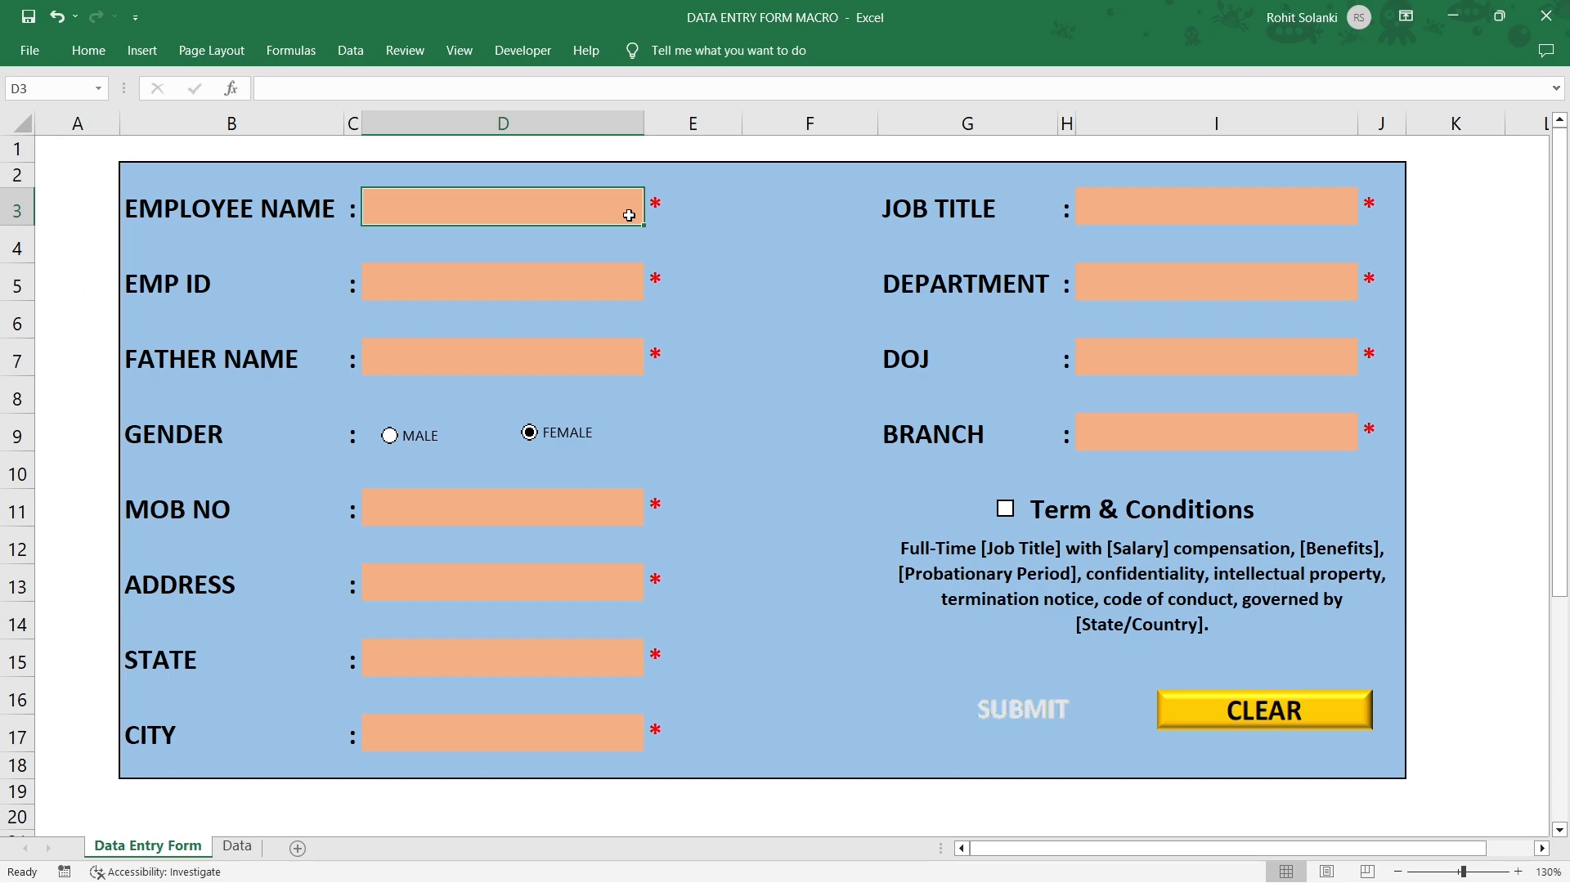
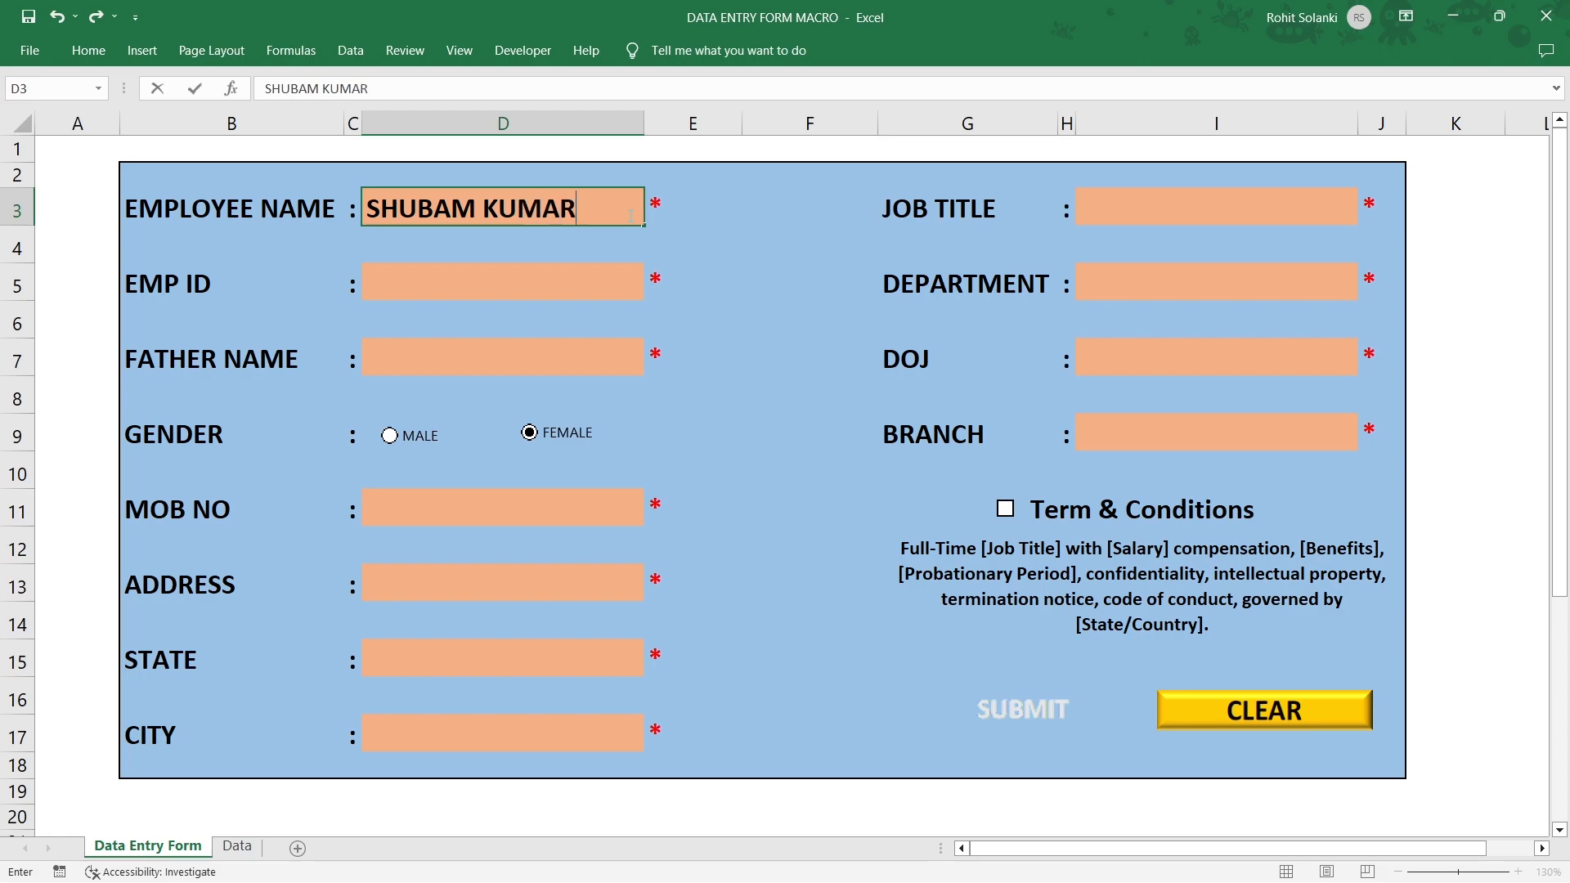
Fill in the employee's name, employee ID and father's name in D3, D5 and D7.
key("Return")
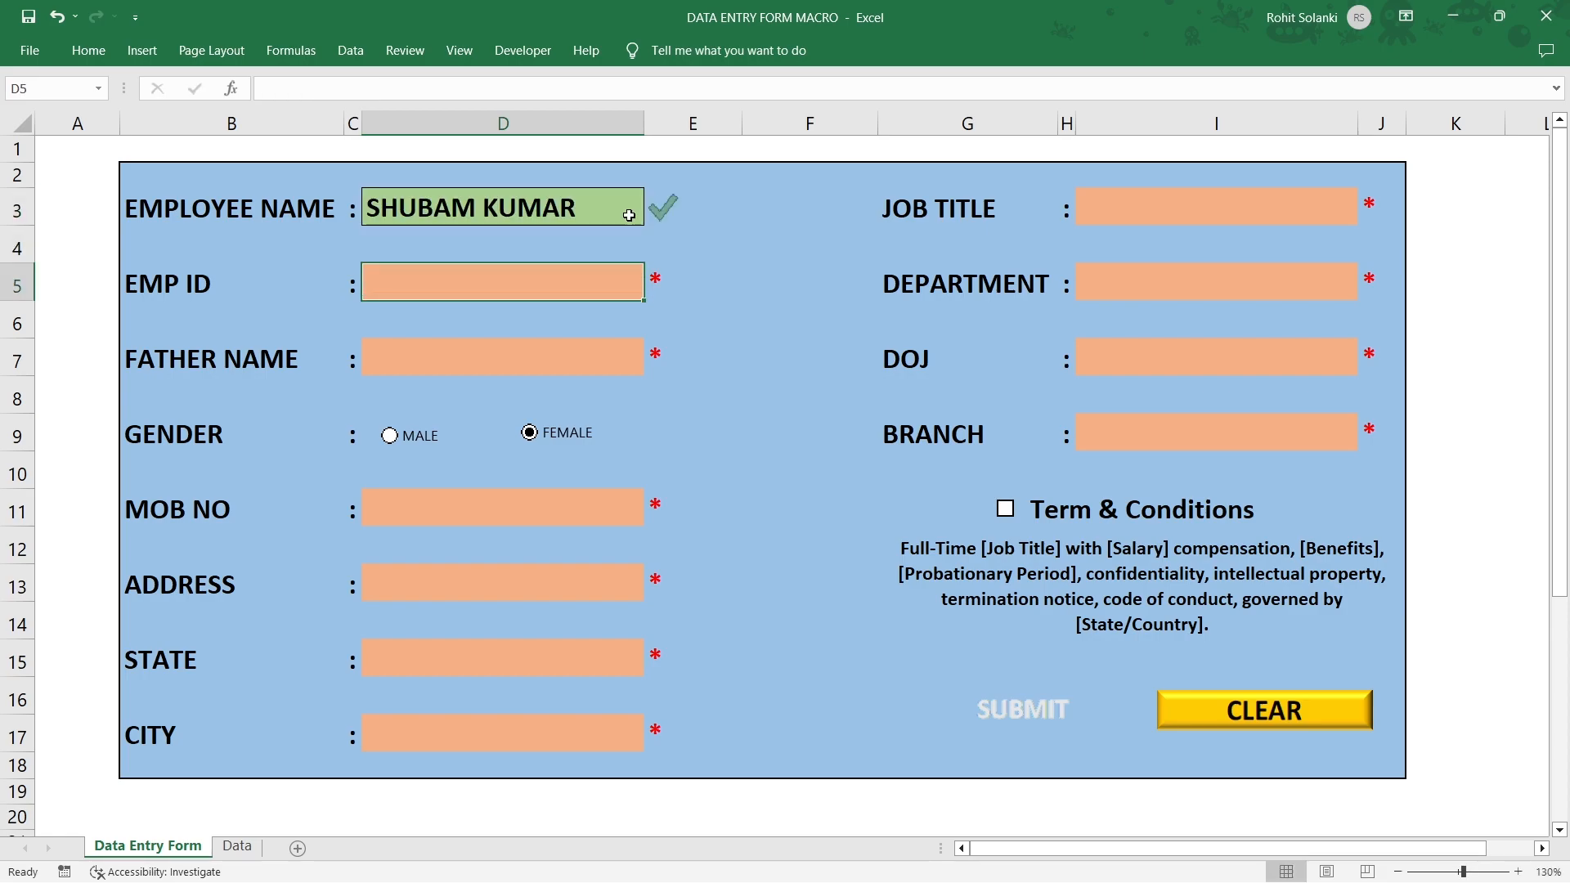
type("RVJ001")
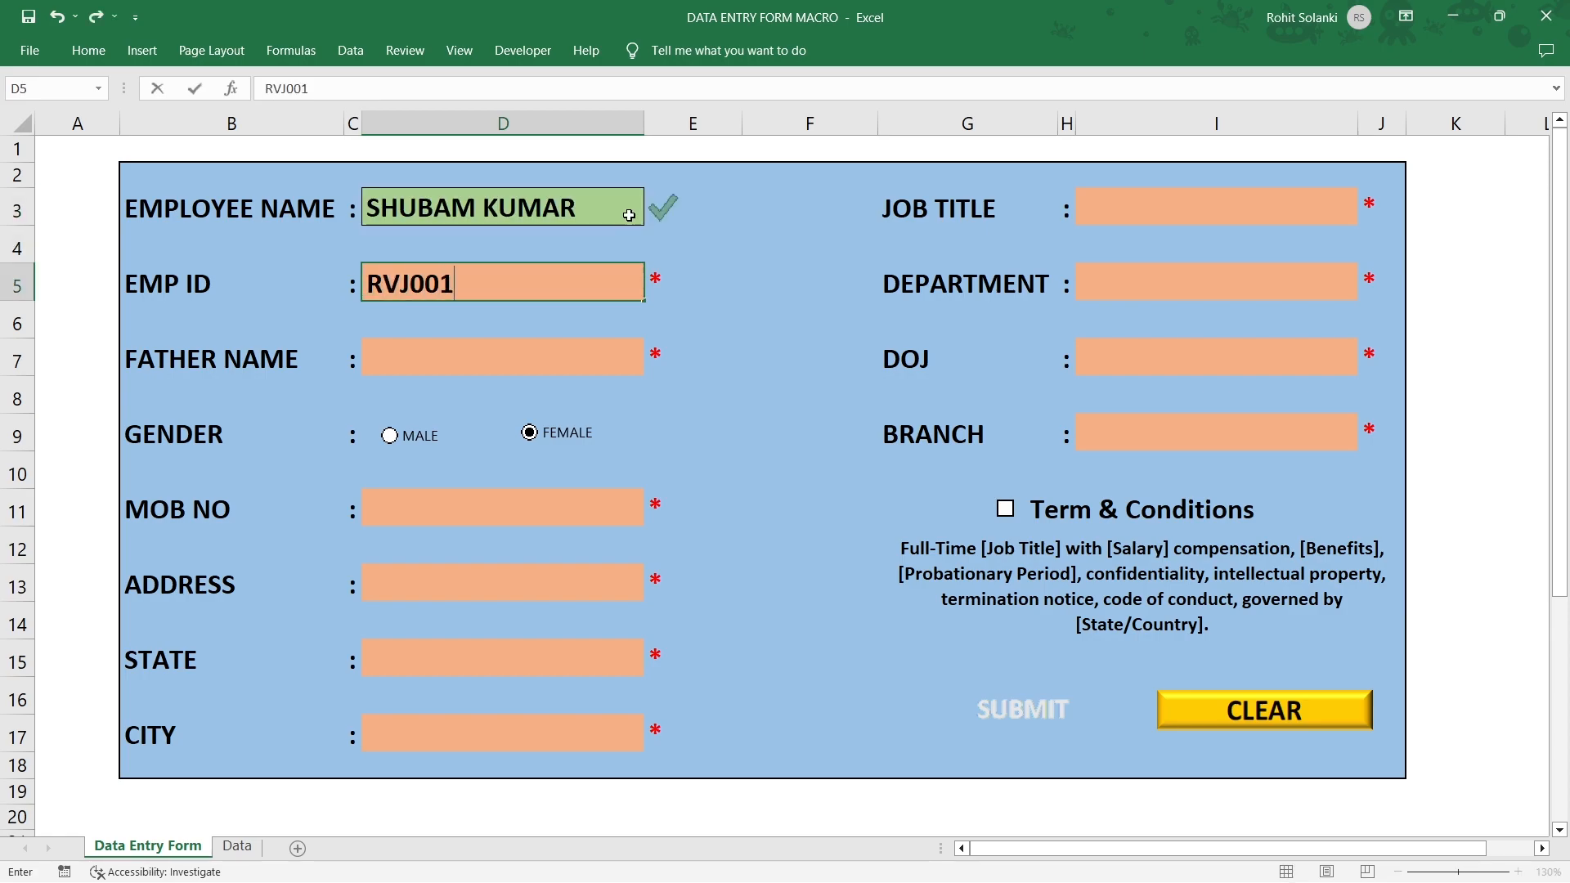
key("Return")
key("Return")
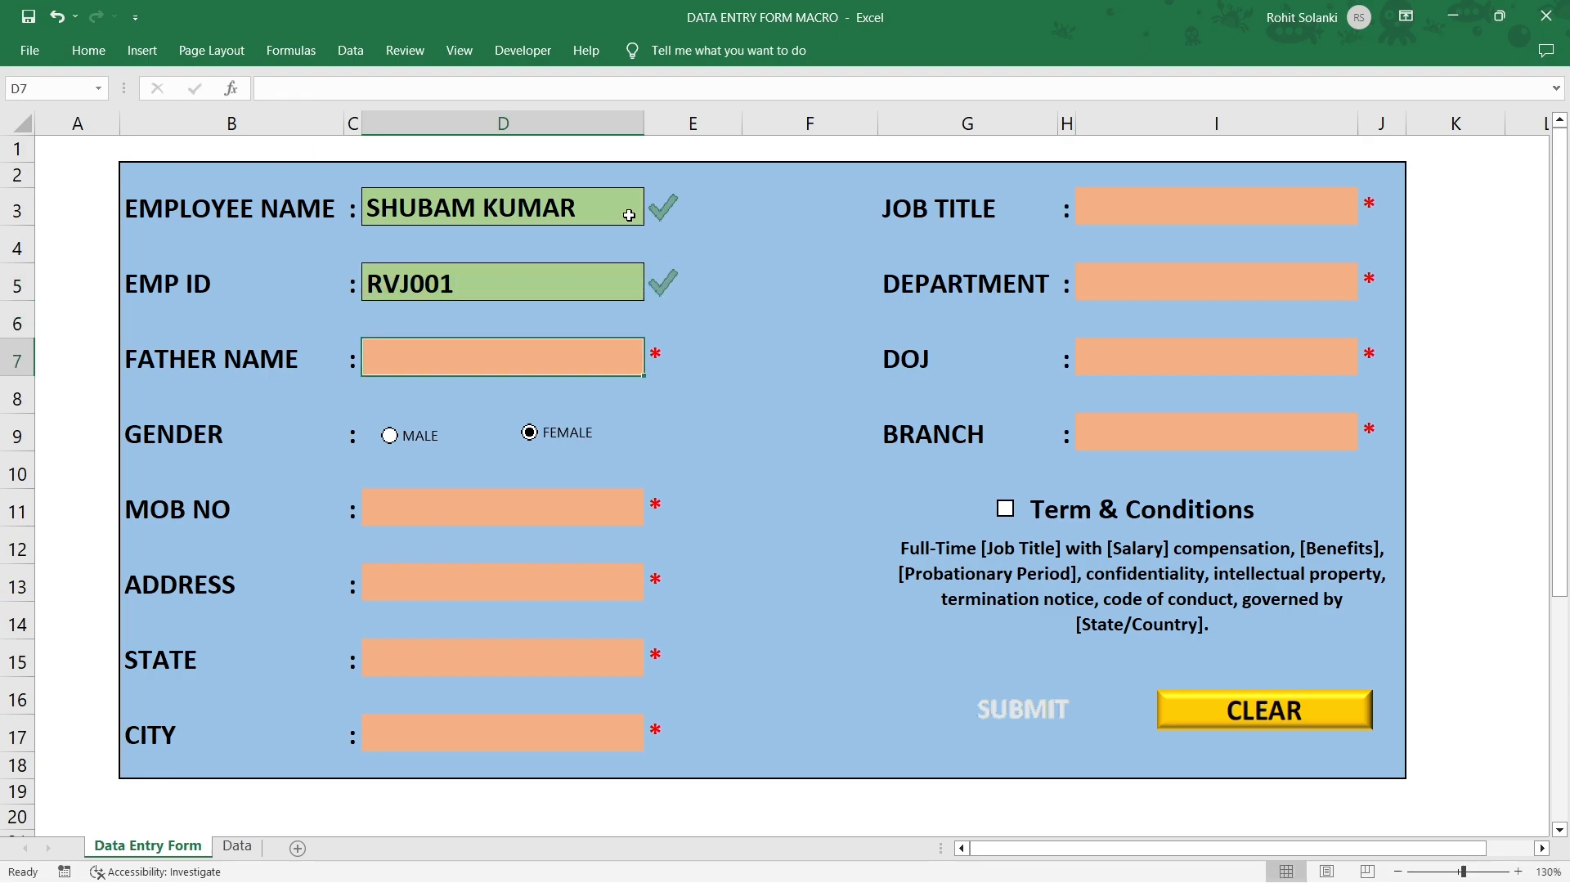
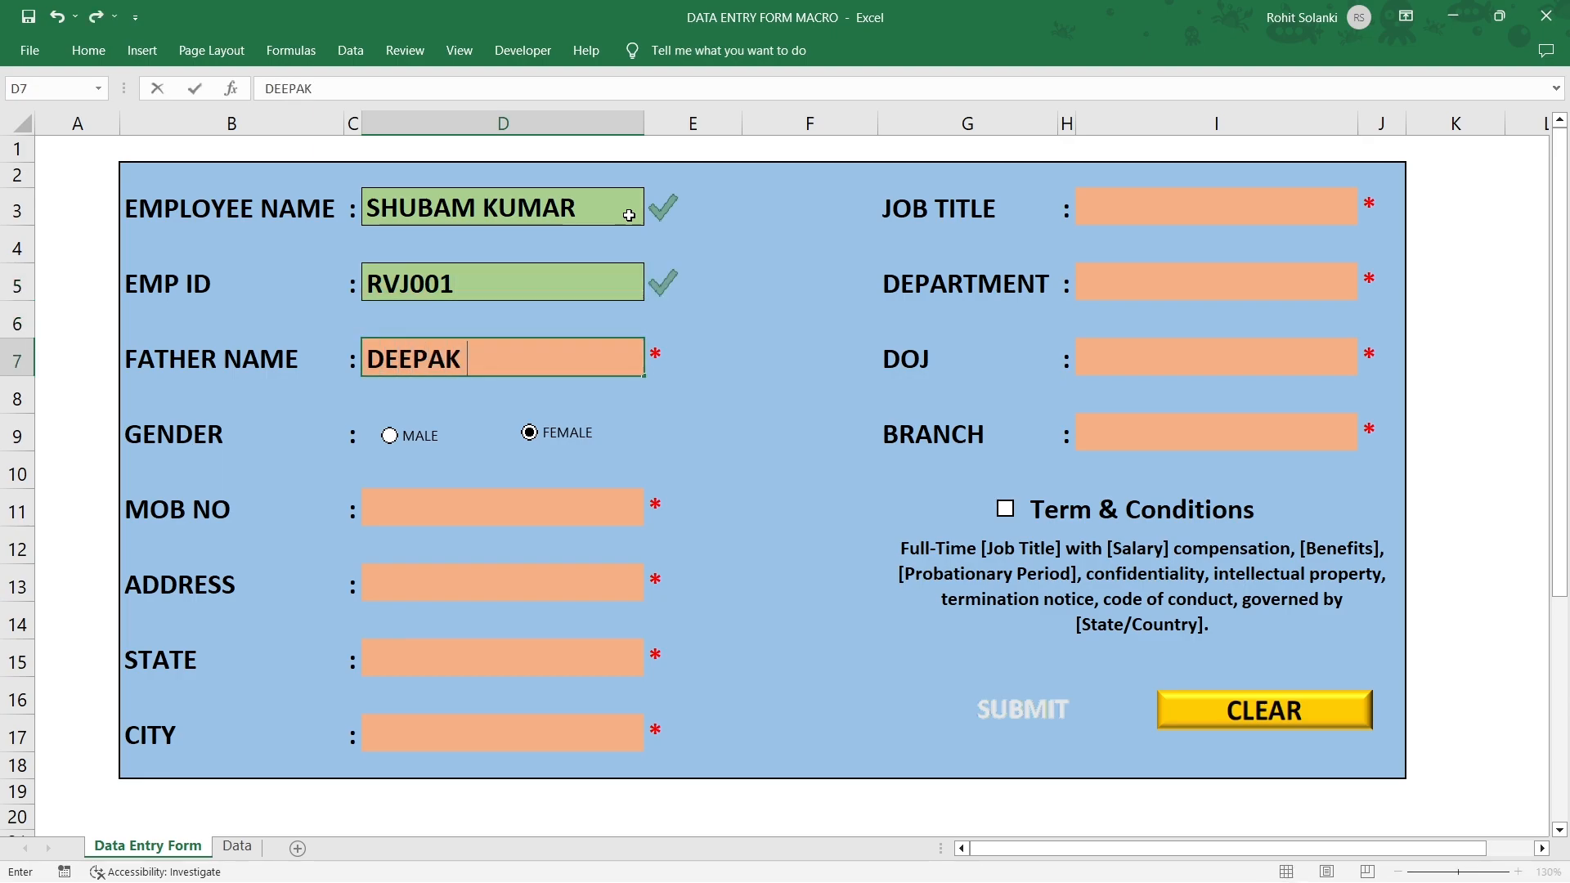
key("F2")
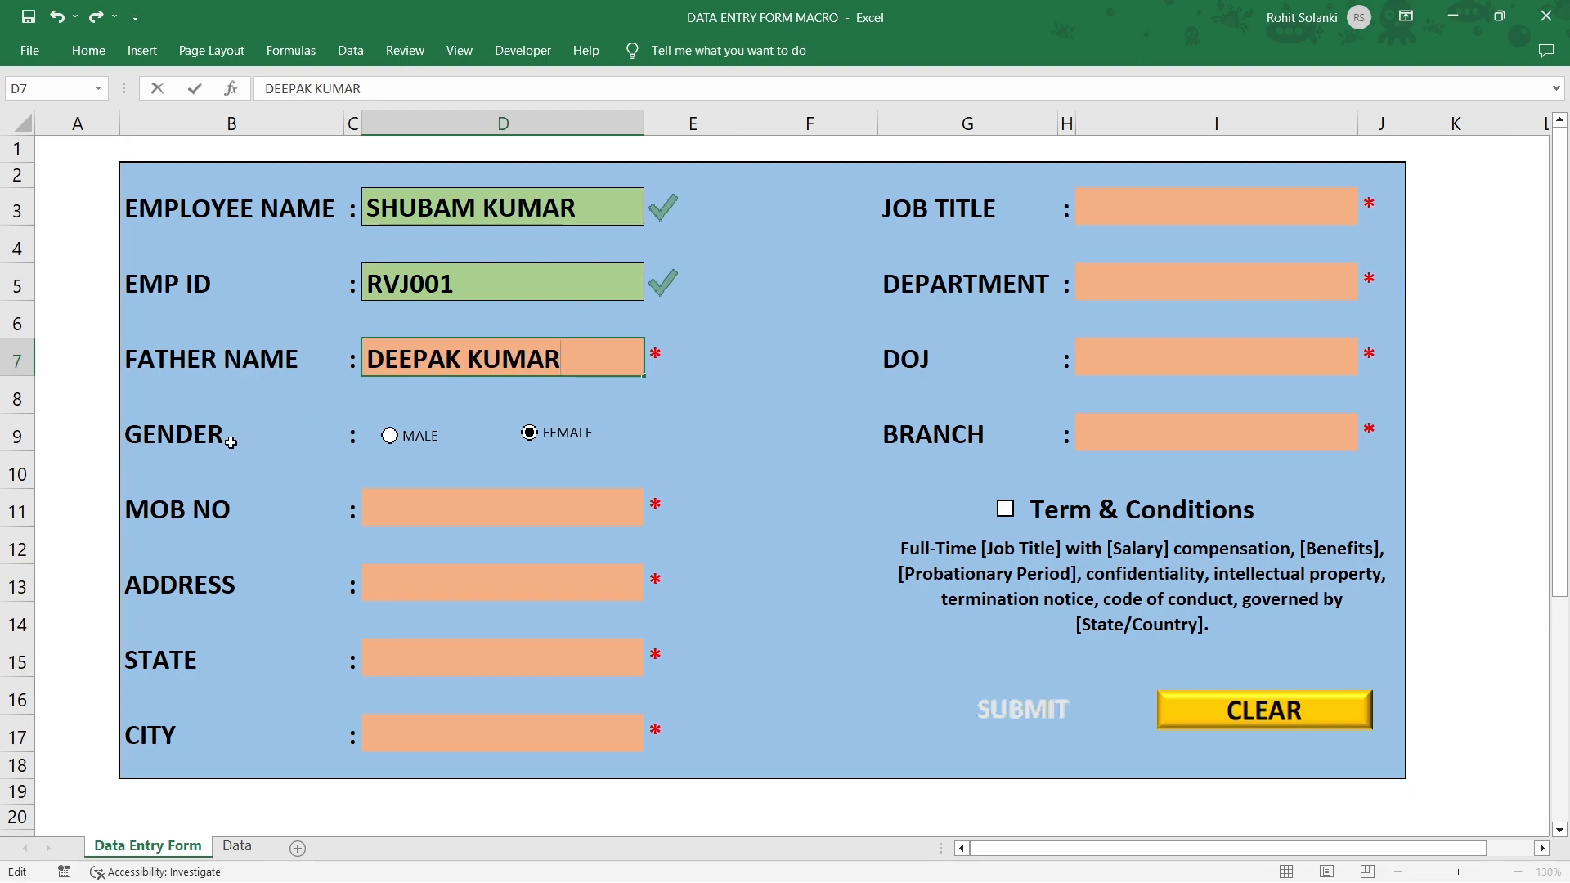
left_click(391, 439)
Set the gender option to Male.
left_click(390, 438)
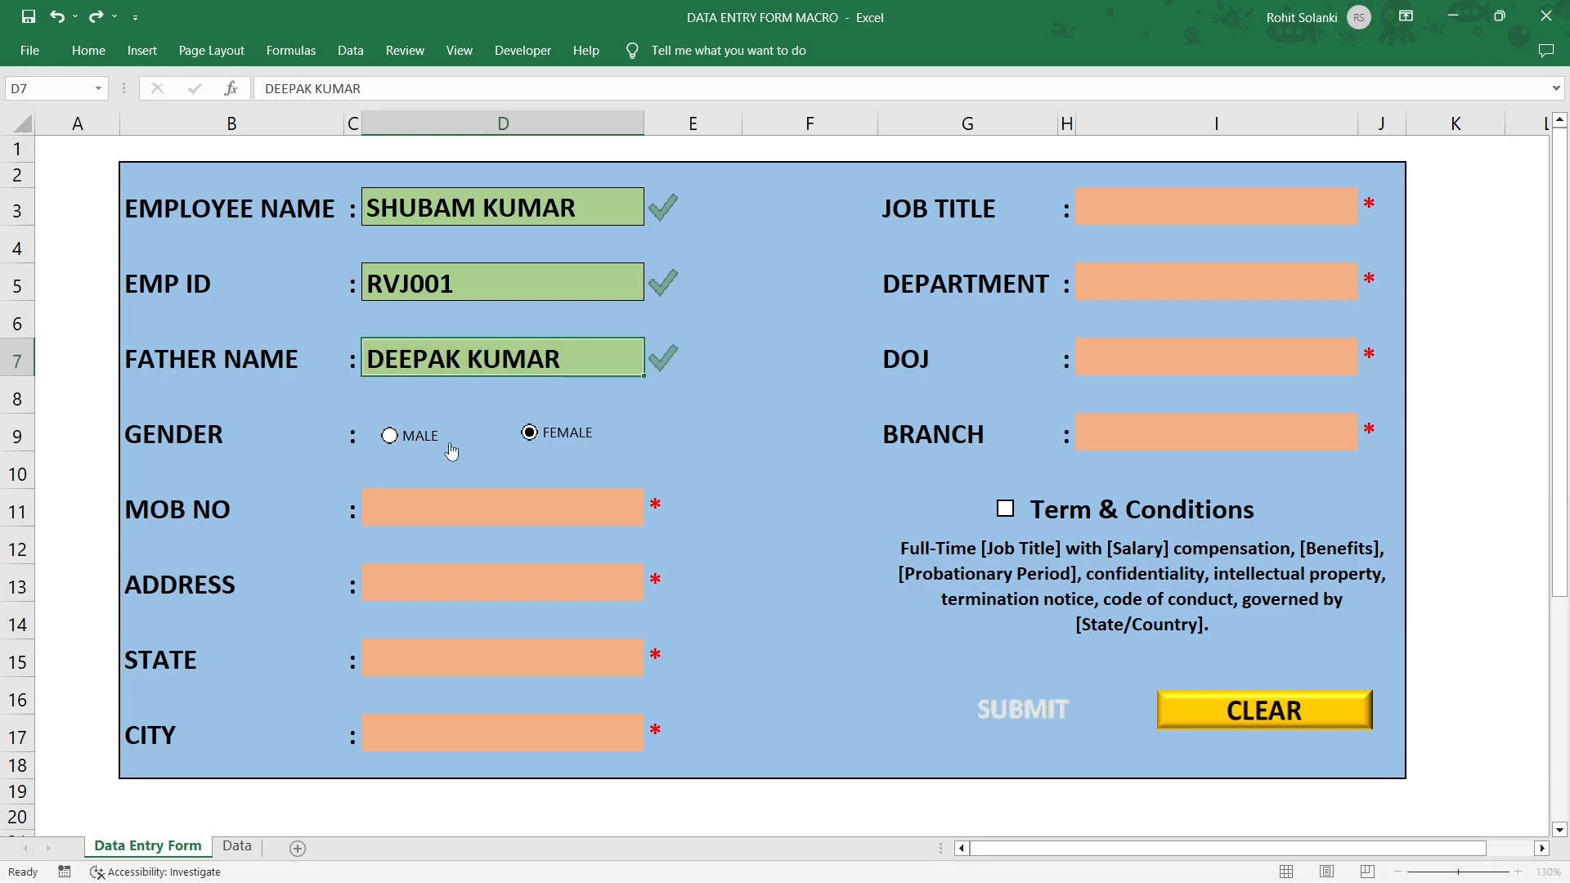
left_click(530, 434)
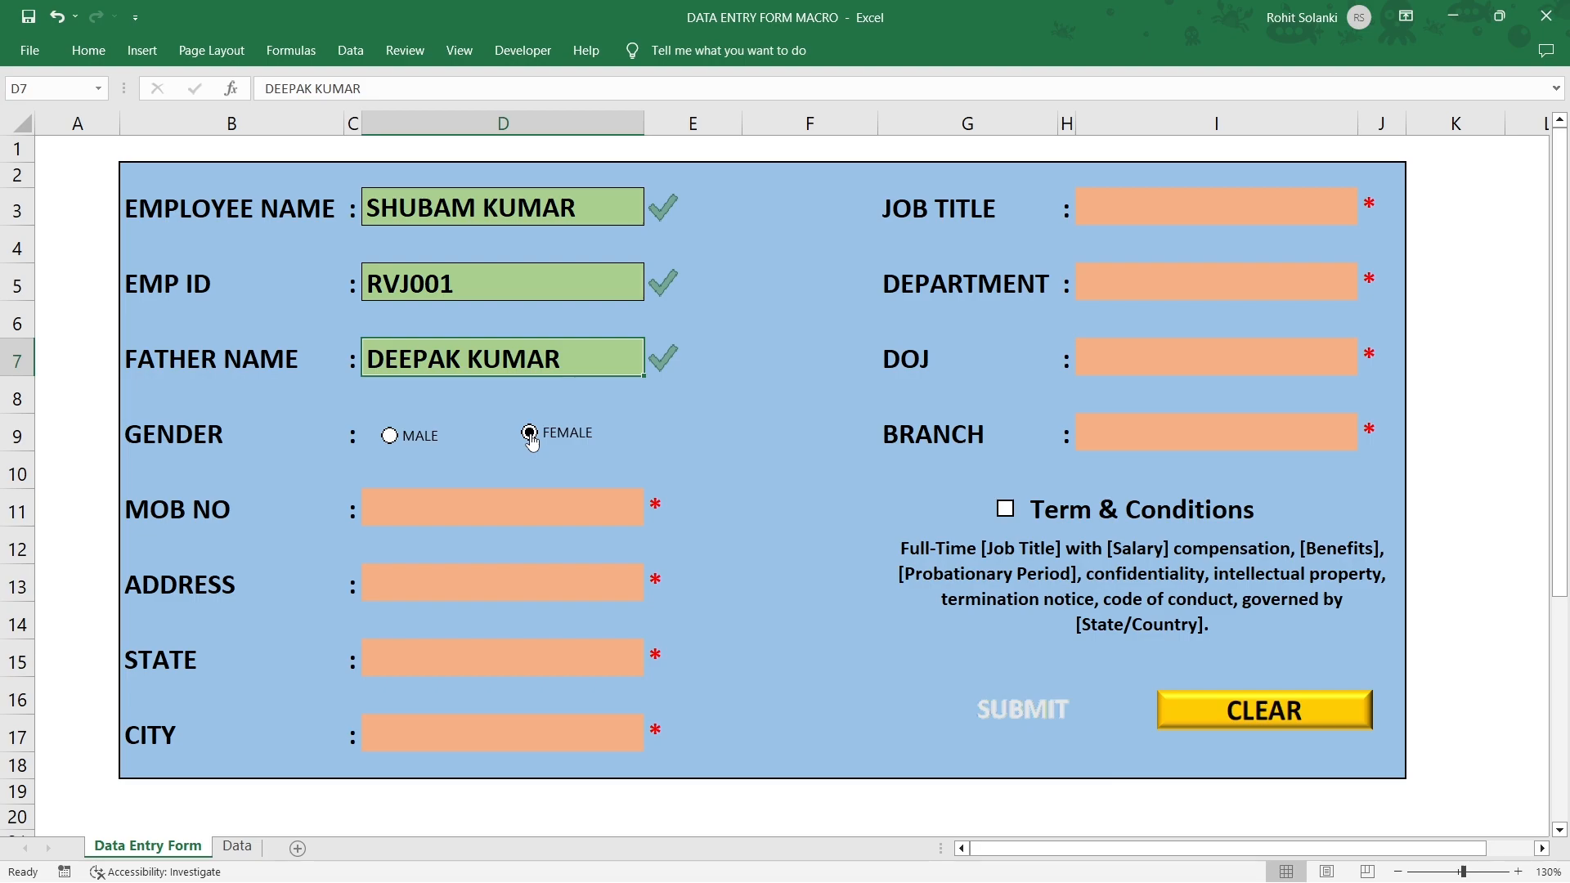
left_click(390, 437)
Enter the employee's mobile number in D11 and address in D13.
left_click(402, 513)
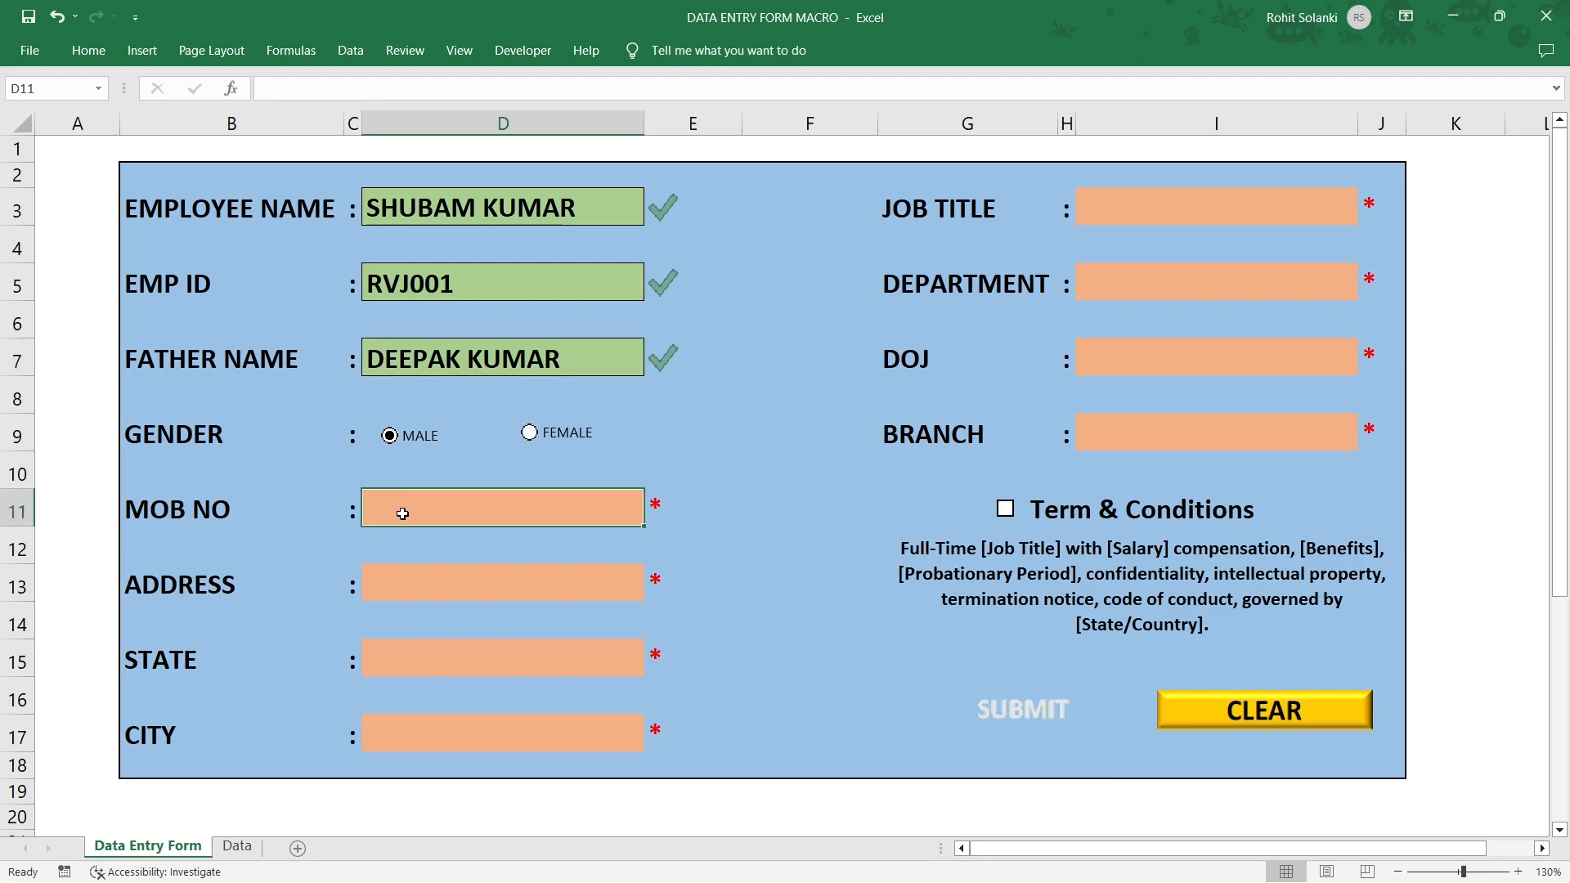
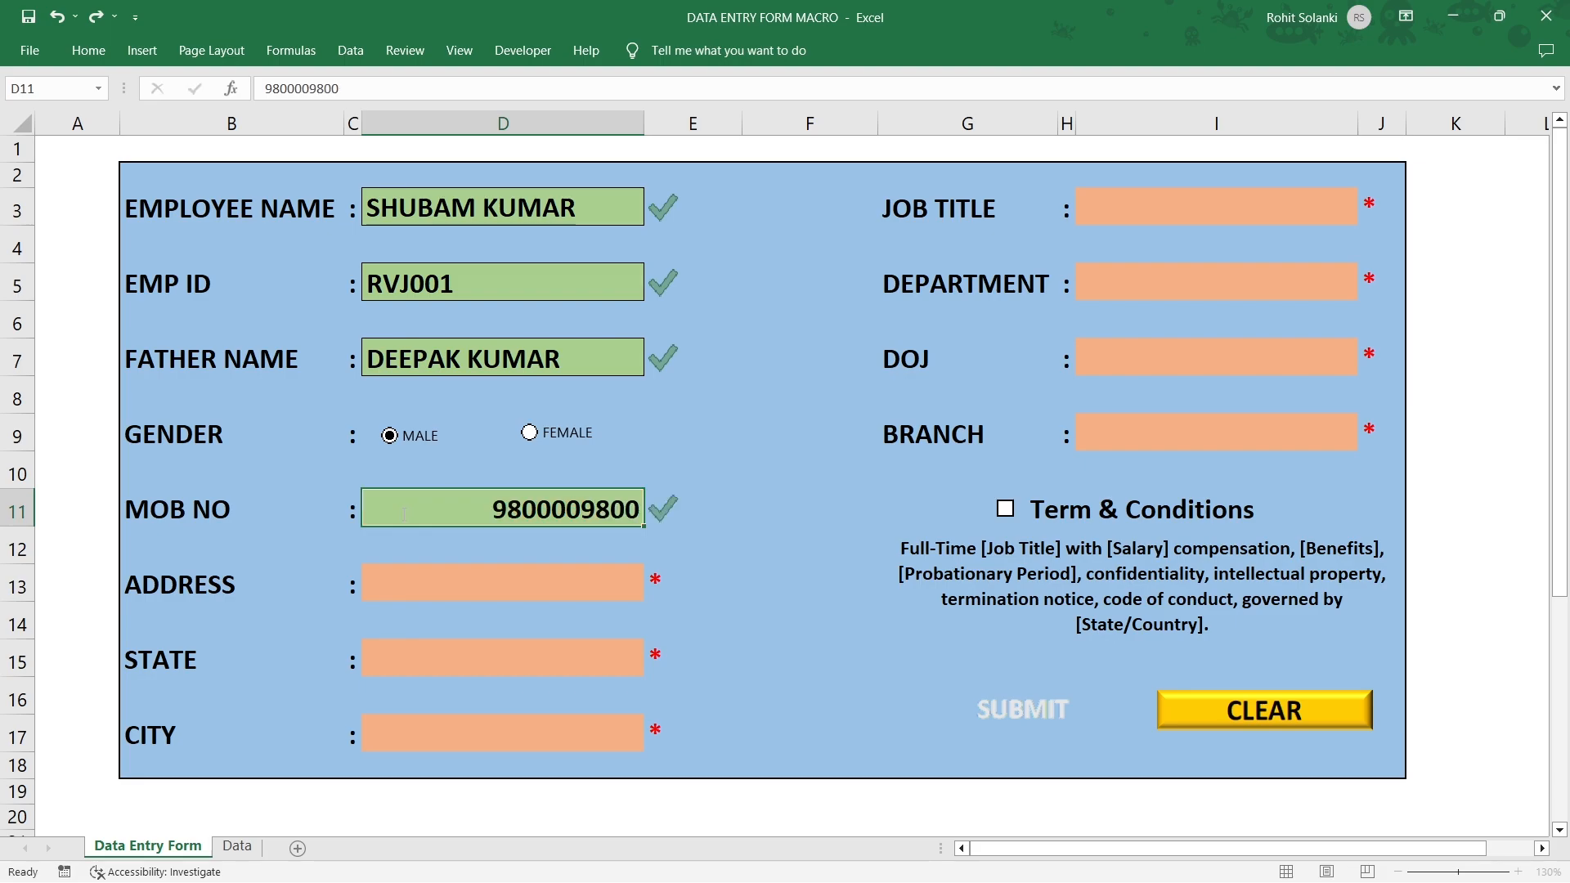
key("Return")
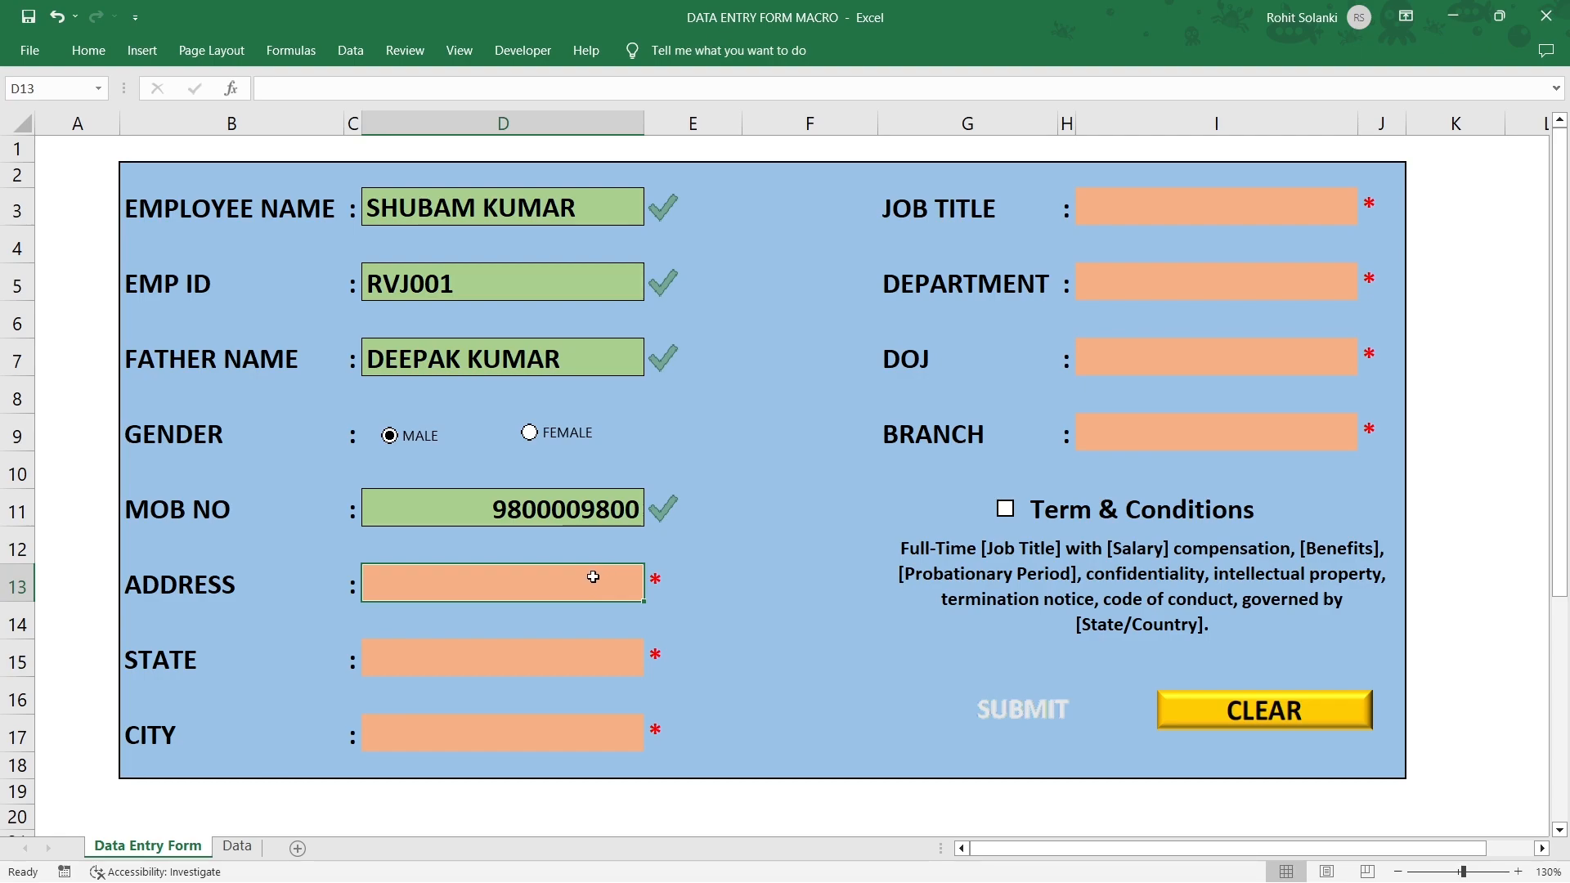
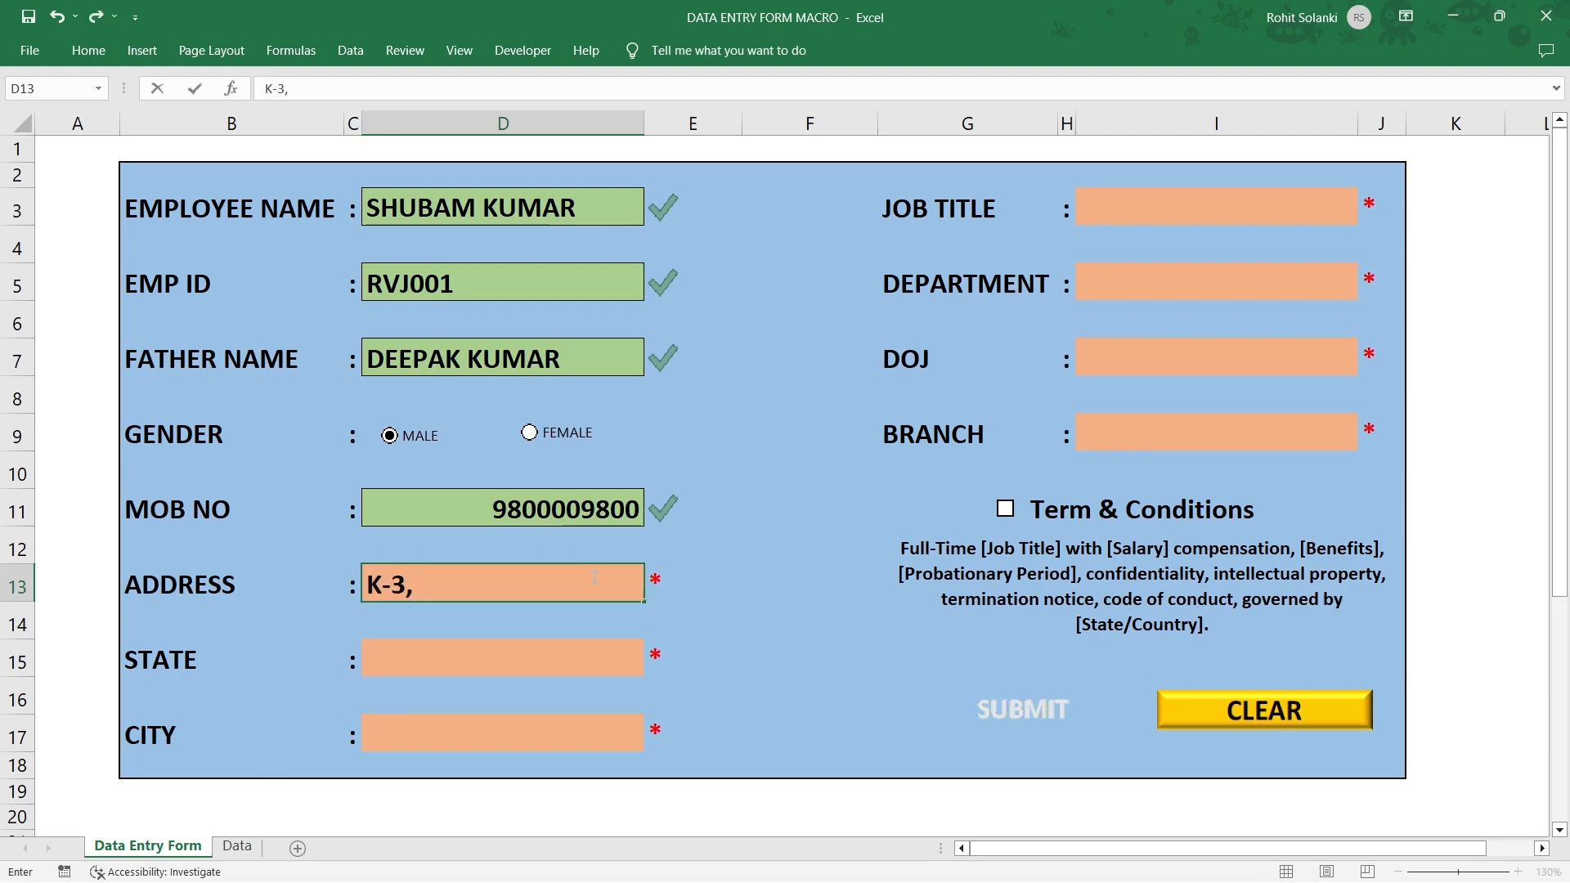
key("Return")
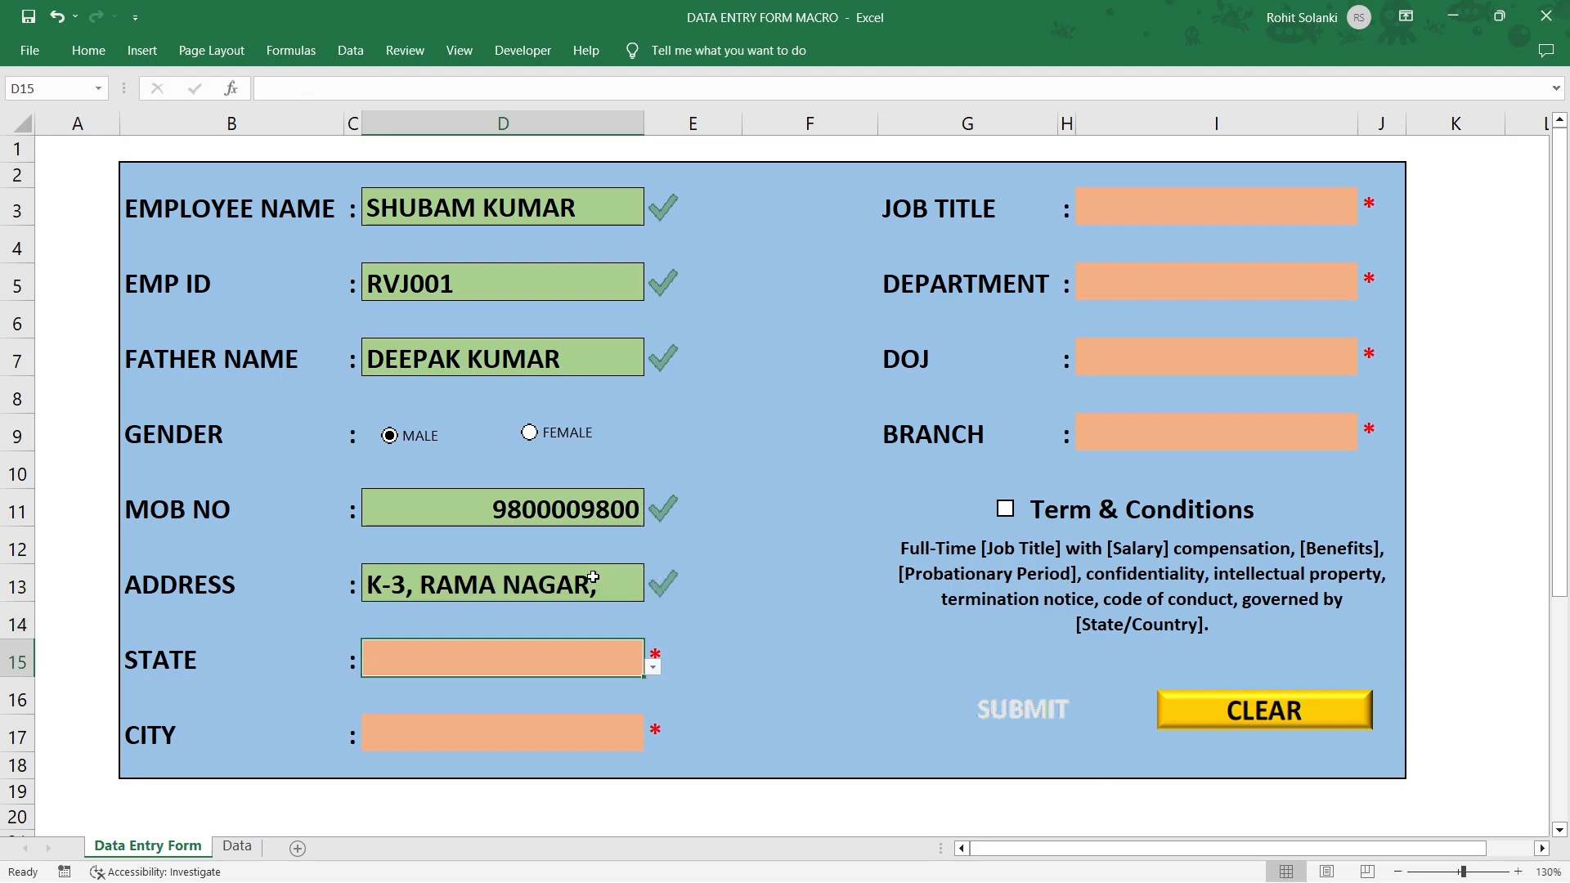
Choose New Delhi as the state and Delhi as the city.
left_click(653, 668)
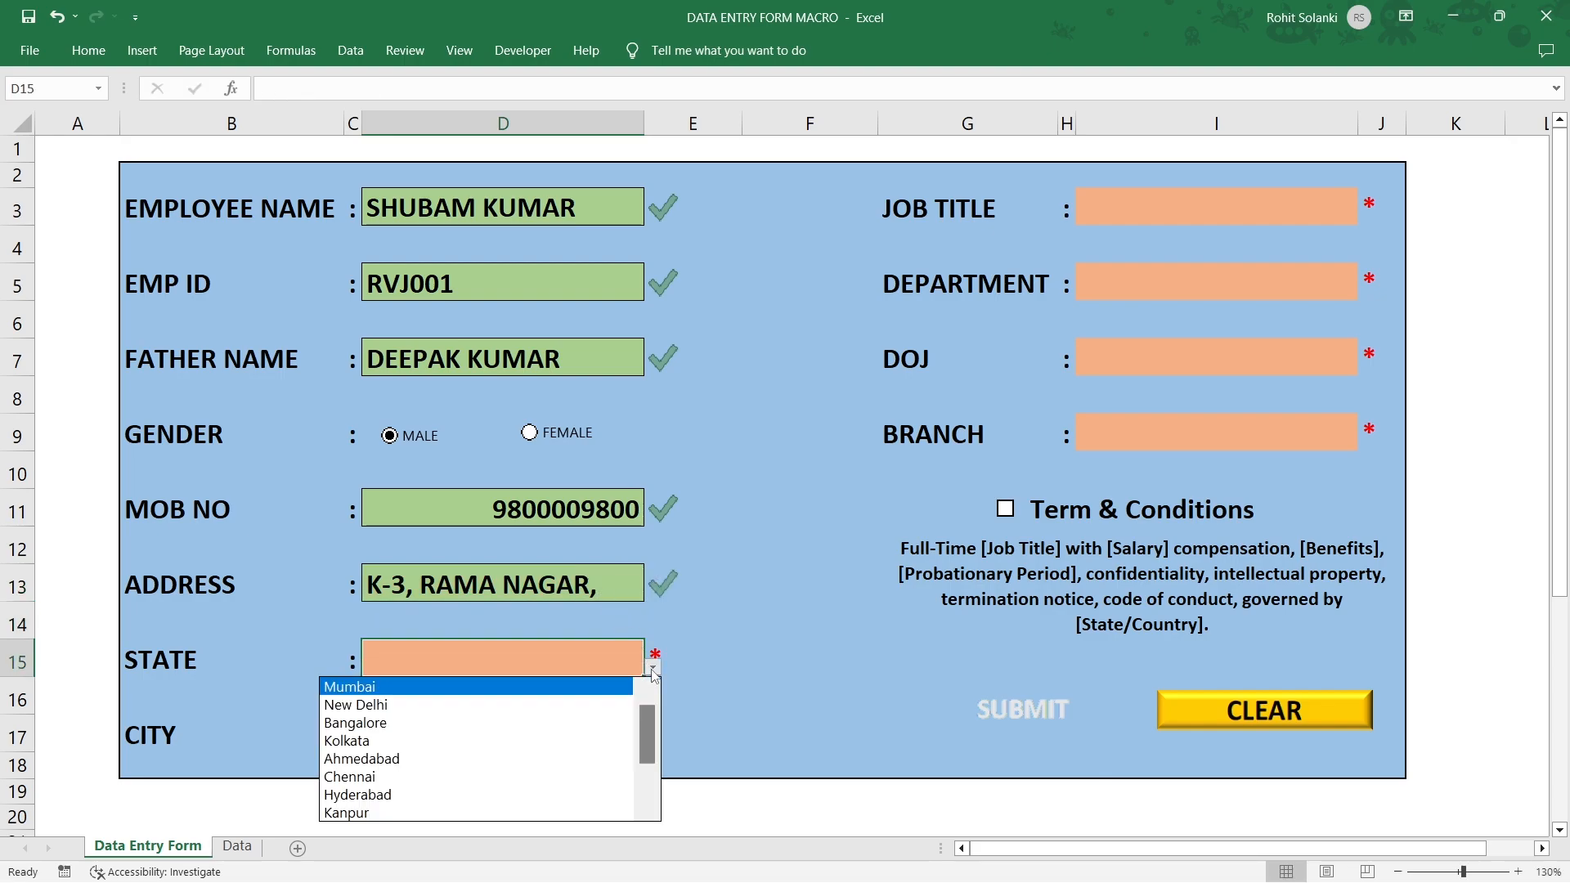
left_click(599, 701)
left_click(652, 744)
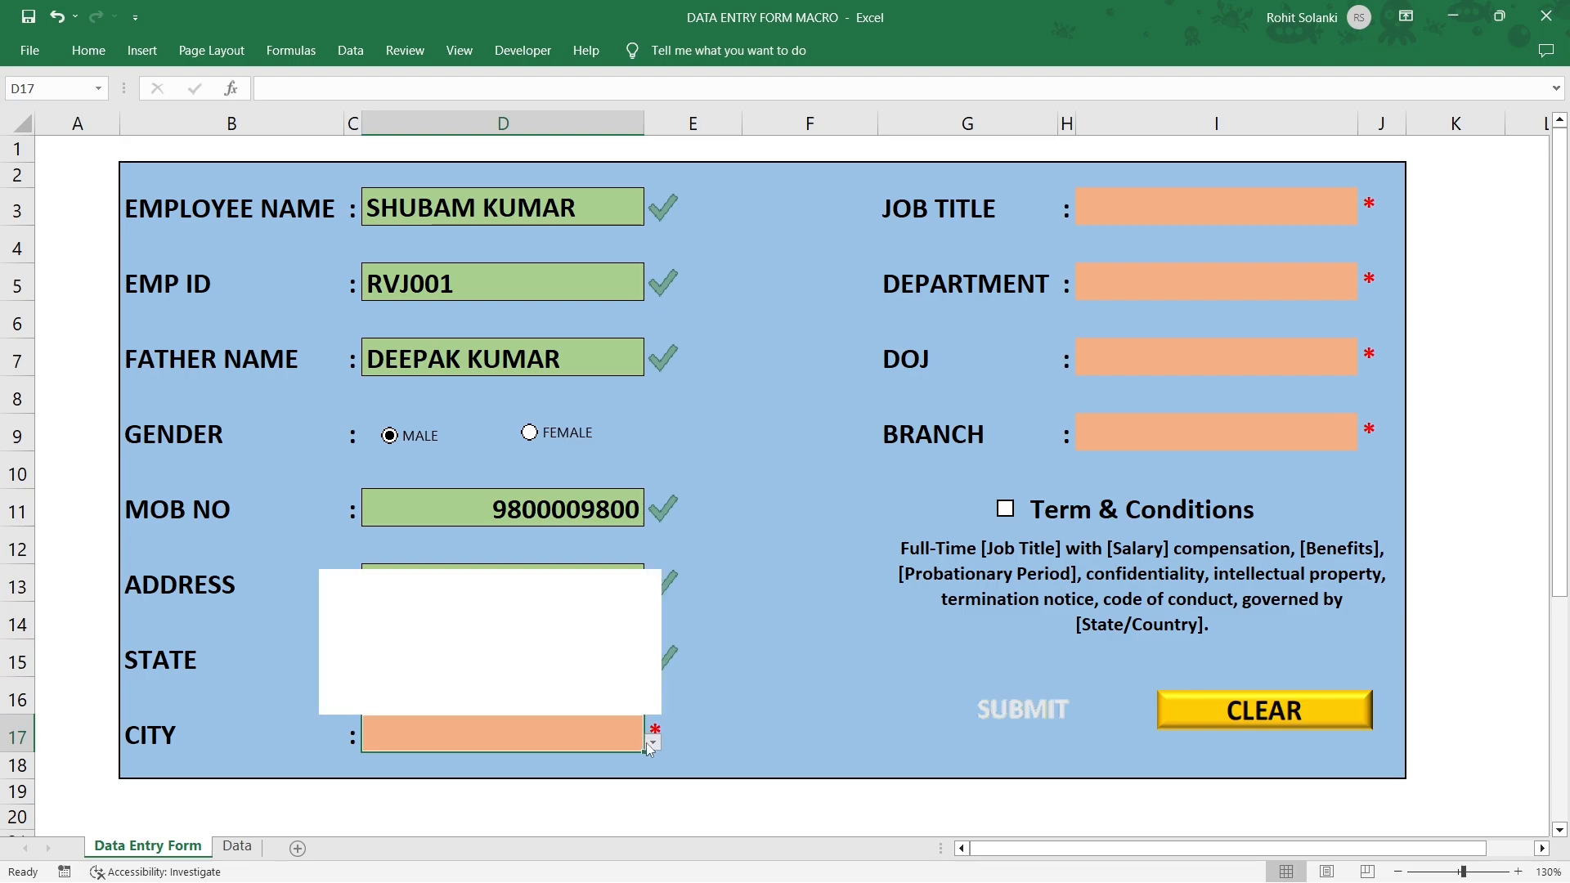
left_click(457, 597)
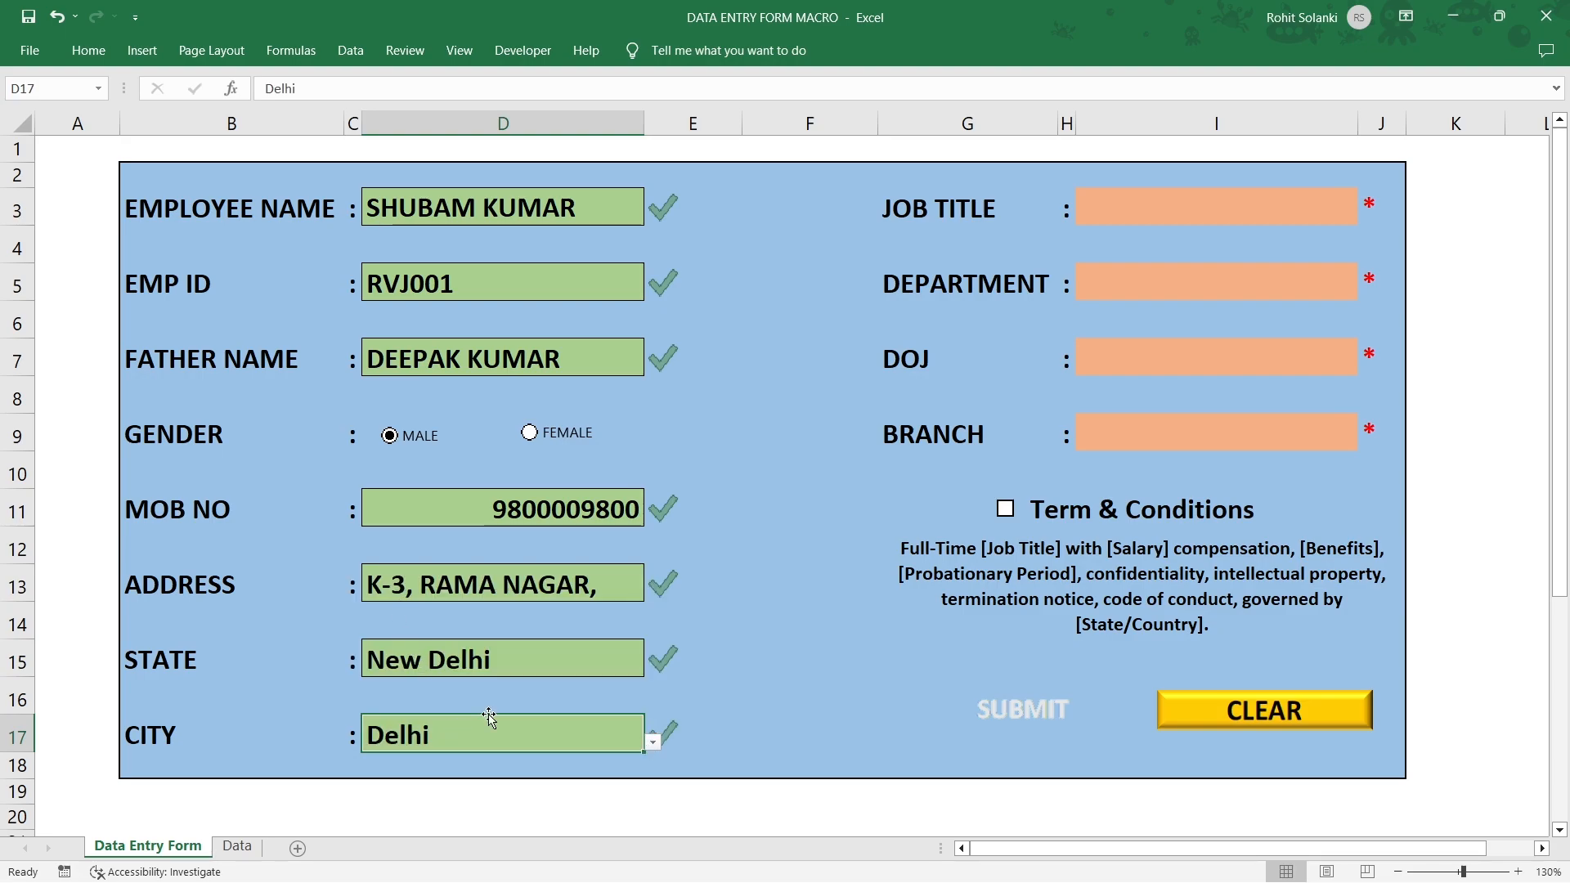
Set the job title to Software Engineer and the department to Operations Department.
left_click(1212, 211)
left_click(1366, 216)
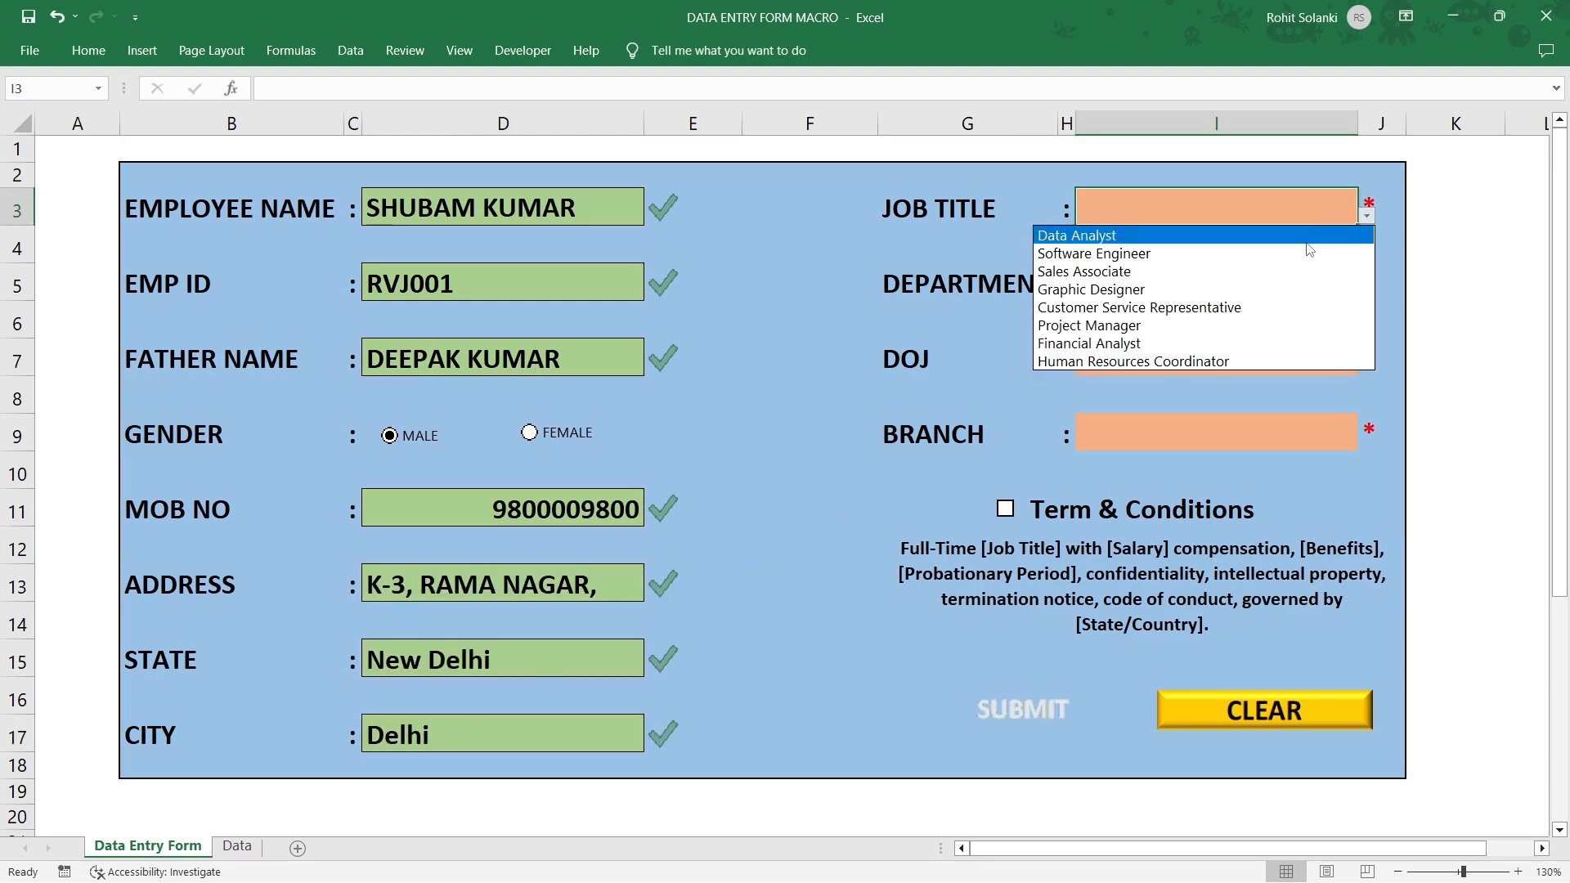
left_click(1272, 252)
left_click(1273, 281)
left_click(1366, 292)
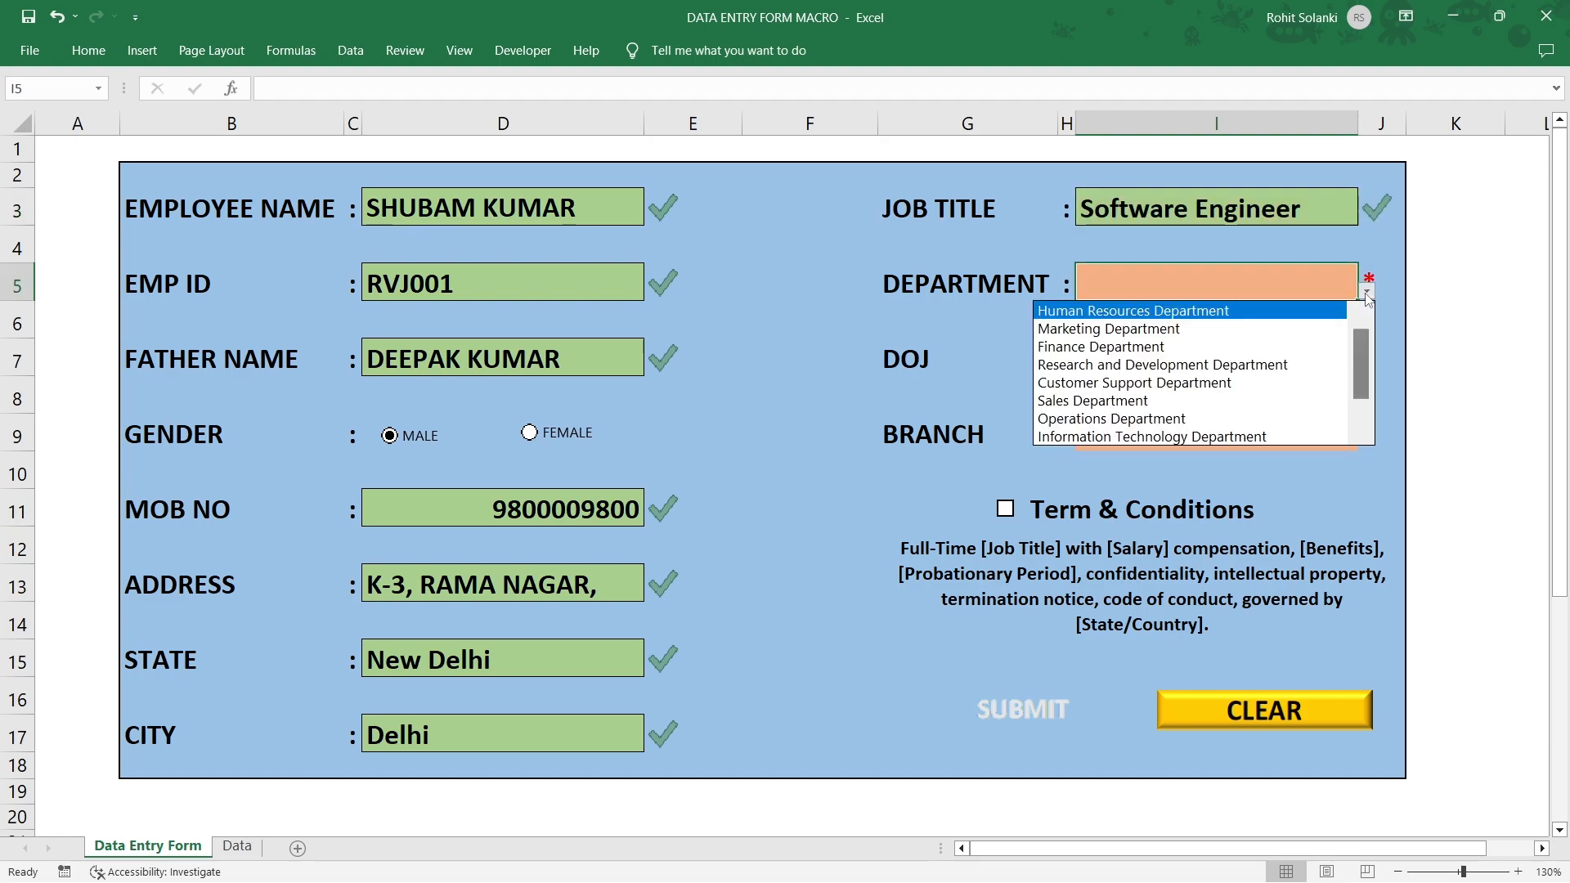
left_click(1226, 418)
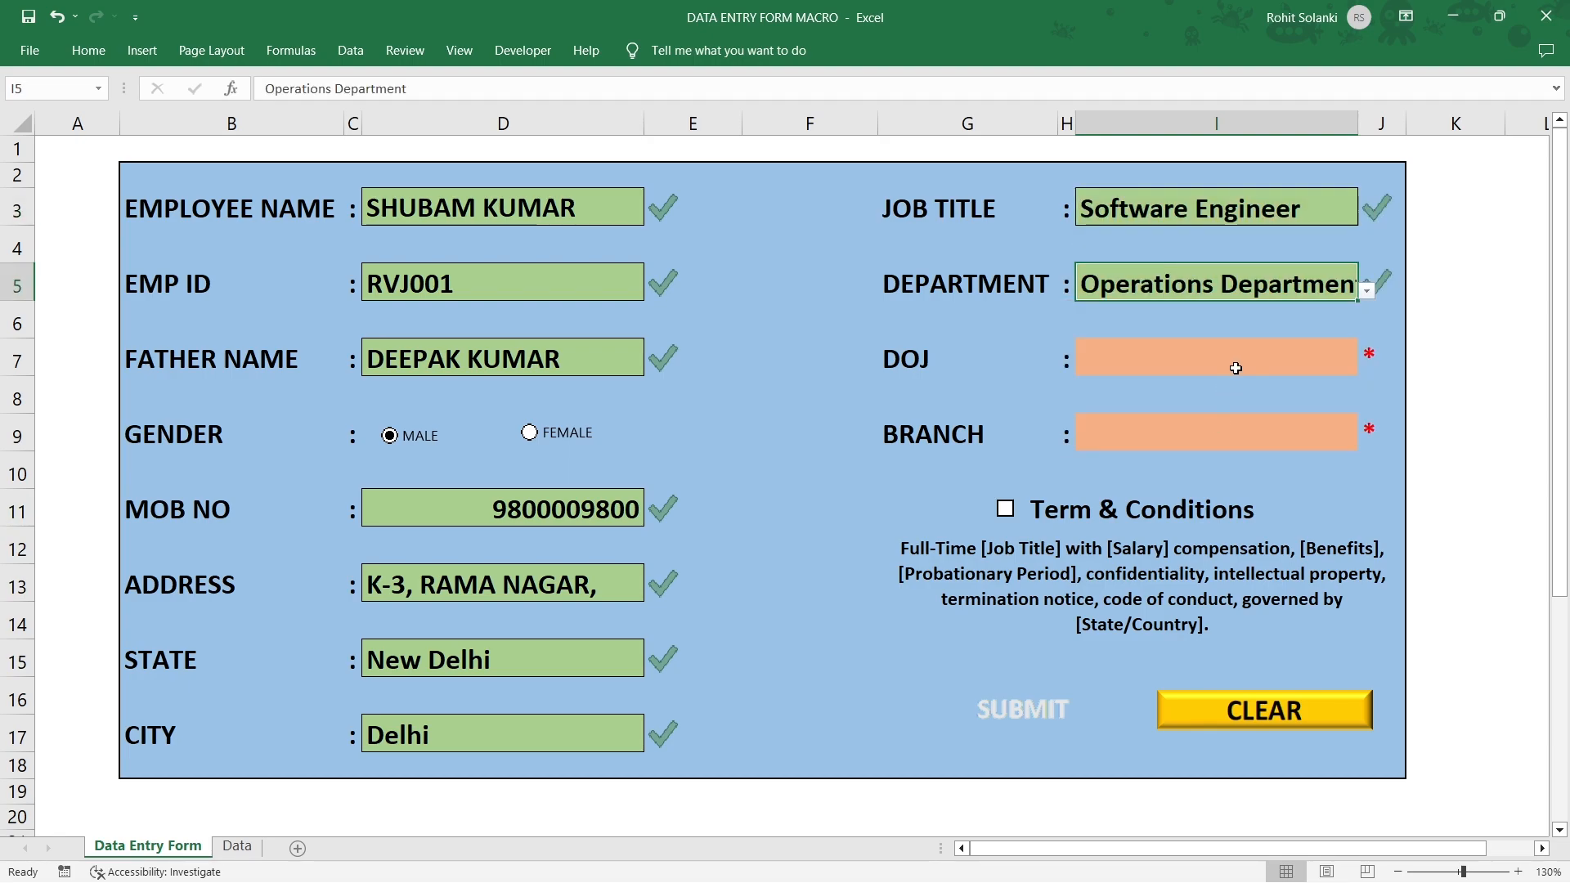
Enter joining date 12/4/2013, pick the BANGALORE branch, and tick Term & Conditions.
left_click(1236, 369)
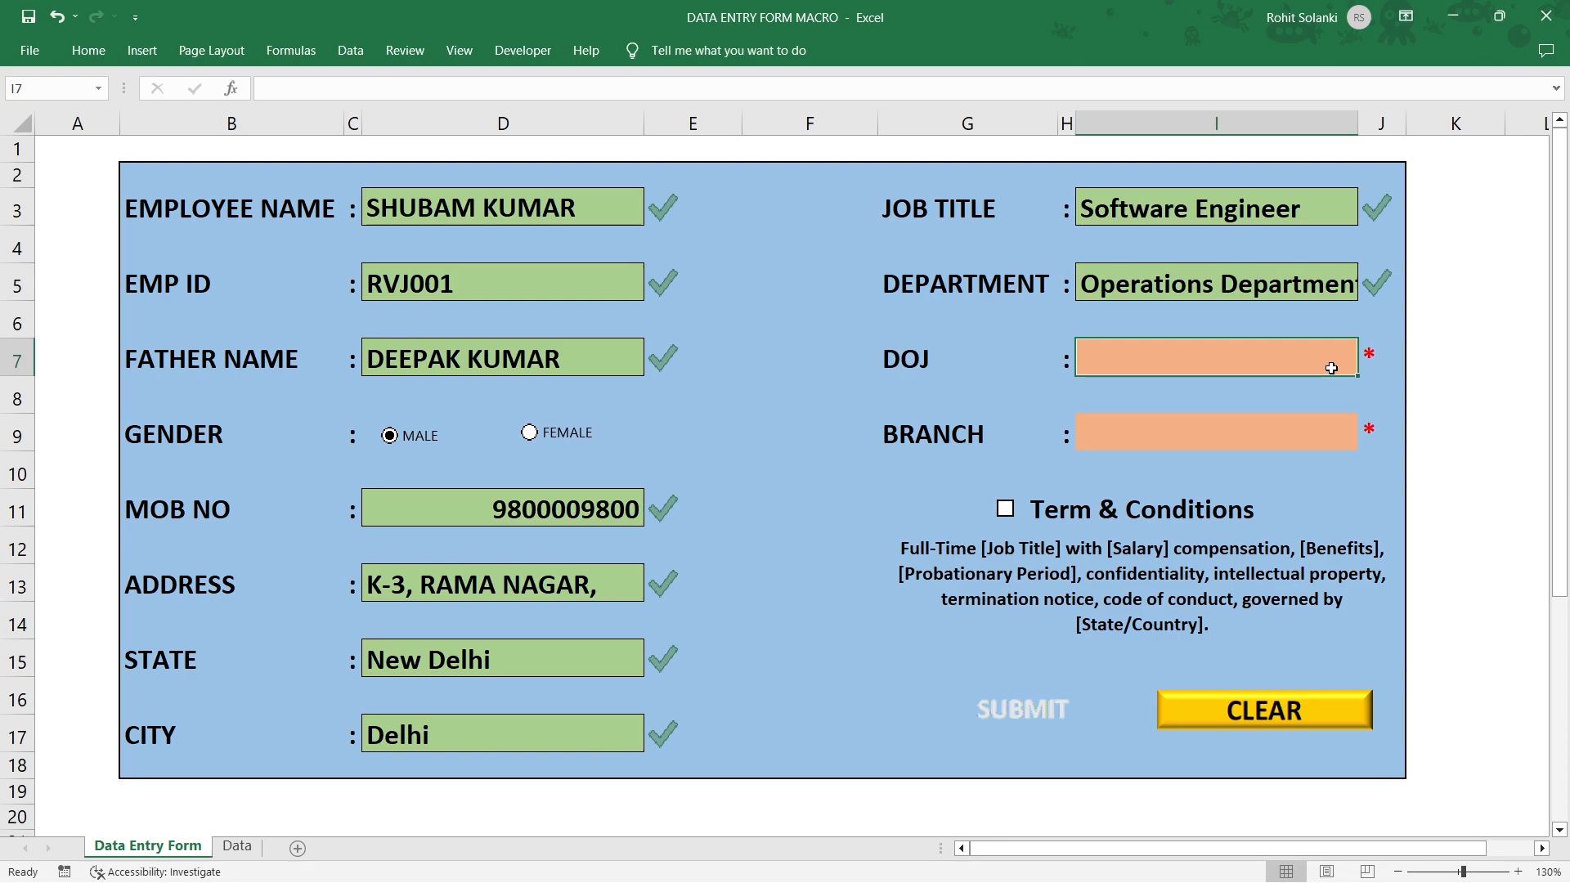
type("12/4/2")
type("013")
left_click(1349, 430)
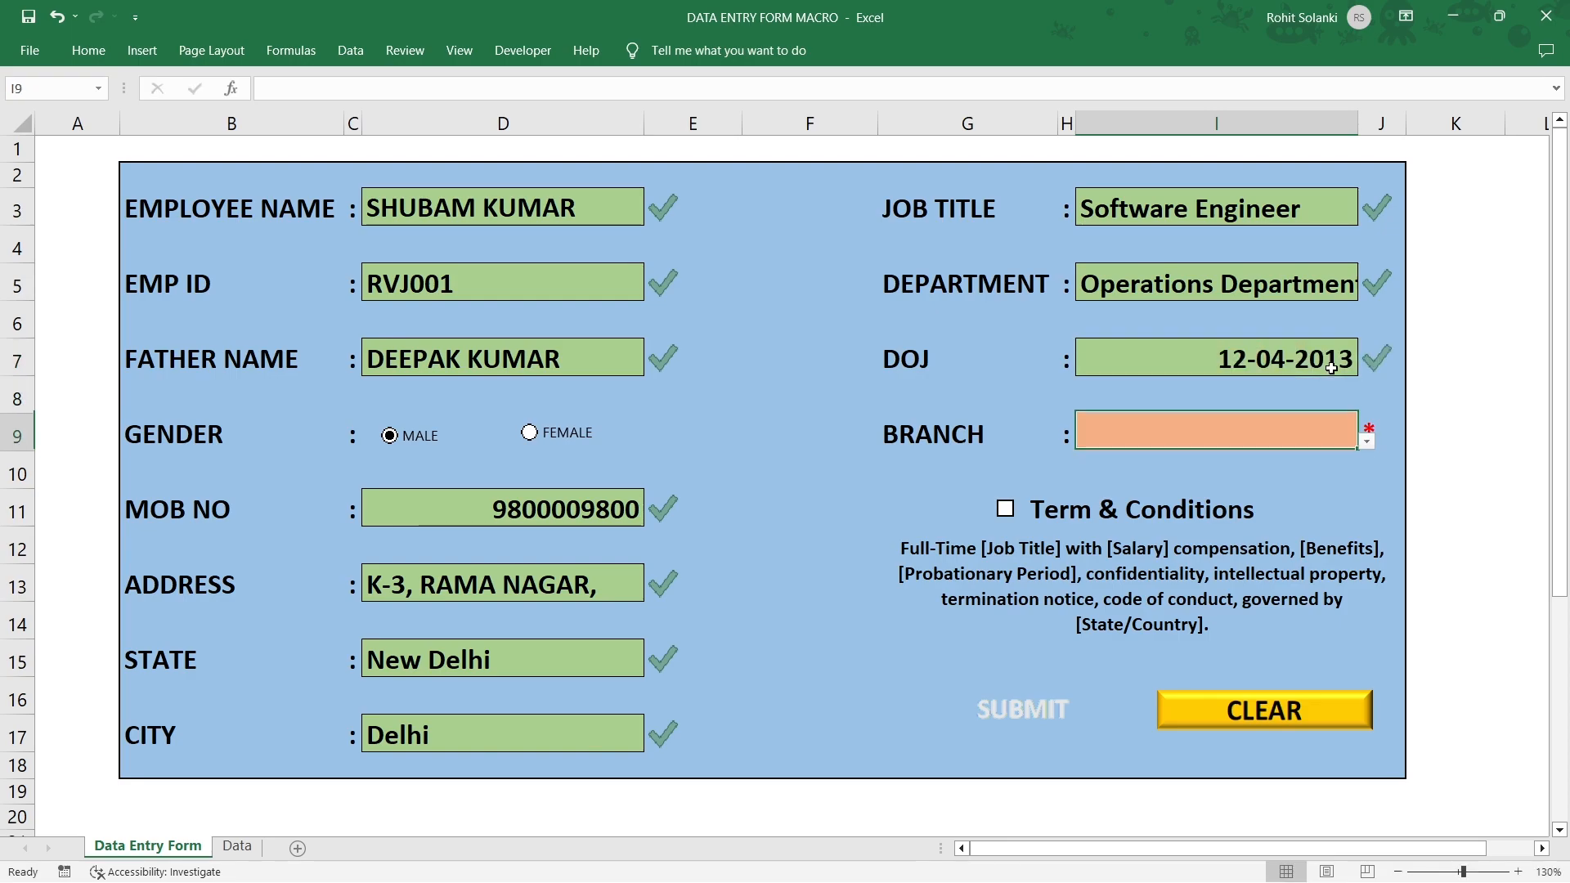
left_click(1366, 441)
left_click(1274, 473)
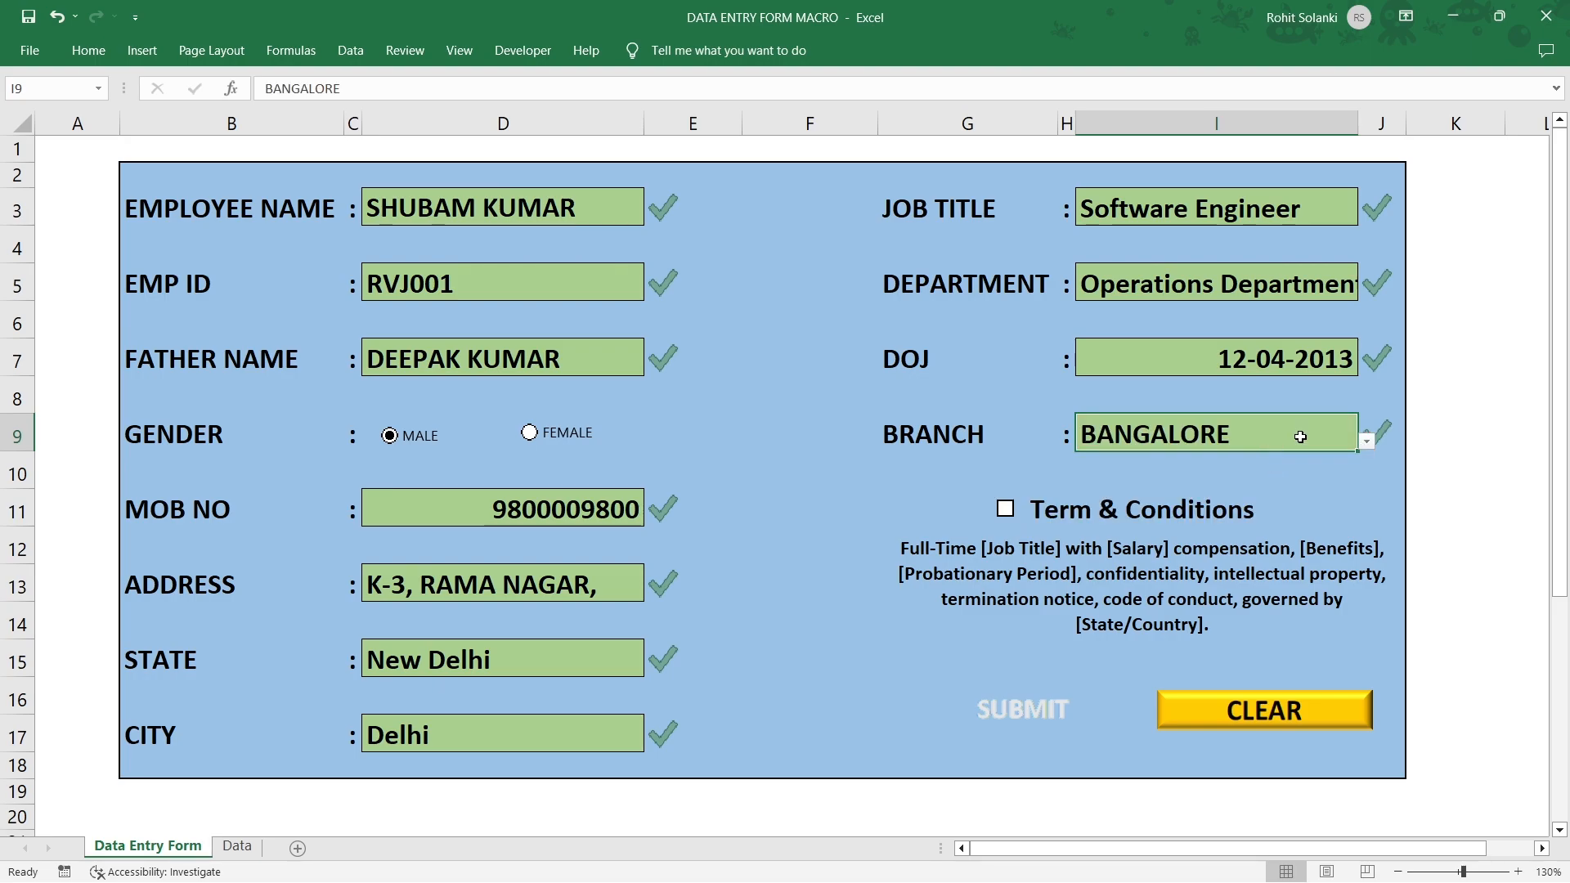
left_click(1006, 510)
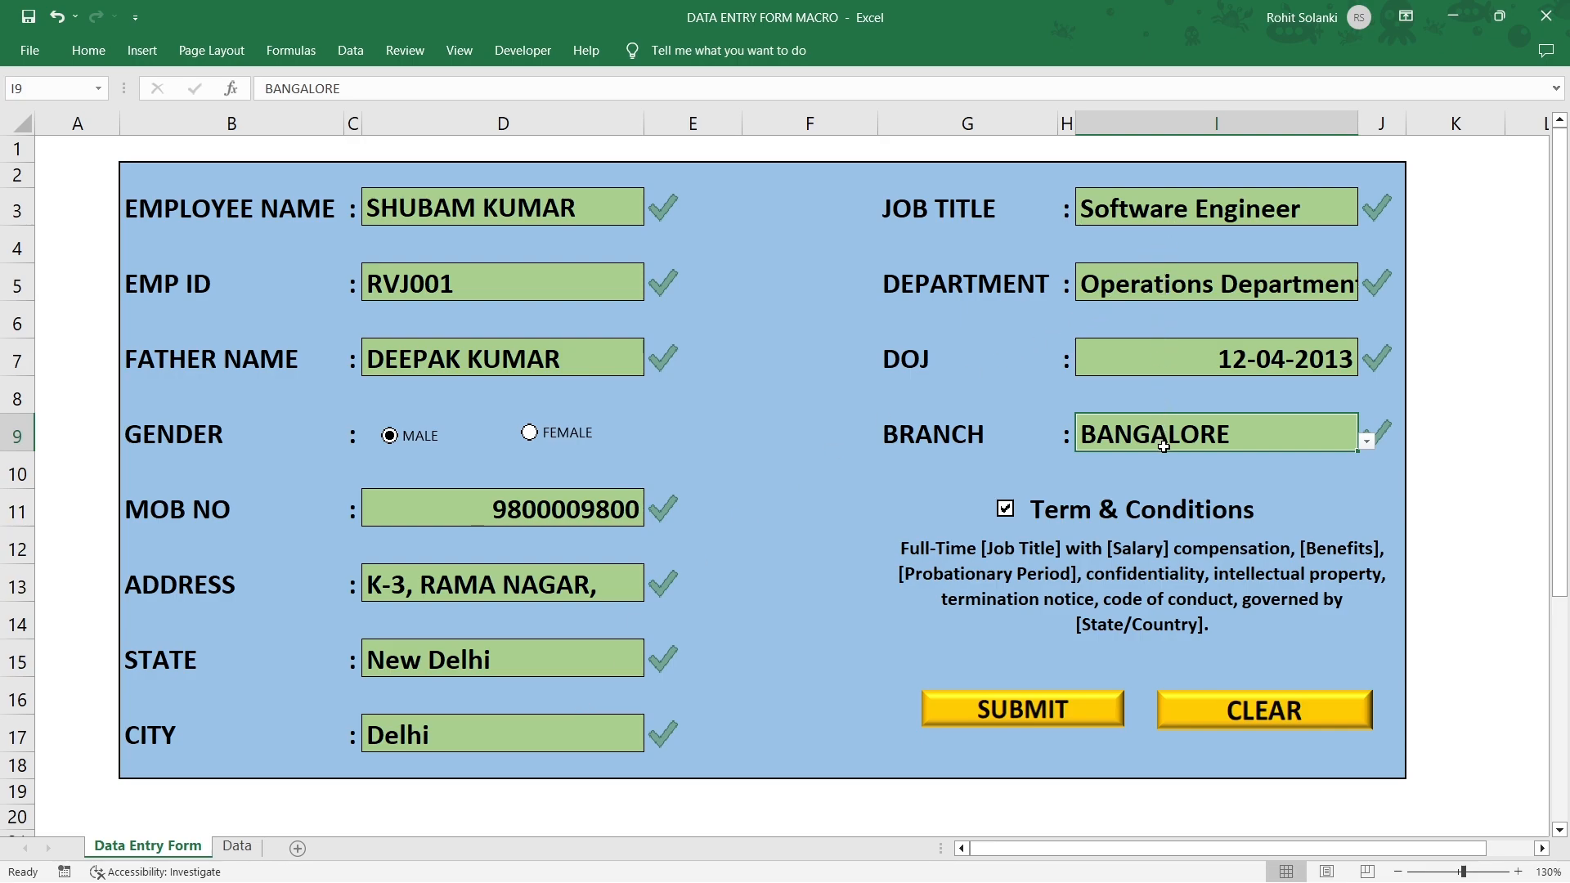
Untick and re-tick Term & Conditions, then clear the branch and re-pick BANGALORE.
left_click(1007, 512)
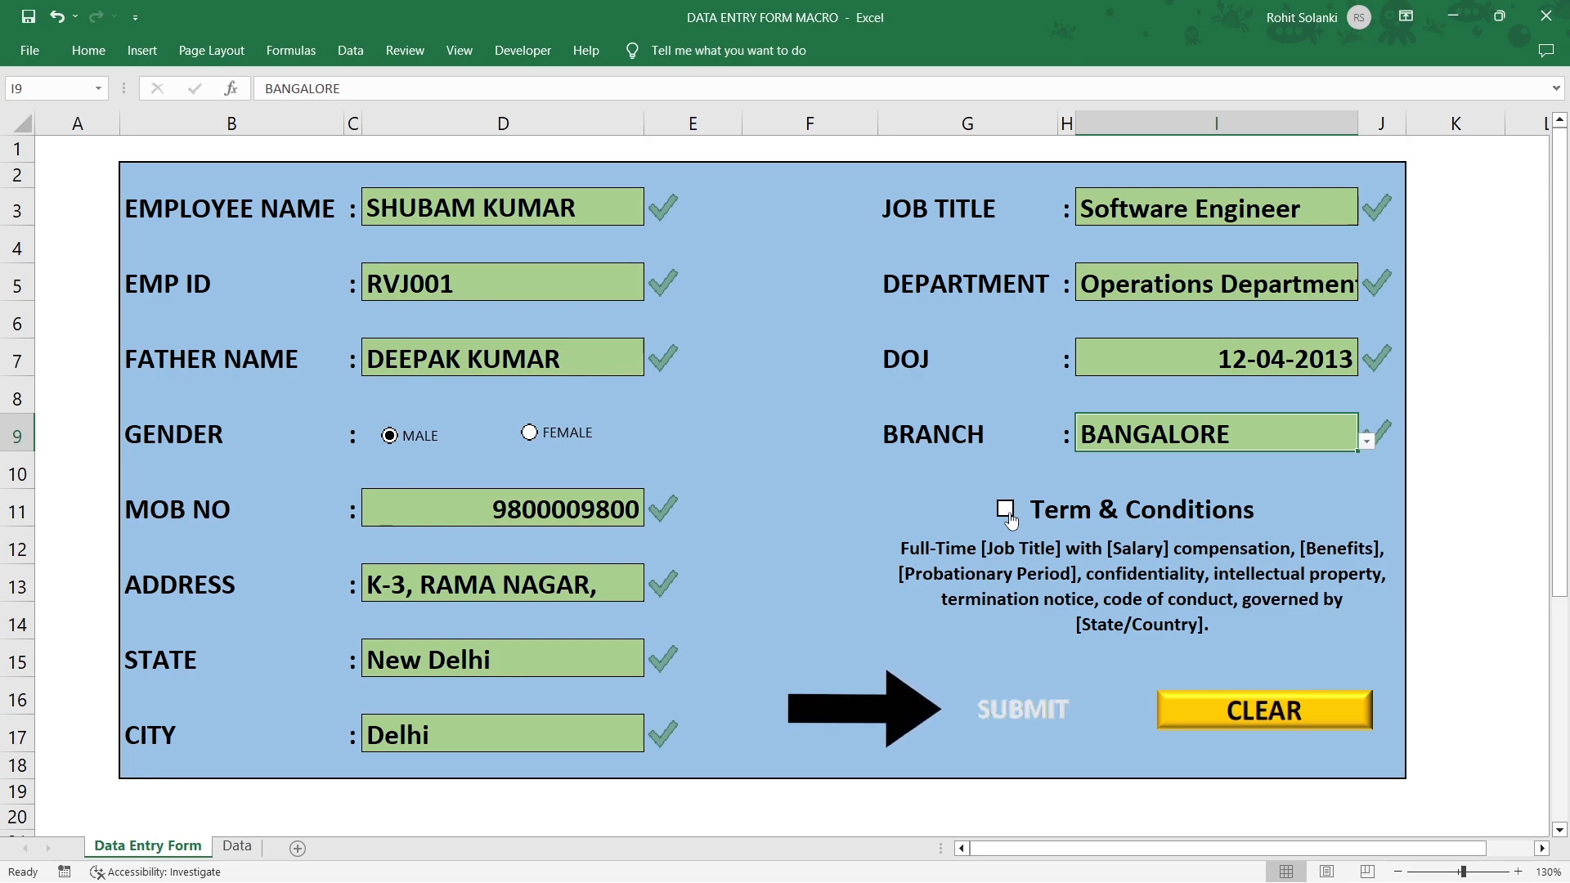
left_click(1014, 513)
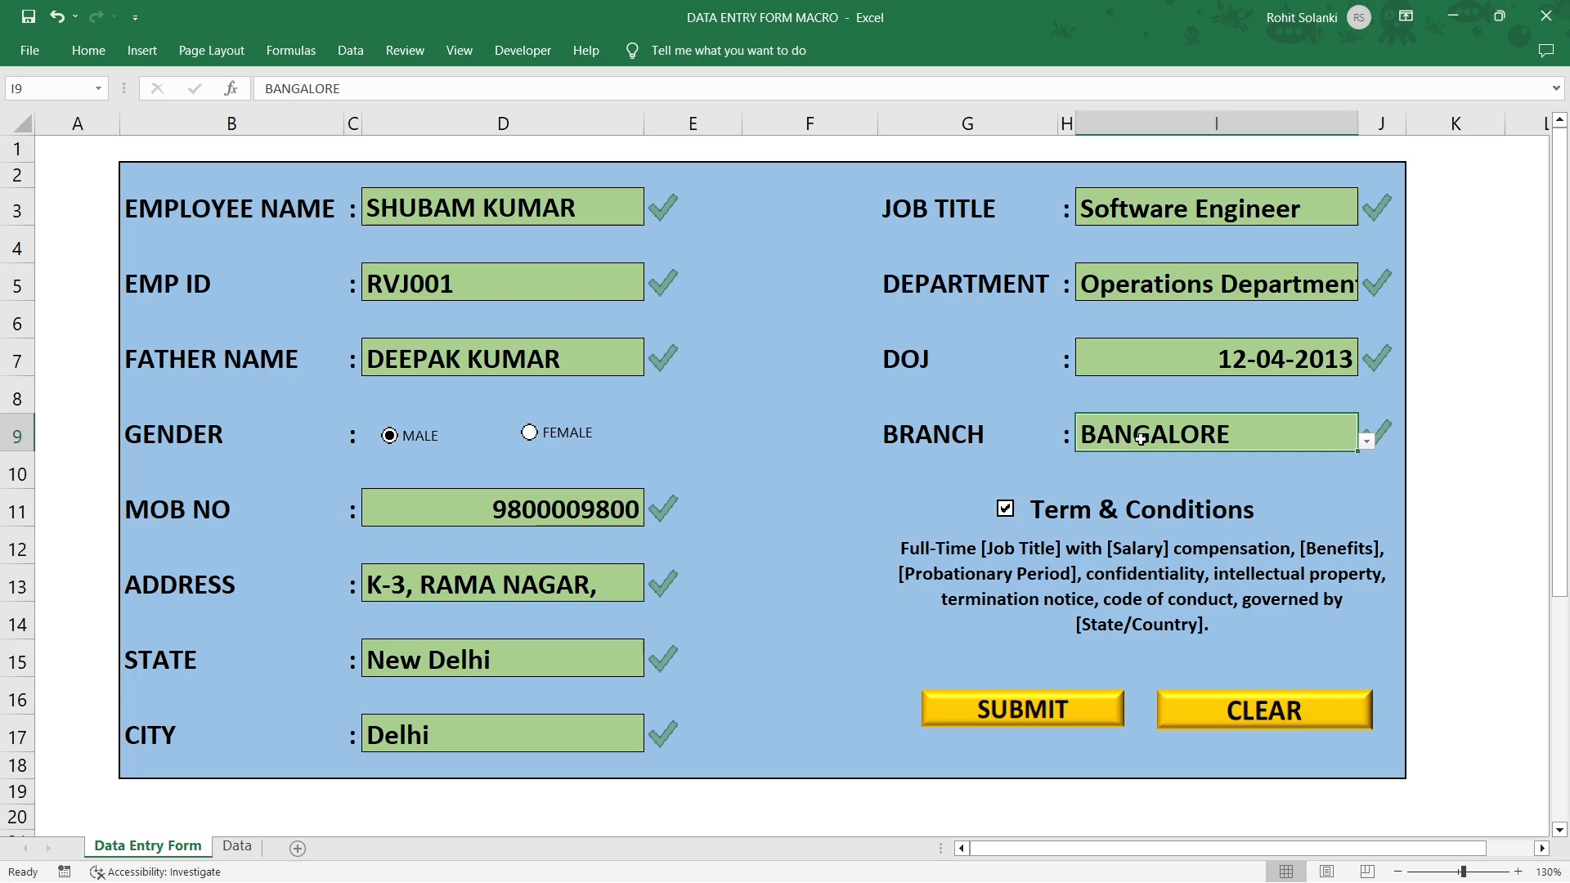
key("Delete")
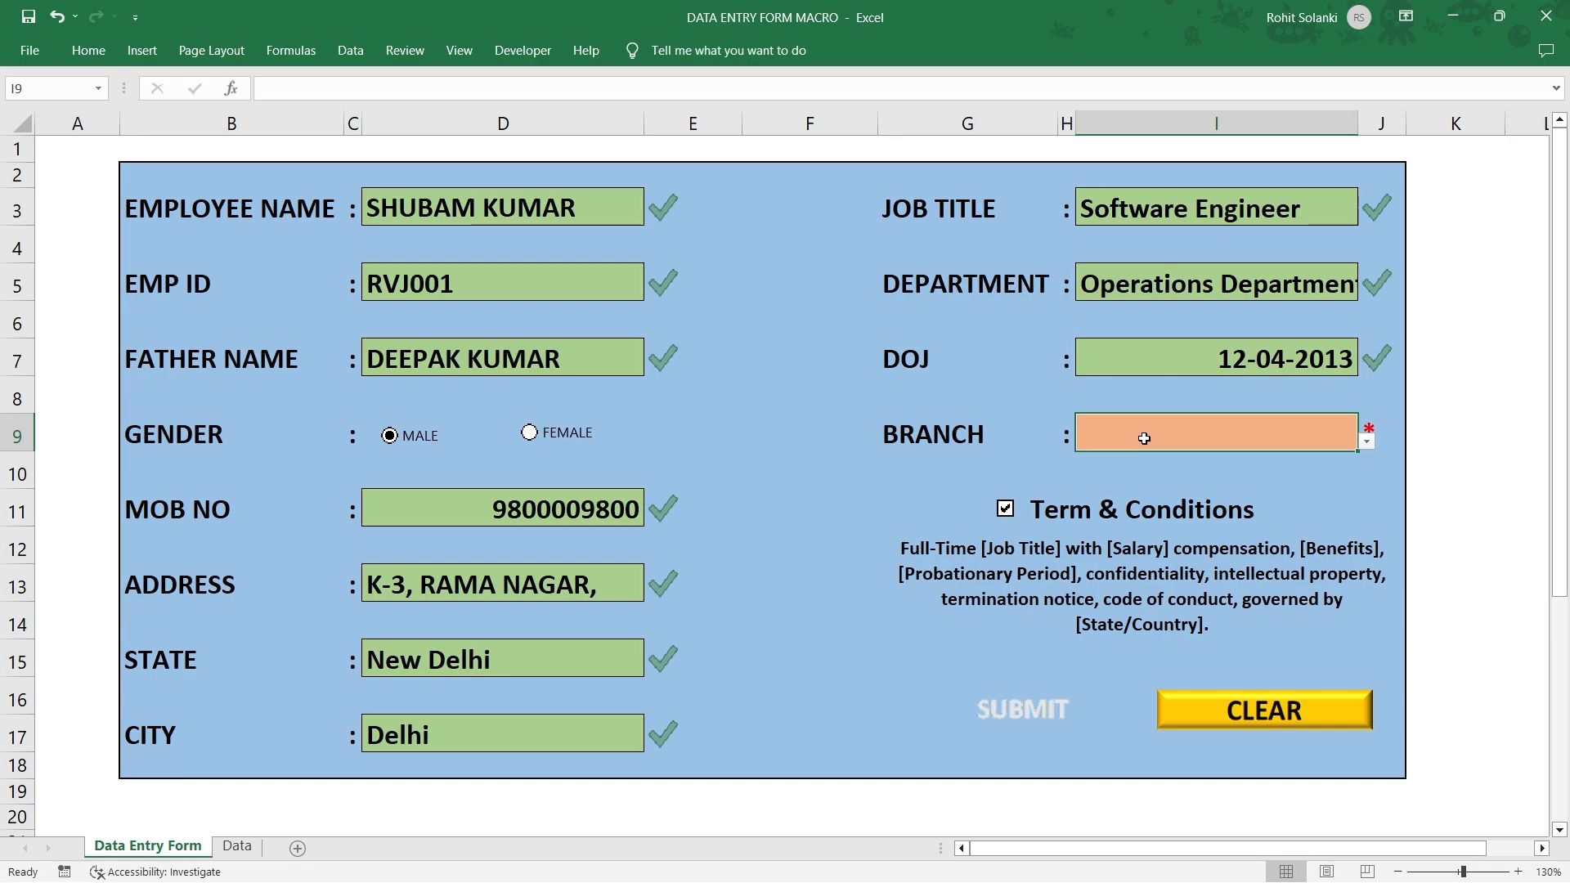
left_click(1368, 442)
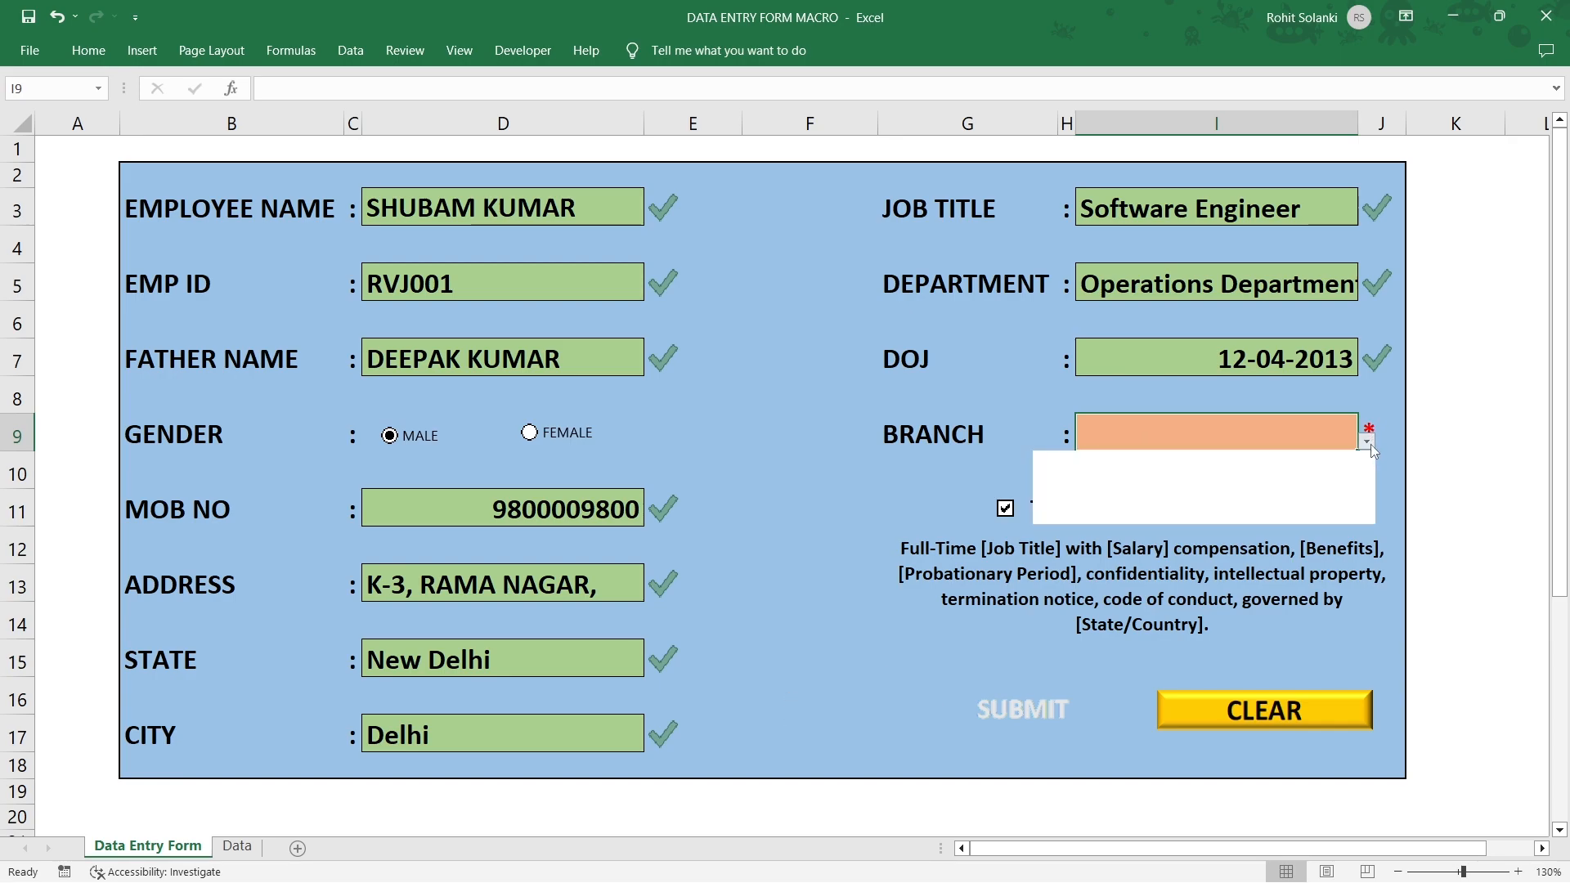
left_click(1233, 477)
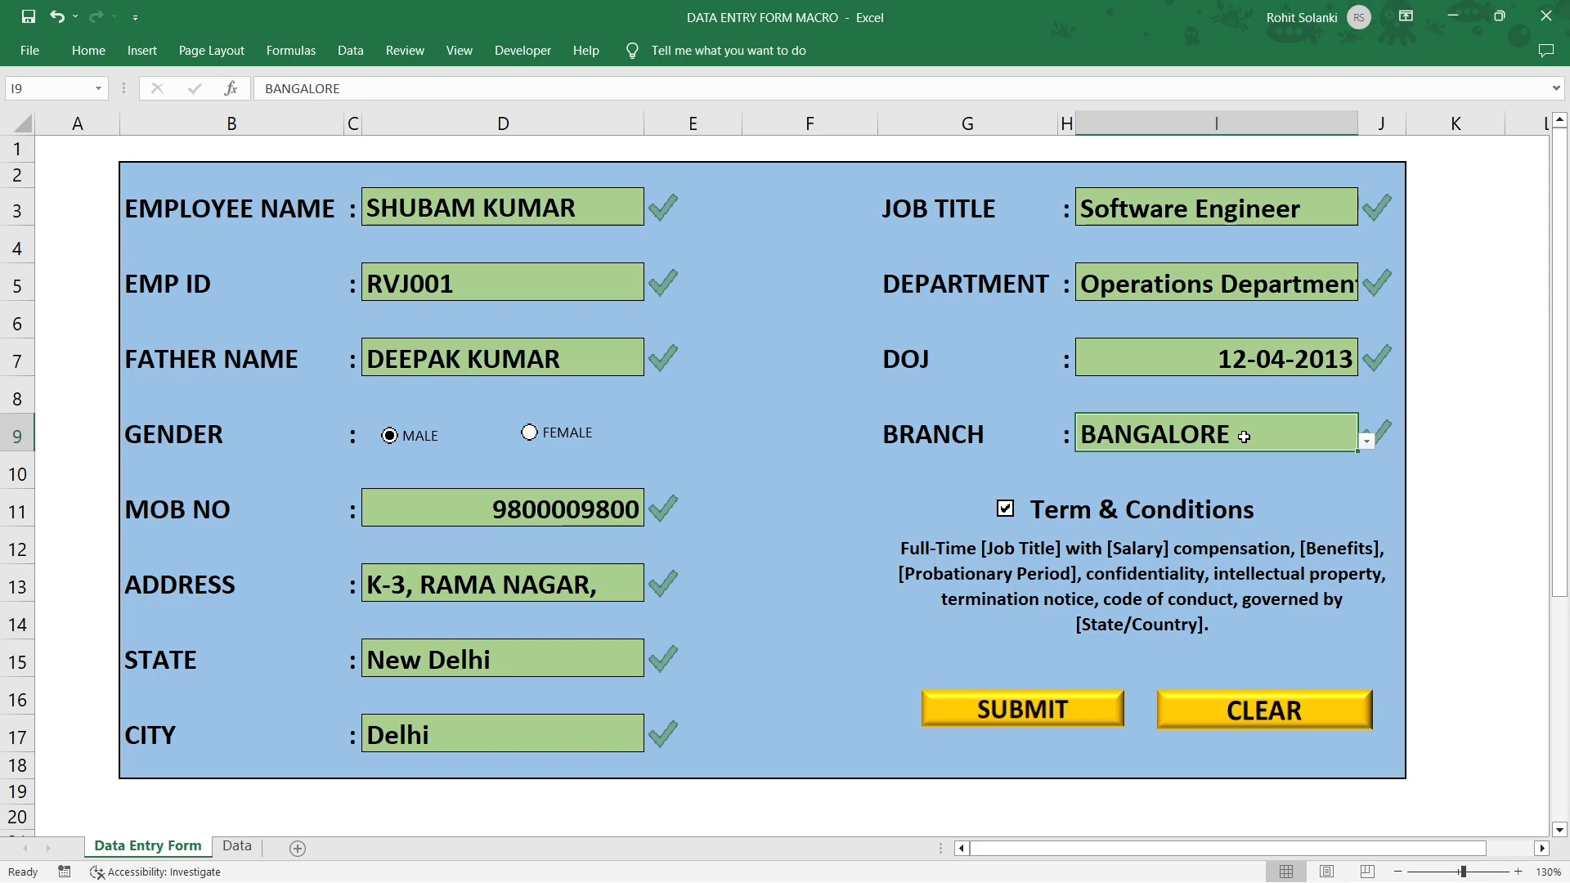
Submit the record, check it in row 3 of the Data sheet, and return to the form.
left_click(1084, 719)
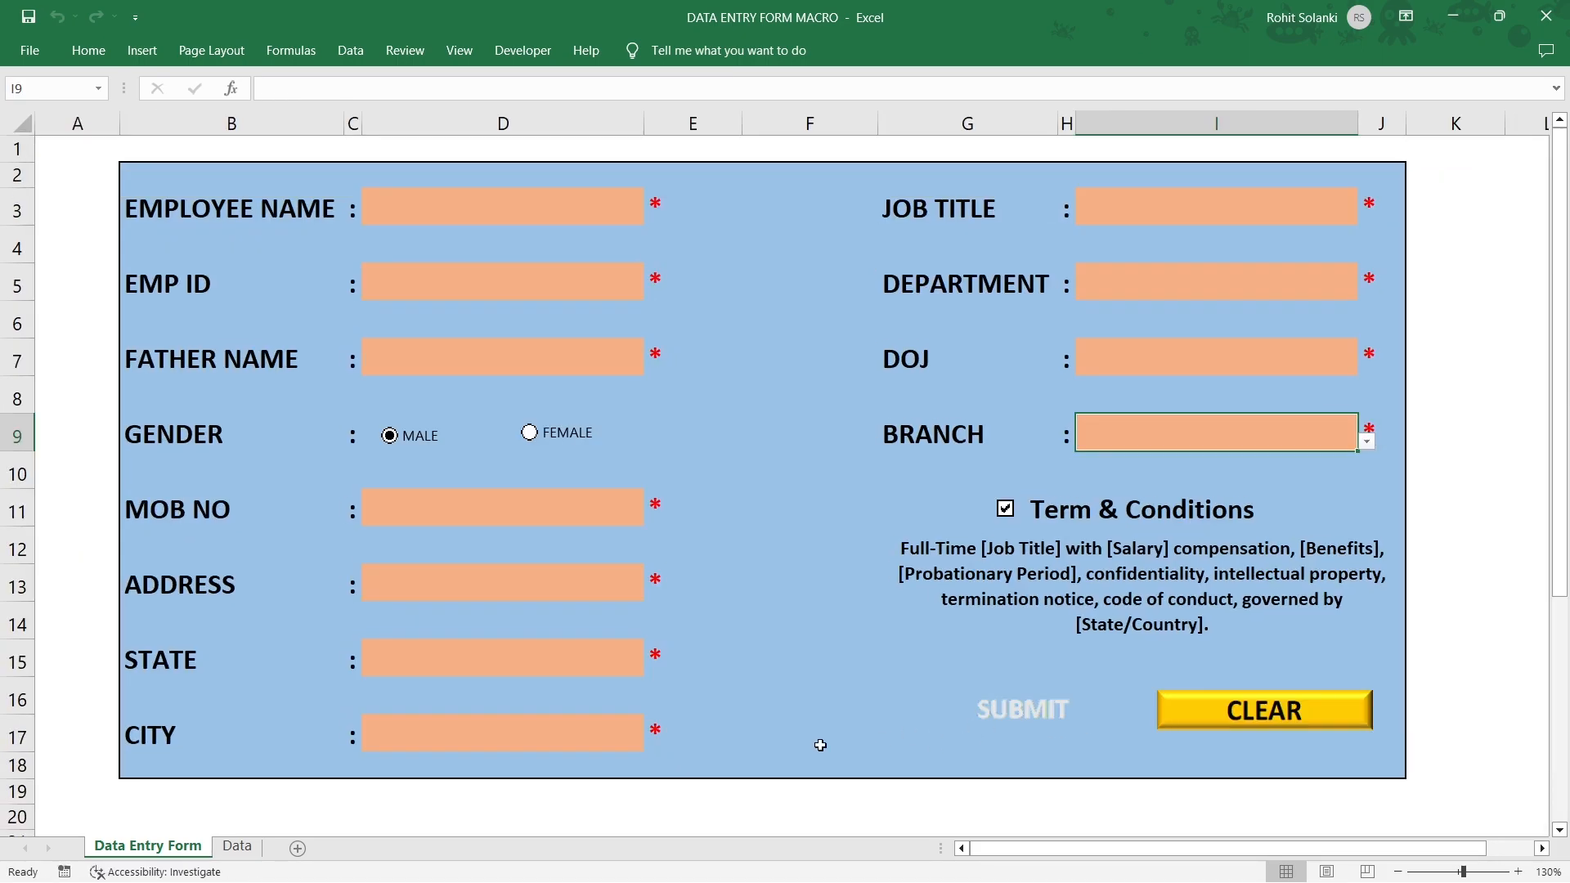
left_click(238, 847)
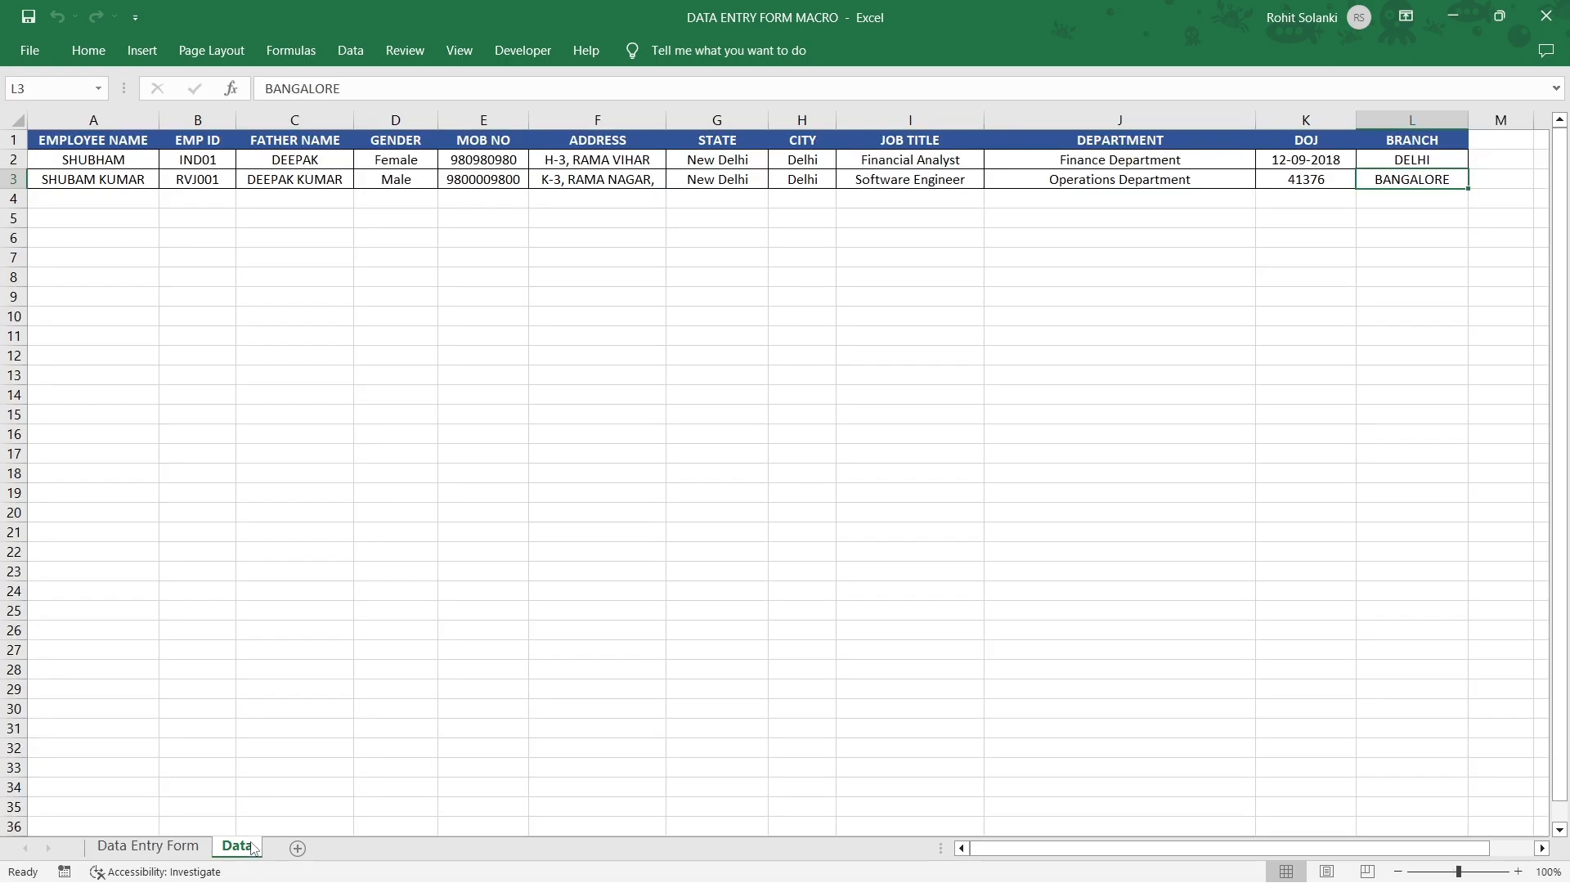
left_click(16, 180)
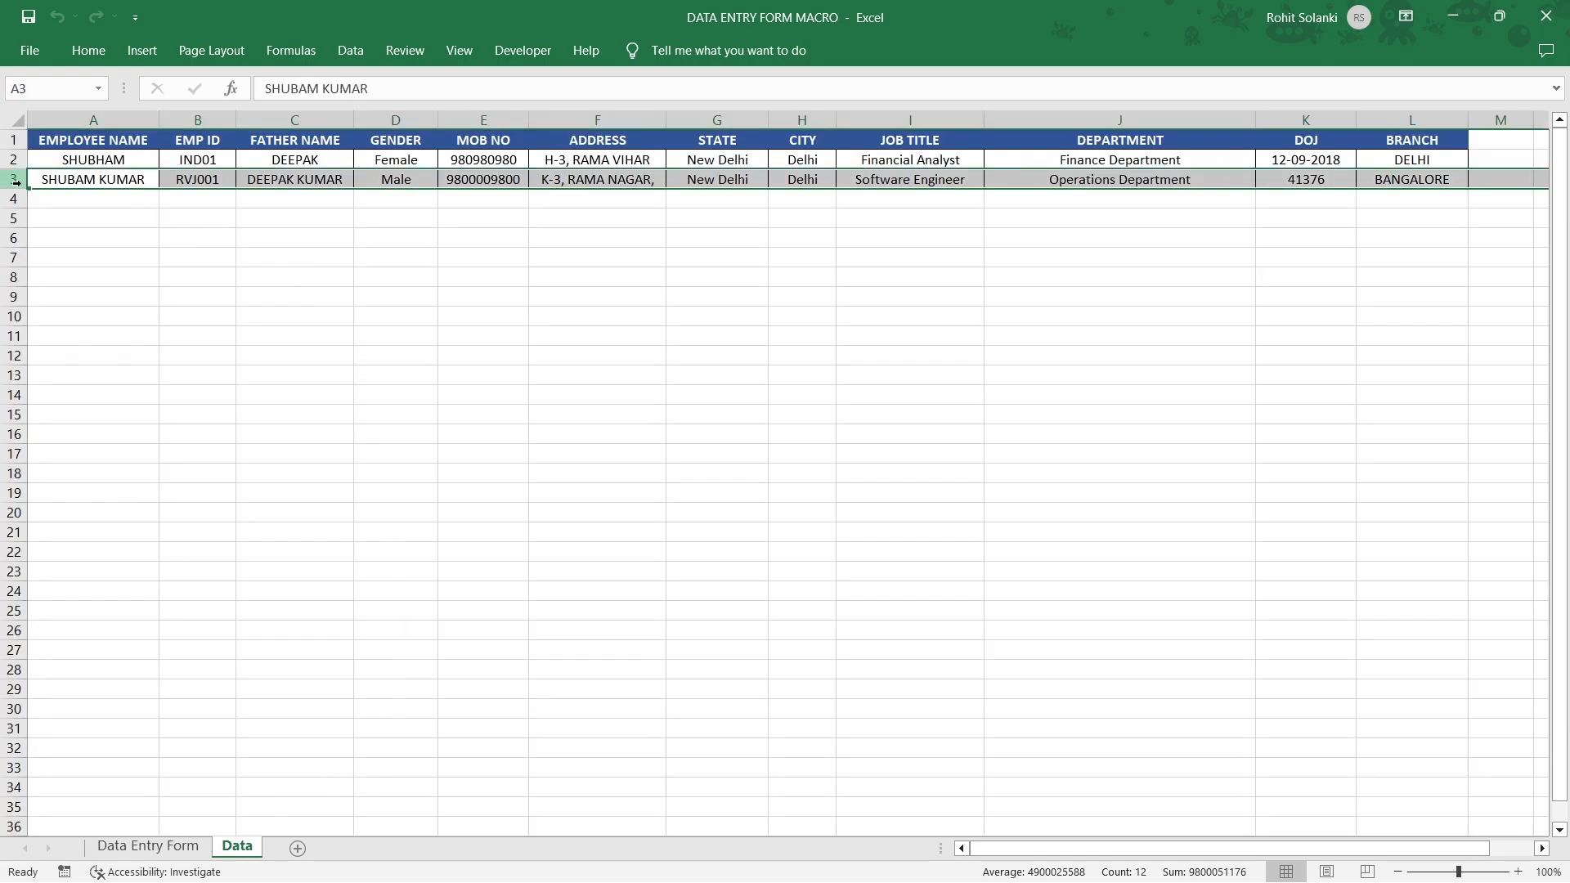
left_click(147, 846)
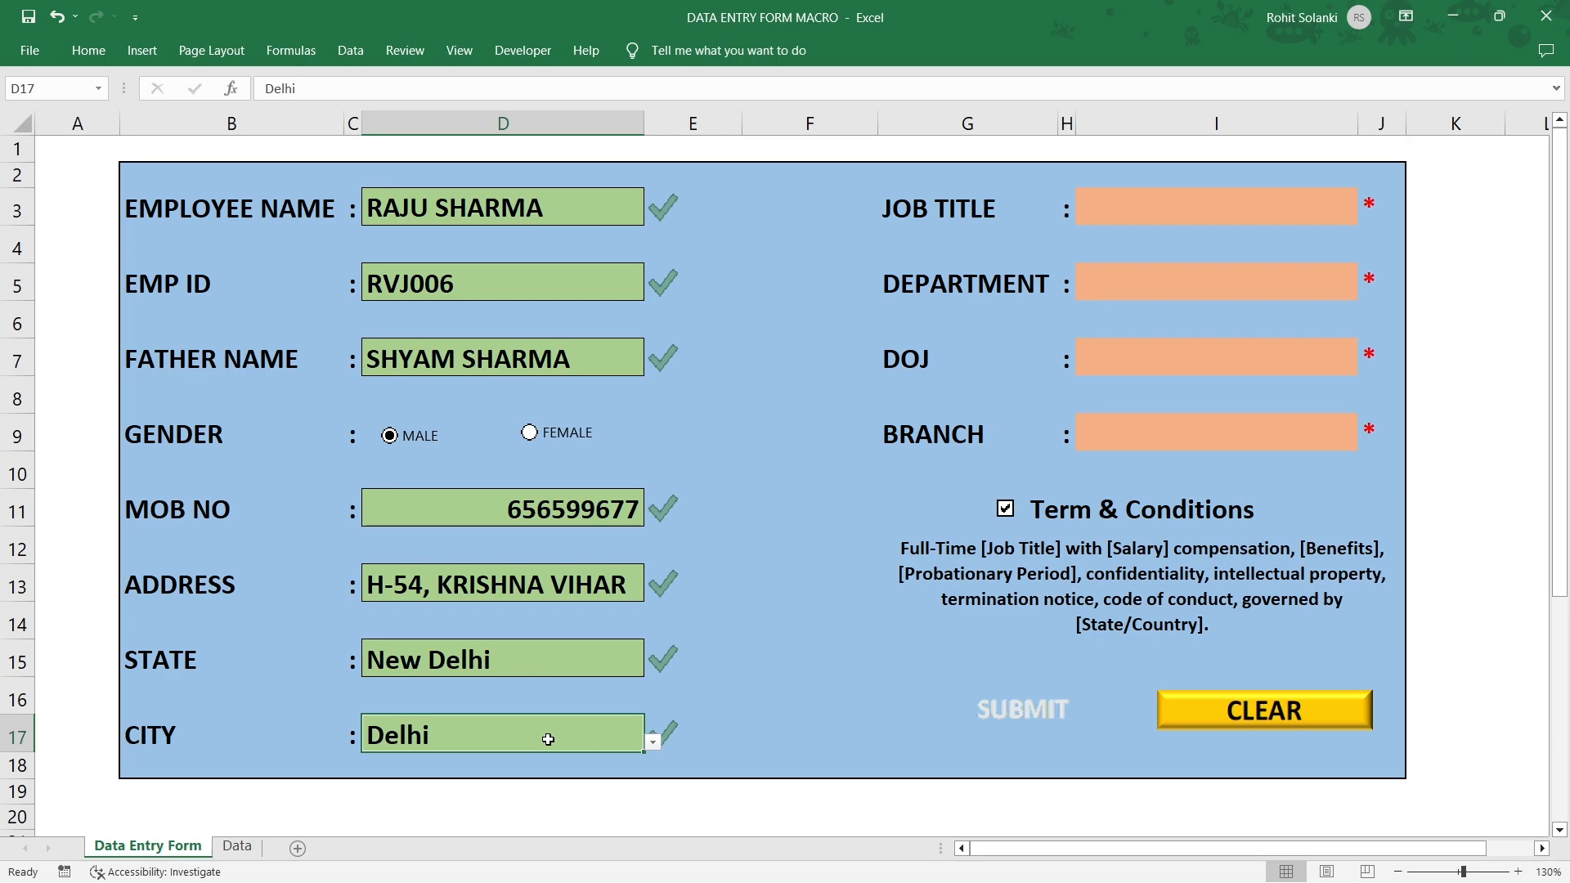
Reset all fields of the entry form with the CLEAR button.
left_click(1306, 723)
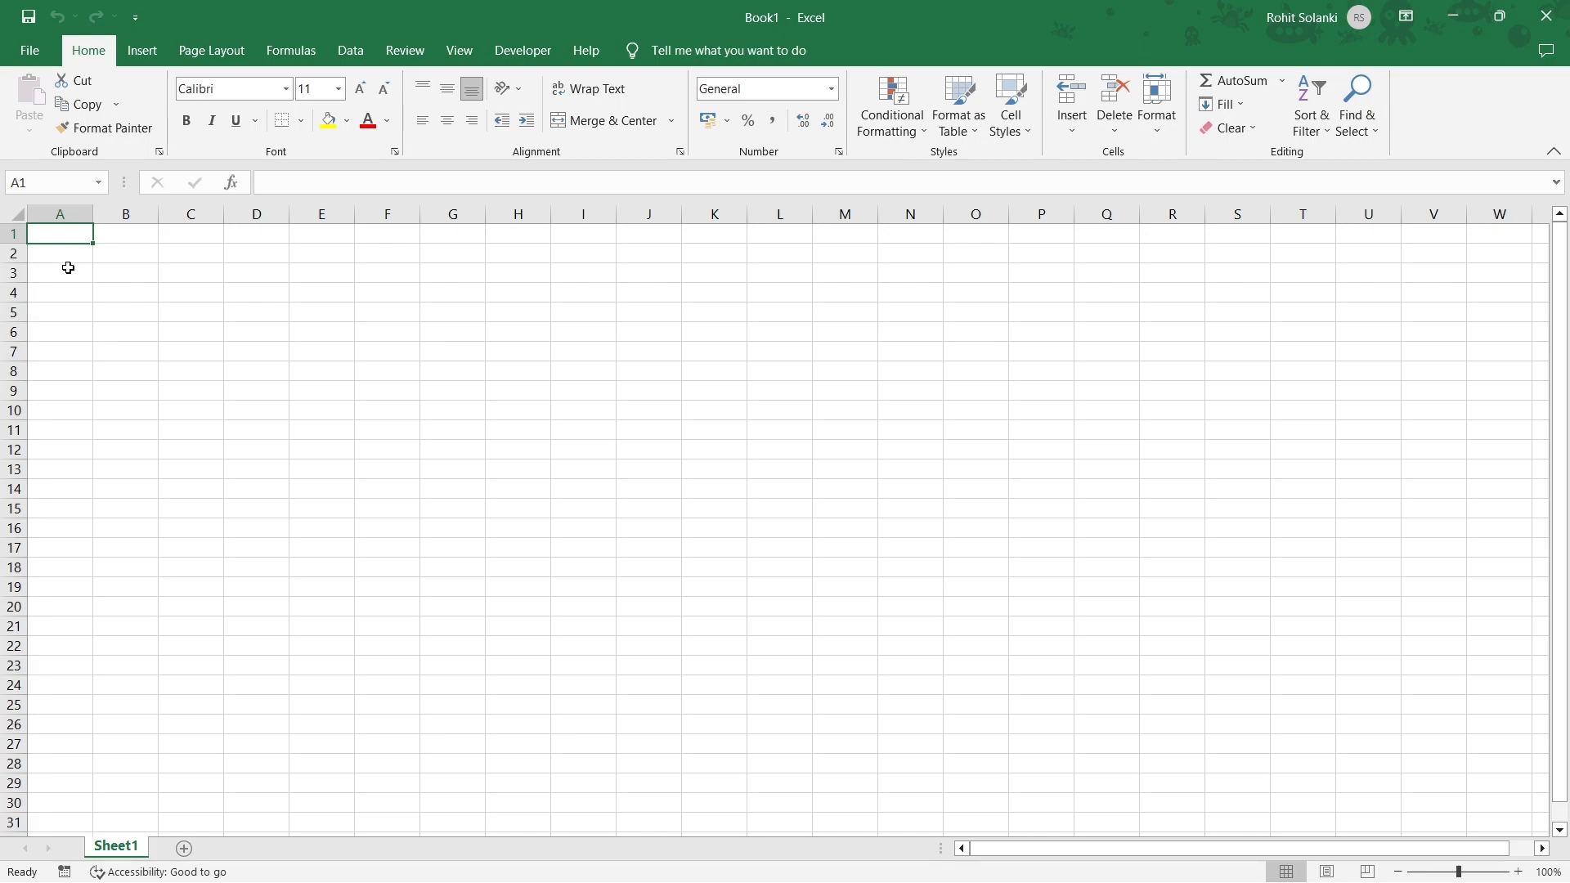
Enter headers EMPLOYEE NAME, EMP ID, FATHER NAME, GENDER, MOB NO and ADDRESS in A1:F1.
type("EMPLOYEE NAME")
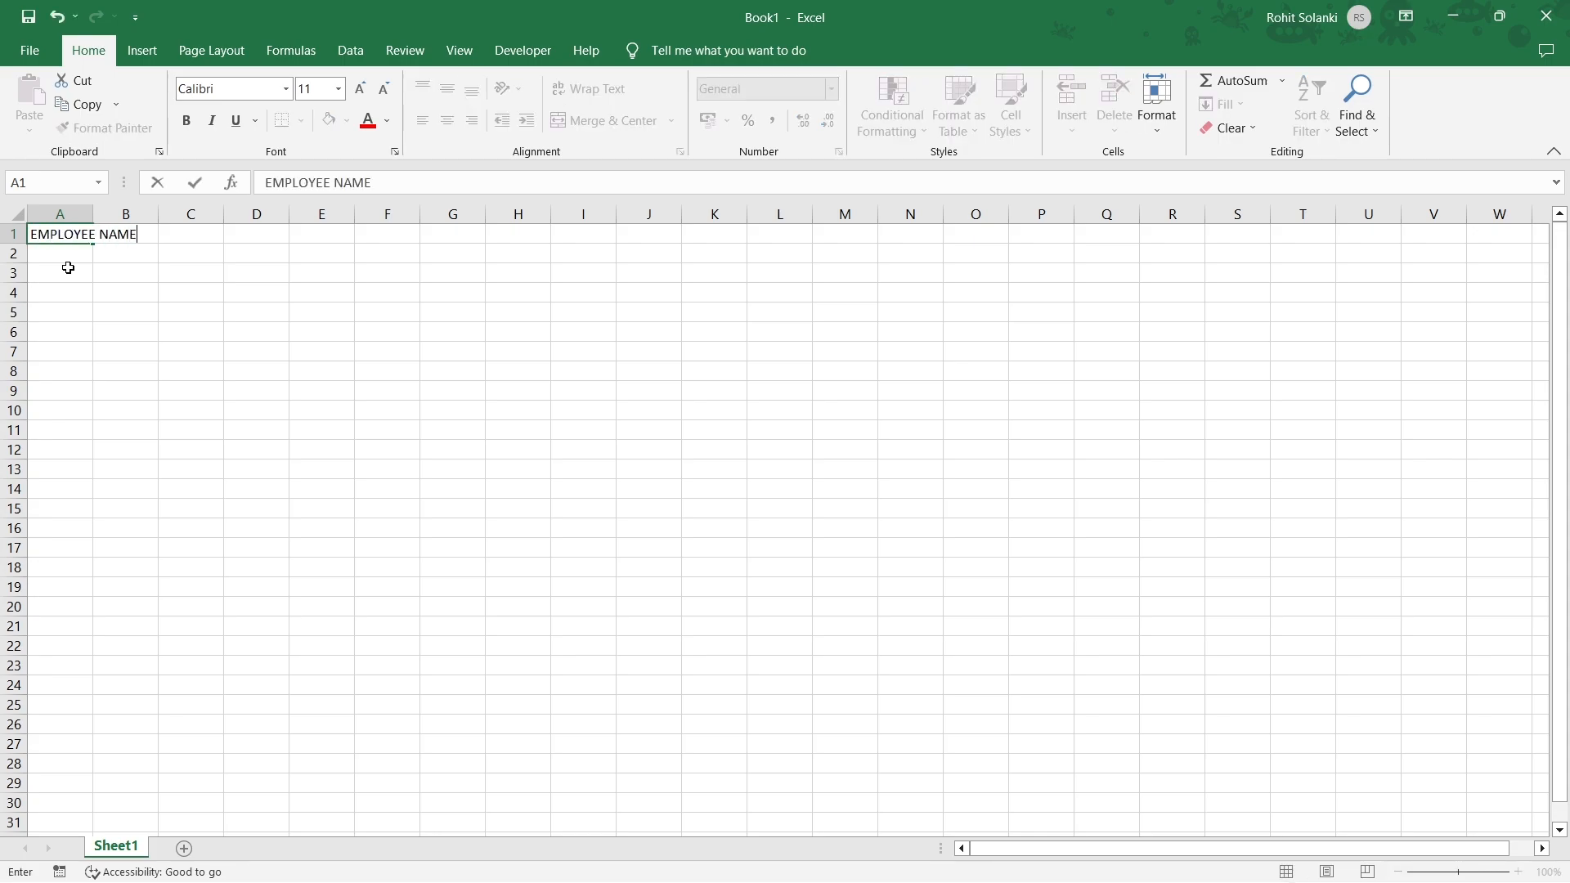
key("Tab")
type("EMP ")
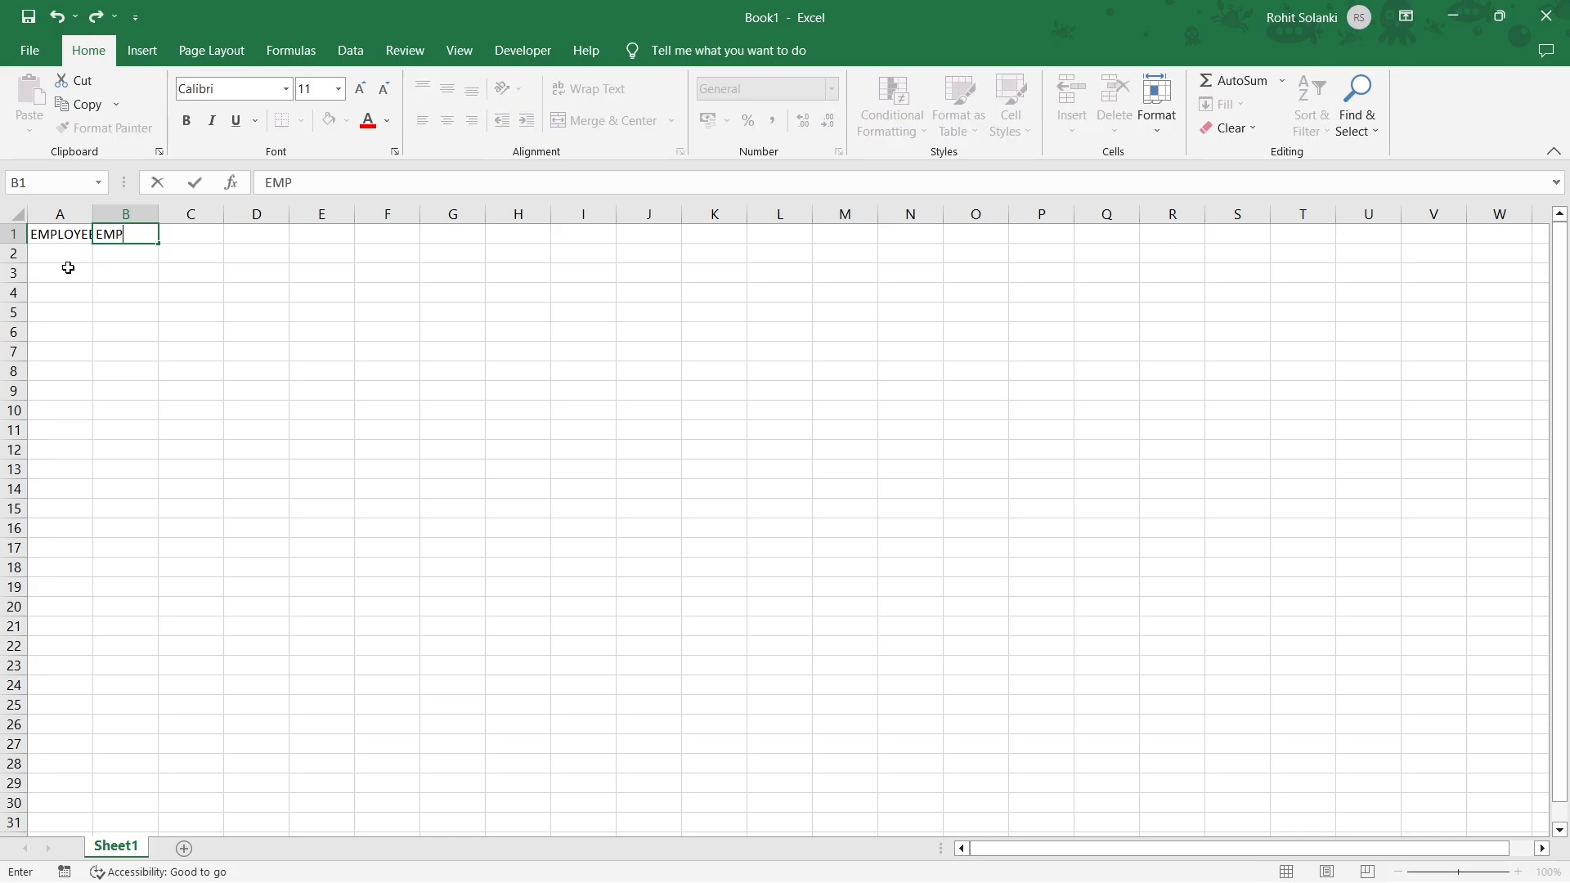
type("ID")
key("Tab")
type("FATHER NAME")
key("Return")
key("Up")
key("Right")
type("GENDER")
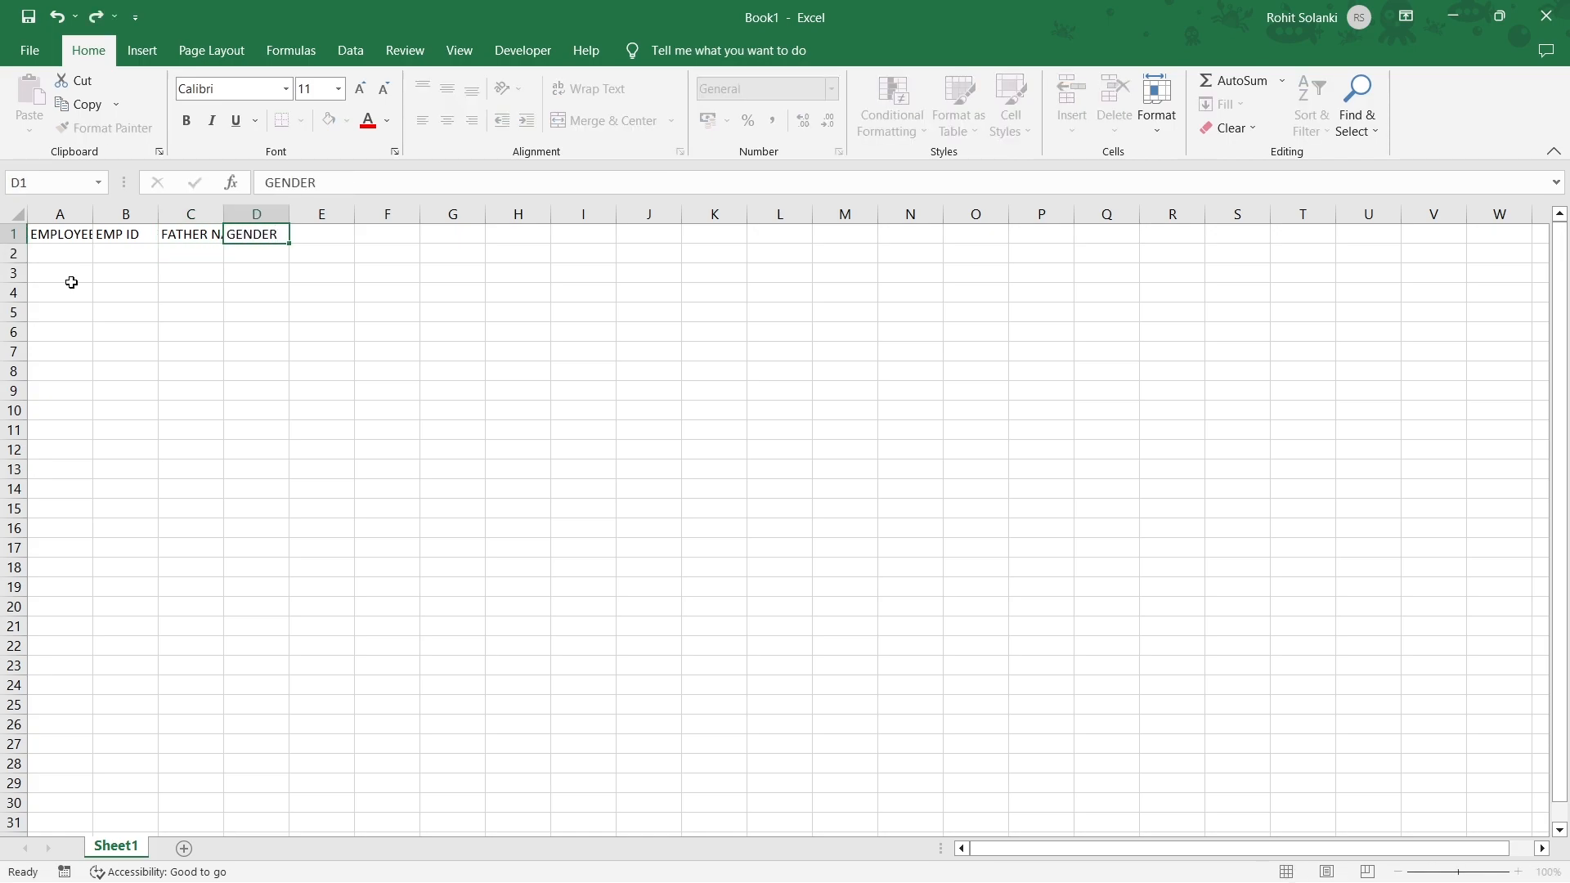
key("Right")
type("MOB NO")
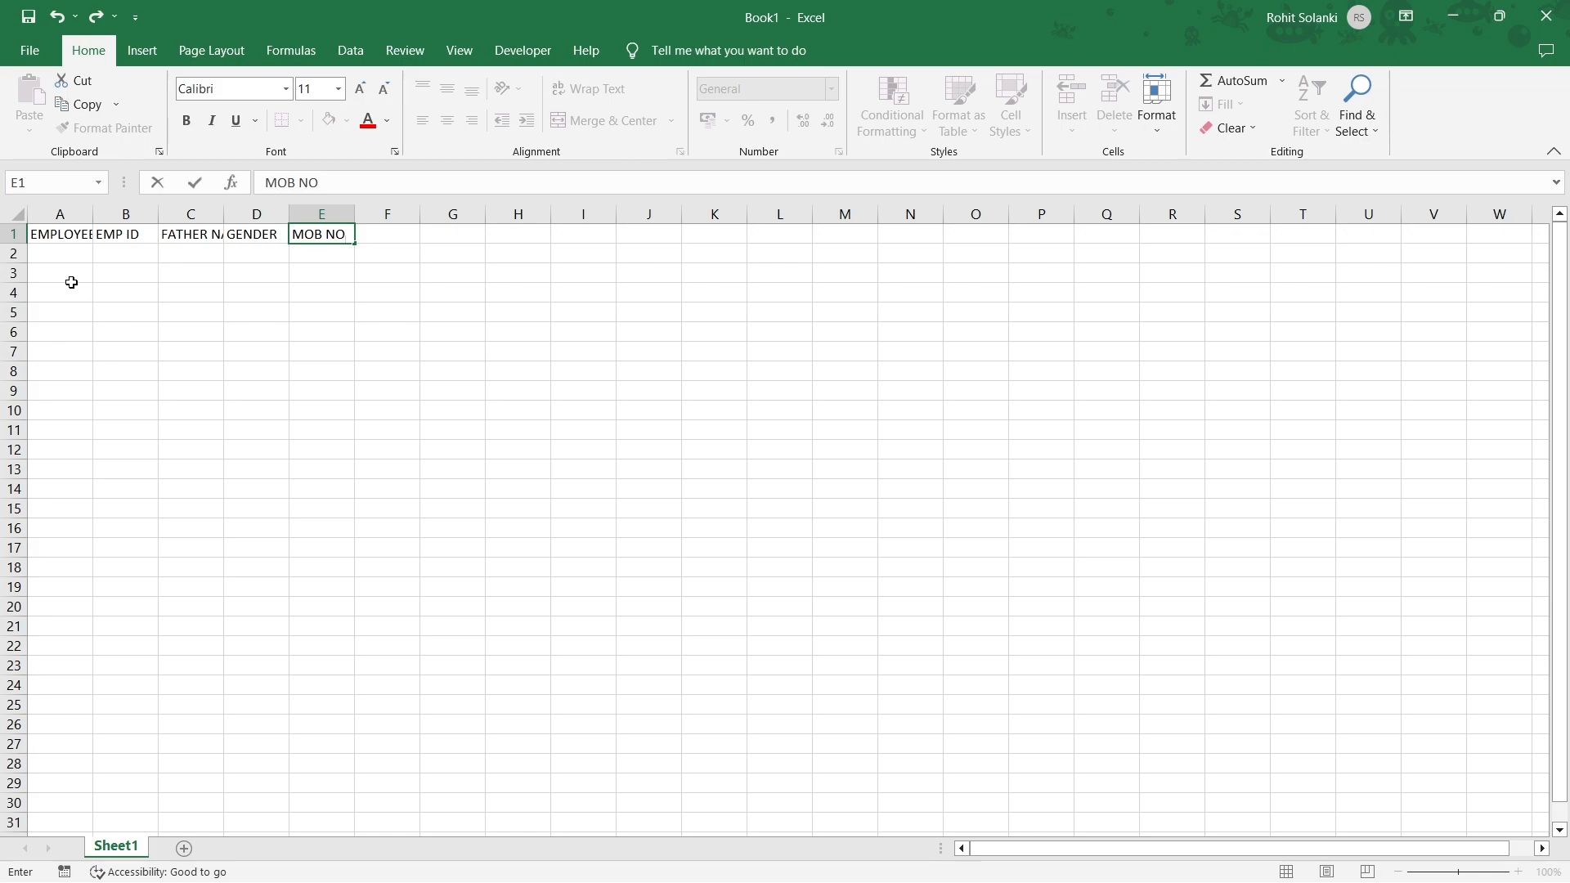
key("Right")
type("ADDRESS")
key("Right")
Enter headers STATE, CITY, JOB TITLE, DEPARTMENT, DOJ and BRANCH in G1:L1.
type("STA")
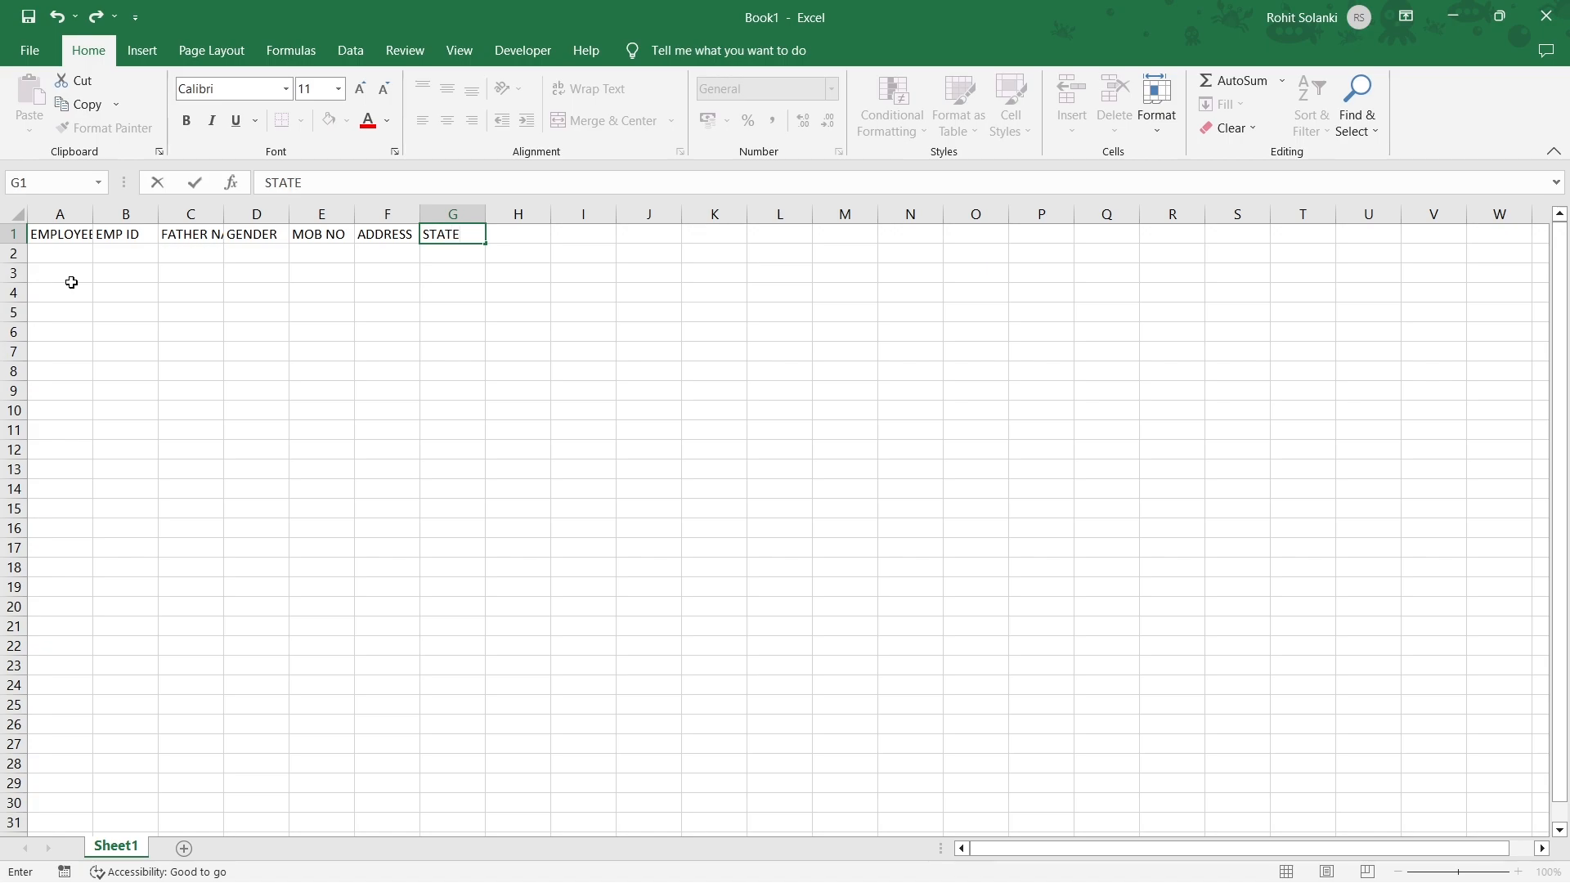
key("Right")
type("CITY")
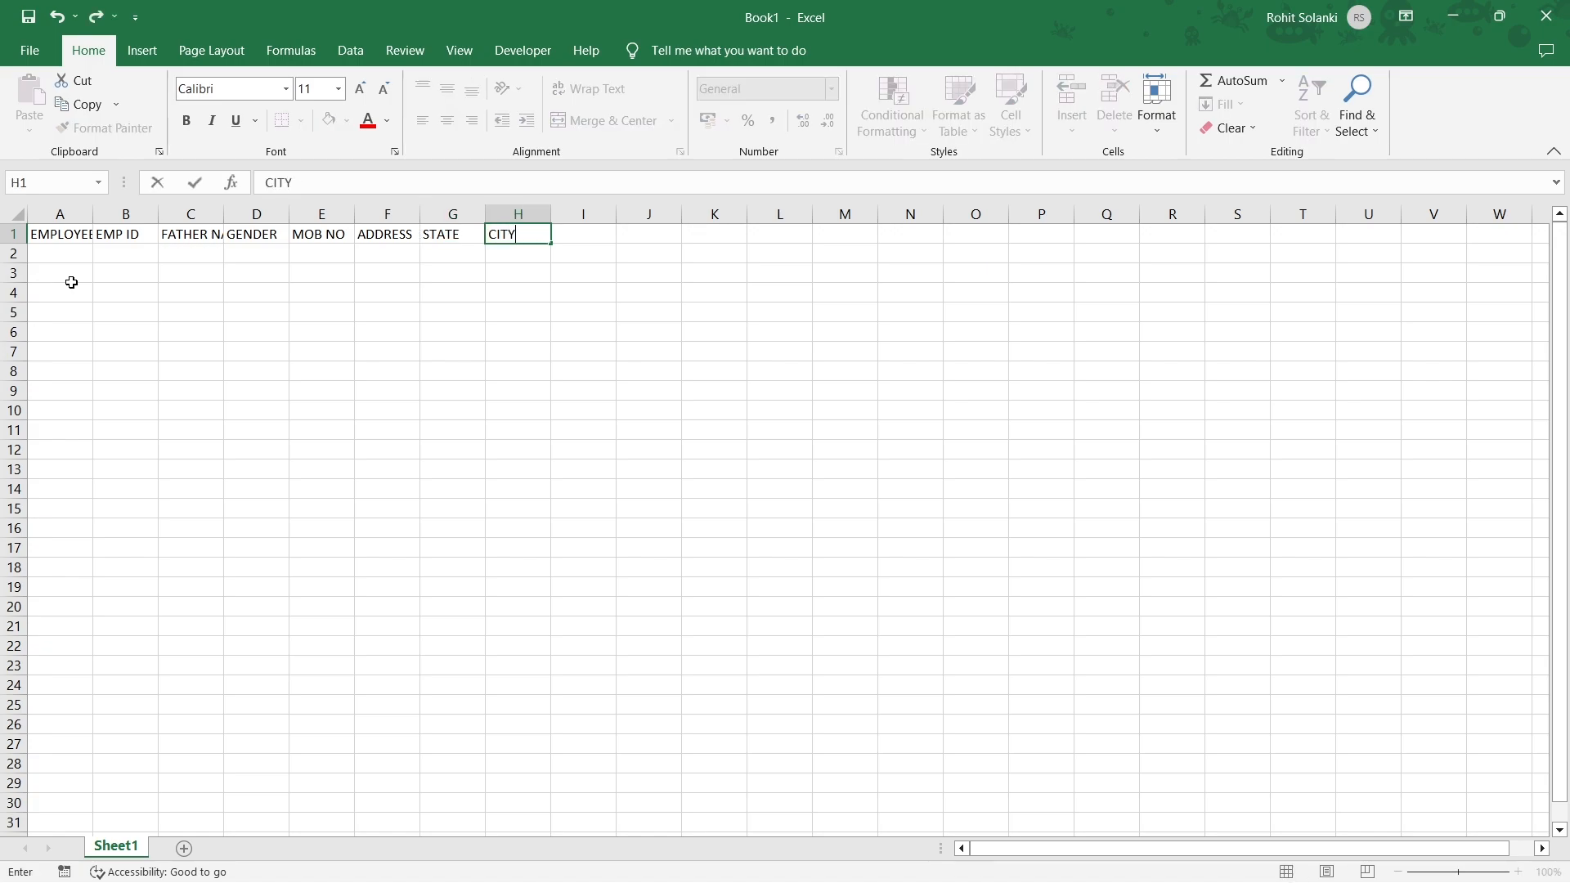
key("Right")
type("J")
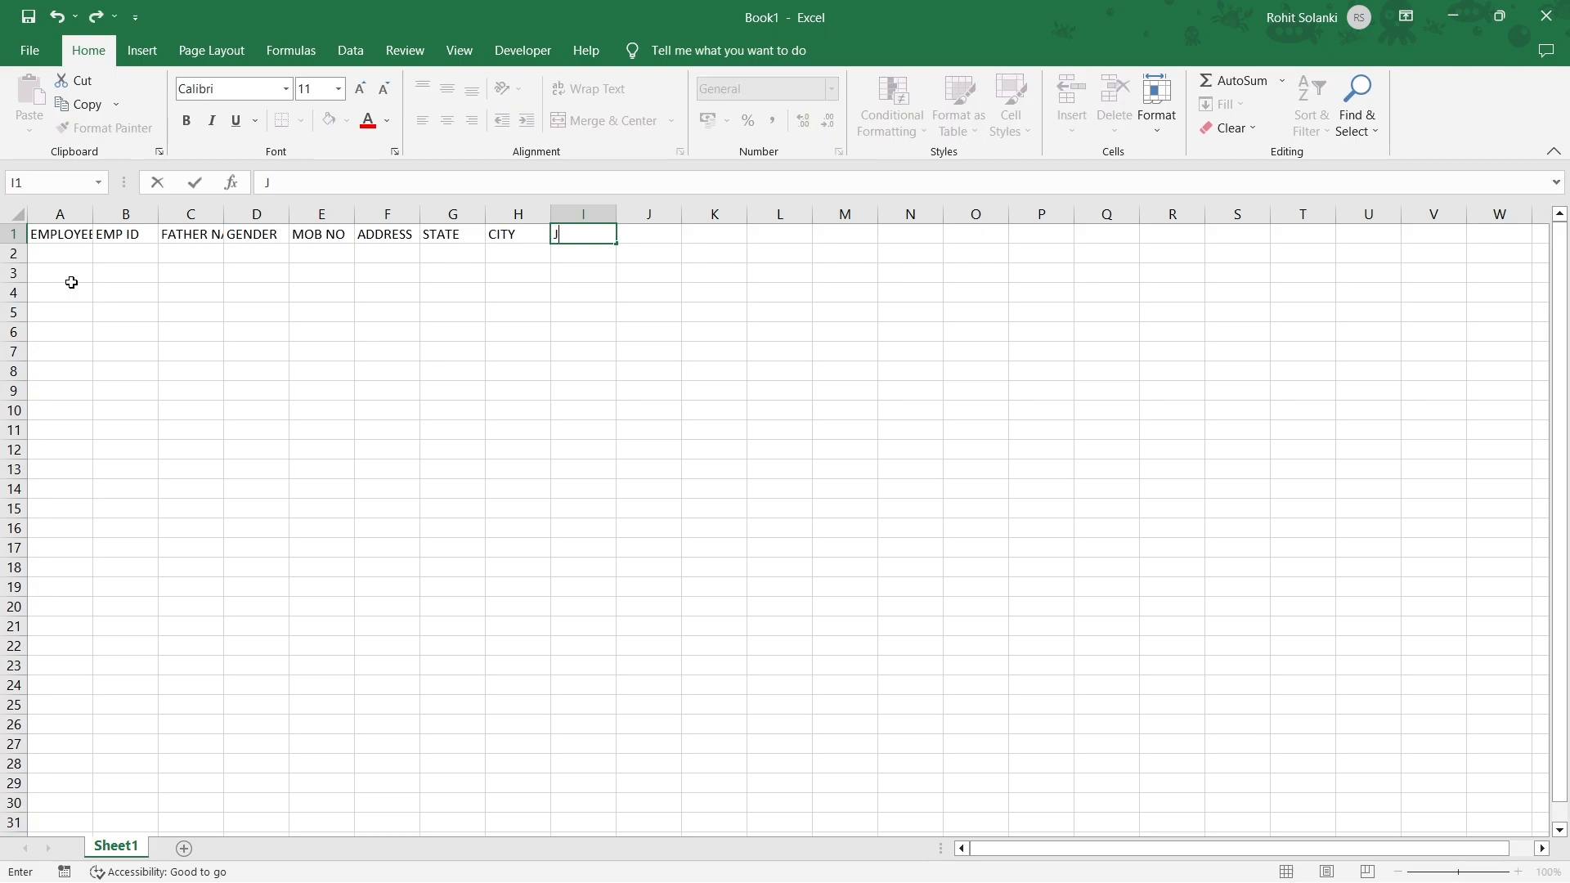
type("OB TI")
key("BackSpace")
type("TITL")
key("Right")
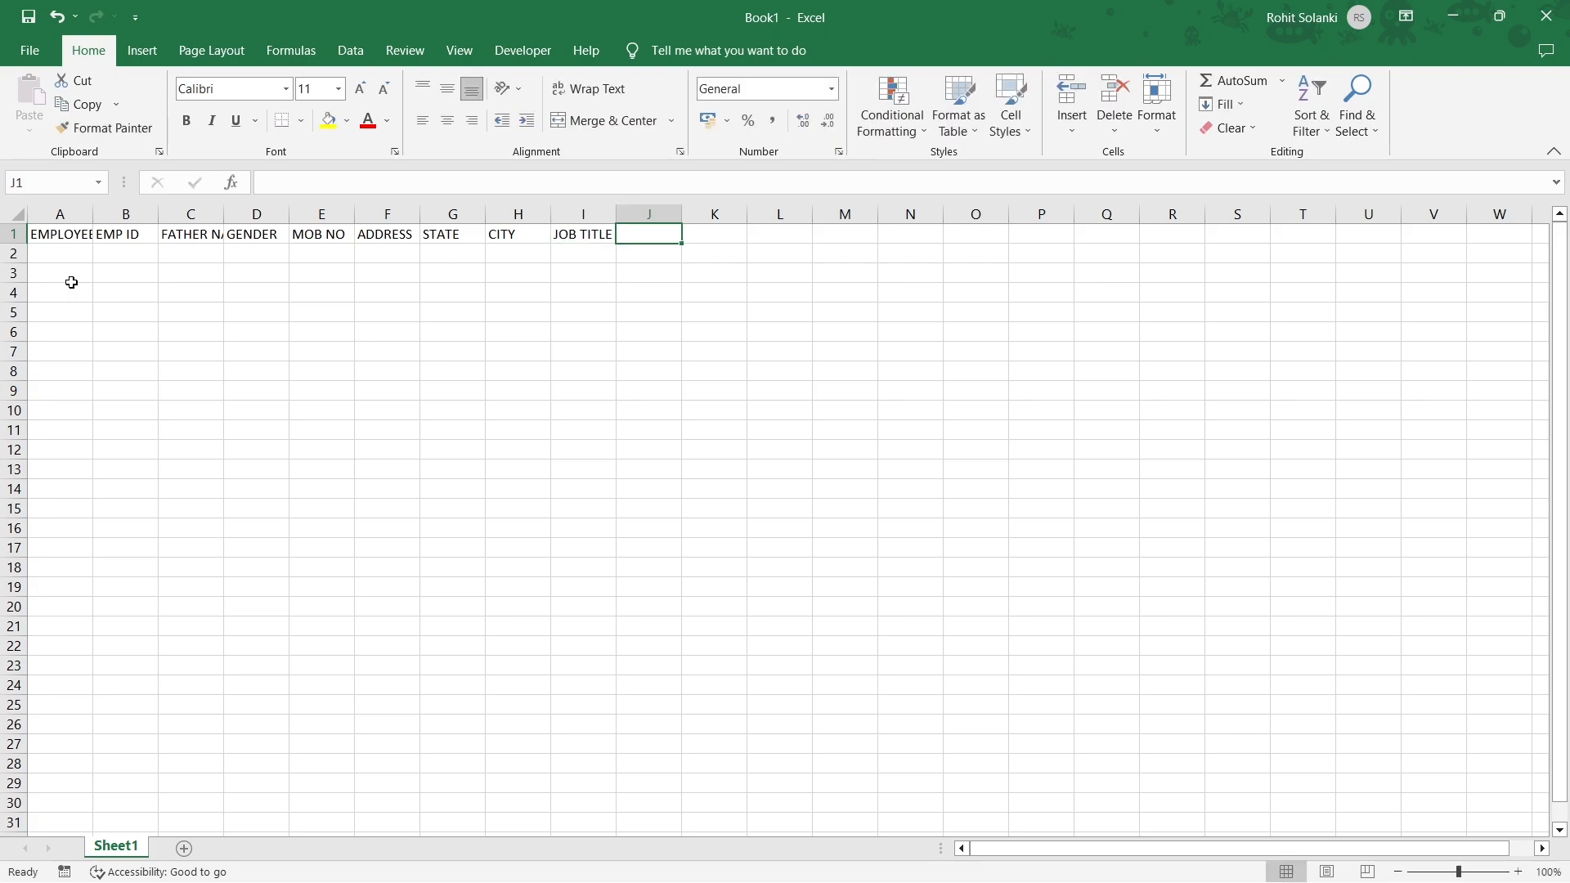
type("DEPARTMENT")
key("Right")
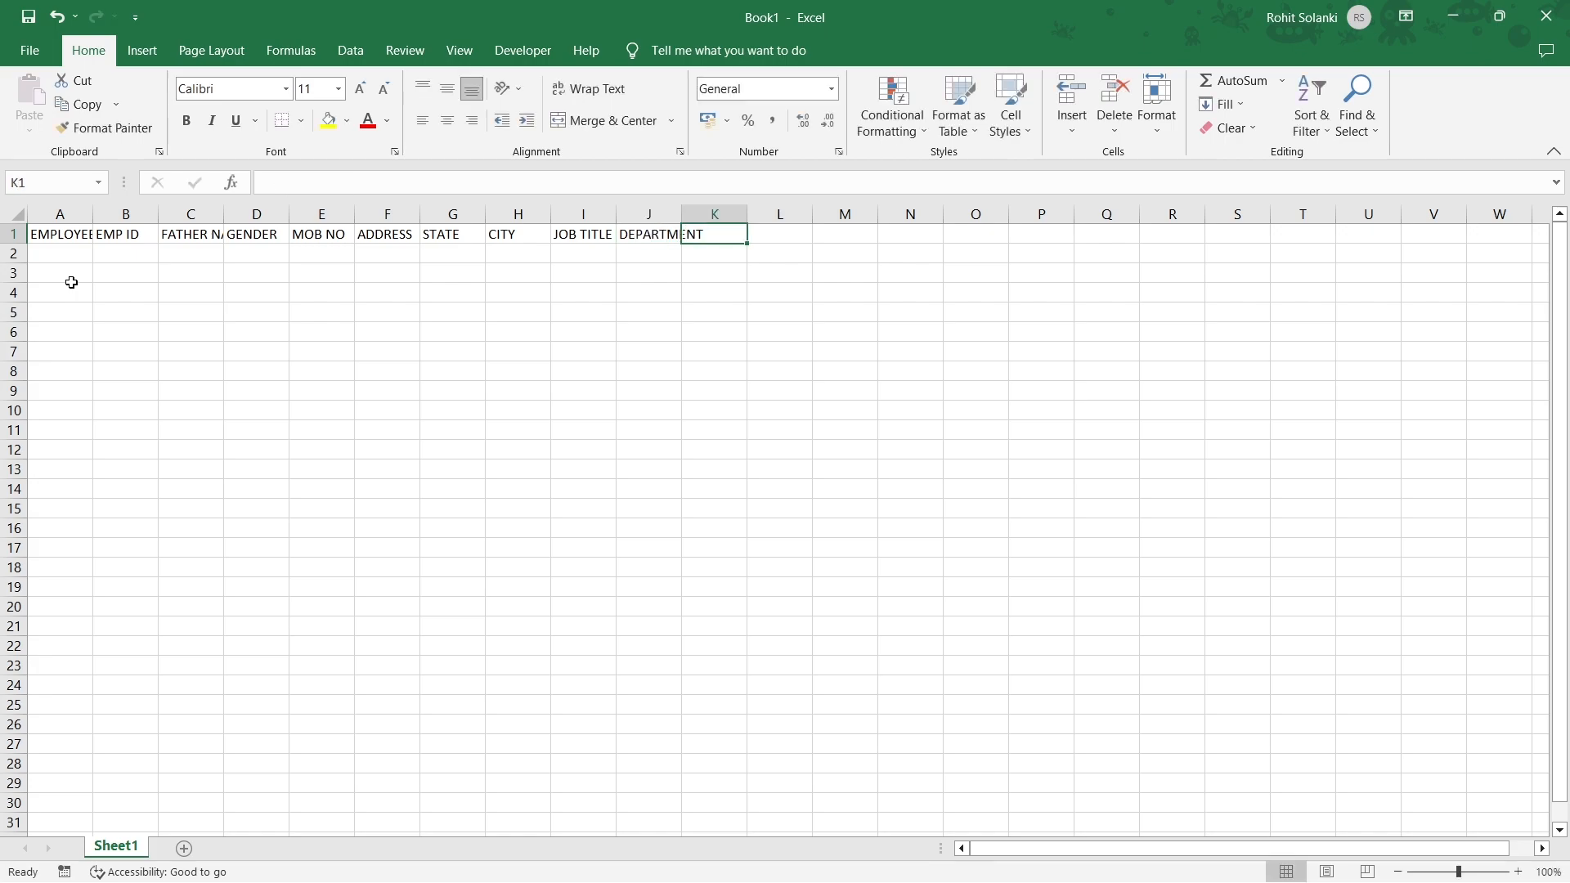
type("DOJ")
key("Right")
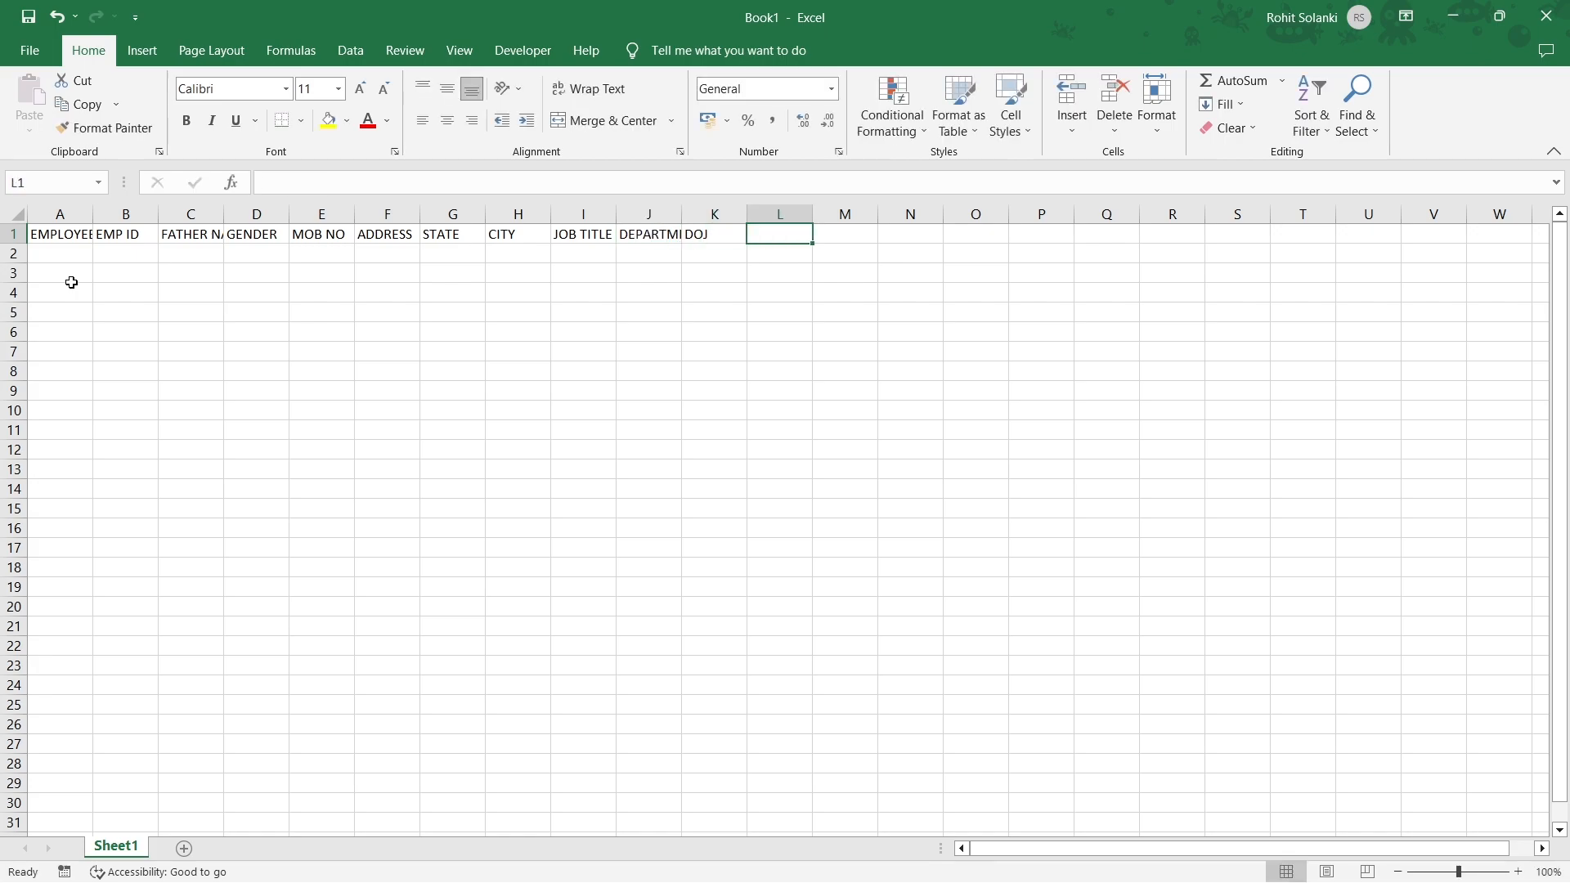
type("BRANCH")
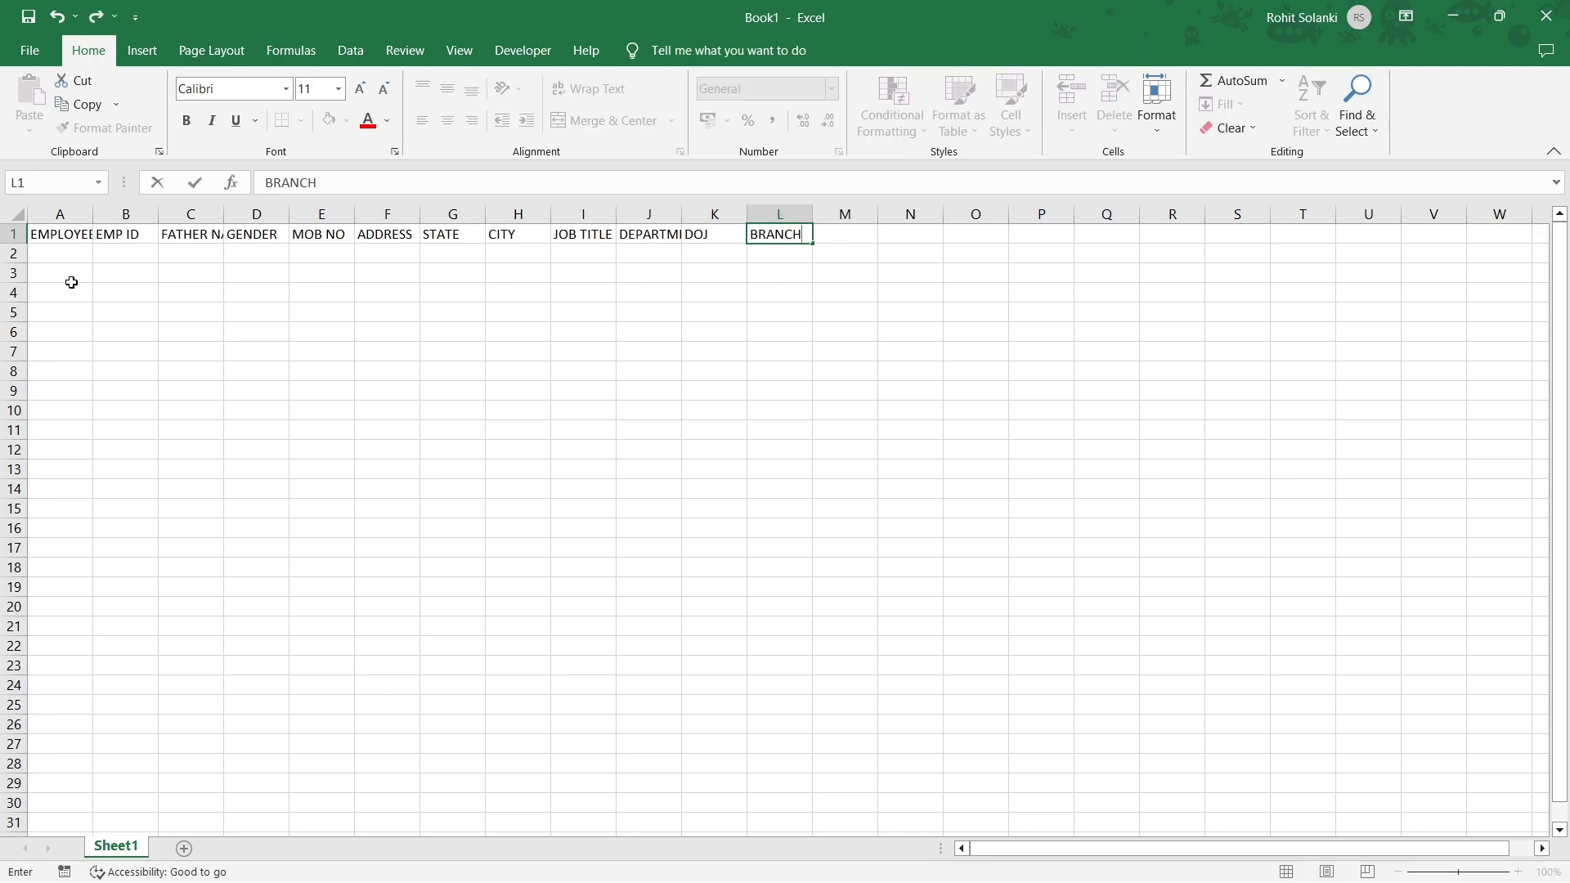
key("Return")
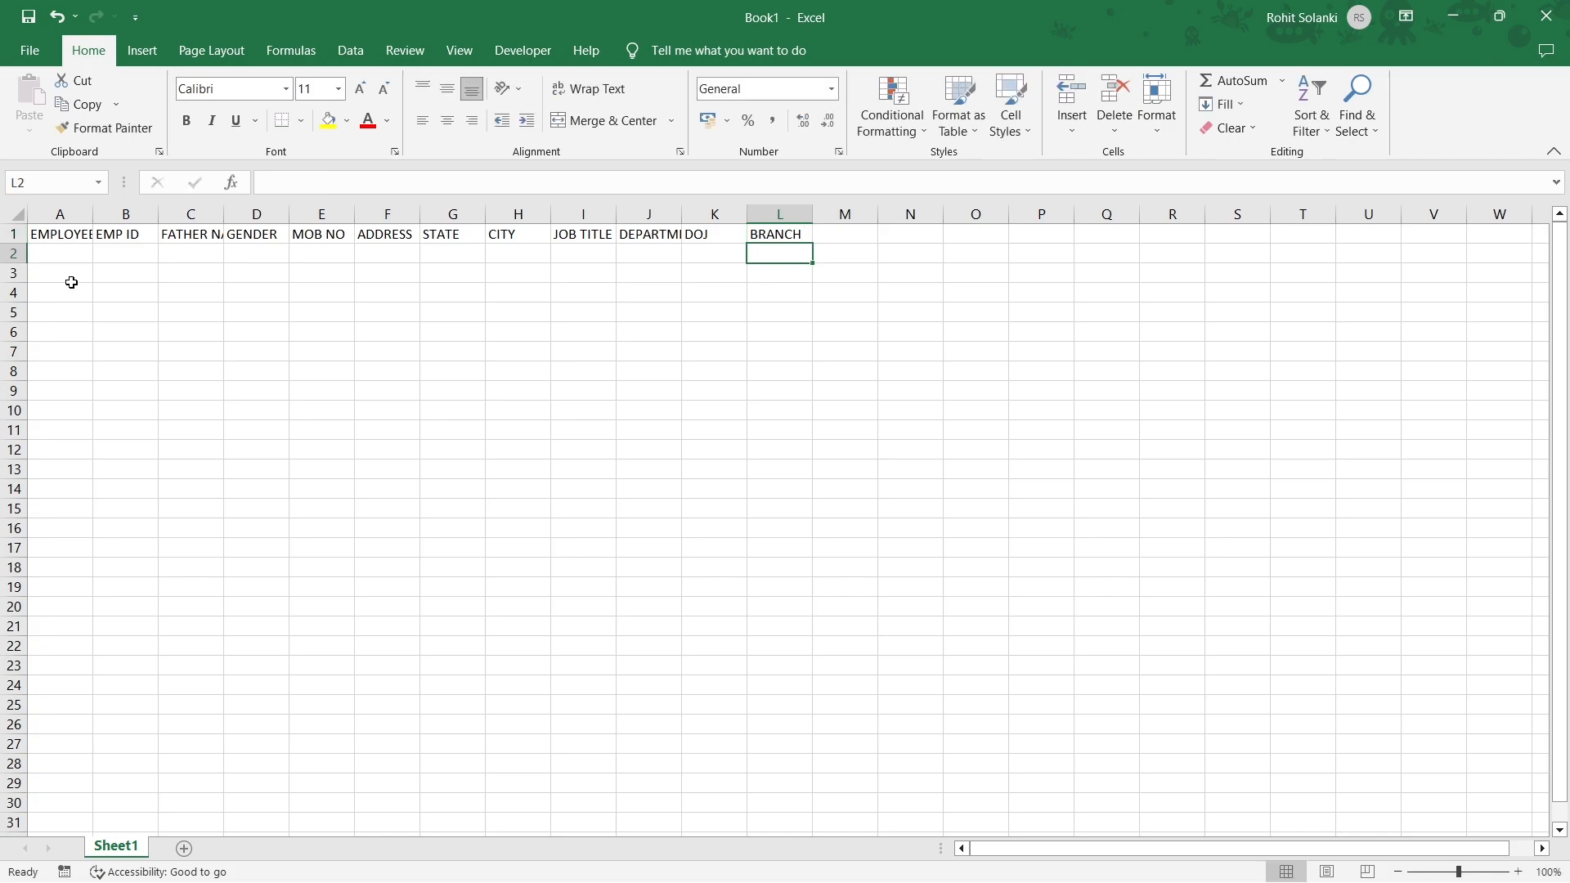
AutoFit every column to its header width.
key("ctrl+a")
double_click(93, 213)
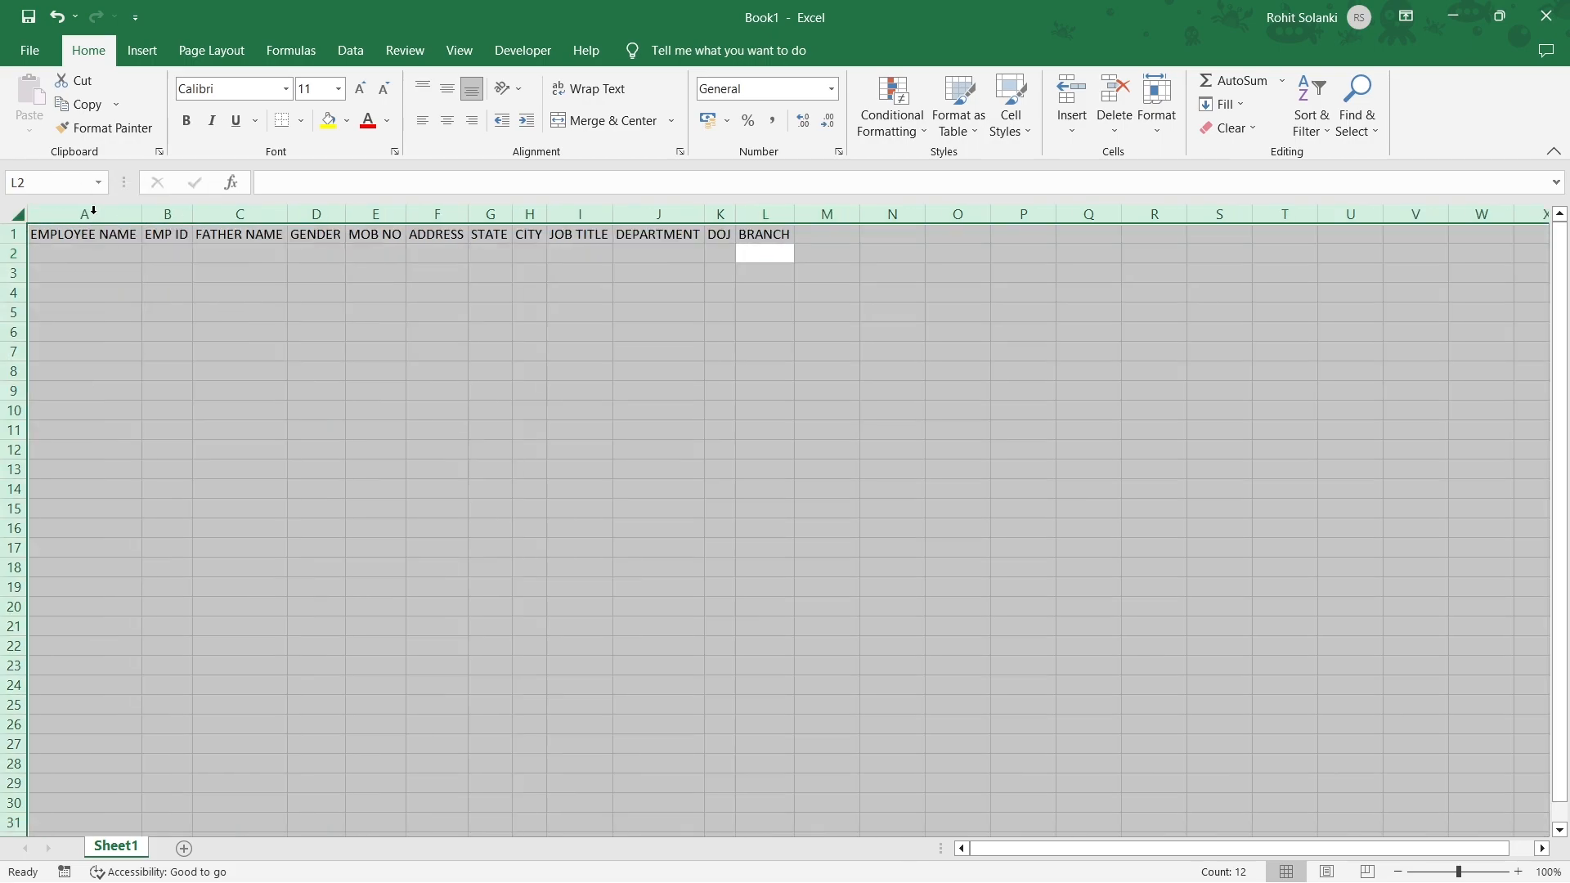
left_click(86, 242)
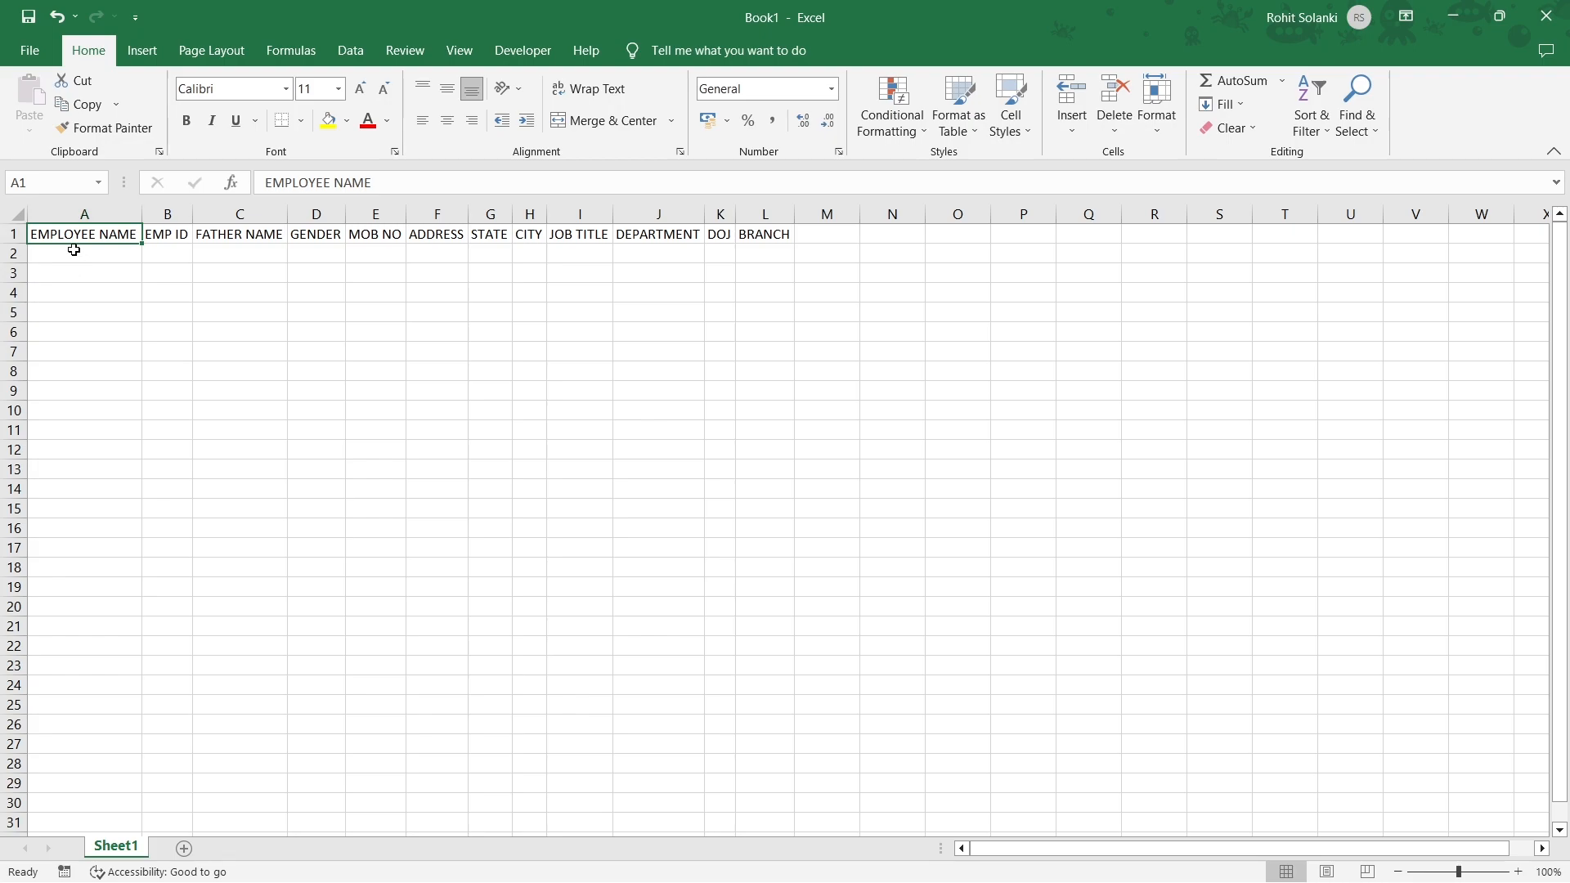
Copy the header row A1:L1 and add a blank Sheet2.
left_click_drag(49, 234, 736, 230)
key("ctrl+c")
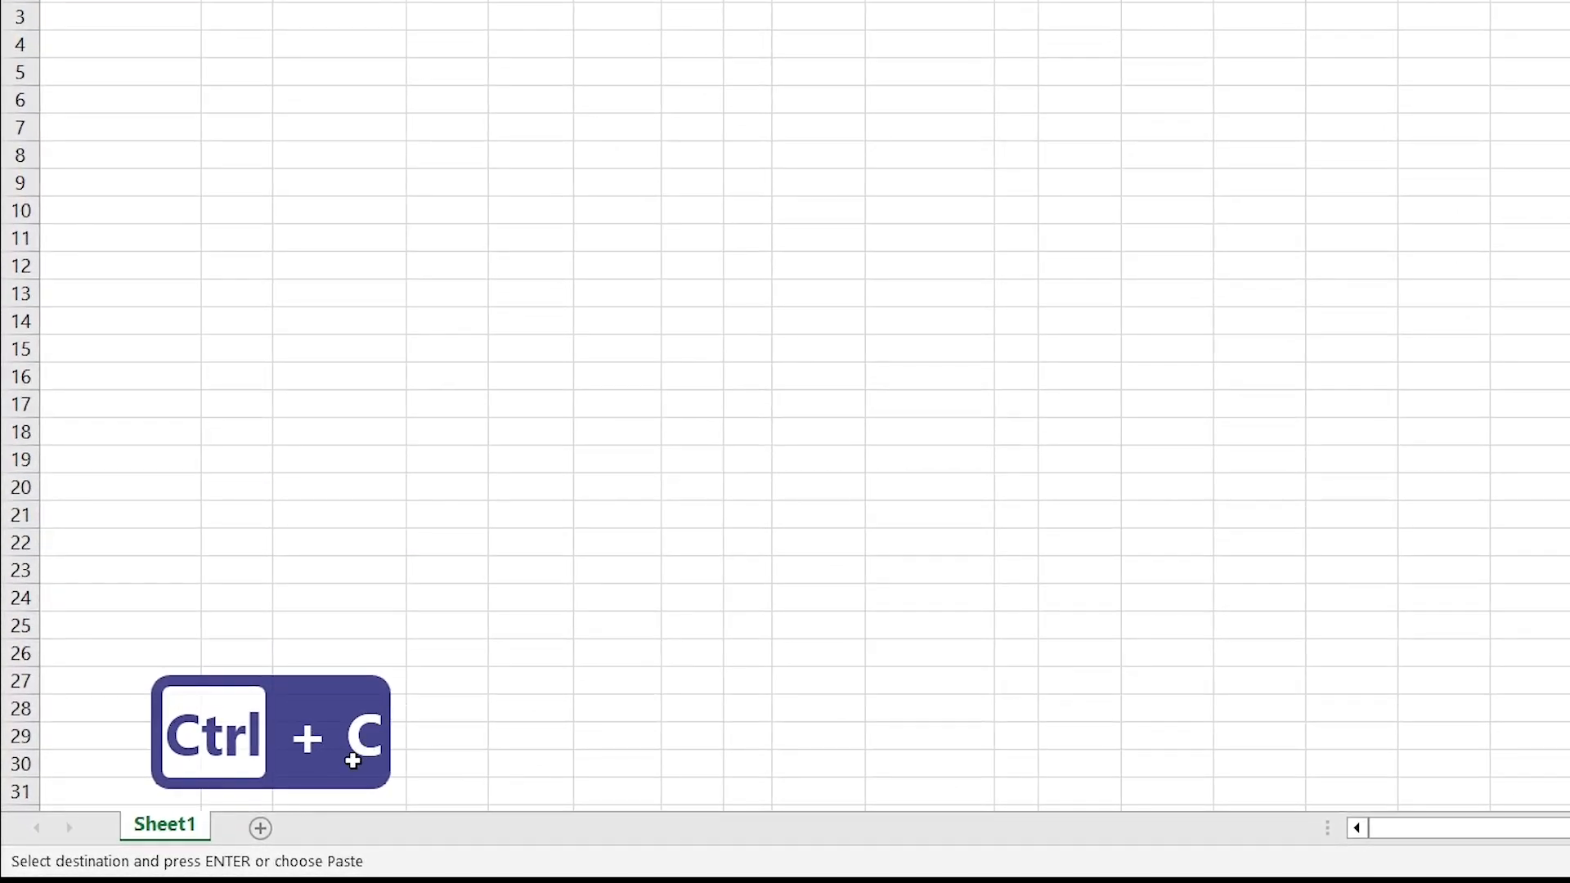
left_click(264, 830)
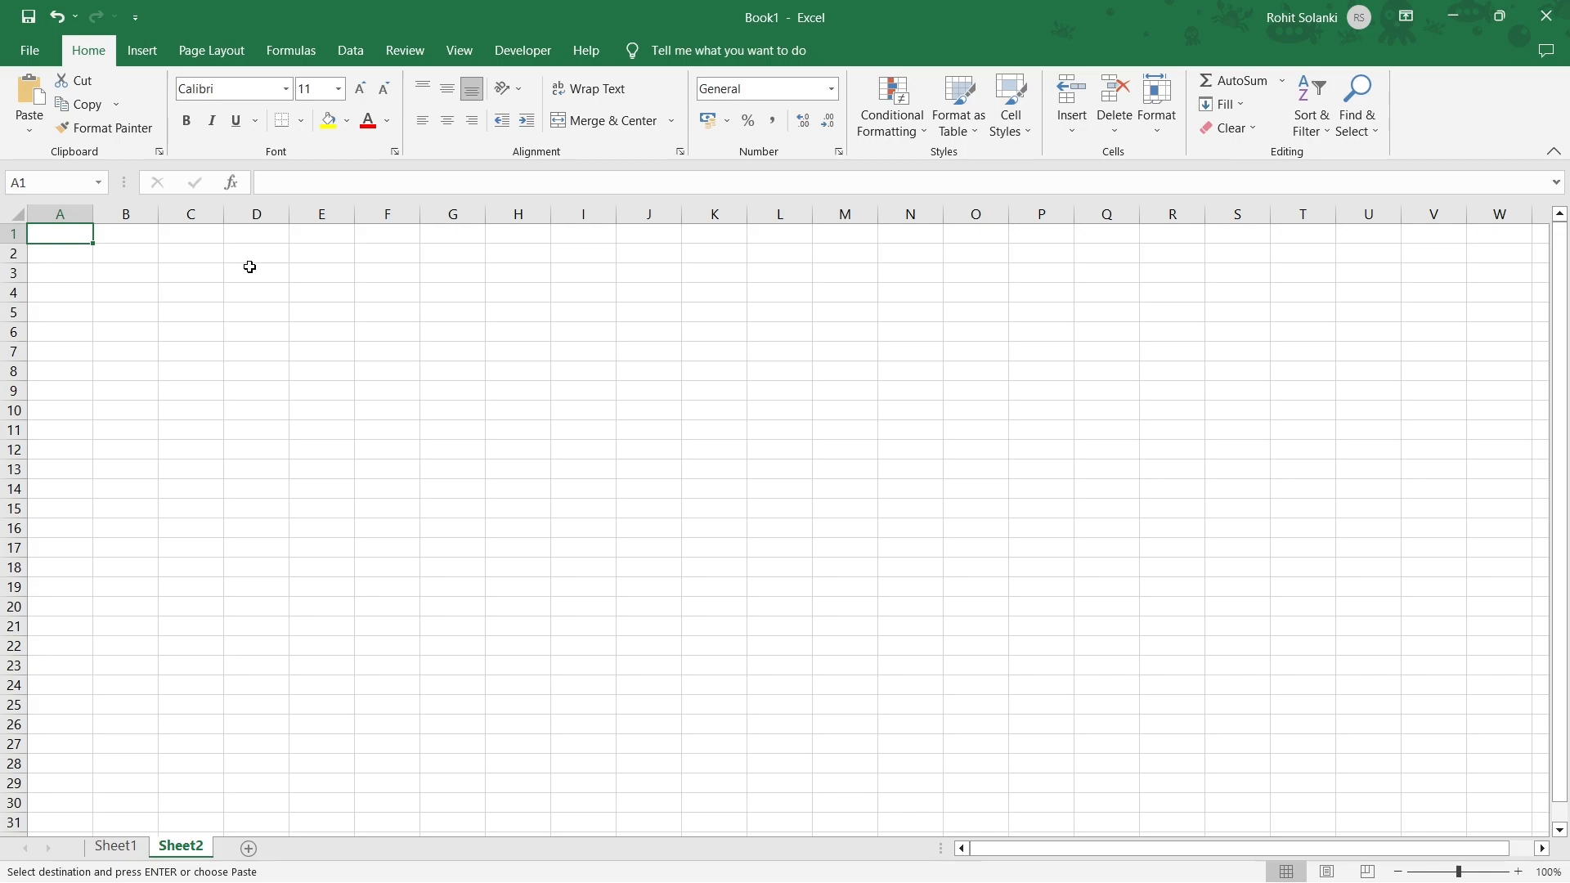
Paste the twelve headers across row 26 starting at A26.
left_click(83, 725)
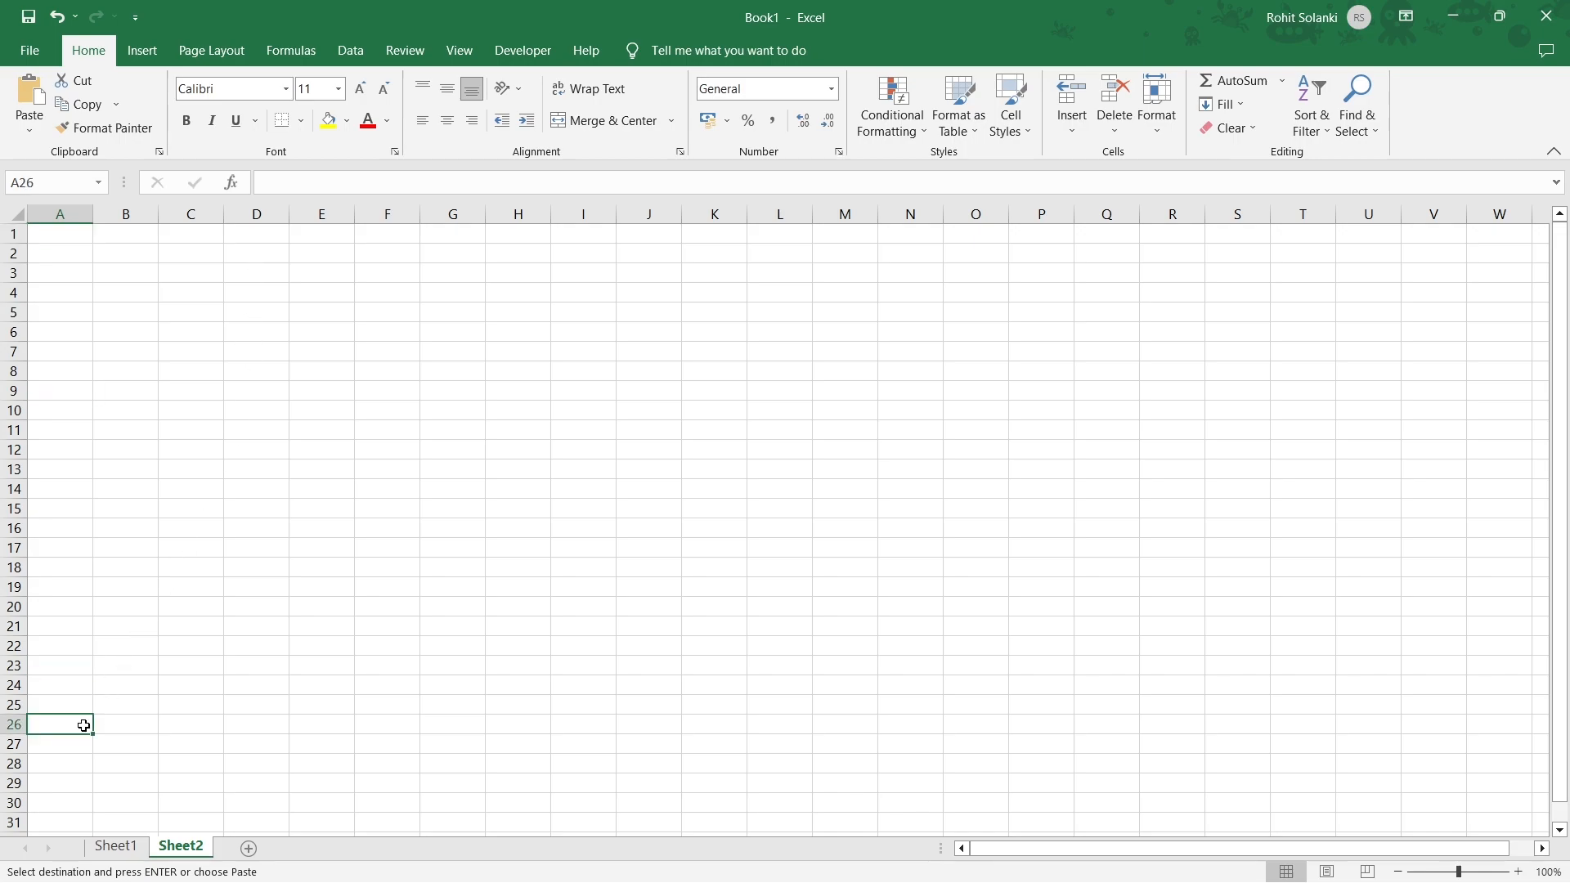
key("ctrl+v")
left_click(83, 725)
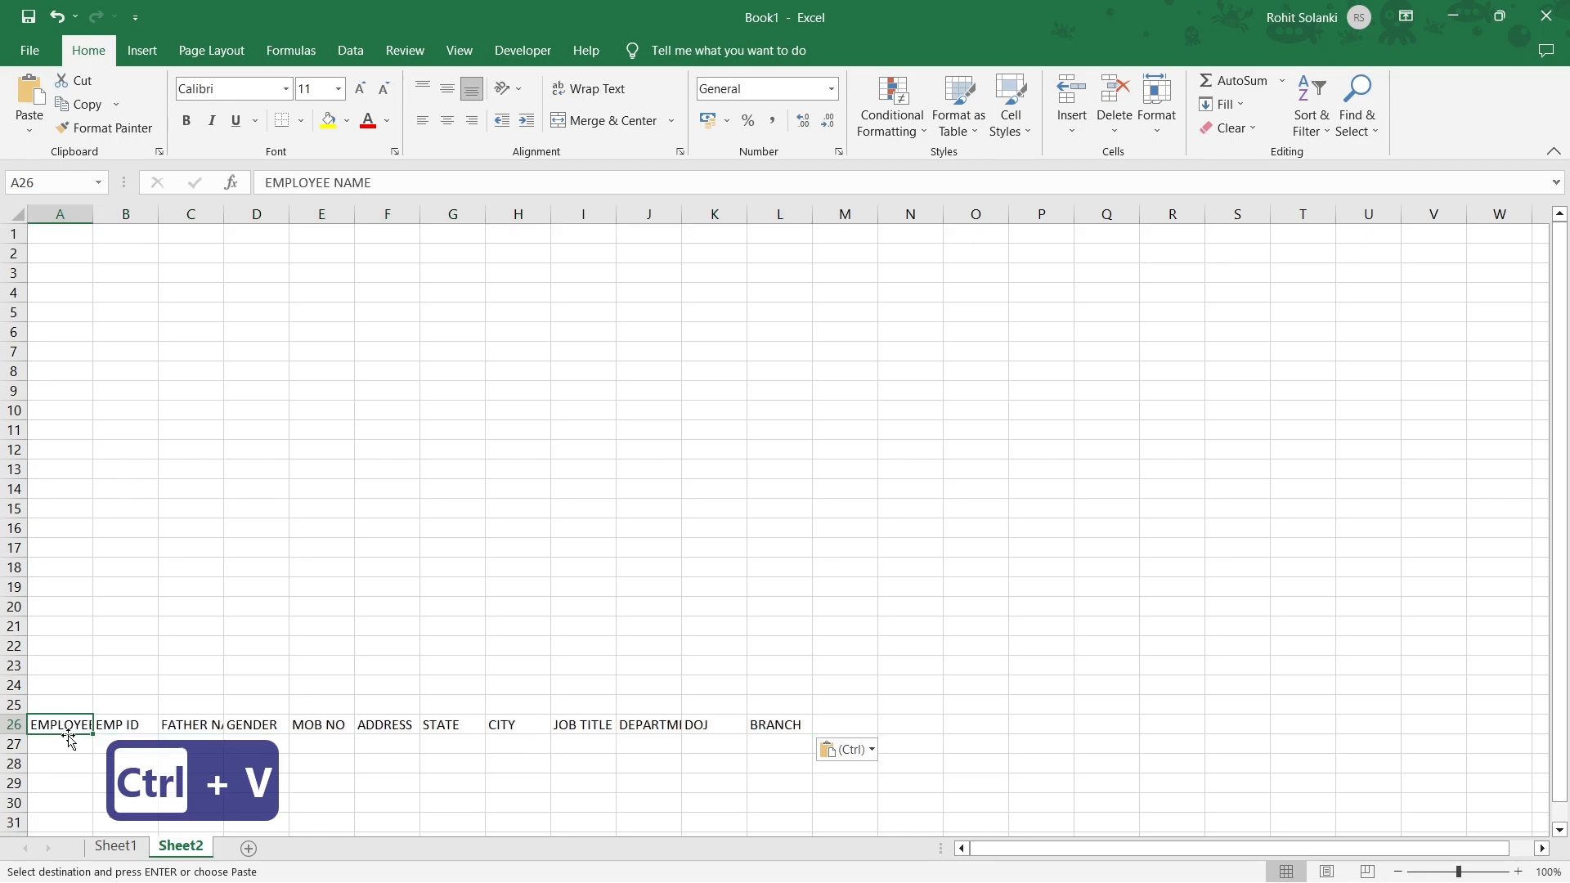
left_click(75, 739)
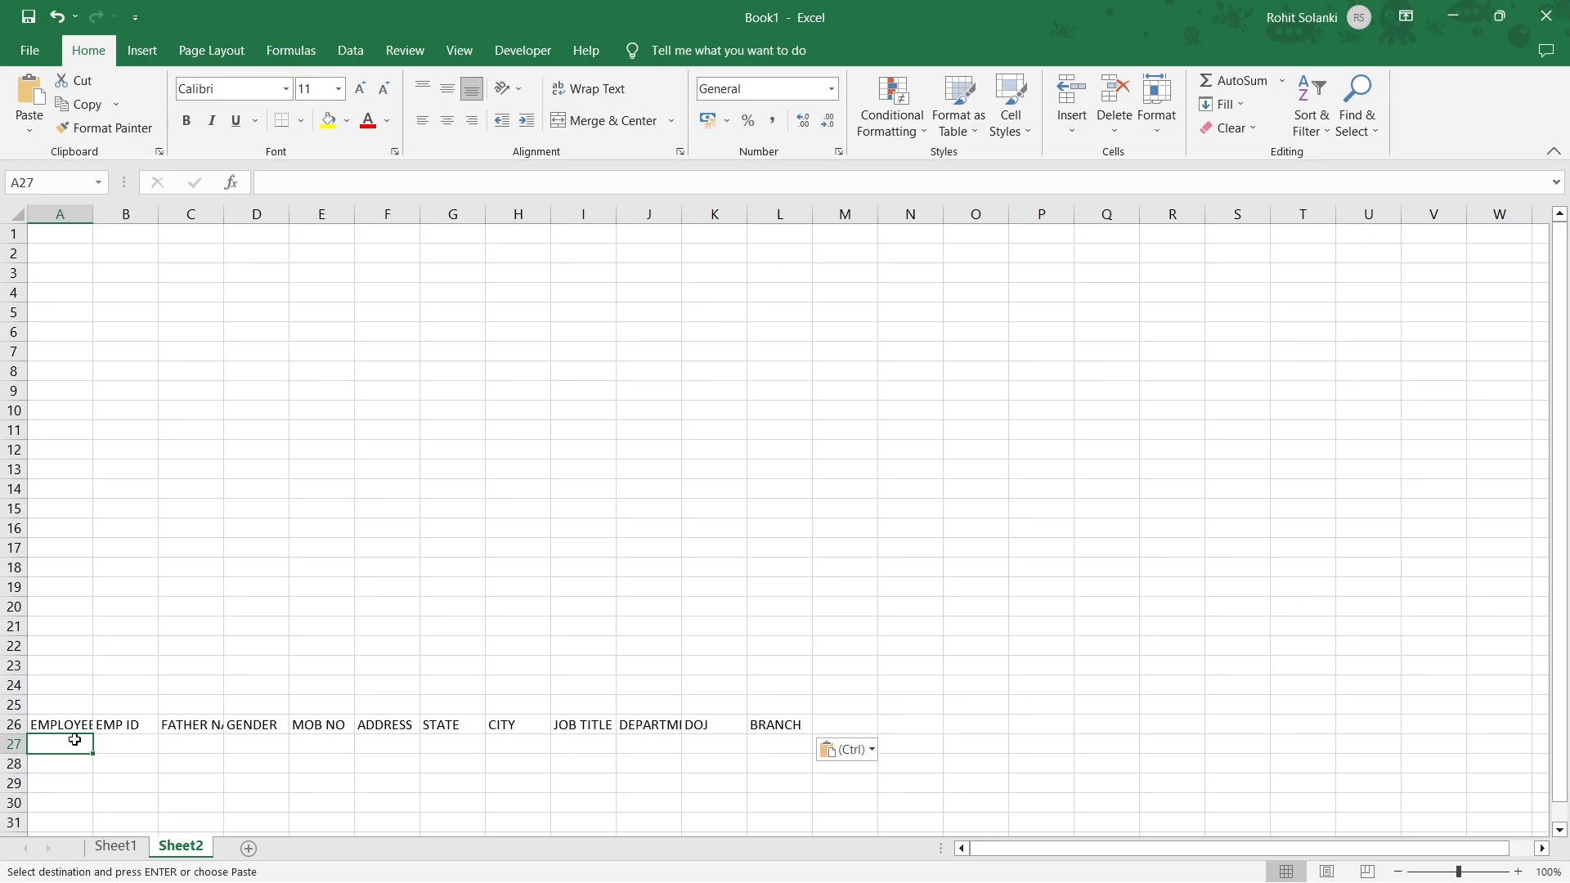
Paste the headers transposed down column B from B3 to B14.
left_click(139, 266)
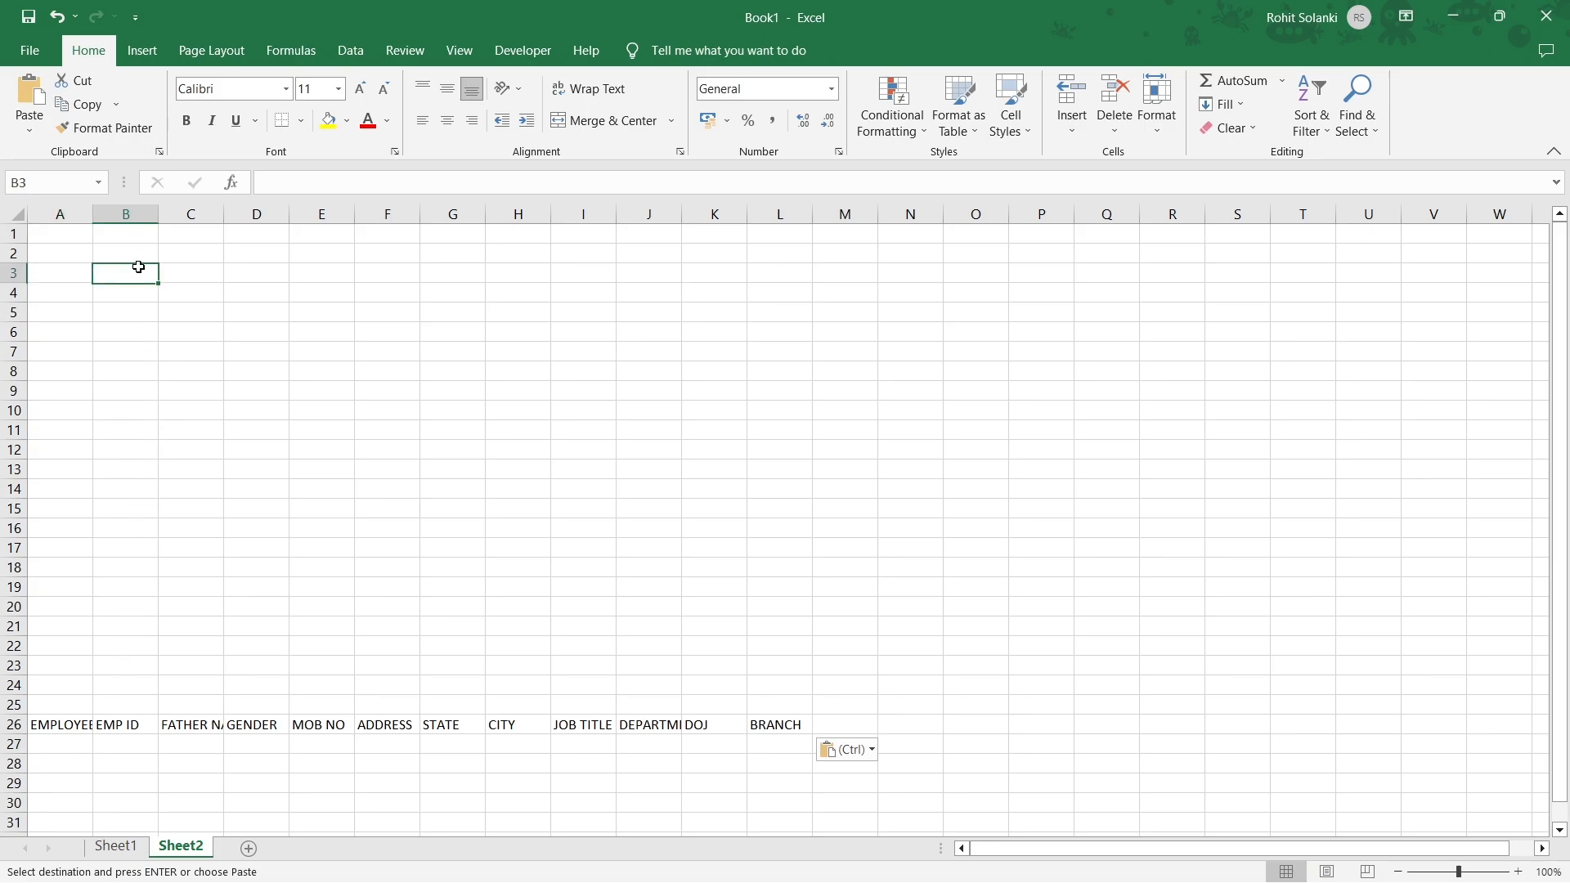
right_click(137, 269)
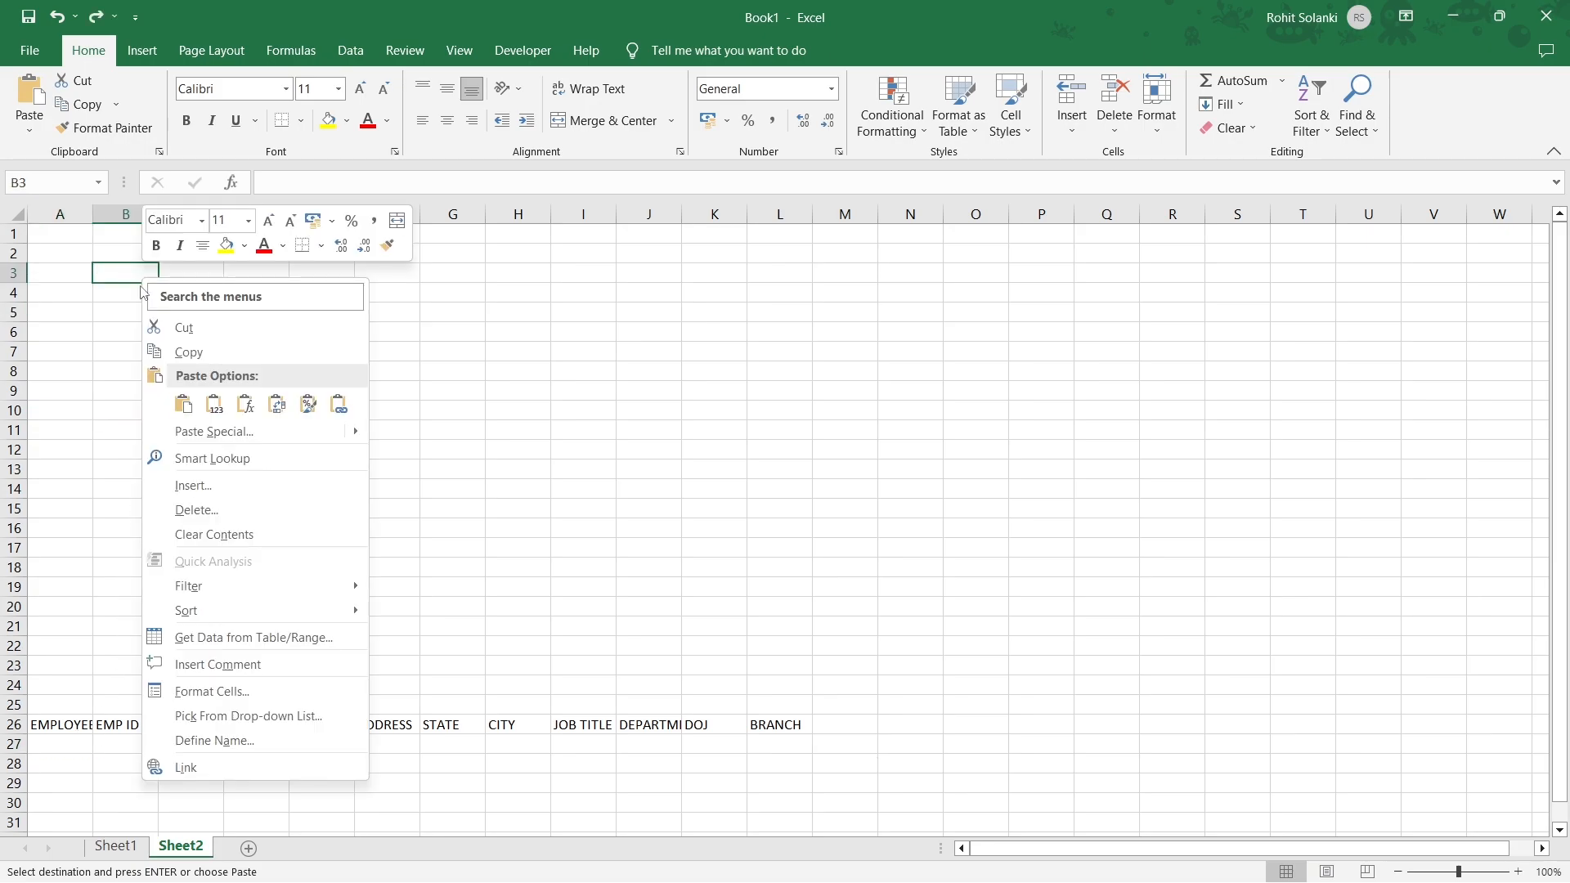
left_click(150, 433)
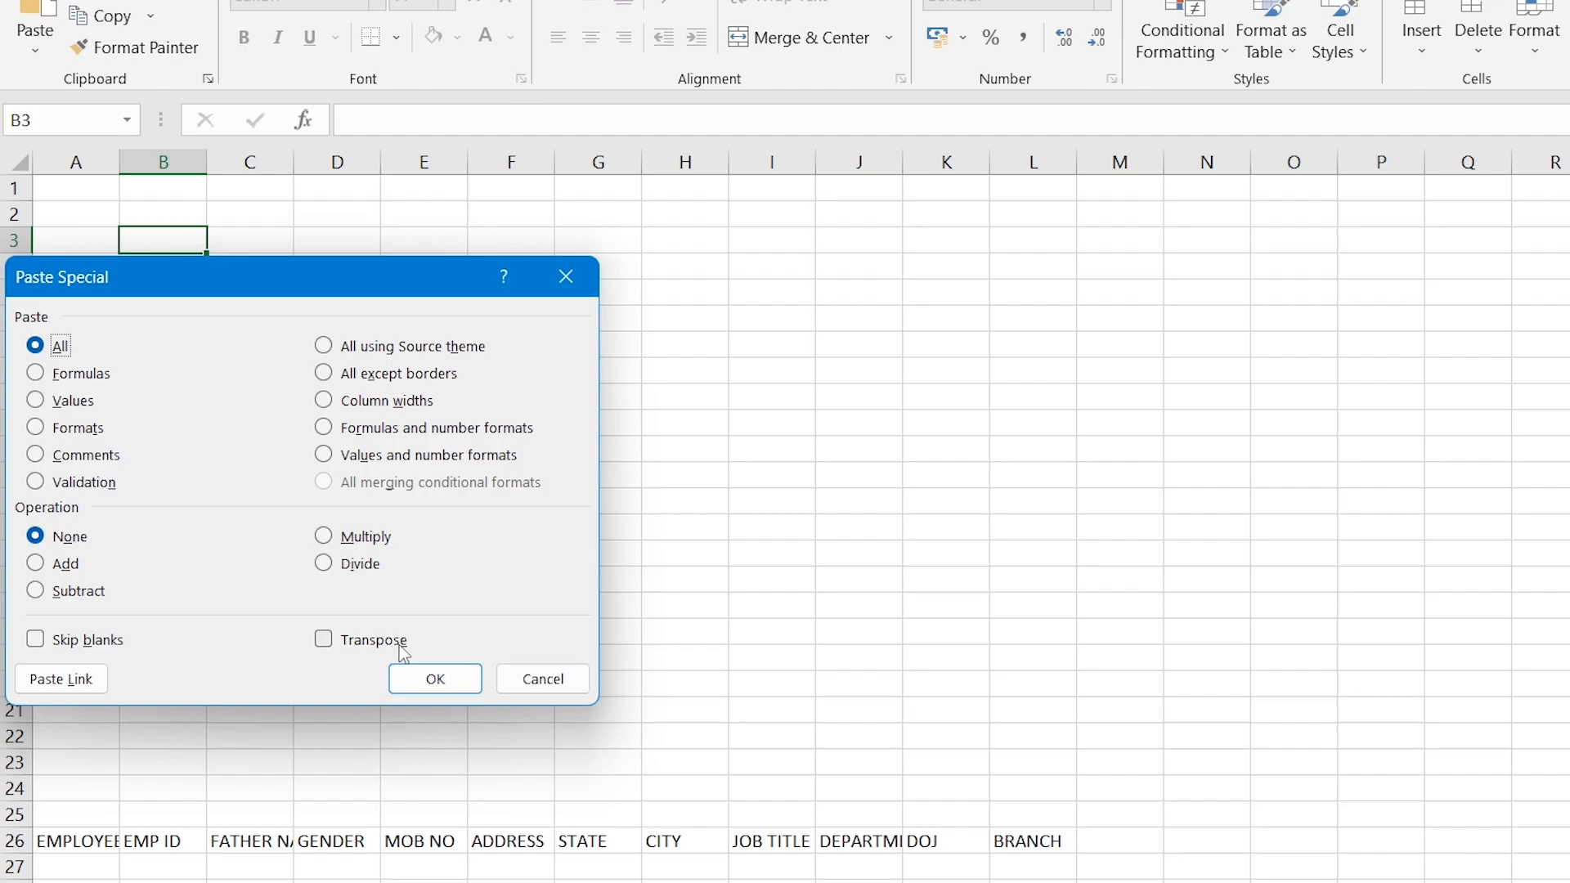
left_click(323, 641)
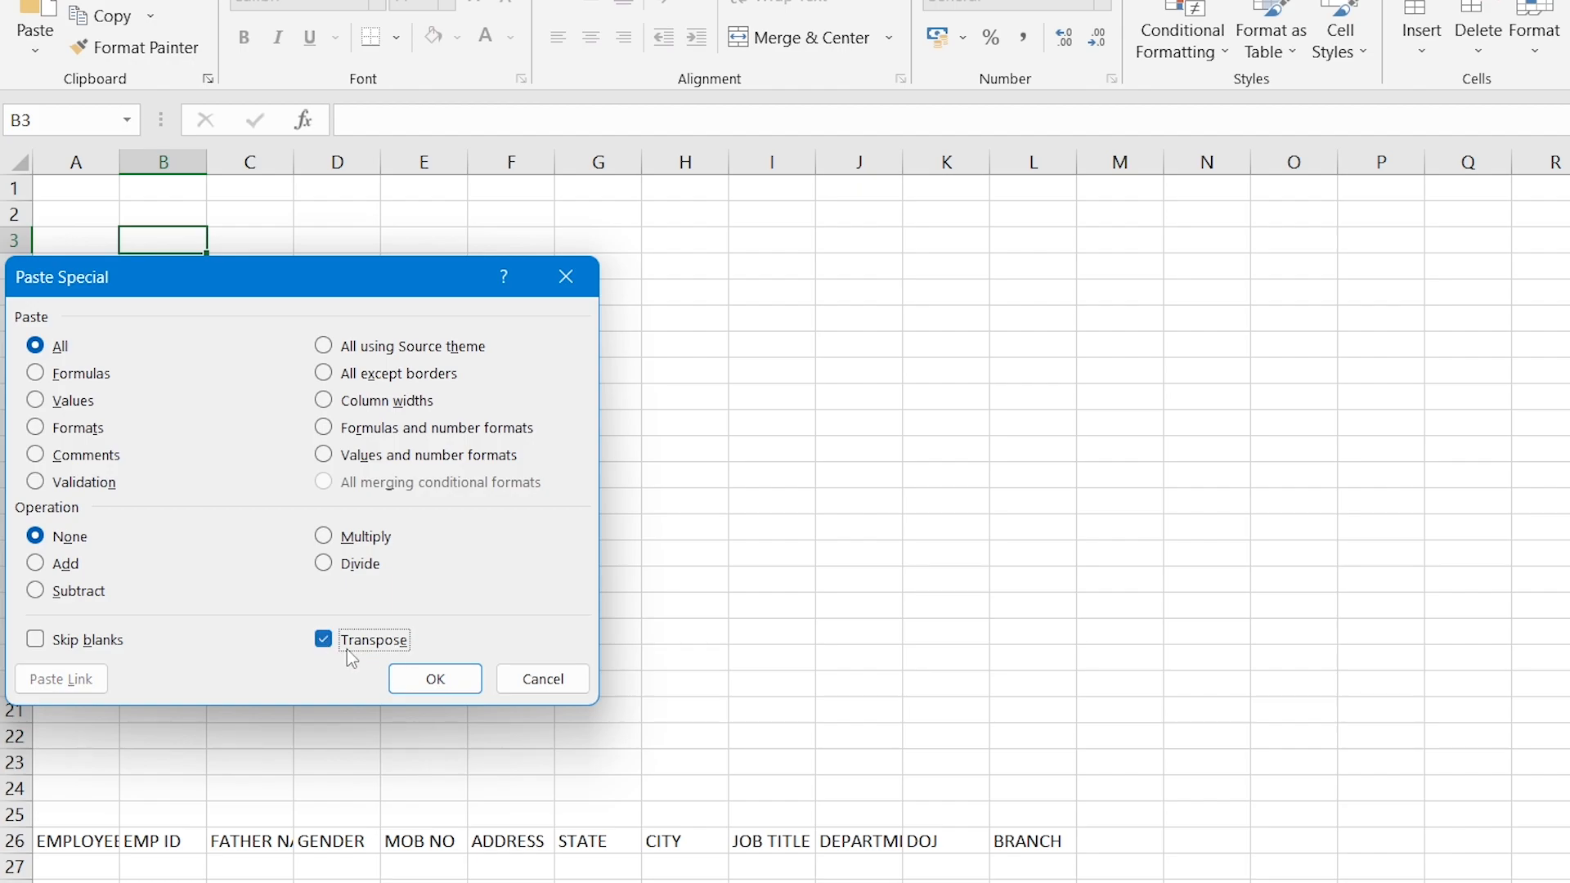
left_click(435, 679)
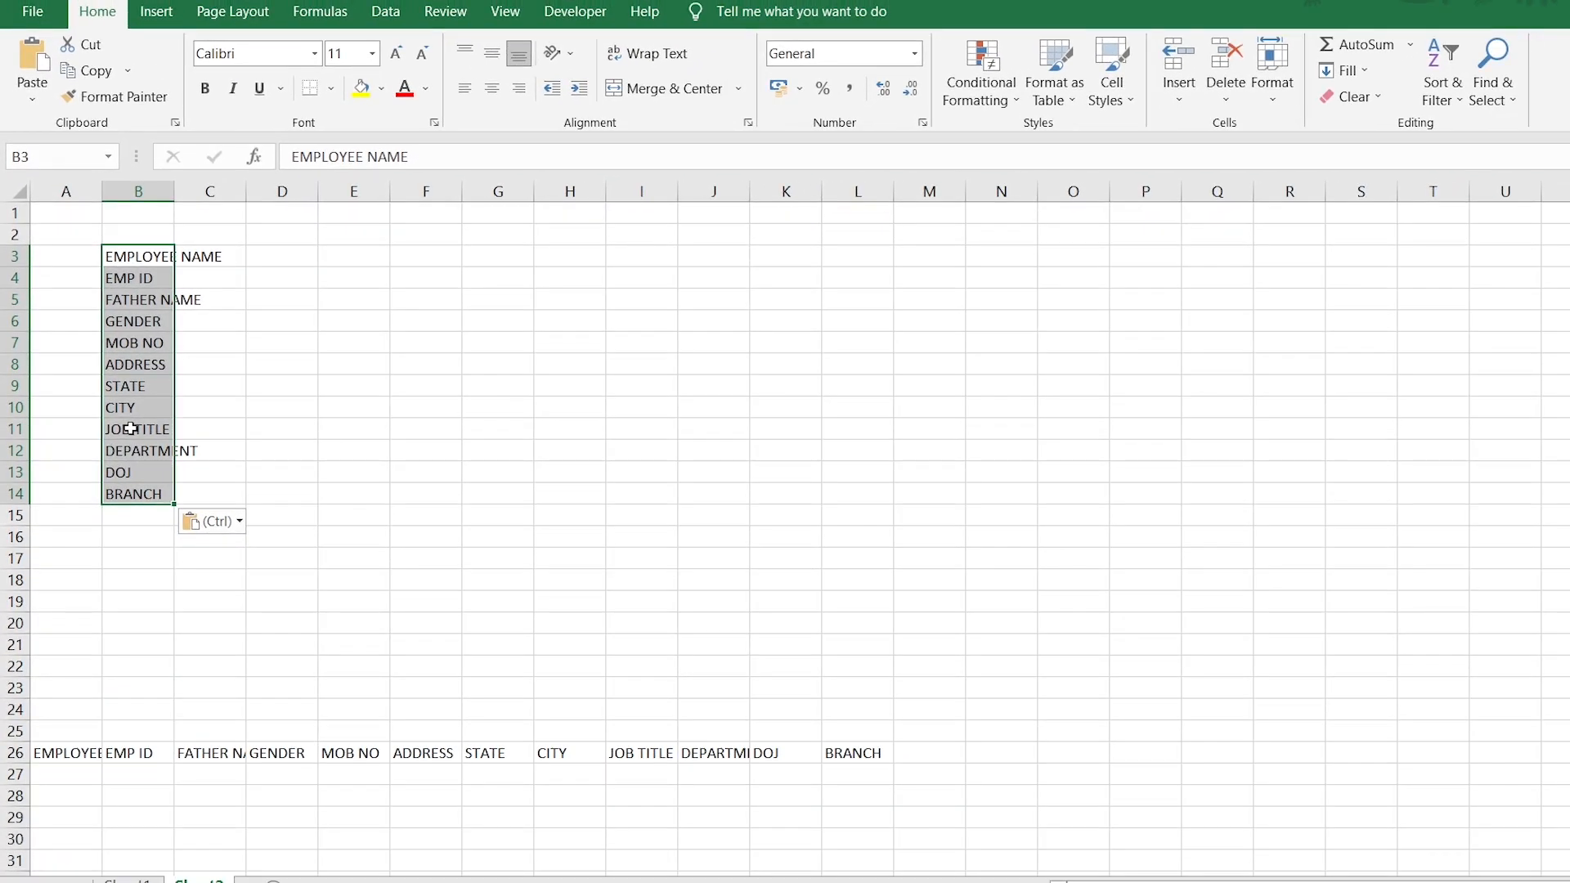
Move the JOB TITLE–BRANCH headers from B11:B14 to F3:F6.
left_click_drag(131, 428, 131, 494)
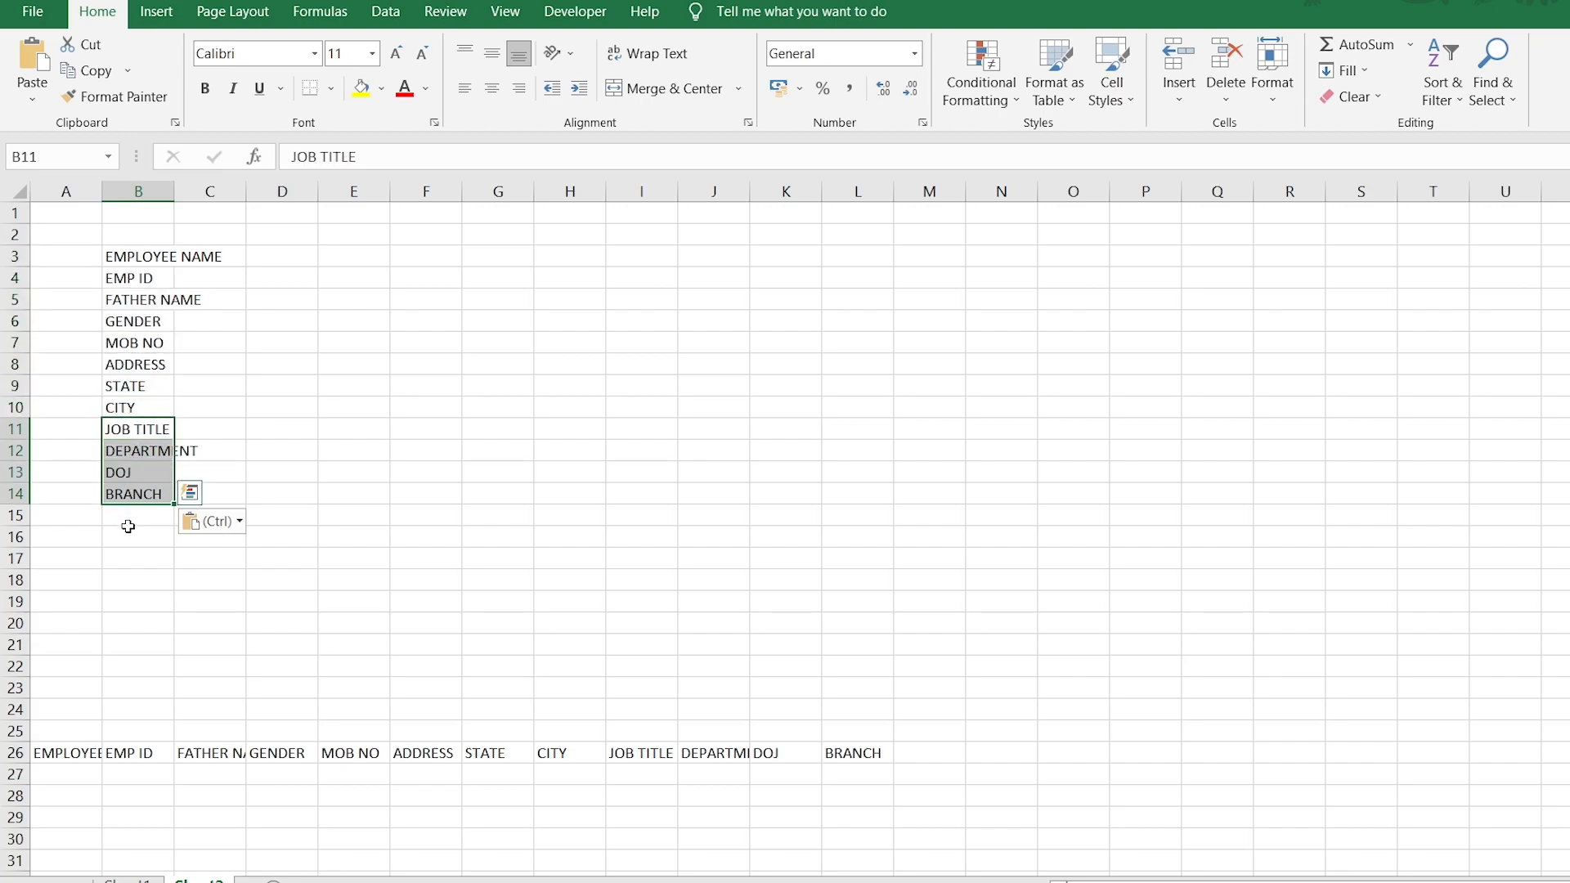
key("ctrl+x")
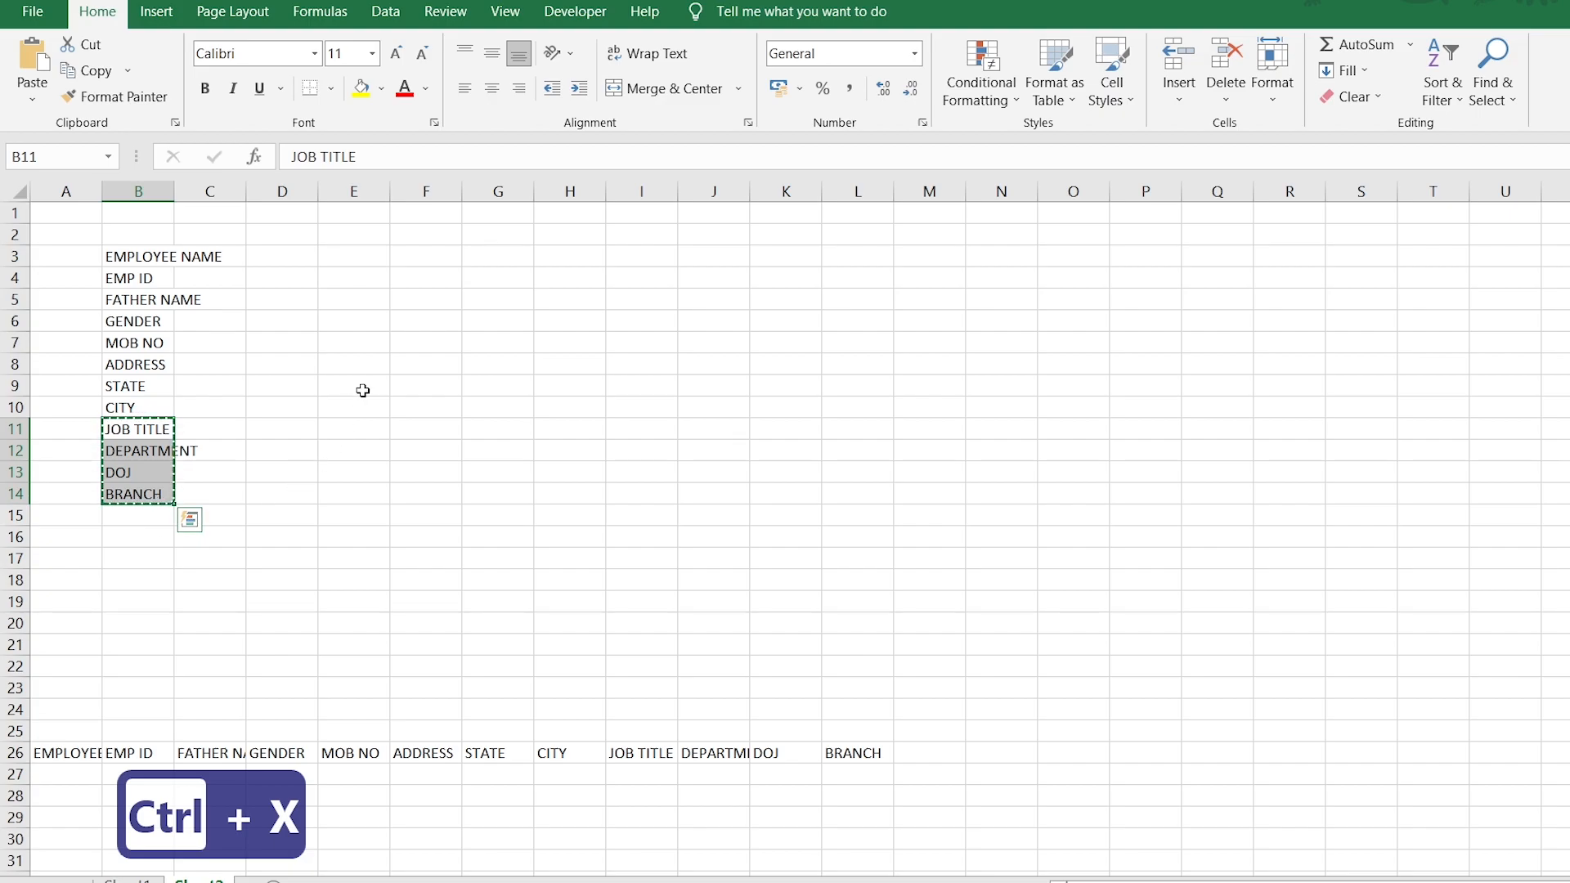
left_click(415, 260)
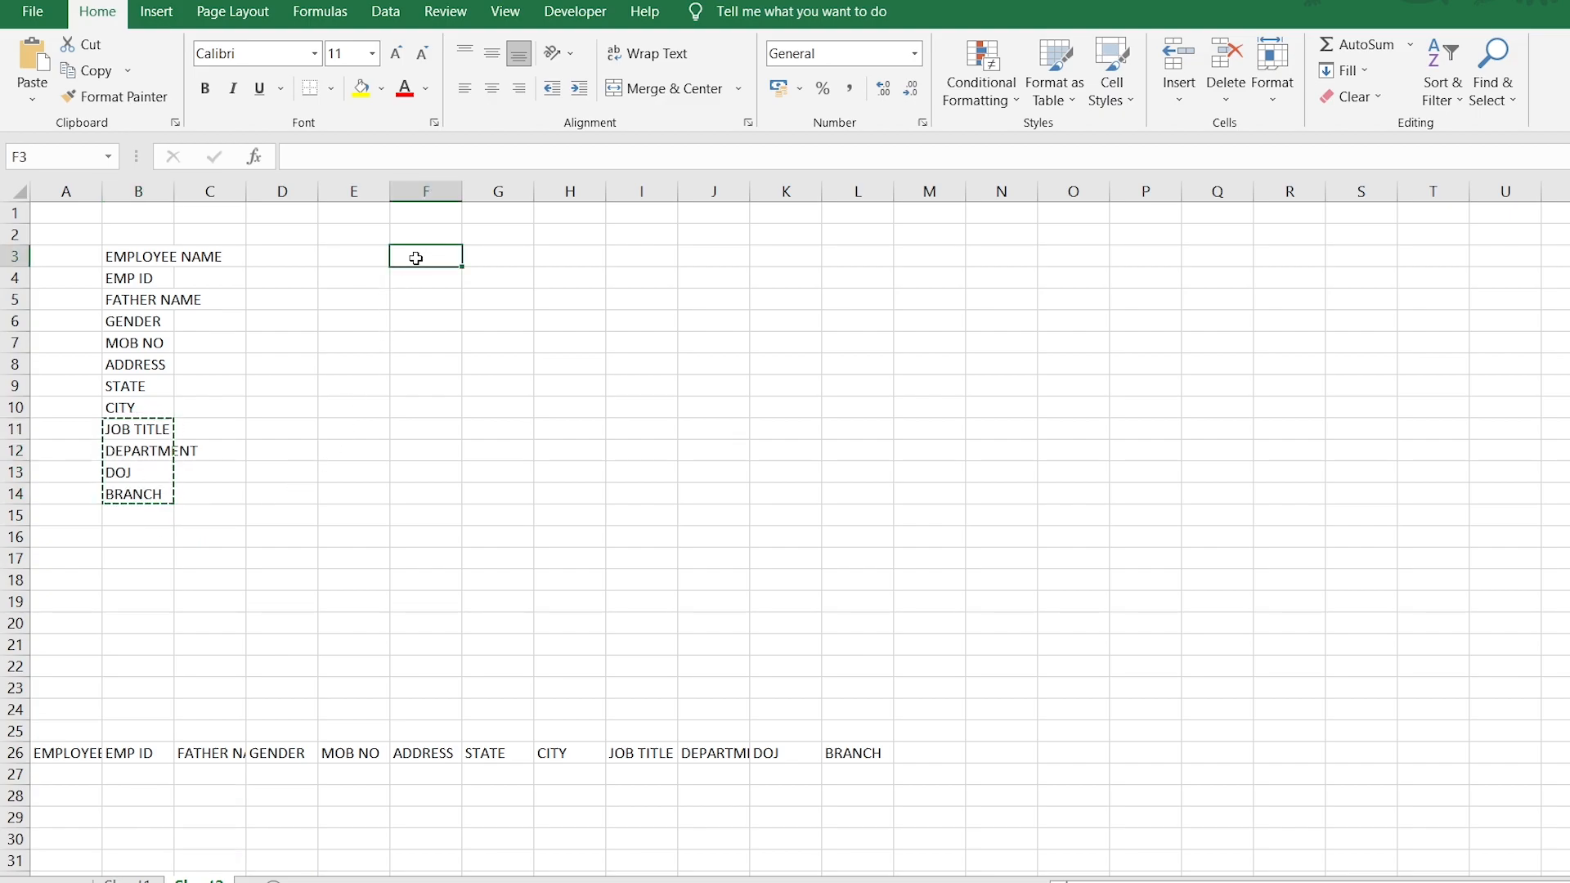
key("ctrl+v")
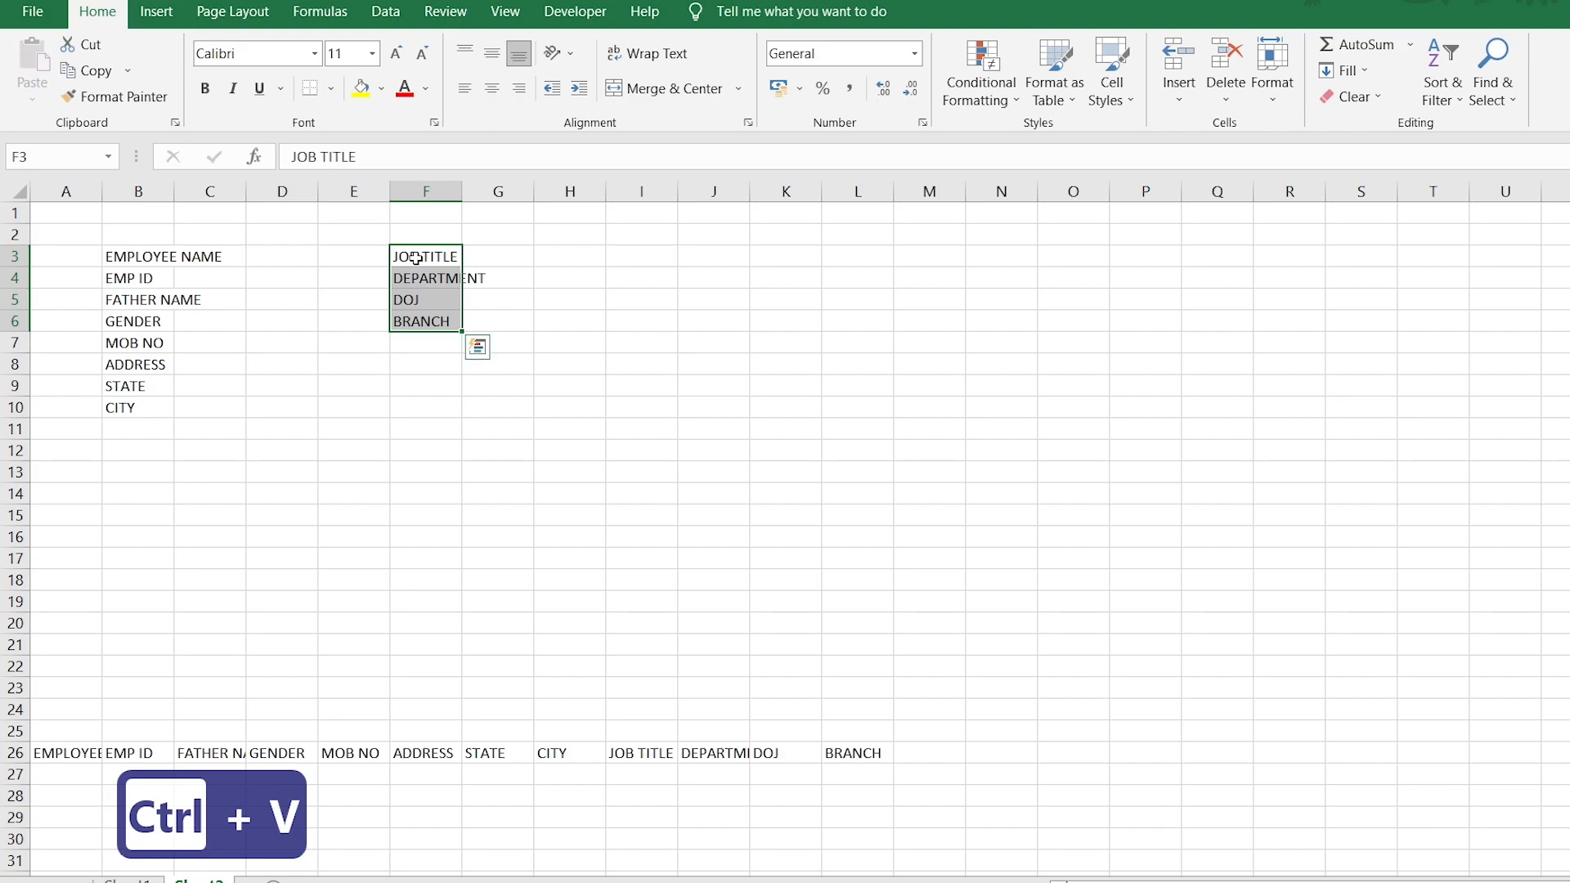
left_click(407, 379)
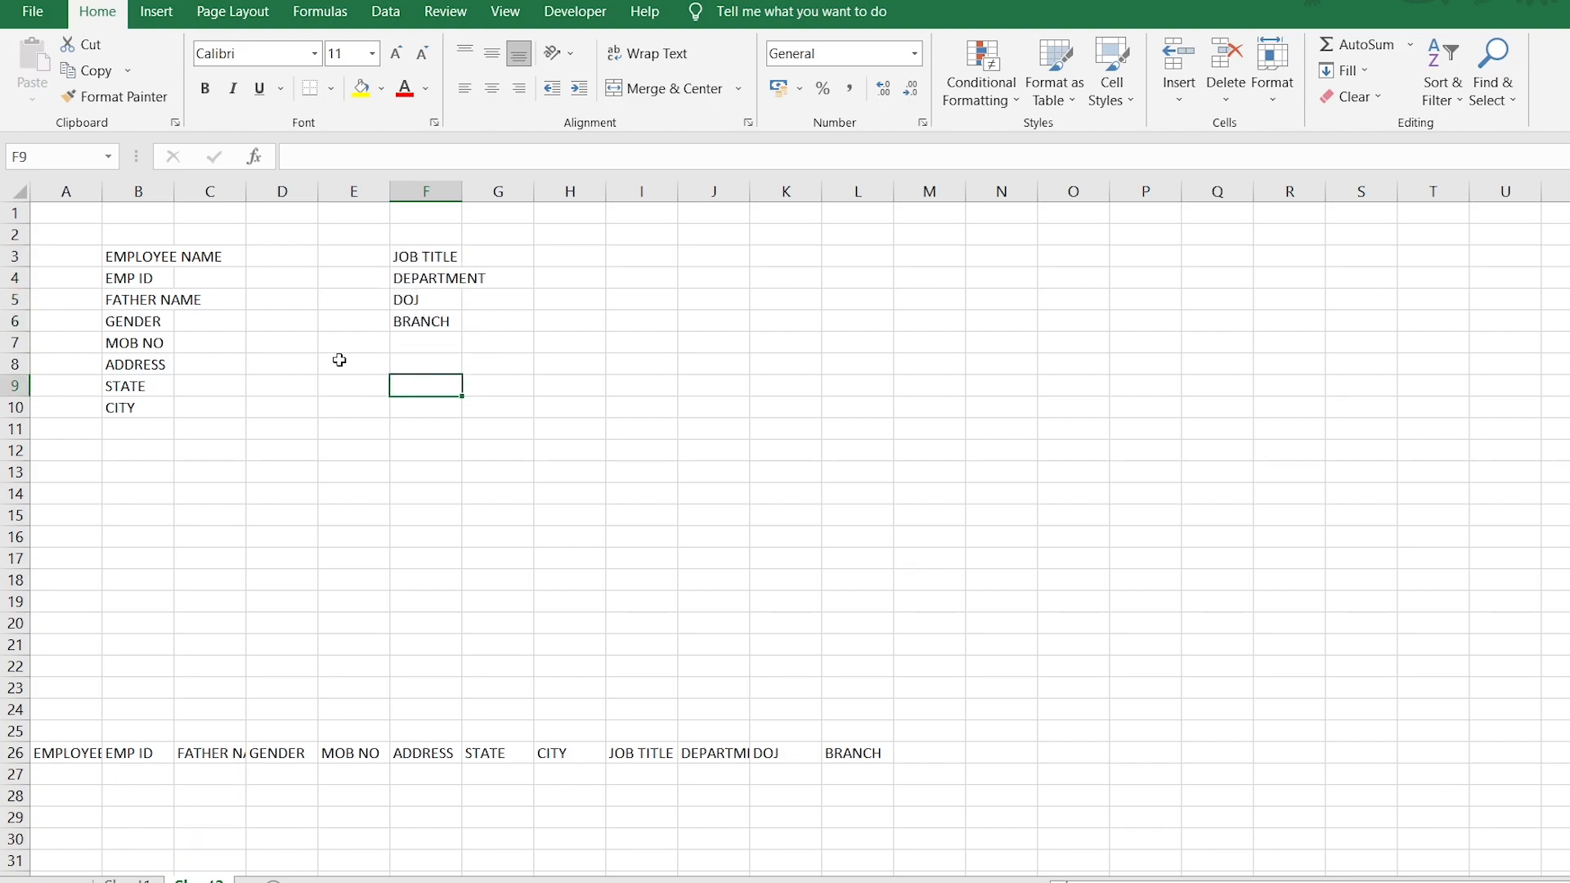
Number A3:A10 as 1–8, repeat 1–8 in A11:A18, and select A3:G18.
left_click(88, 260)
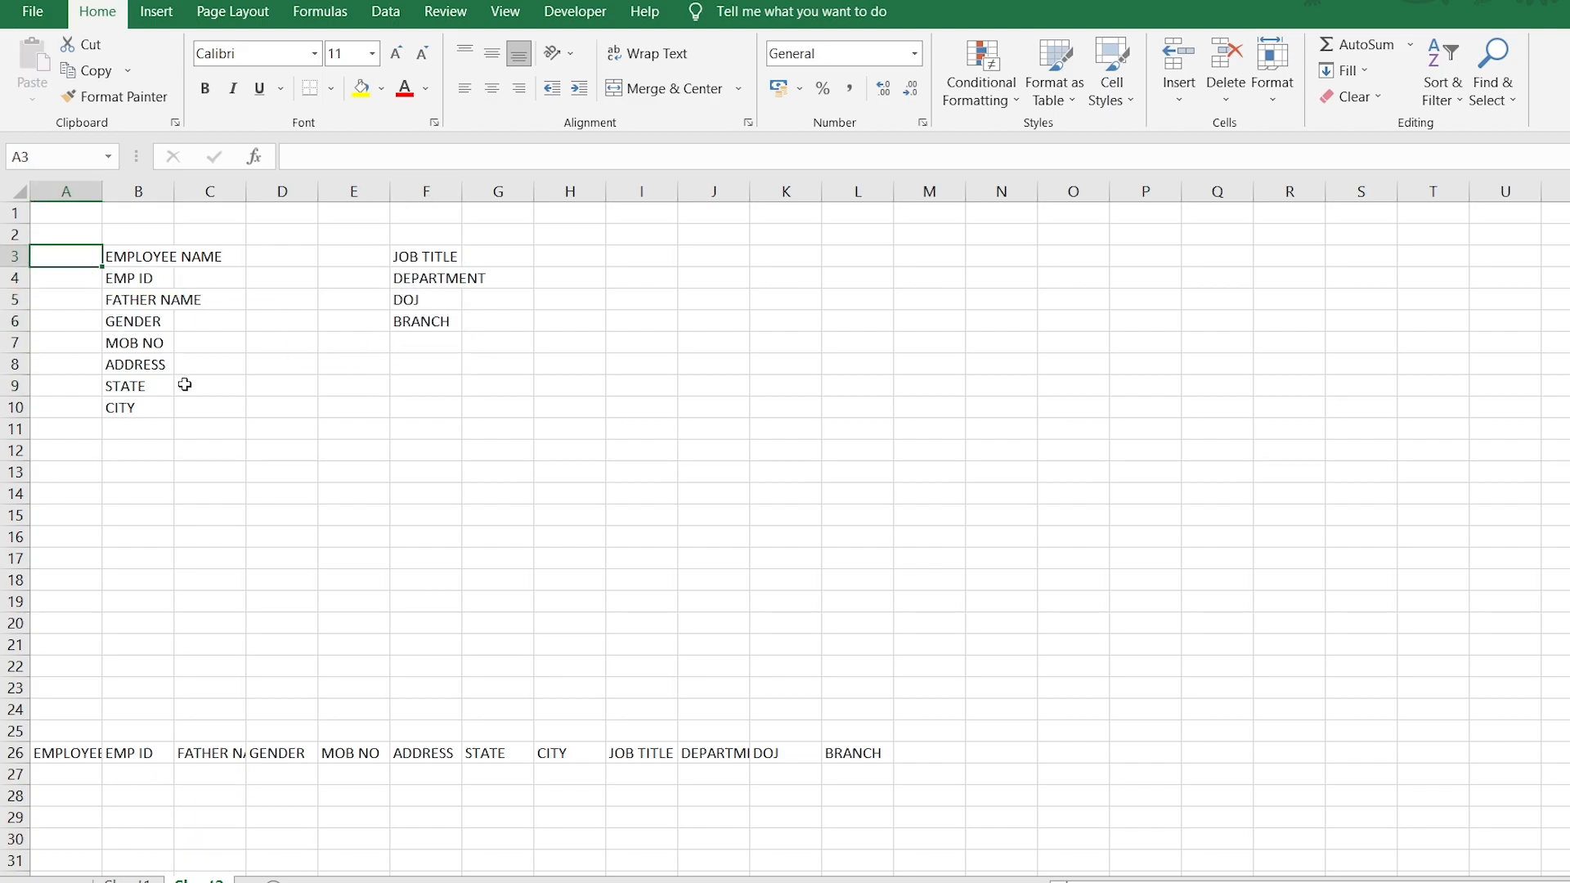
type("1")
key("Return")
type("2")
key("Return")
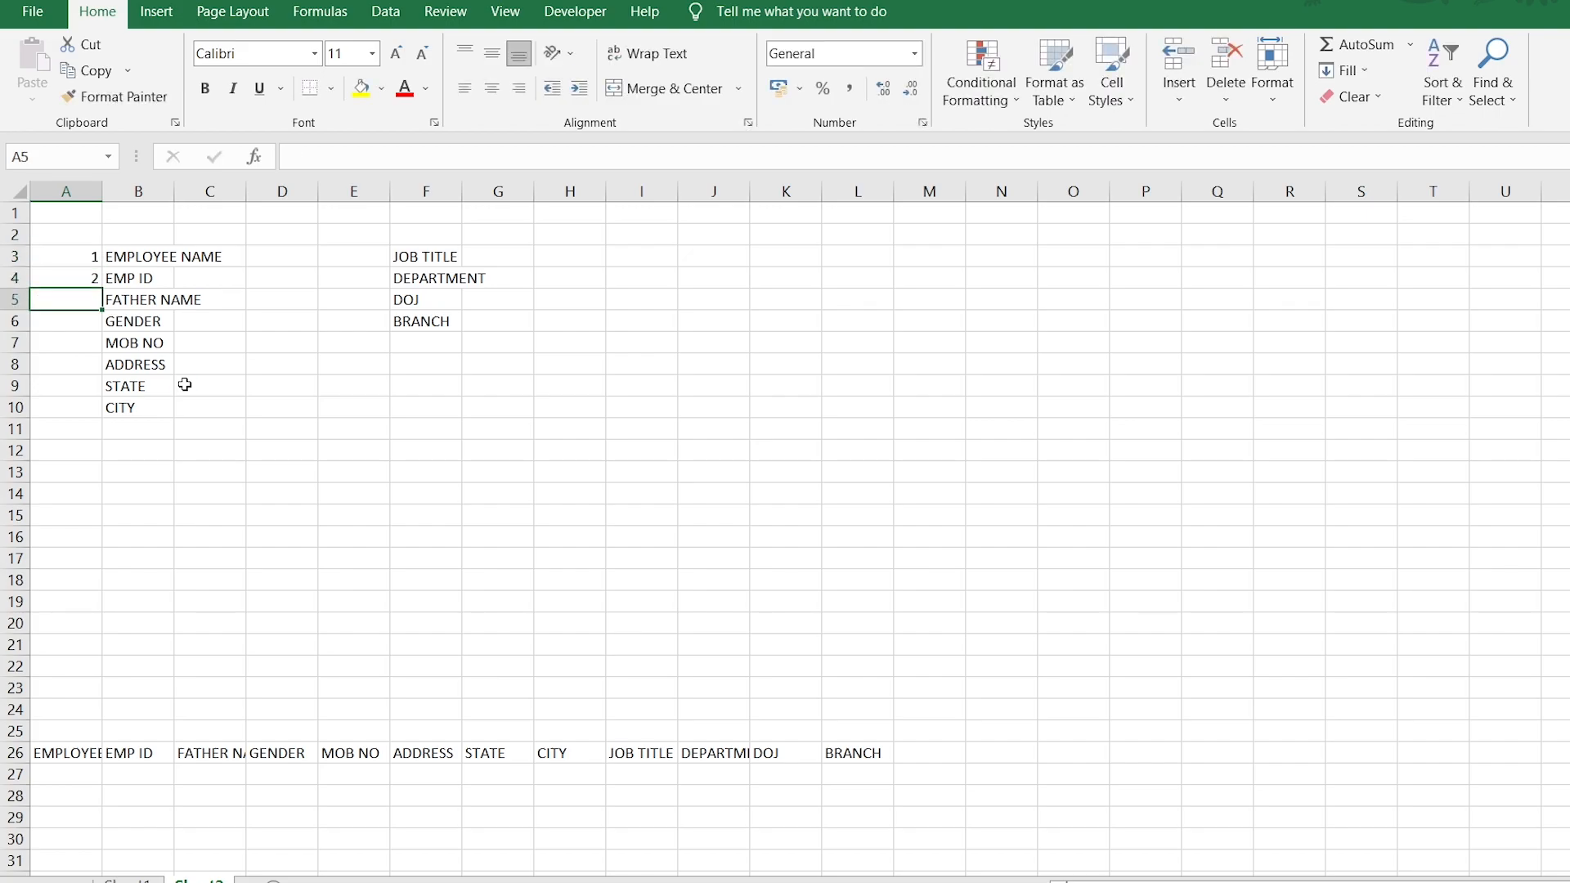
left_click_drag(77, 259, 86, 280)
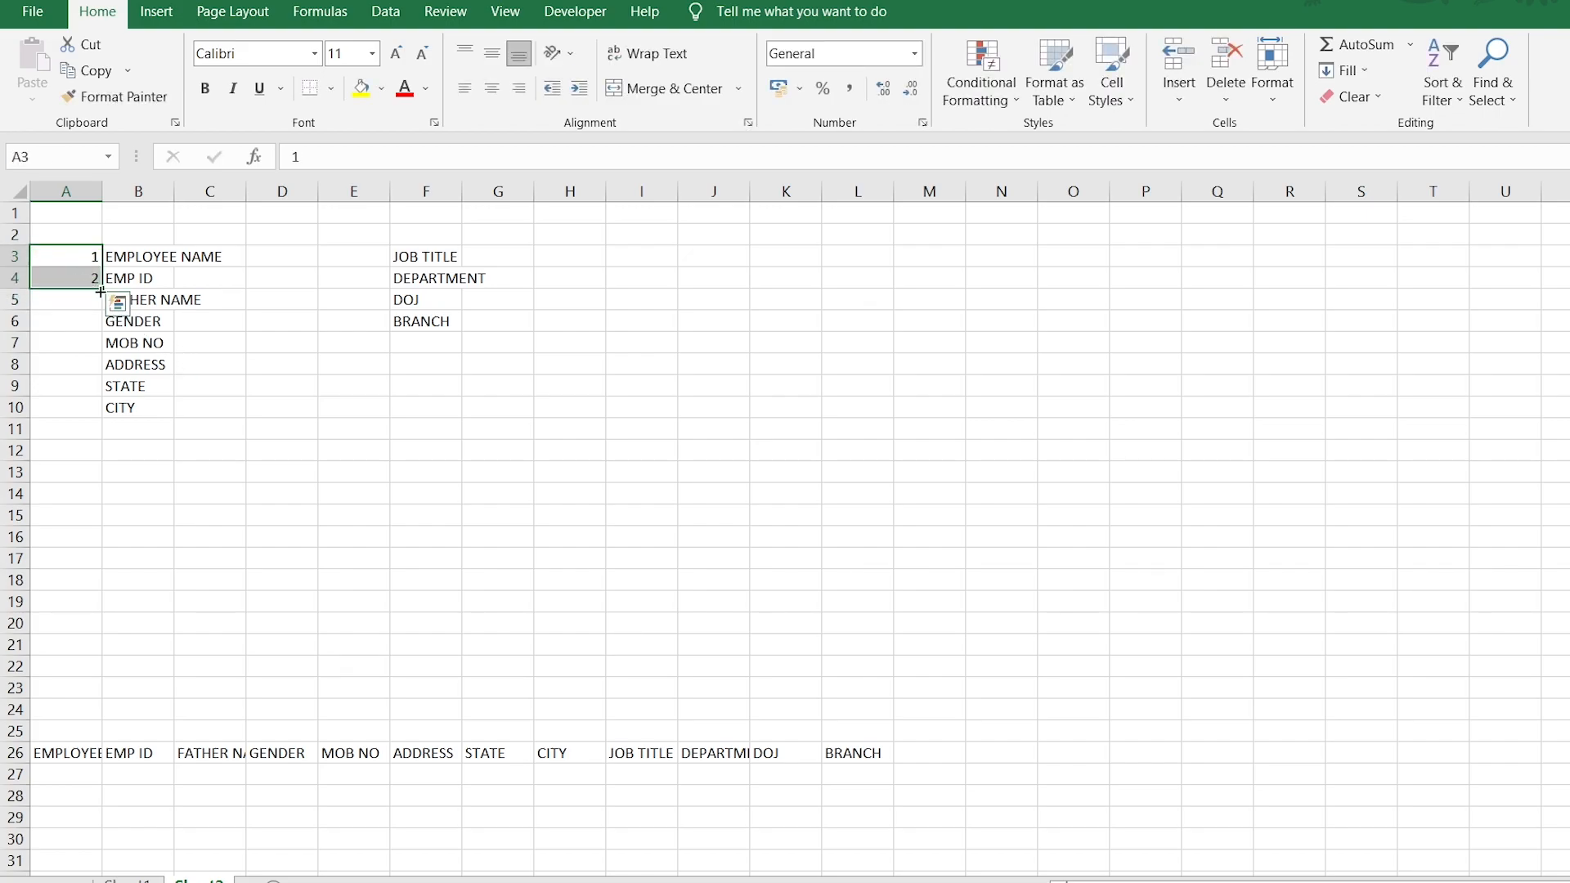
double_click(102, 289)
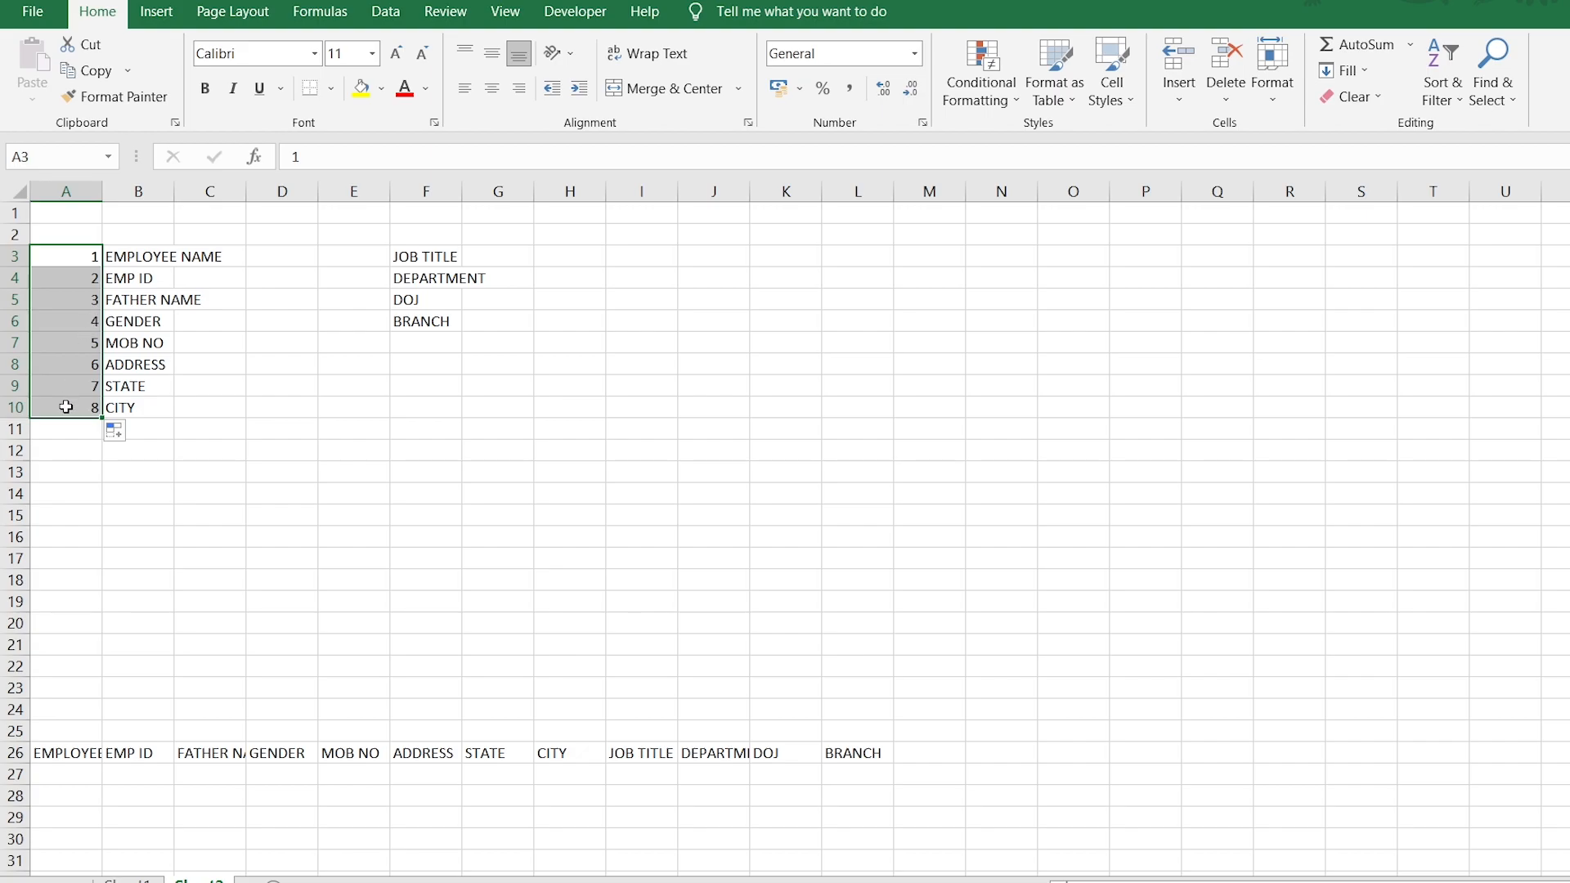
key("ctrl+c")
left_click(72, 431)
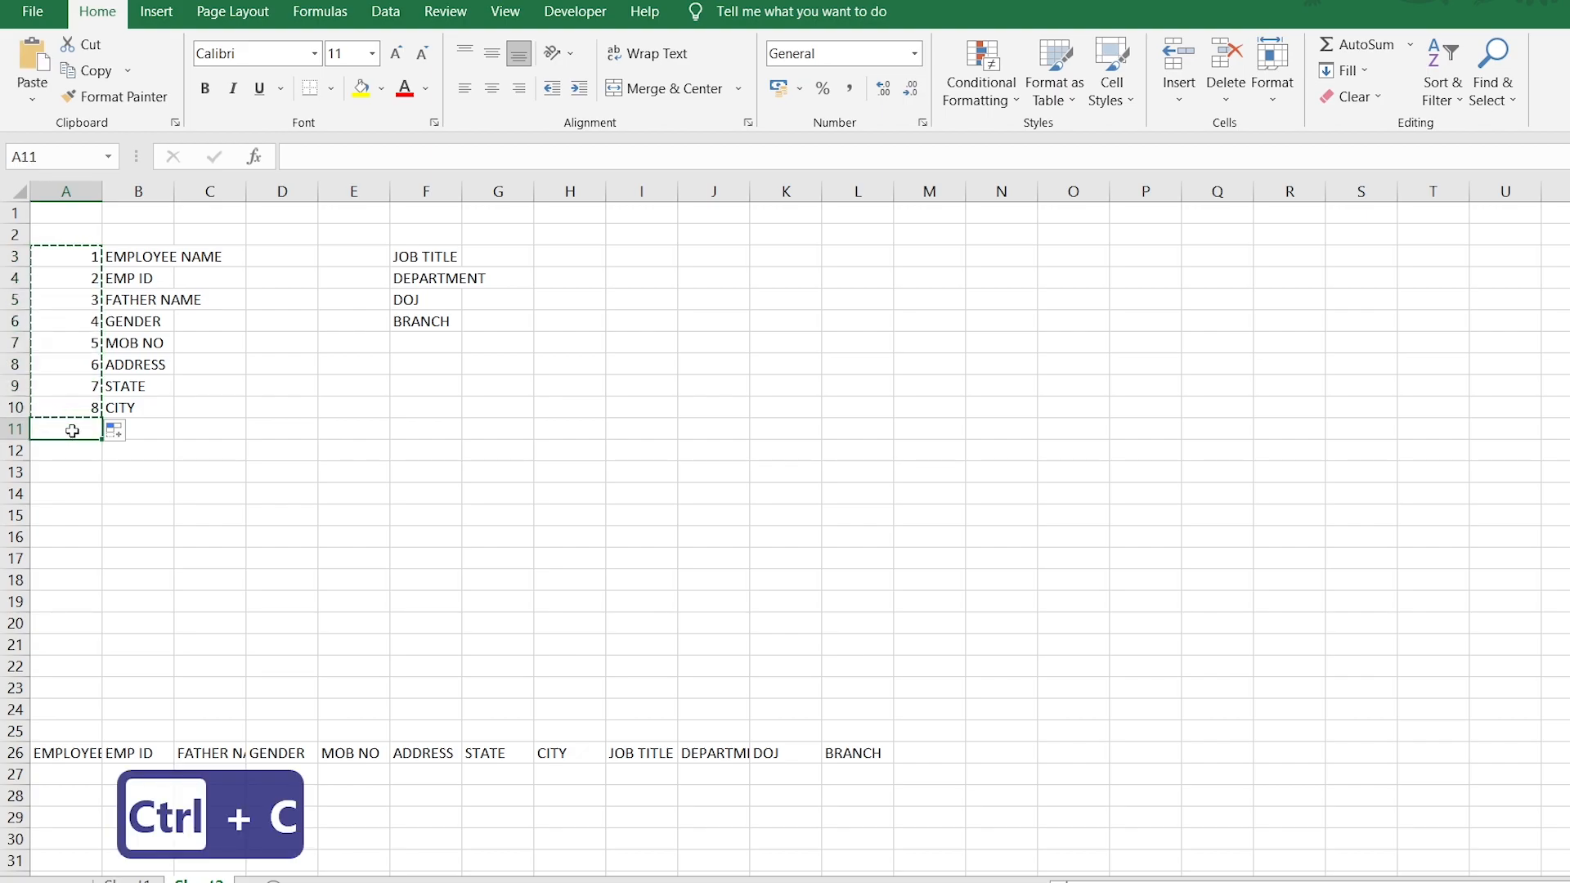
key("ctrl+v")
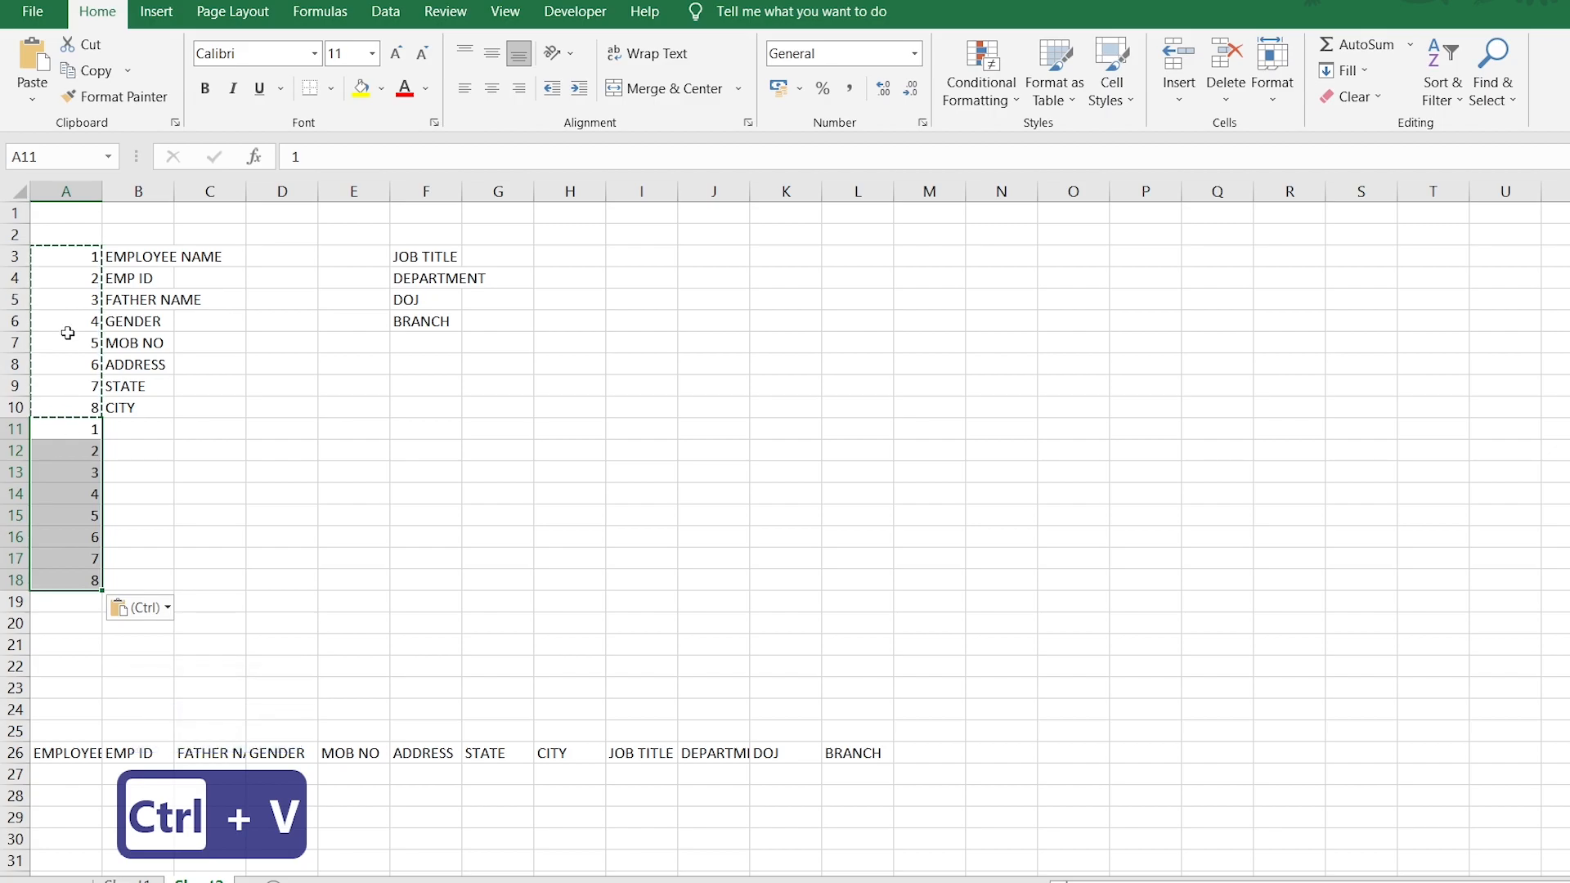
left_click(75, 256)
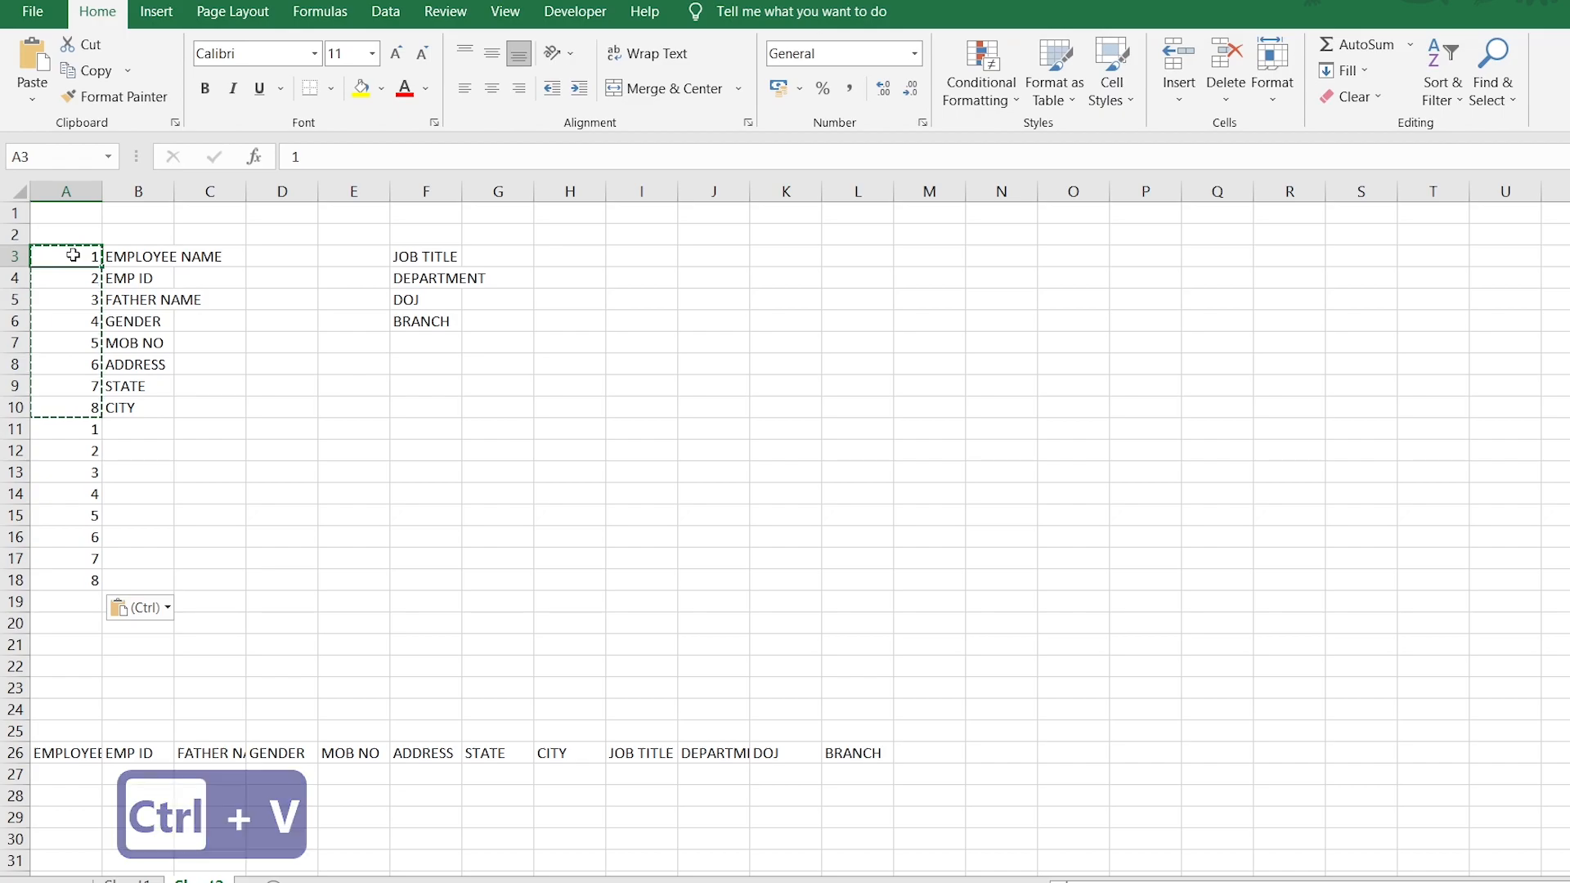
left_click_drag(74, 257, 464, 571)
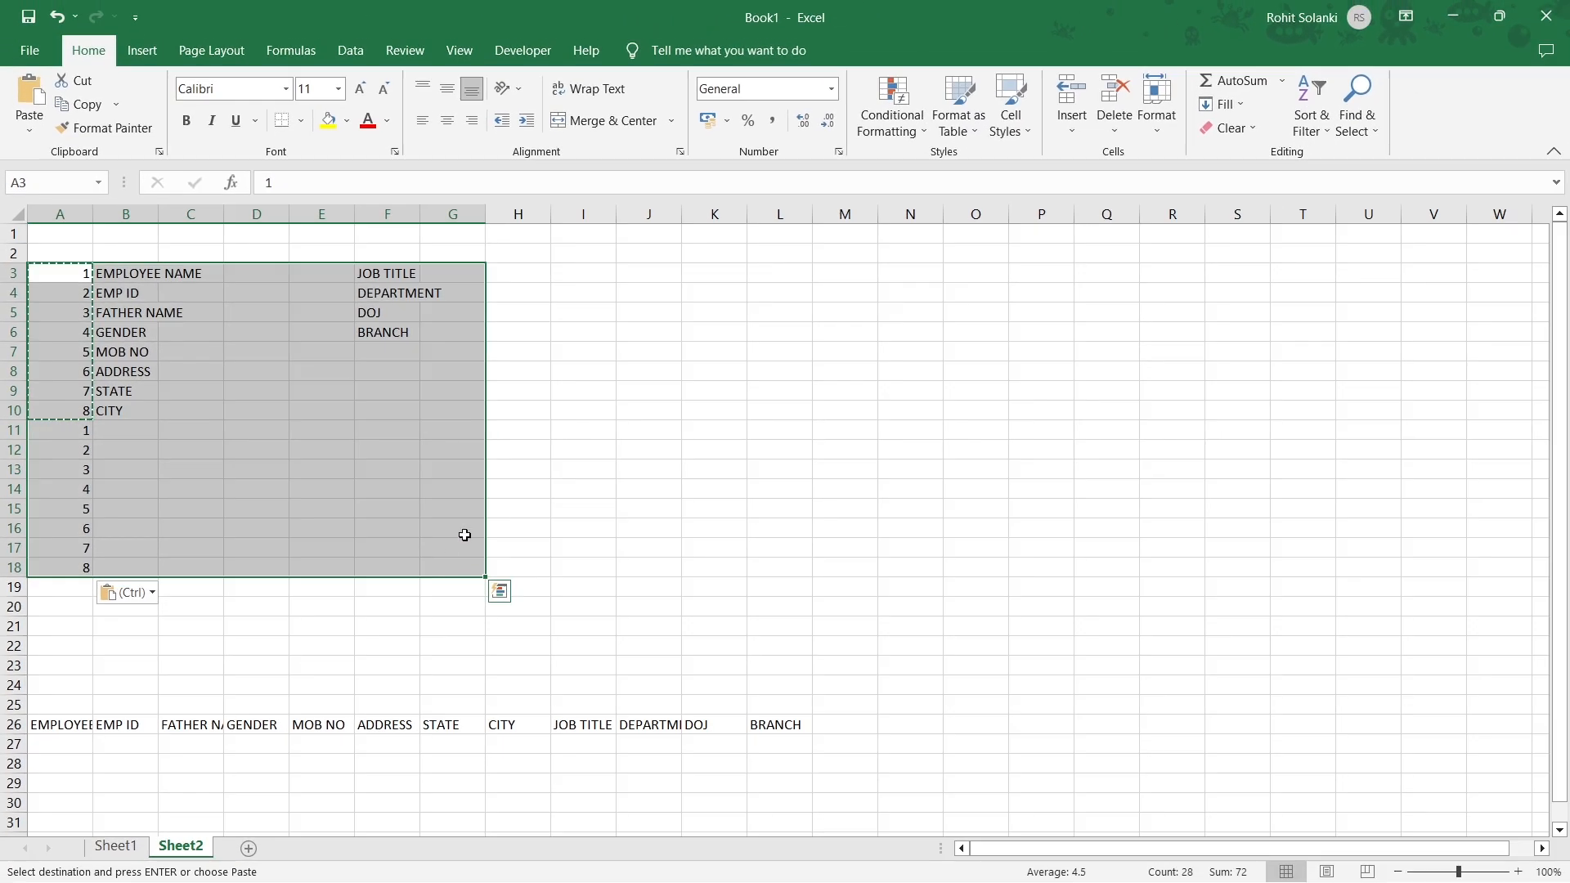
Sort the block smallest to largest so blank rows fall between the labels.
left_click(1300, 124)
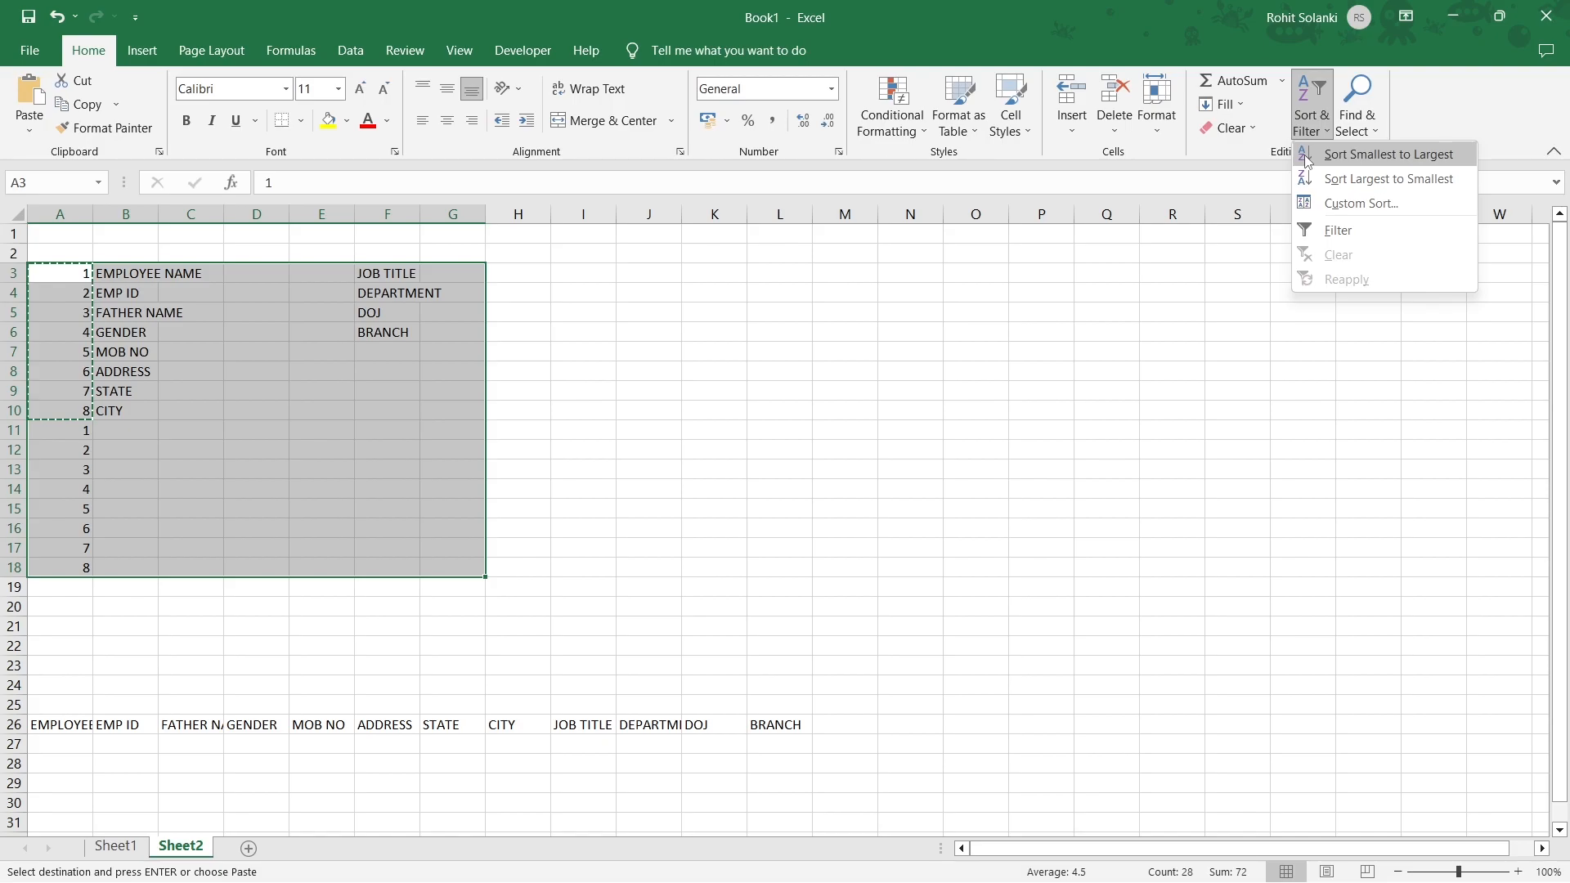
left_click(1304, 155)
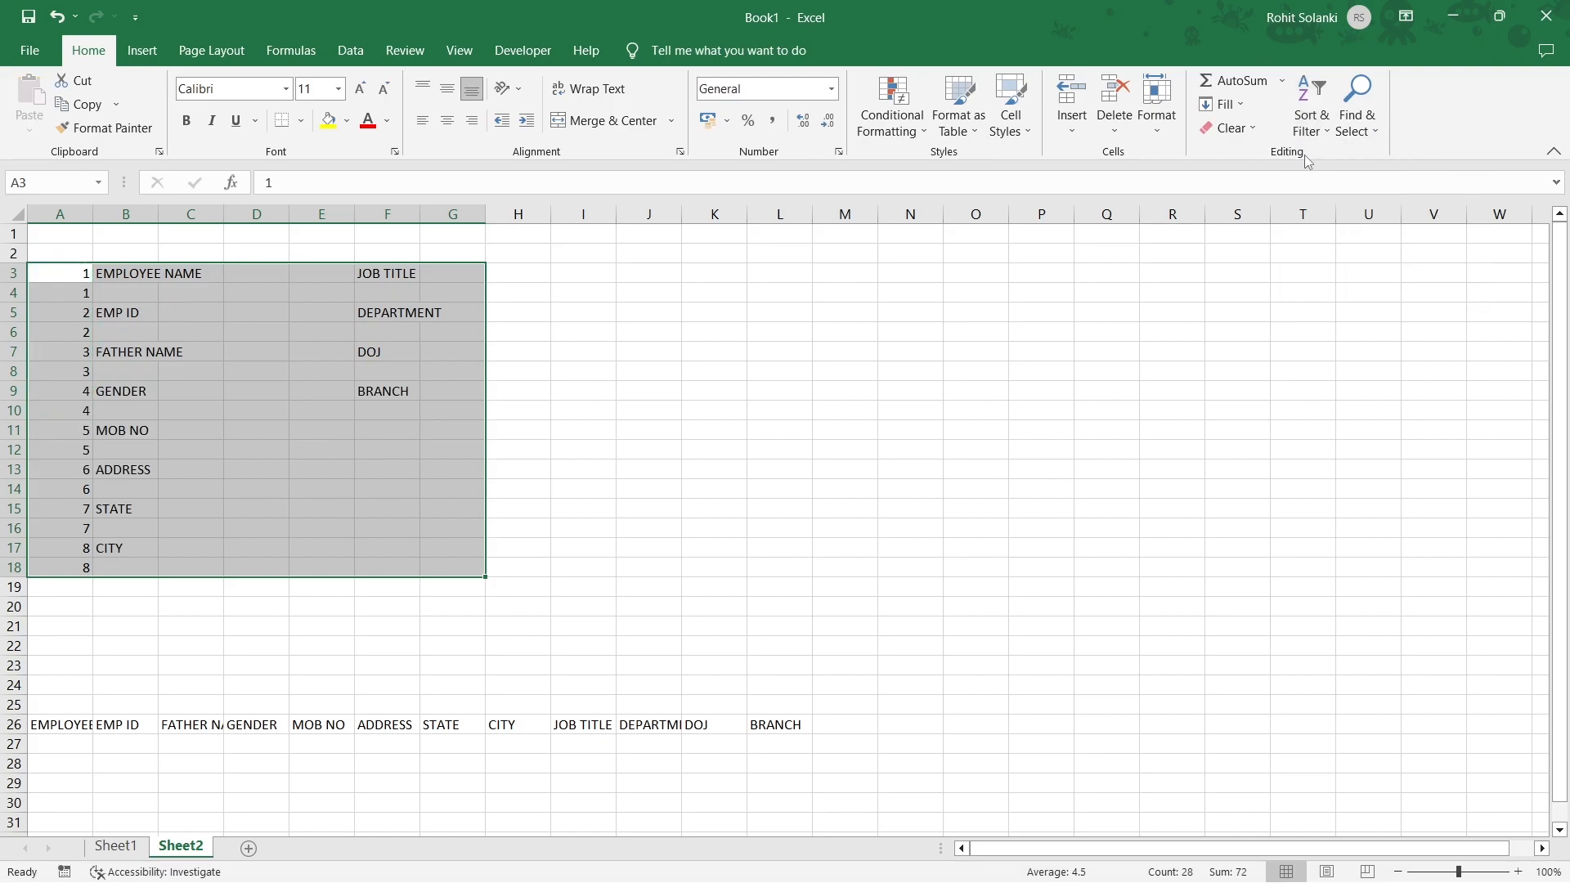
left_click(135, 565)
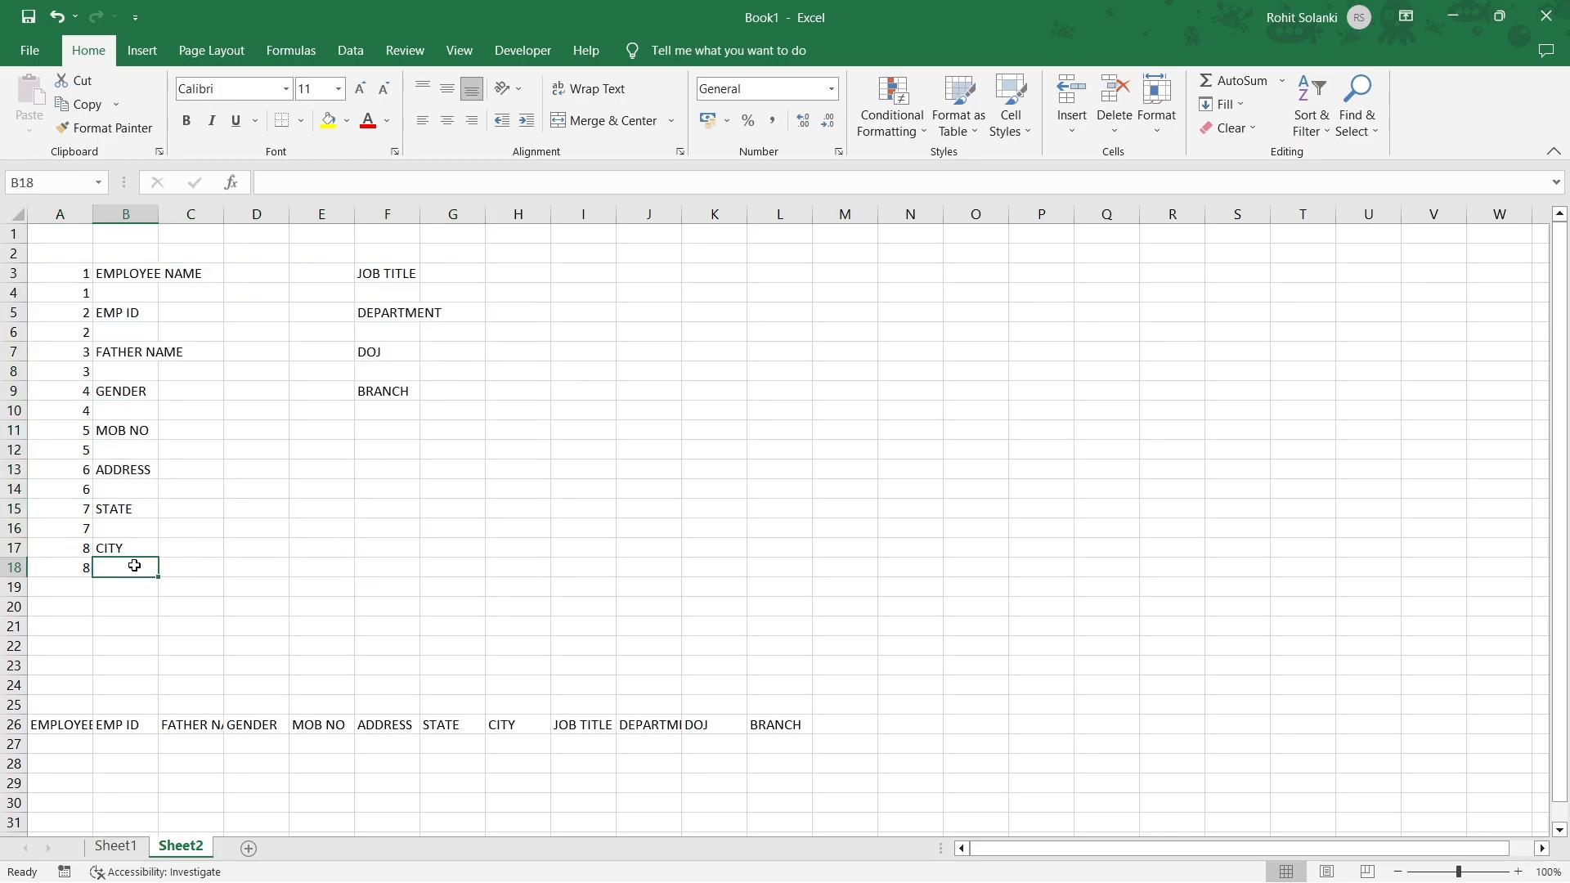
Clear the helper numbers in column A and AutoFit columns B and F.
left_click_drag(77, 272, 55, 567)
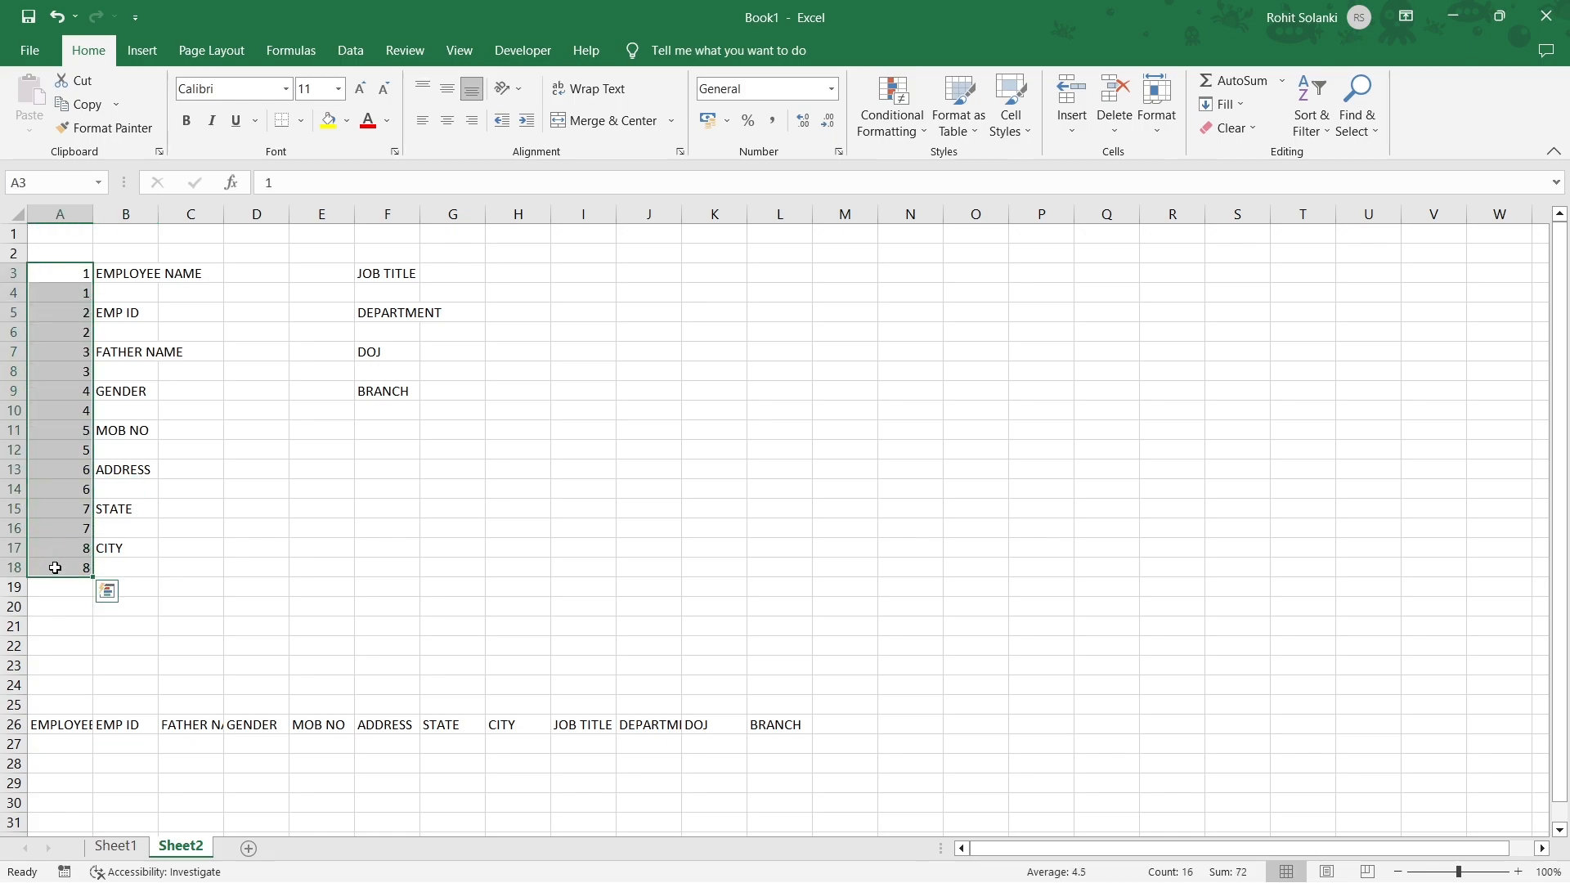
key("Delete")
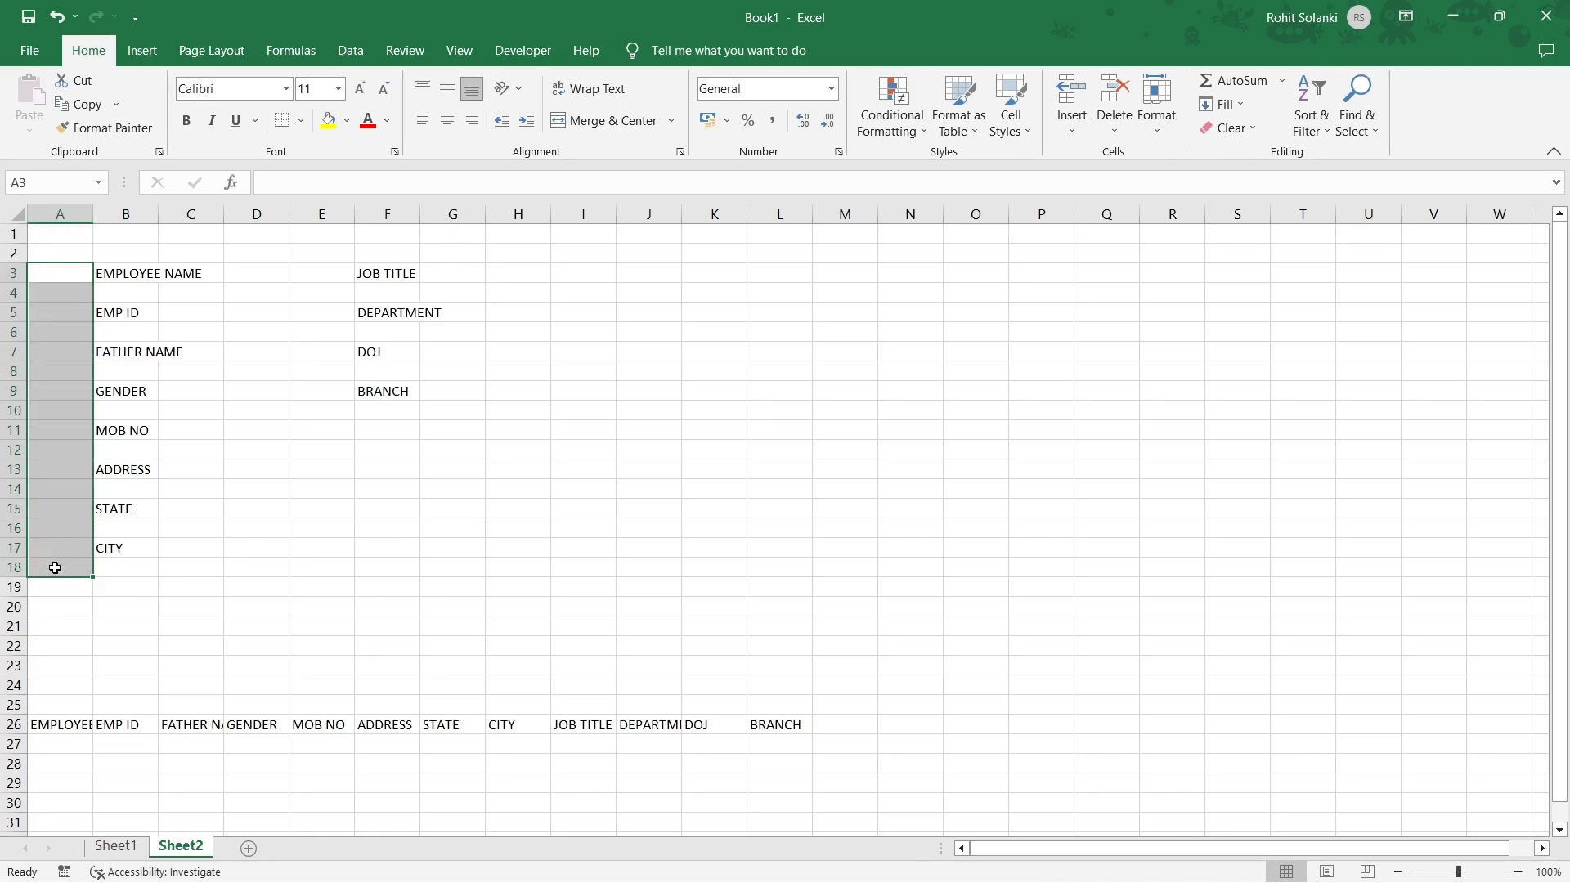
left_click(55, 567)
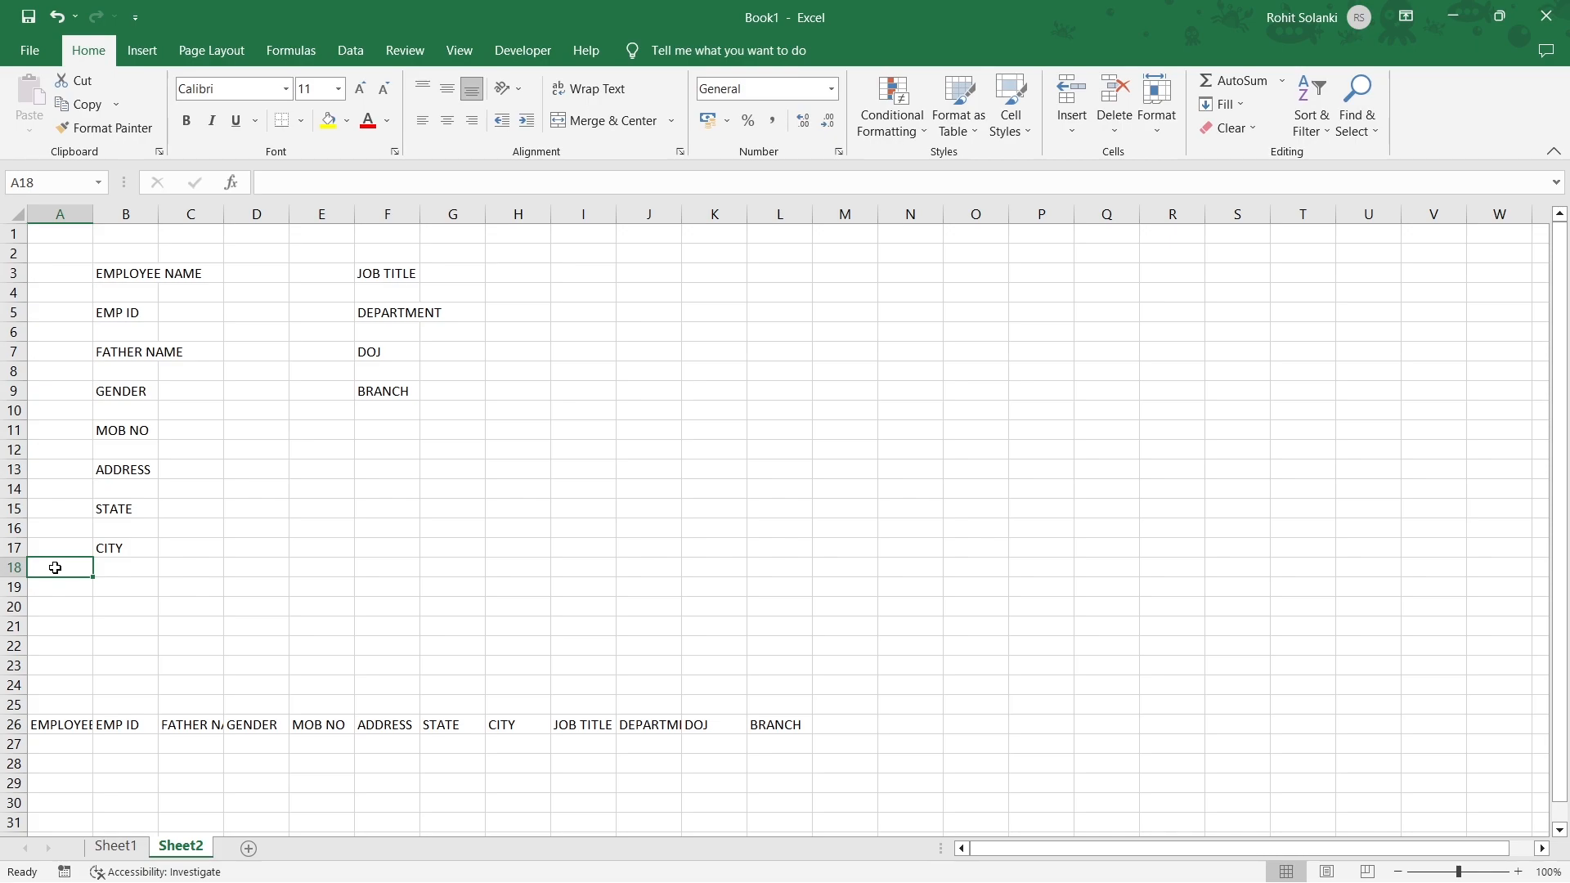
key("ctrl+shift+m")
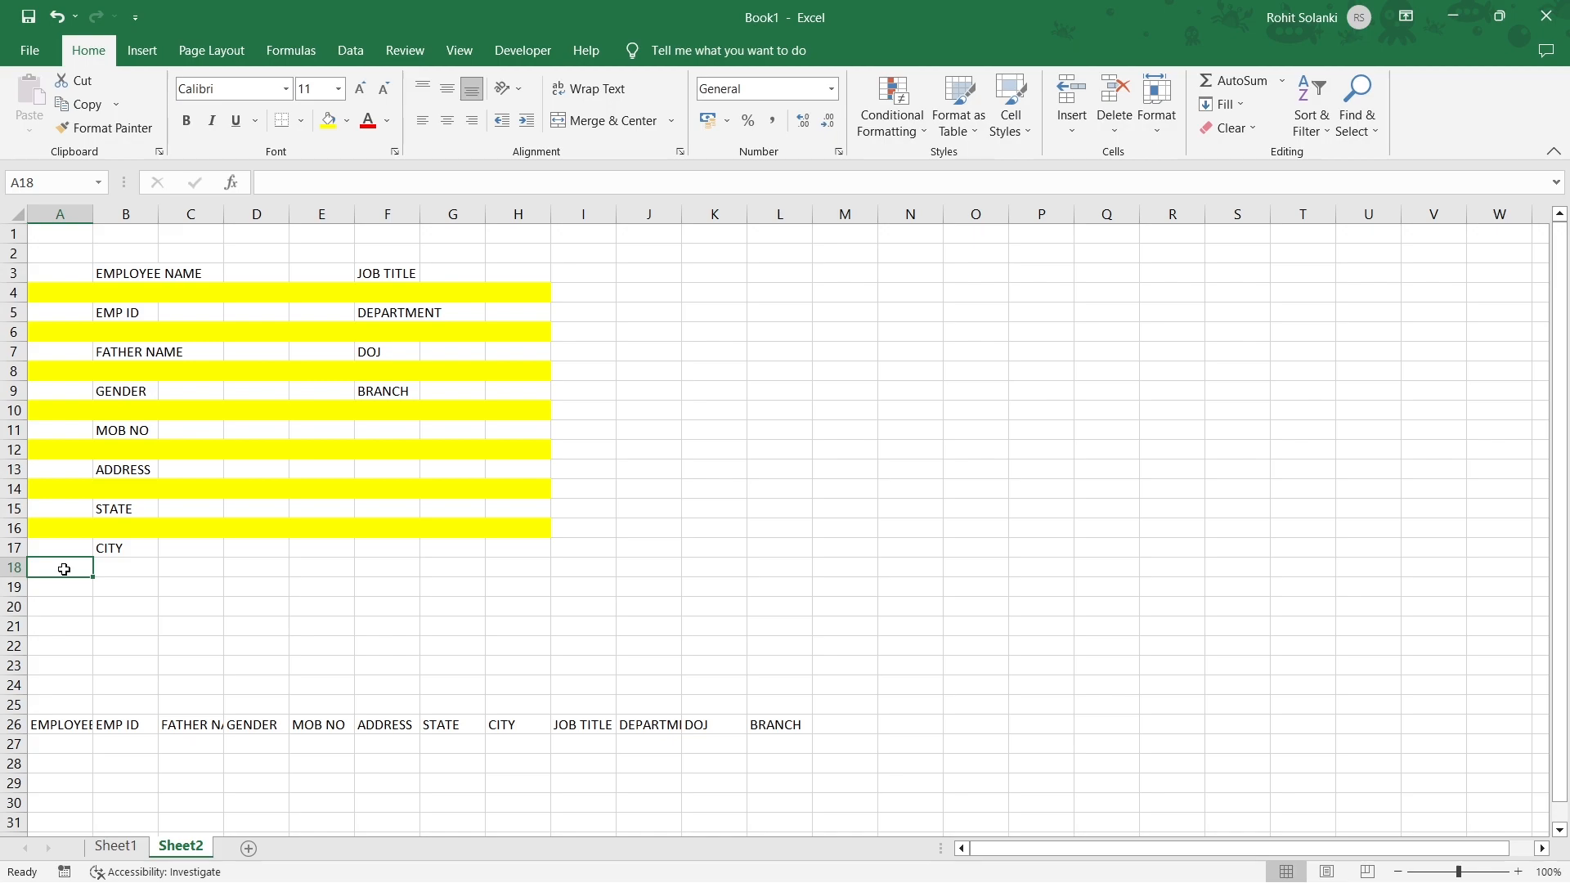
key("ctrl+z")
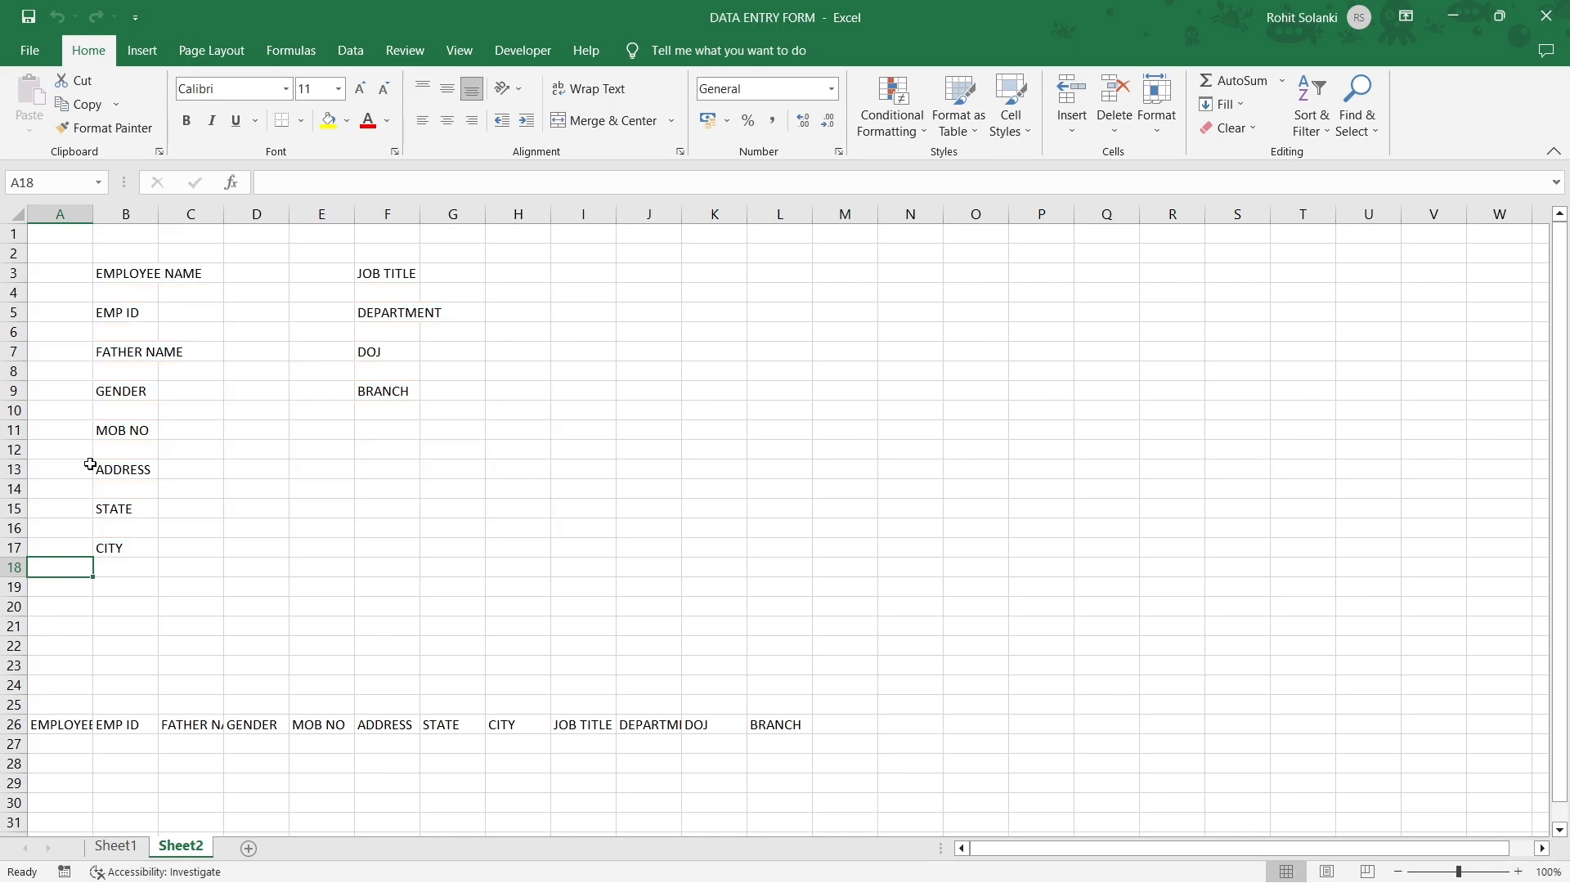
double_click(158, 214)
double_click(466, 215)
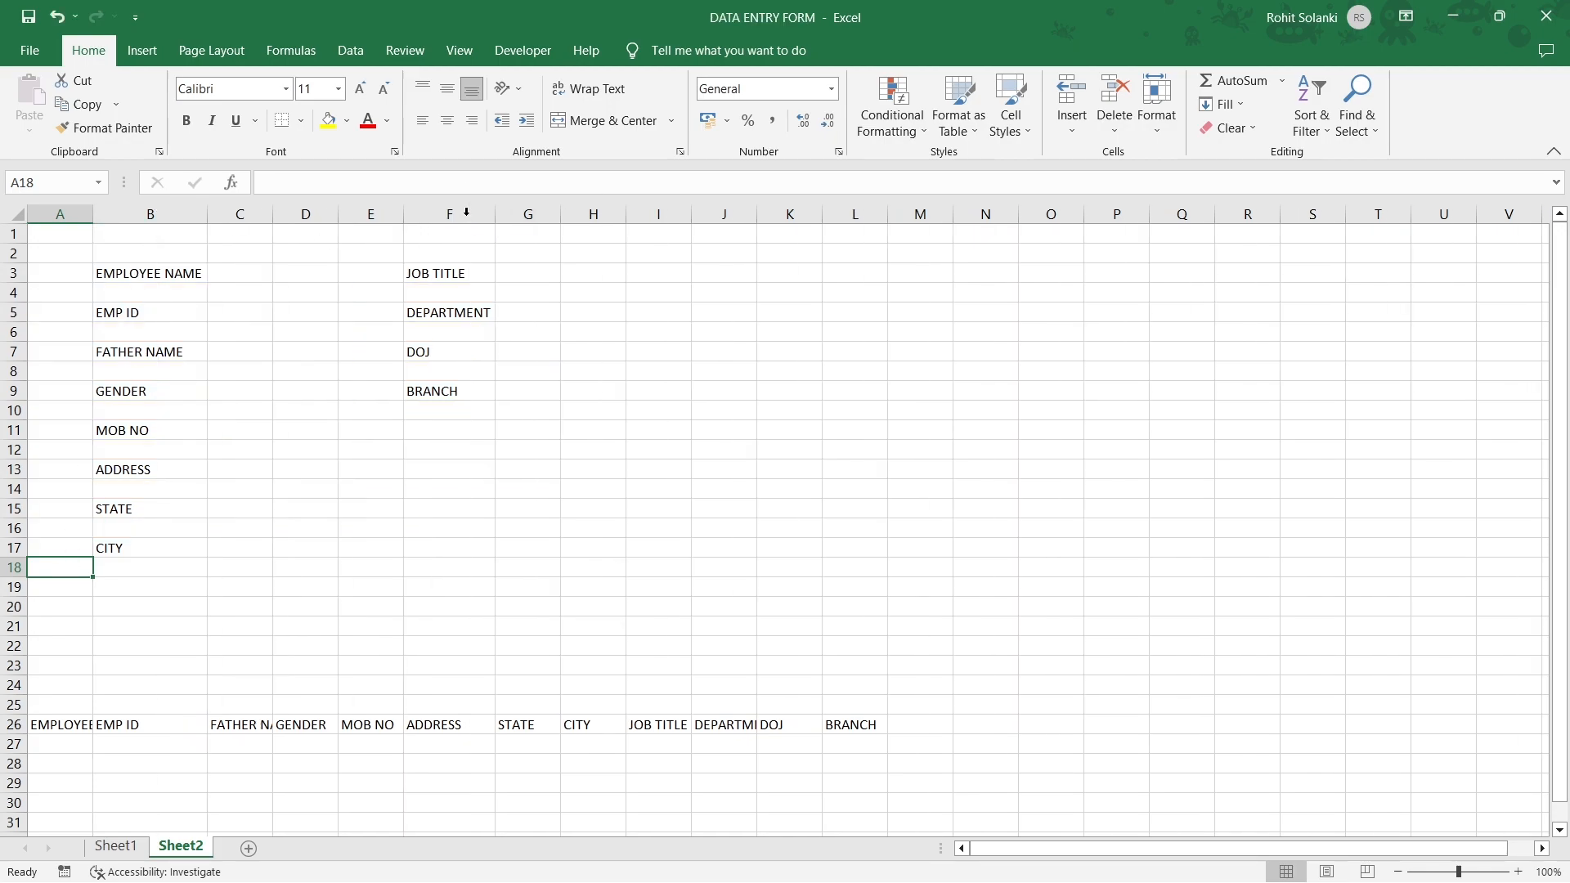
Enter a colon in C3 beside EMPLOYEE NAME and copy it.
left_click(235, 275)
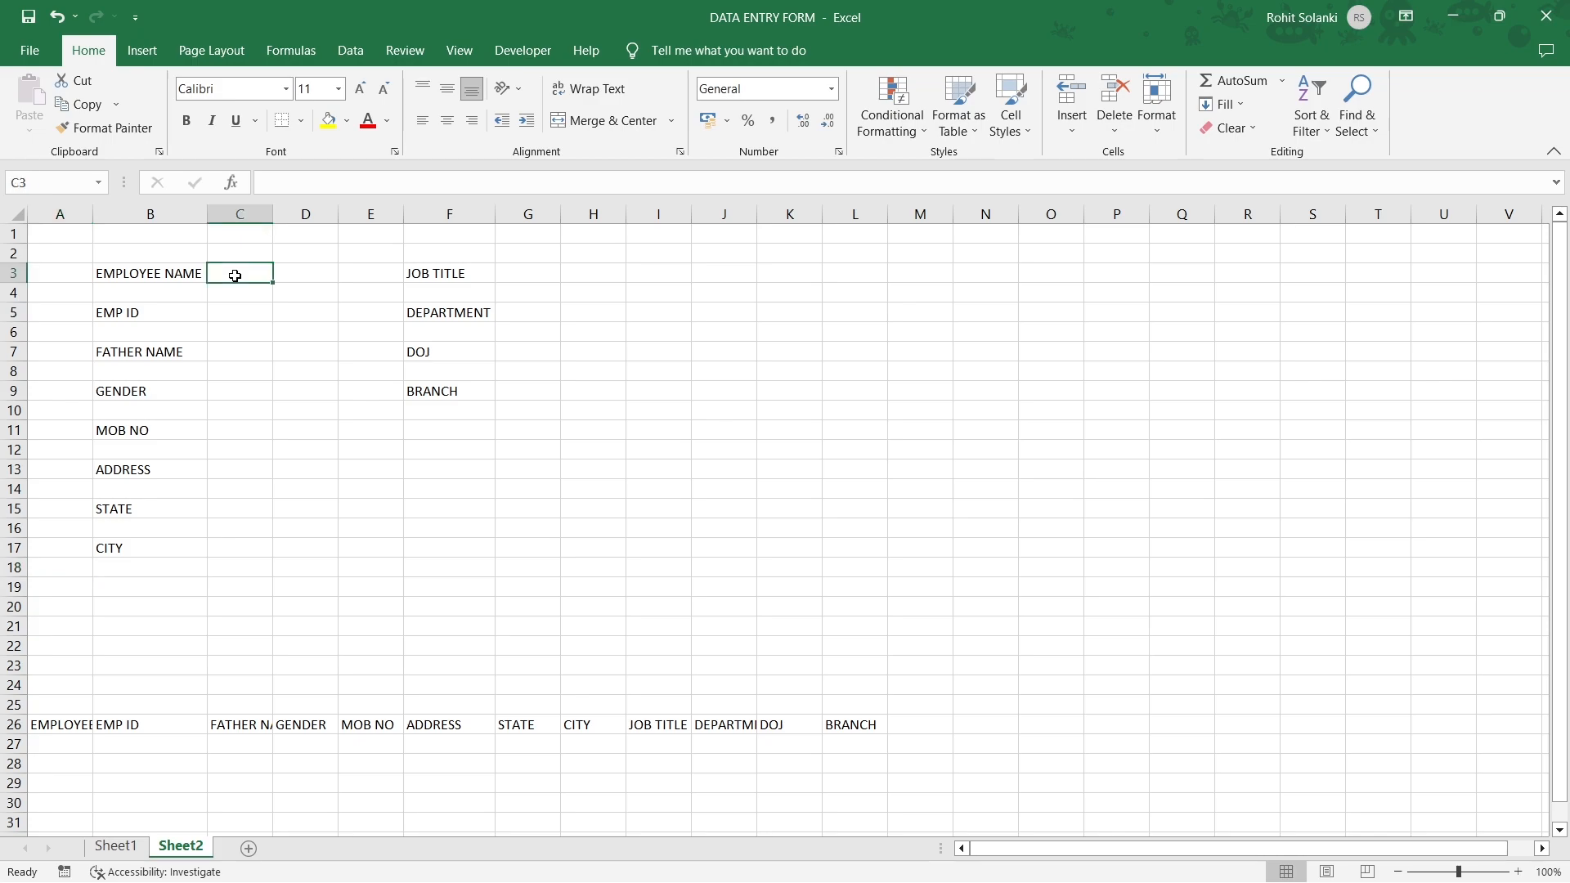
type(":")
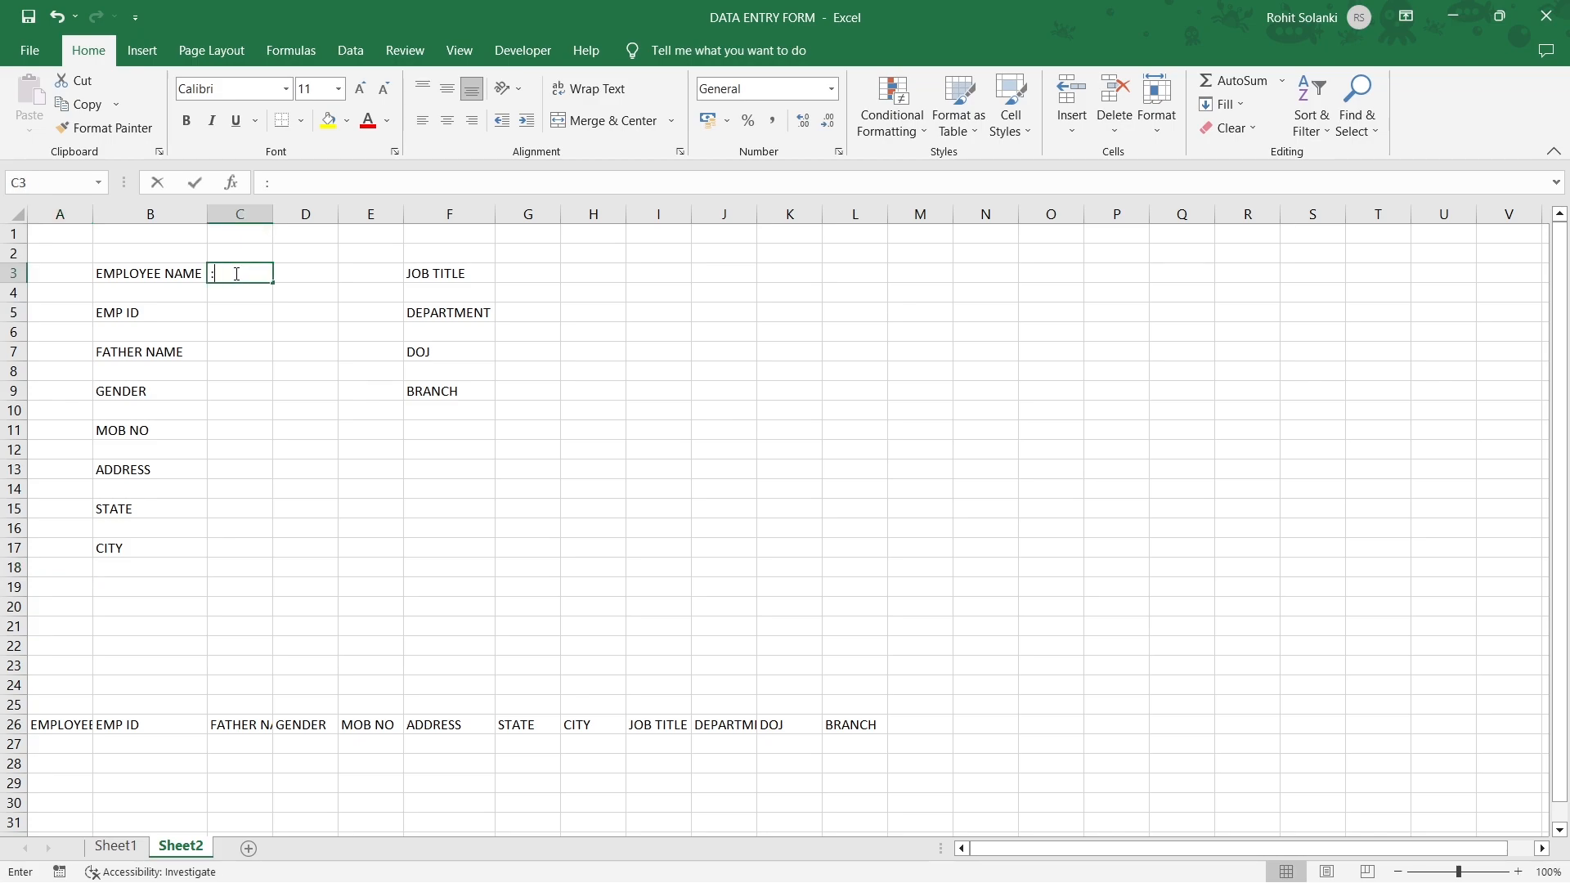
key("ctrl+Return")
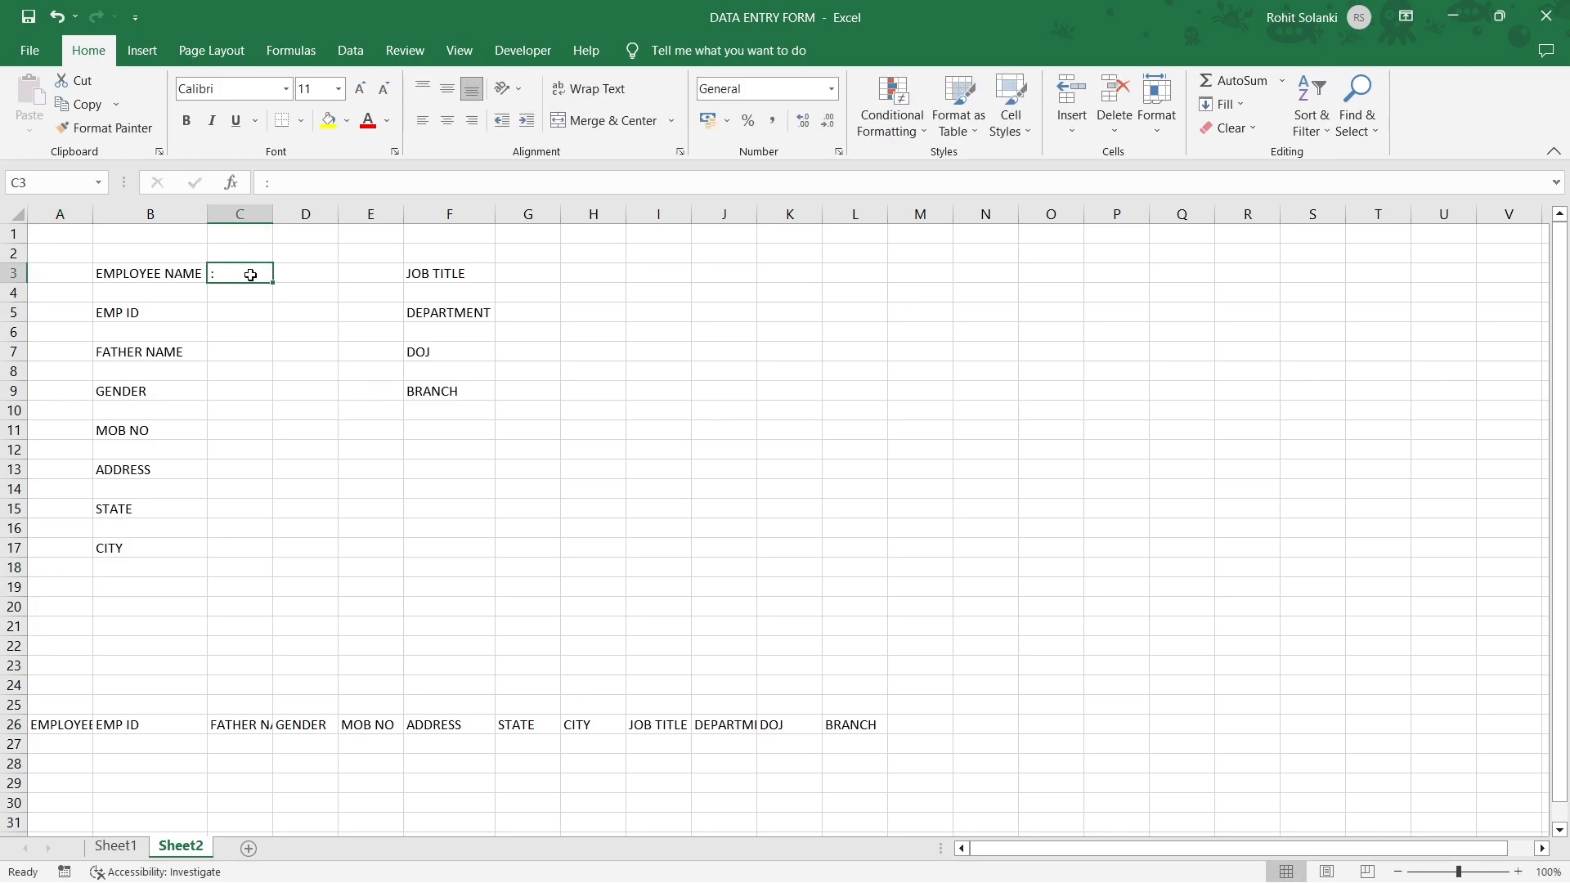
key("ctrl+c")
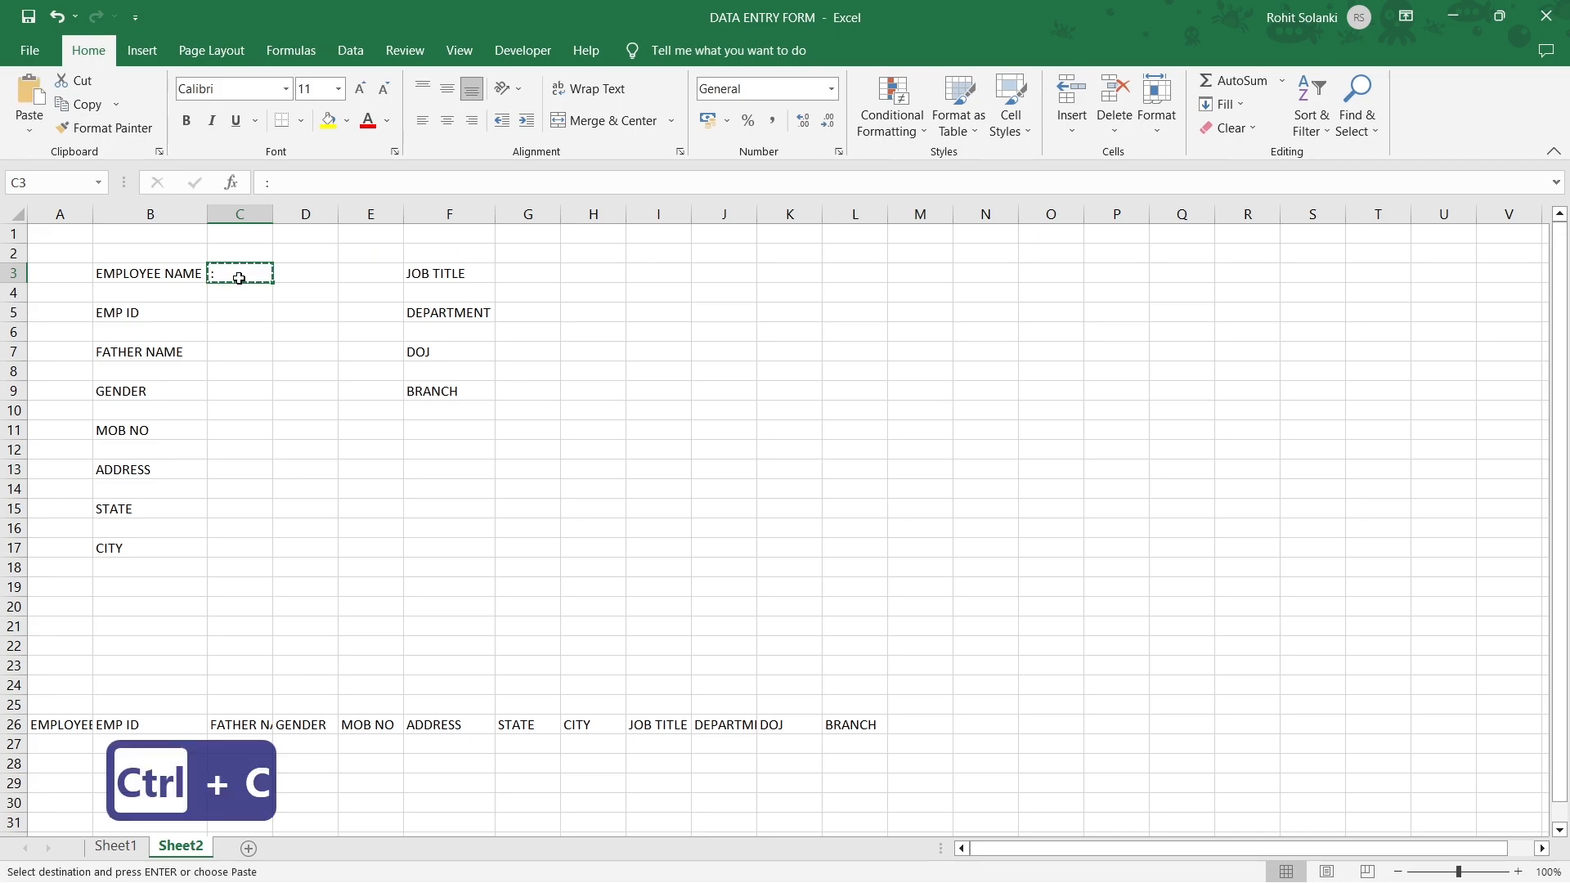
Paste the colon beside EMP ID through CITY in column C and JOB TITLE through BRANCH in column G.
left_click(244, 312)
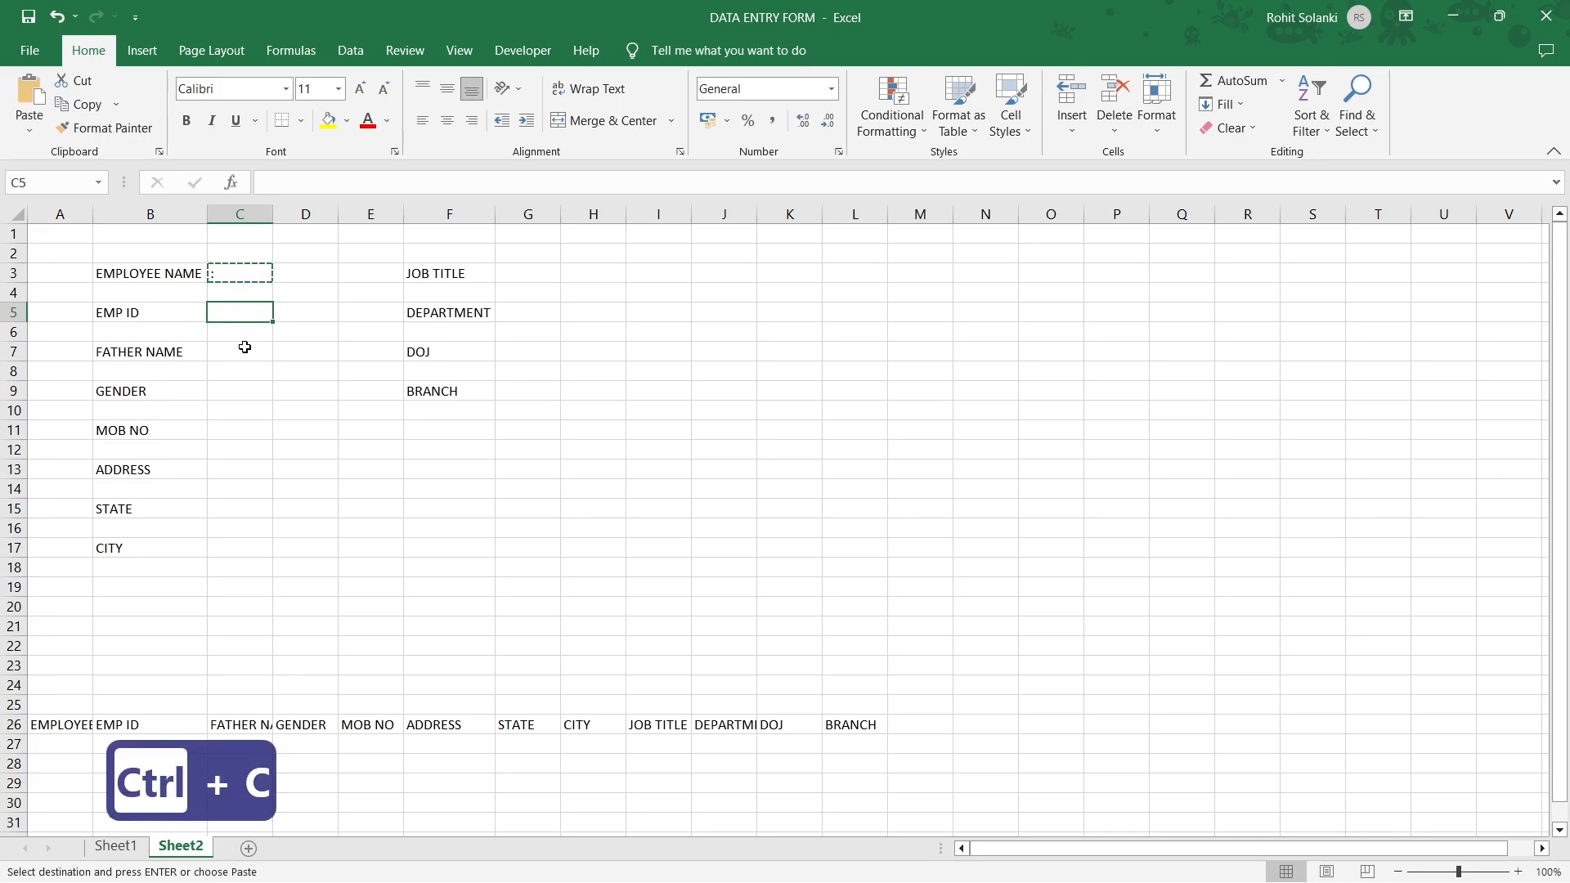
left_click(239, 350, "ctrl")
left_click(238, 390, "ctrl")
left_click(225, 422, "ctrl")
left_click(221, 469, "ctrl")
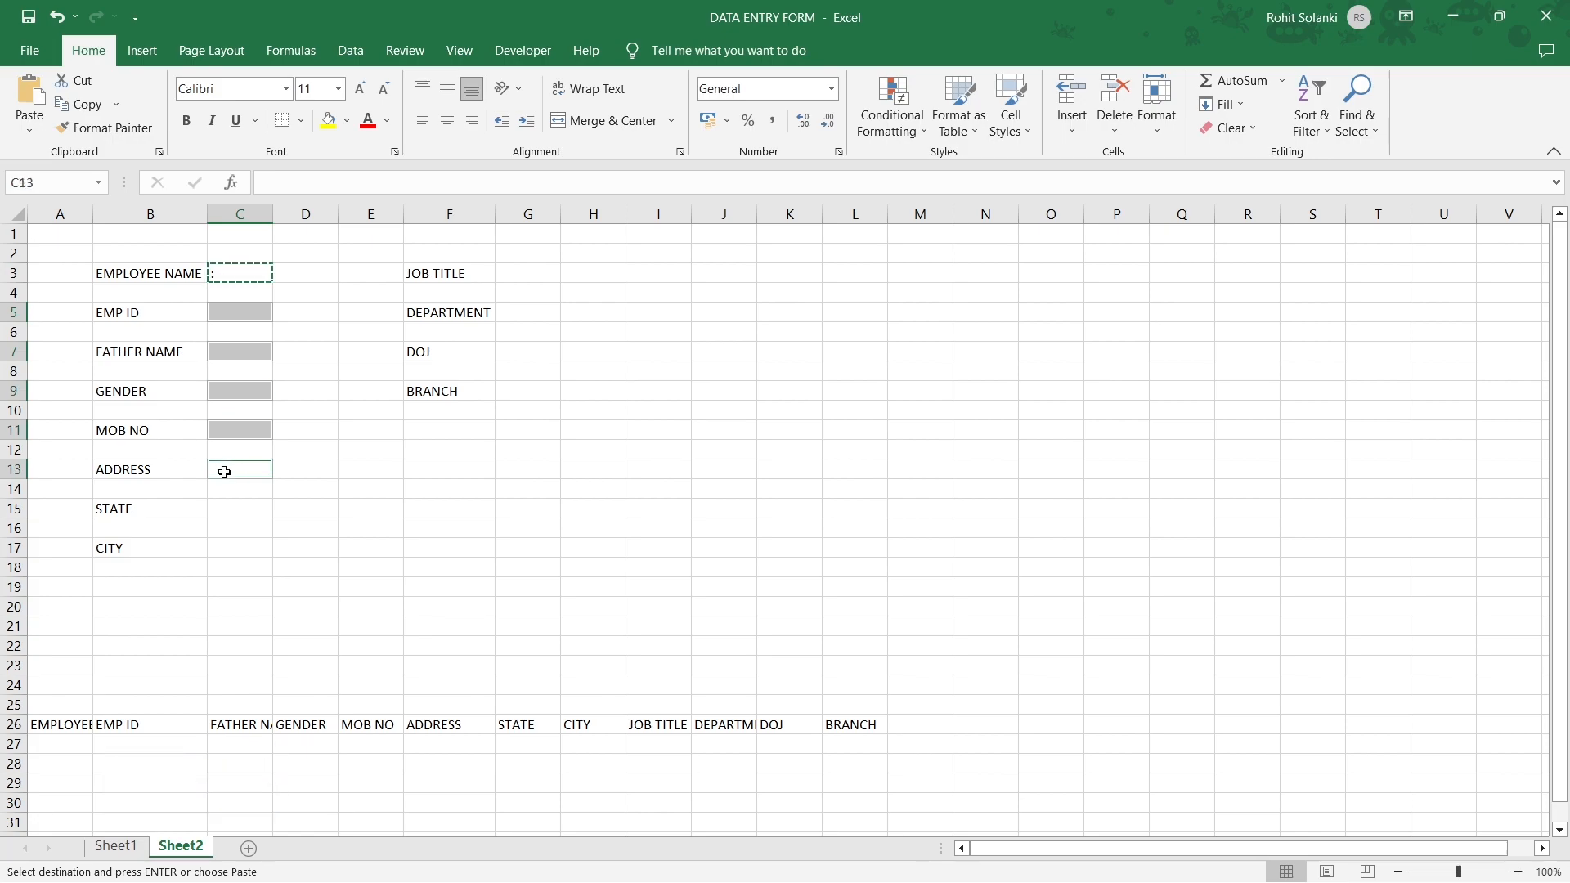
left_click(221, 509, "ctrl")
left_click(220, 549, "ctrl")
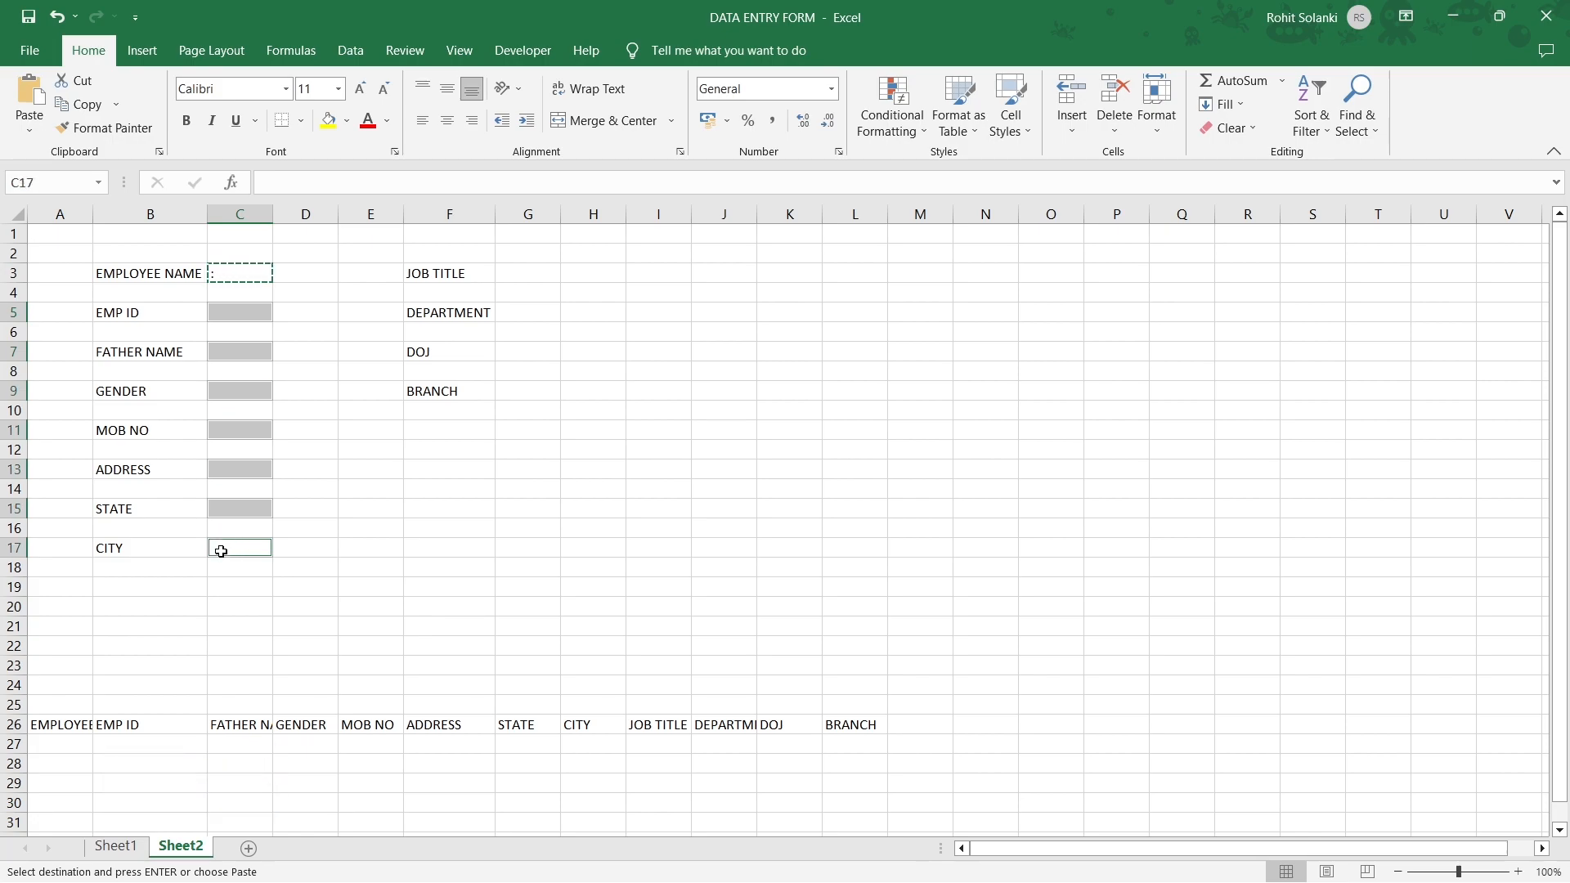
left_click(541, 273, "ctrl")
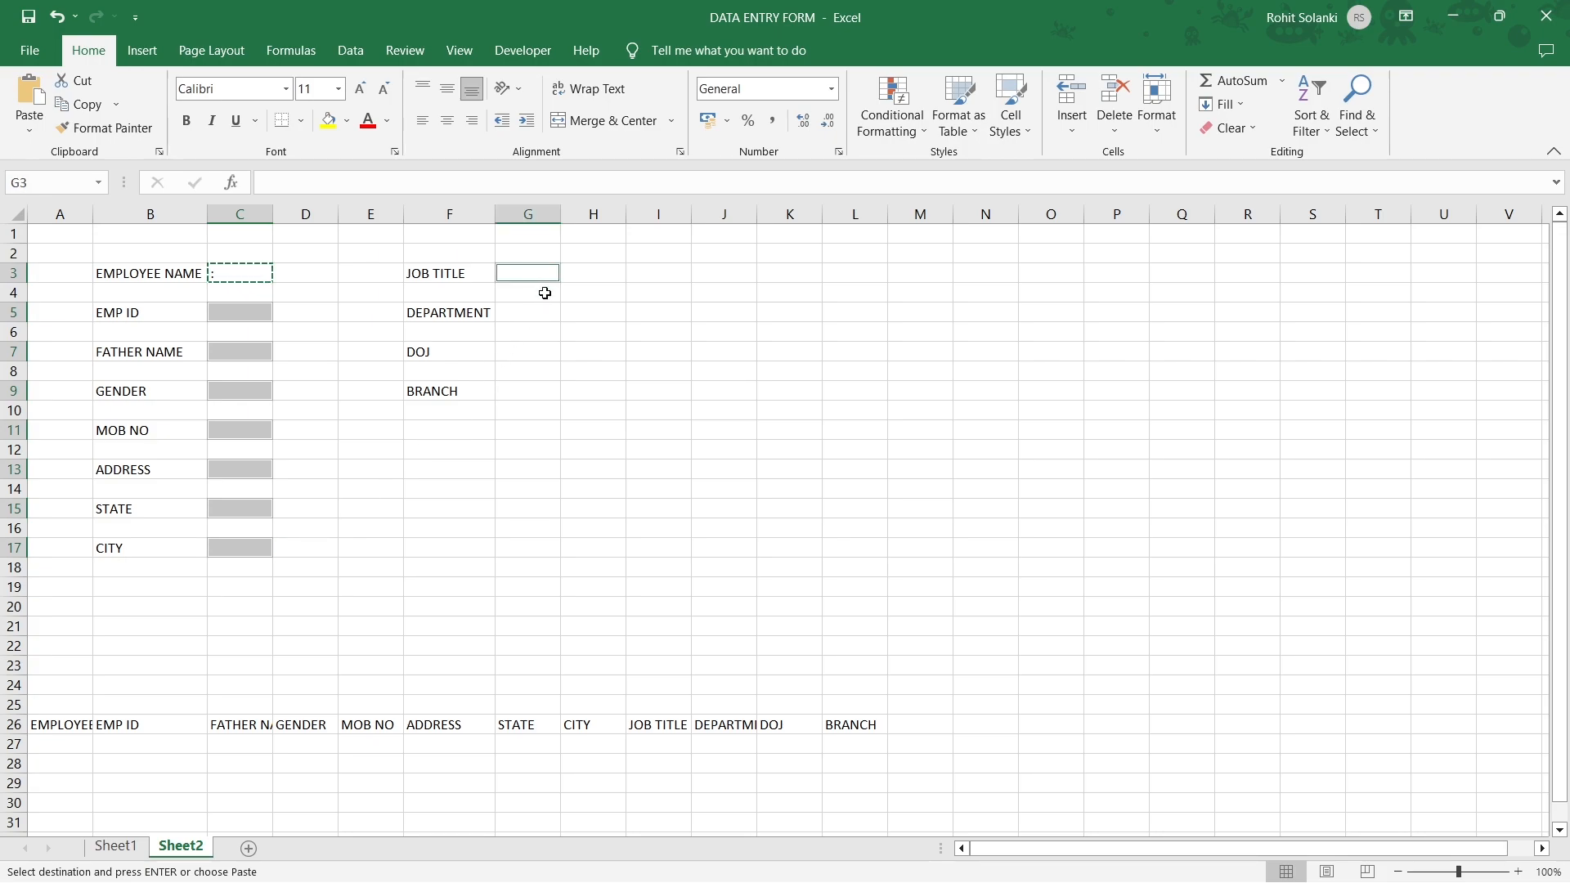
left_click(543, 312, "ctrl")
left_click(537, 351, "ctrl")
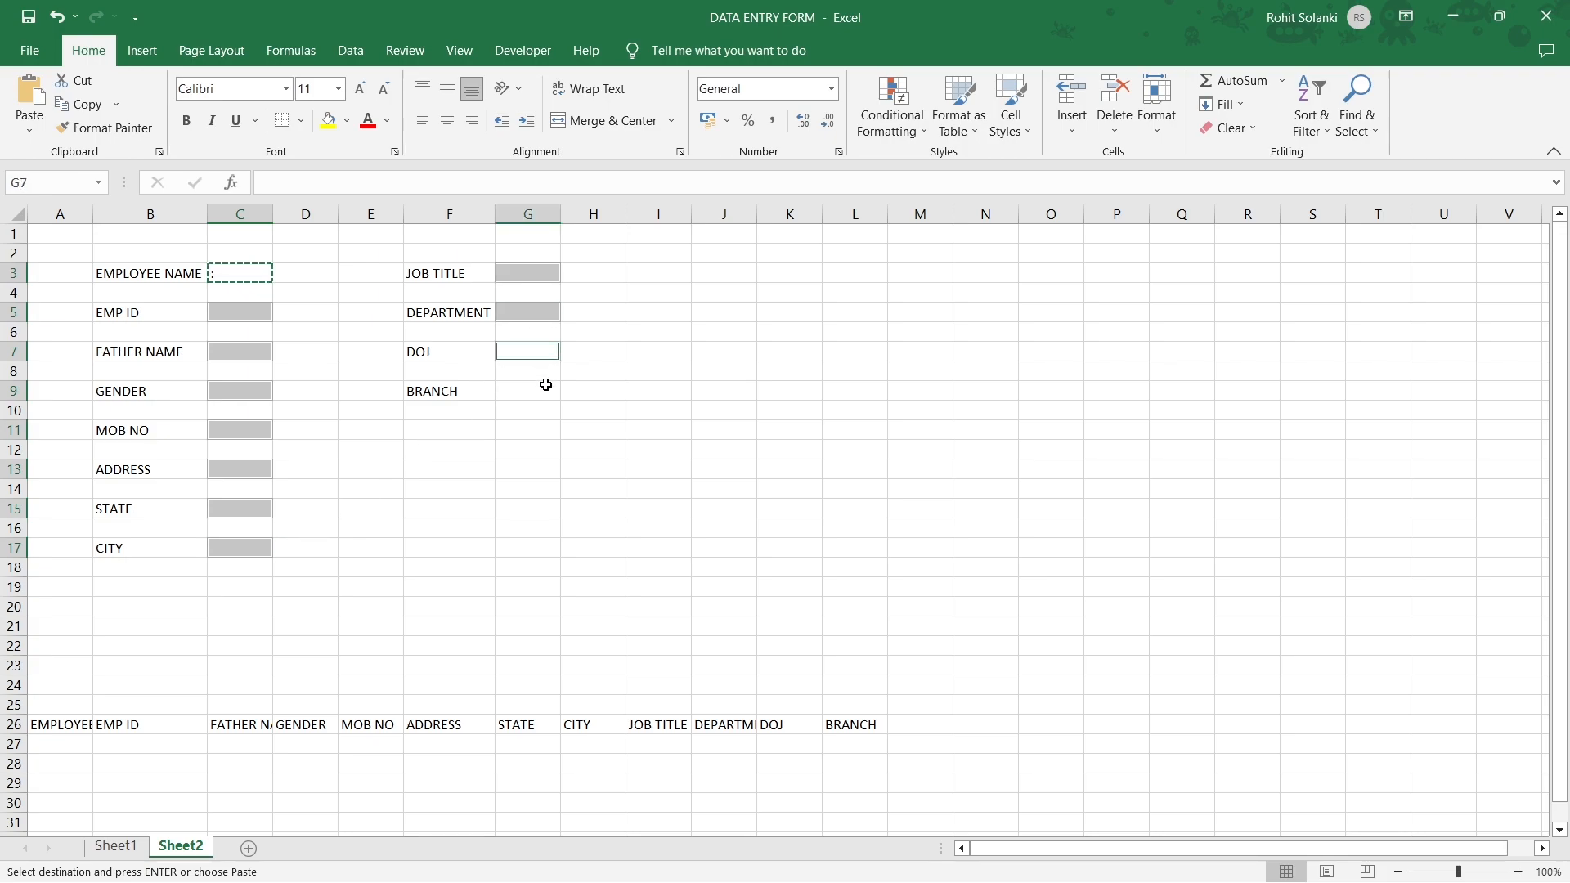
left_click(540, 395, "ctrl")
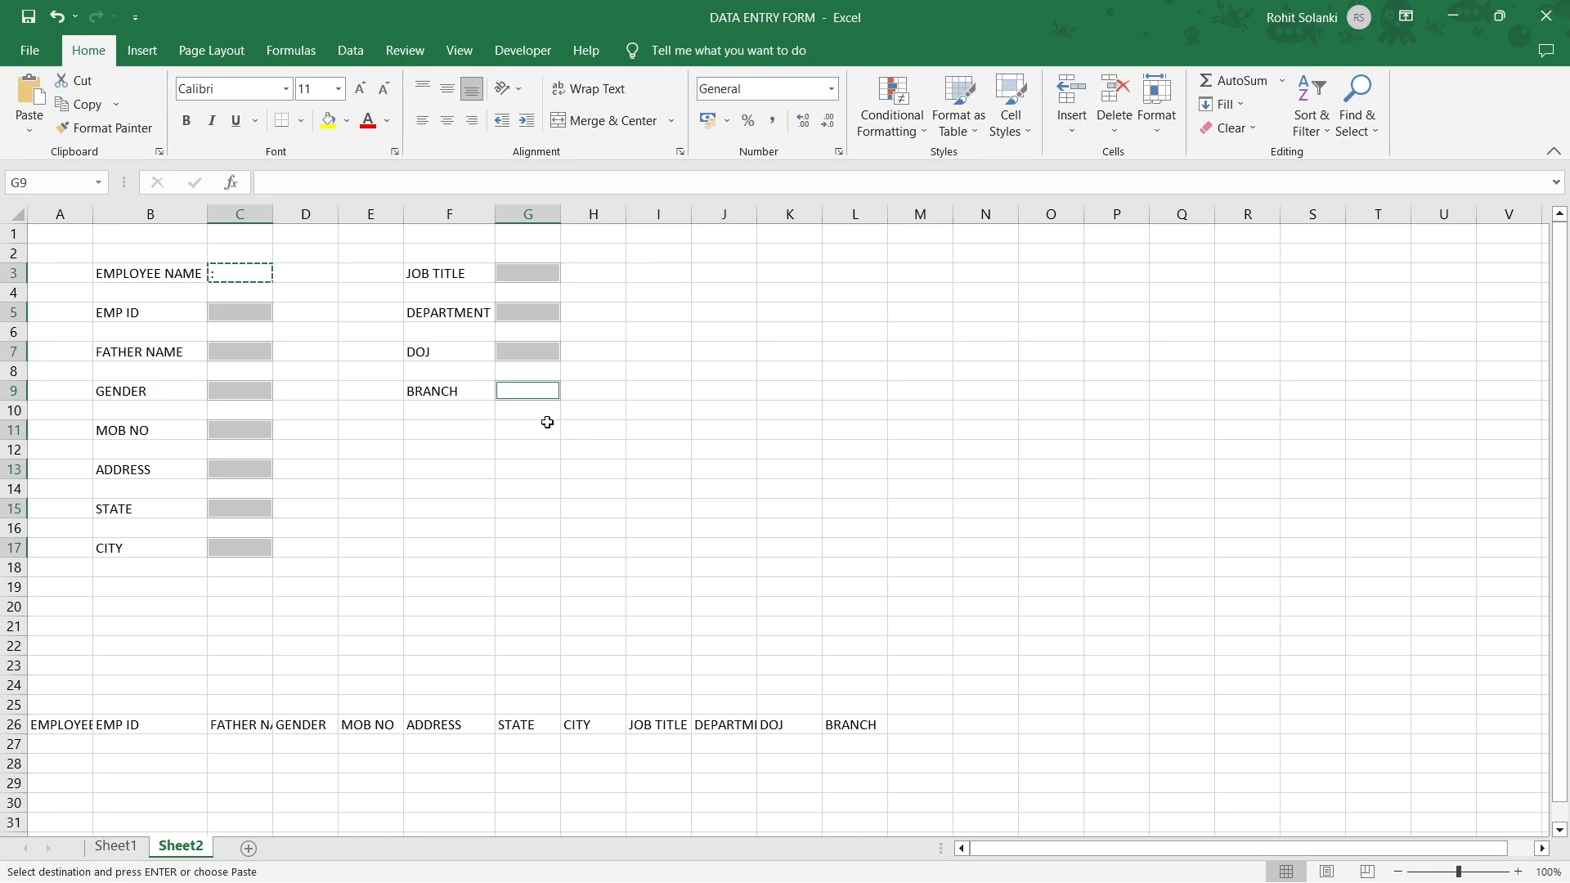
key("ctrl+v")
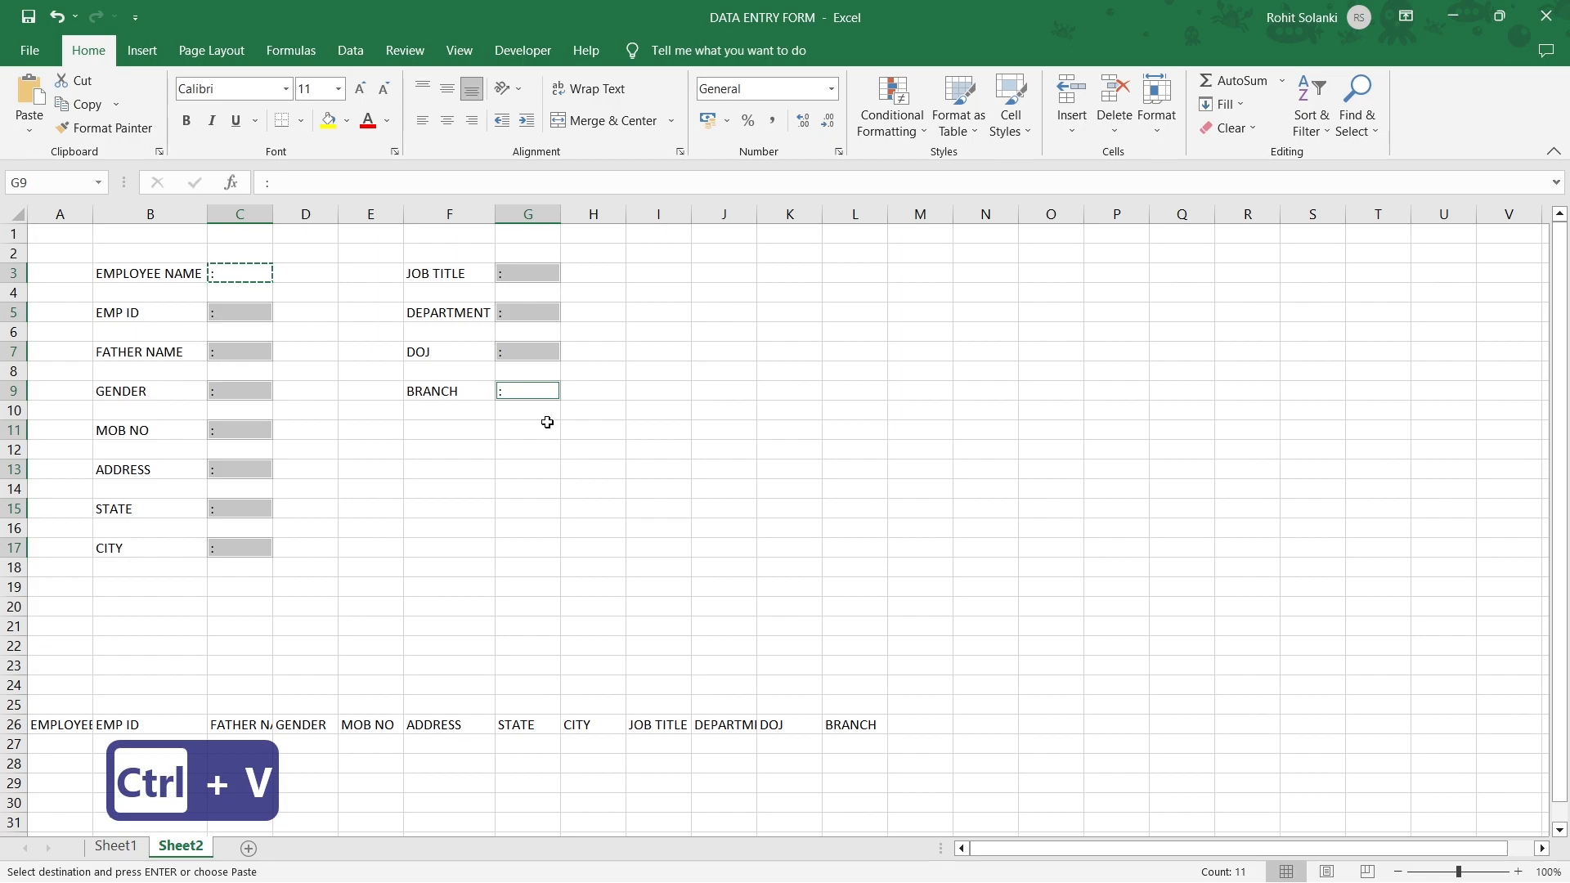
Centre the colons across columns C and G.
left_click(547, 423)
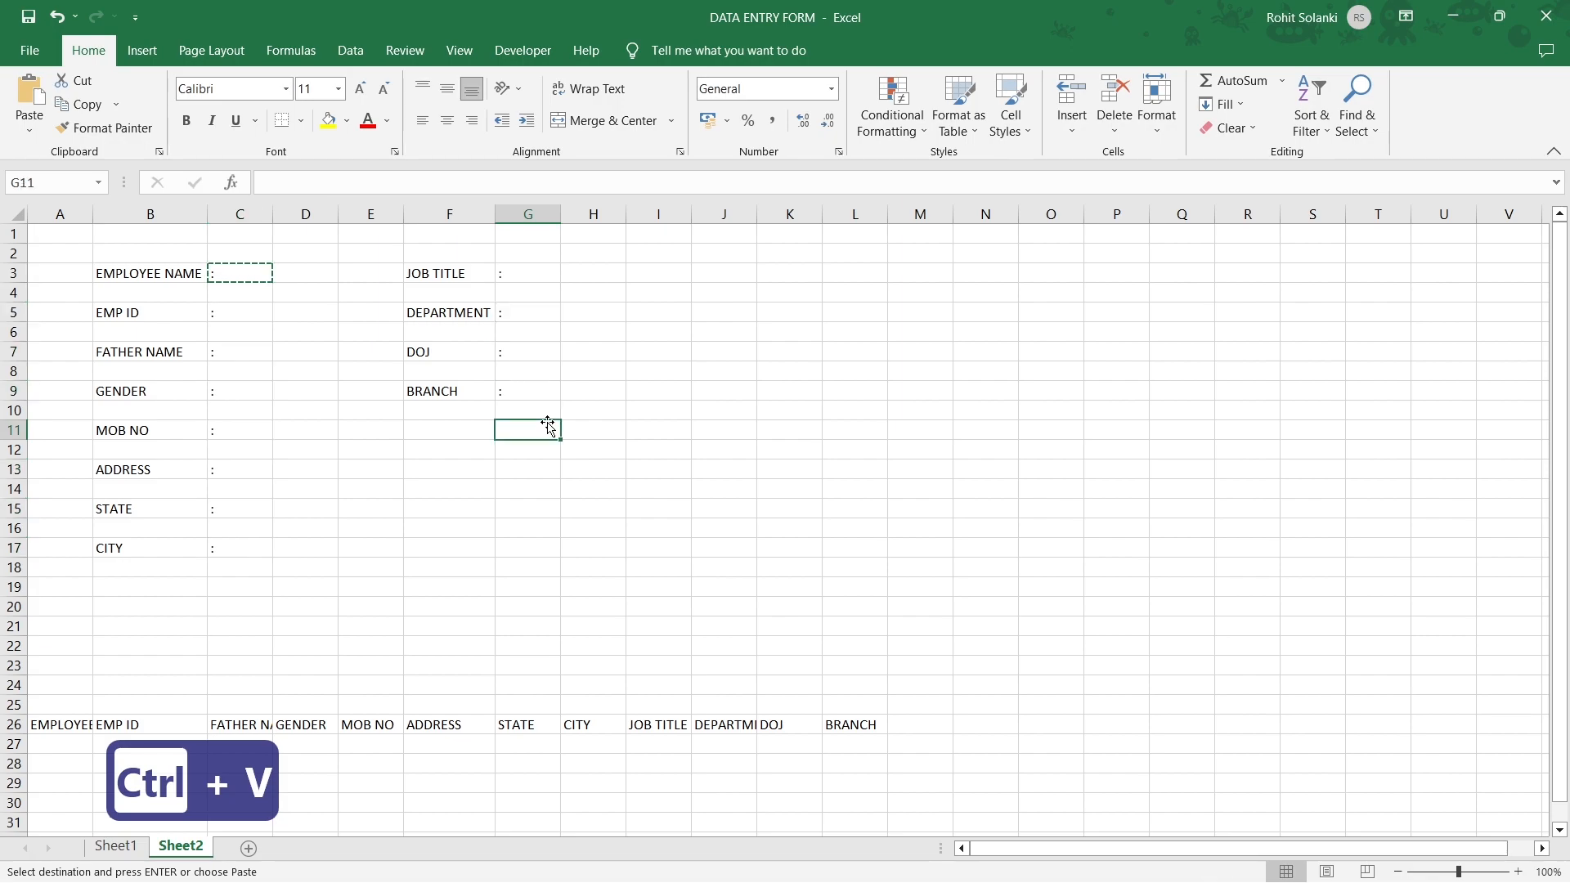
left_click(528, 212)
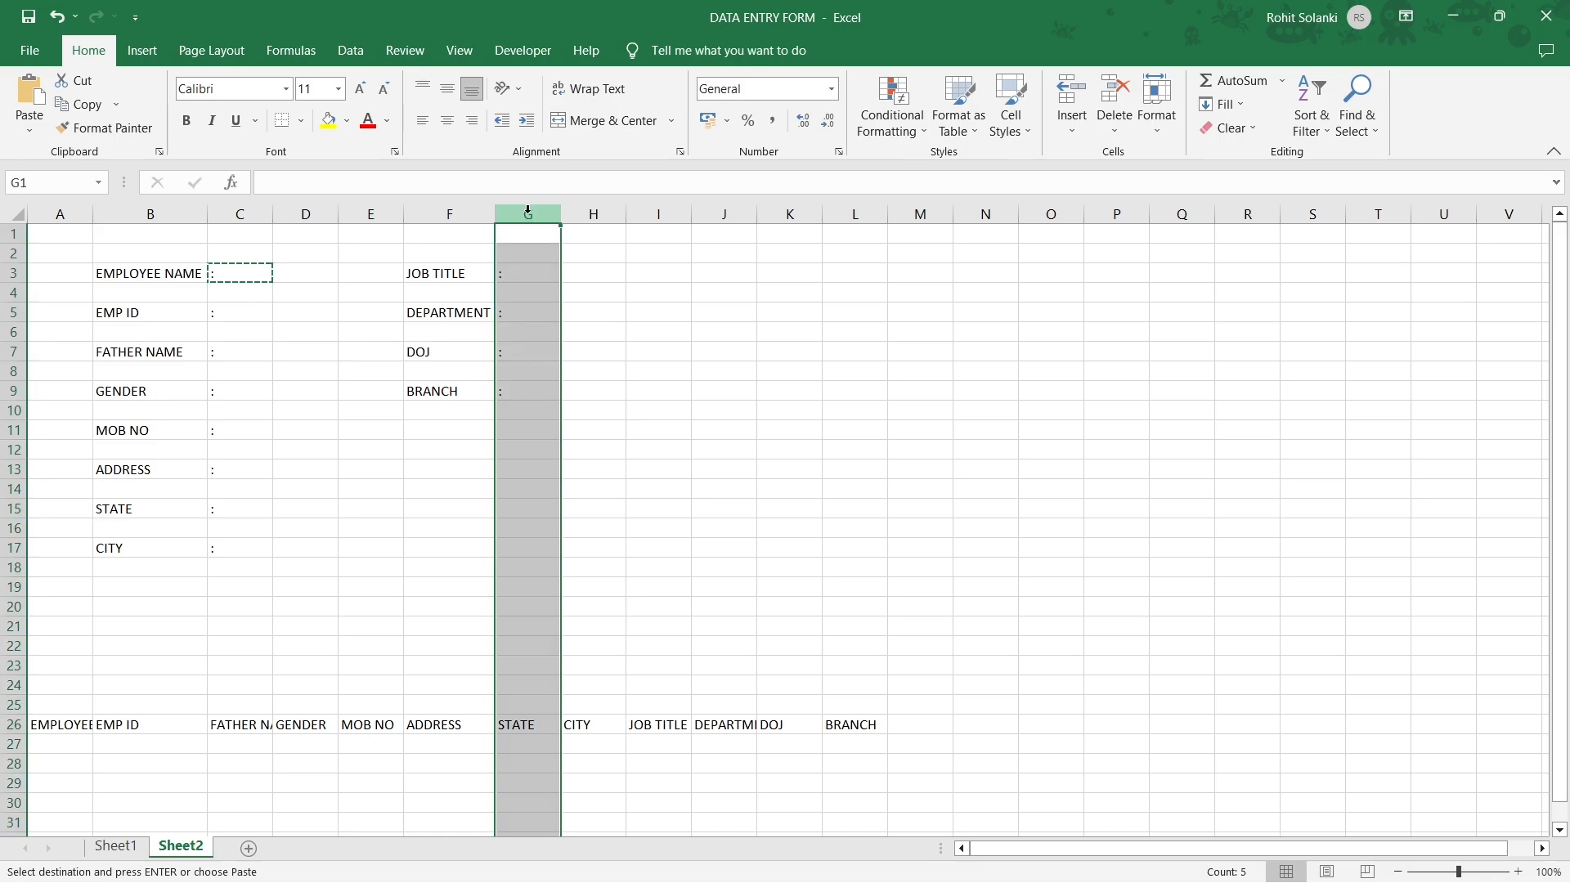
left_click(244, 213, "ctrl")
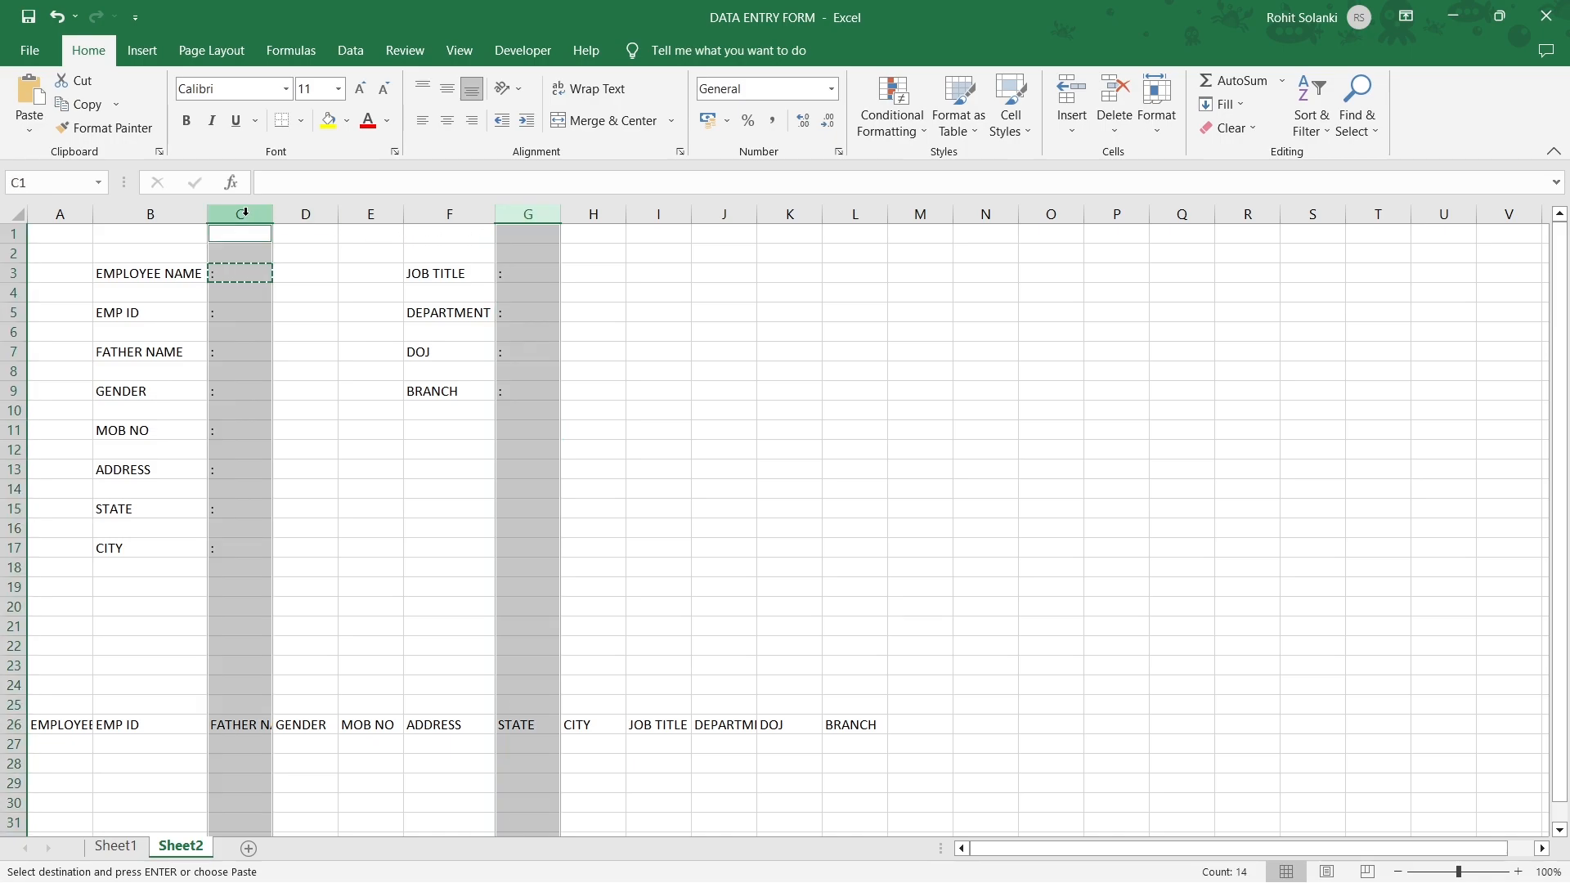
left_click(446, 121)
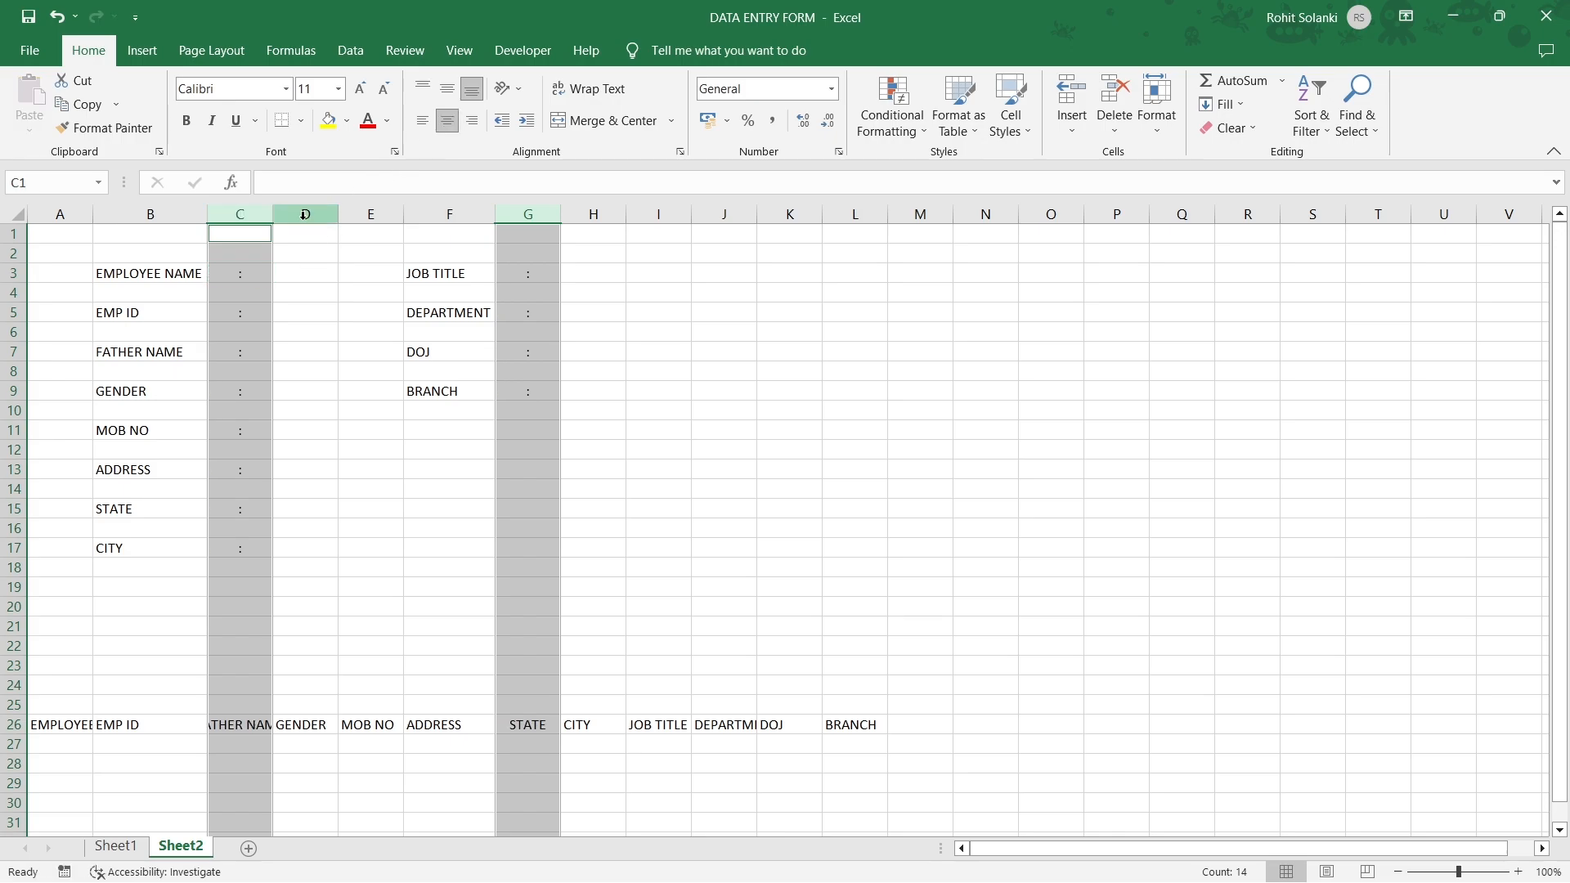
Narrow column C to a slim width and select the whole form block.
left_click_drag(272, 215, 216, 218)
left_click(148, 273)
left_click_drag(142, 271, 480, 545)
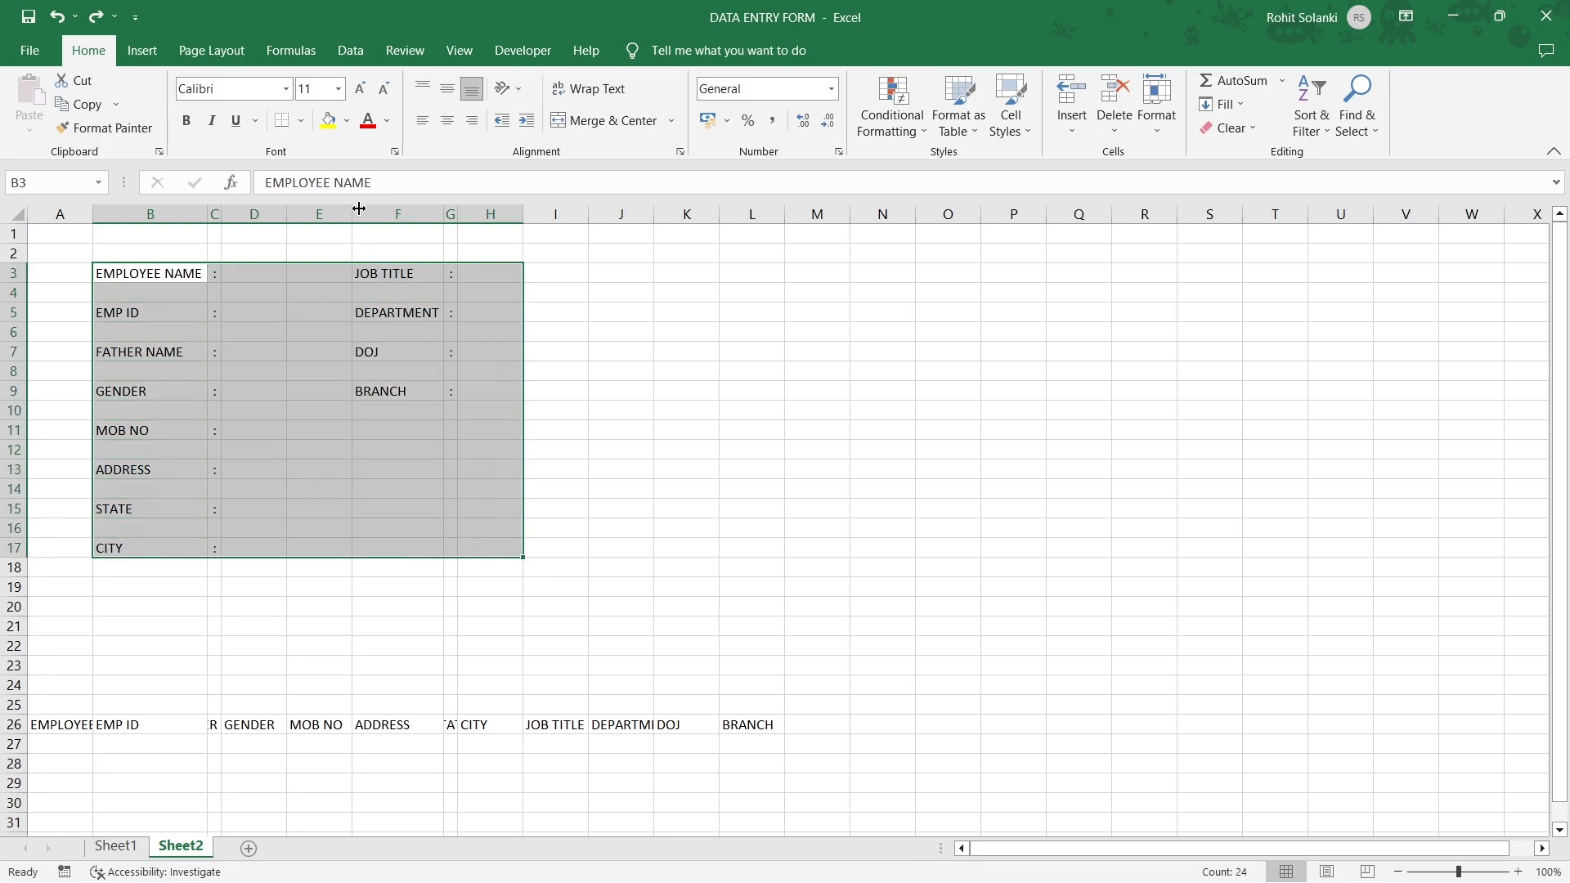
Make the form labels bold at size 16 and autofit column B to the labels.
left_click(192, 129)
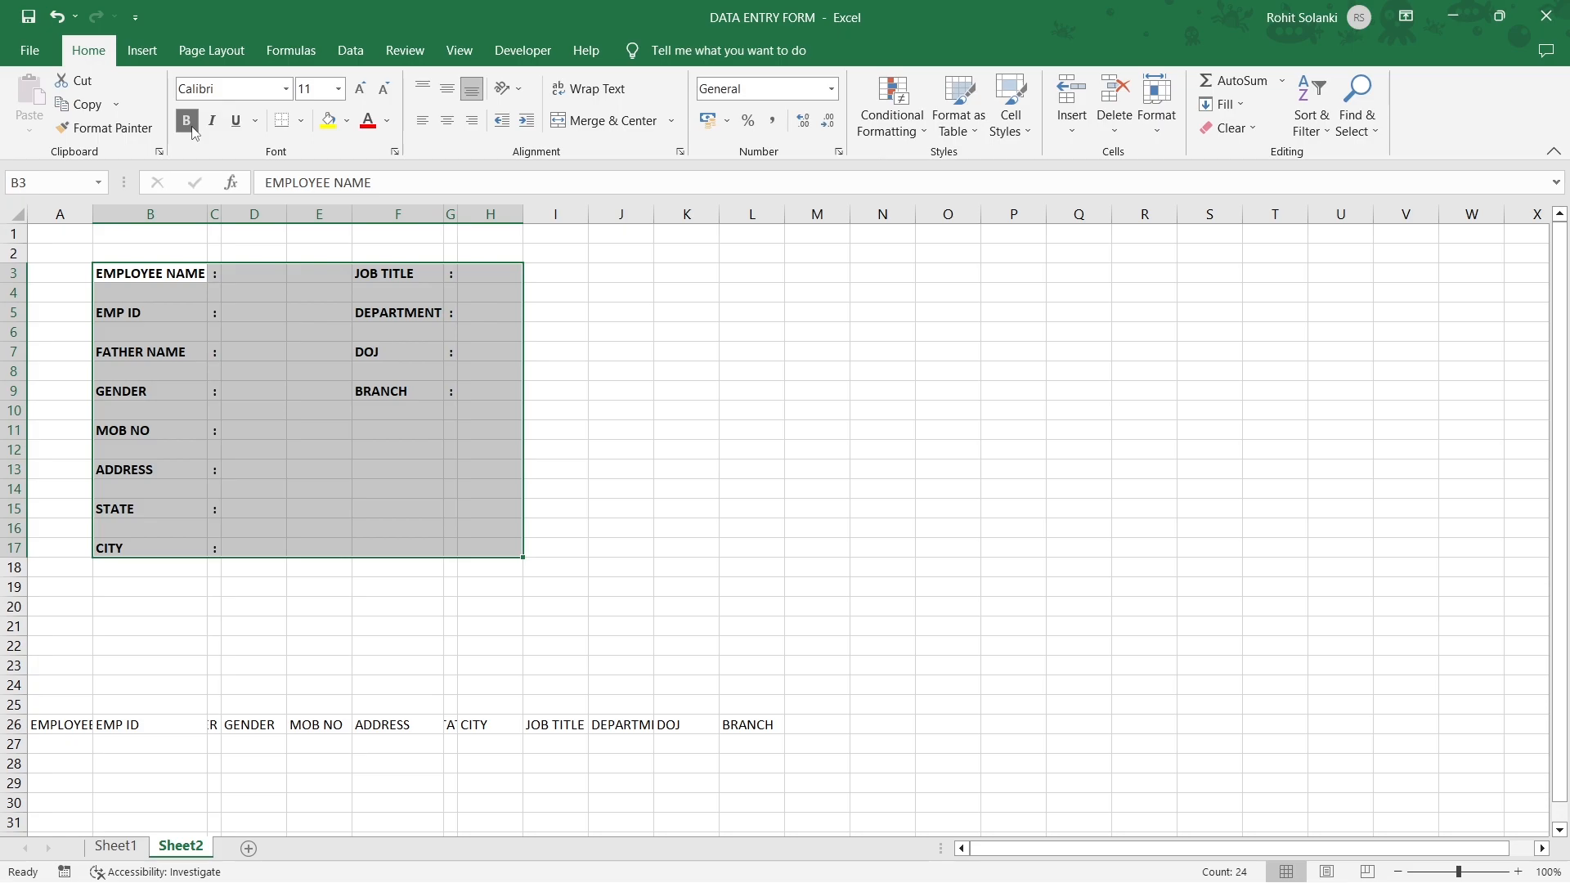
left_click(361, 90)
left_click(360, 90)
left_click(360, 91)
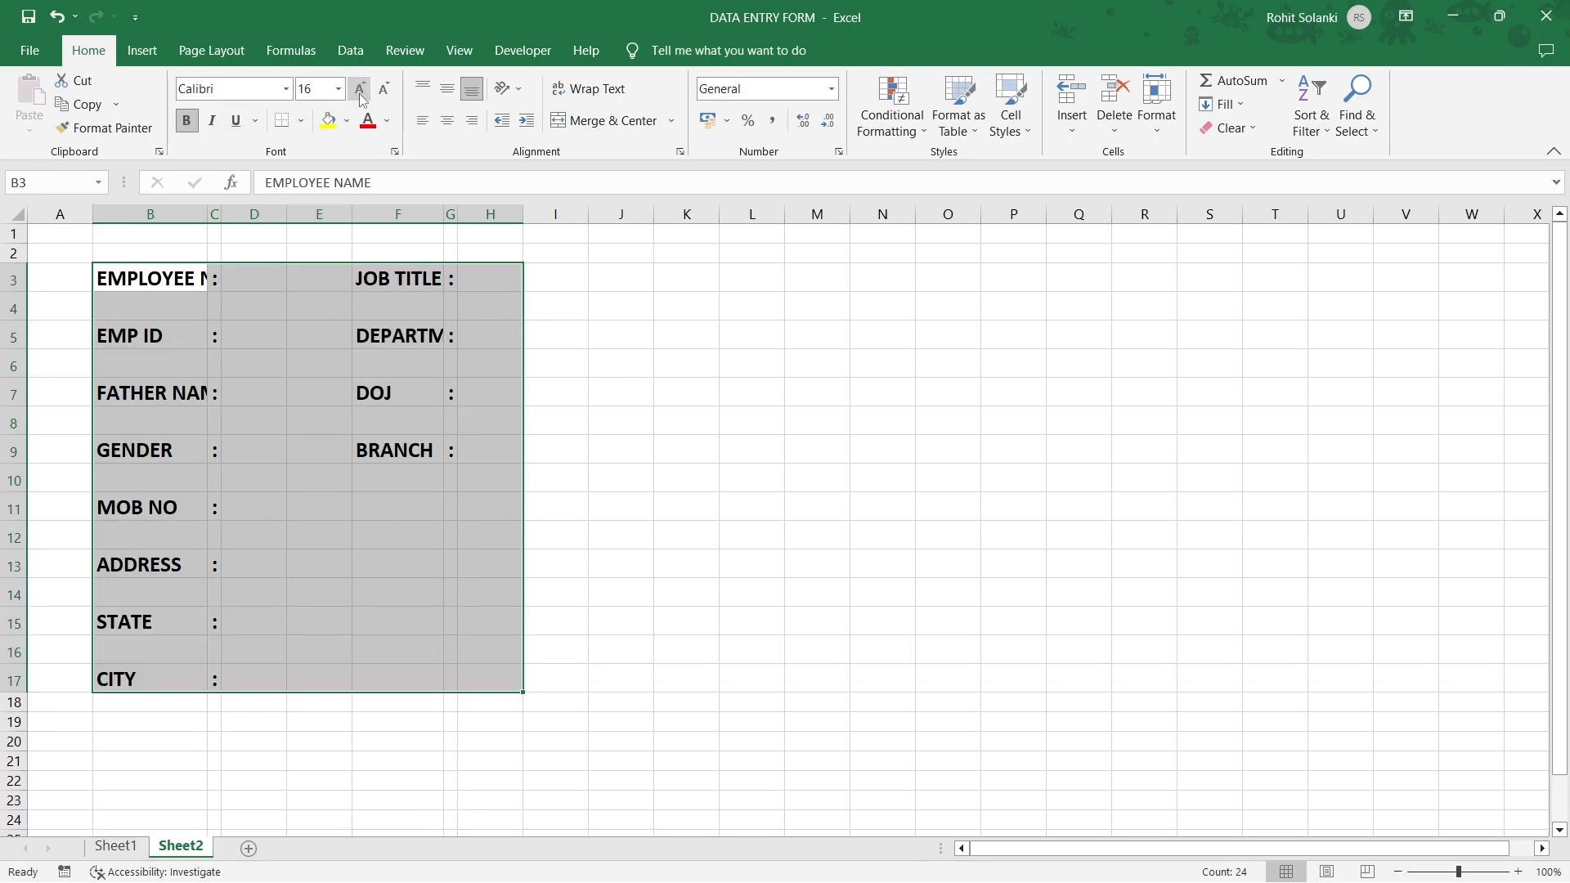
double_click(206, 214)
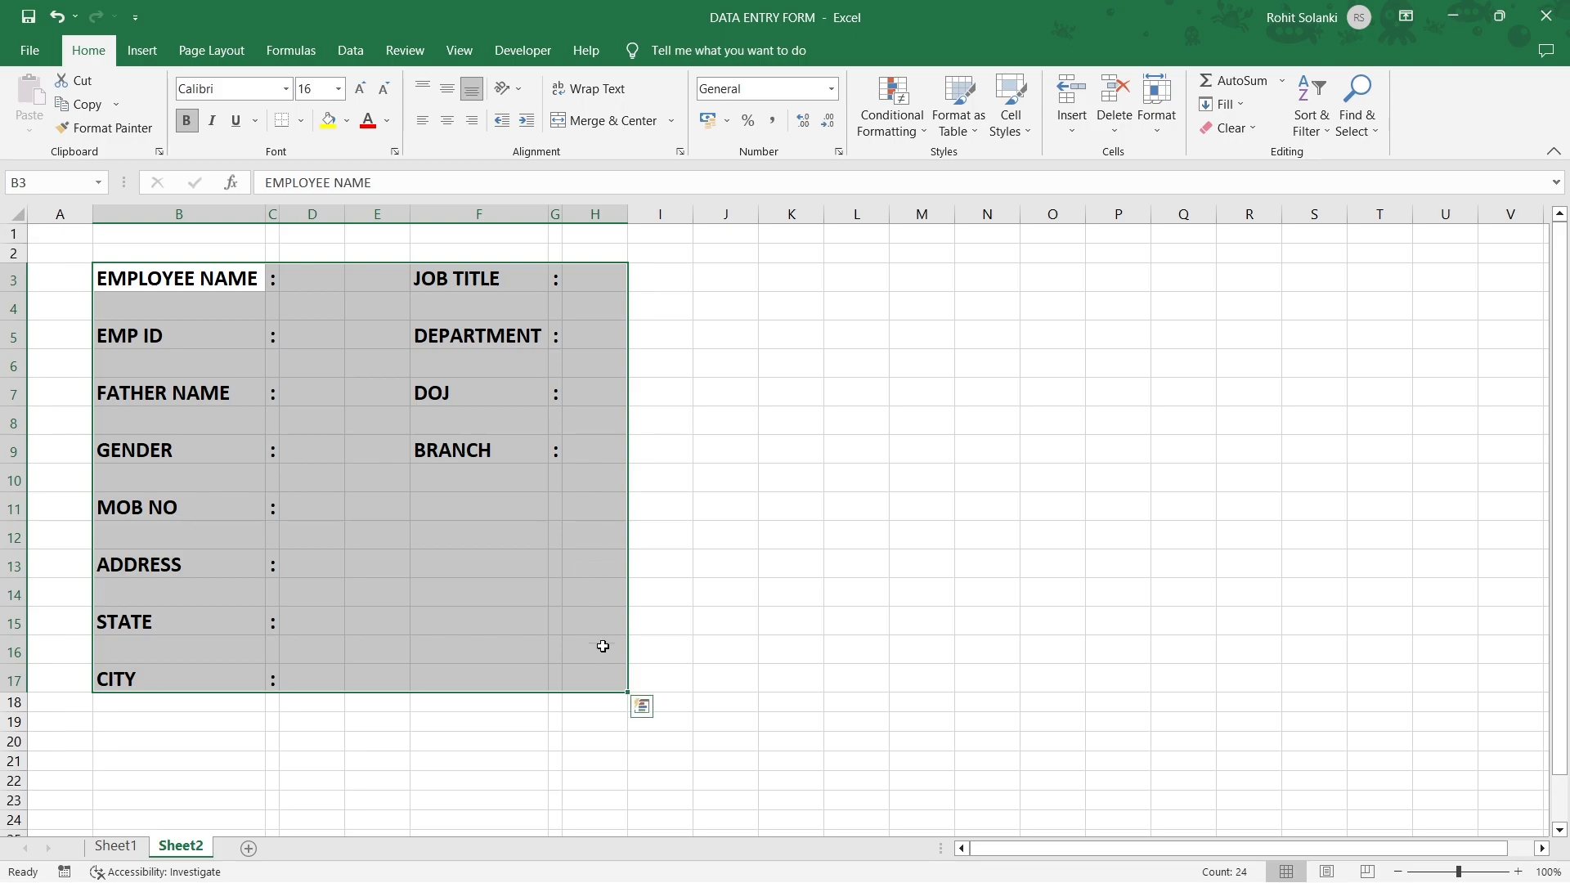
left_click(583, 677)
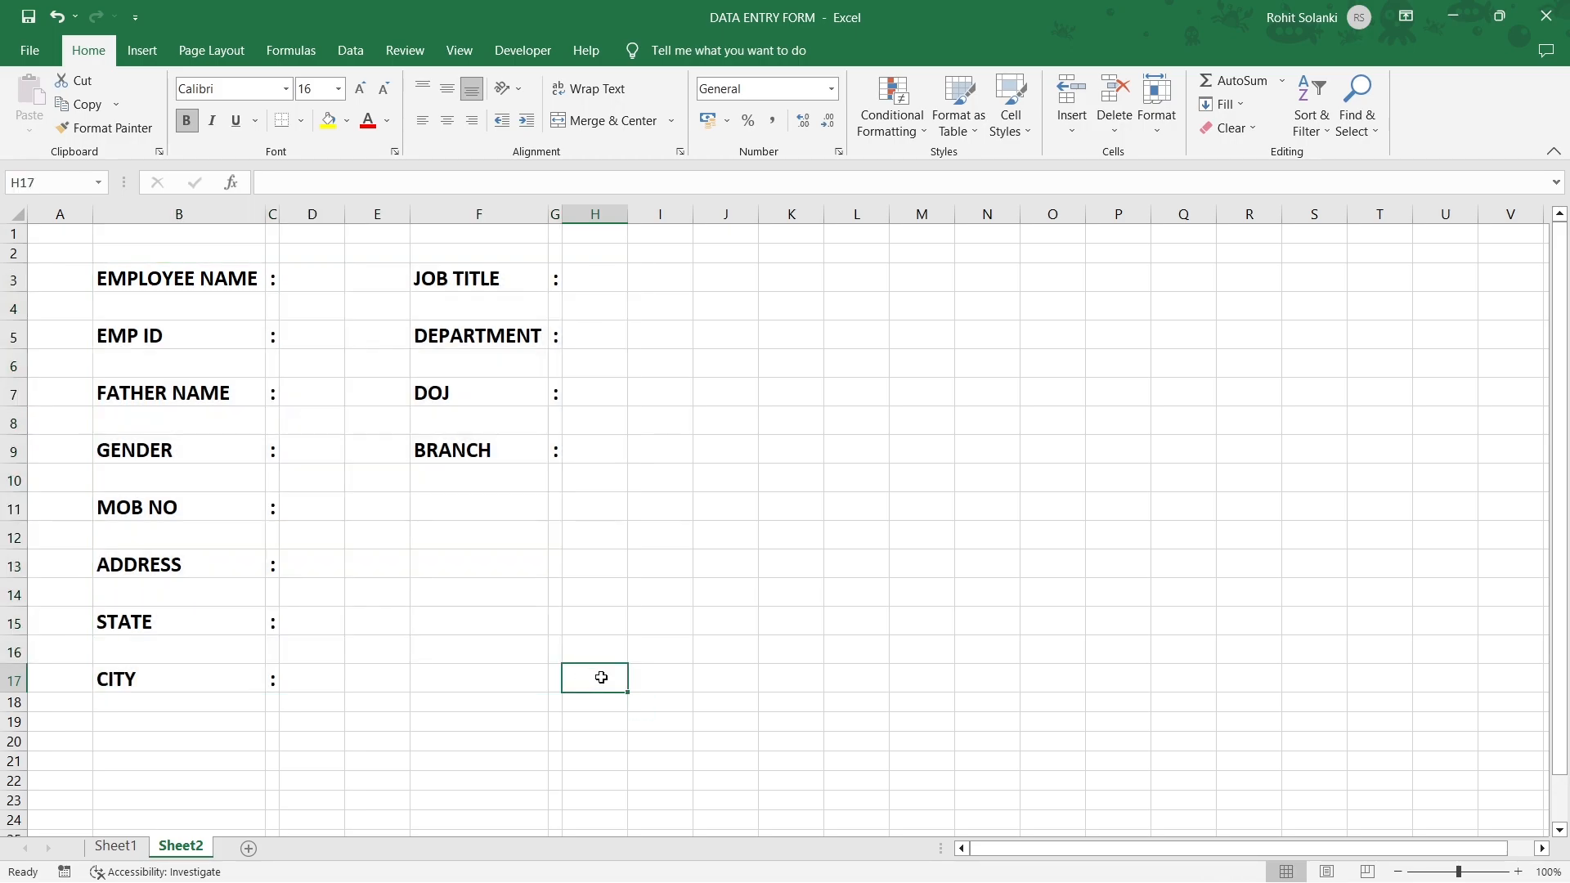
Widen columns D and H together into broad entry fields.
left_click(312, 215)
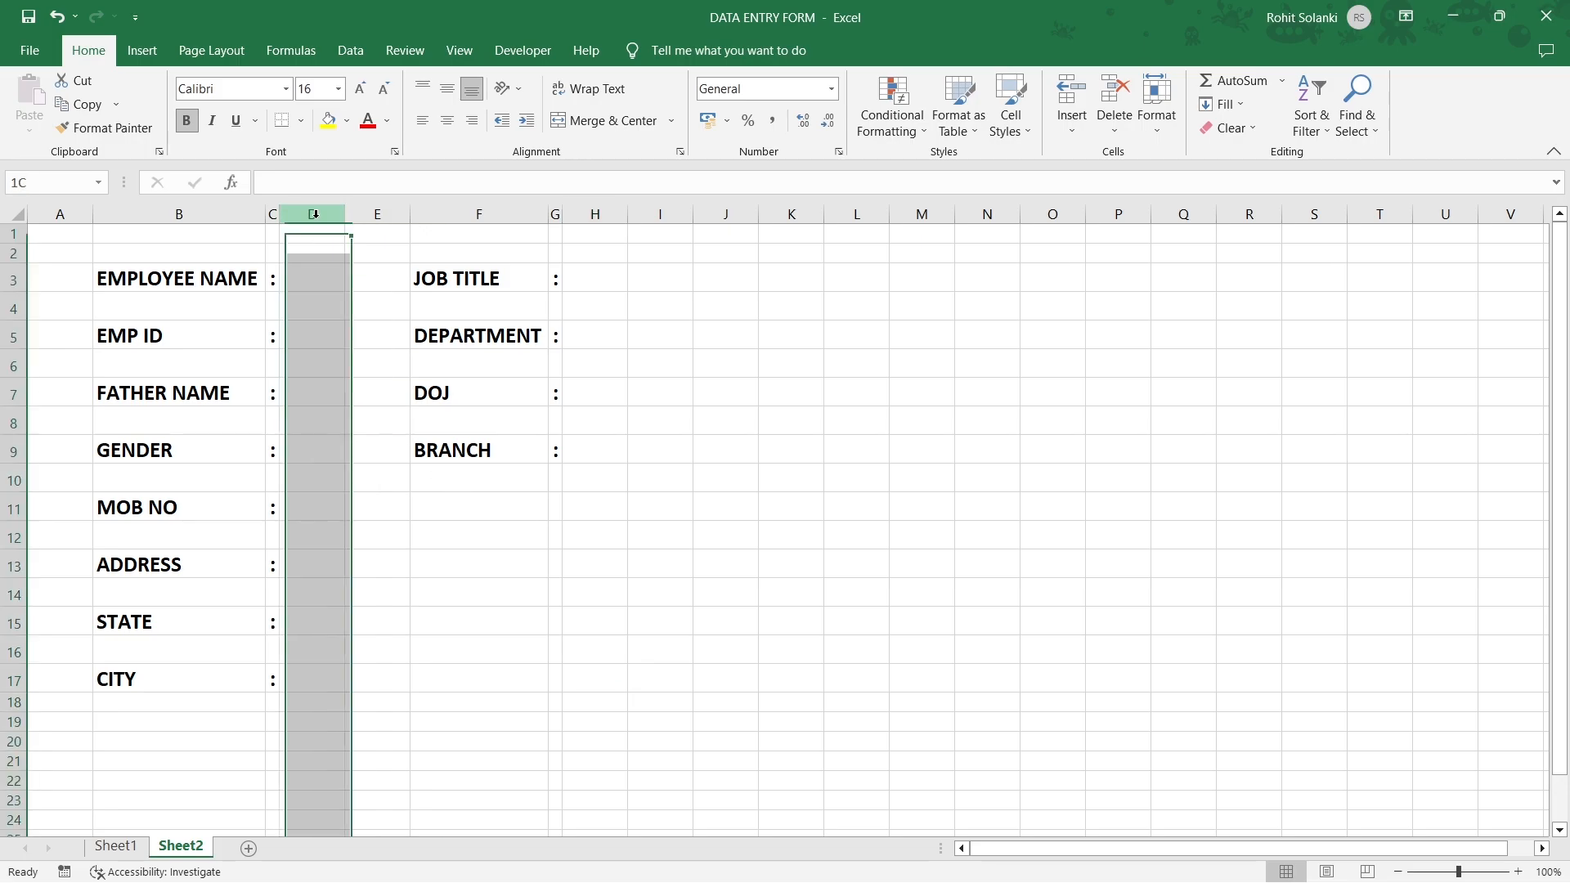
left_click(596, 214, "ctrl")
left_click_drag(346, 214, 497, 214)
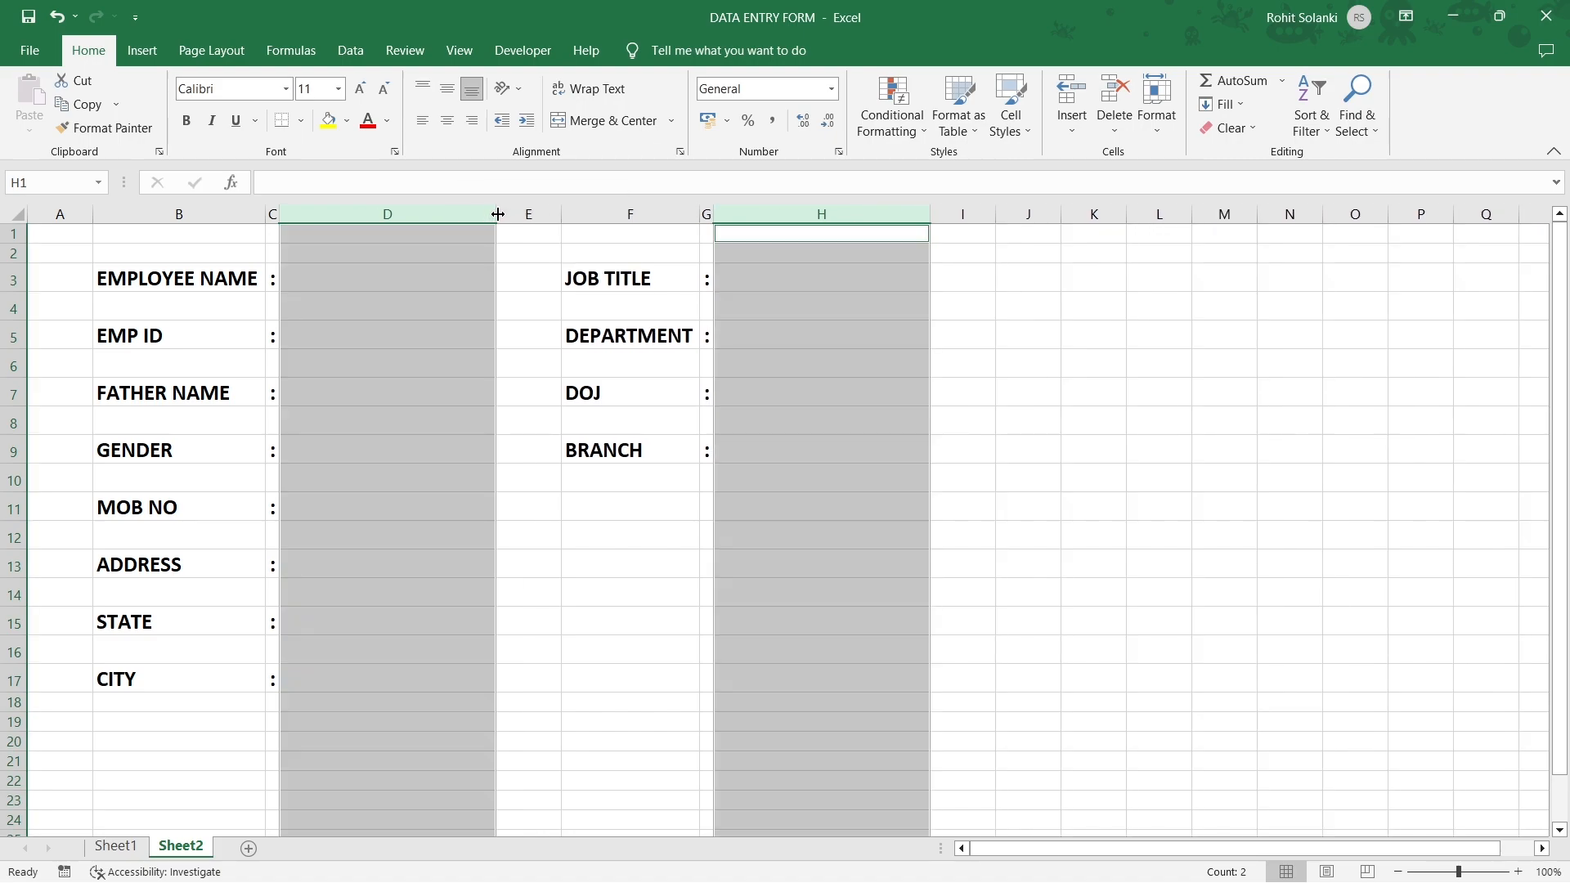
Select the entry cells D3, D5, D7, D11, D13, D15, D17, H3, H5, H7 and H9.
left_click(390, 277)
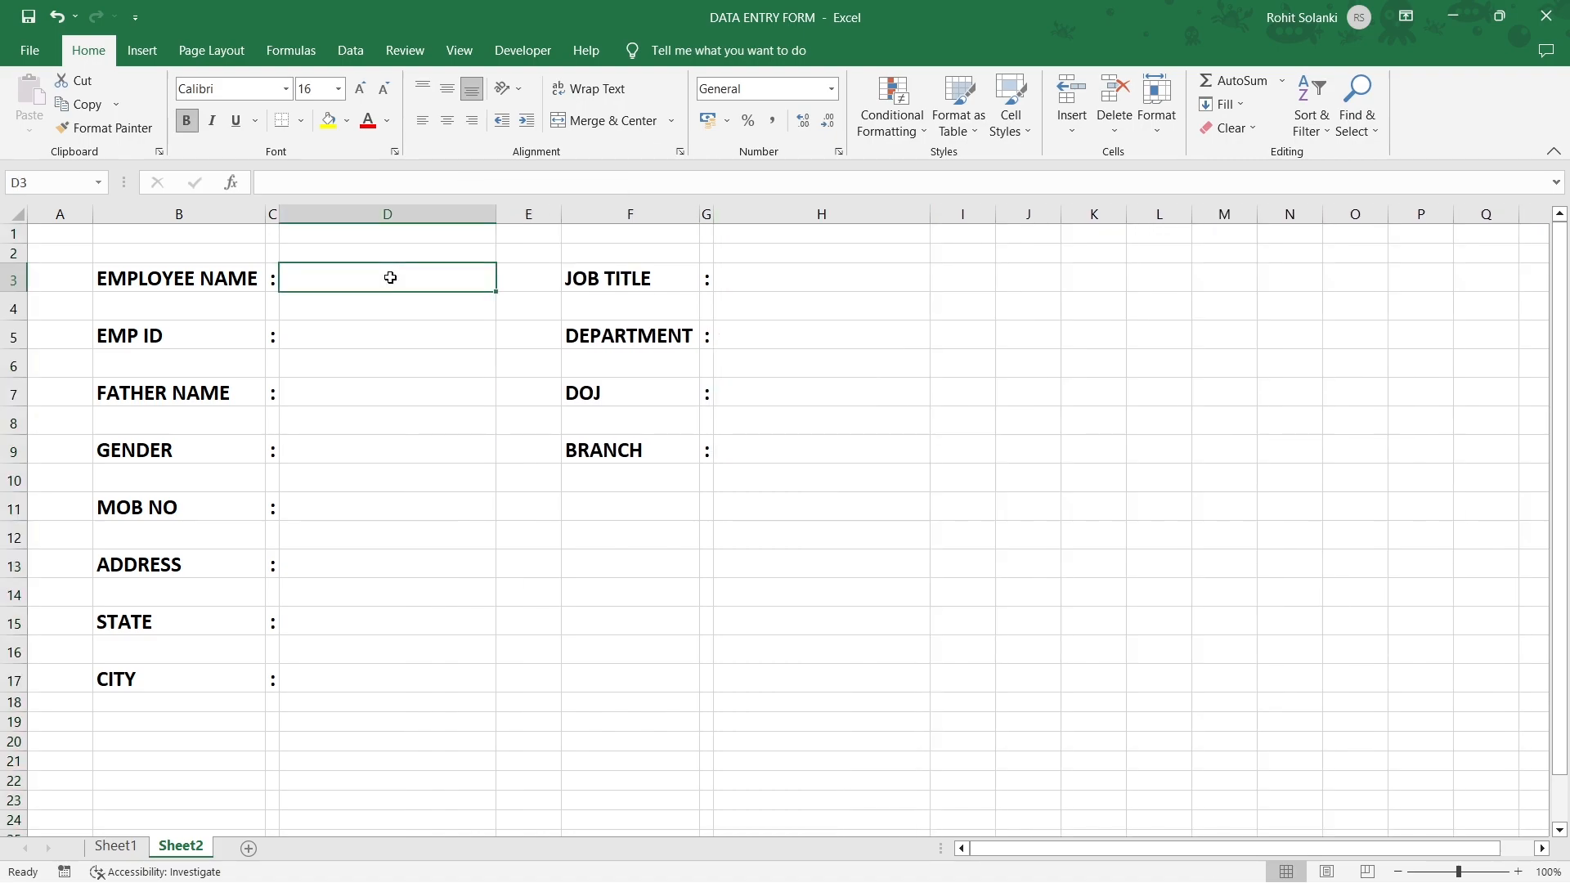
left_click(382, 340, "ctrl")
left_click(383, 398, "ctrl")
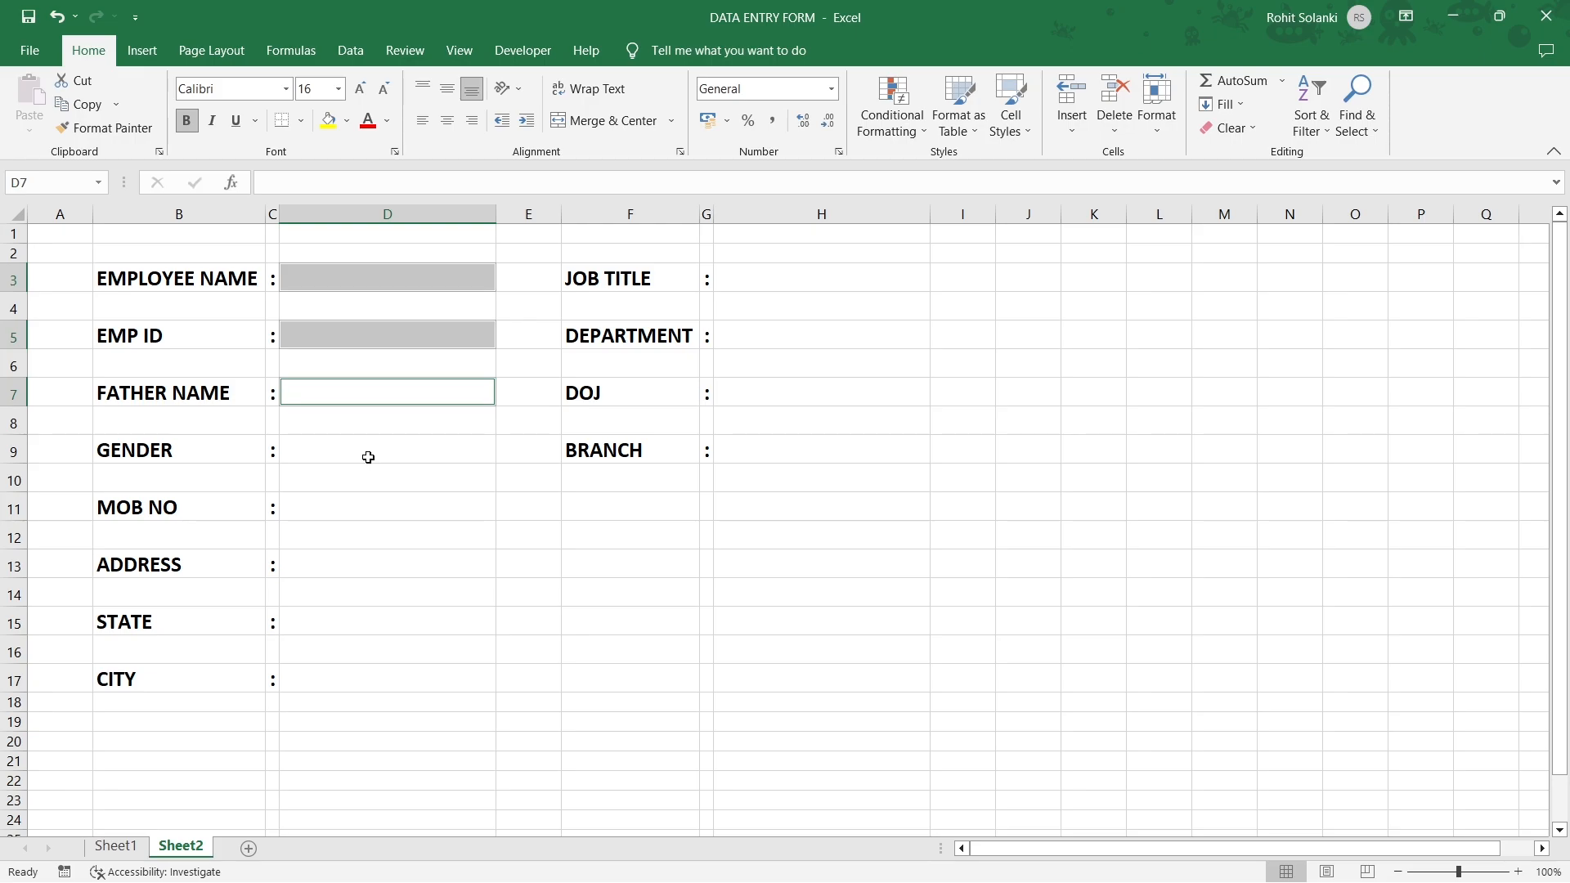
left_click(326, 507, "ctrl")
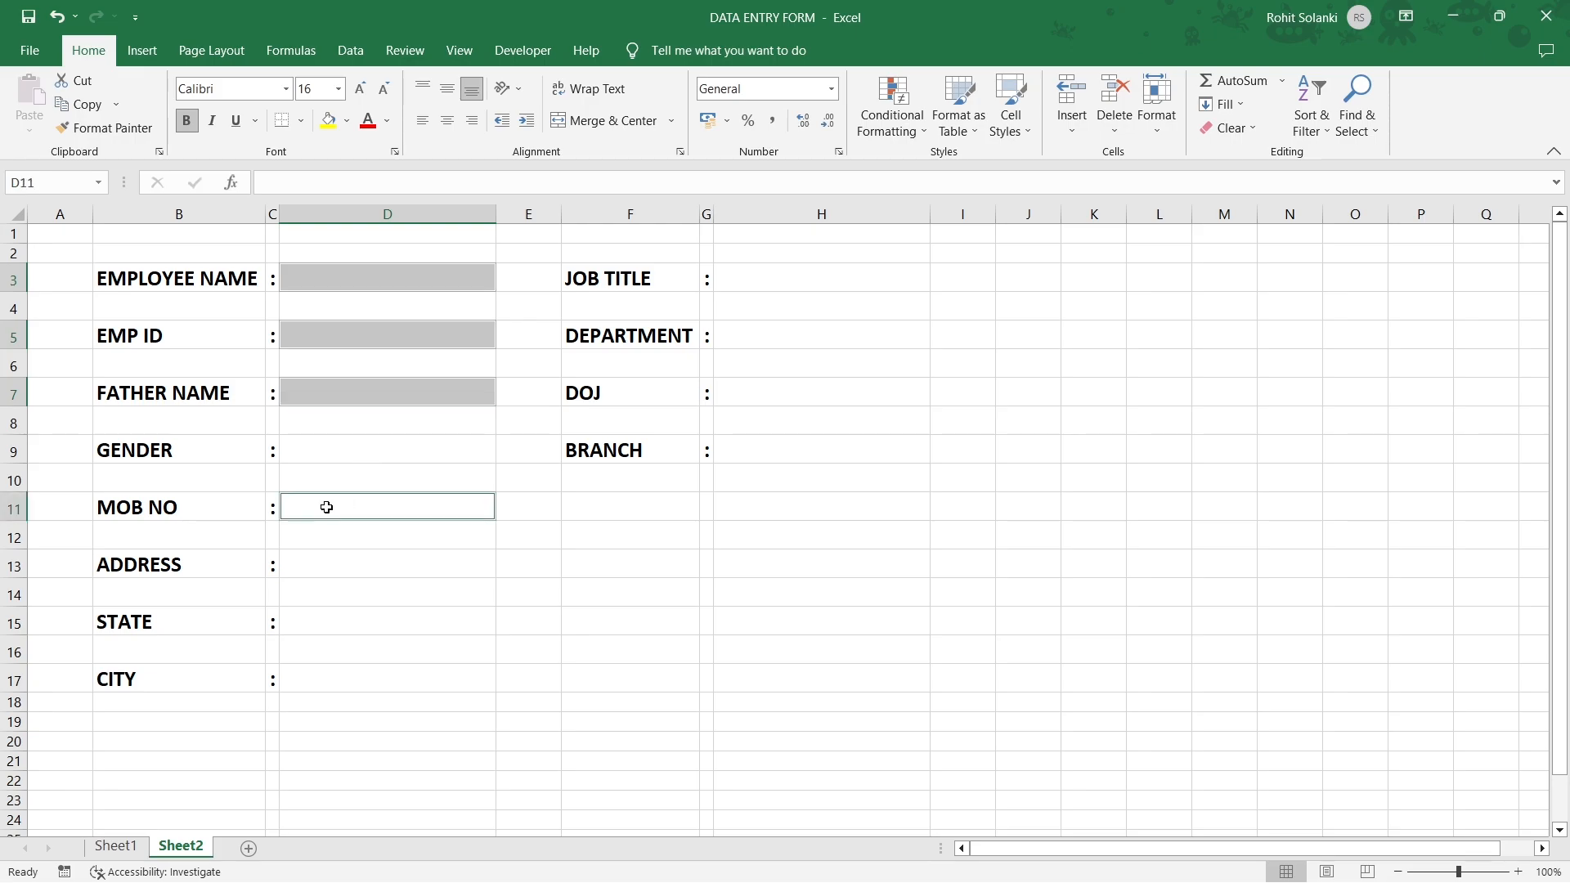
left_click(327, 562, "ctrl")
left_click(326, 617, "ctrl")
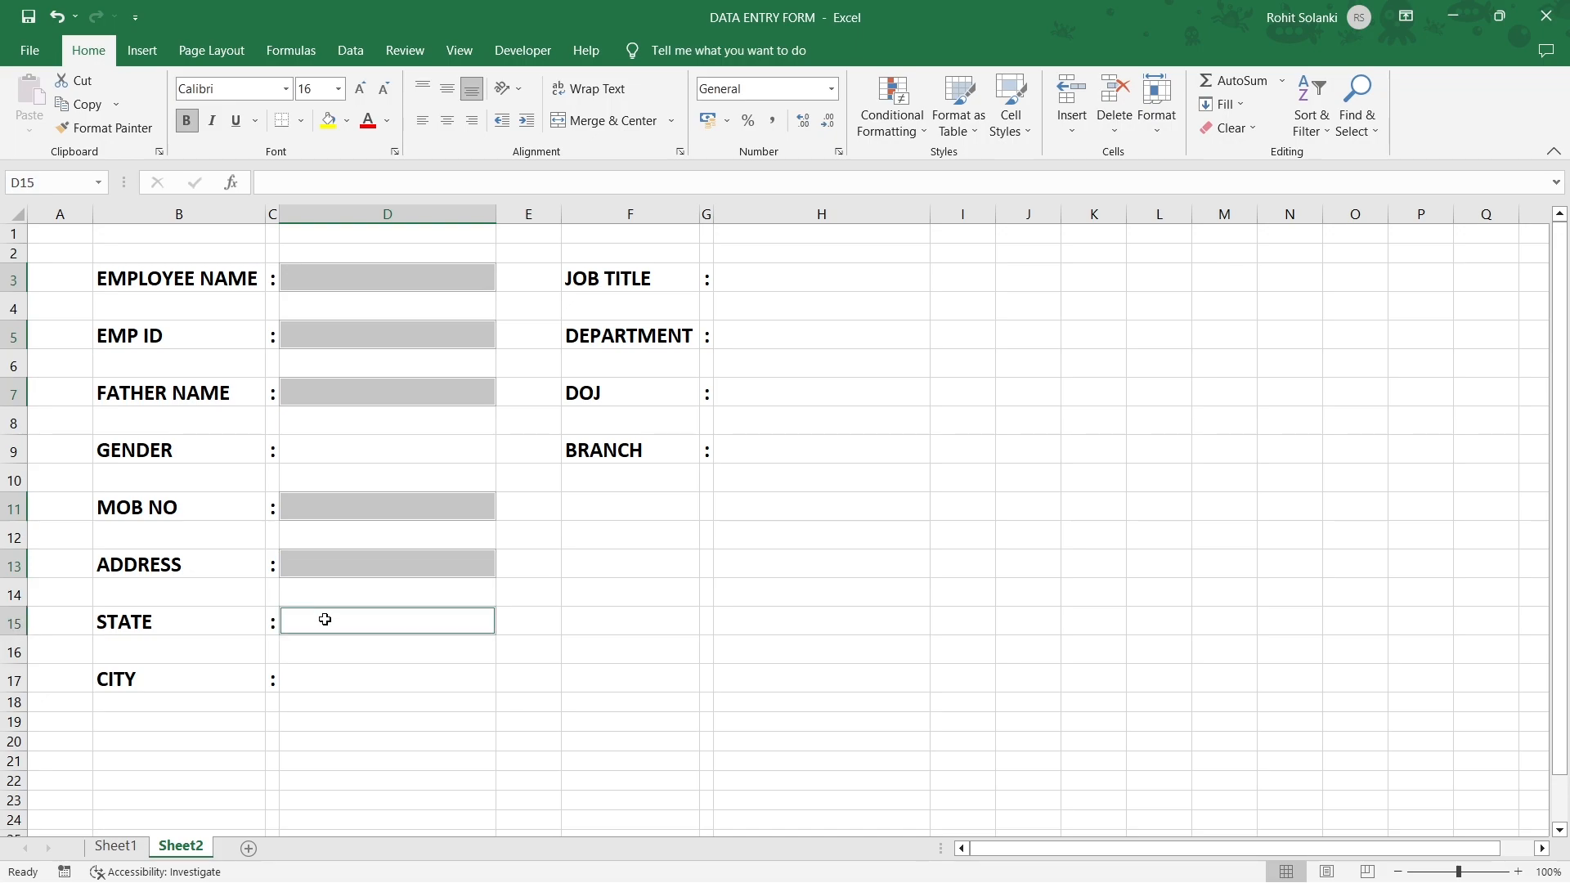
left_click(334, 678, "ctrl")
left_click(760, 280, "ctrl")
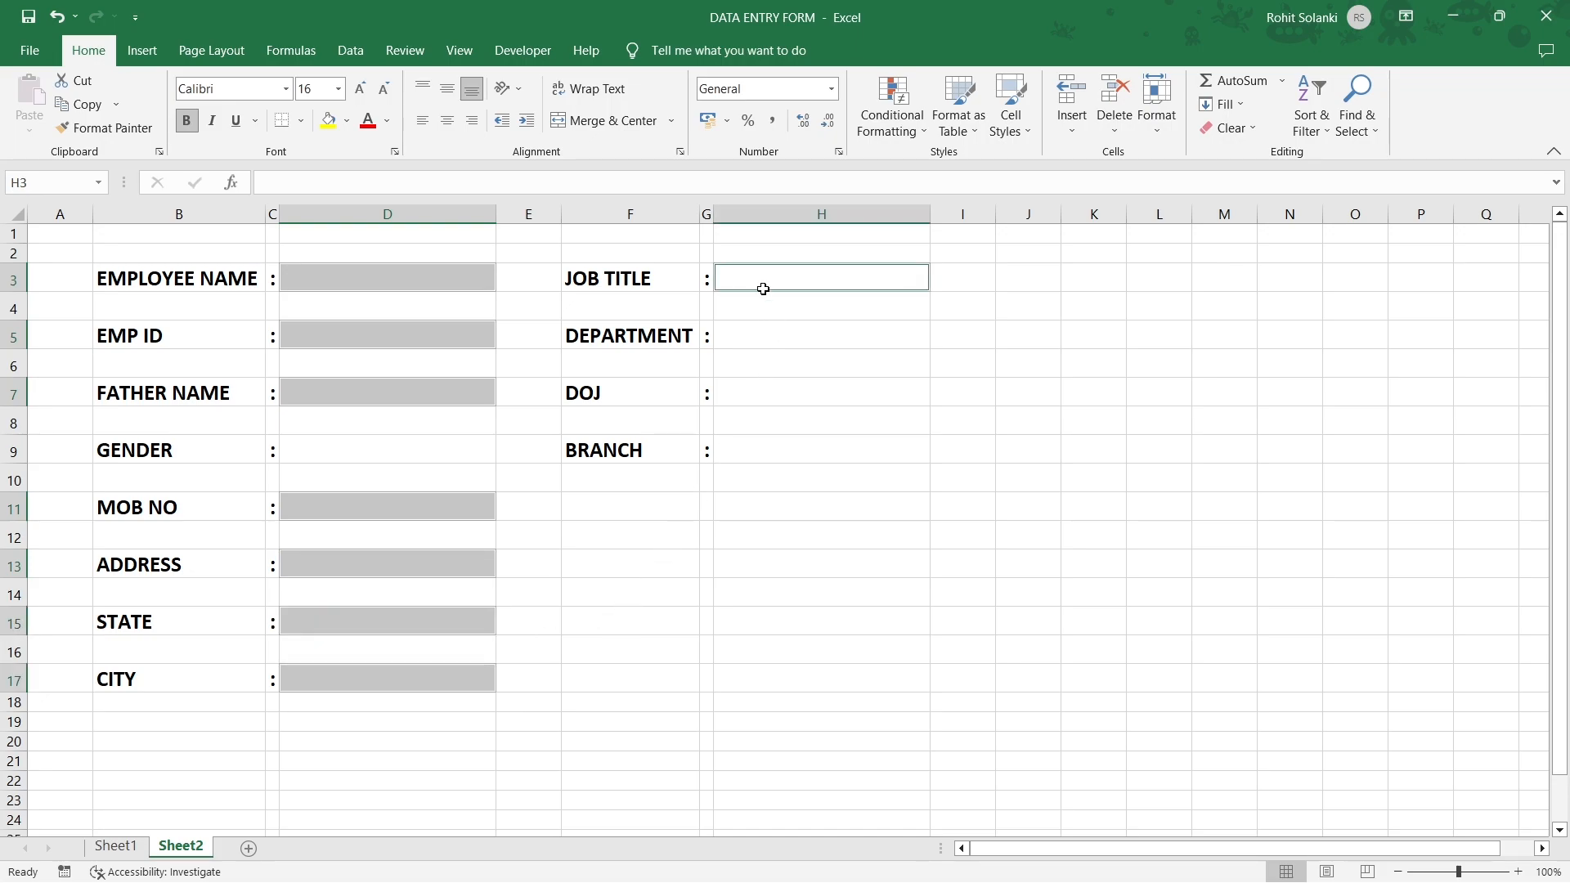
left_click(740, 337, "ctrl")
left_click(748, 391, "ctrl")
left_click(749, 449, "ctrl")
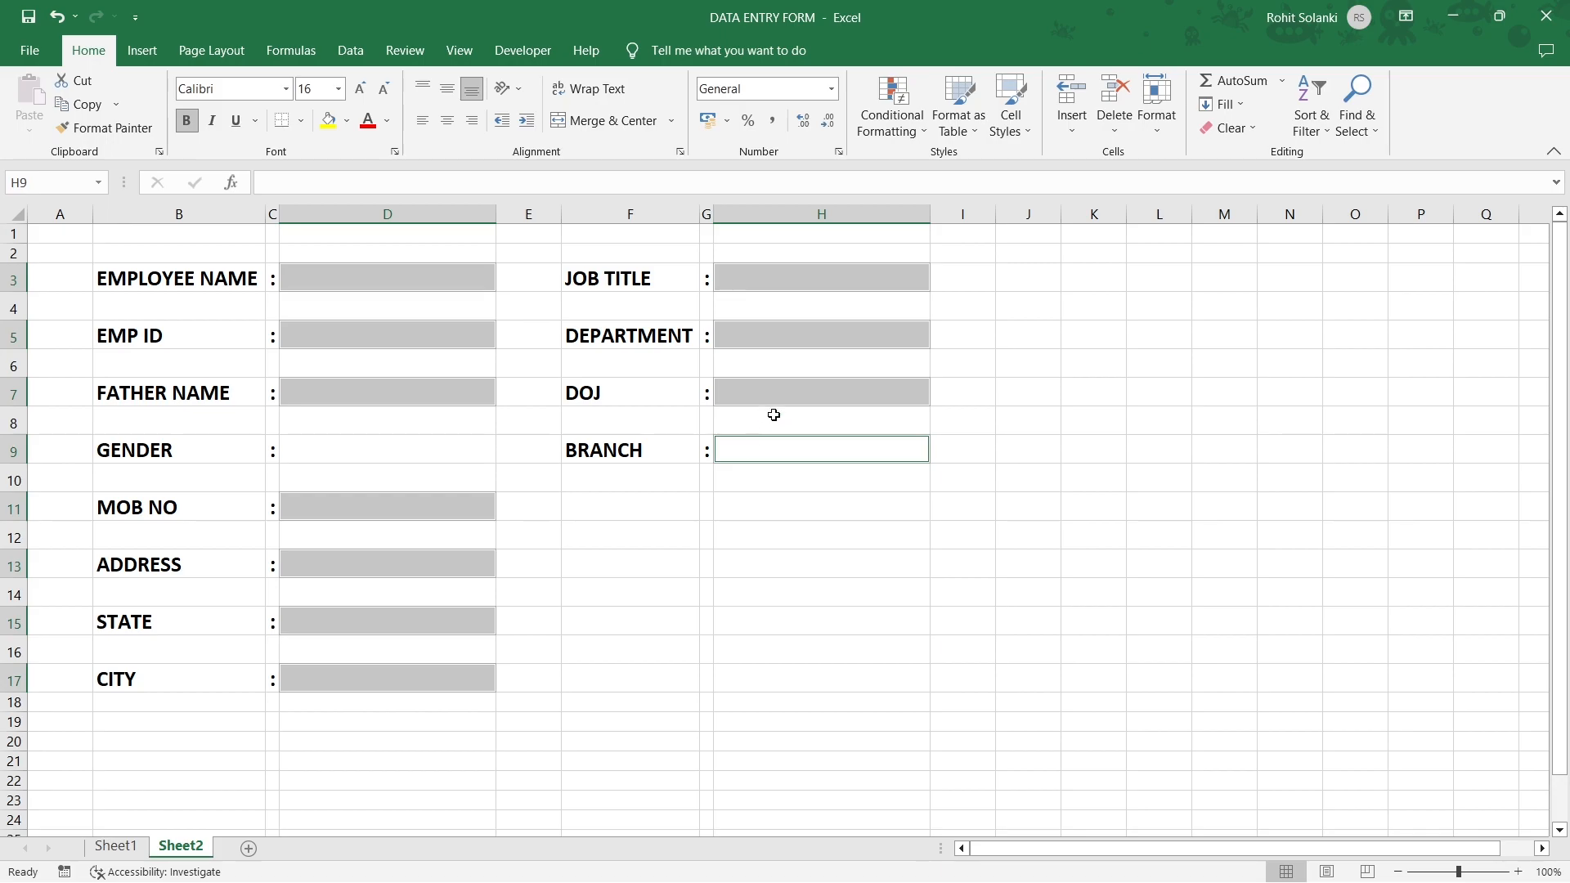
left_click(875, 133)
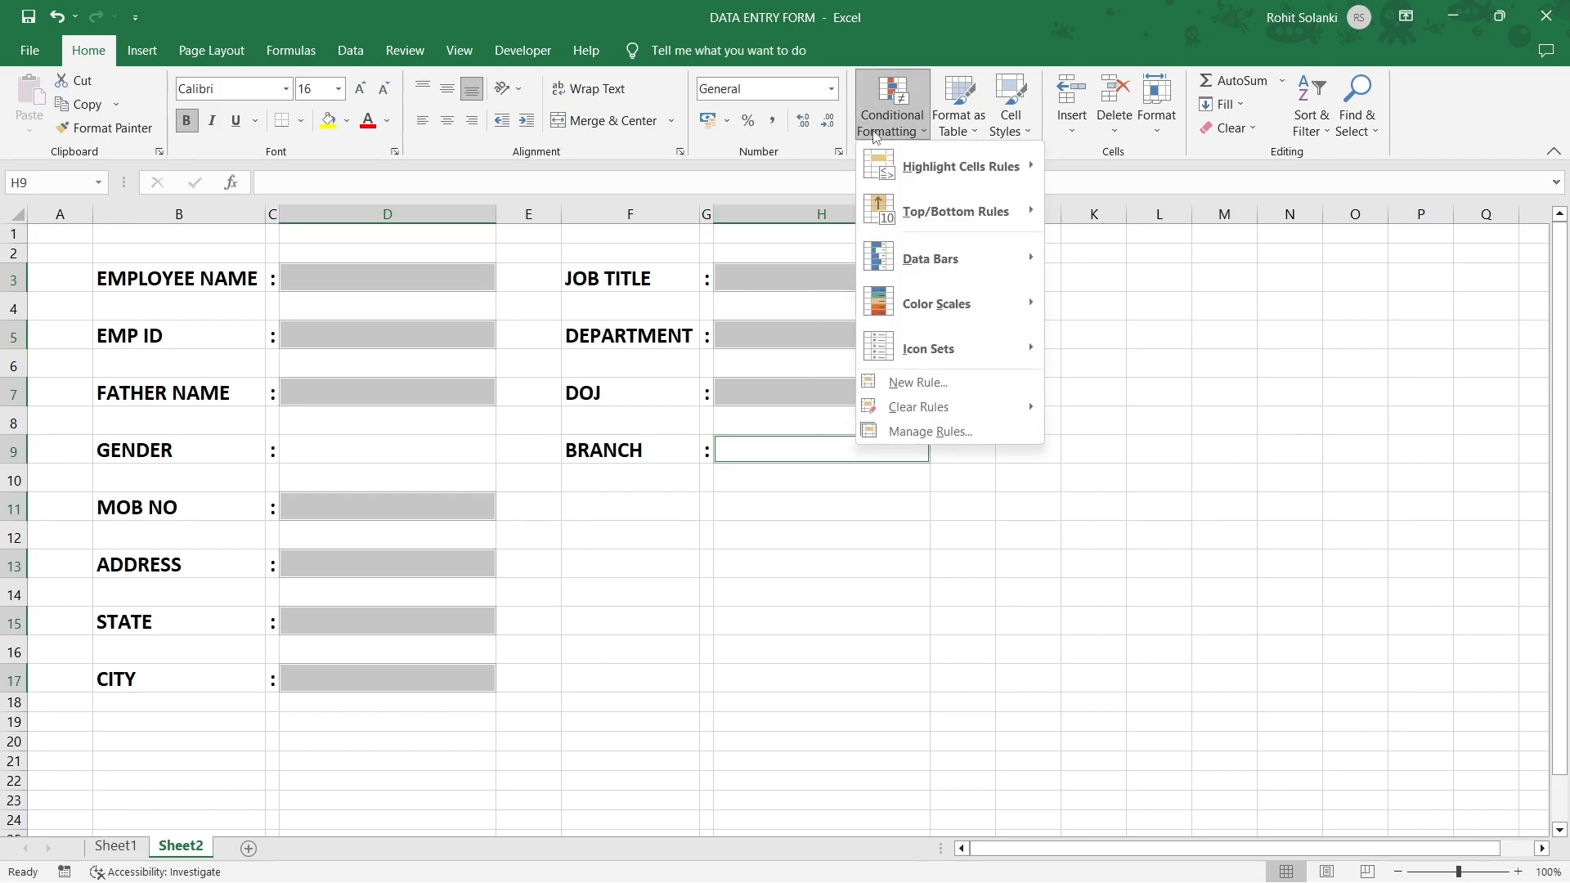
Add a conditional formatting rule that fills Blanks in the entry cells orange.
left_click(884, 383)
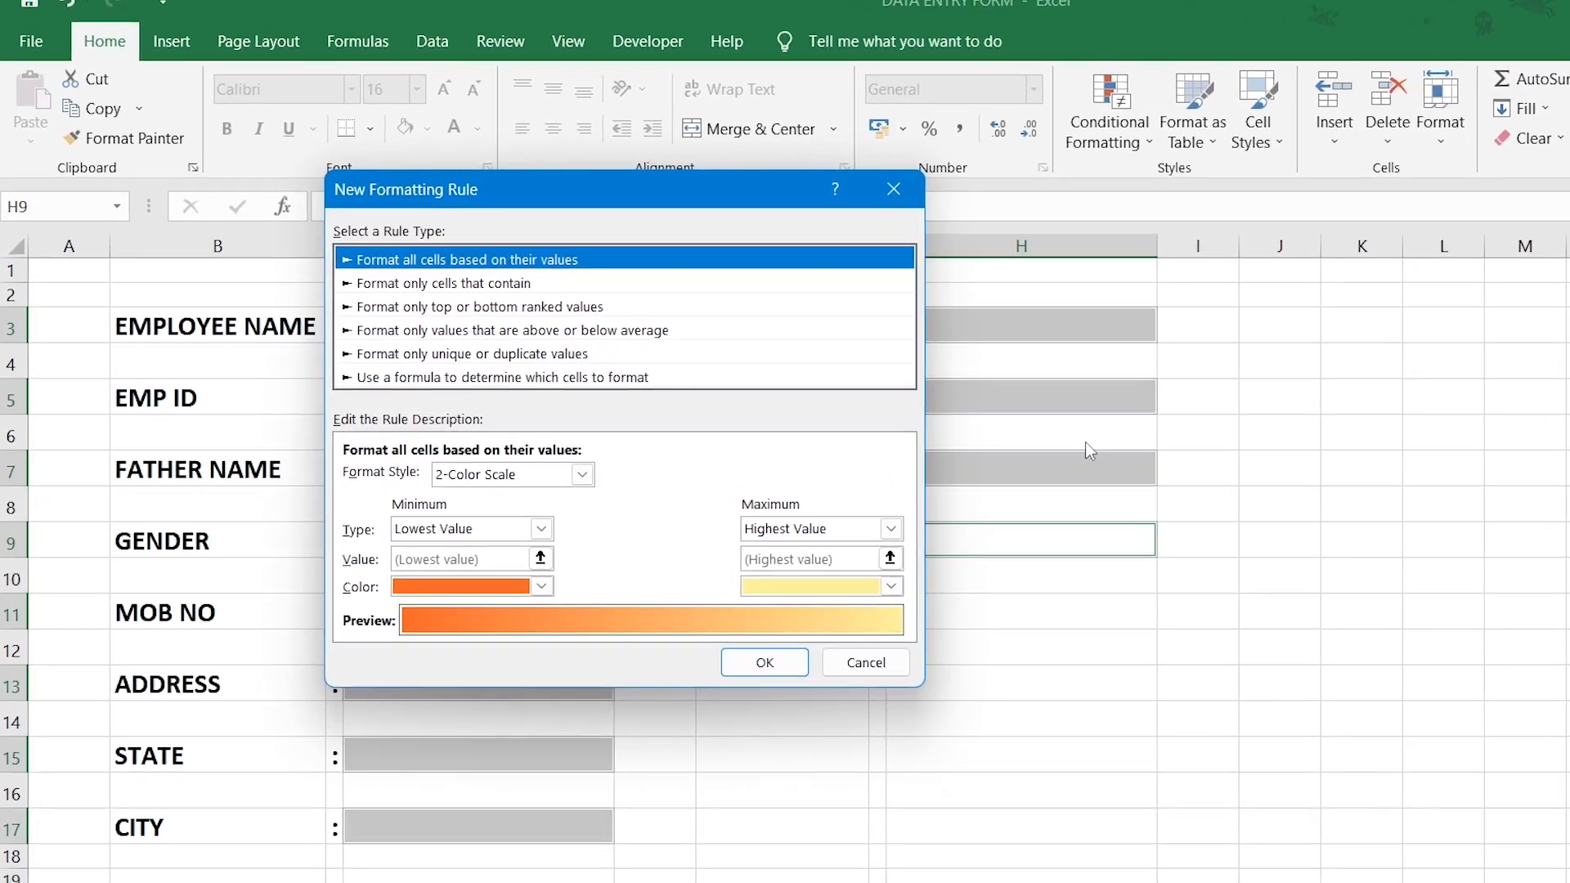
left_click(543, 284)
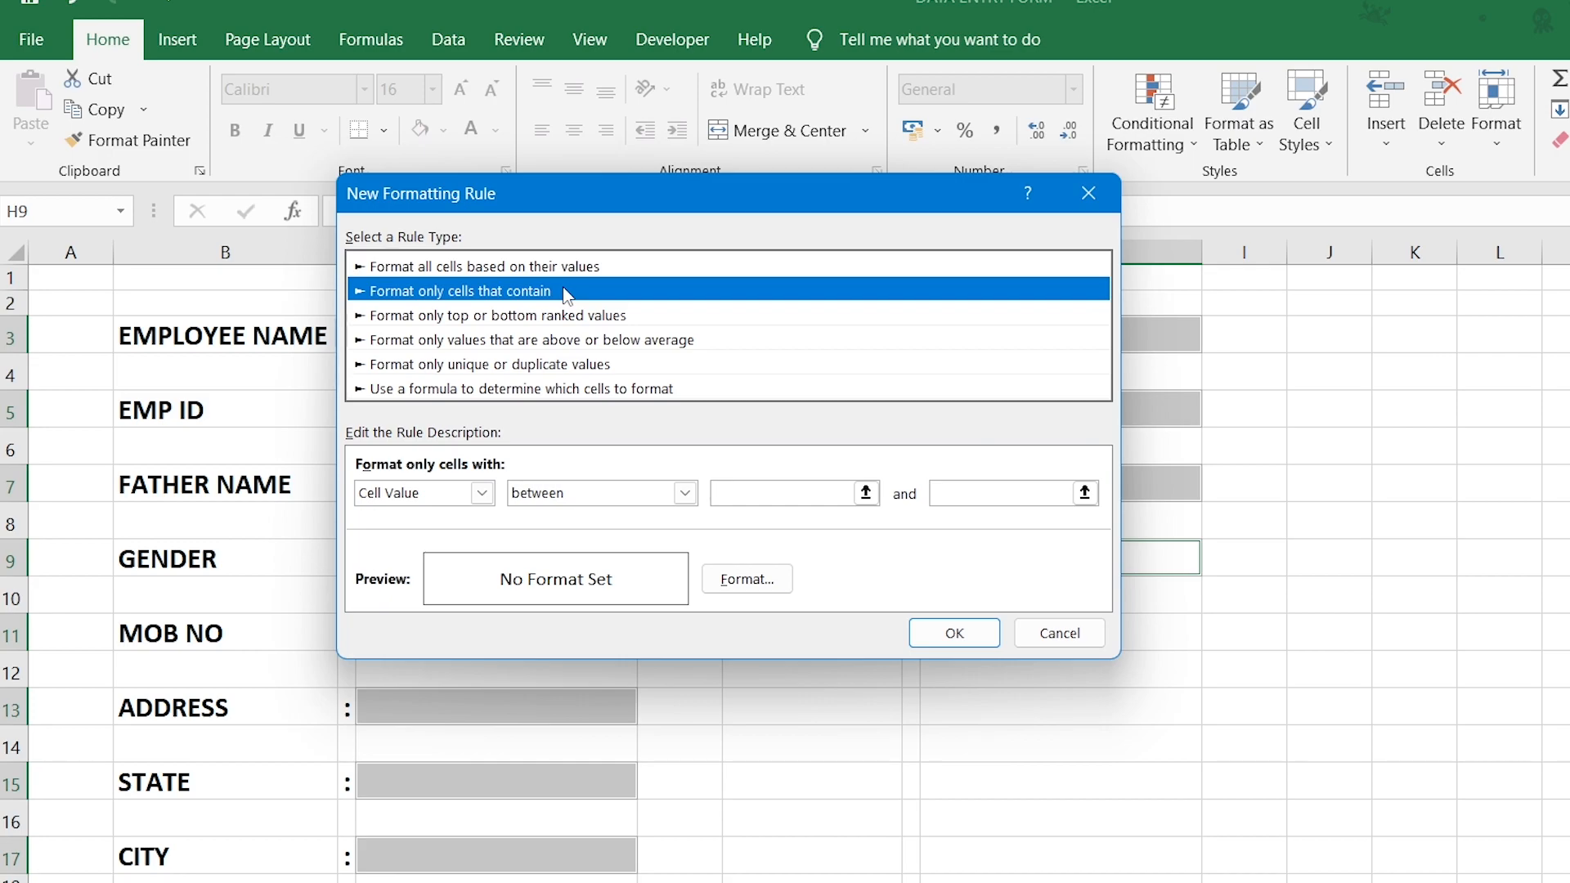
left_click(484, 494)
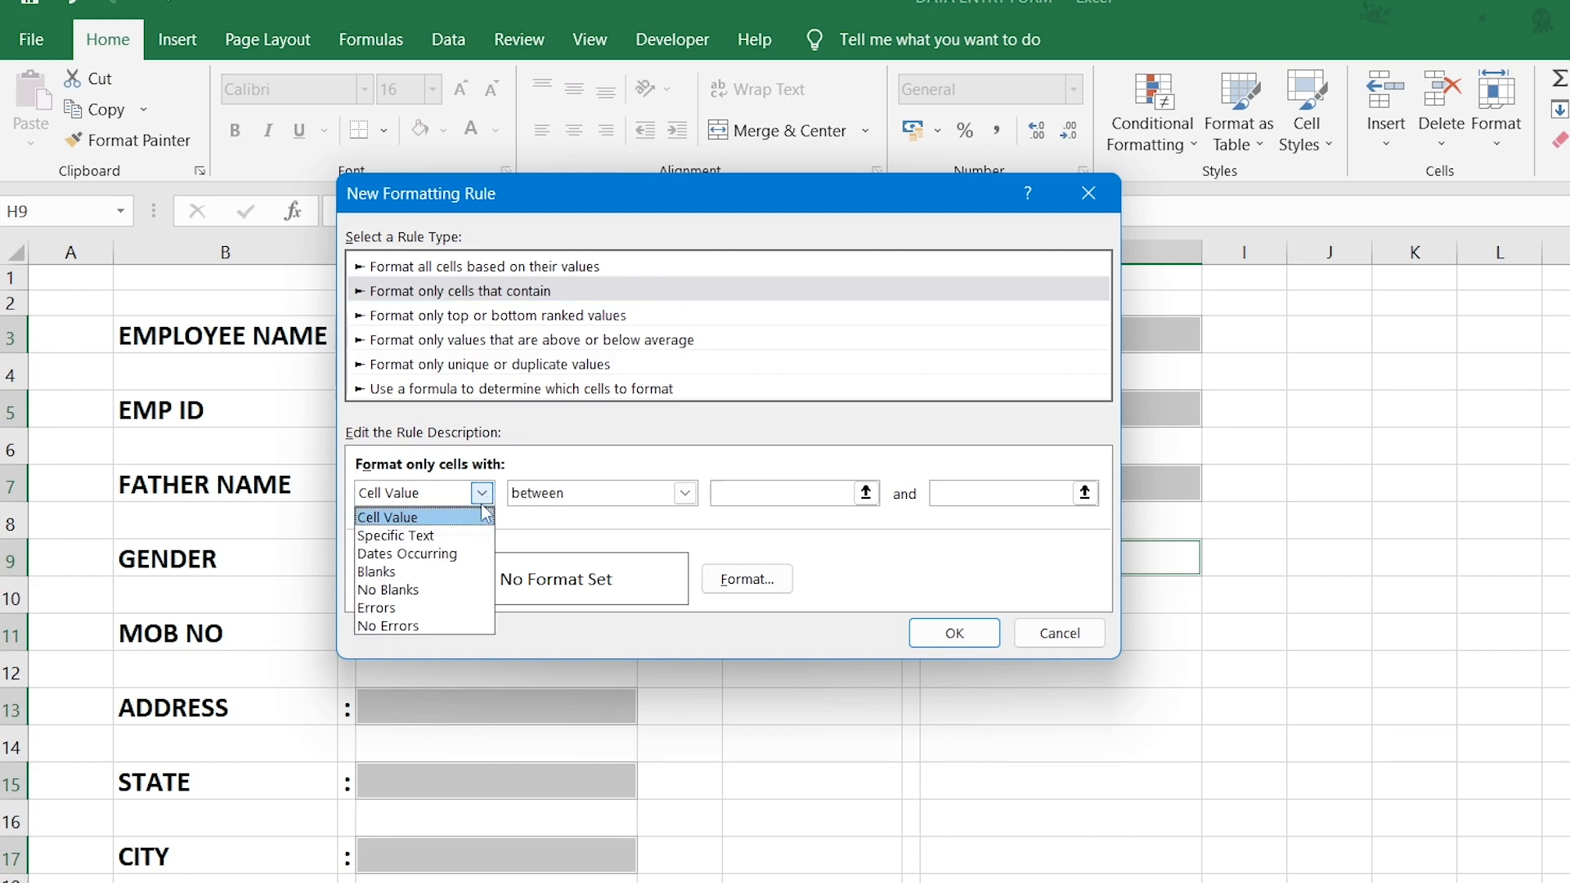
left_click(434, 571)
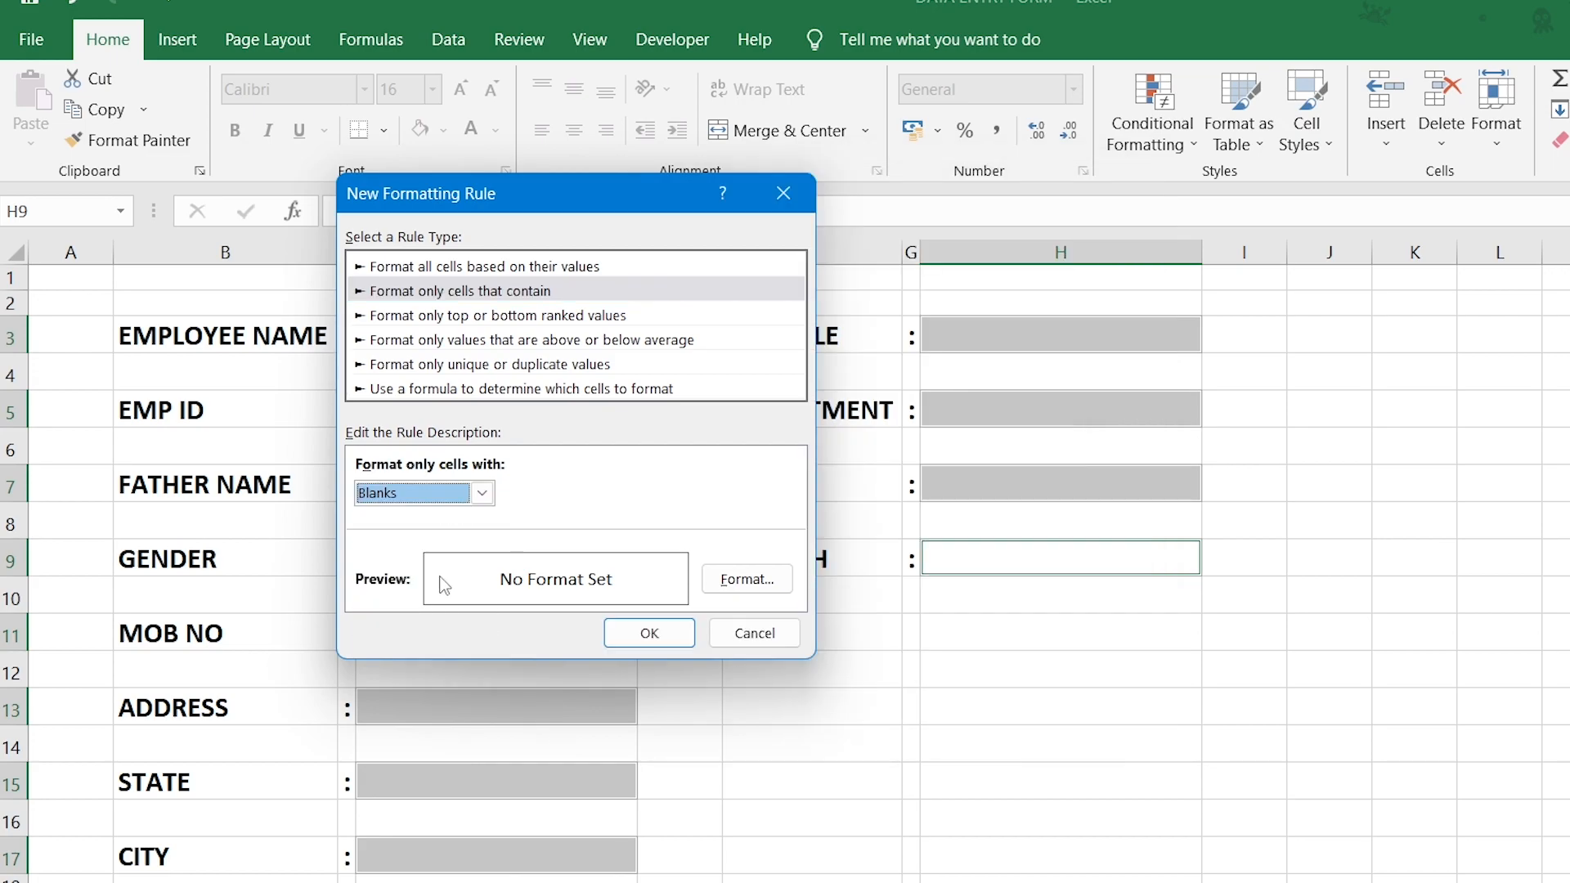
left_click(746, 579)
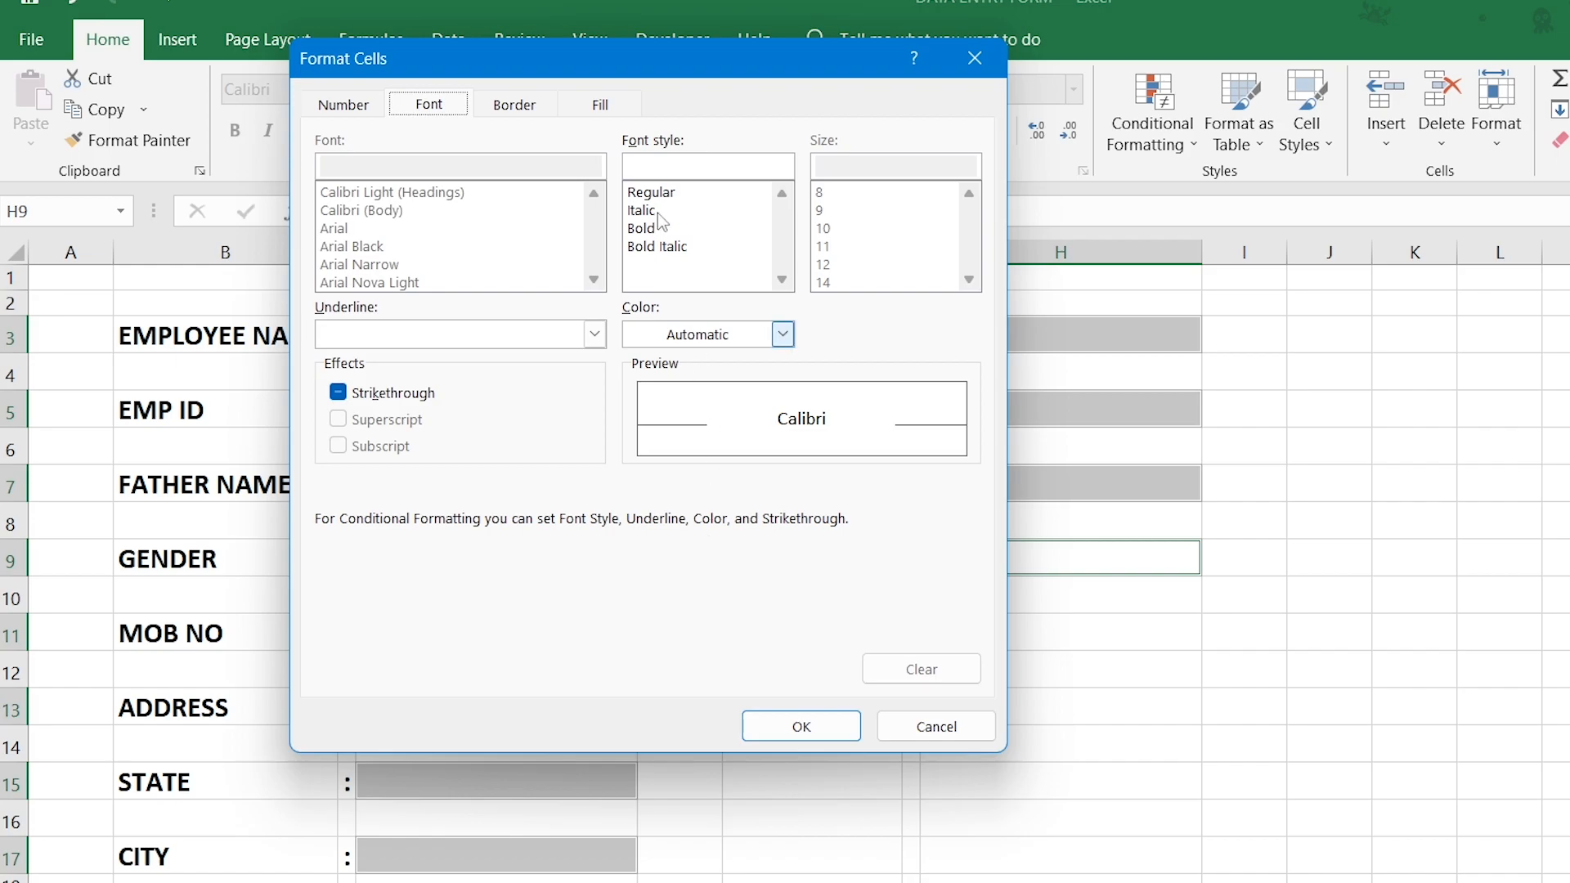
left_click(606, 115)
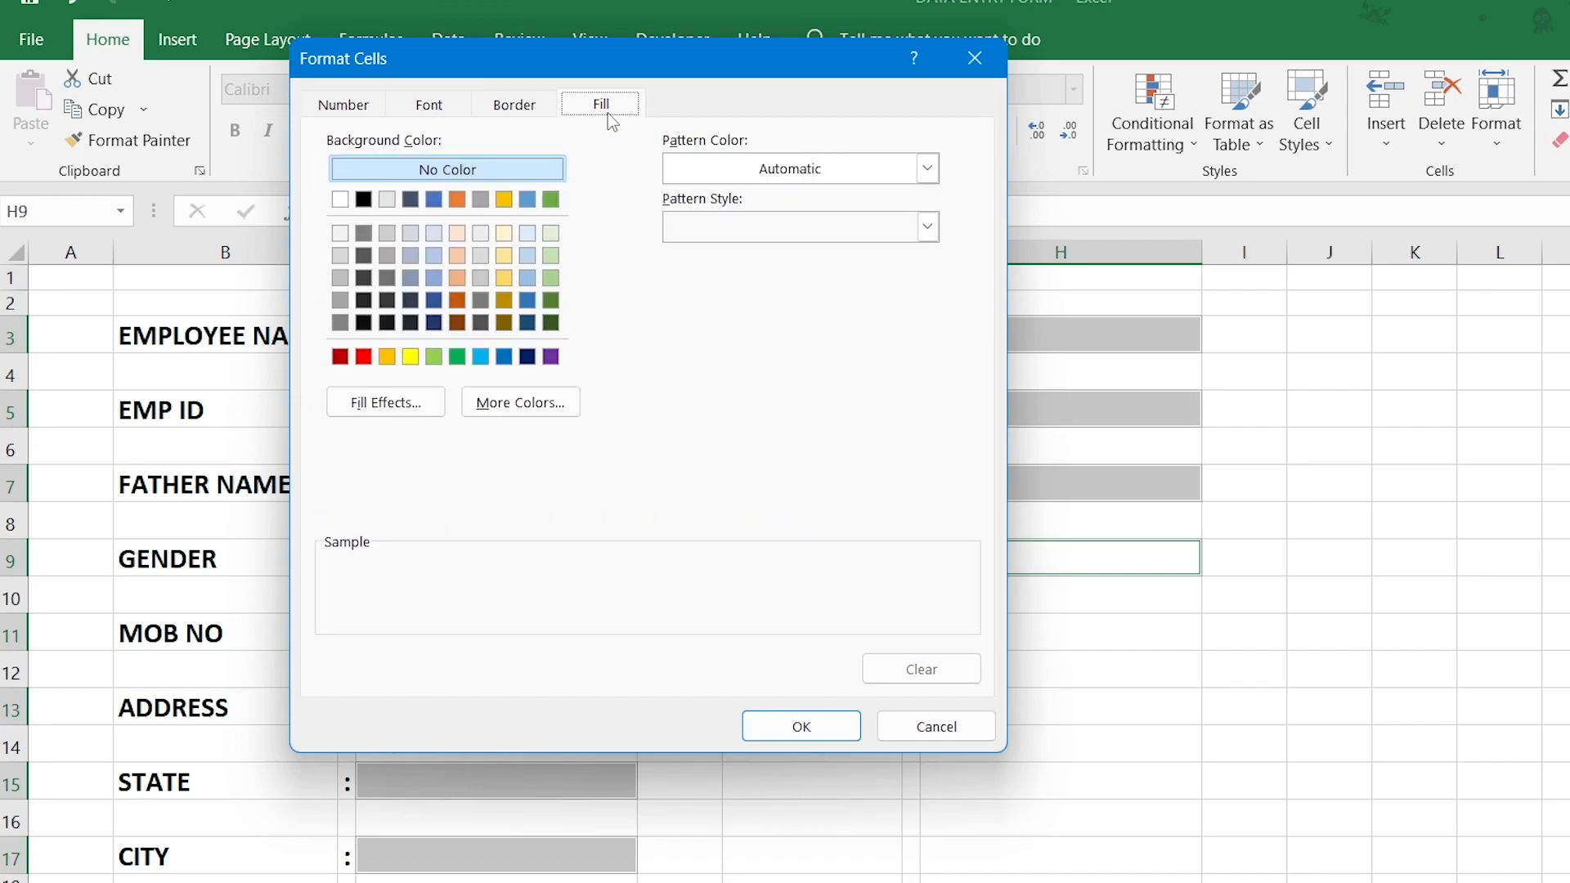
left_click(458, 280)
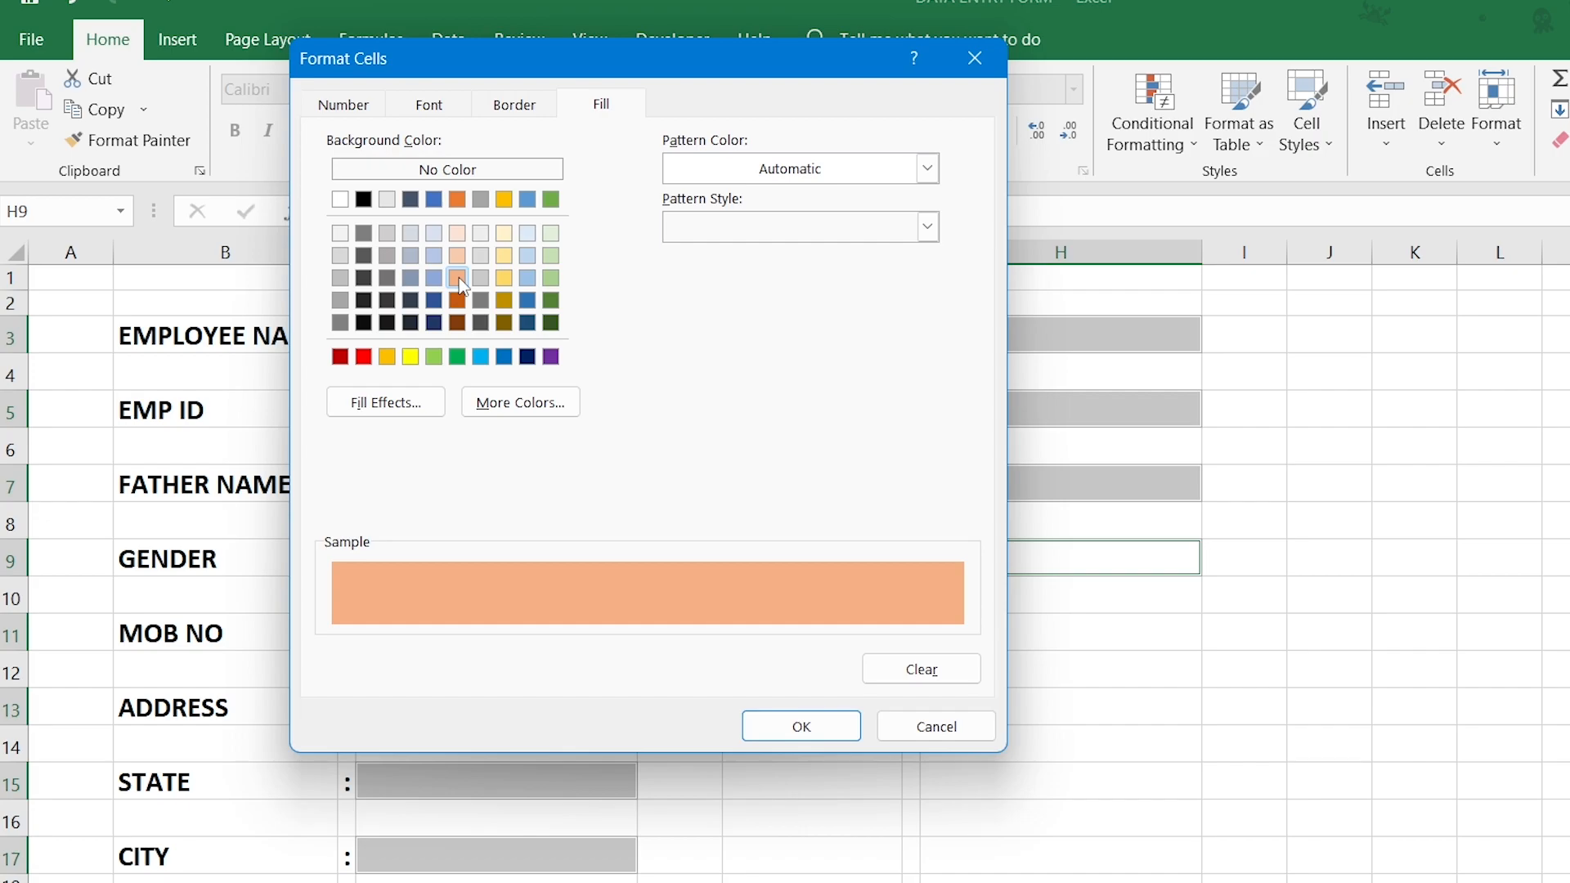
left_click(757, 723)
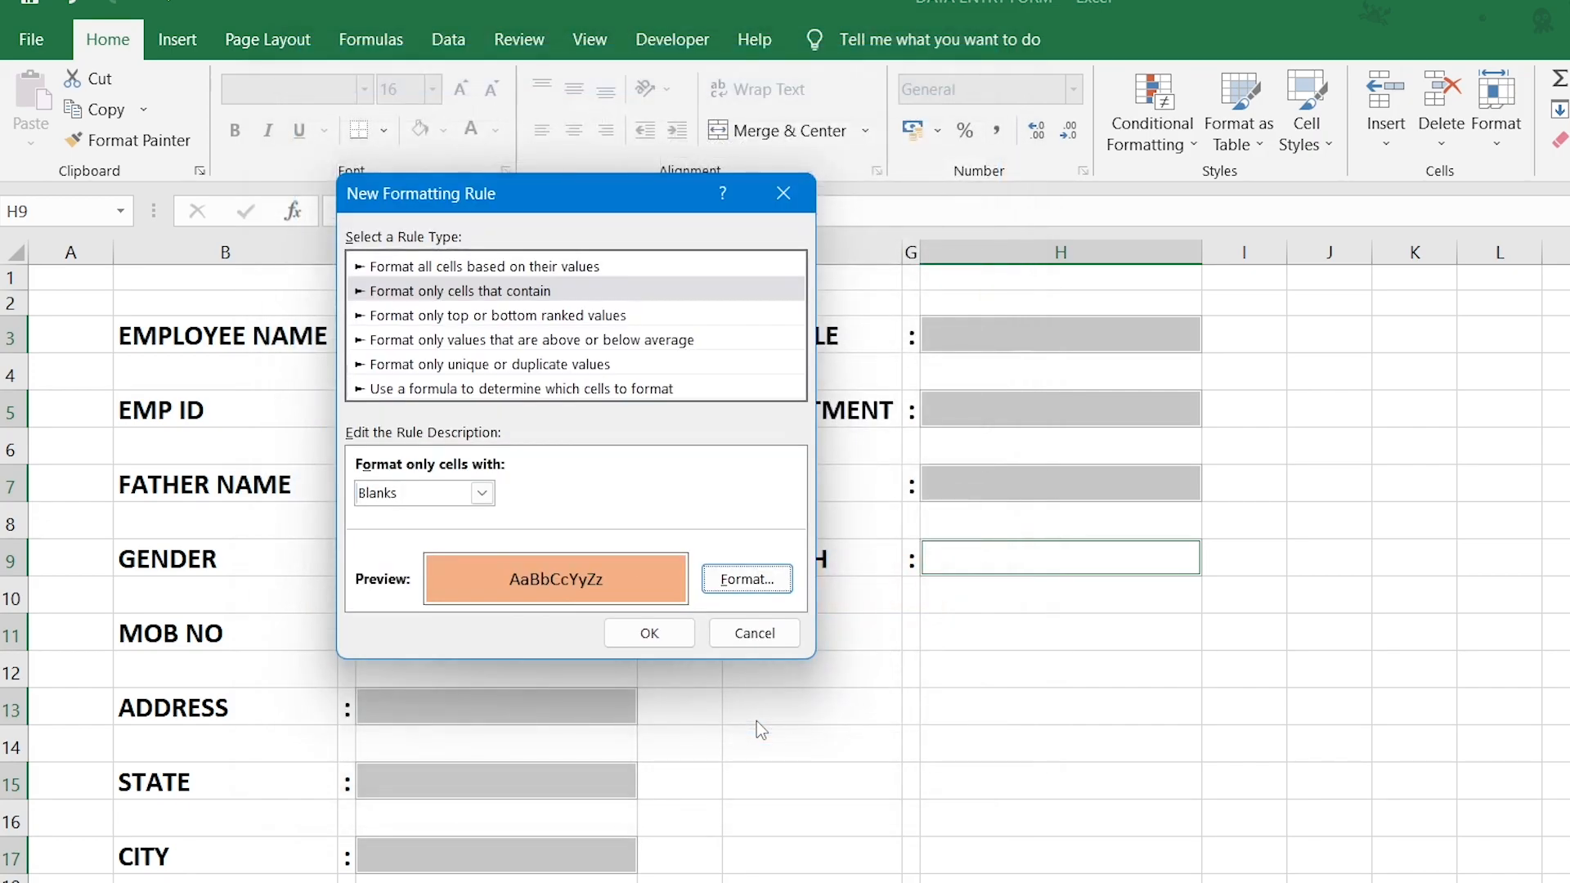
left_click(650, 635)
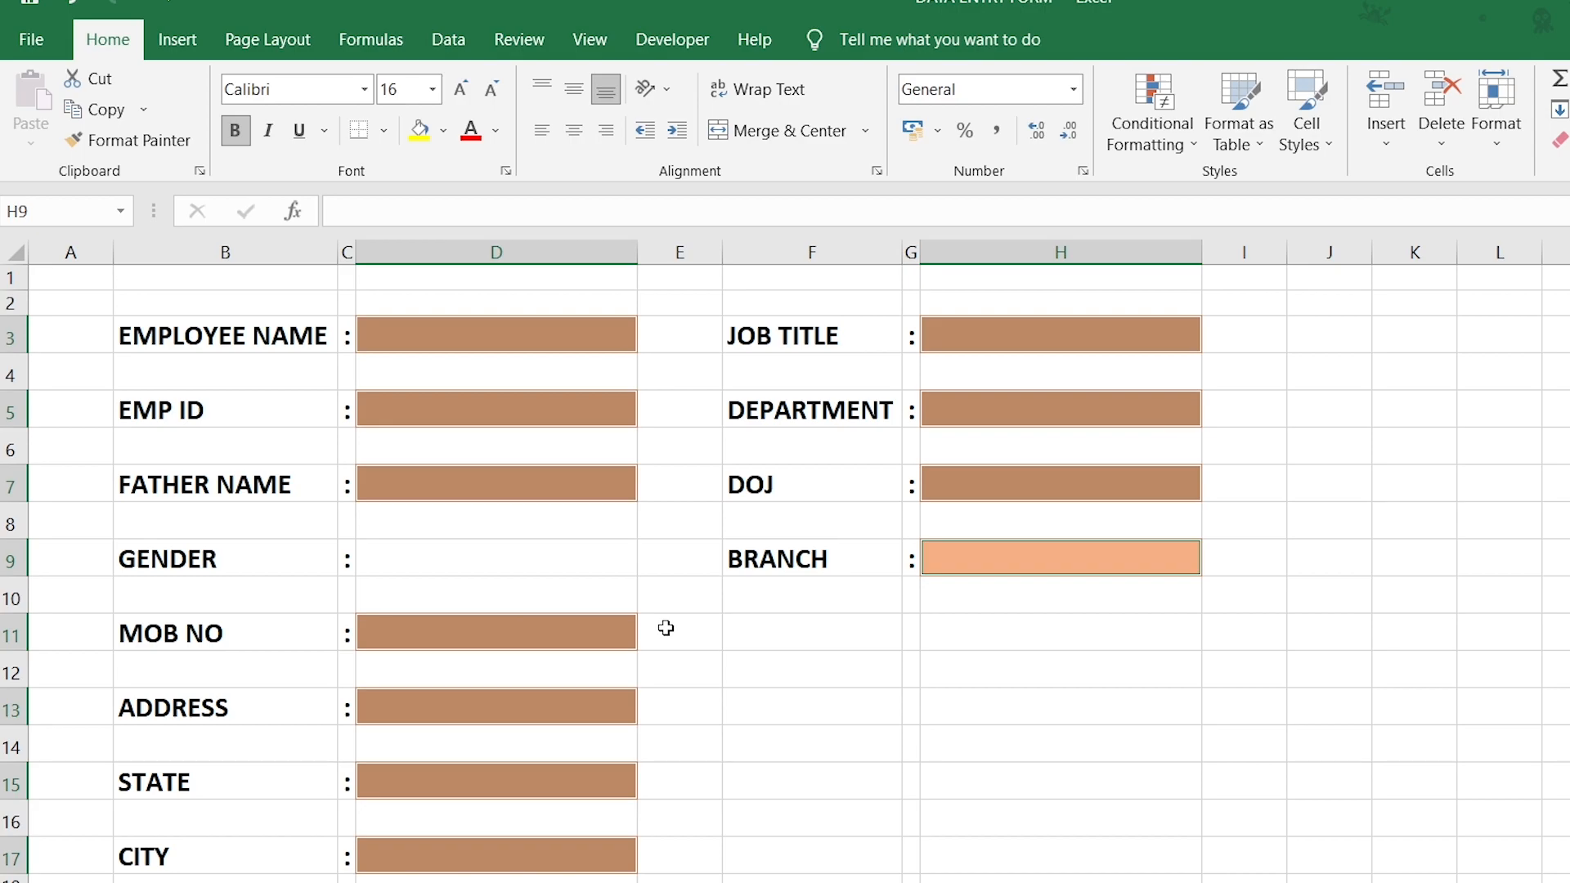
left_click(1153, 152)
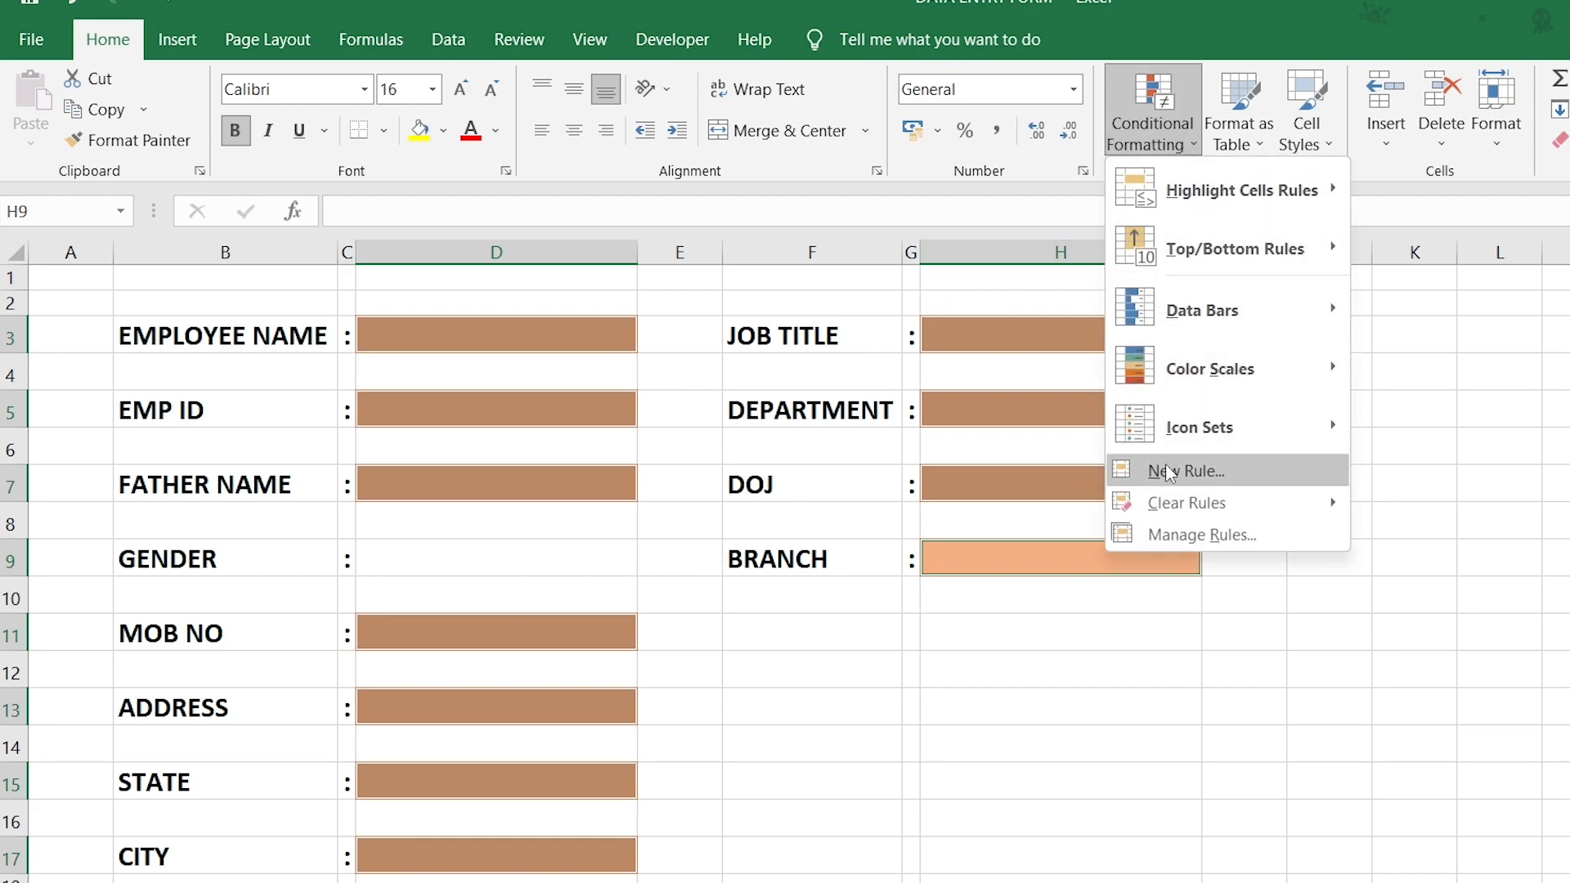
Start a cell-contents rule for No Blanks with a light green fill.
left_click(1169, 479)
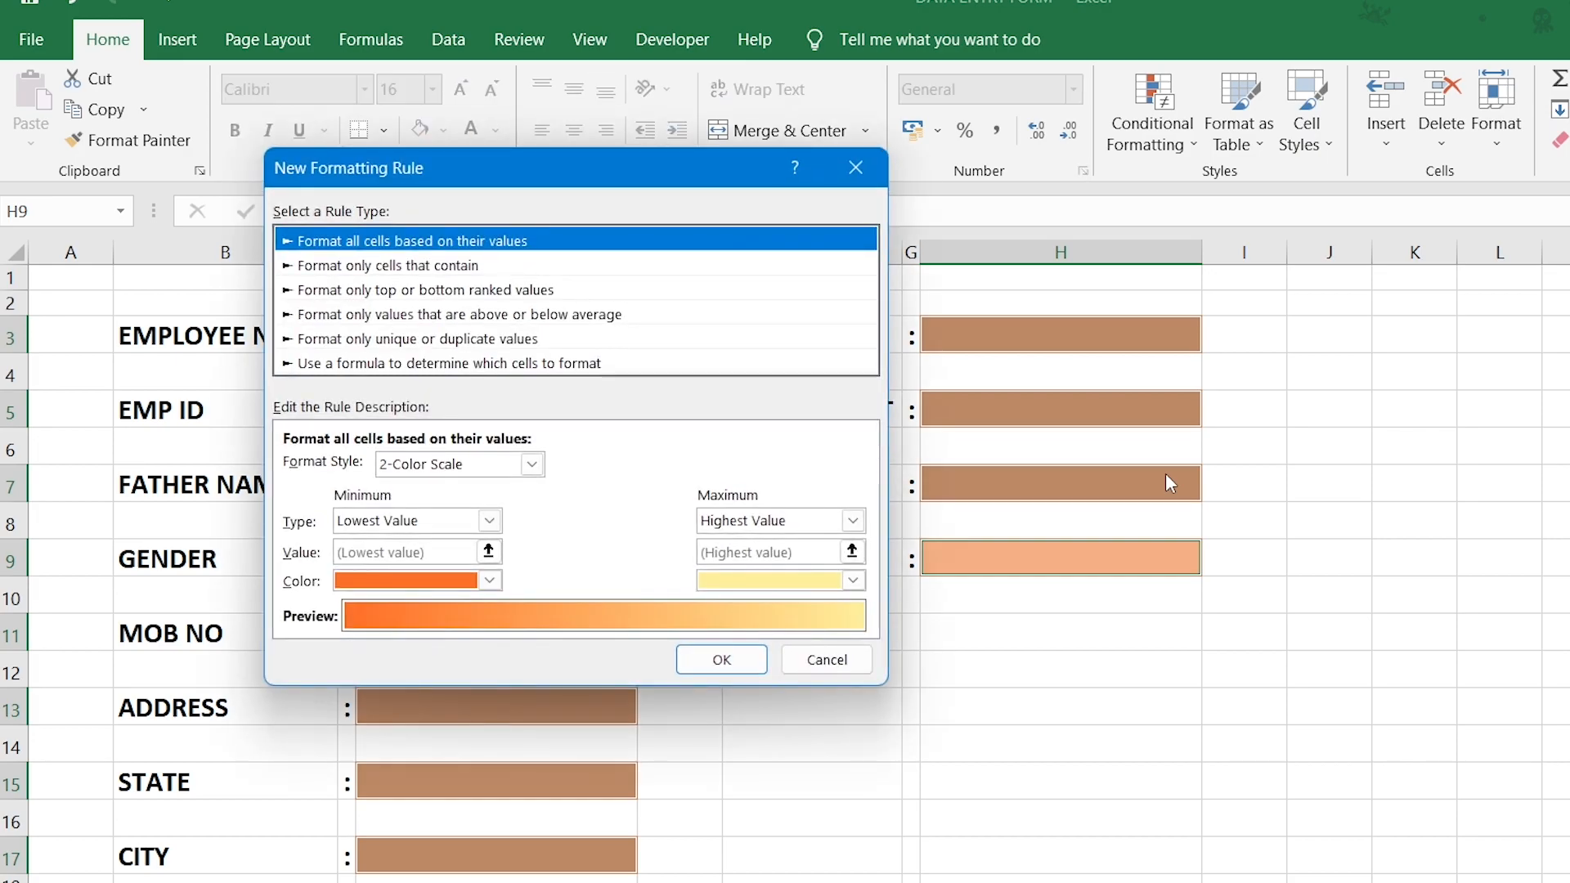
left_click(486, 266)
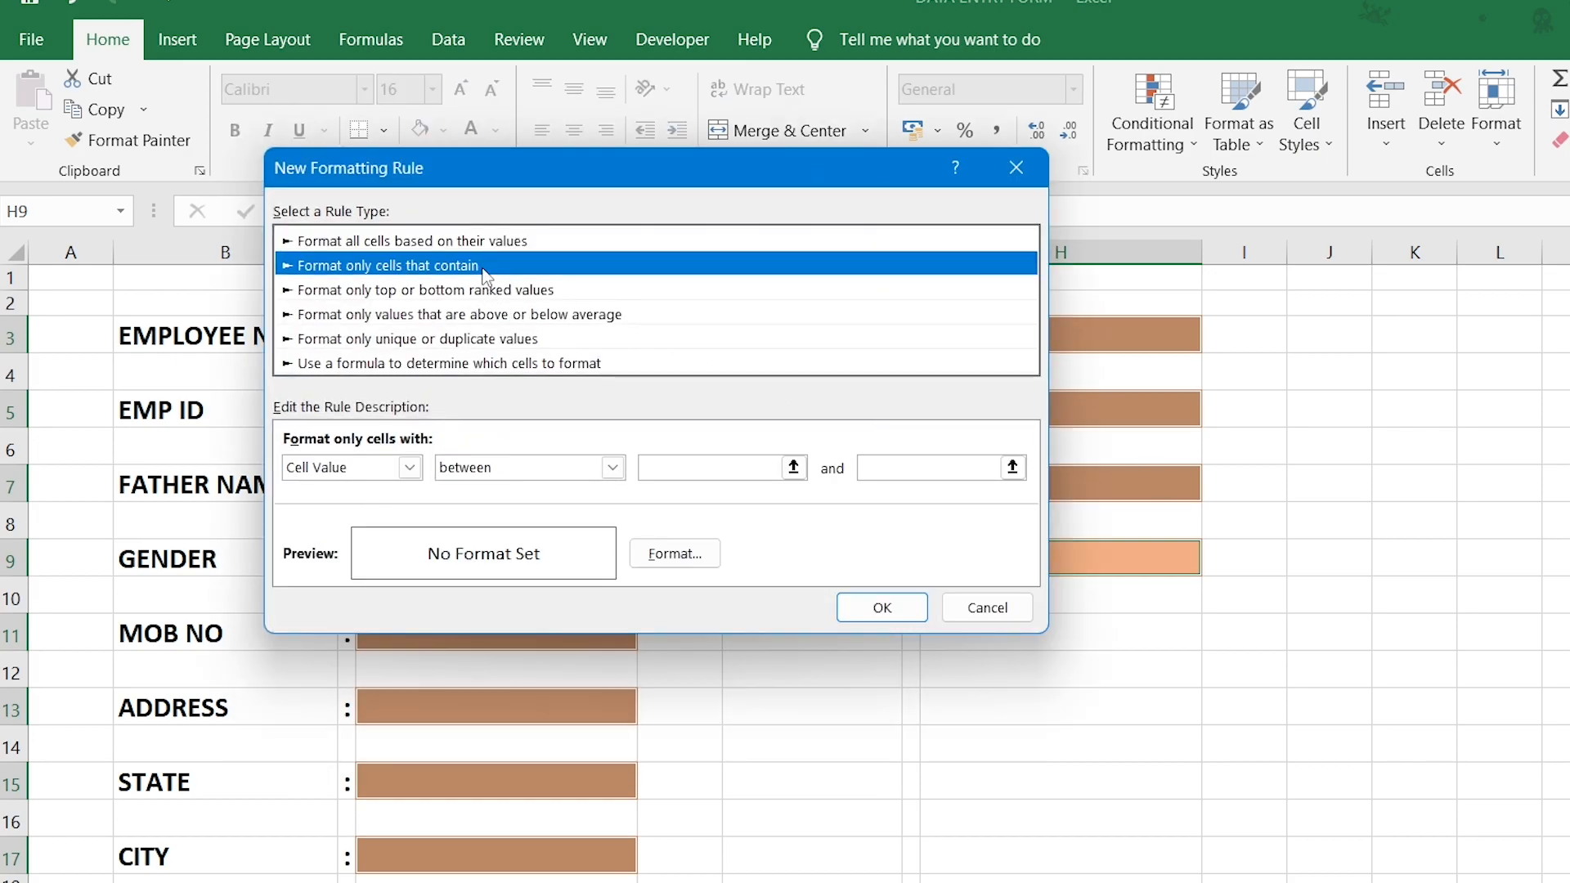
left_click(409, 467)
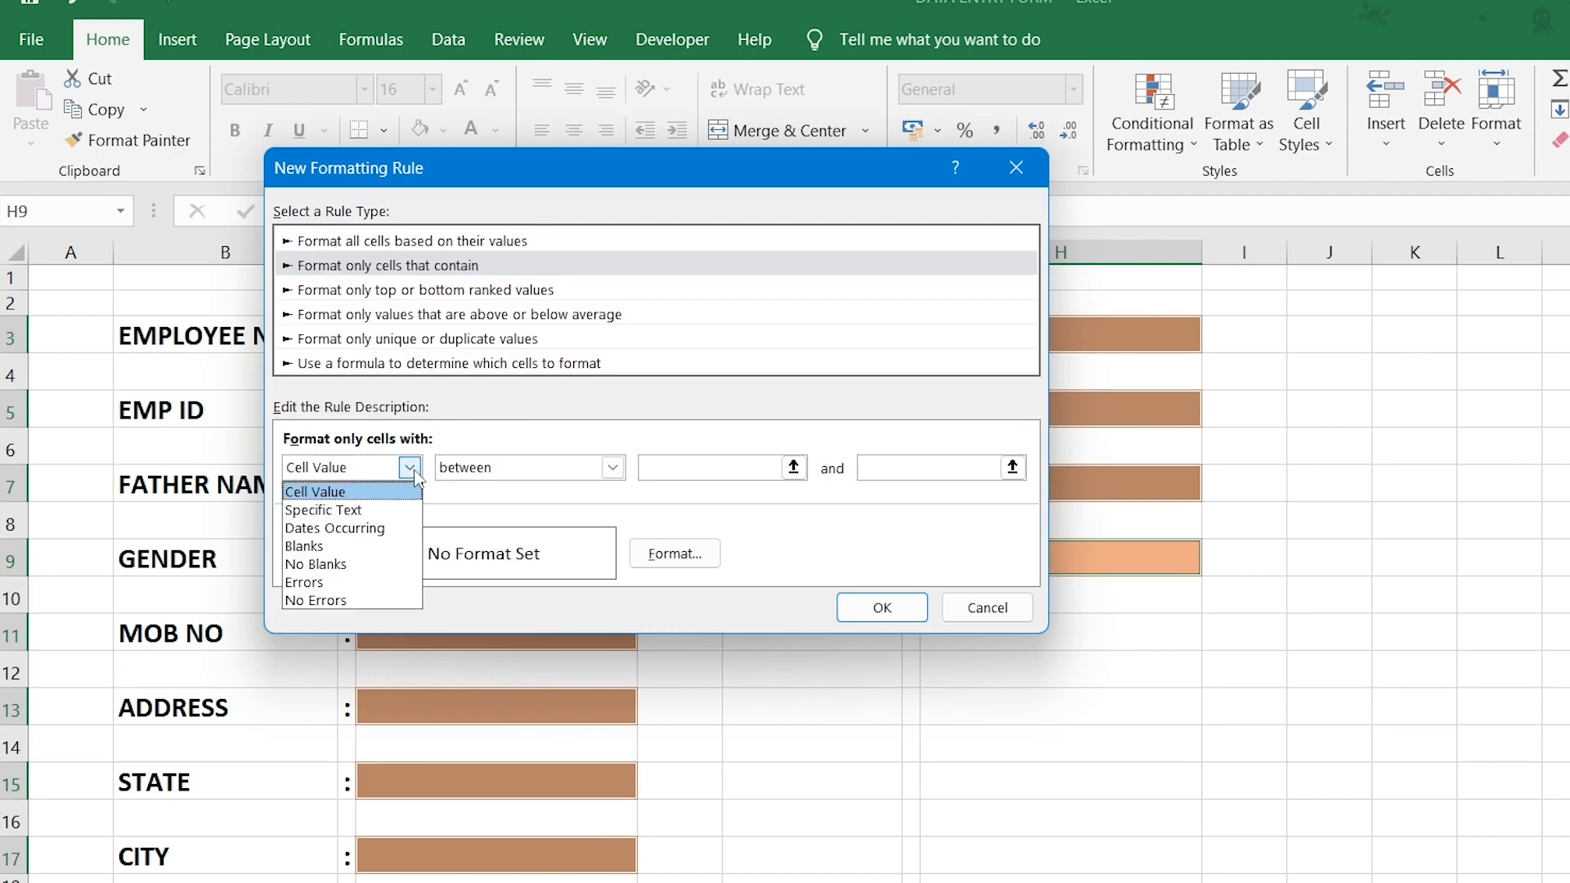
left_click(353, 565)
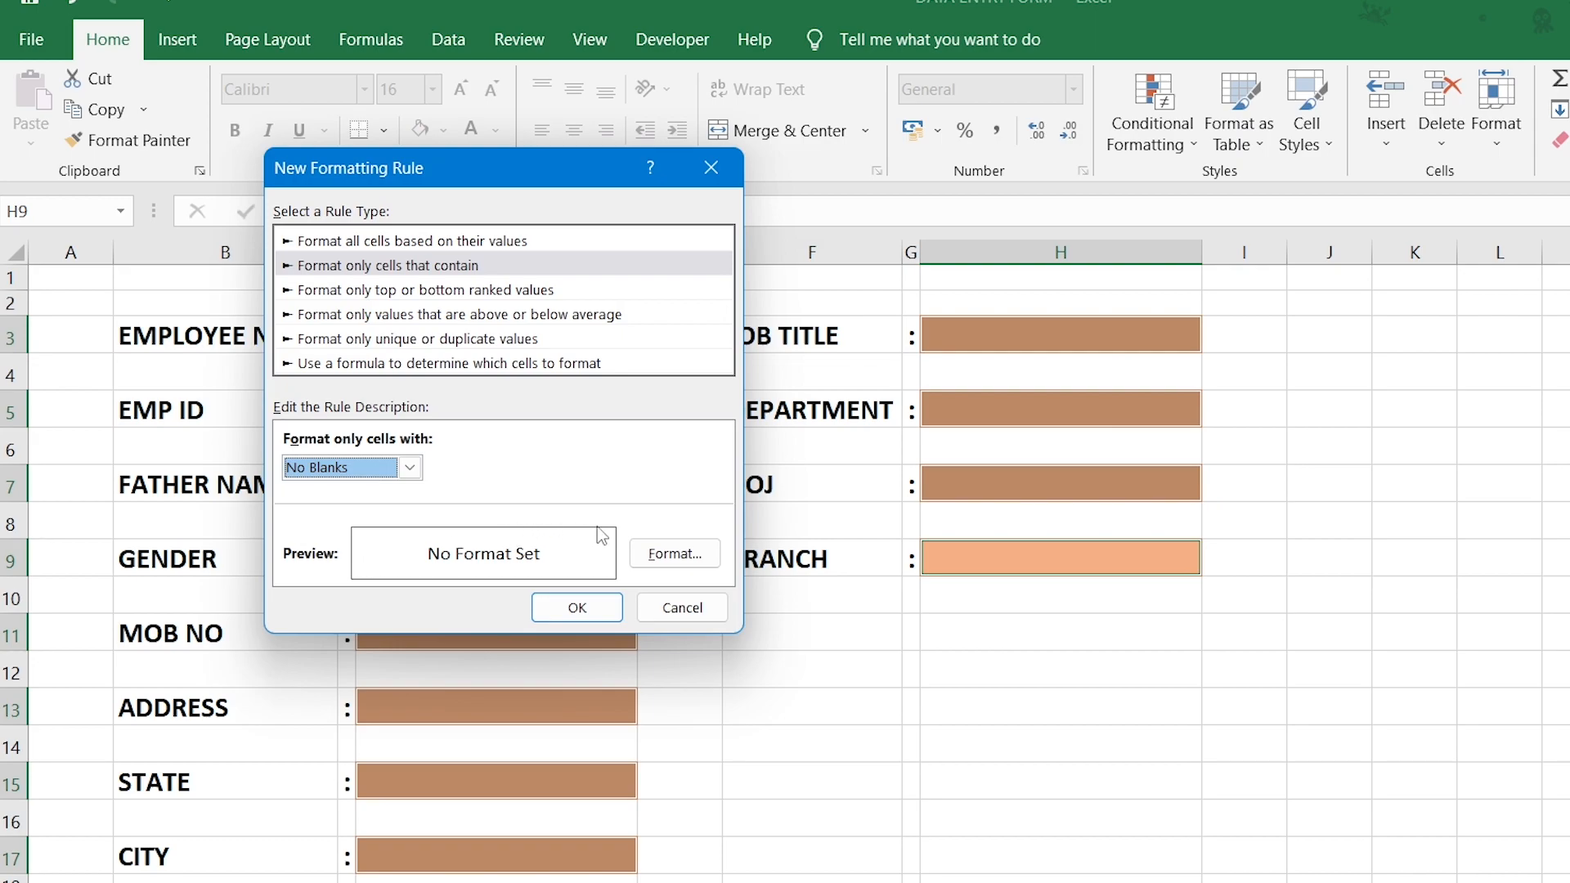
left_click(653, 556)
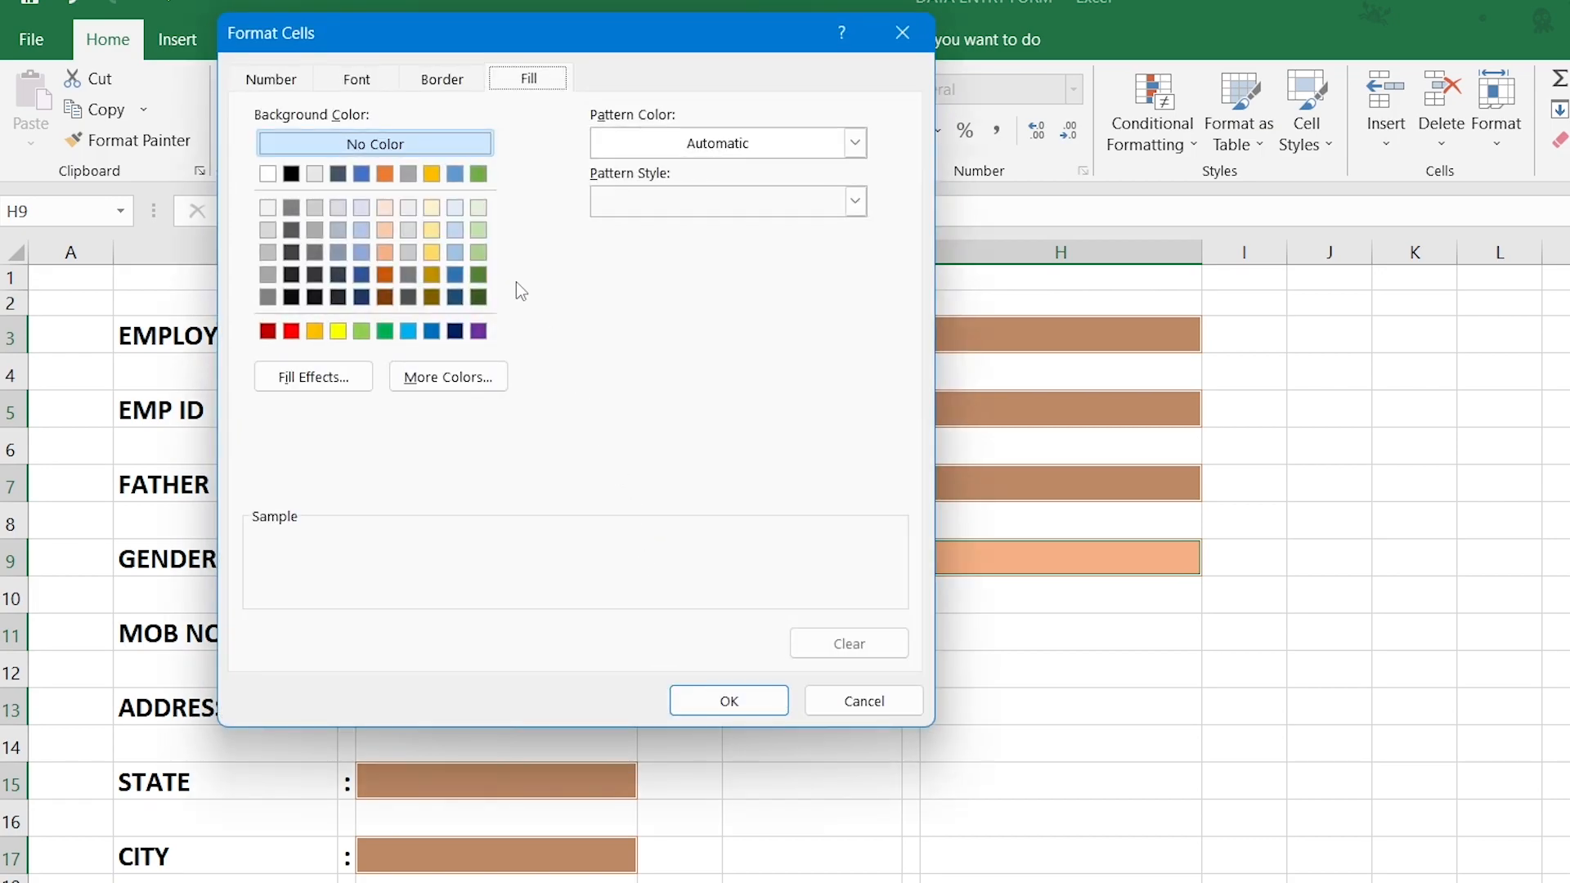
left_click(482, 256)
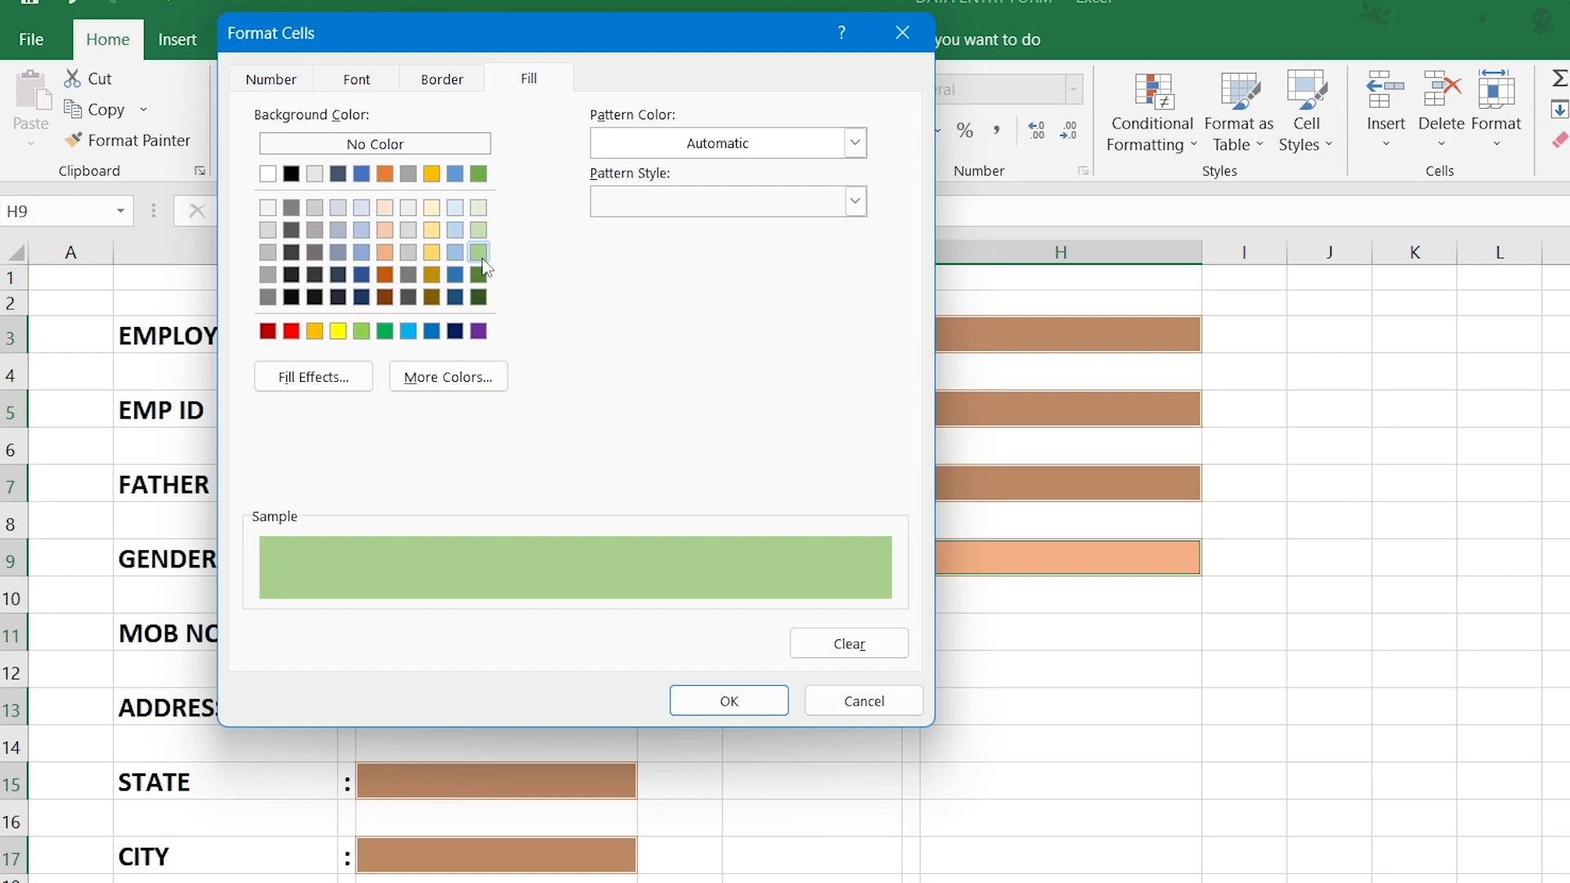
Add top, left, bottom and right borders to the green format and apply the rule.
left_click(448, 86)
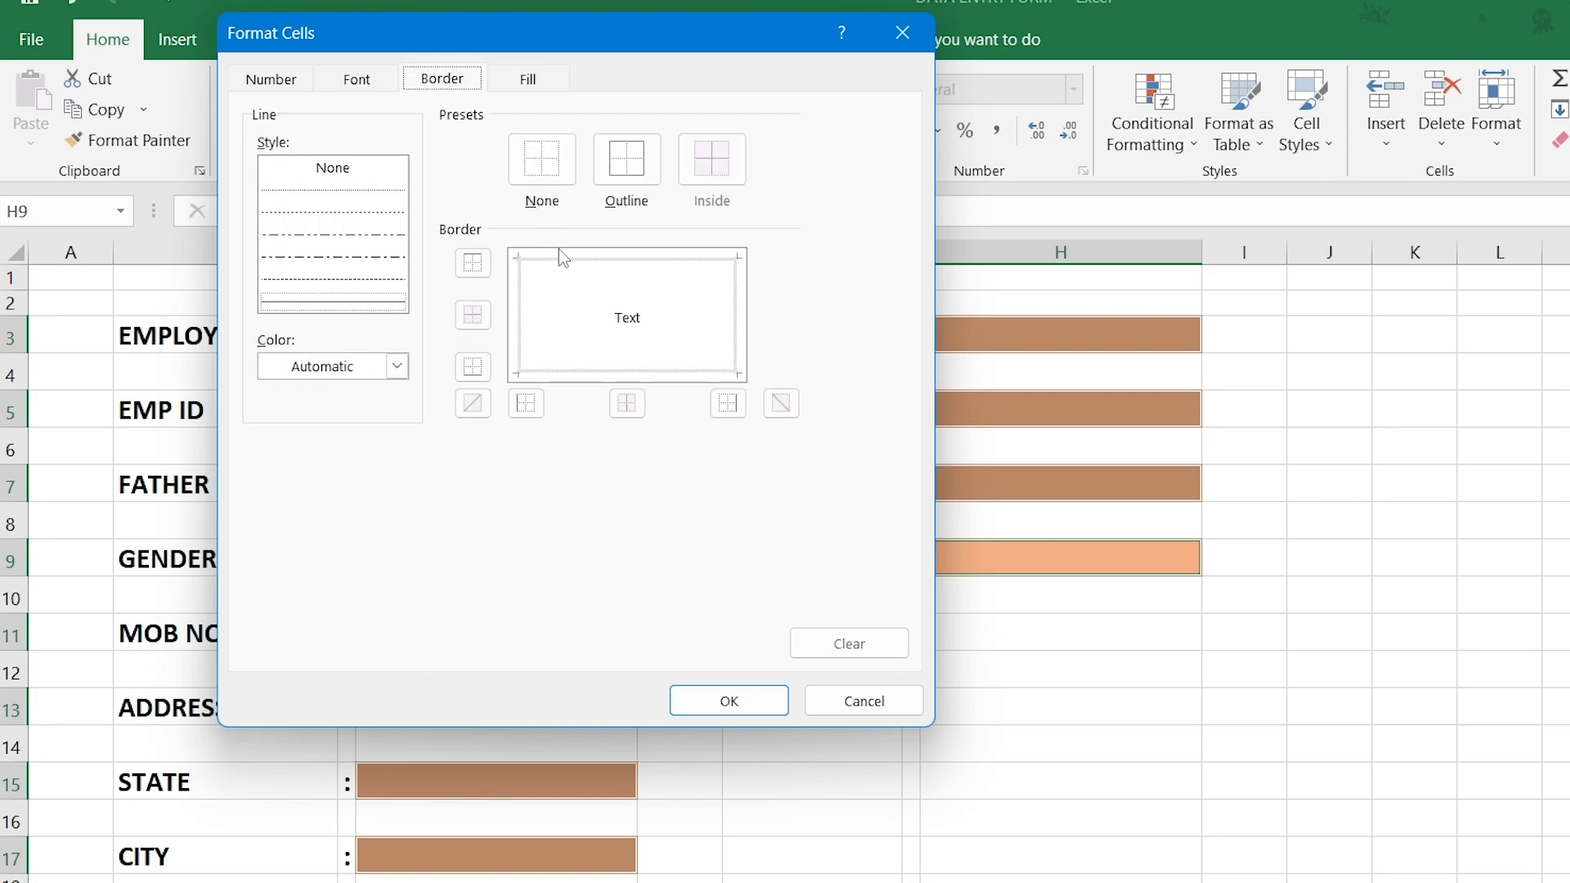
left_click(571, 266)
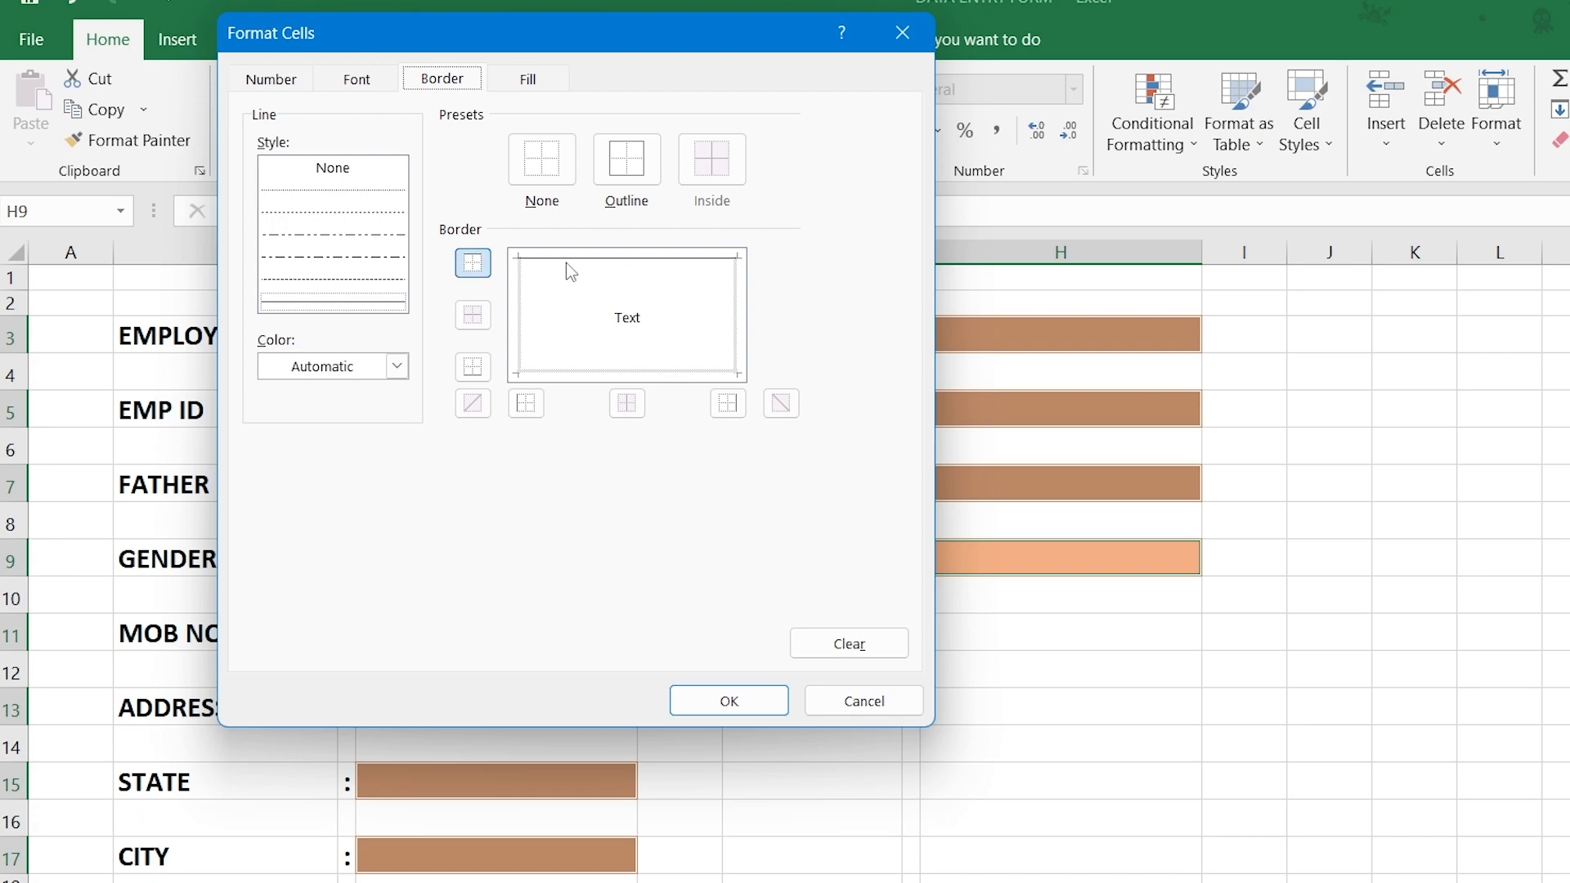
left_click(520, 315)
left_click(585, 374)
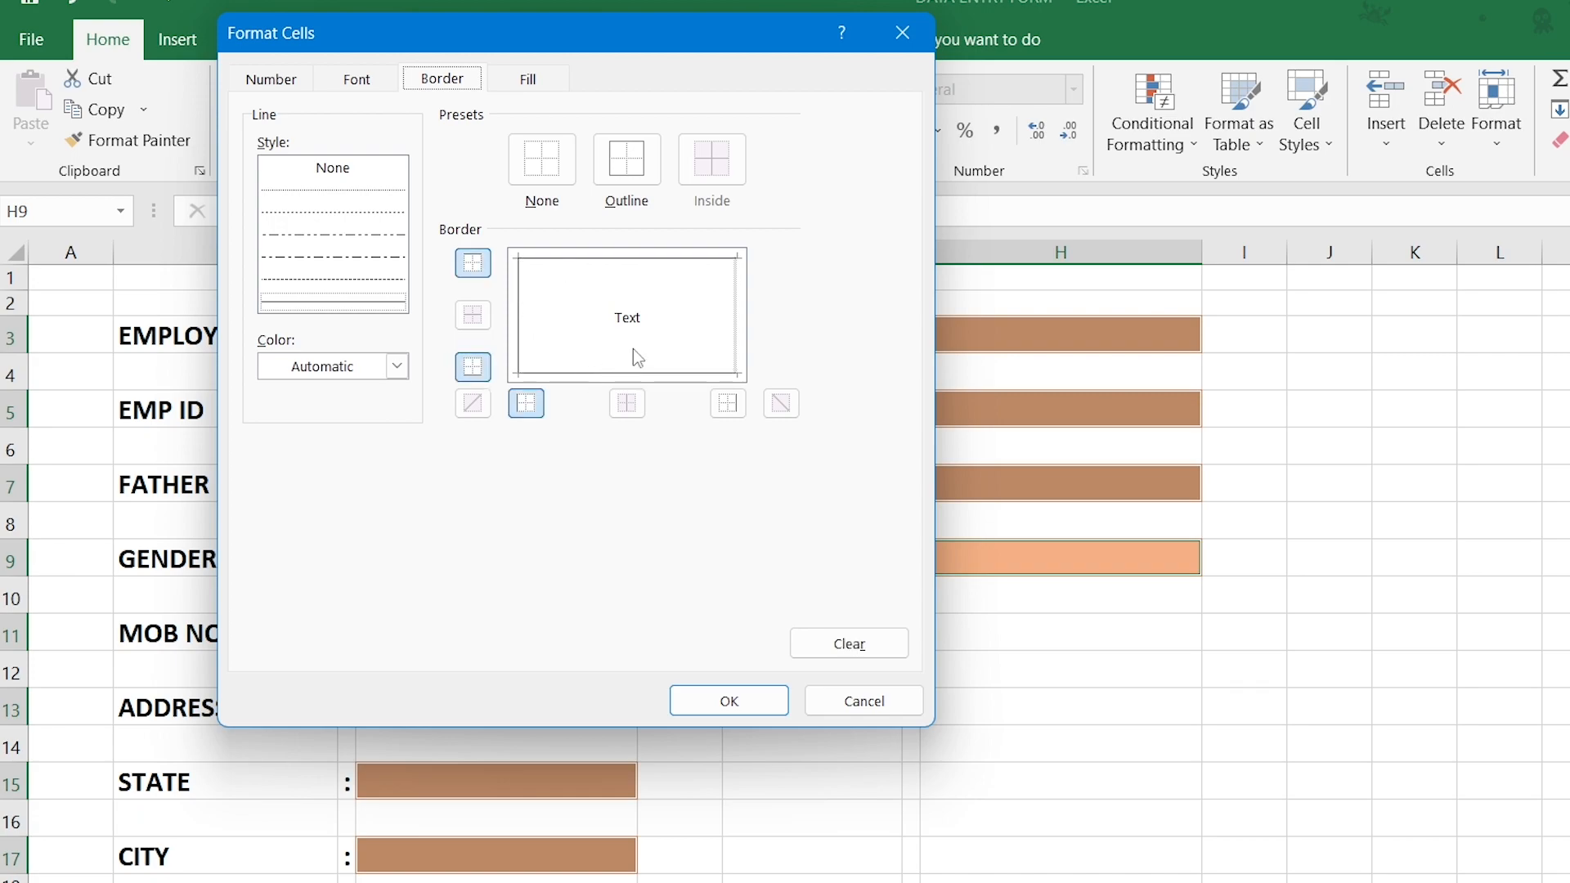
left_click(736, 327)
left_click(753, 704)
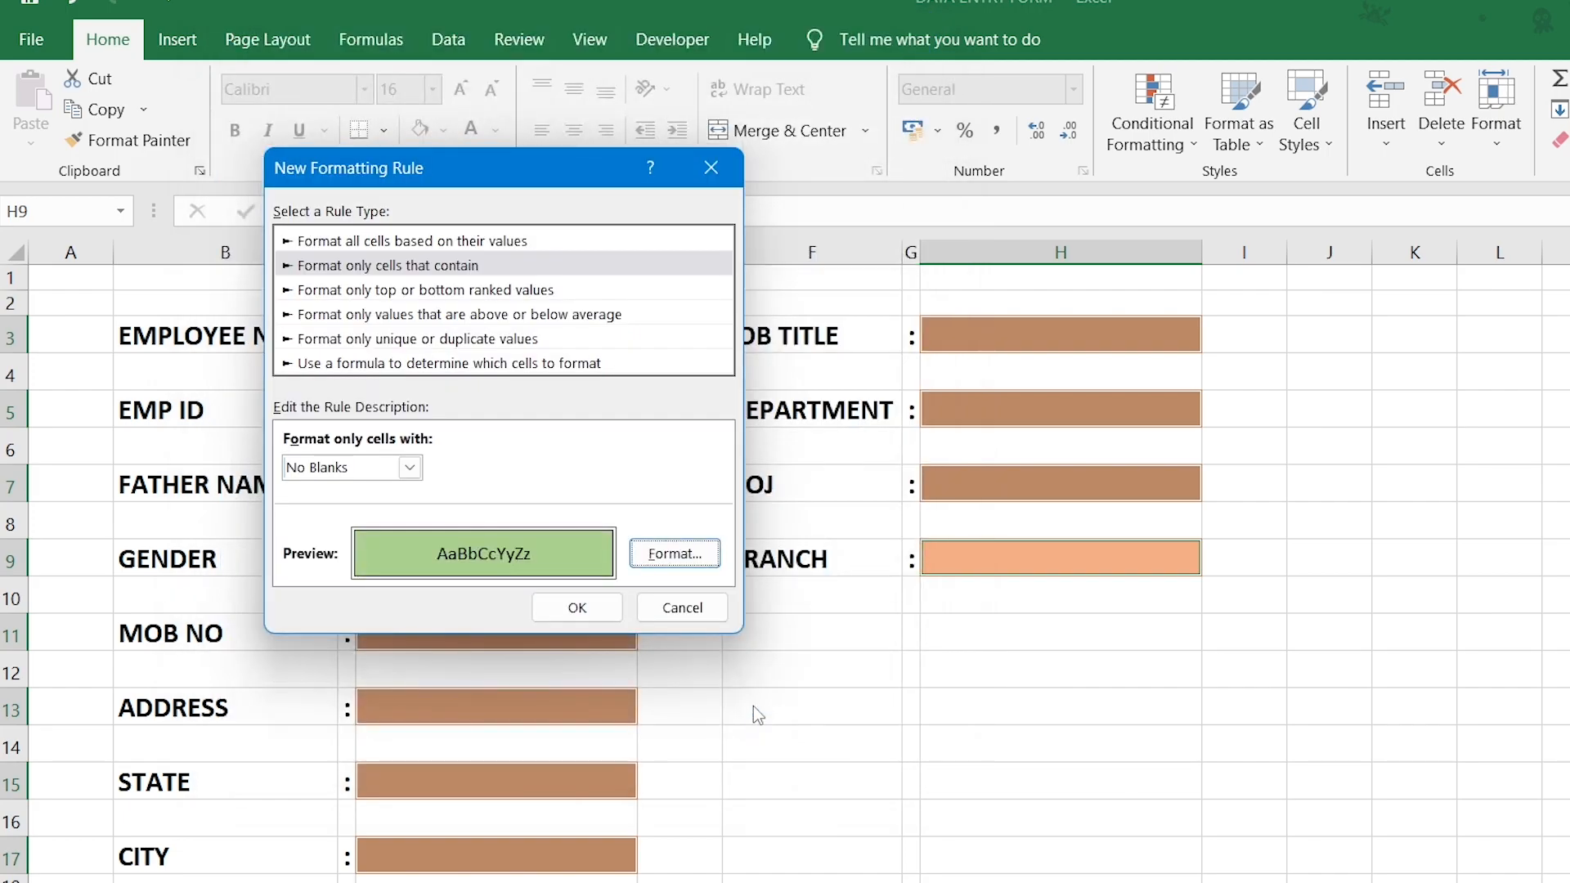
left_click(578, 609)
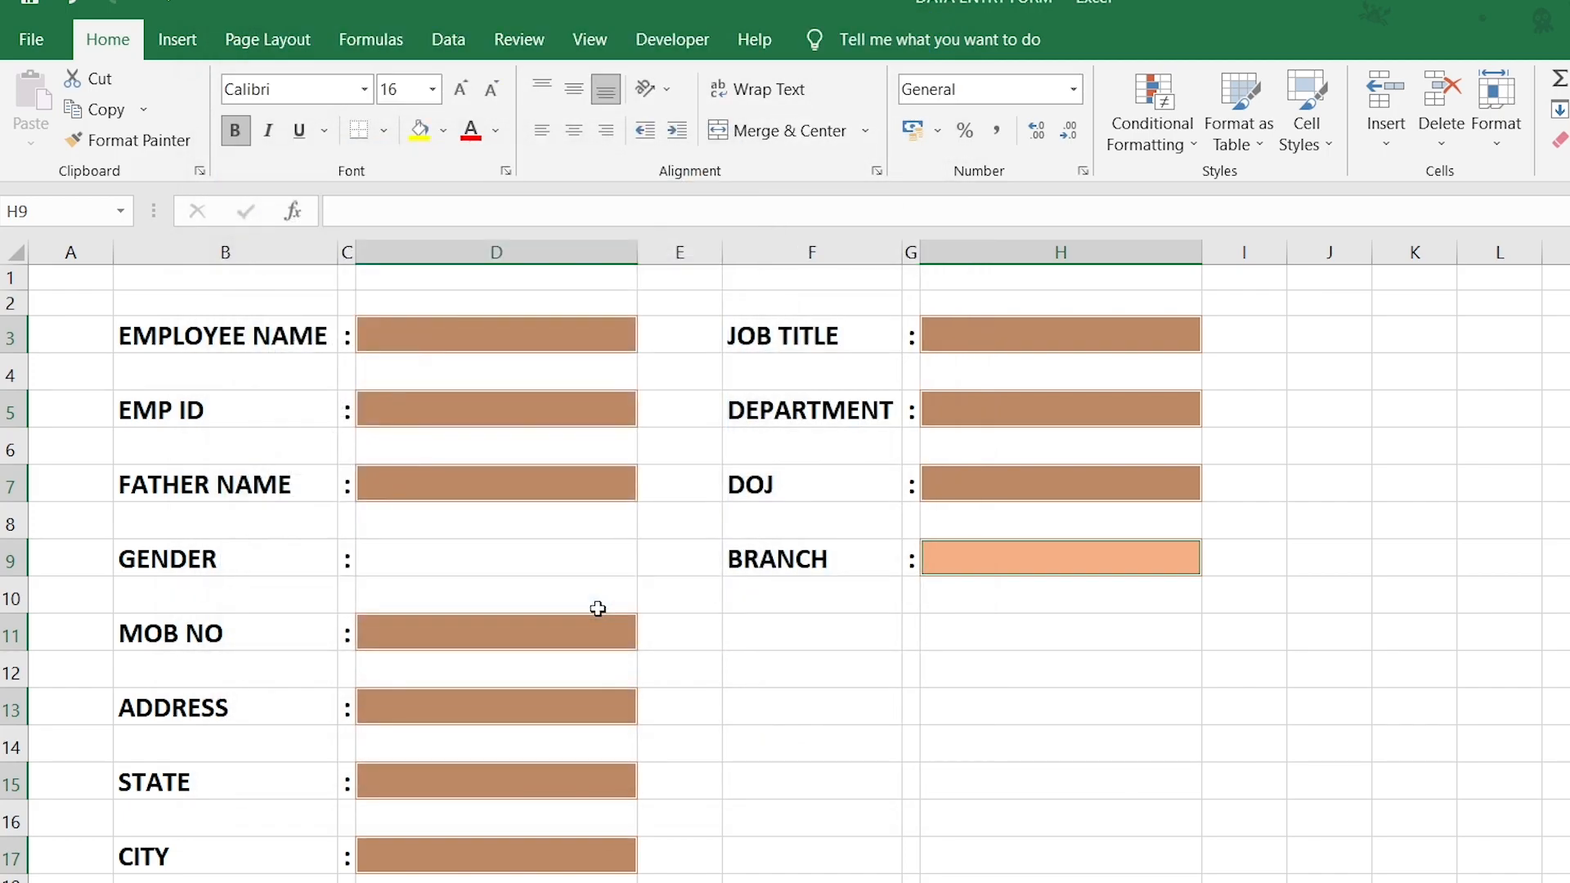
left_click(503, 338)
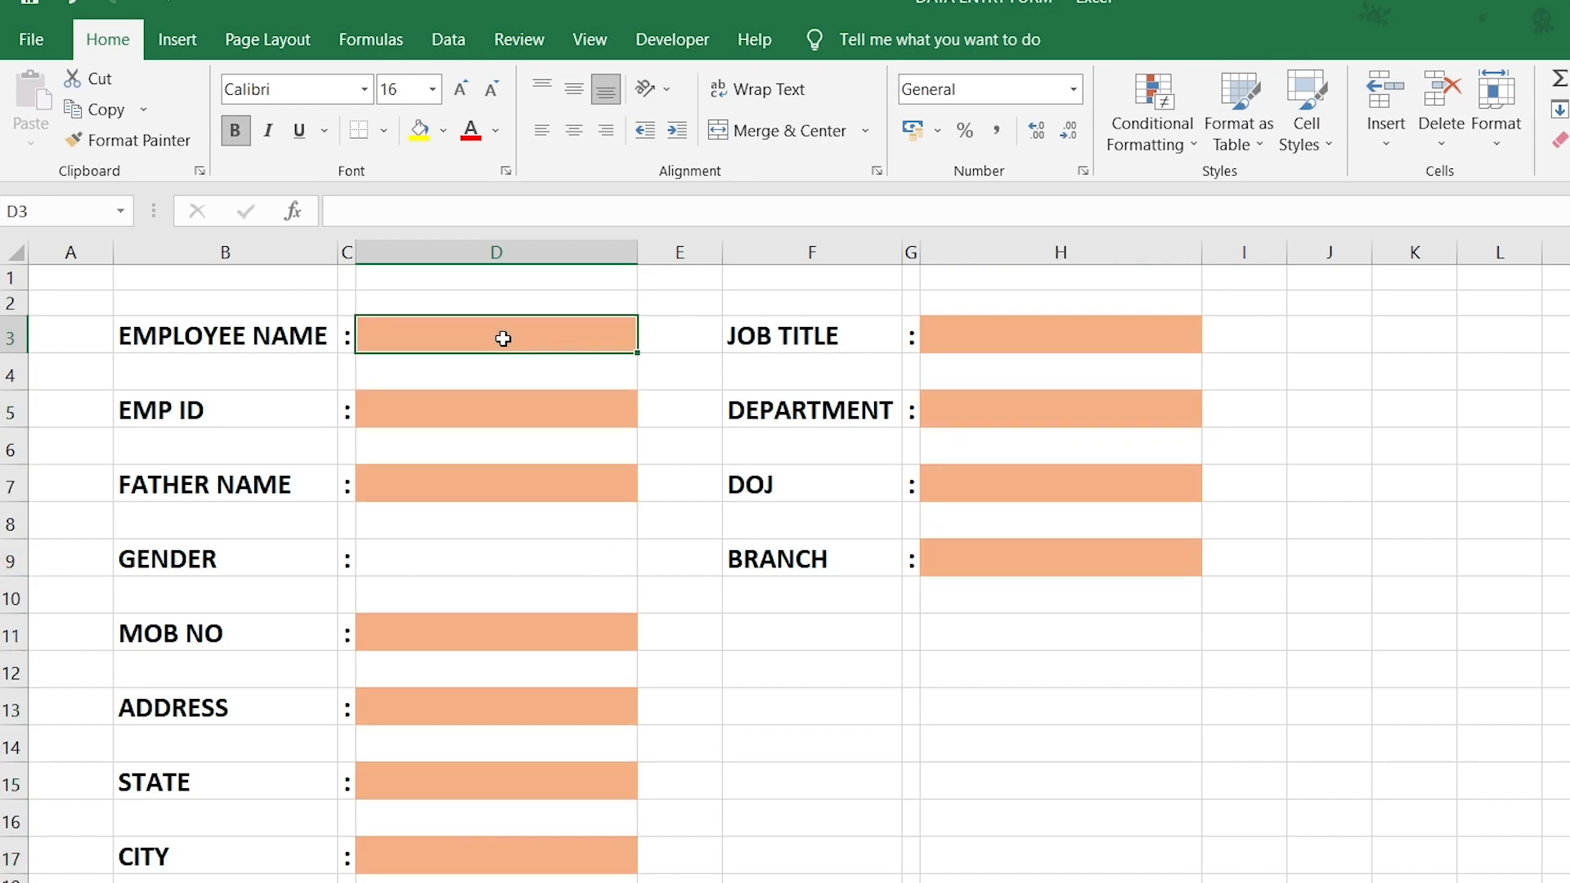
Enter a test employee name in D3.
type("VINAY")
key("Return")
left_click(503, 339)
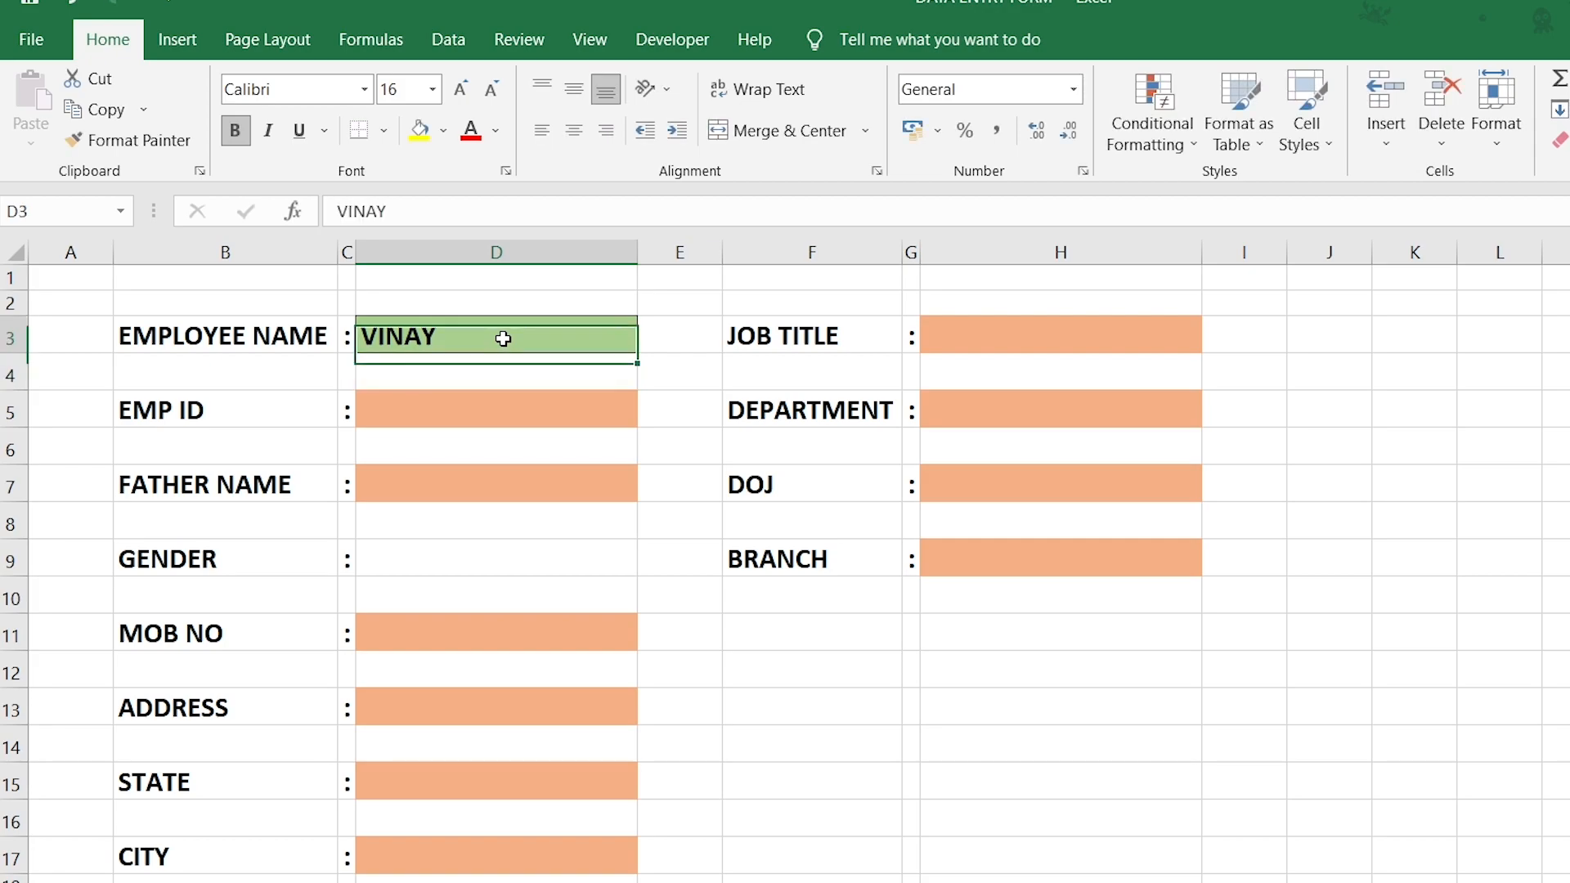
left_click(507, 421)
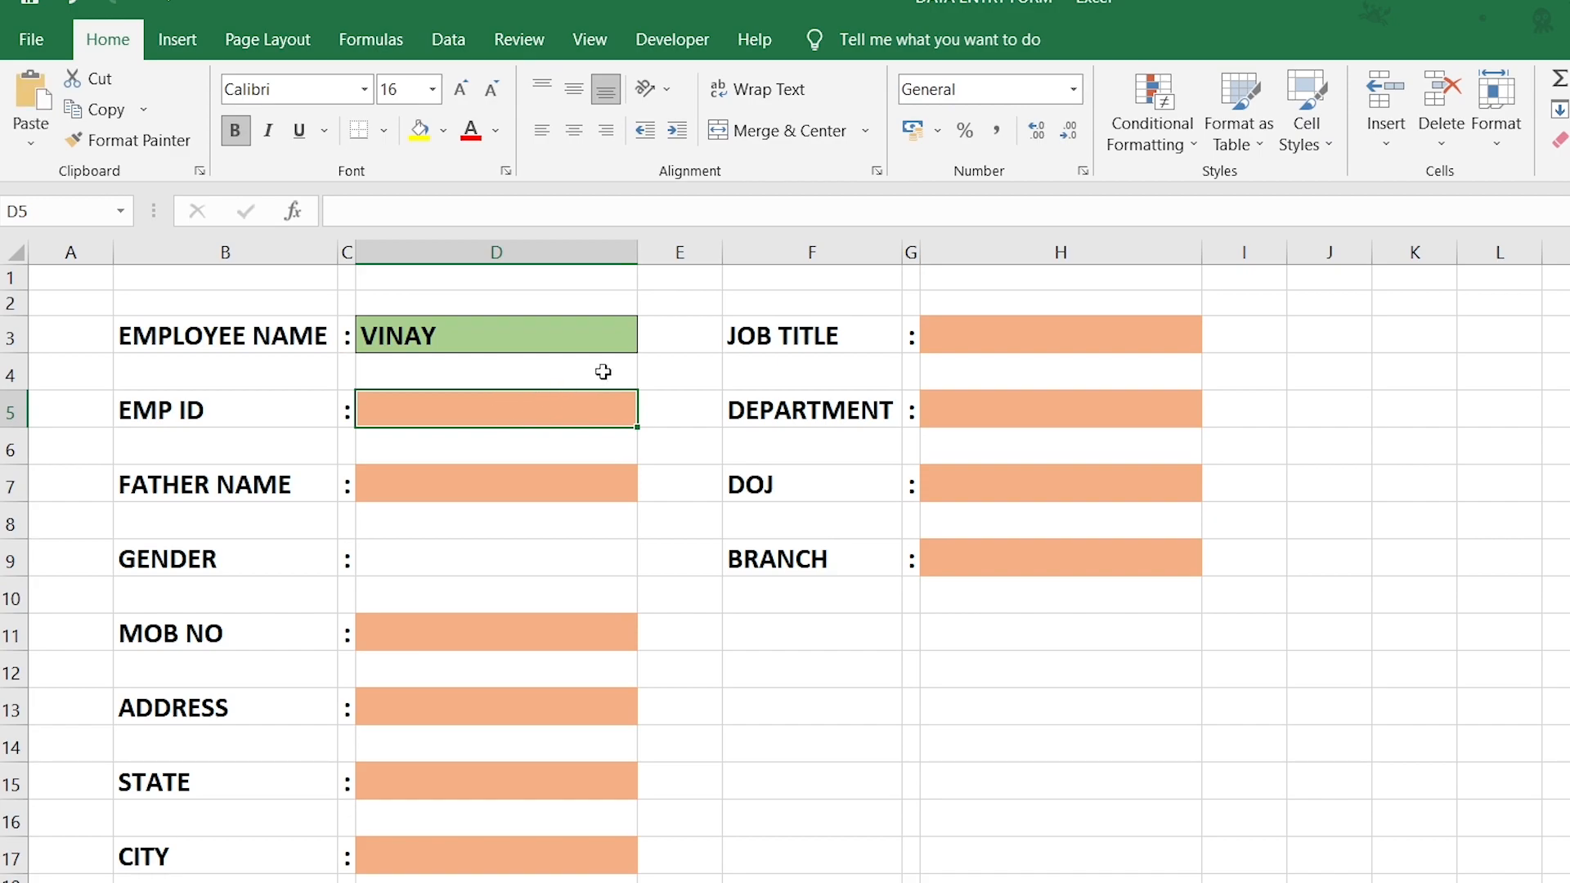
Enter the formula =IF(D3="","*",1) in E3.
left_click(670, 338)
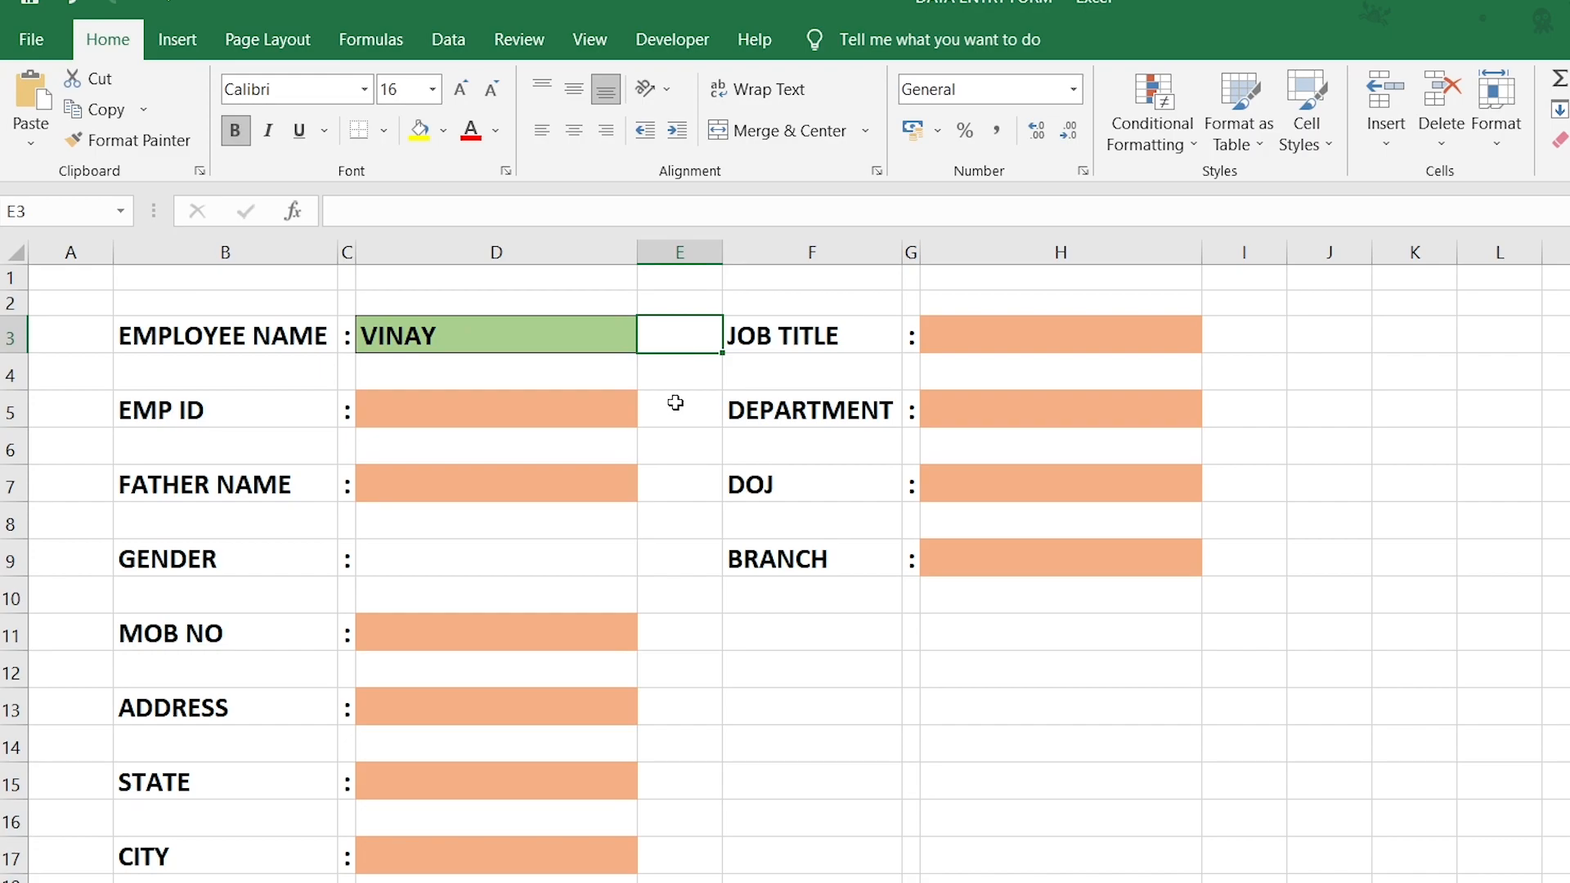
type("=IF")
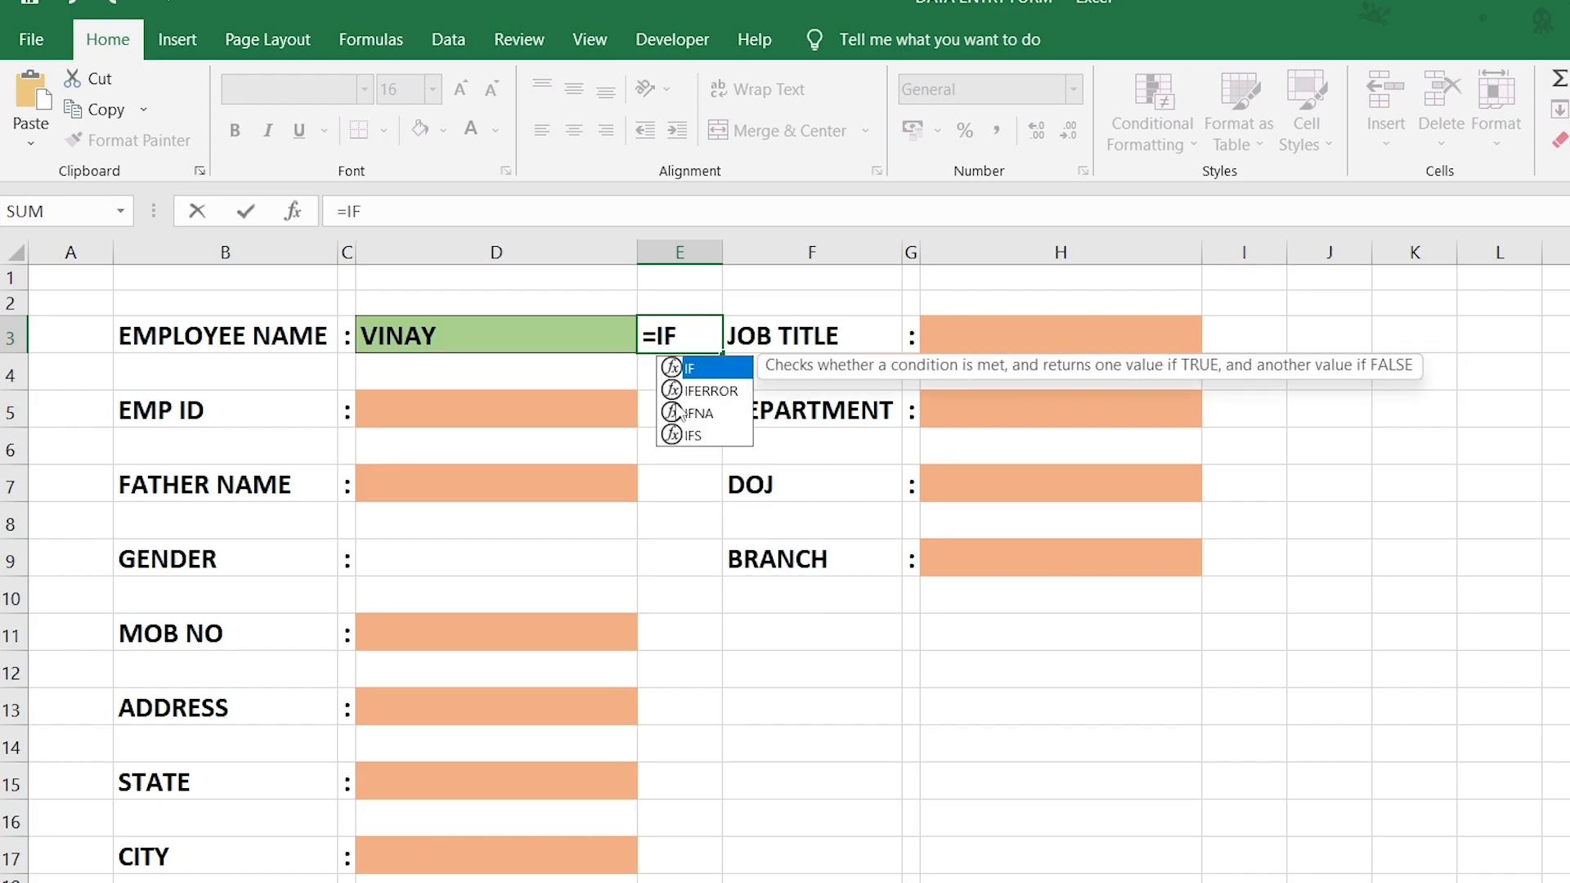
type("(")
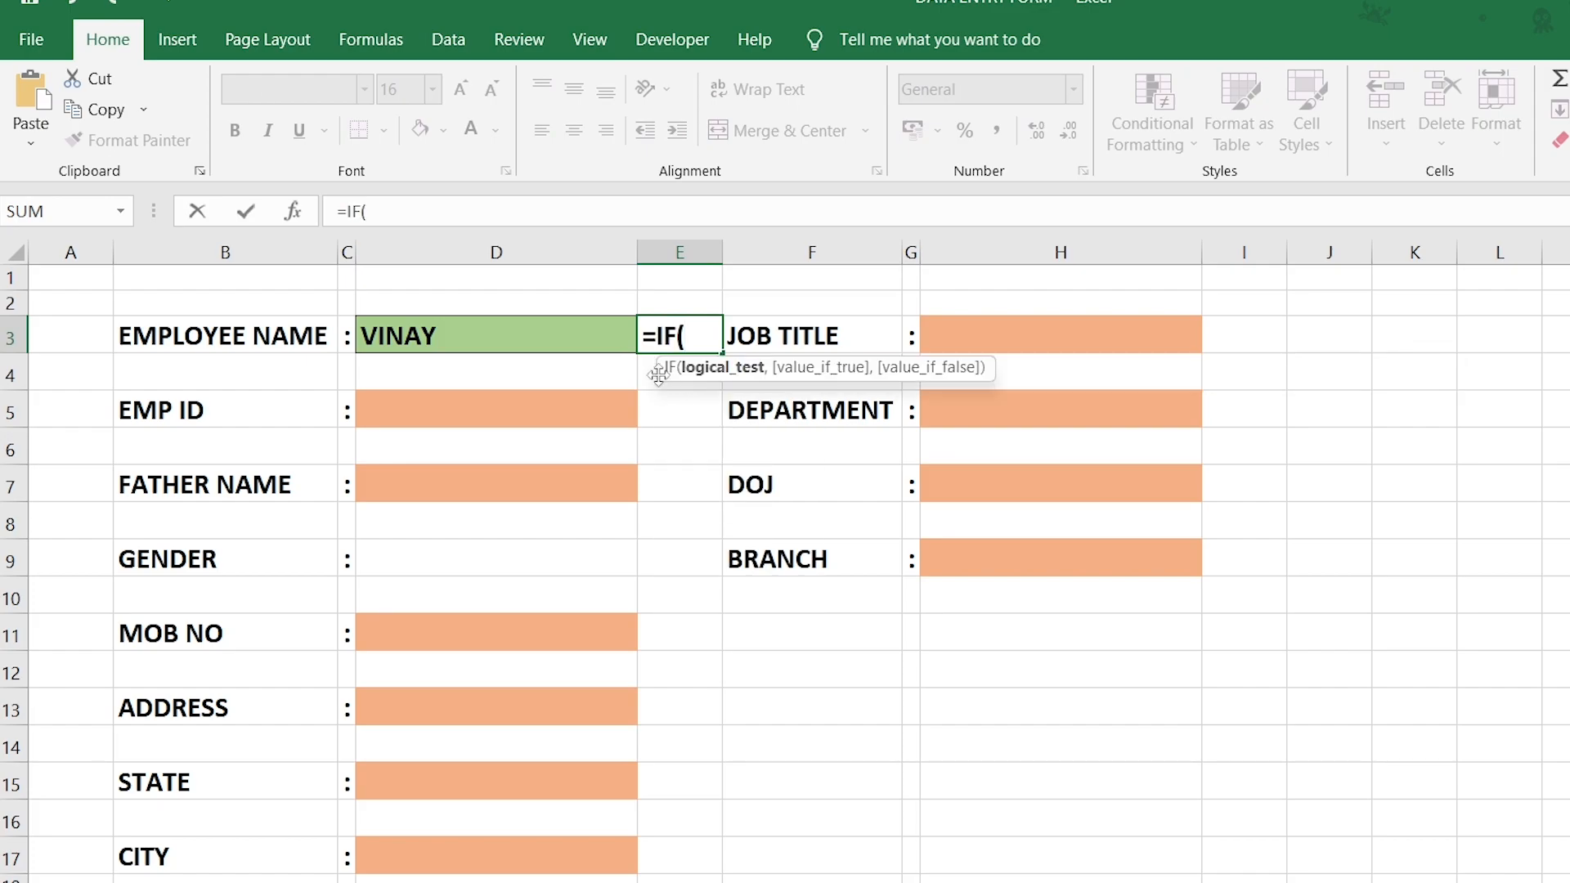
left_click(583, 333)
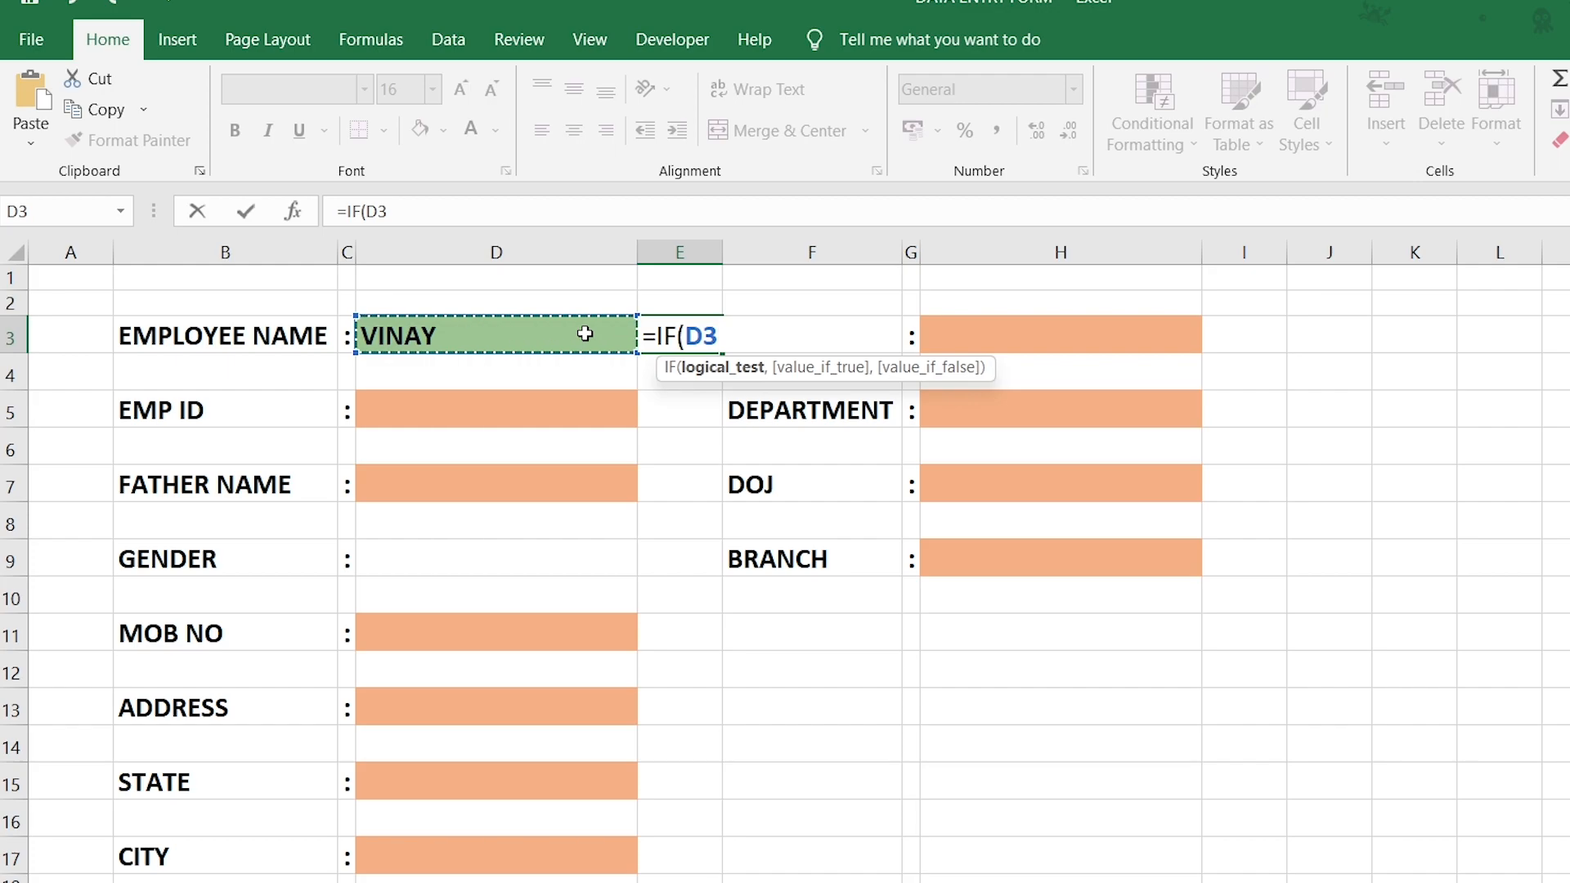
type("=")
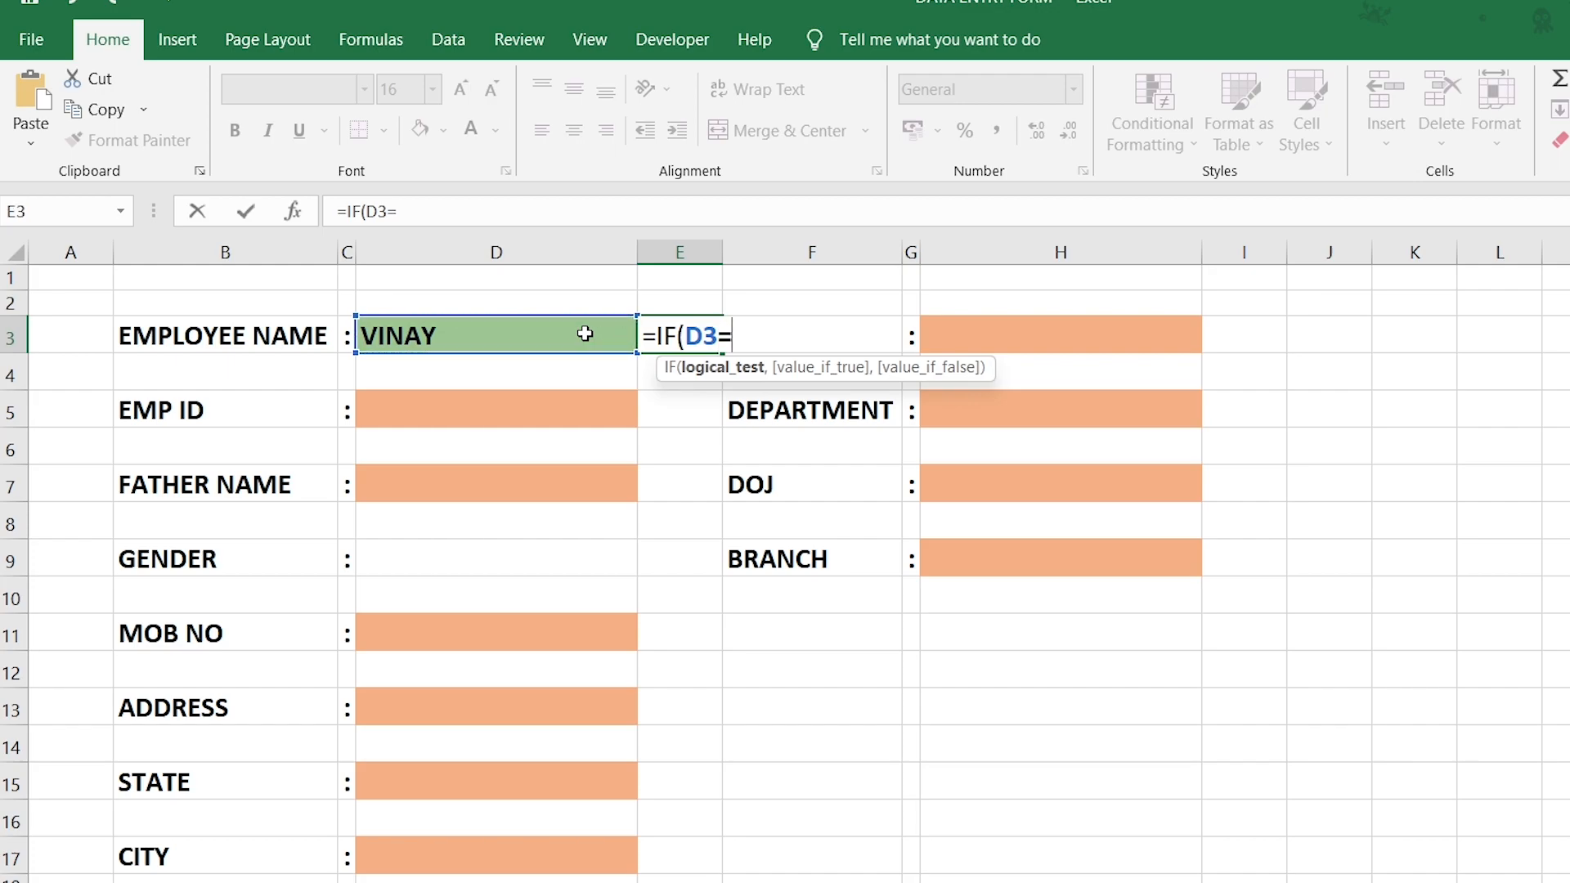
type("\"\",")
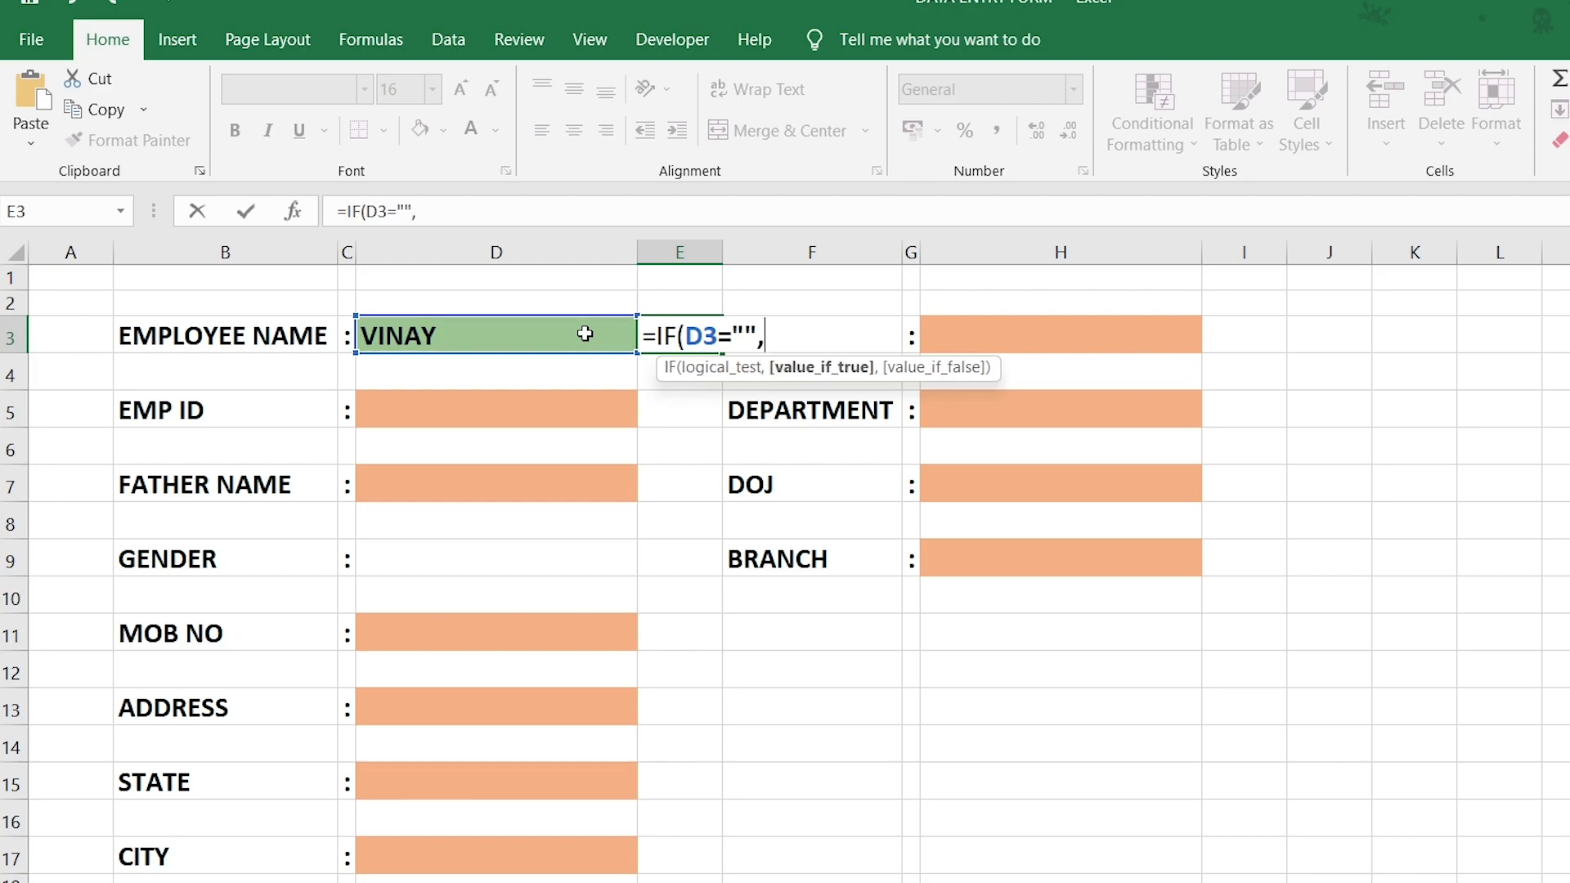
type("\"*\",1")
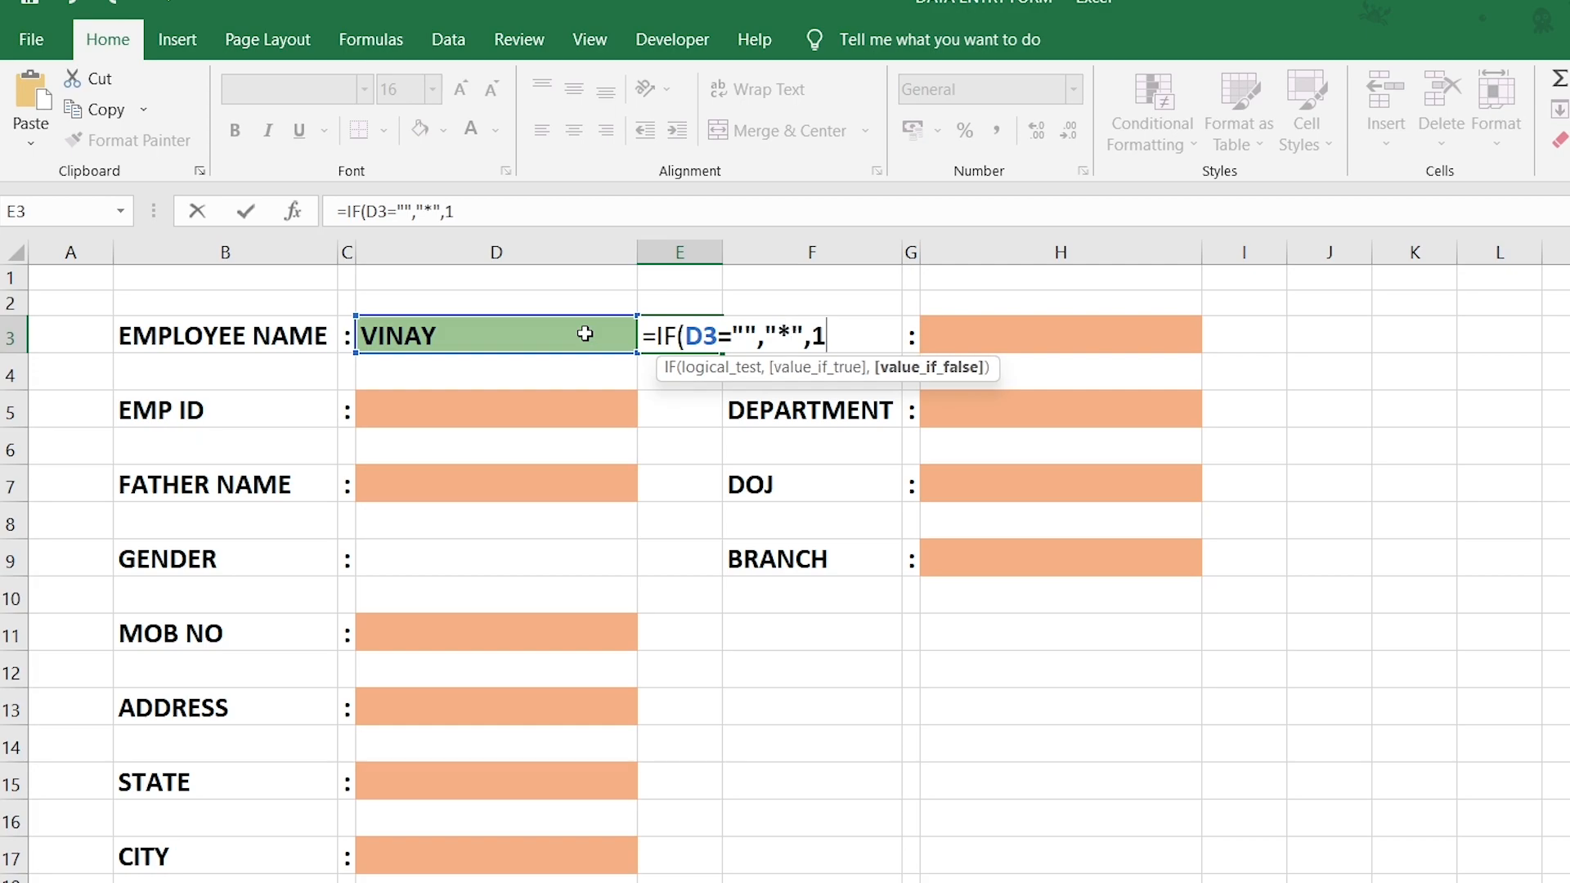
type(")")
key("Return")
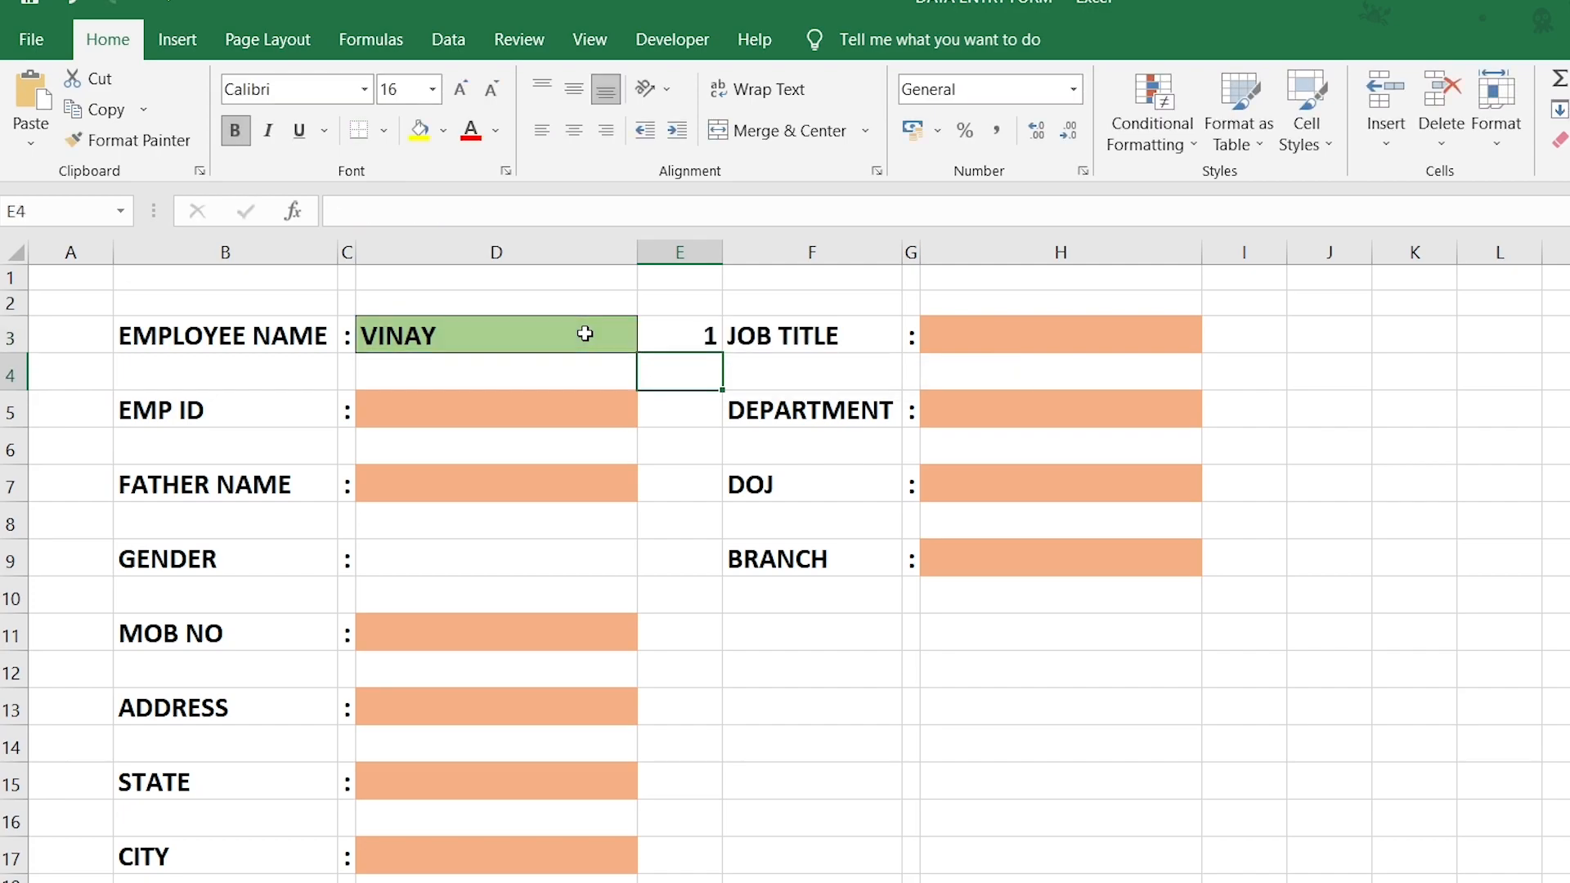
Clear the test name from D3 so E3 shows an asterisk.
left_click(675, 334)
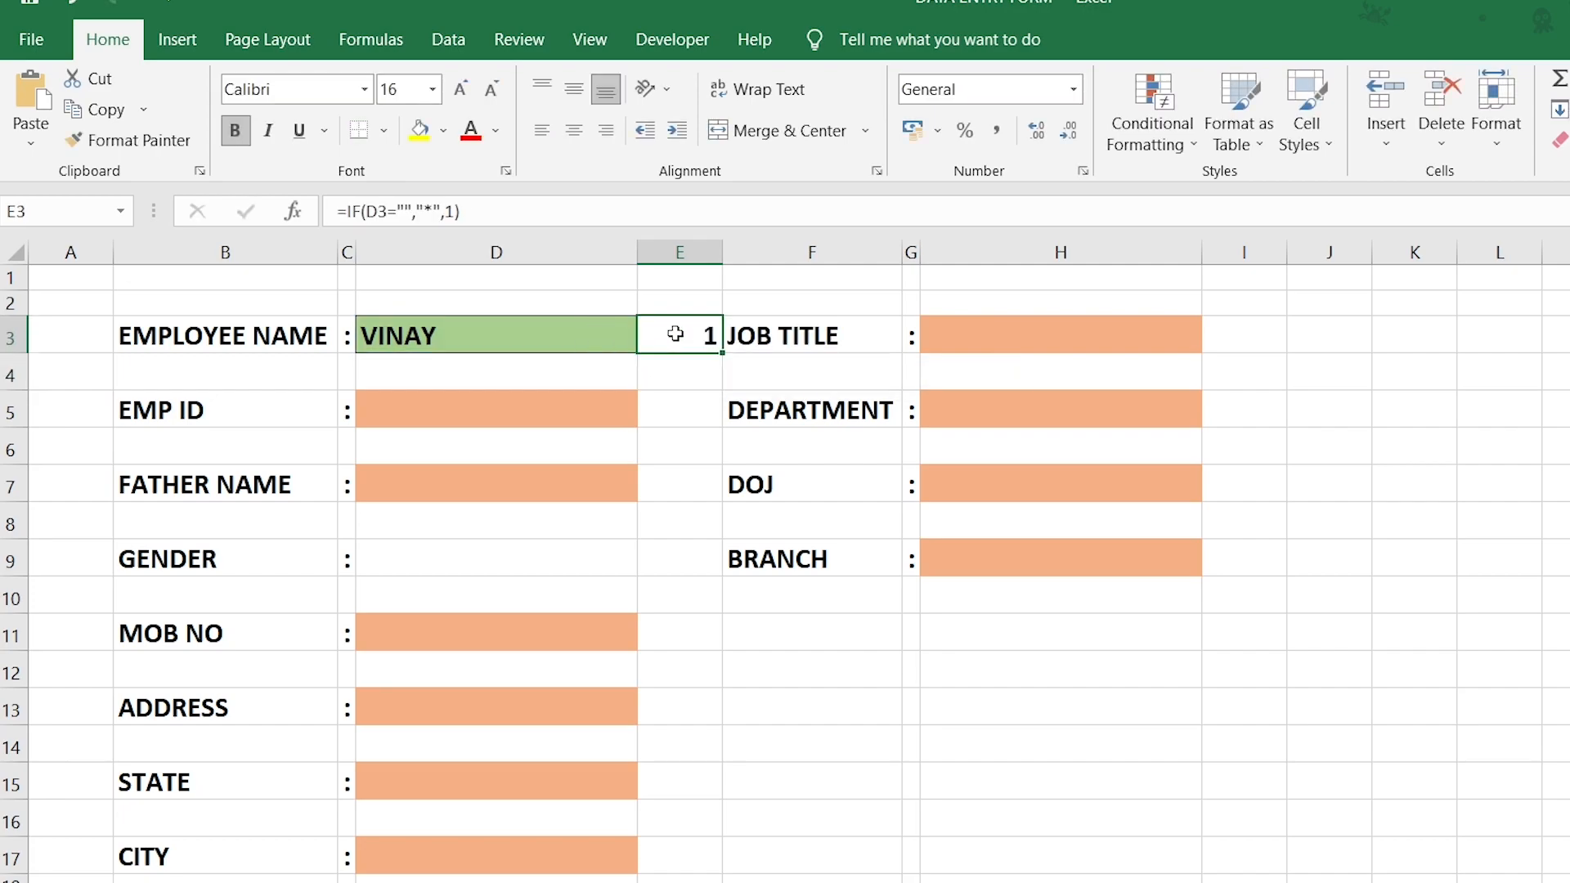
left_click(577, 339)
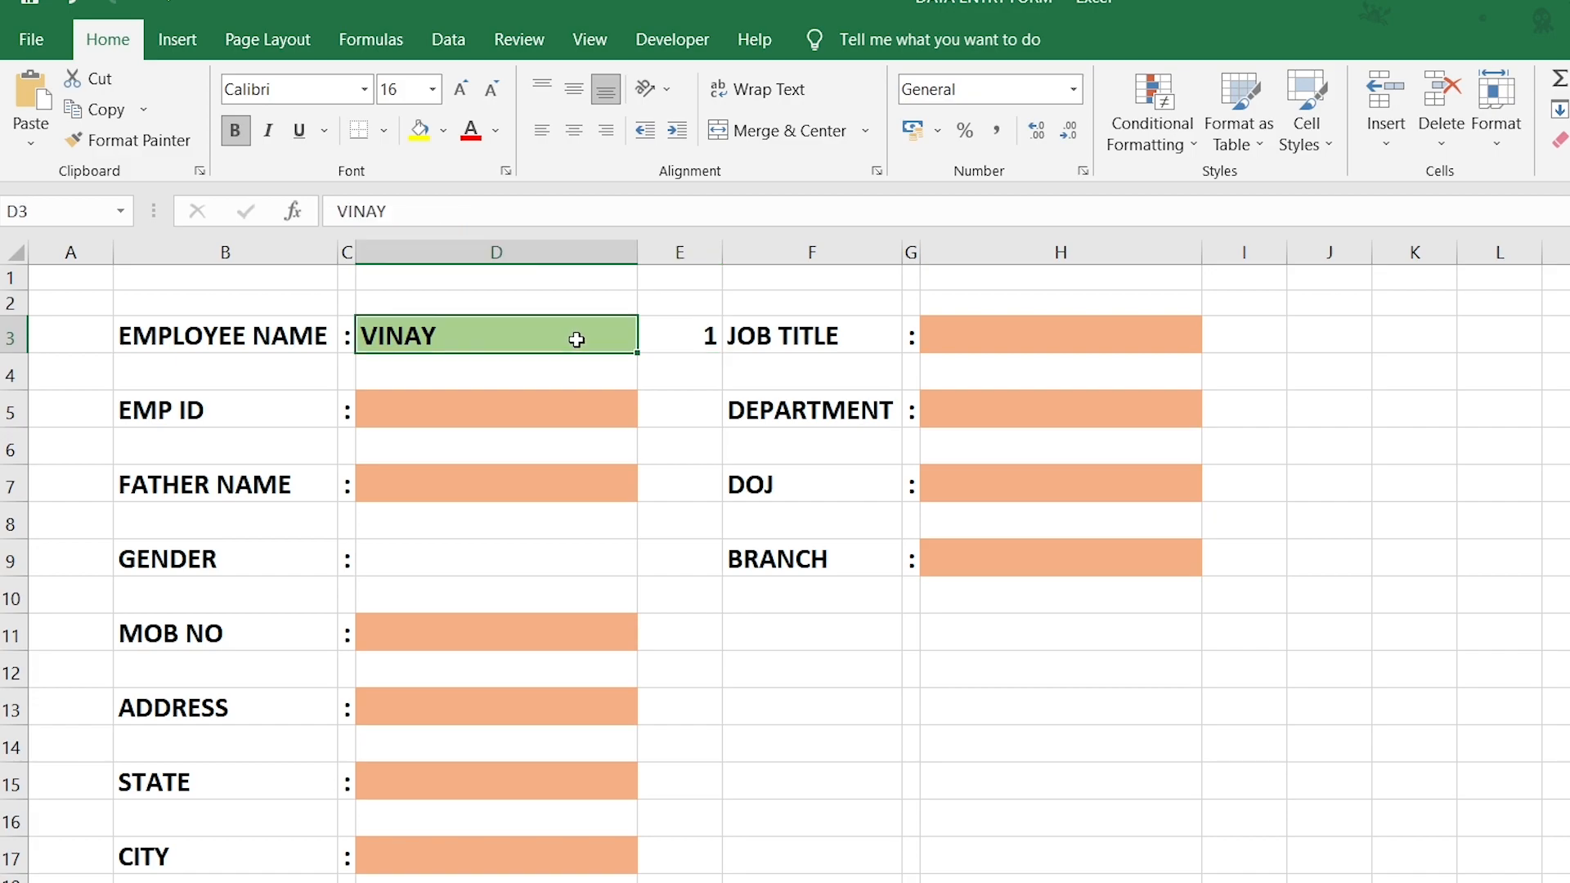
left_click(663, 339)
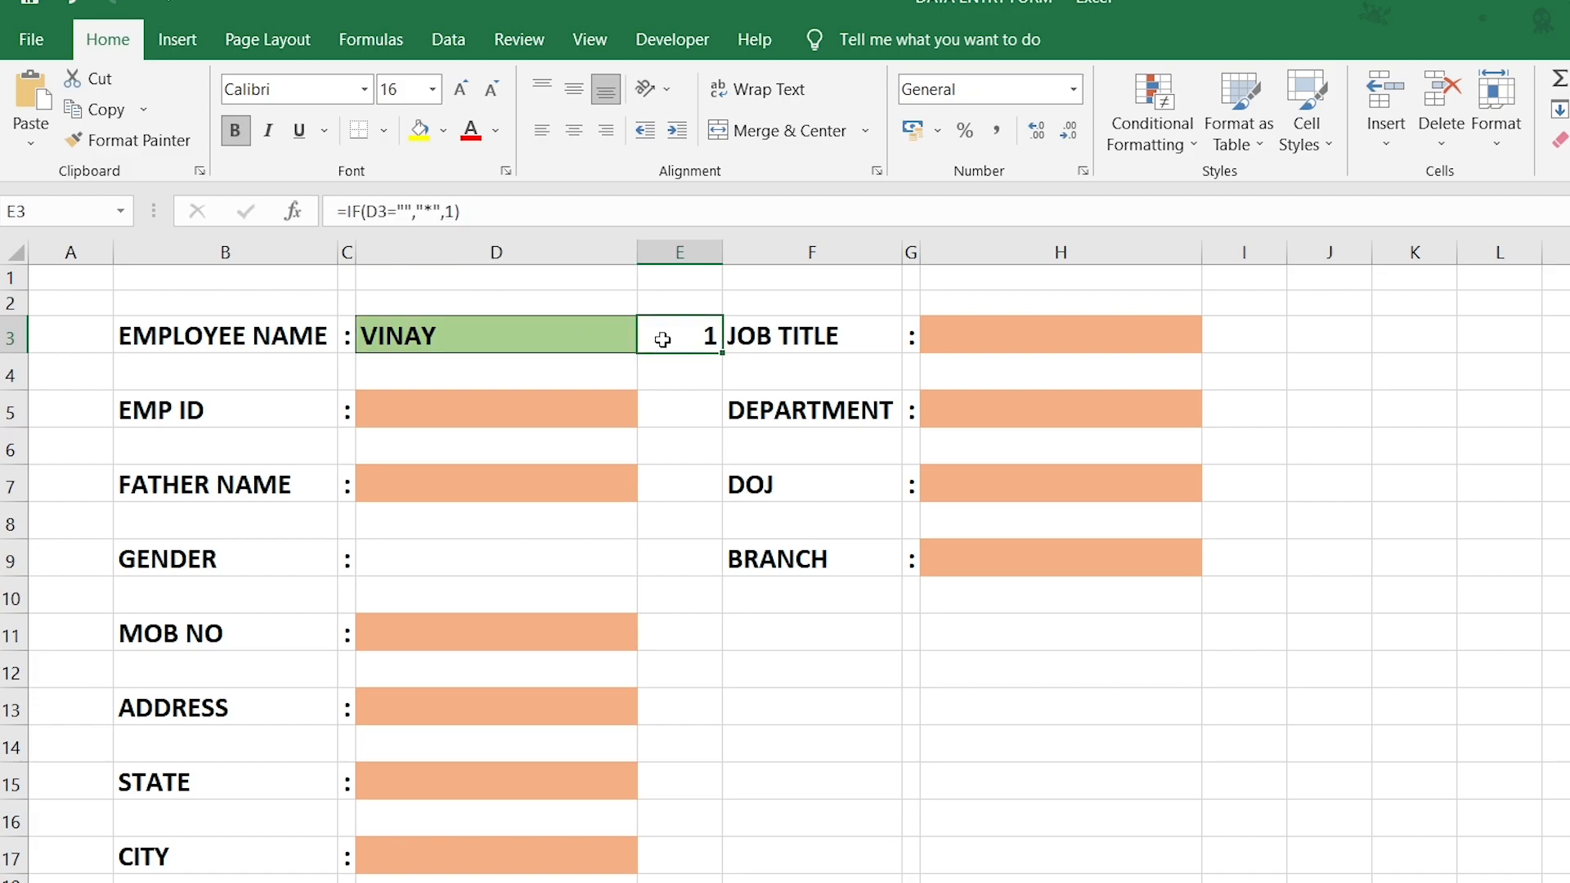
left_click(585, 342)
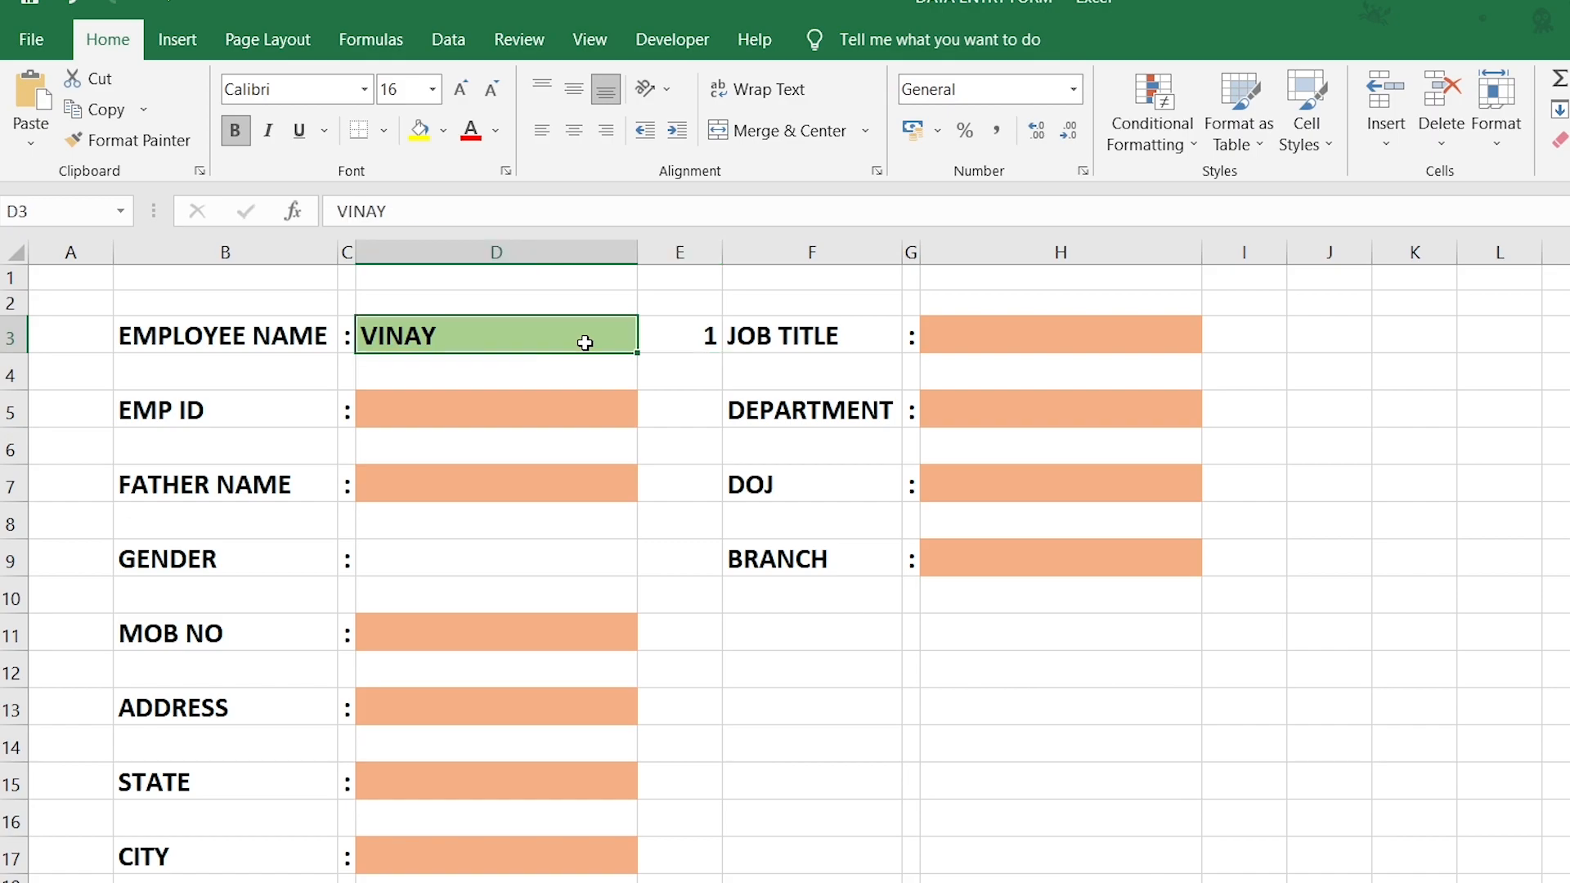
key("Delete")
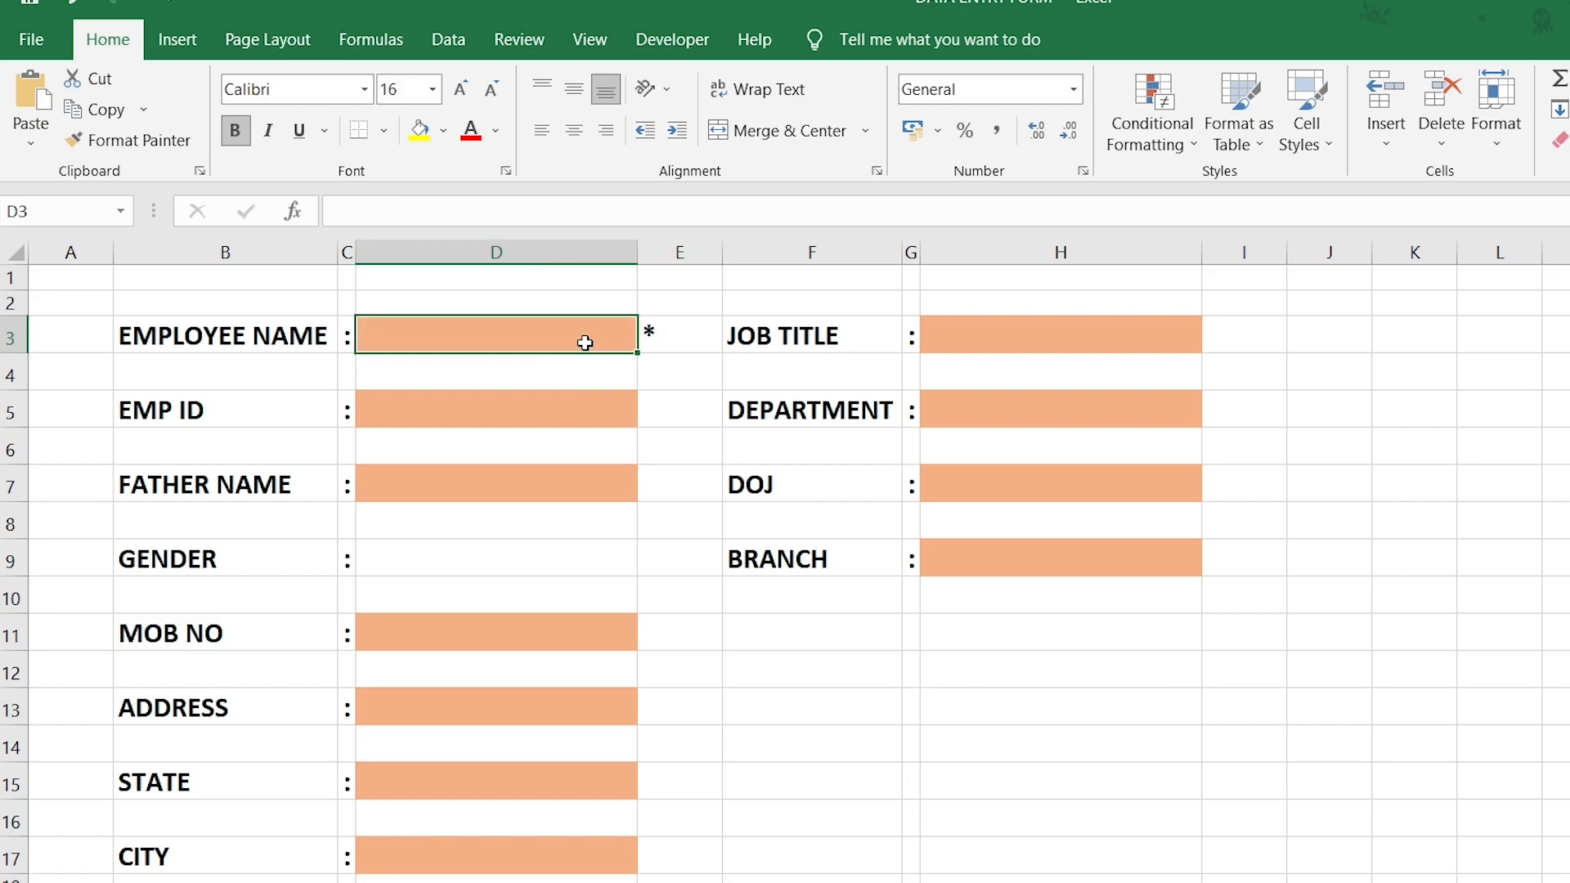
left_click(669, 336)
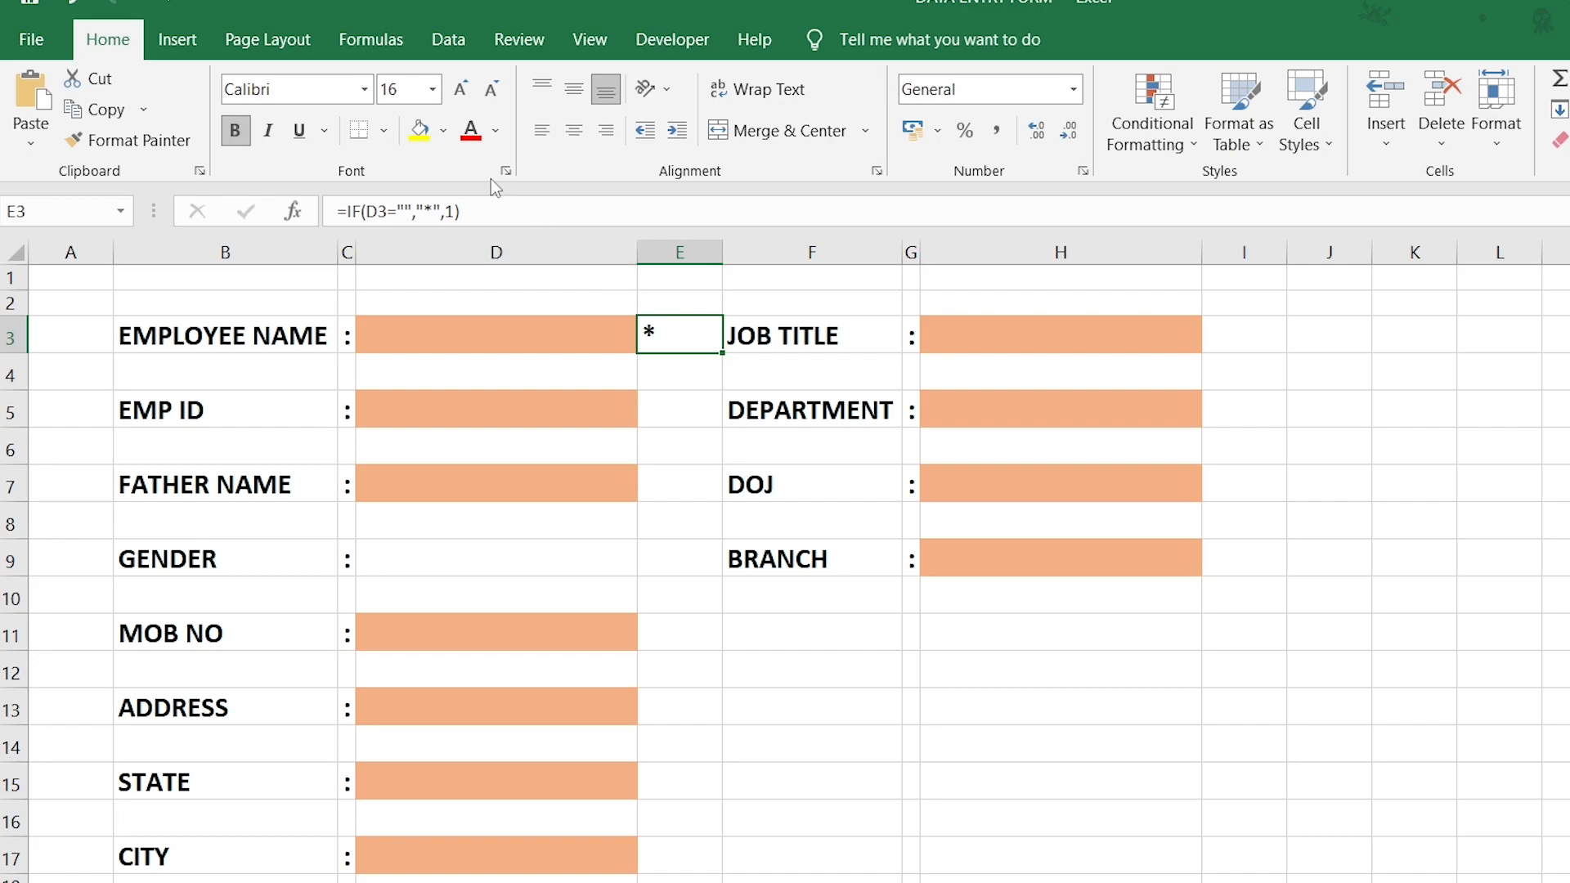
Make E3's asterisk red and centre it horizontally and vertically.
left_click(472, 133)
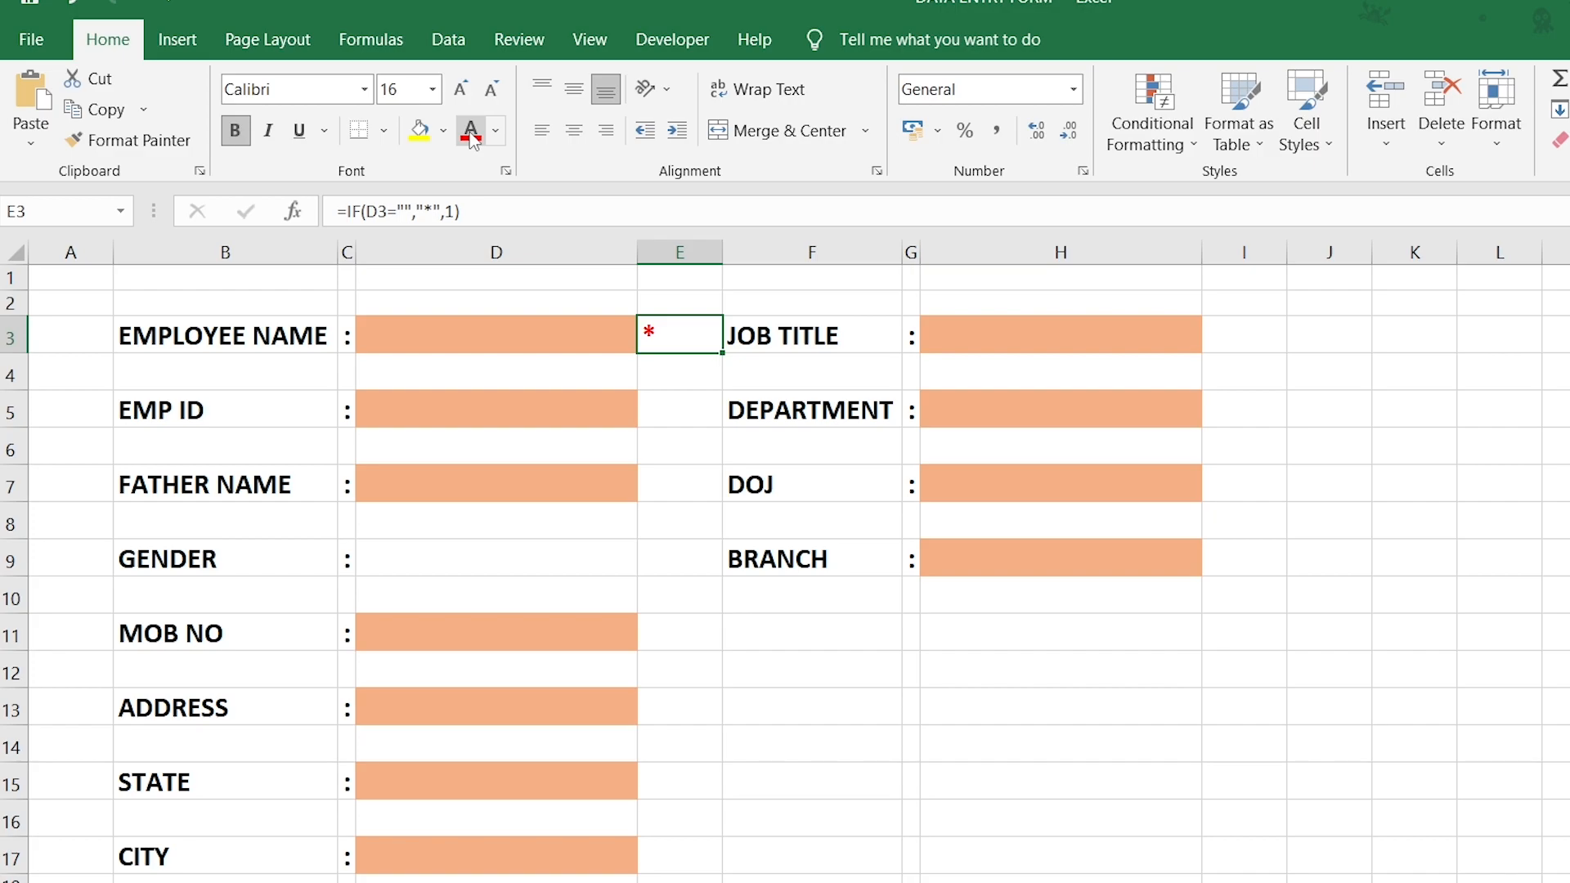
left_click(576, 132)
left_click(573, 97)
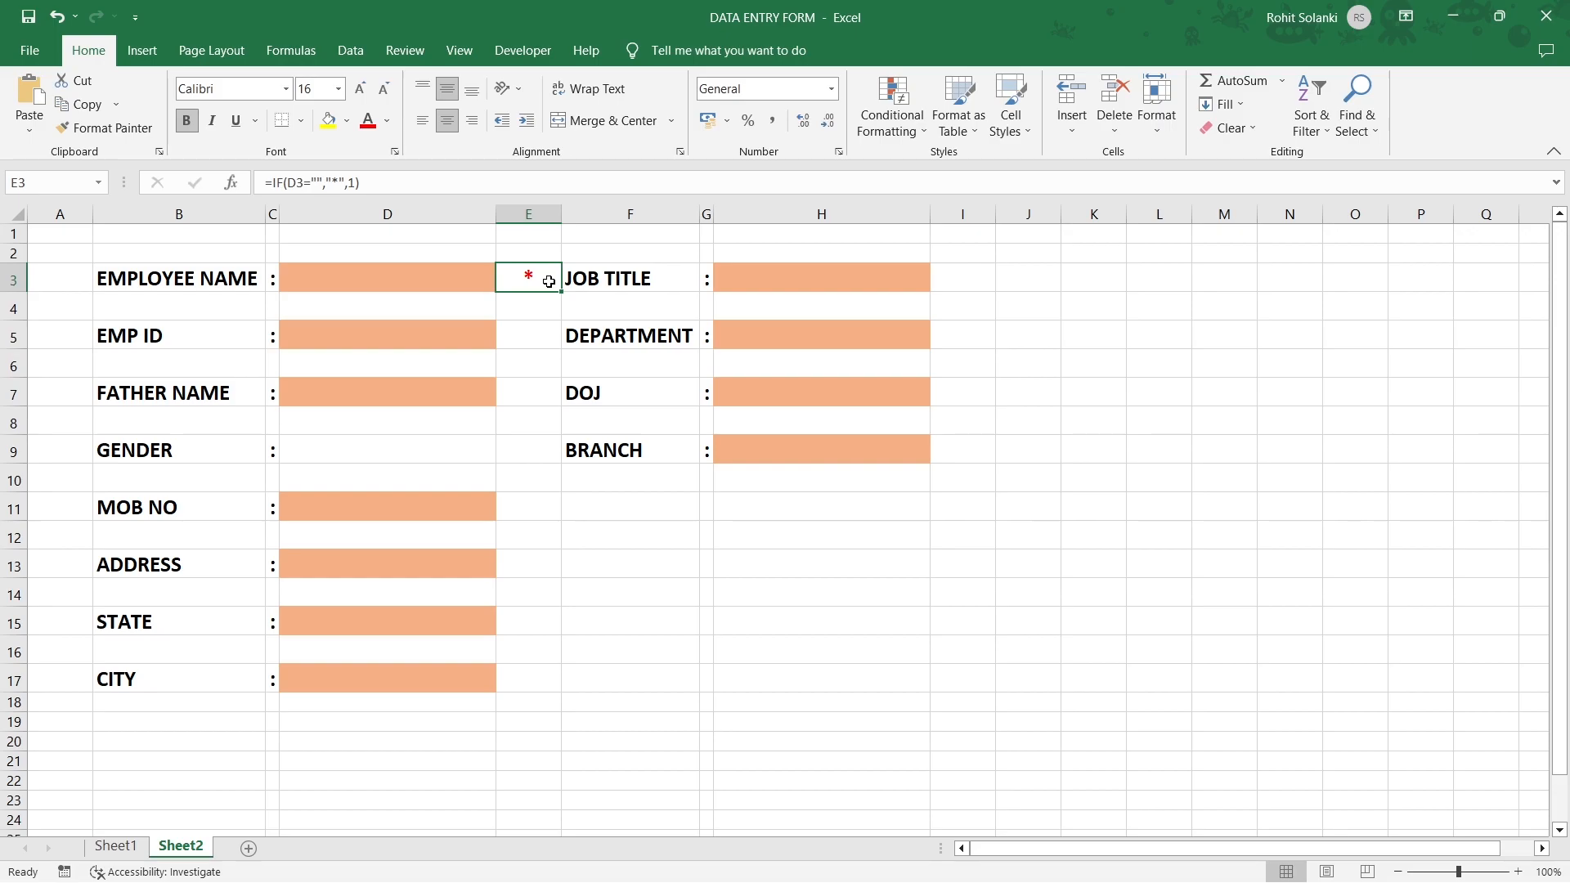
Copy E3's formula to E5, E7, E11, E13, E15, E17 and I3, I5, I7, I9.
key("ctrl+c")
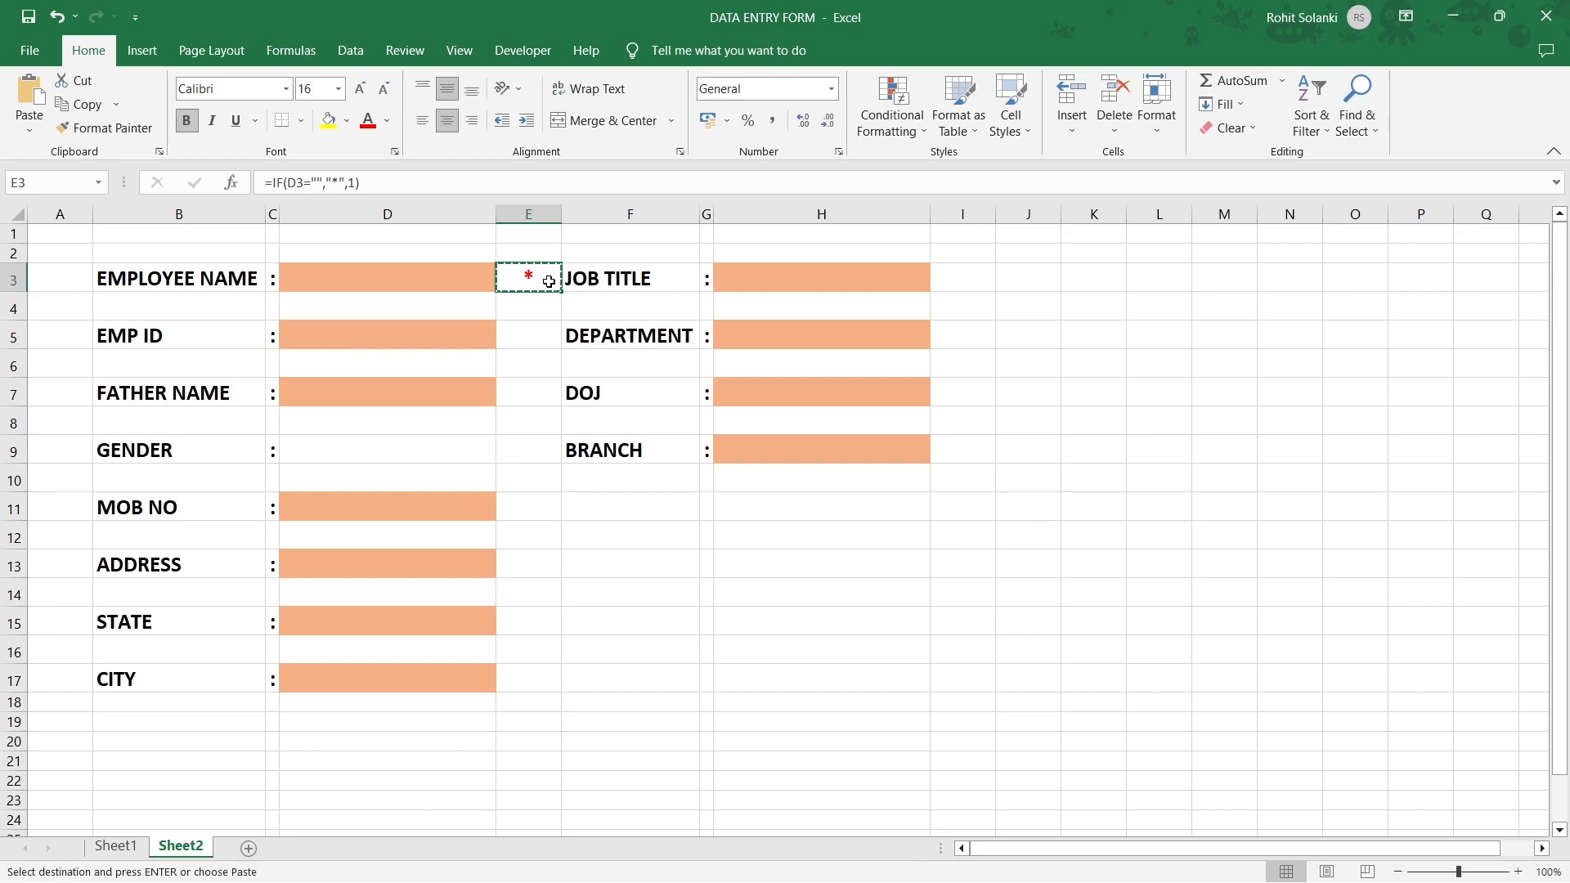
left_click(535, 331)
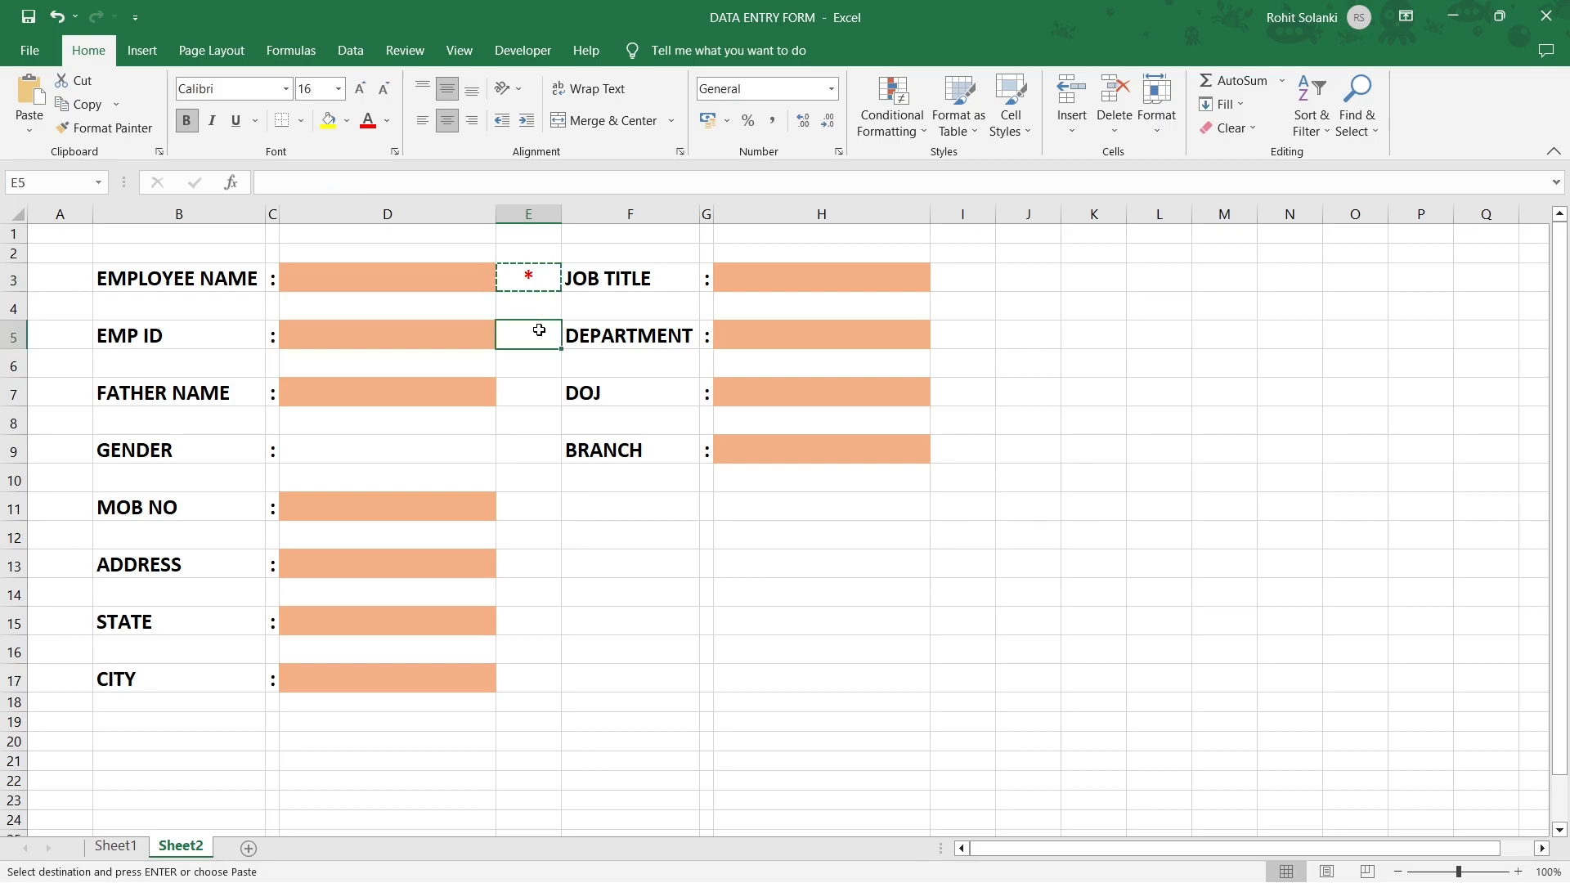
left_click(520, 392, "ctrl")
left_click(532, 504, "ctrl")
left_click(518, 562, "ctrl")
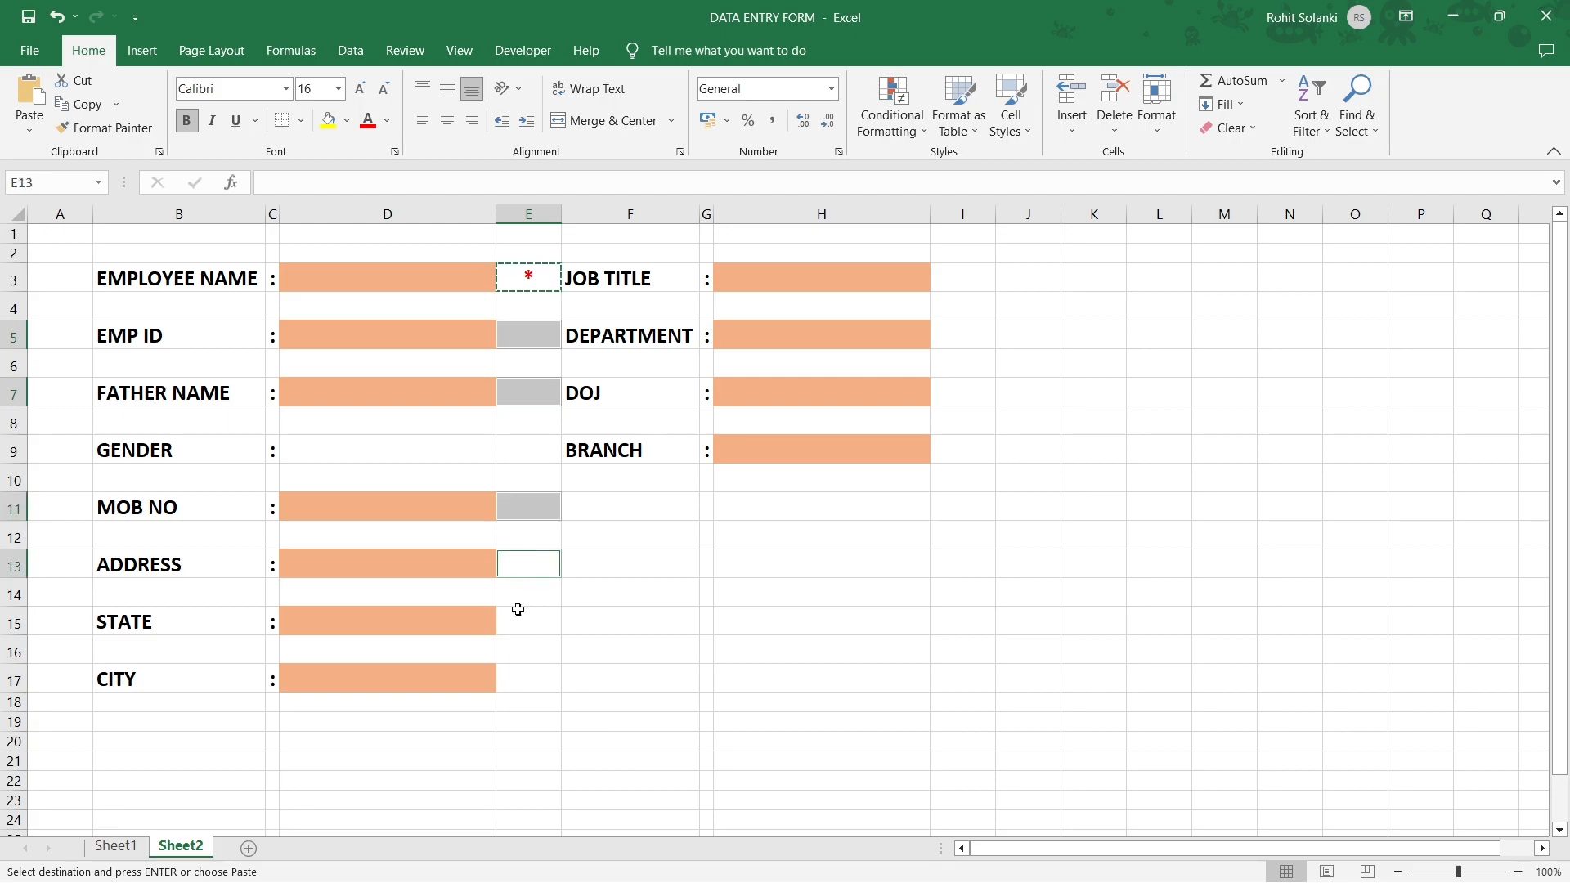
left_click(520, 624, "ctrl")
left_click(518, 674, "ctrl")
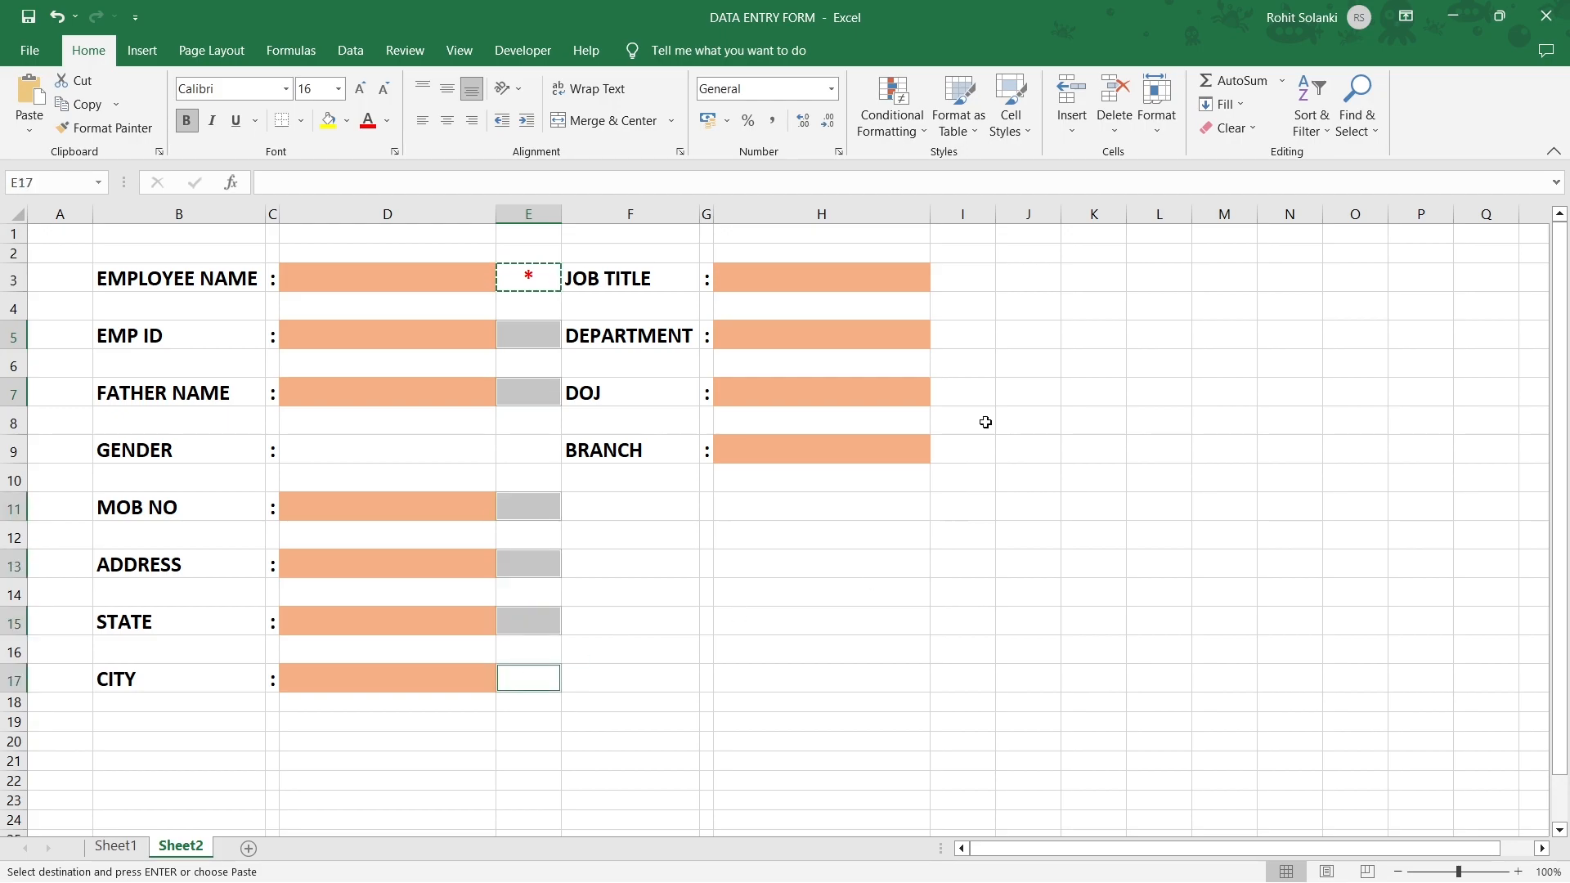
left_click(964, 280, "ctrl")
left_click(964, 336, "ctrl")
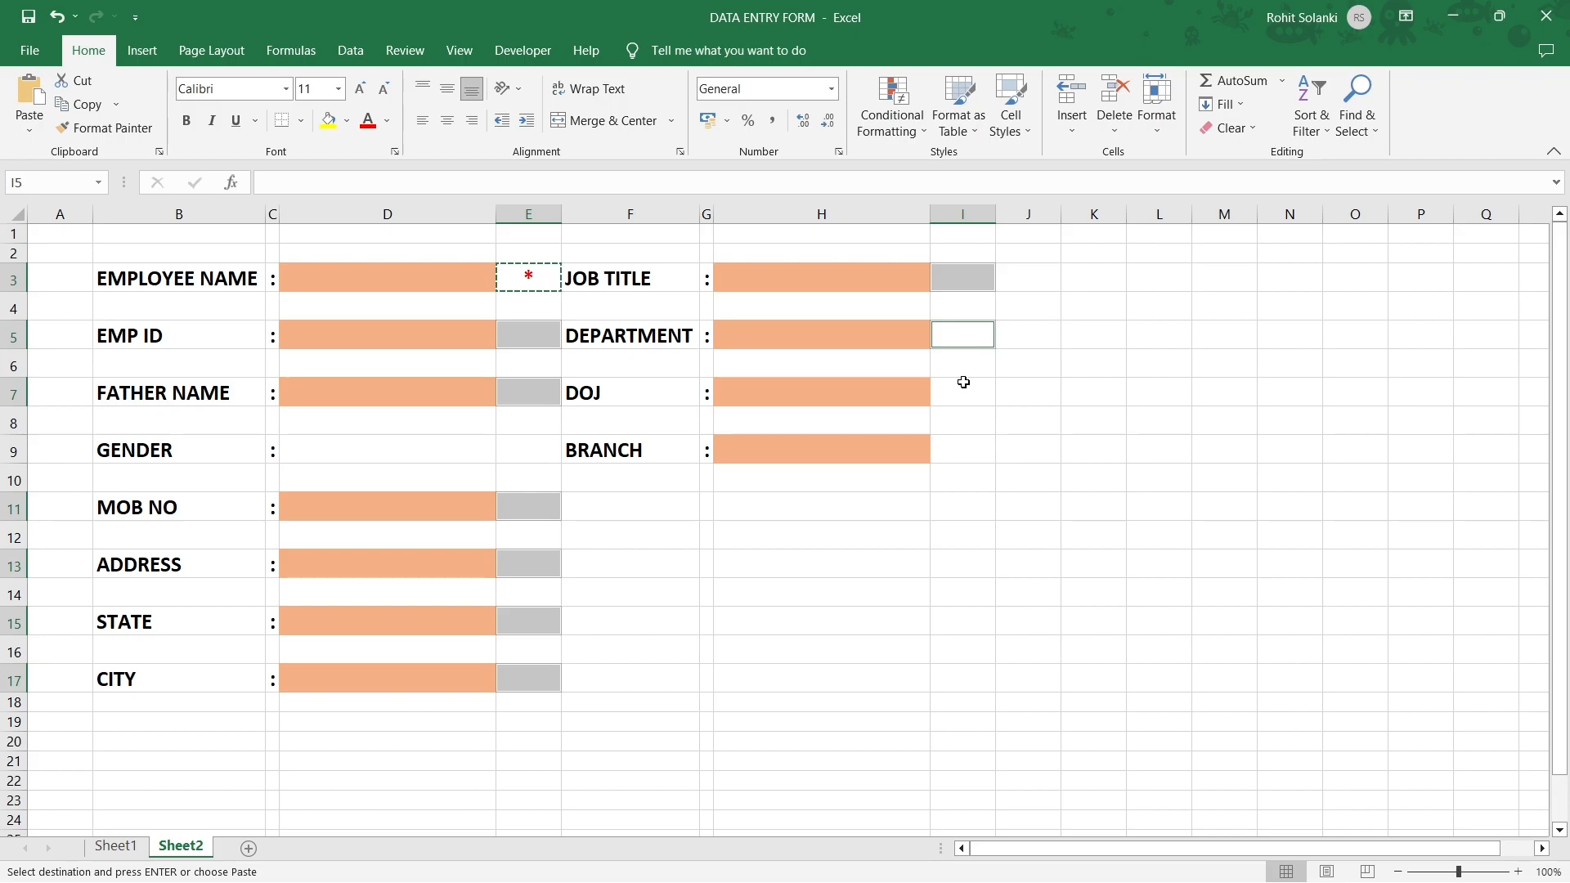
left_click(964, 382, "ctrl")
left_click(960, 455, "ctrl")
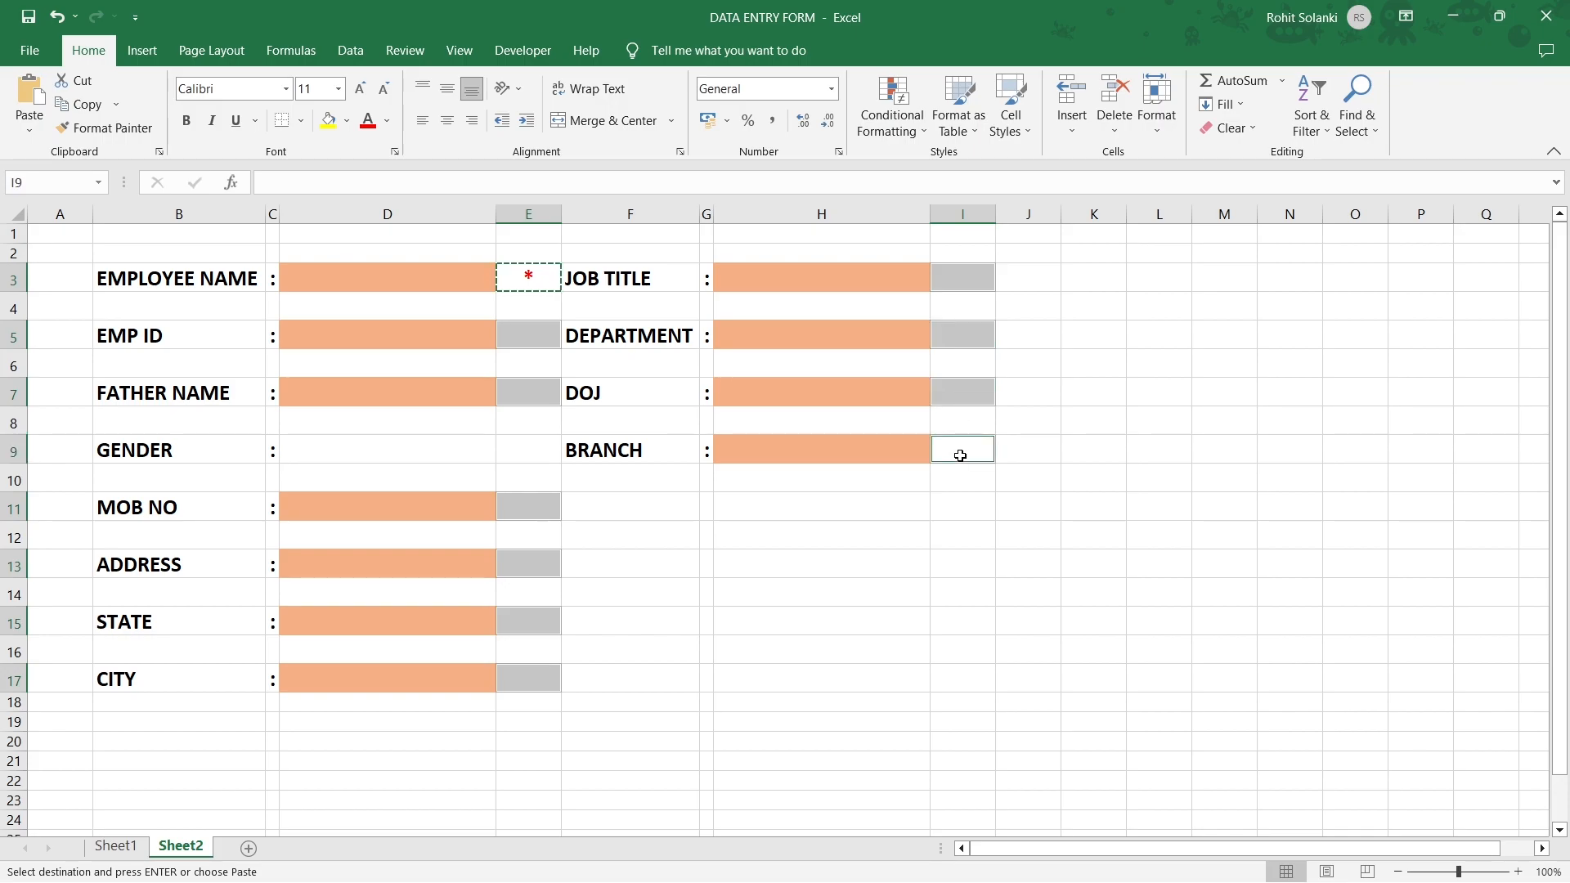
key("ctrl+v")
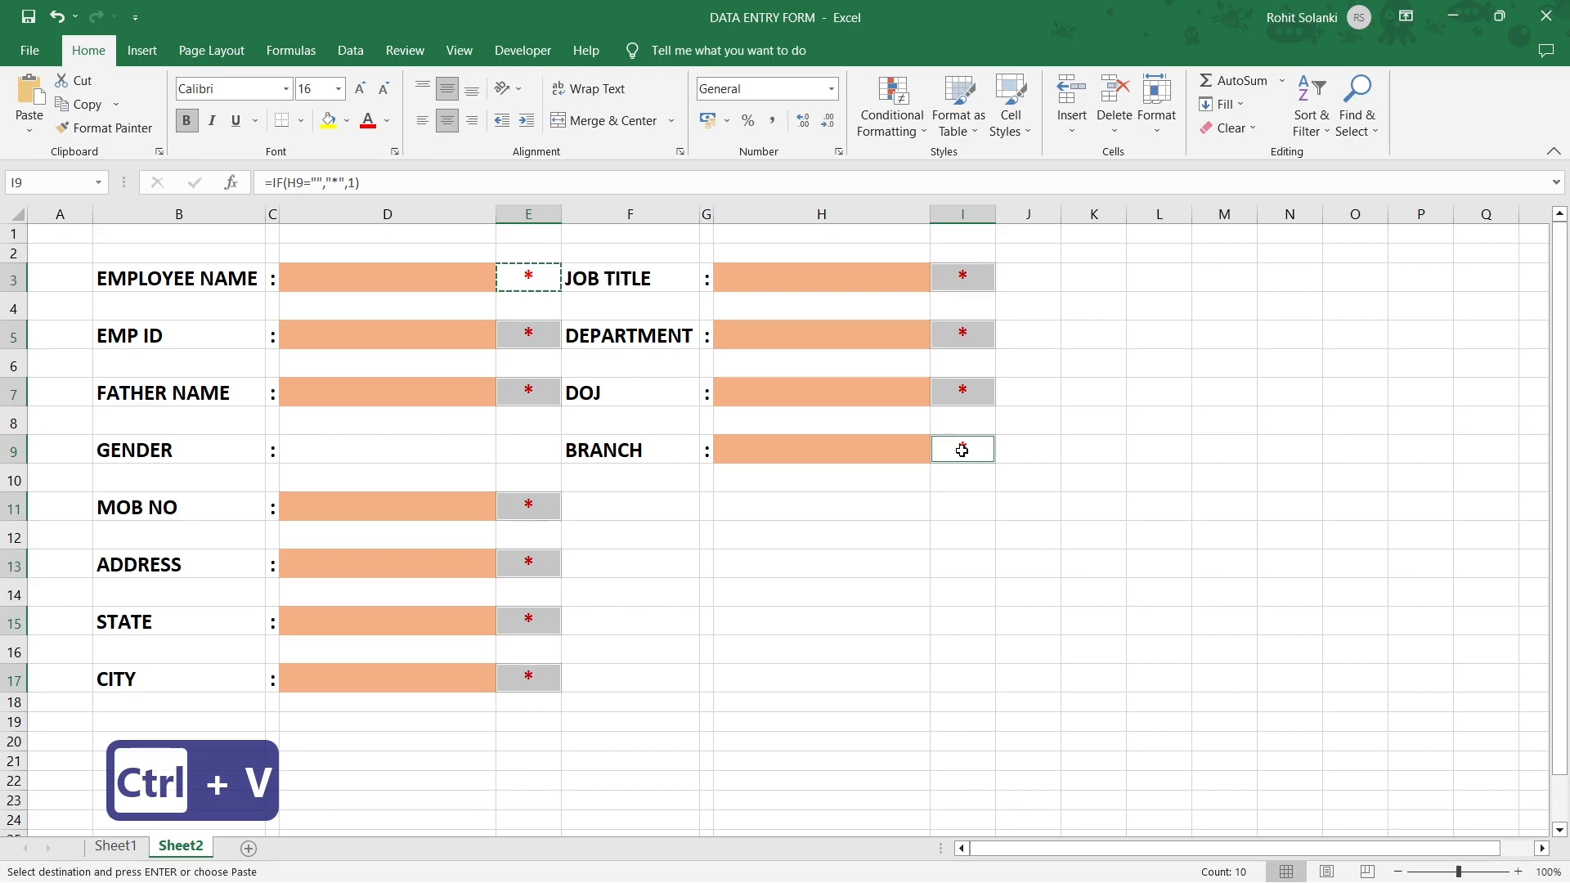
left_click(962, 214)
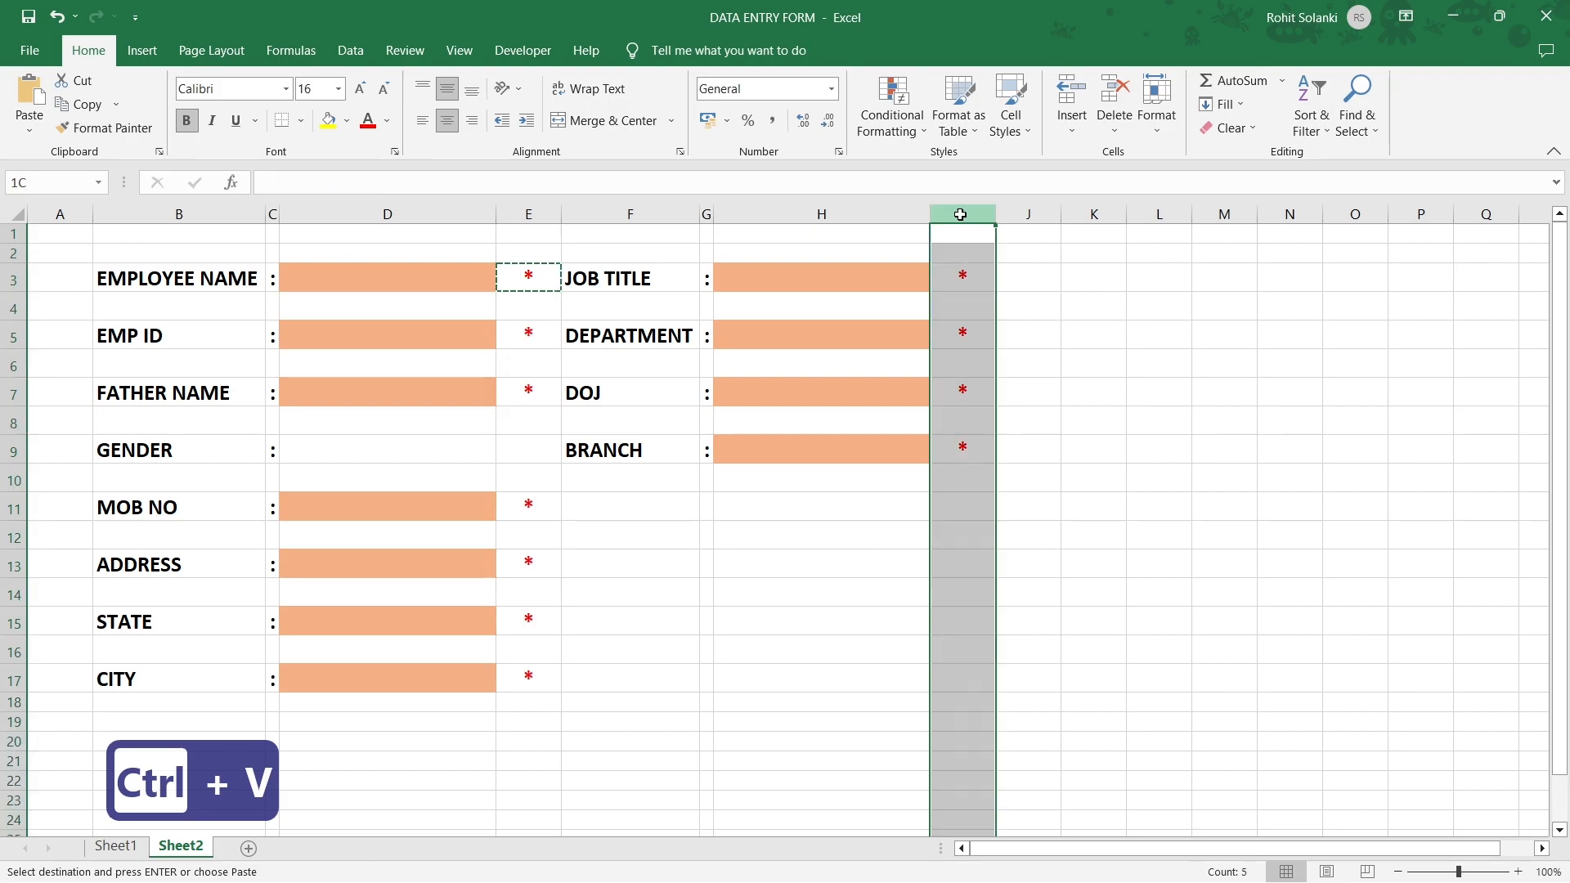
left_click(527, 216, "ctrl")
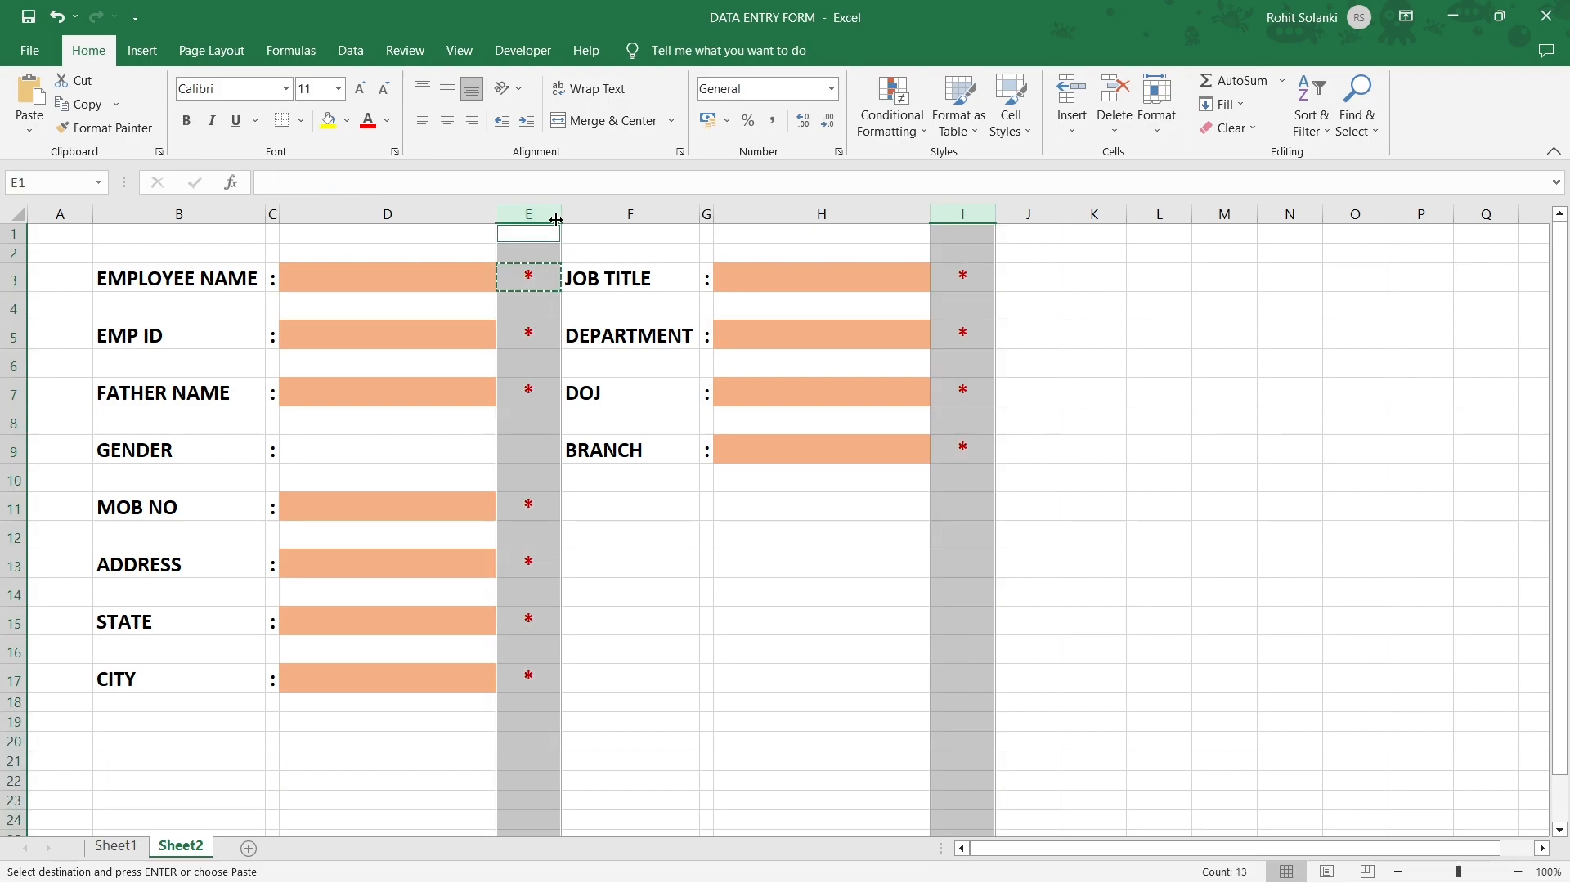
left_click_drag(559, 217, 530, 218)
left_click(513, 276)
key("Escape")
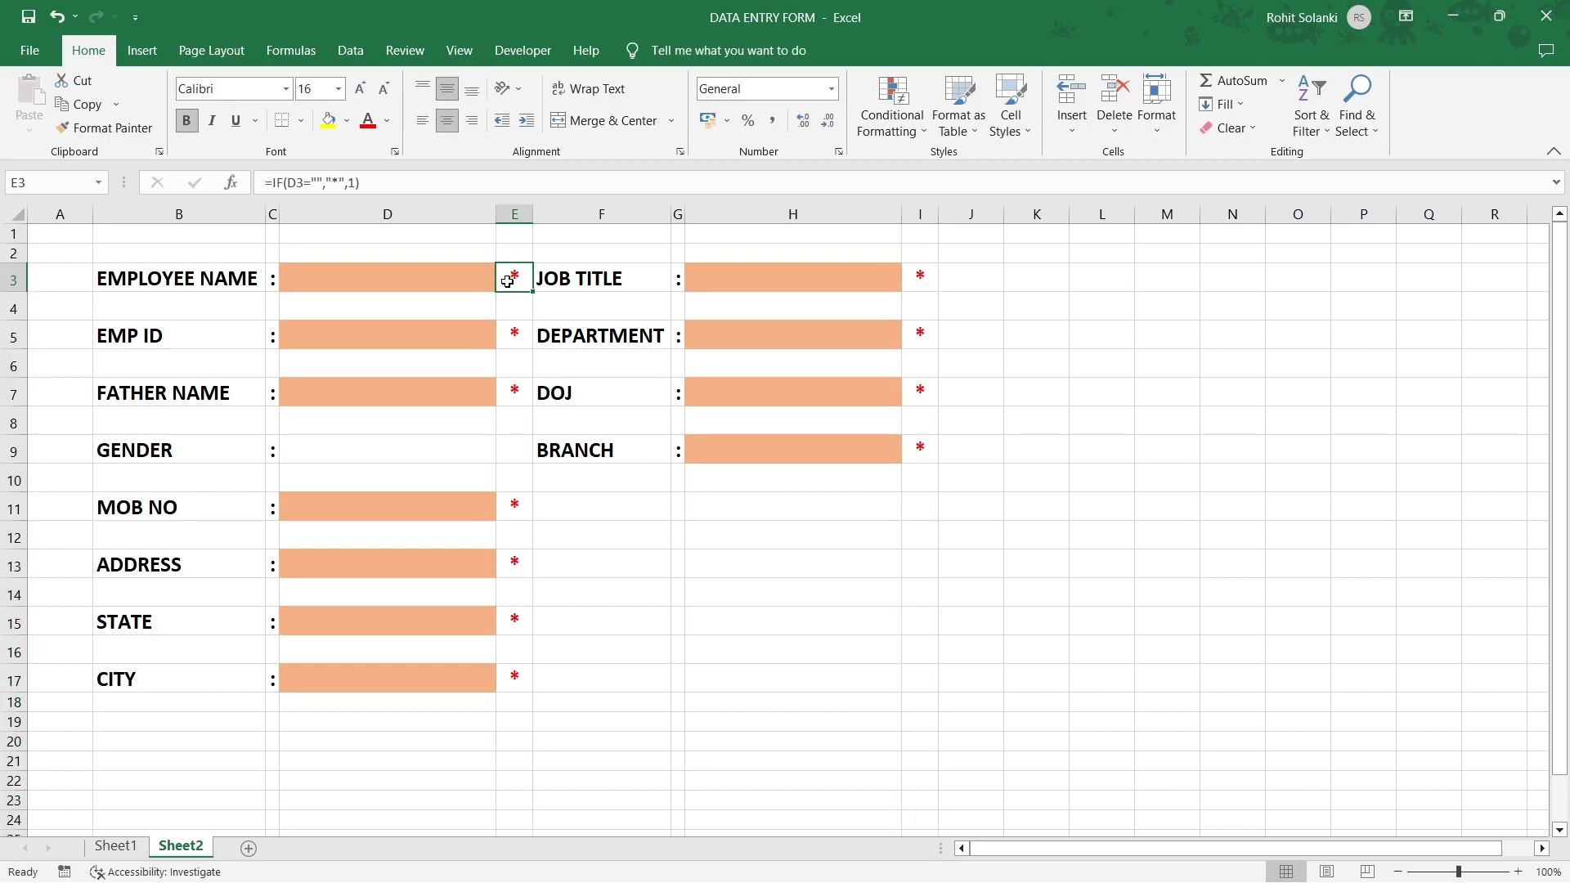
left_click(559, 213)
left_click(1071, 90)
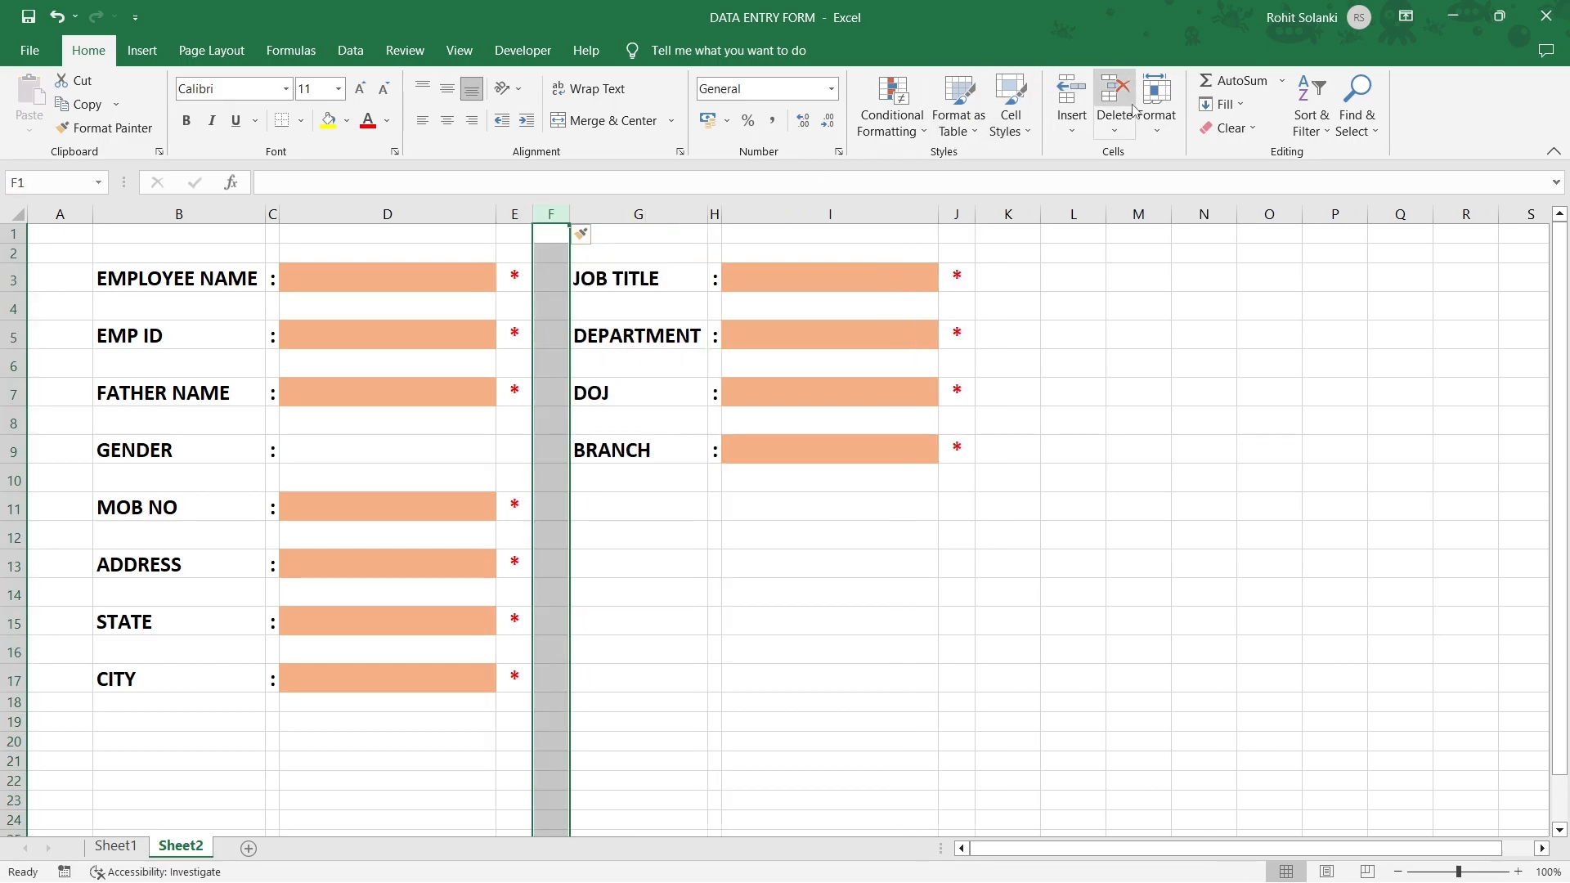
left_click_drag(563, 214, 603, 214)
left_click(544, 361)
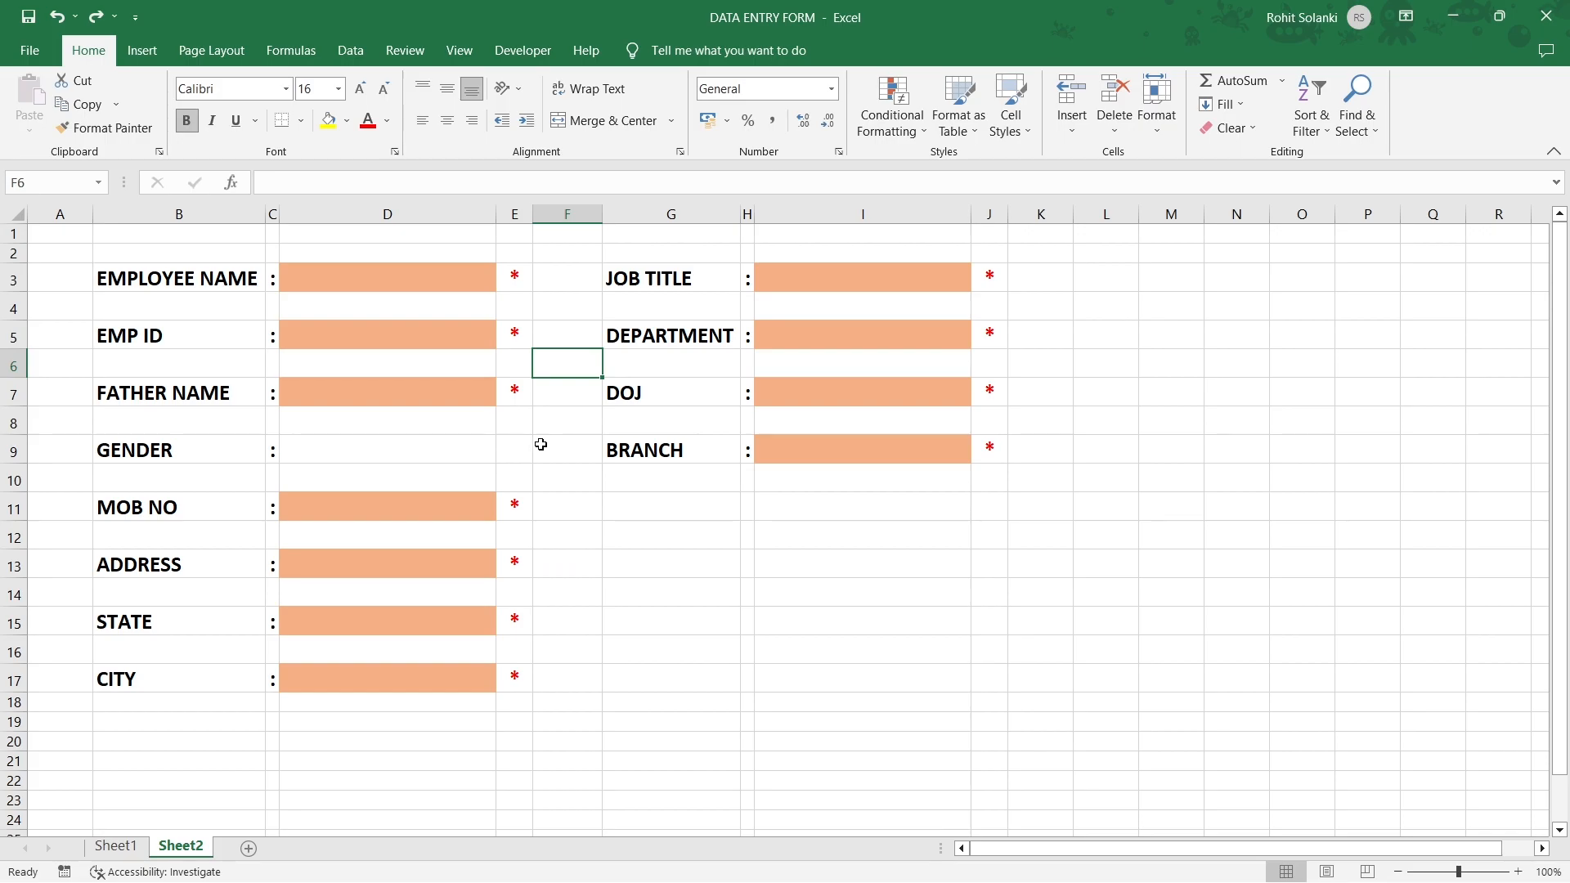
left_click(507, 283)
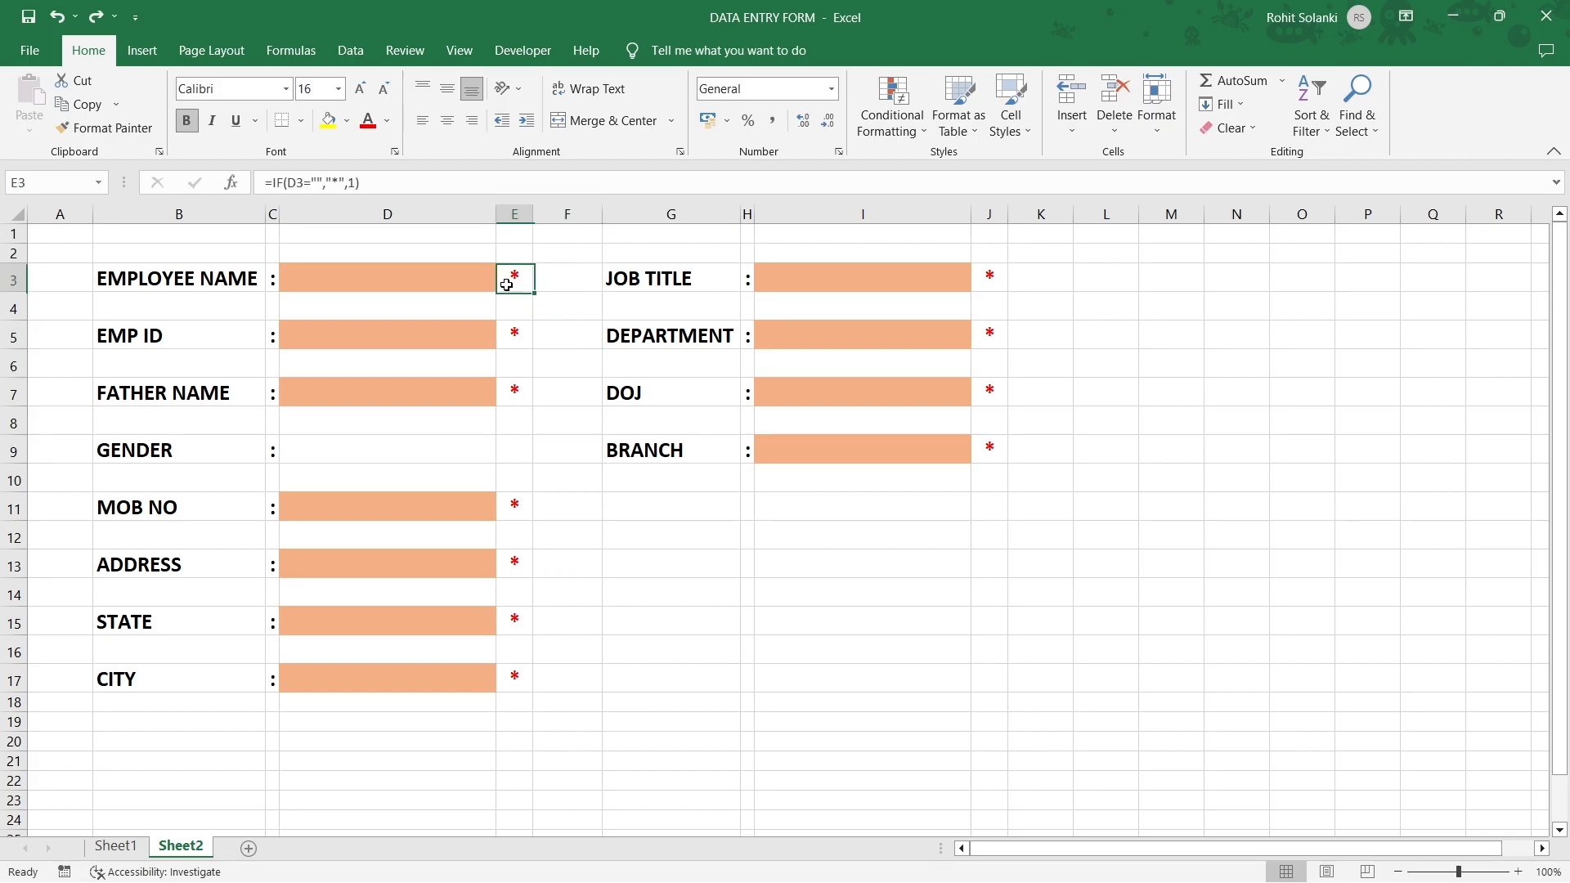
left_click(446, 279)
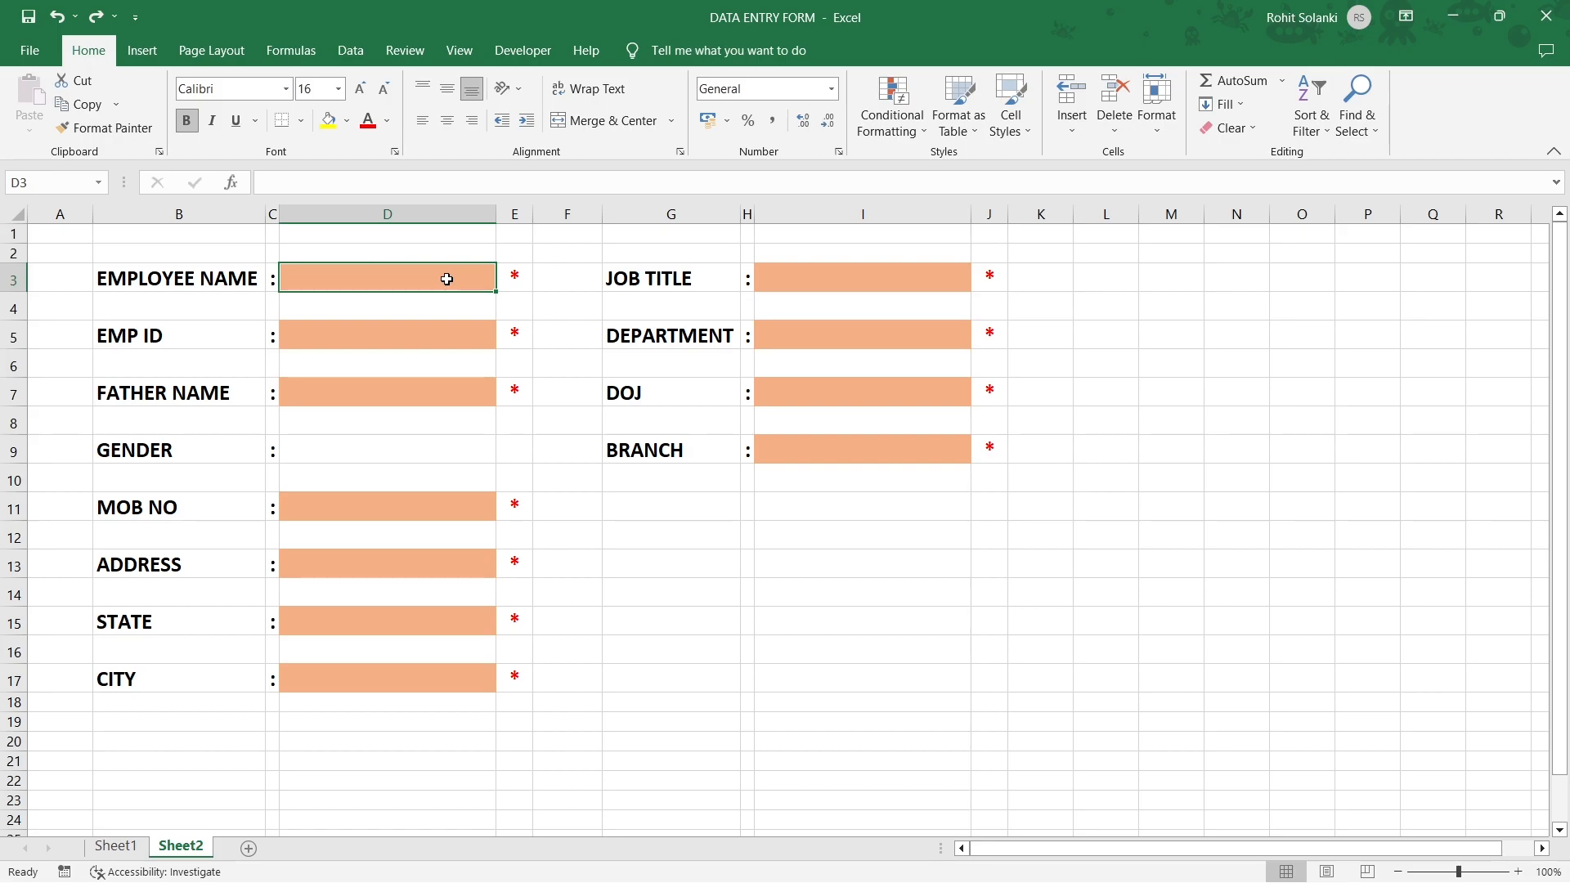
Select the asterisk cells E3, E5, E7, E11, E13, E15, E17 and J3, J5, J7, J9.
left_click(514, 283)
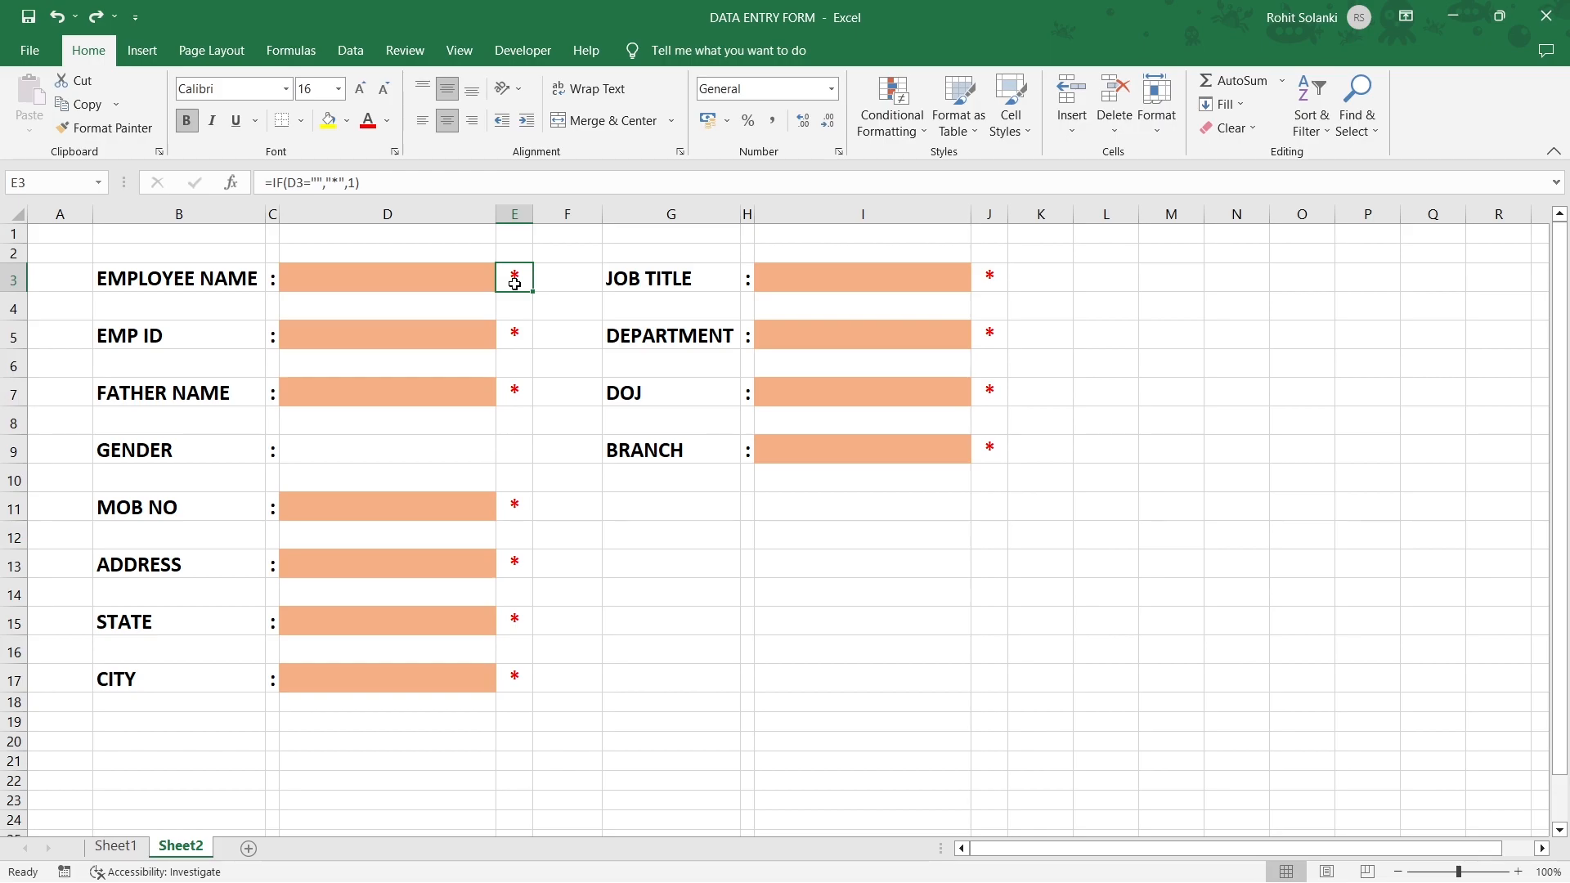
left_click(516, 333, "ctrl")
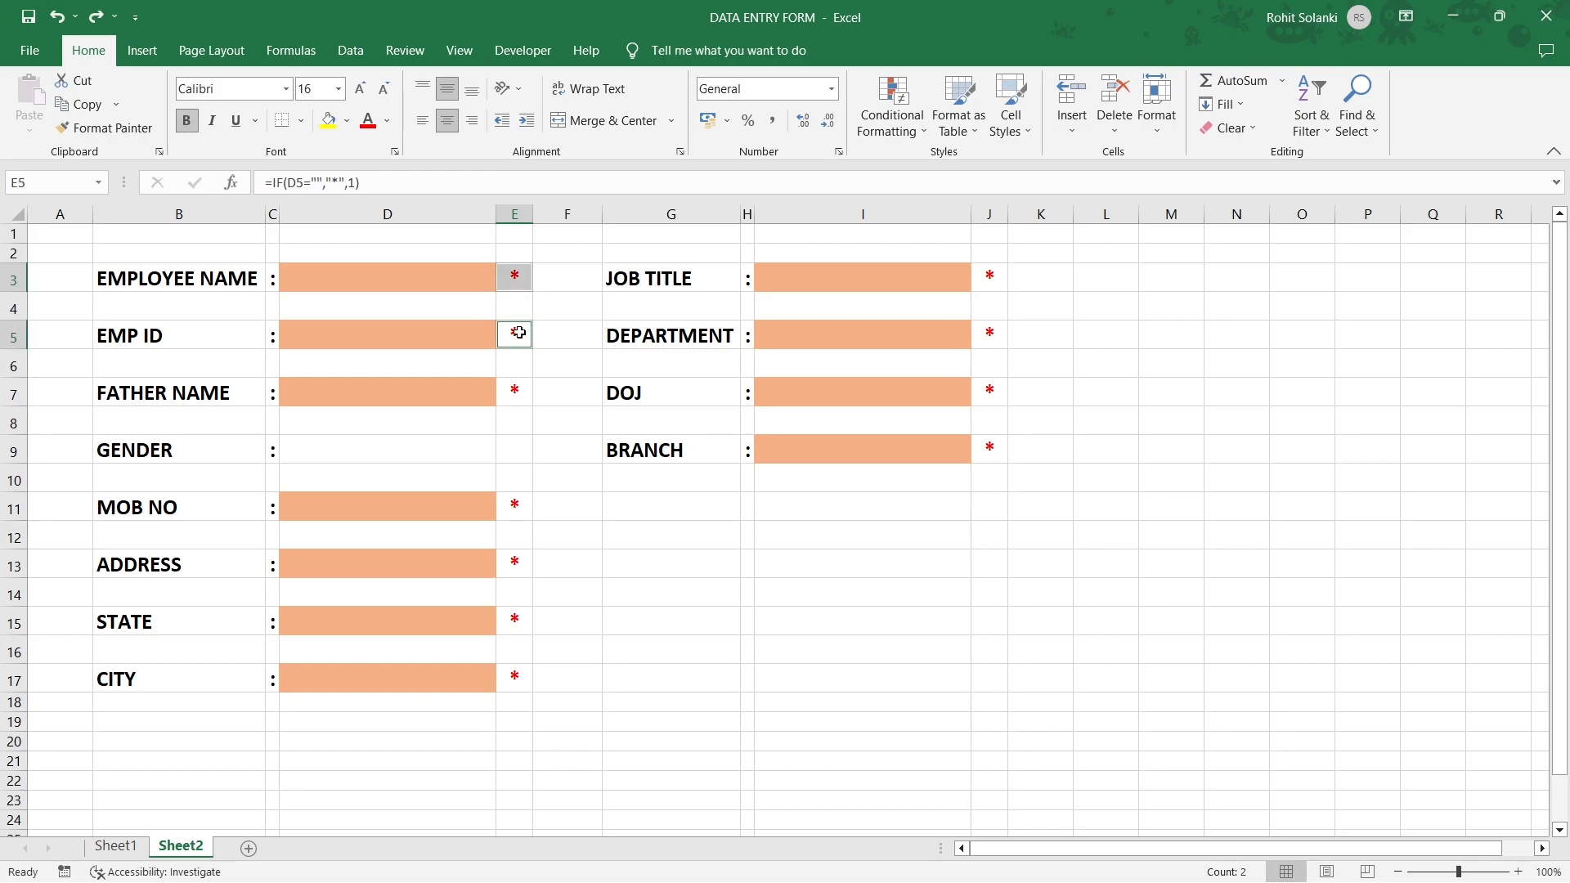
left_click(517, 396, "ctrl")
left_click(516, 507, "ctrl")
left_click(516, 562, "ctrl")
left_click(513, 621, "ctrl")
left_click(513, 671, "ctrl")
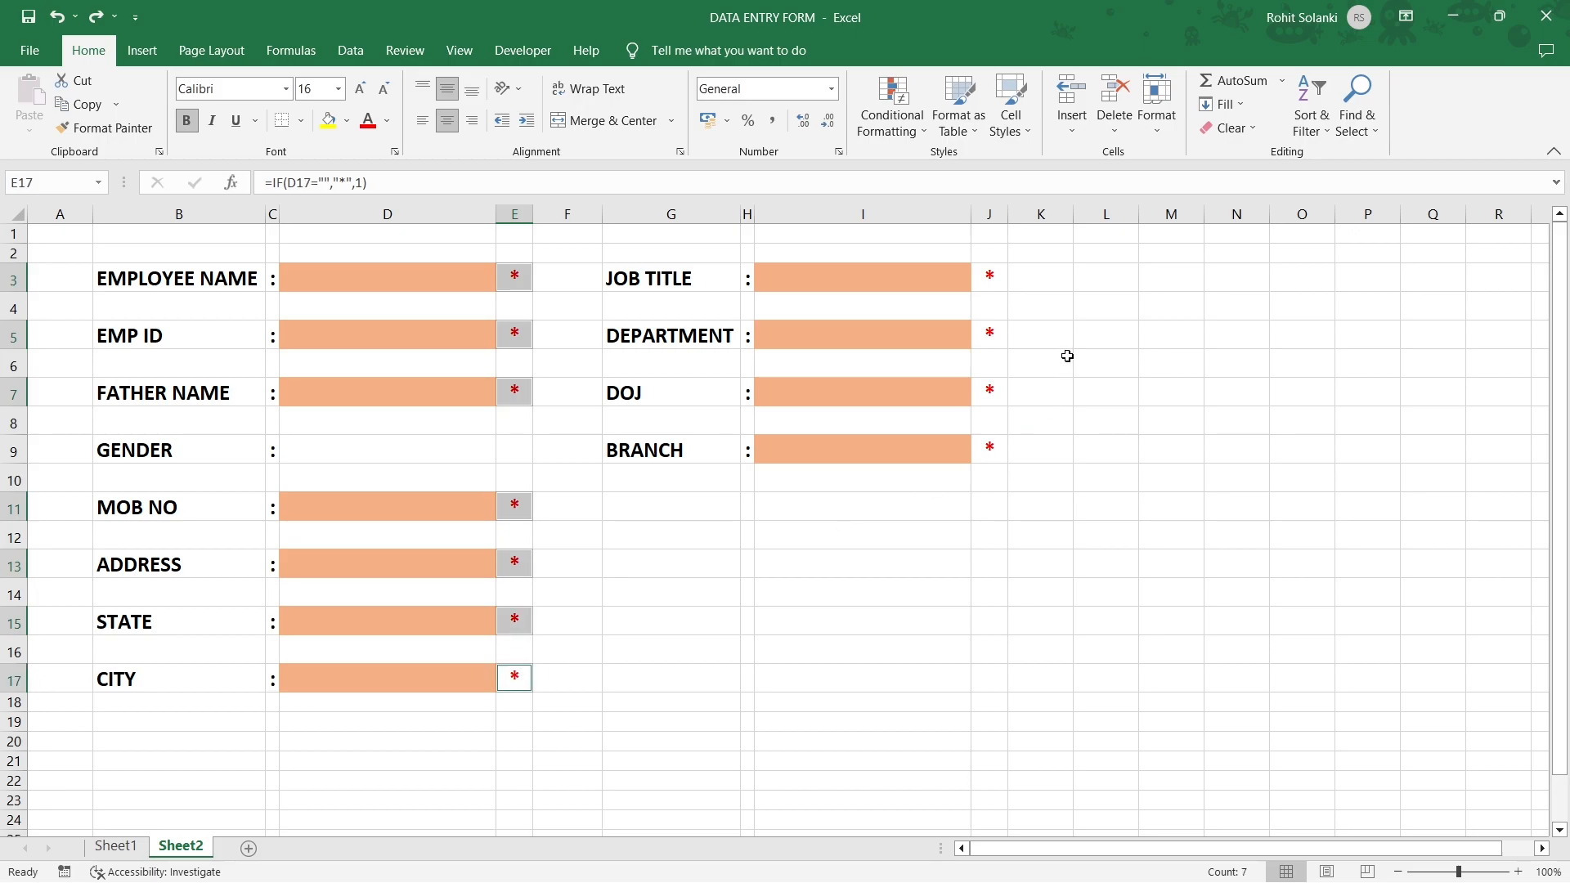
left_click(991, 275, "ctrl")
left_click(988, 331, "ctrl")
left_click(991, 393, "ctrl")
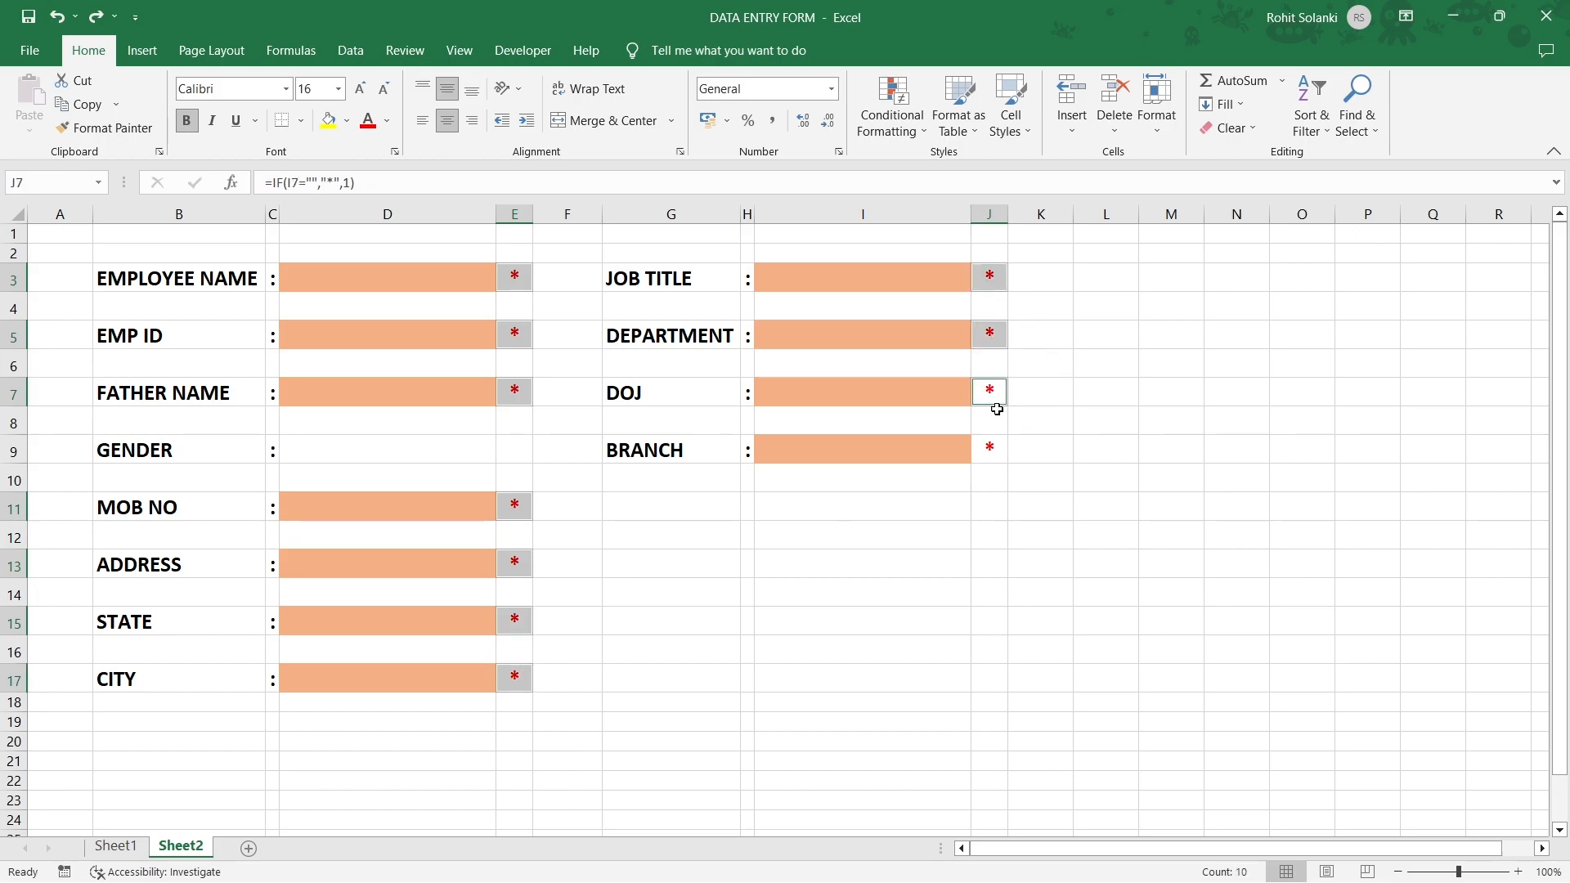
left_click(993, 447, "ctrl")
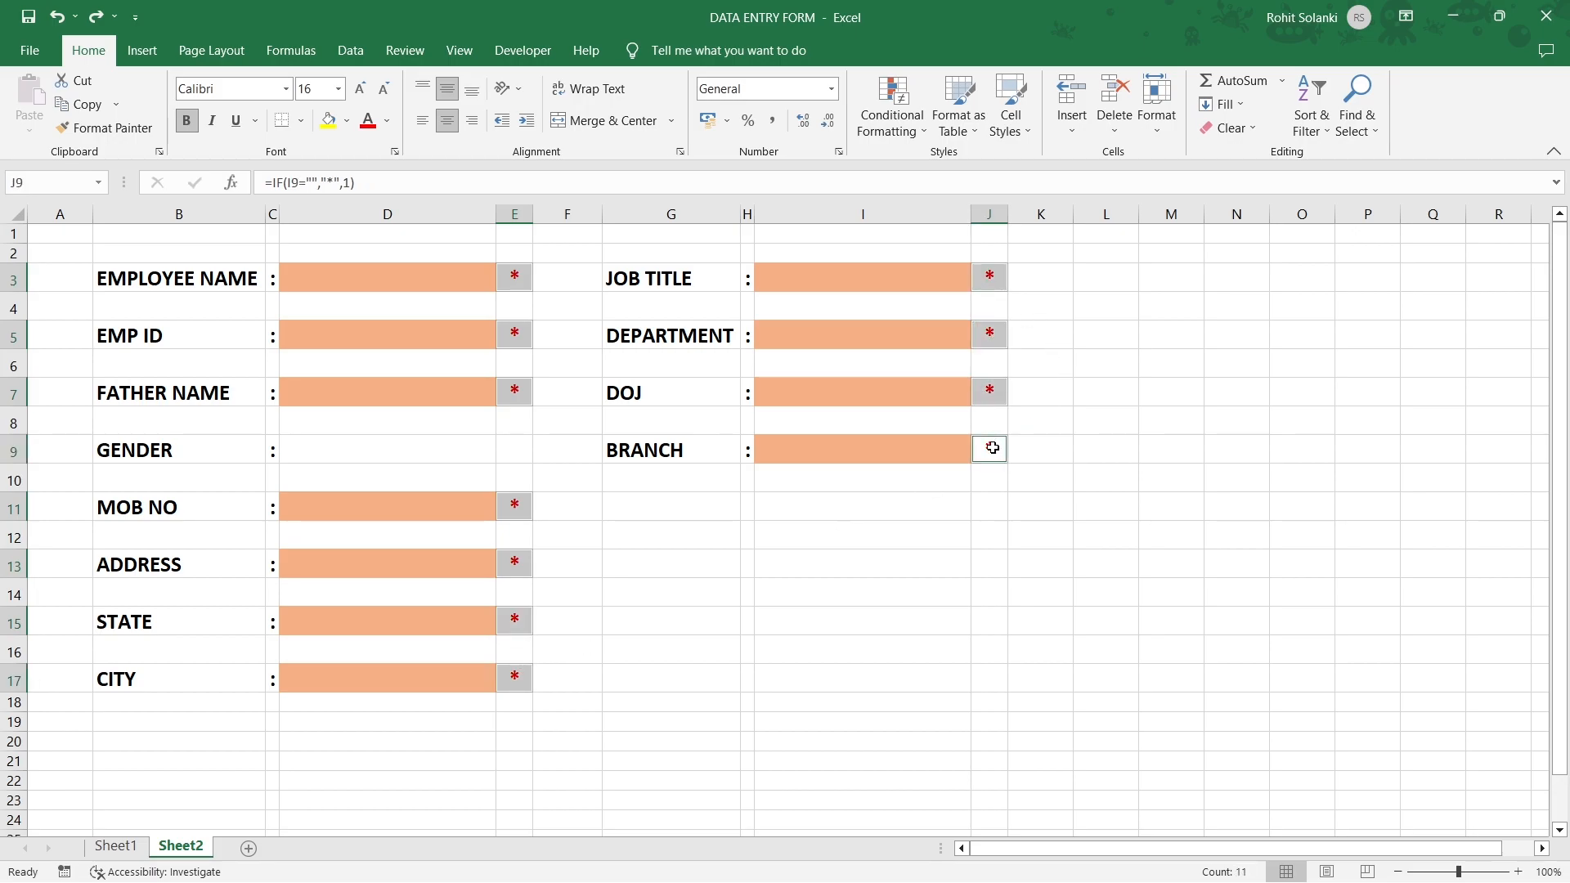
Start a new Icon Sets rule using the check, exclamation and cross symbols.
left_click(896, 127)
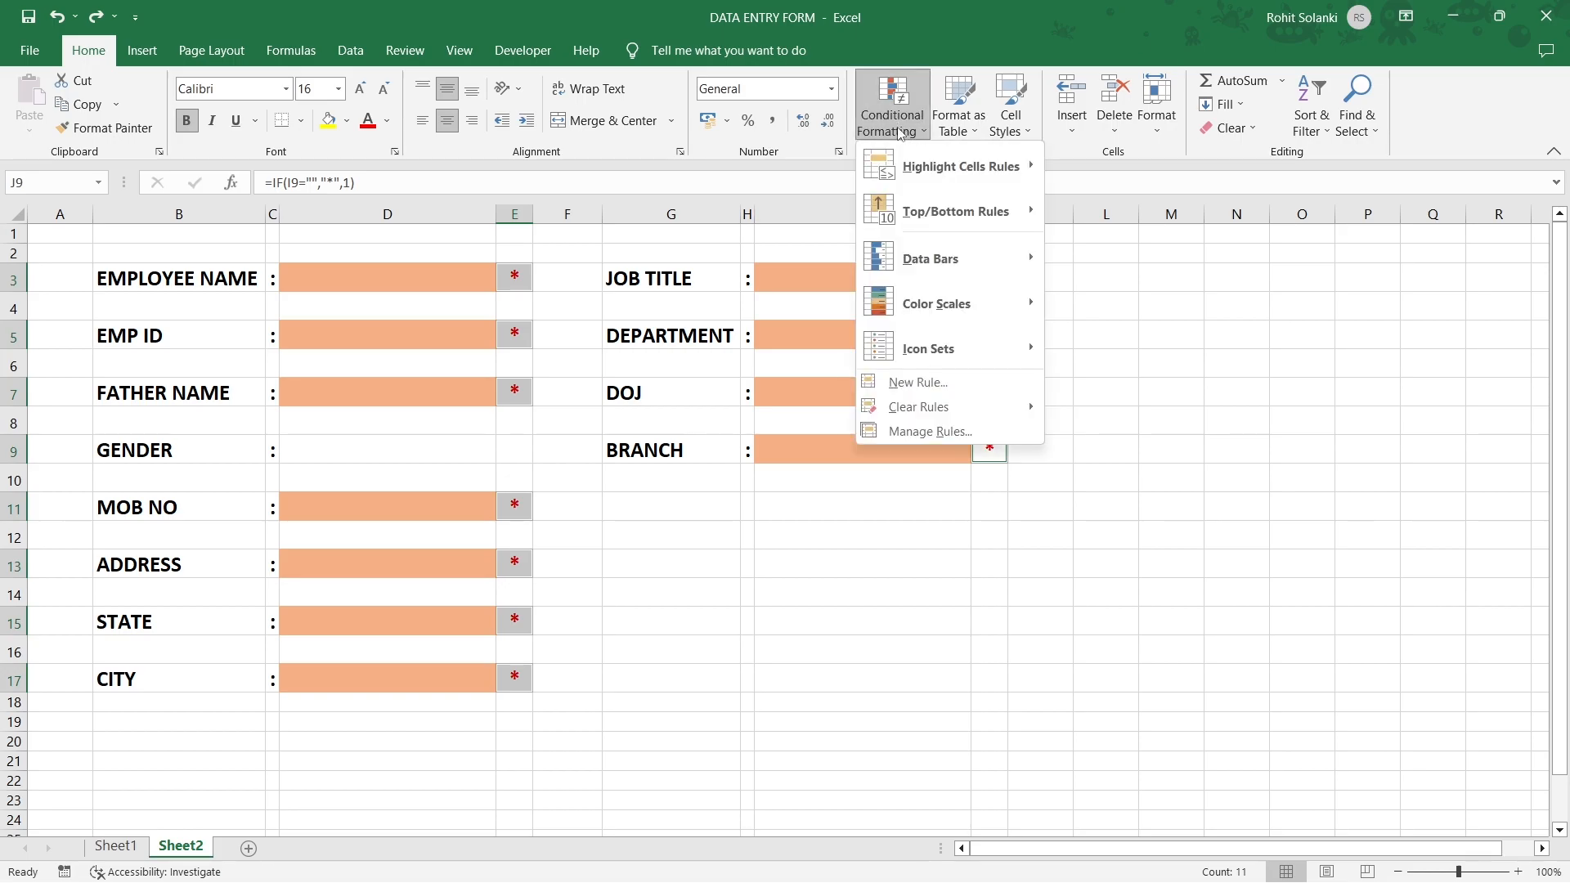
left_click(927, 384)
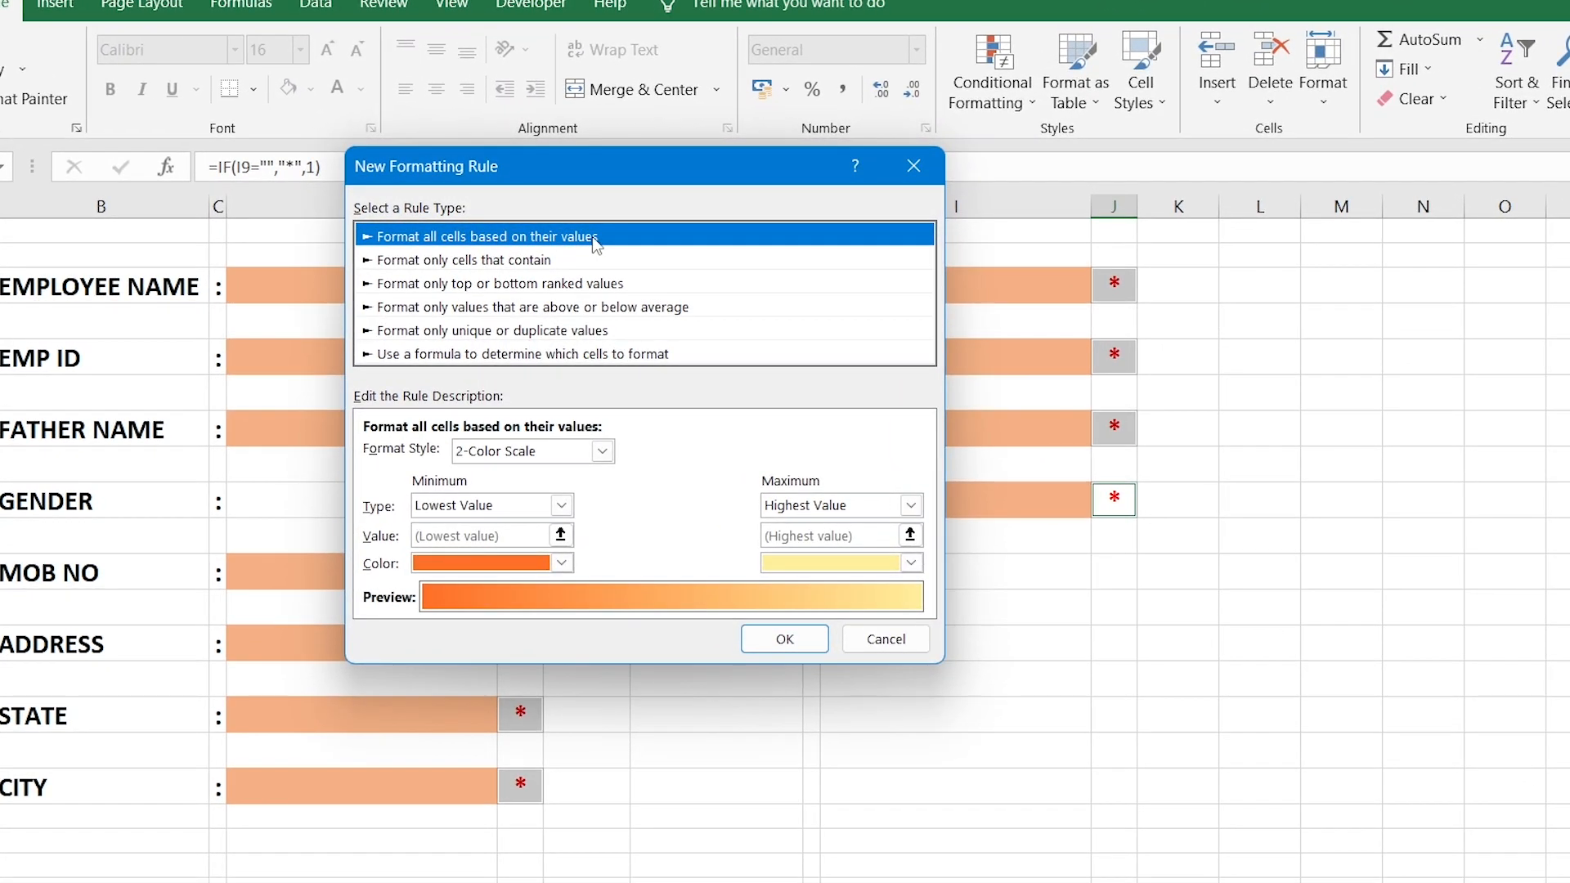
left_click(603, 451)
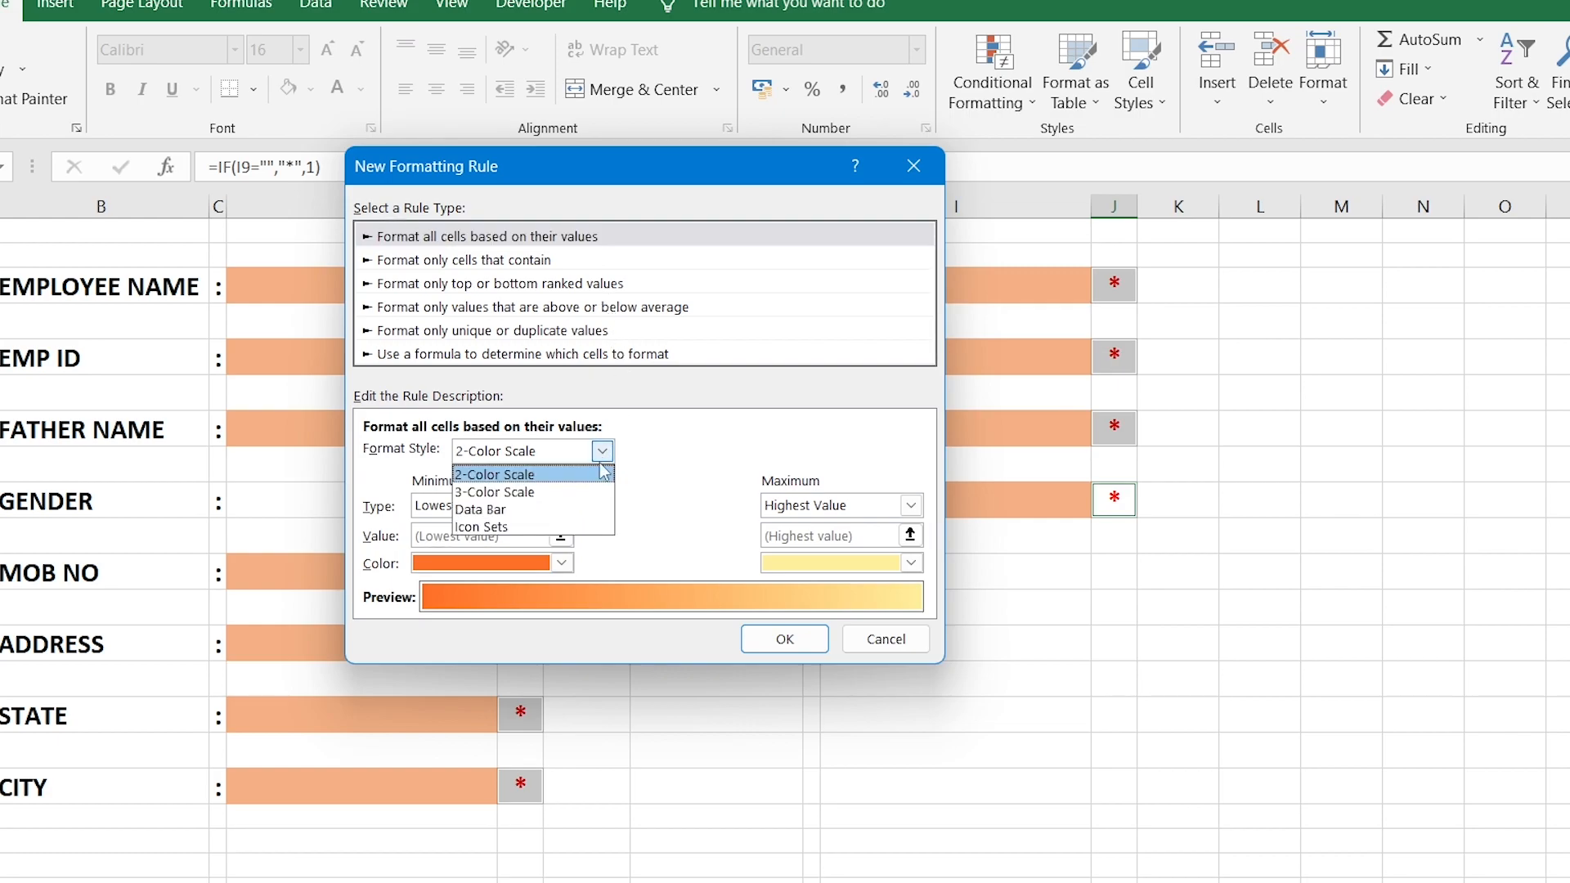
left_click(559, 527)
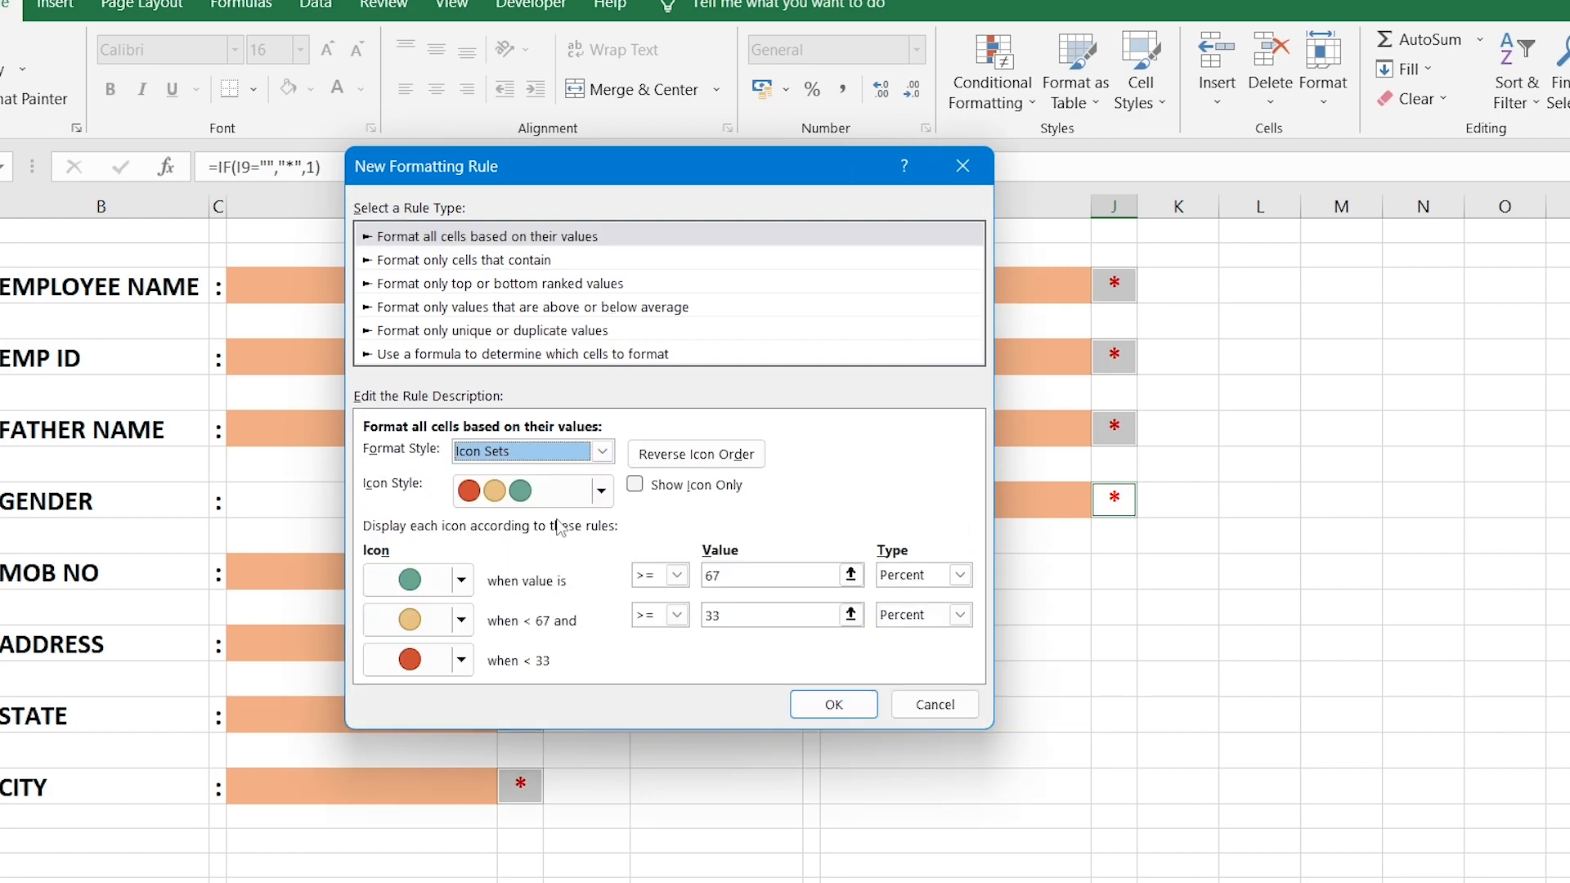
left_click(601, 491)
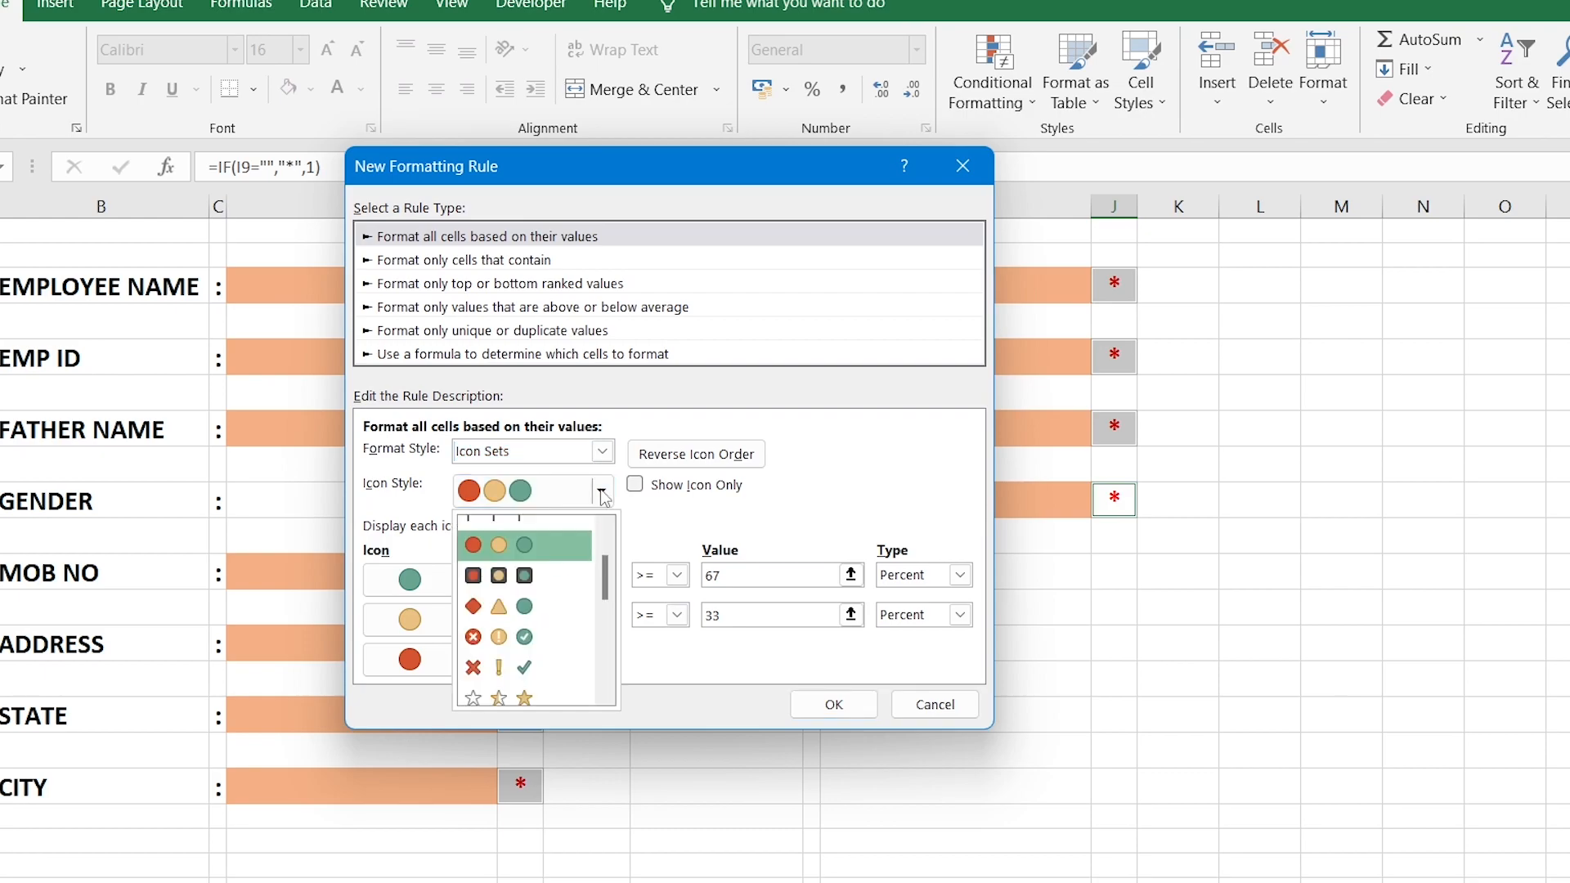
left_click(557, 682)
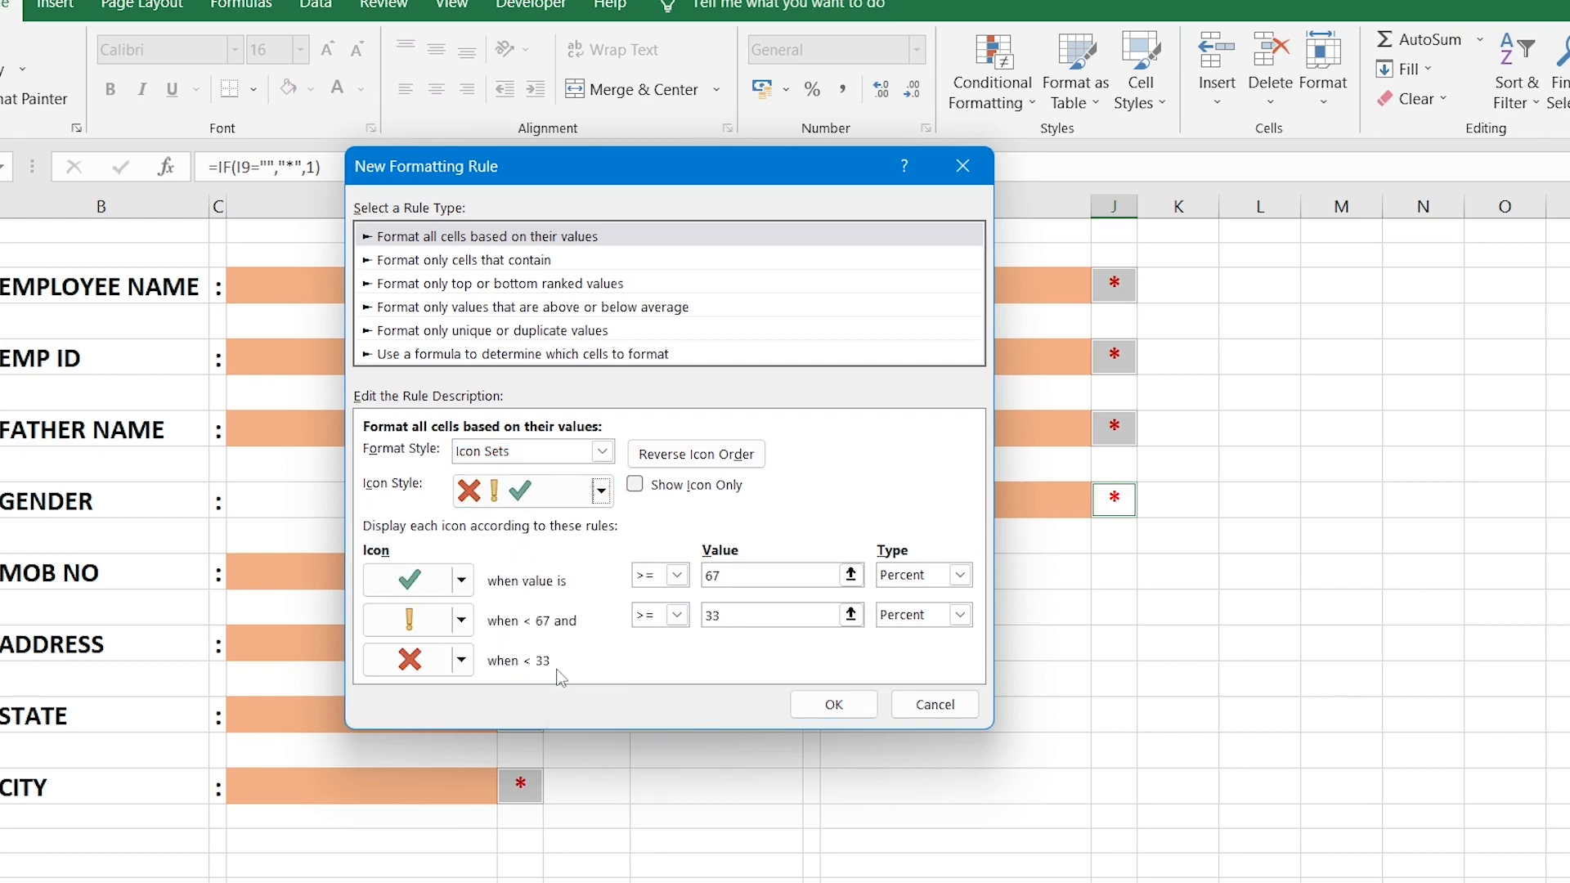
Set thresholds 1 and 0, remove the other icons, and show the icon only.
left_click_drag(747, 575, 701, 576)
type("1")
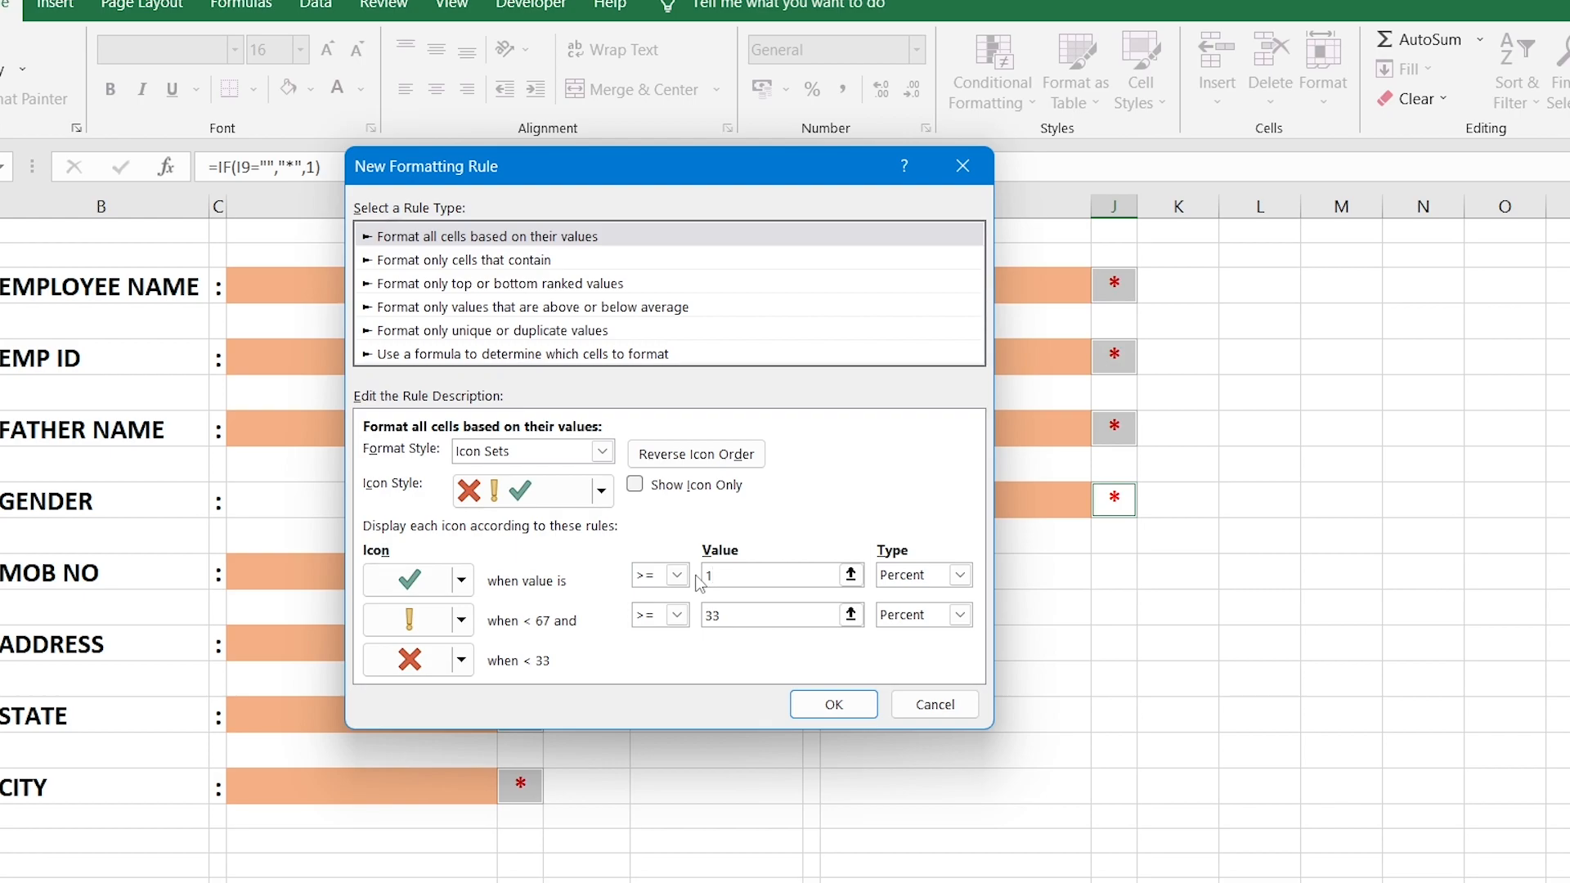
left_click(461, 620)
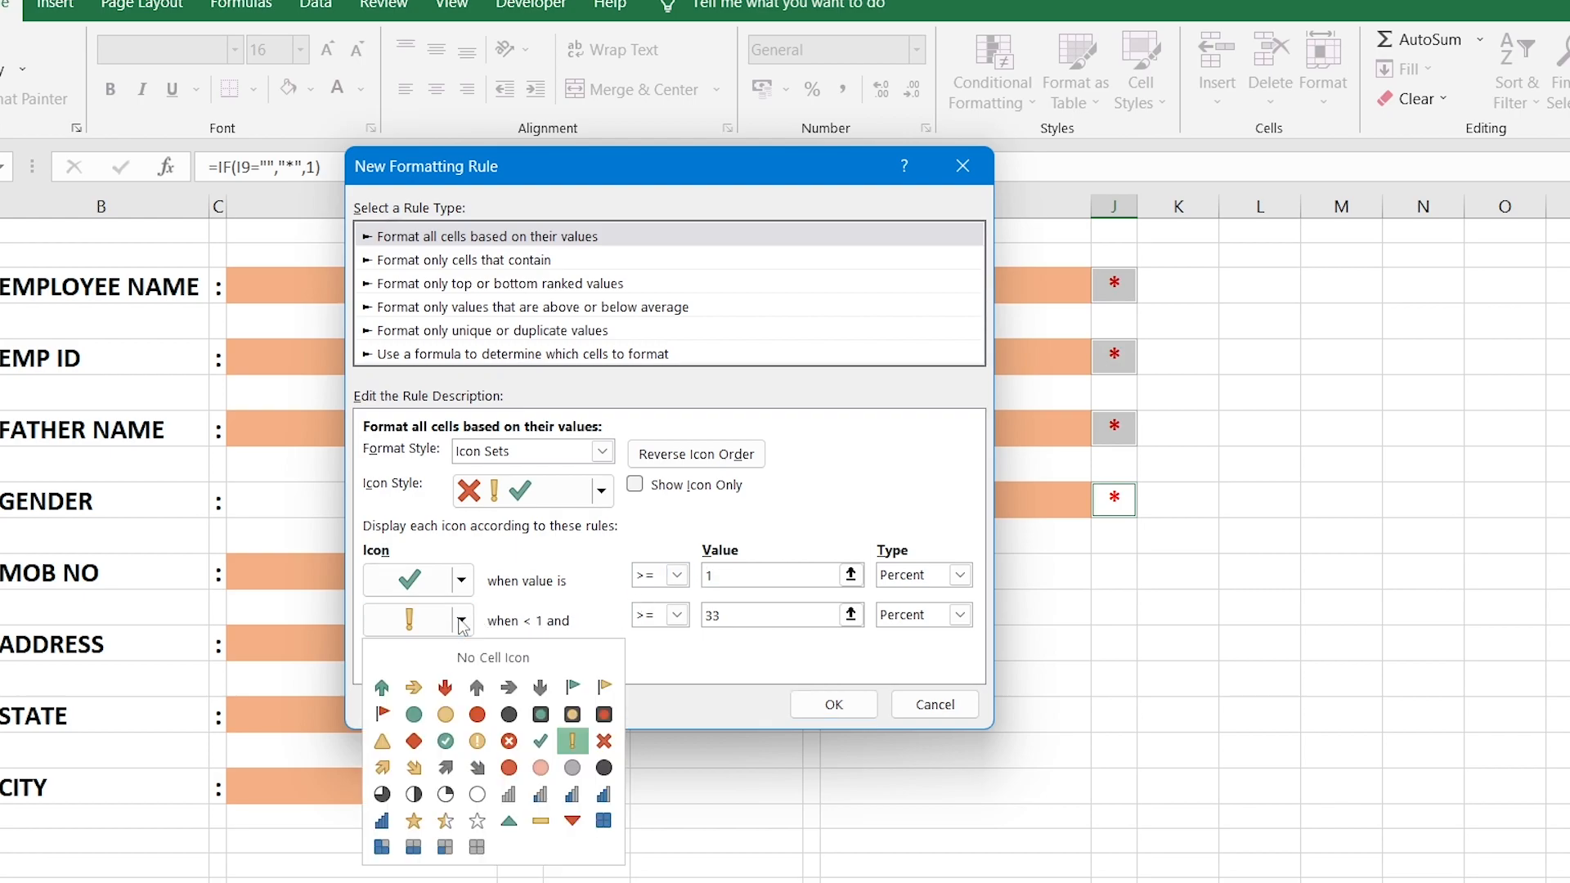
left_click(462, 652)
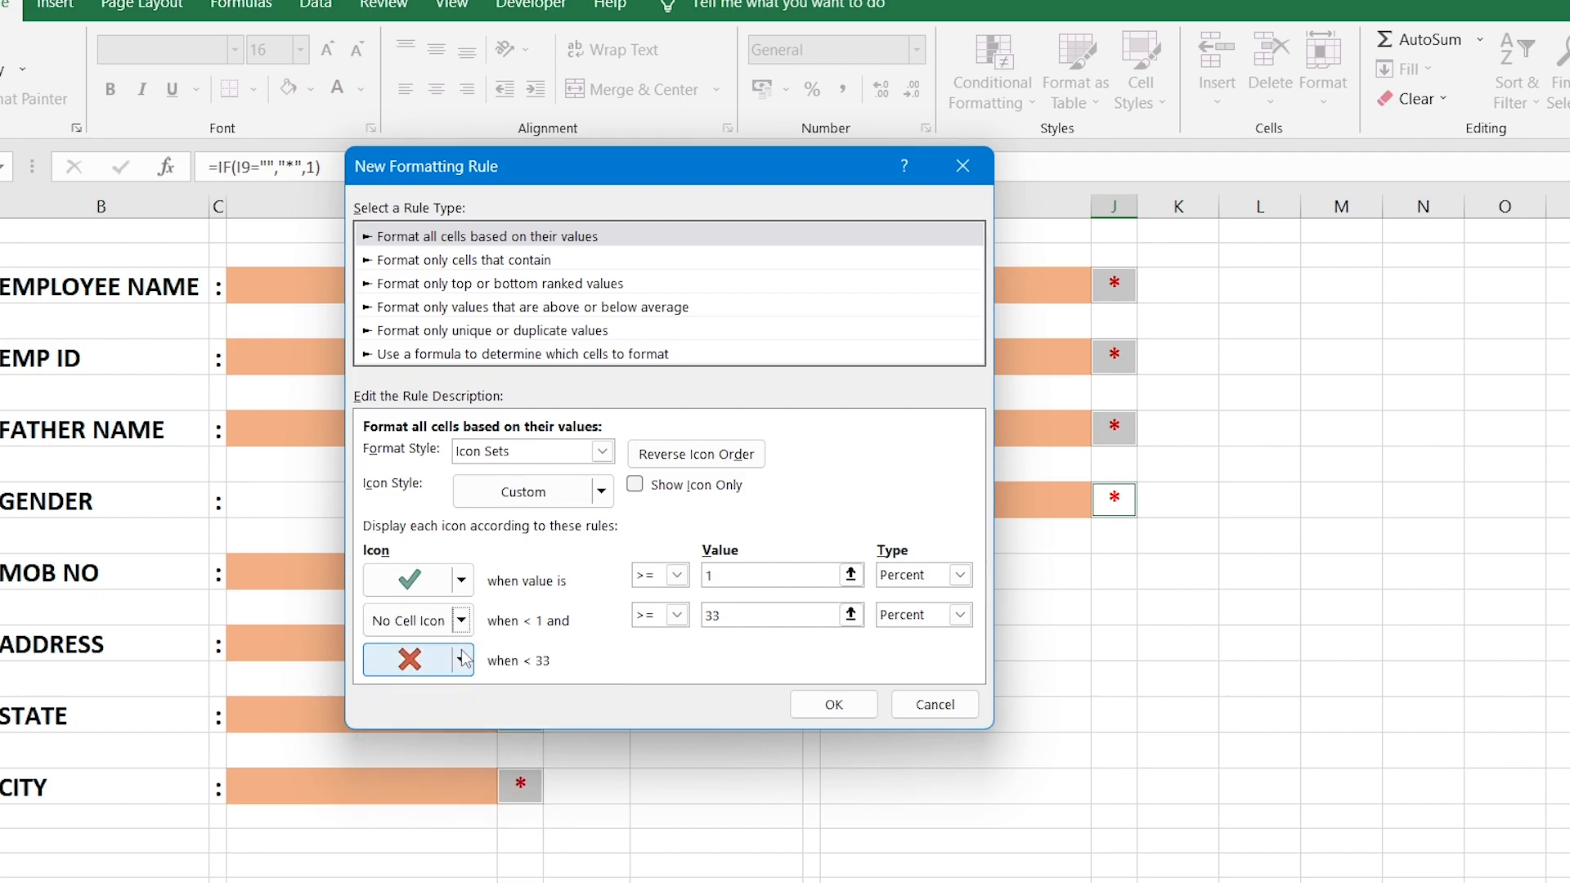
left_click(463, 659)
left_click(460, 697)
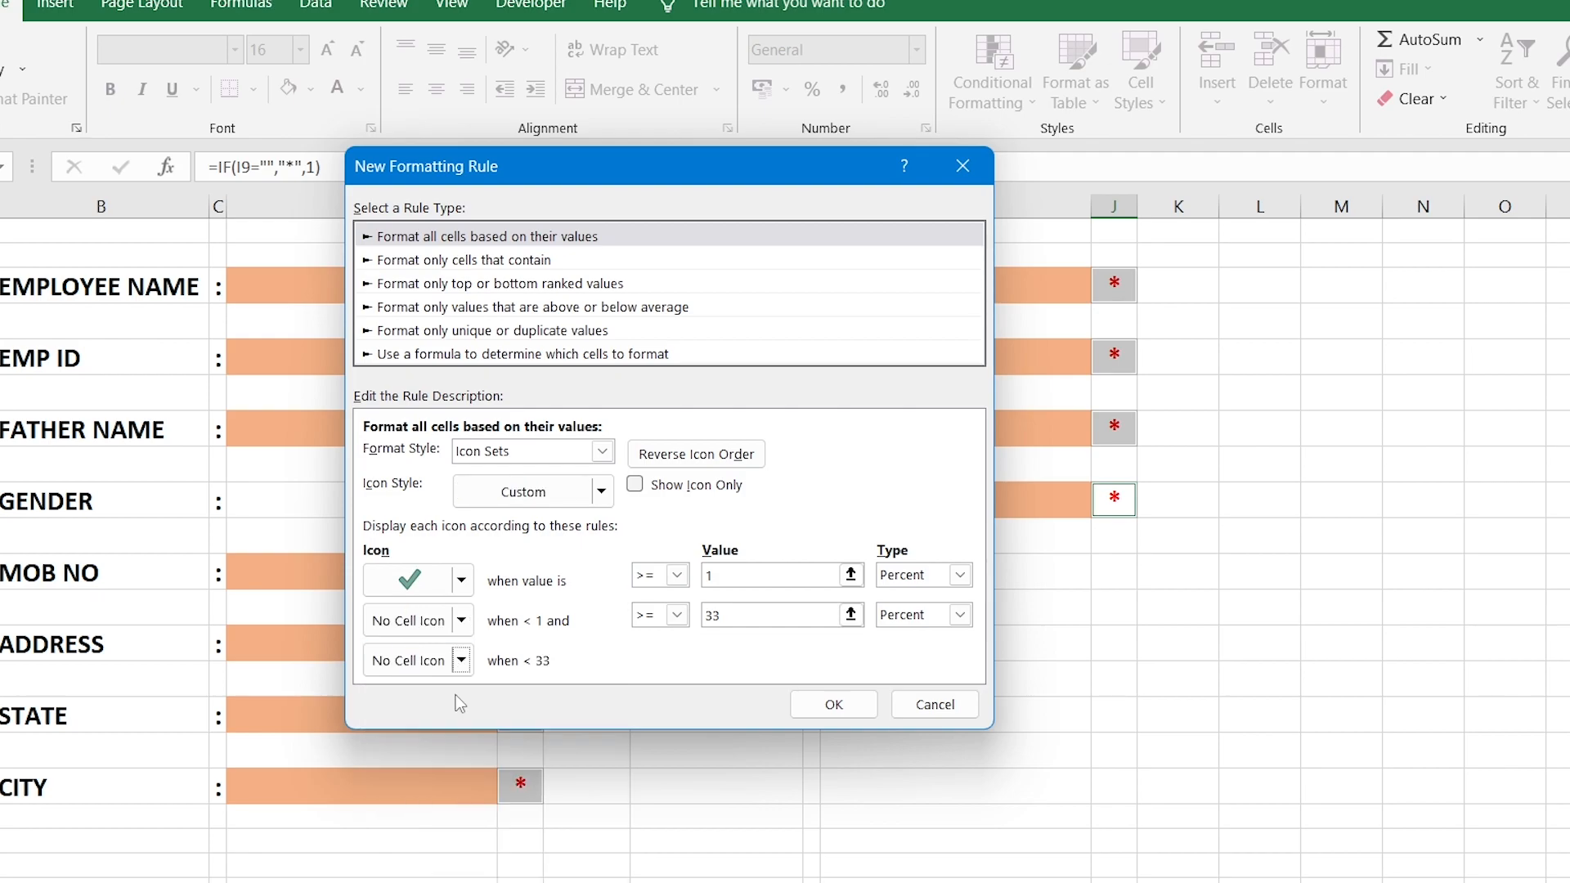
double_click(709, 615)
type("0")
left_click(636, 486)
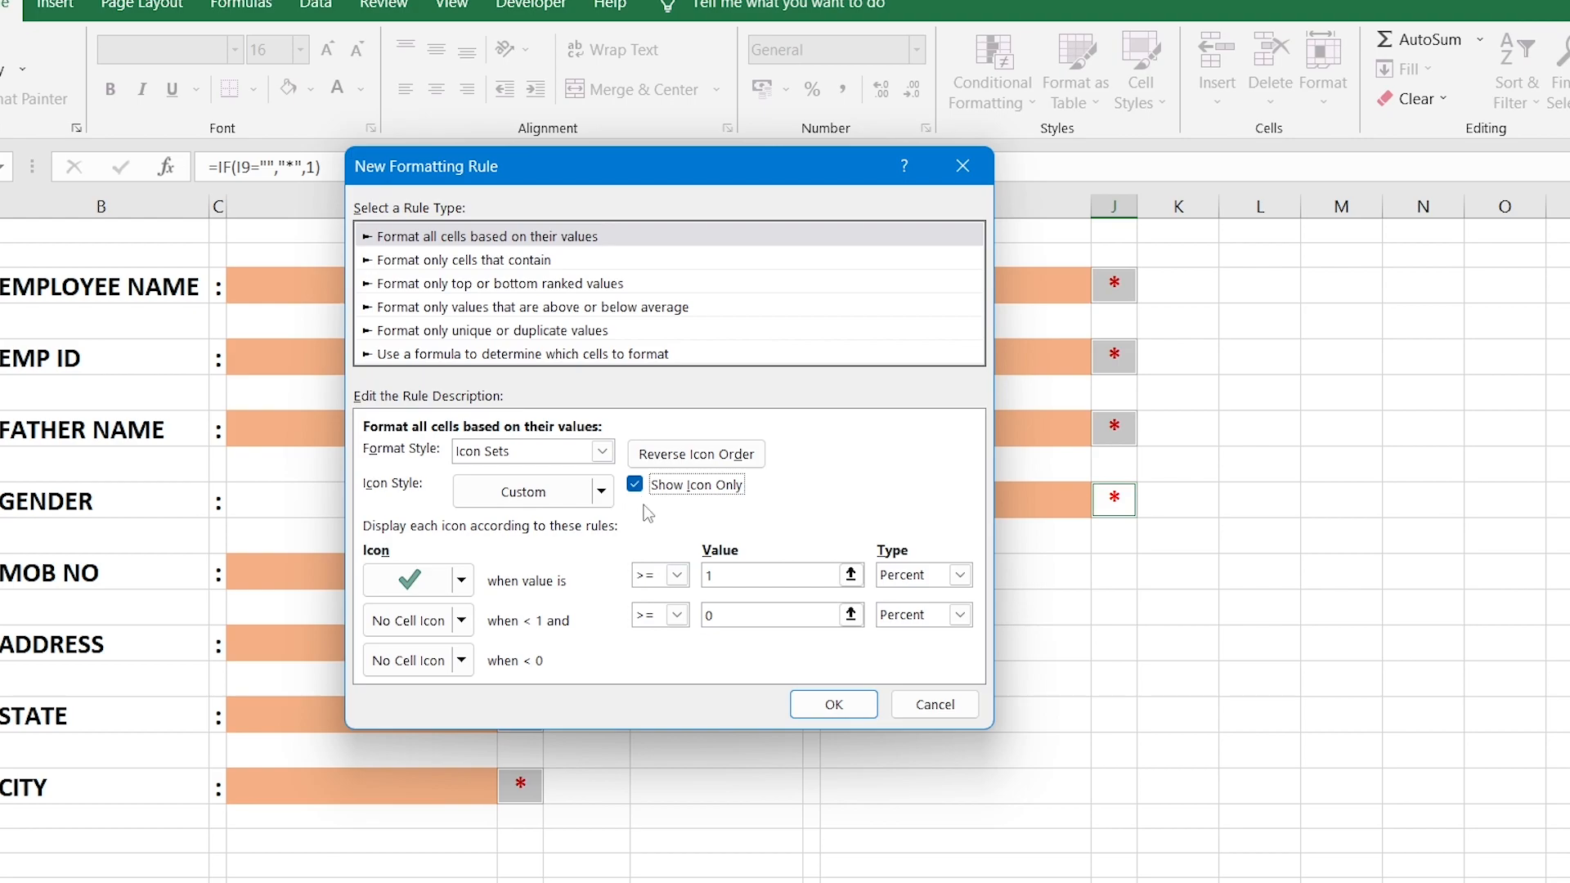
left_click(806, 703)
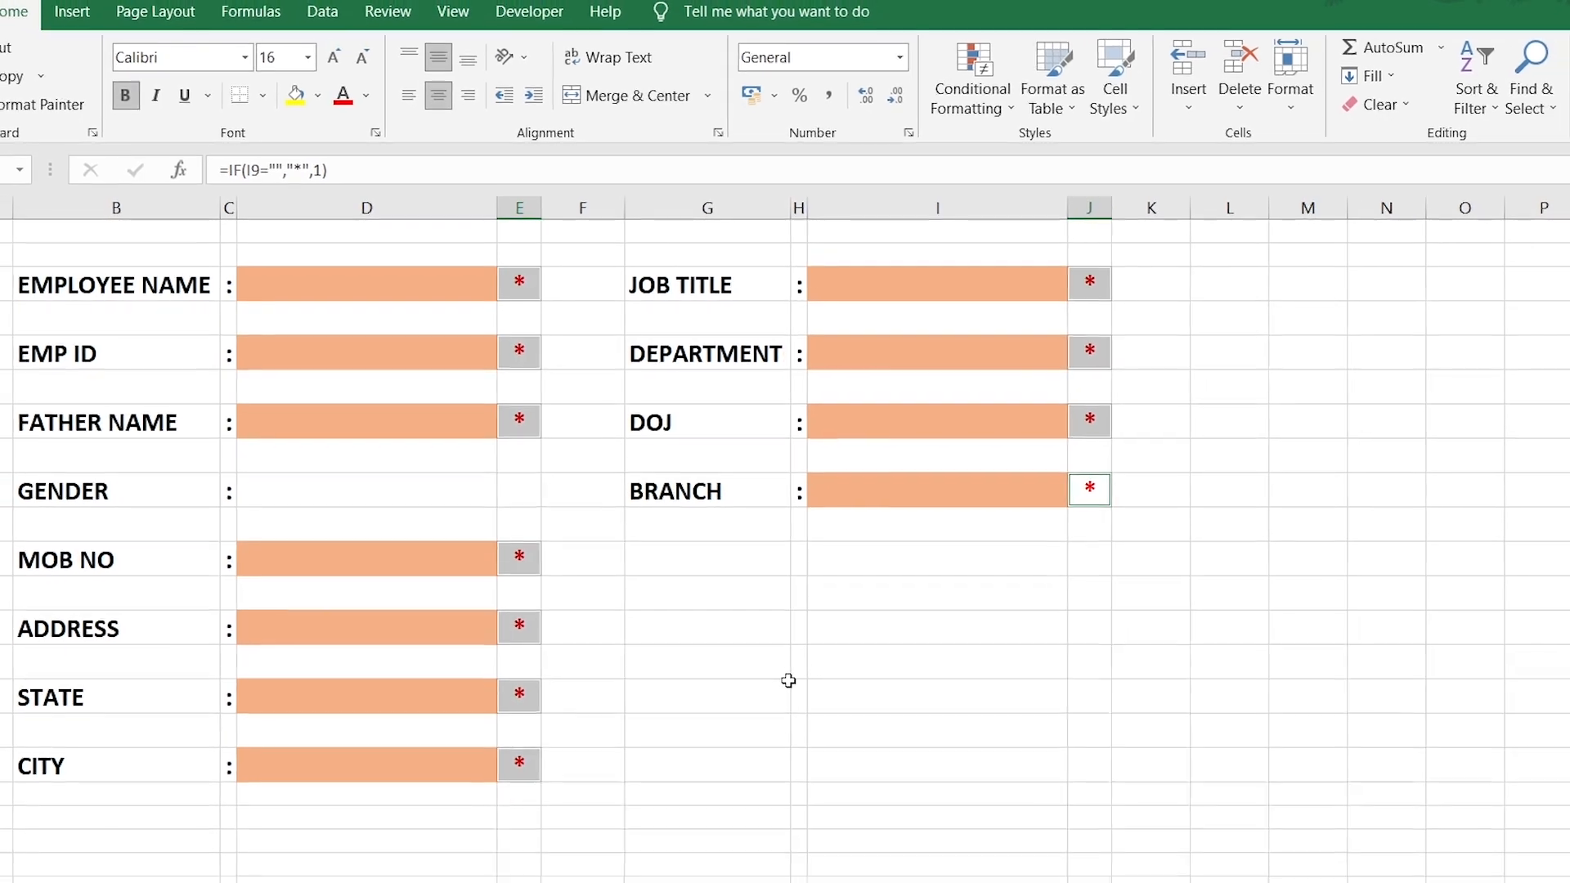
Enter a test employee name in D3 and confirm E3 now shows a check mark.
left_click(419, 290)
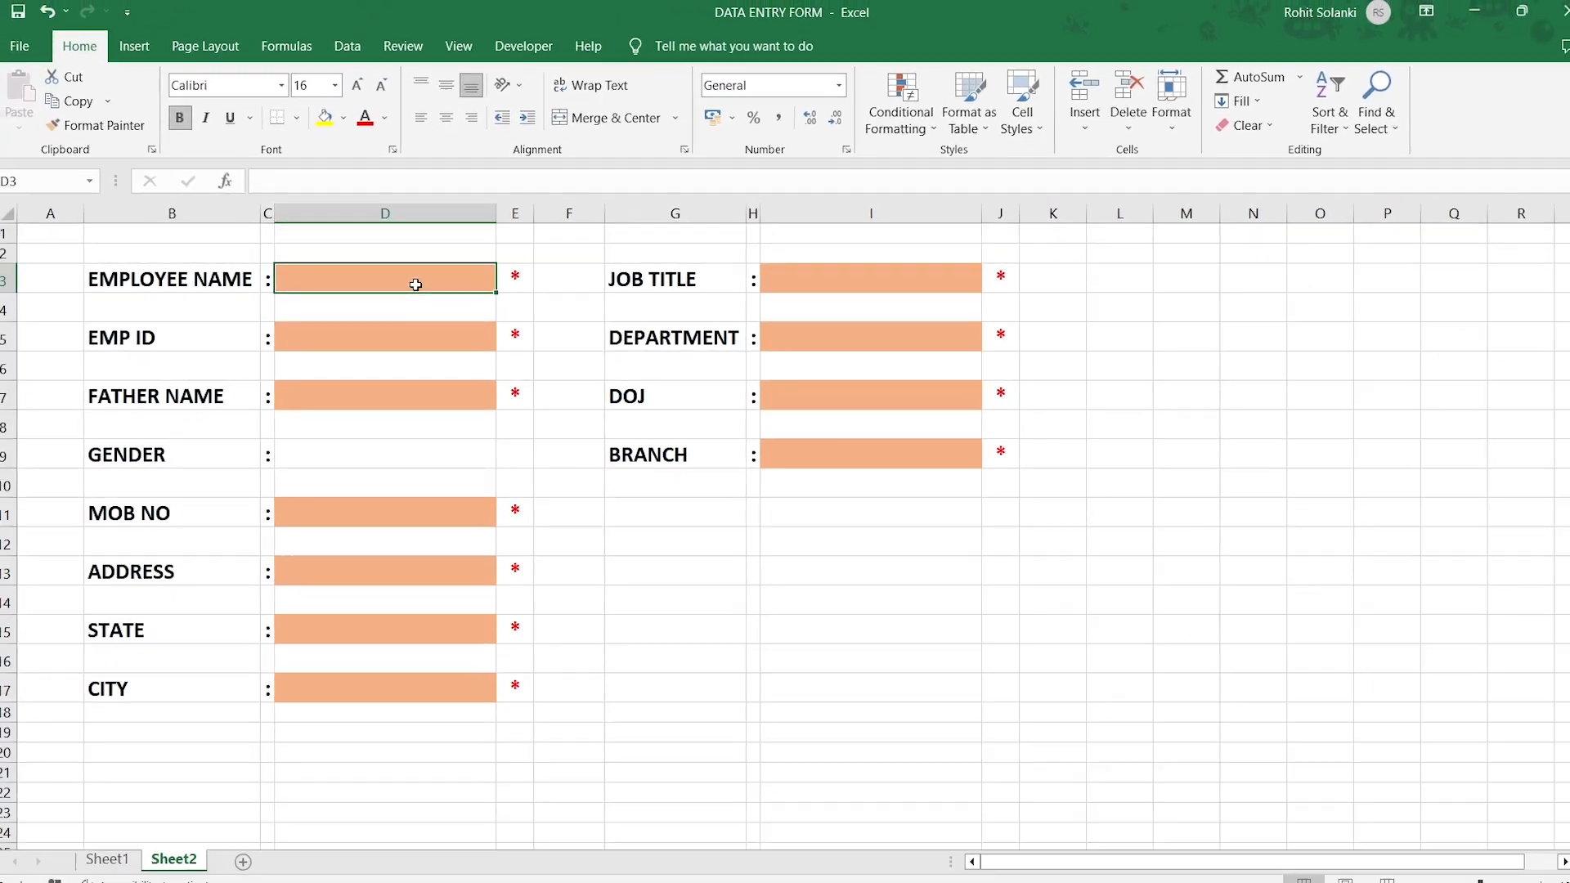
type("VINAY")
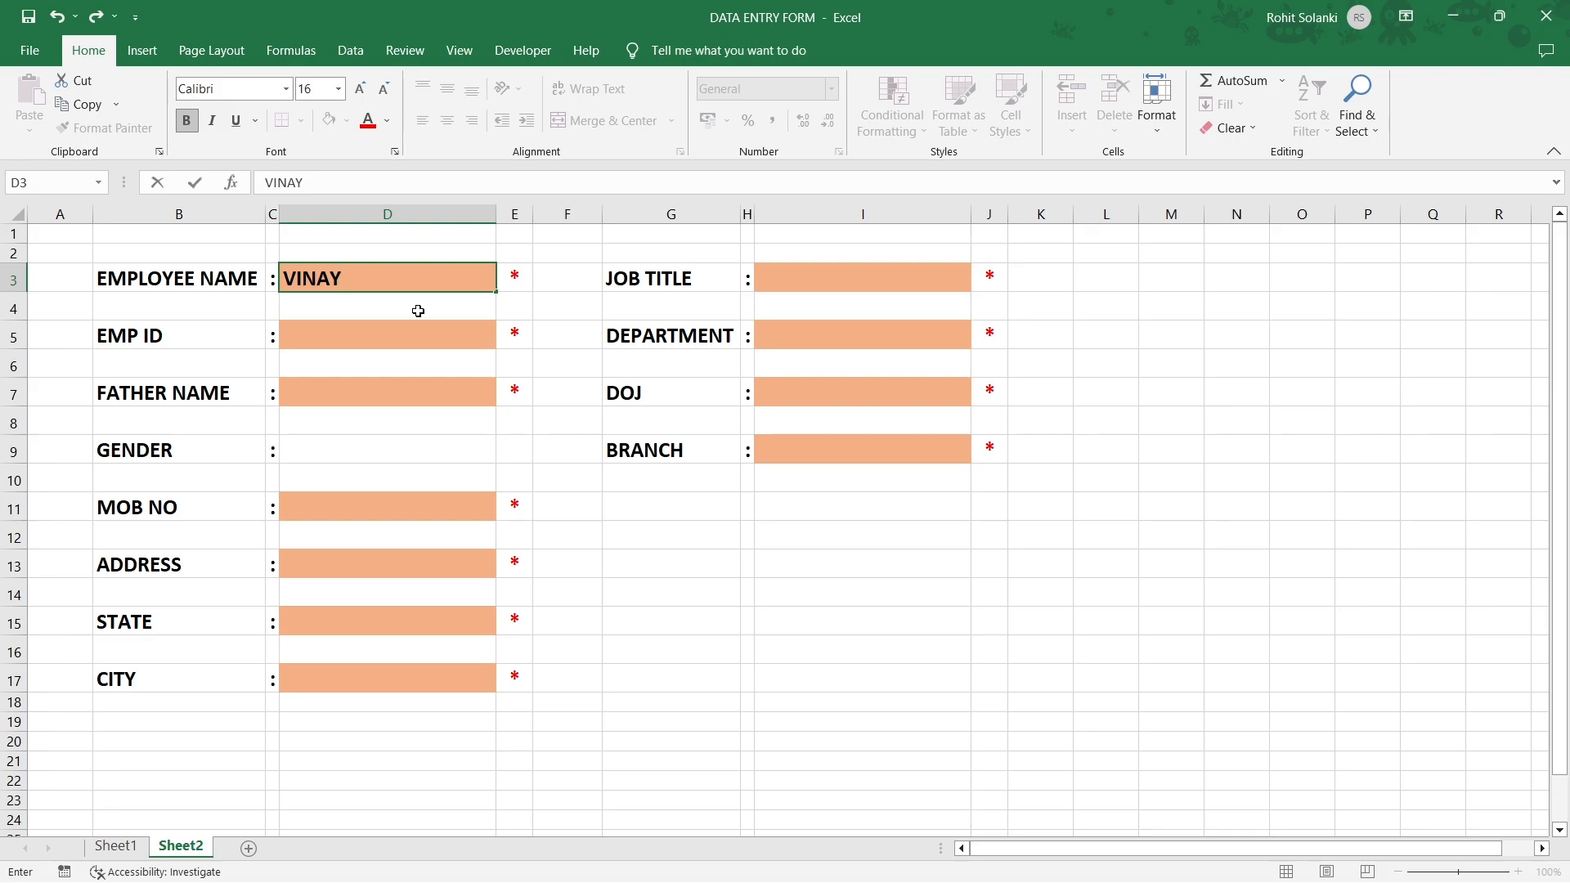
key("Return")
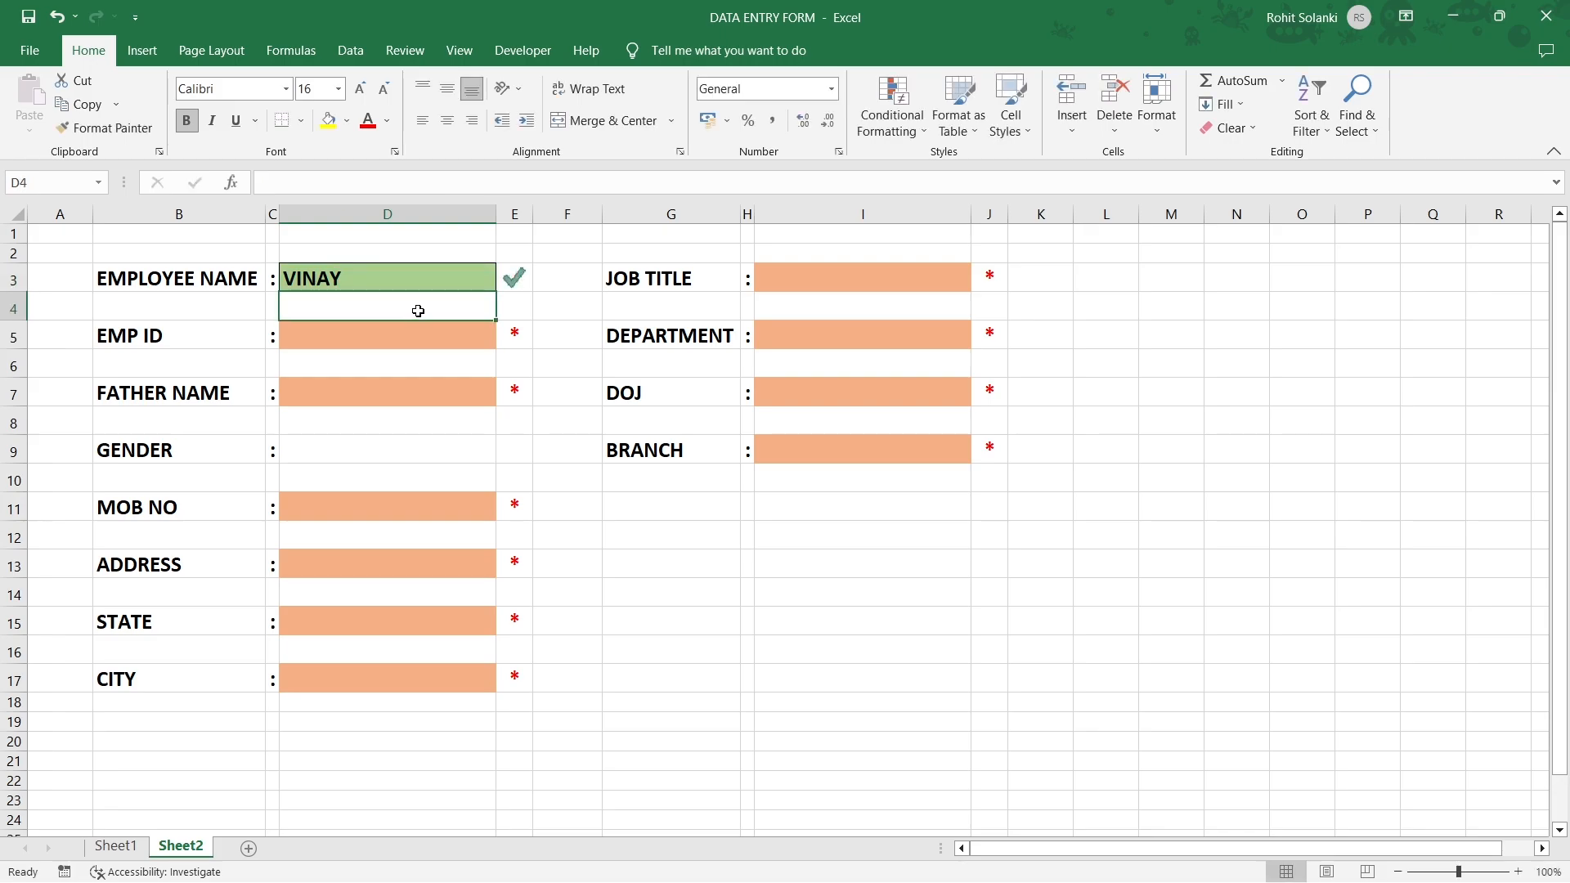
left_click(507, 282)
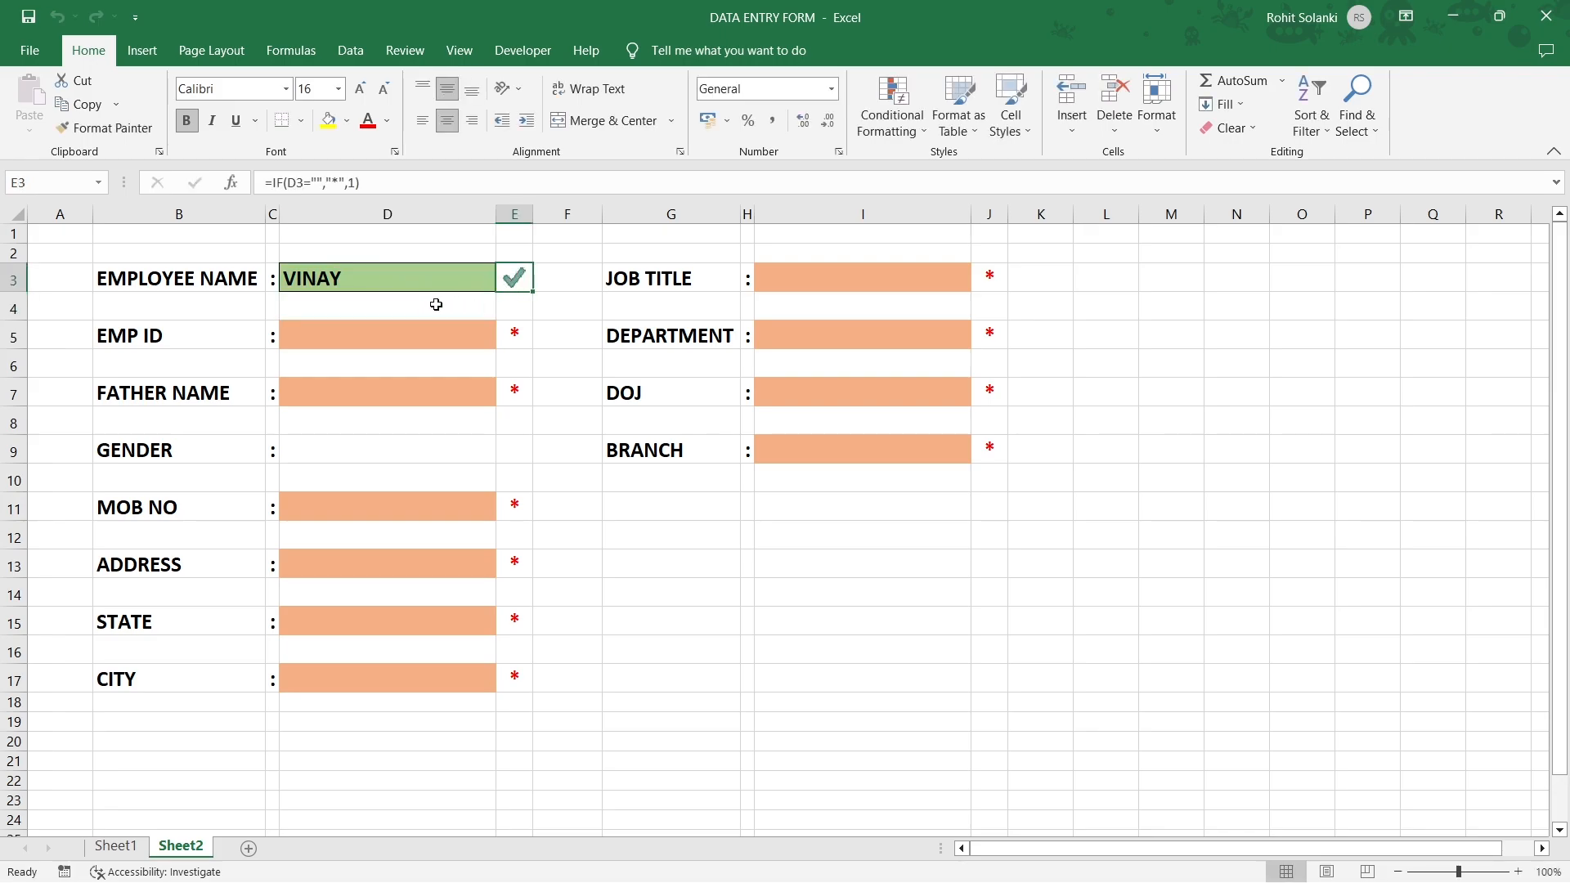
left_click(238, 452)
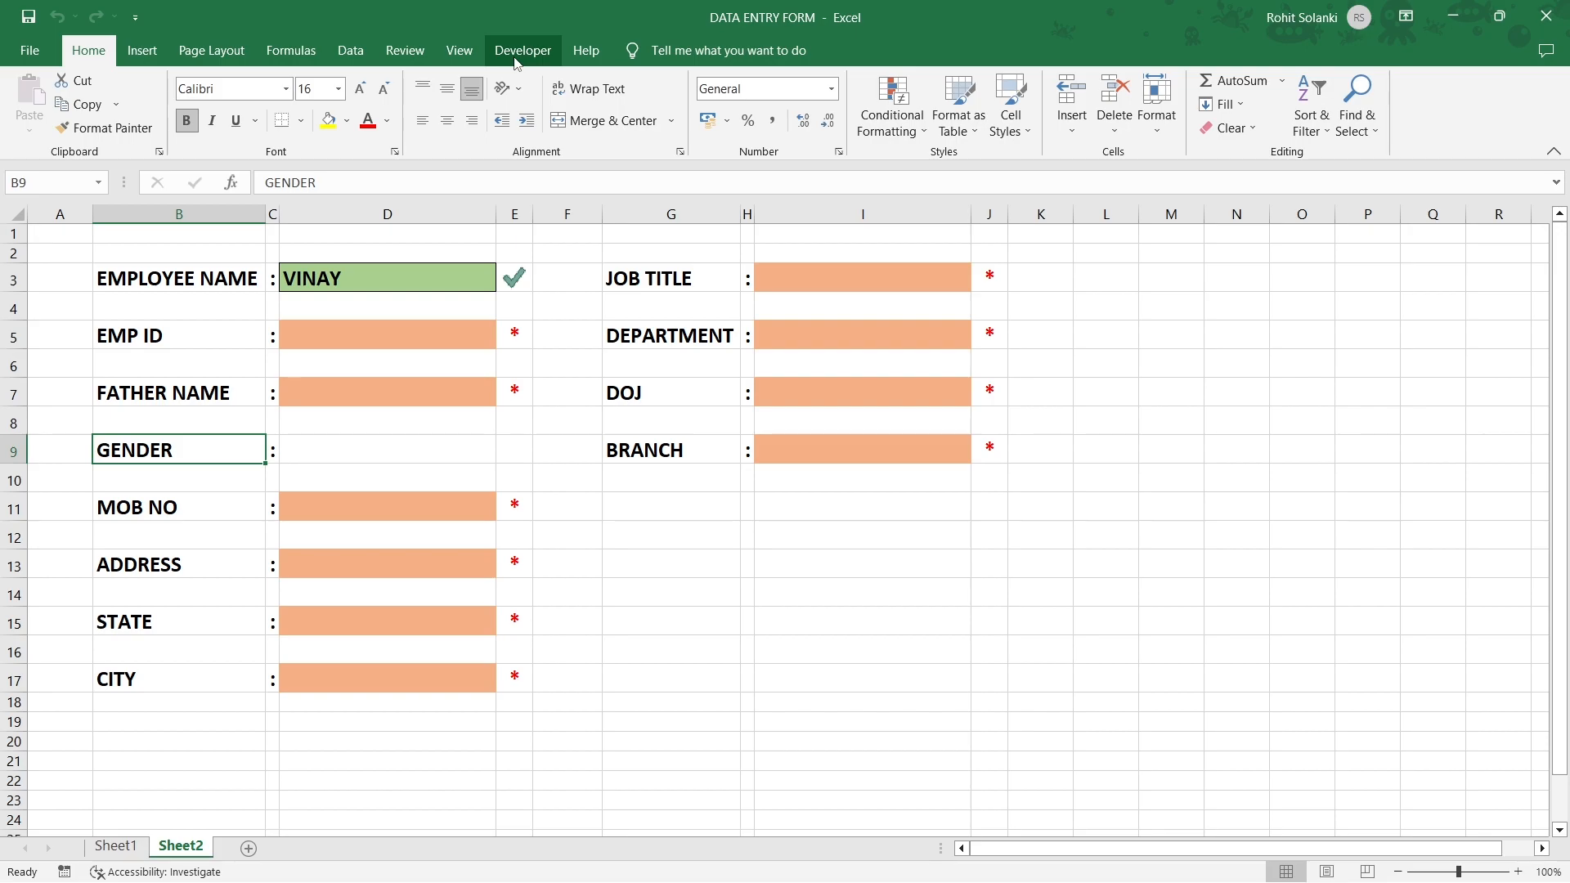
Confirm Developer is enabled under Customize the Ribbon and switch to the Developer tab.
right_click(608, 149)
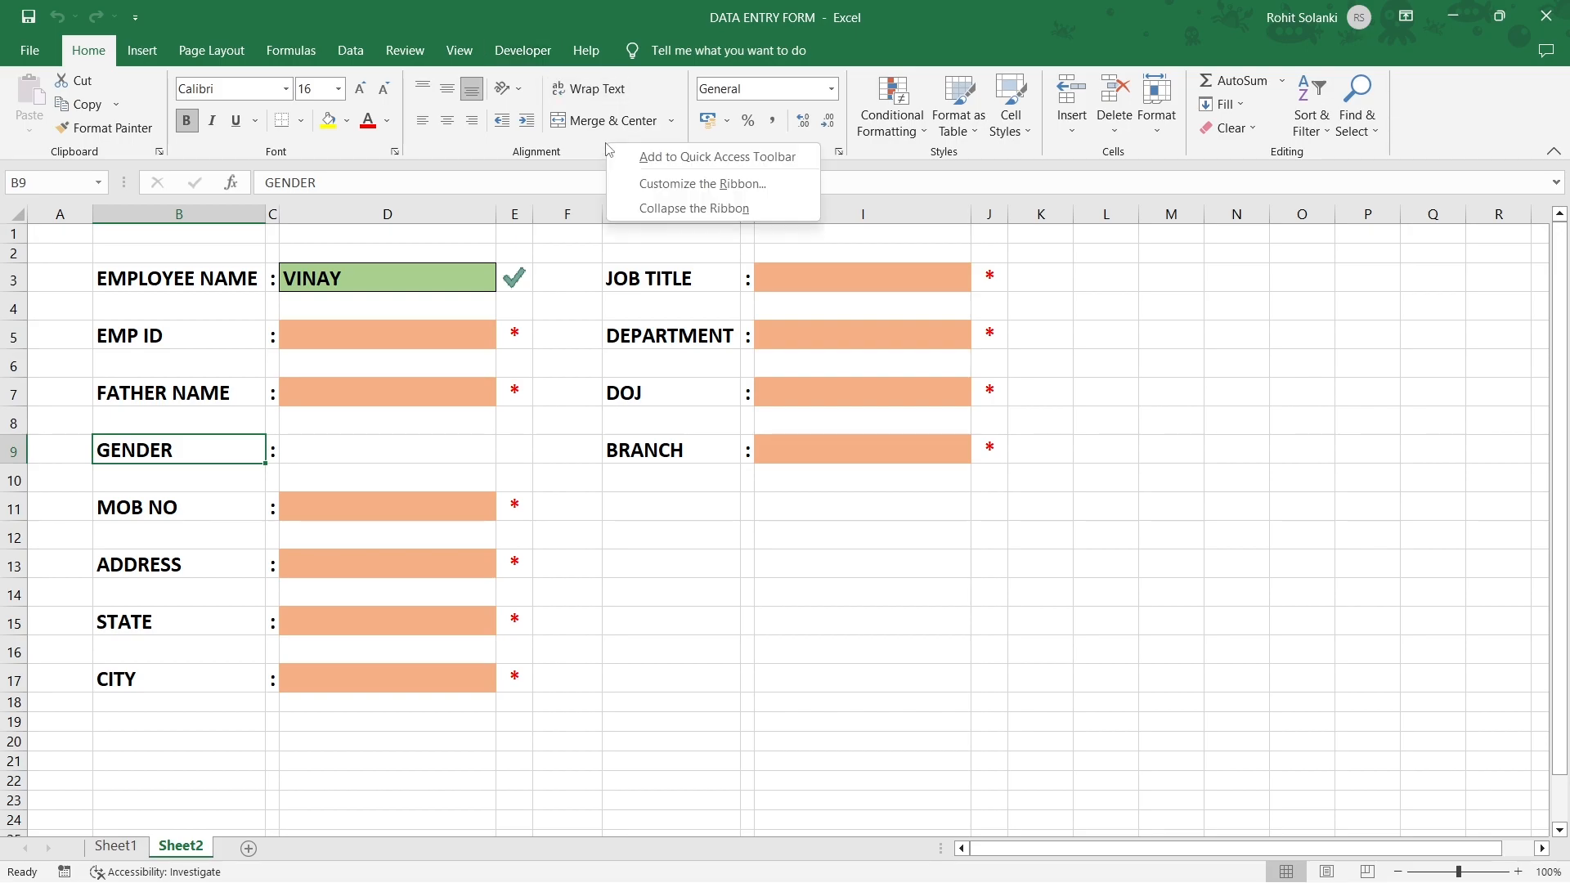
left_click(615, 184)
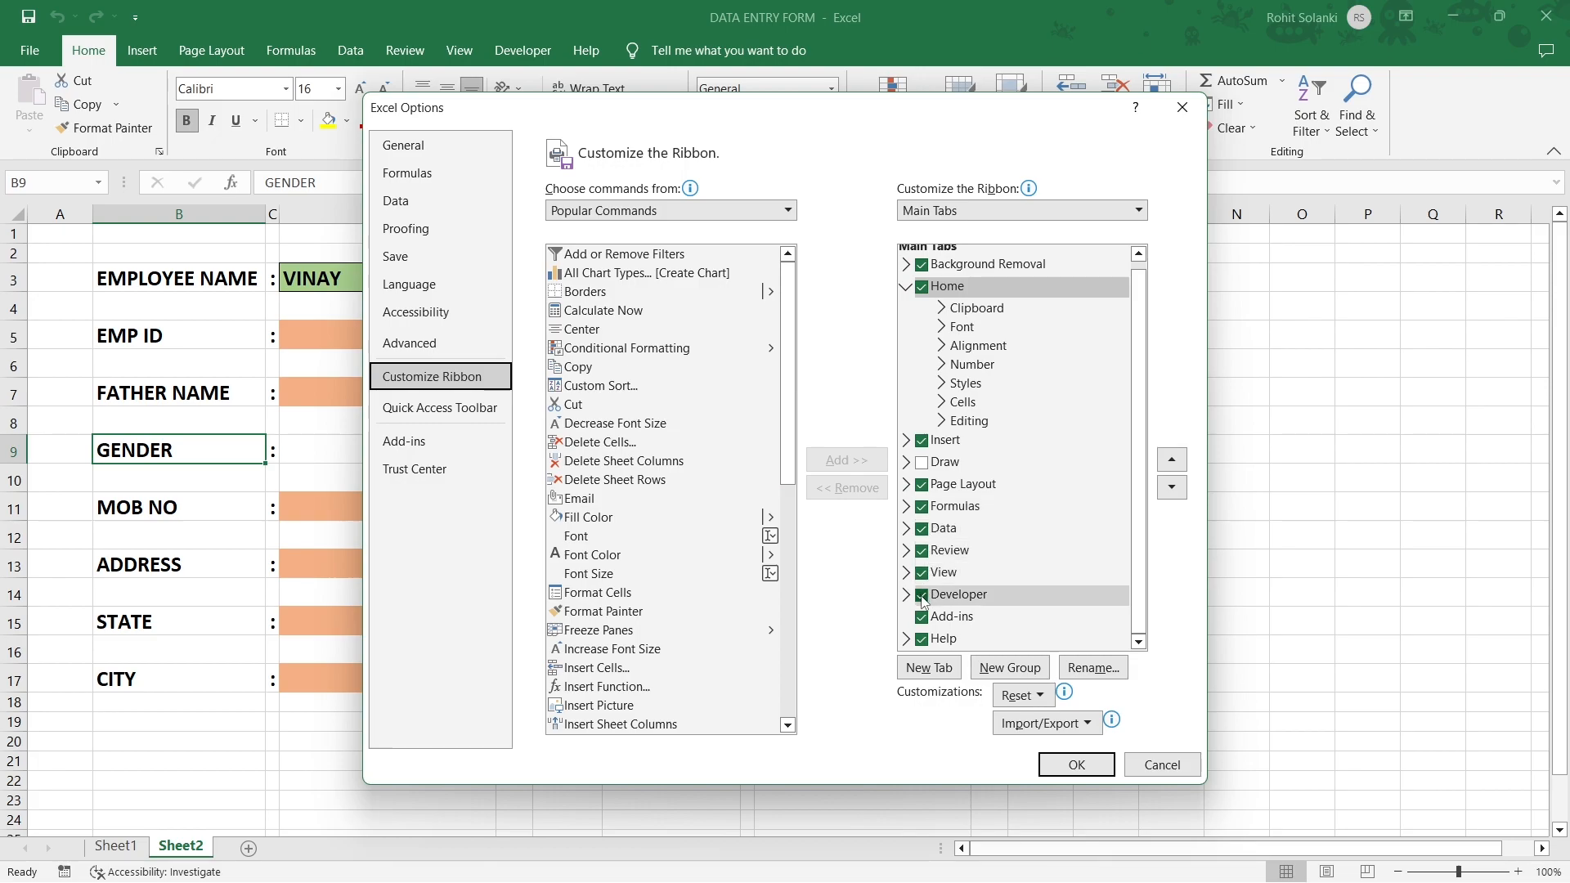
left_click(1043, 758)
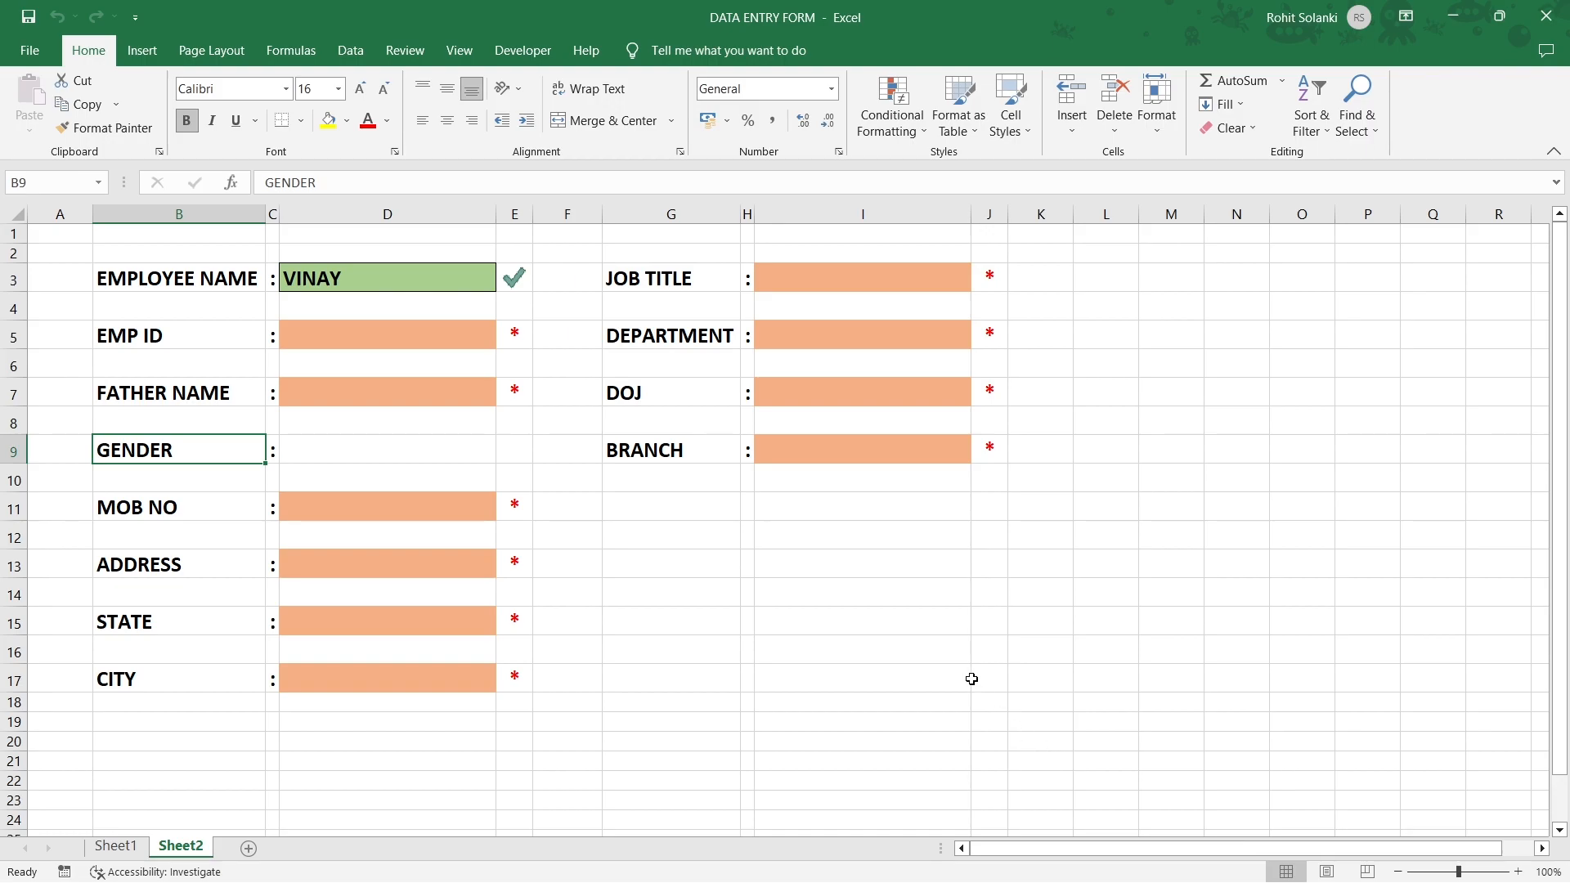
left_click(544, 63)
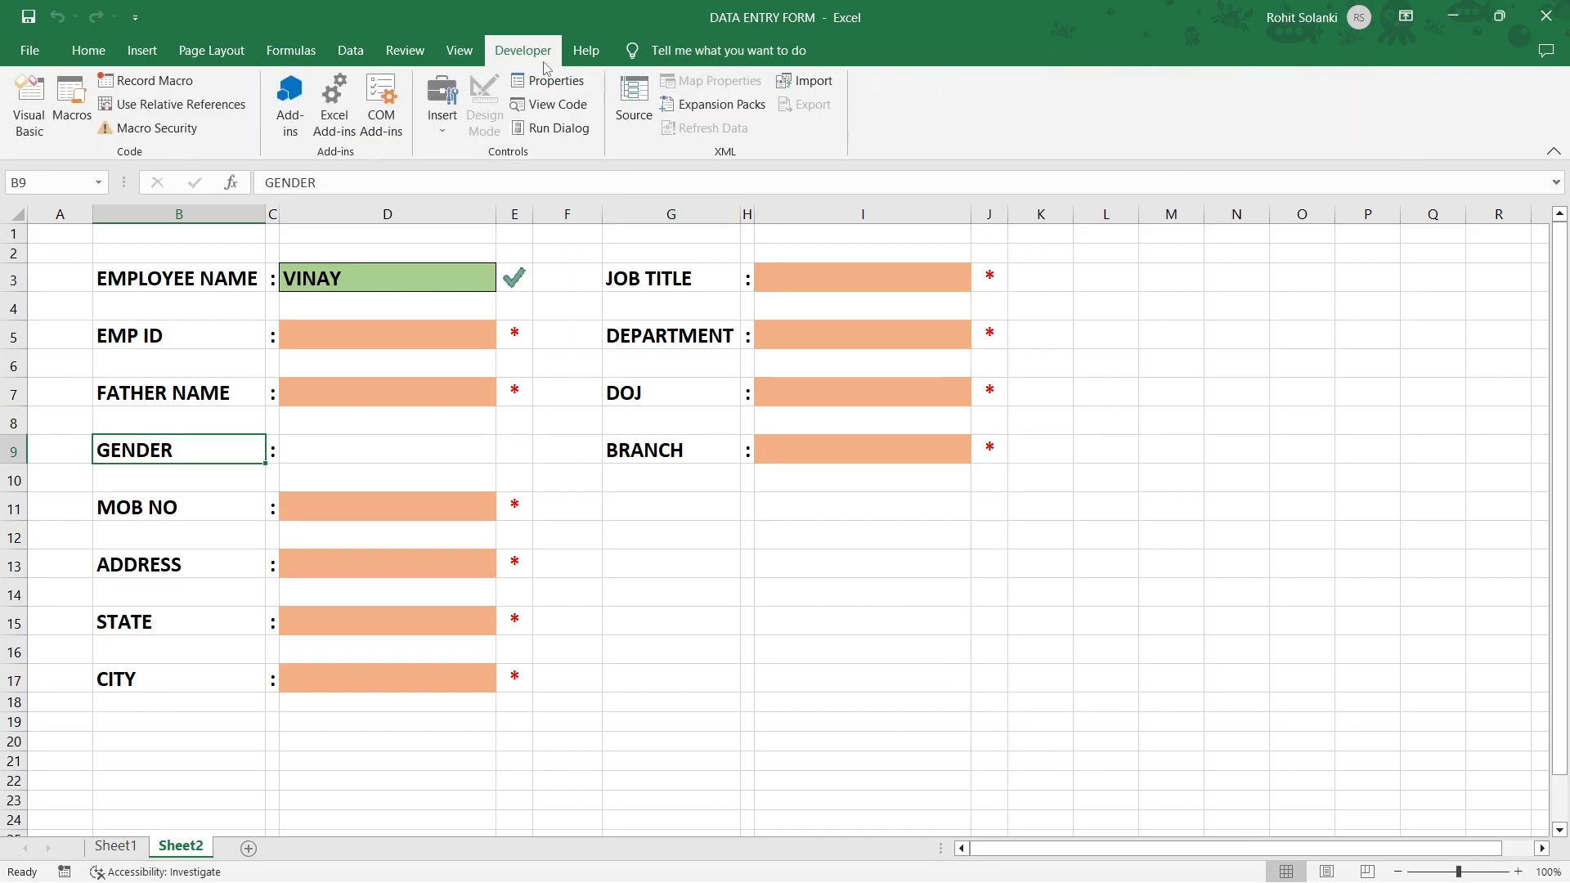
Draw an option button in D9 beside GENDER and label it MALE.
left_click(427, 137)
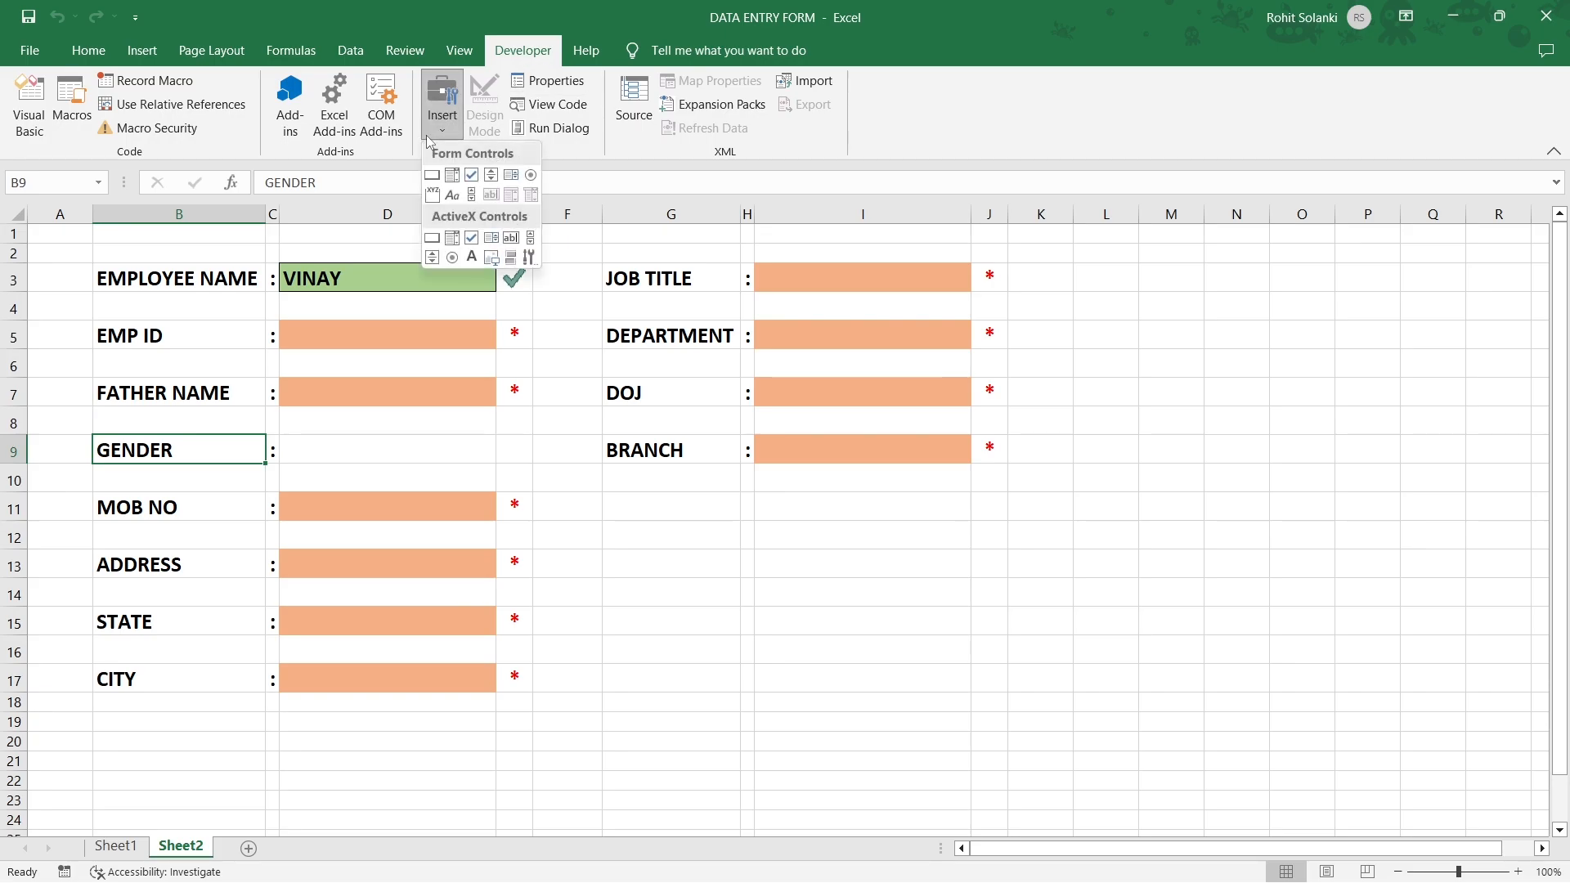
left_click(530, 178)
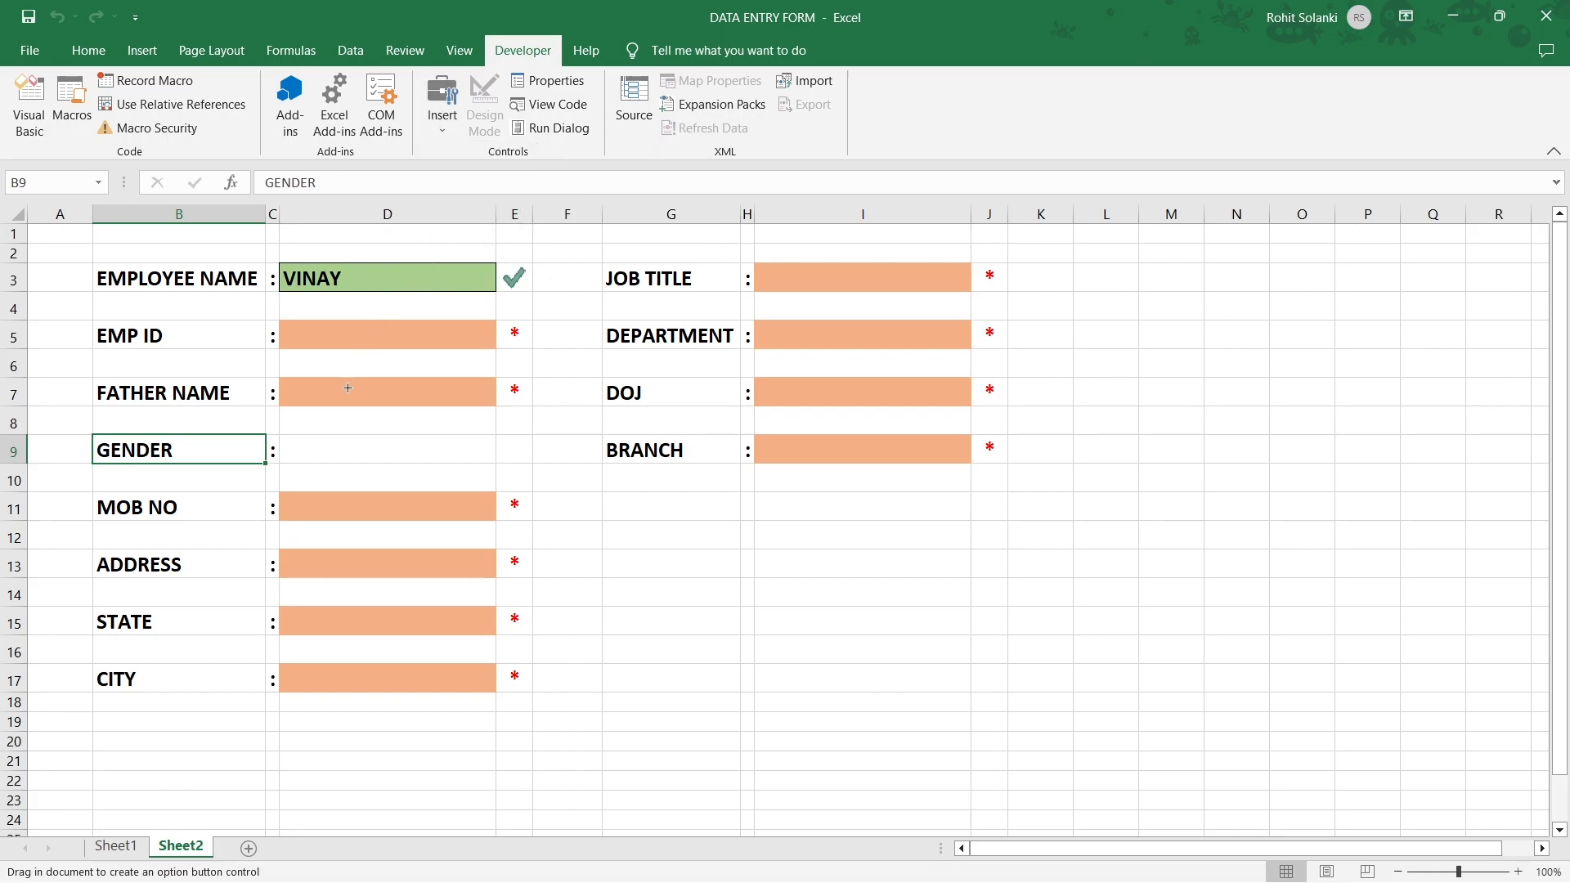
mouse_move(293, 442)
left_mouse_down()
mouse_move(316, 462)
mouse_move(408, 463)
left_mouse_up()
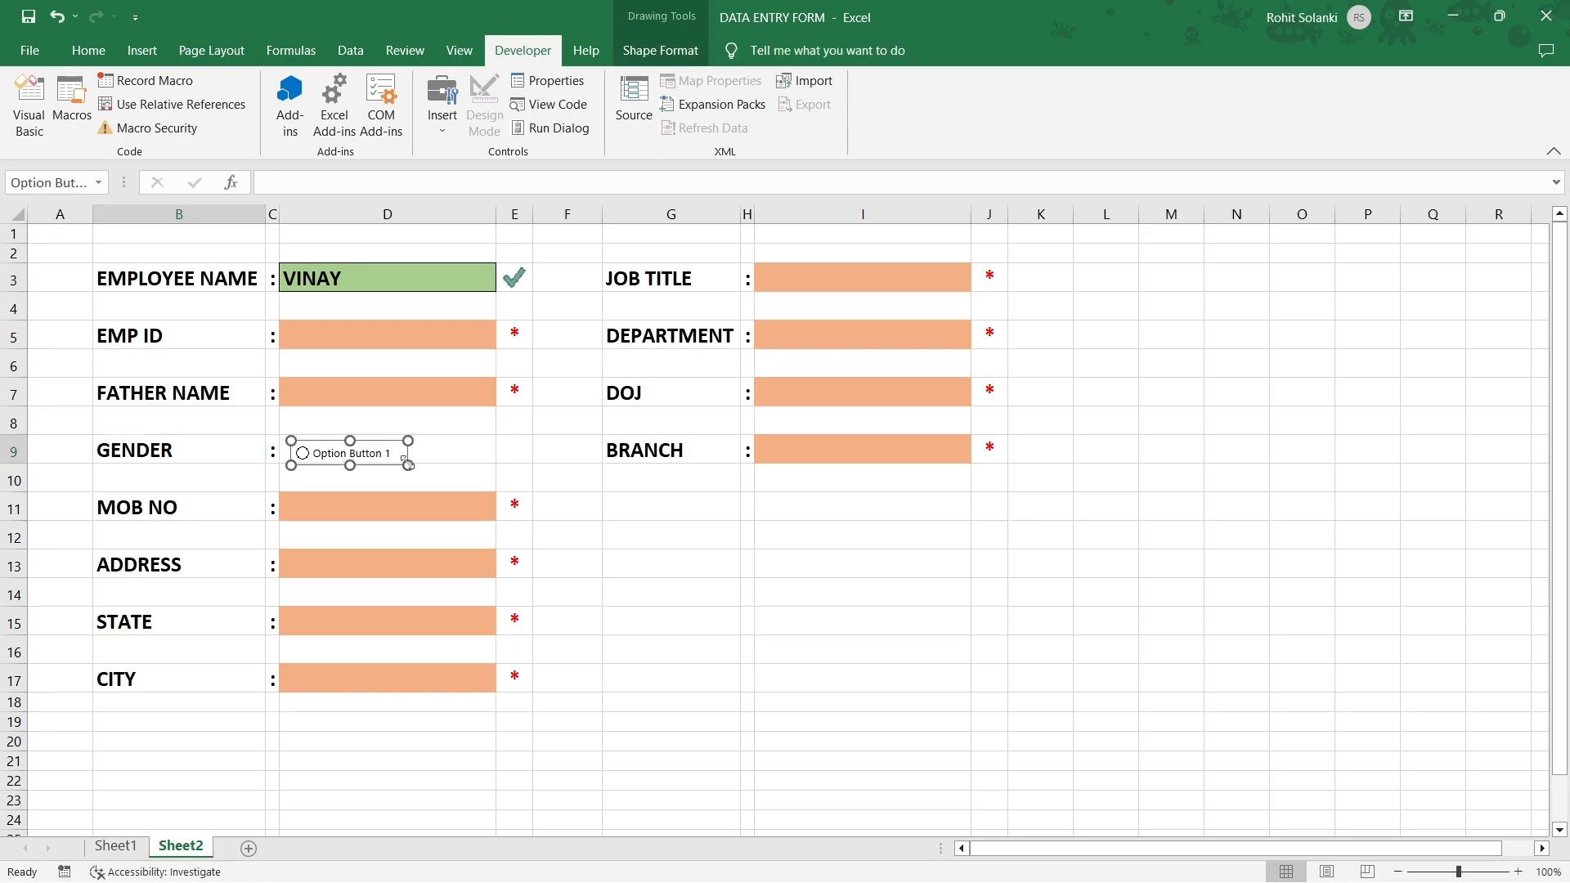
right_click(386, 452)
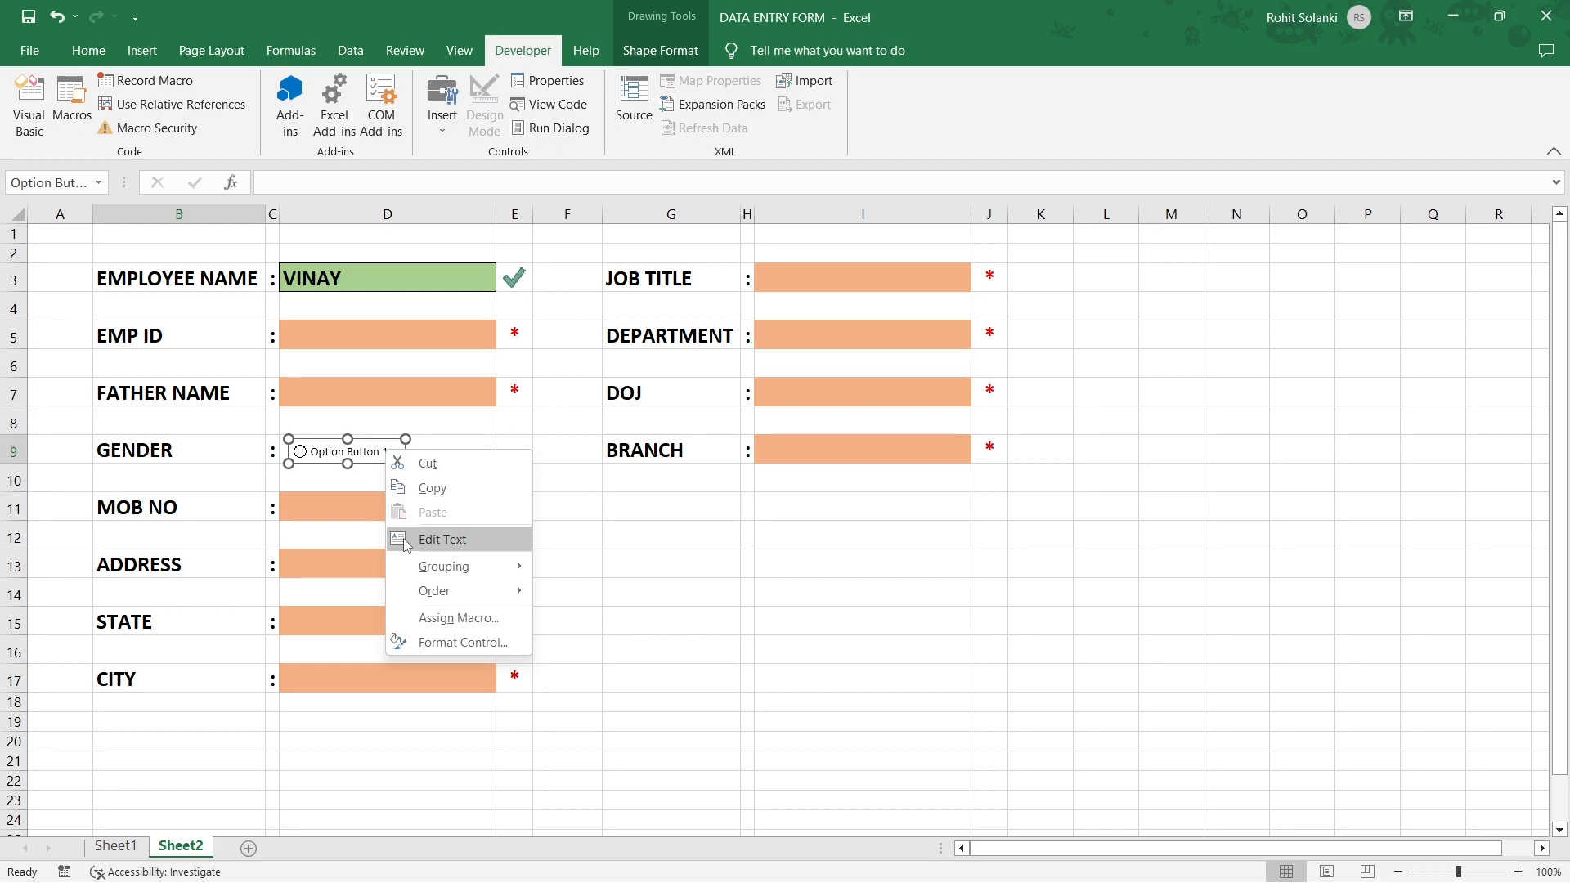
left_click(442, 539)
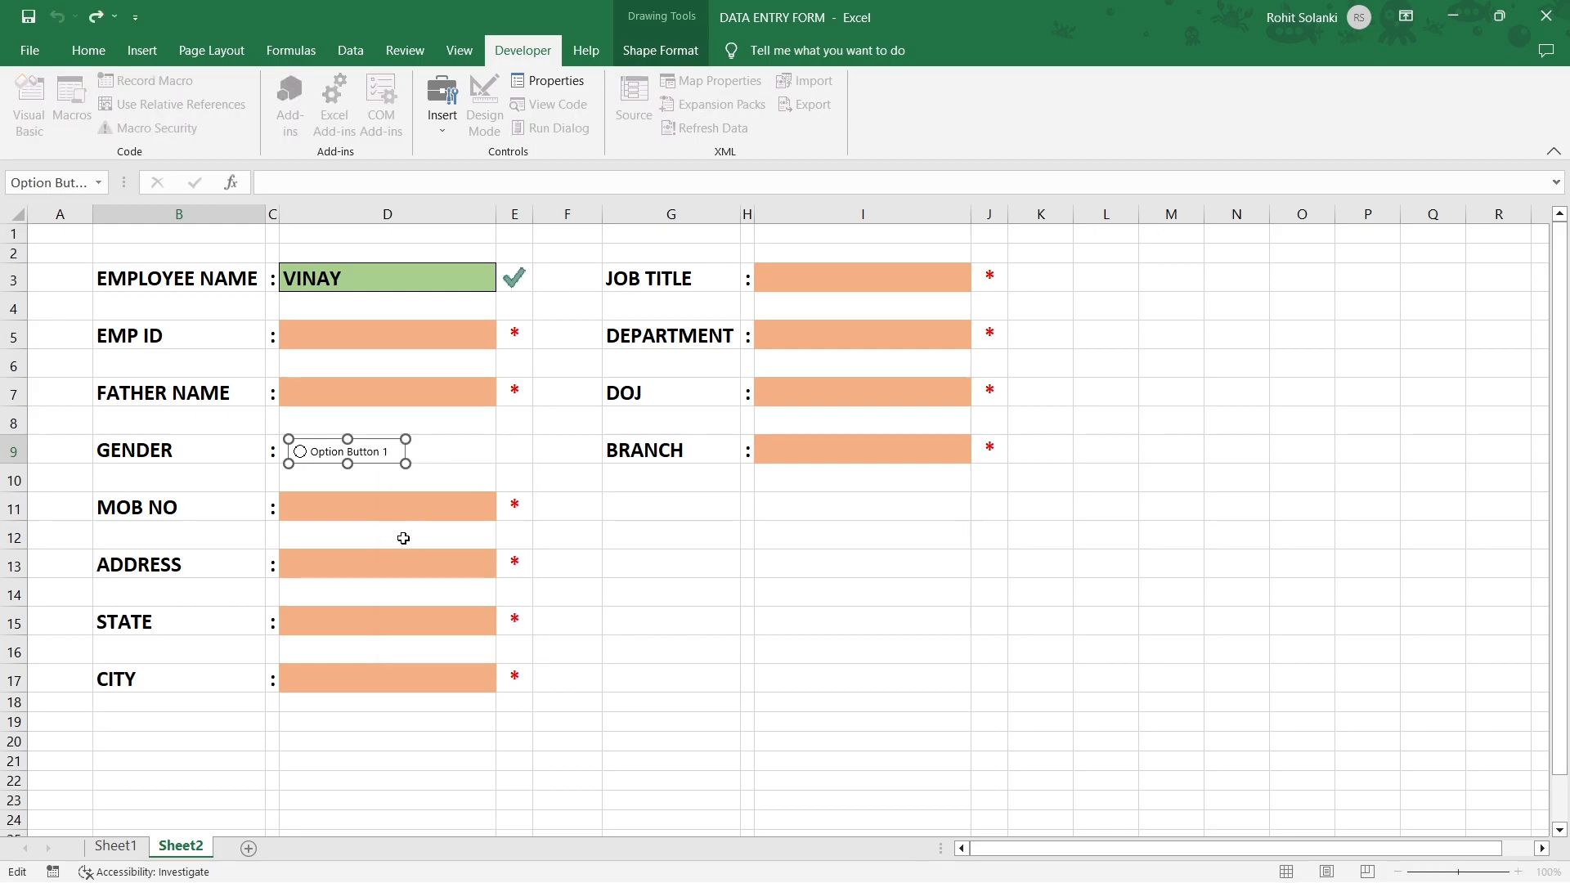
type("MALE")
key("Delete")
key("Delete")
key("Delete")
key("Delete")
key("Delete")
key("Delete")
key("Delete")
key("Delete")
key("Delete")
key("Delete")
key("Delete")
left_click(453, 452)
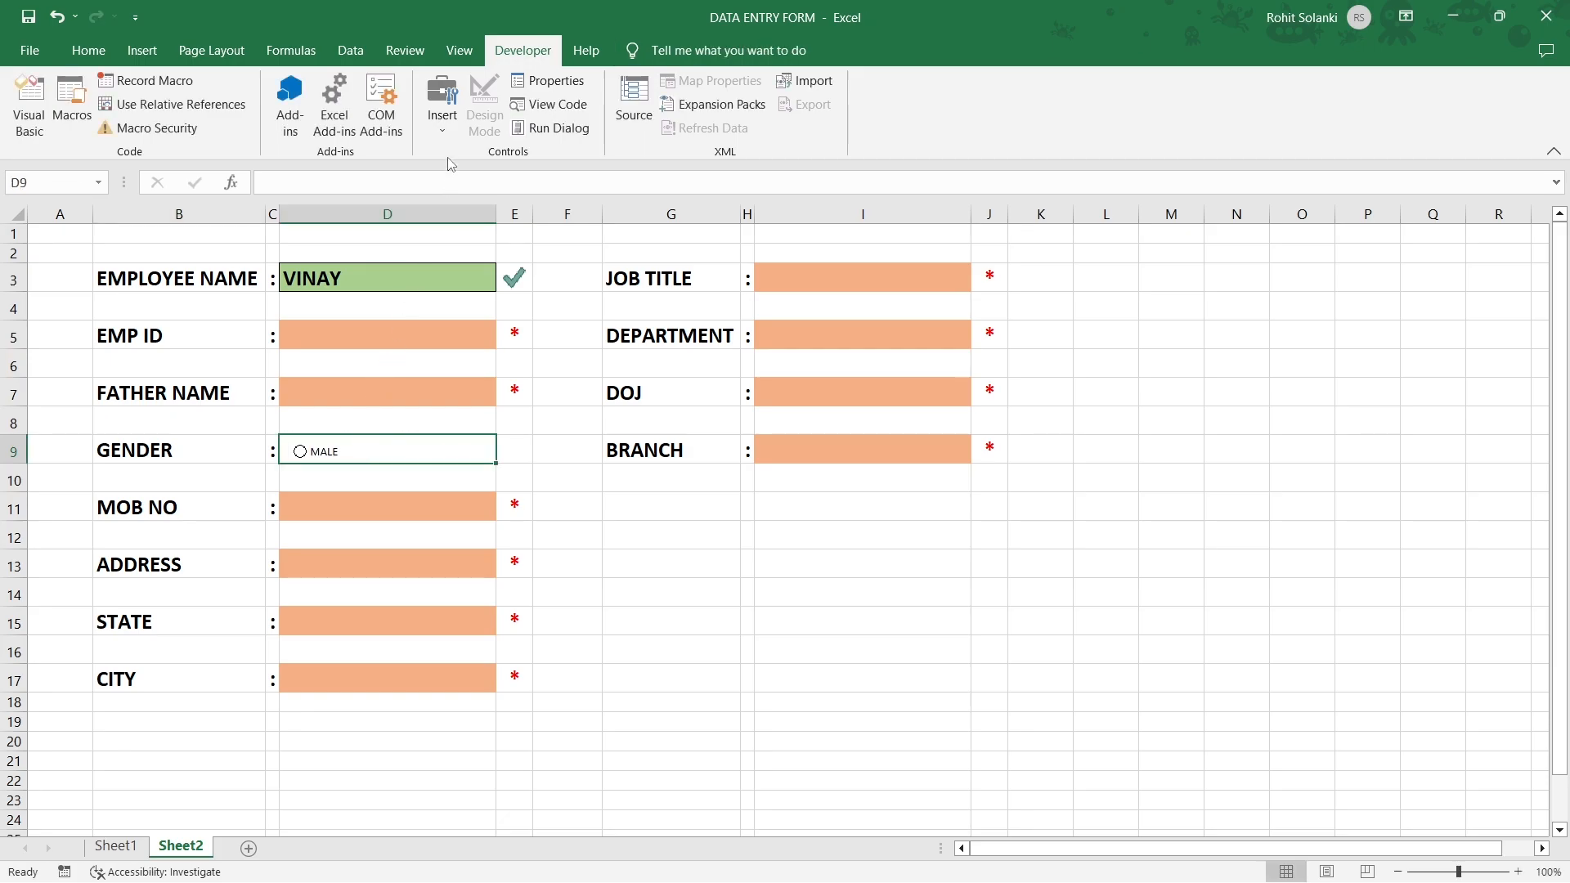
Add a second option button in the GENDER row labelled FEMALE.
left_click(443, 122)
left_click(531, 174)
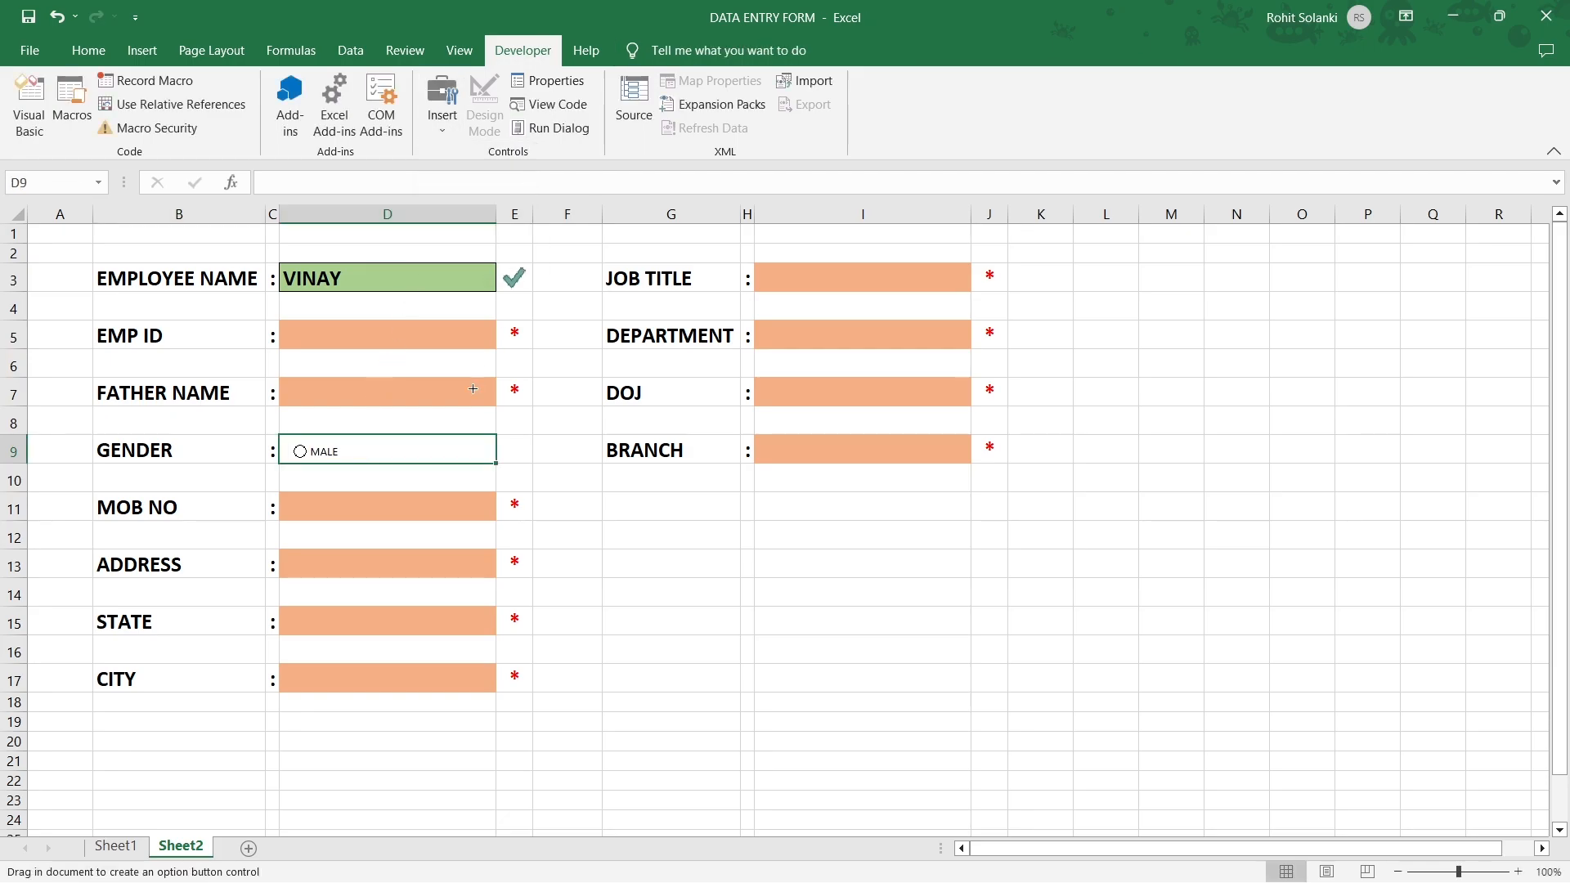
left_click_drag(375, 439, 493, 465)
right_click(459, 452)
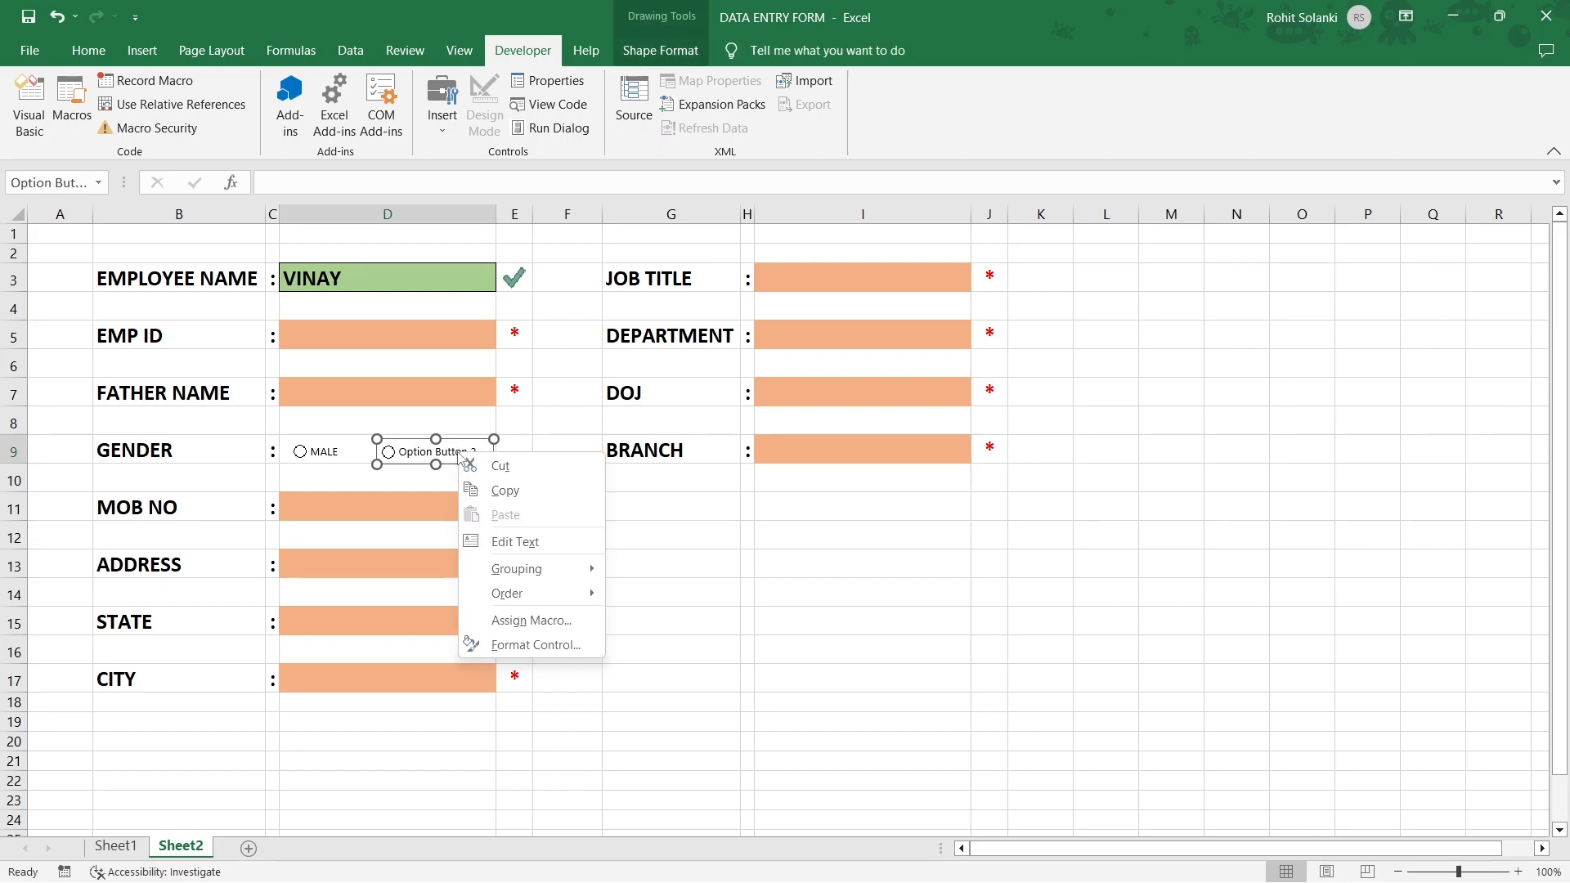
left_click(482, 540)
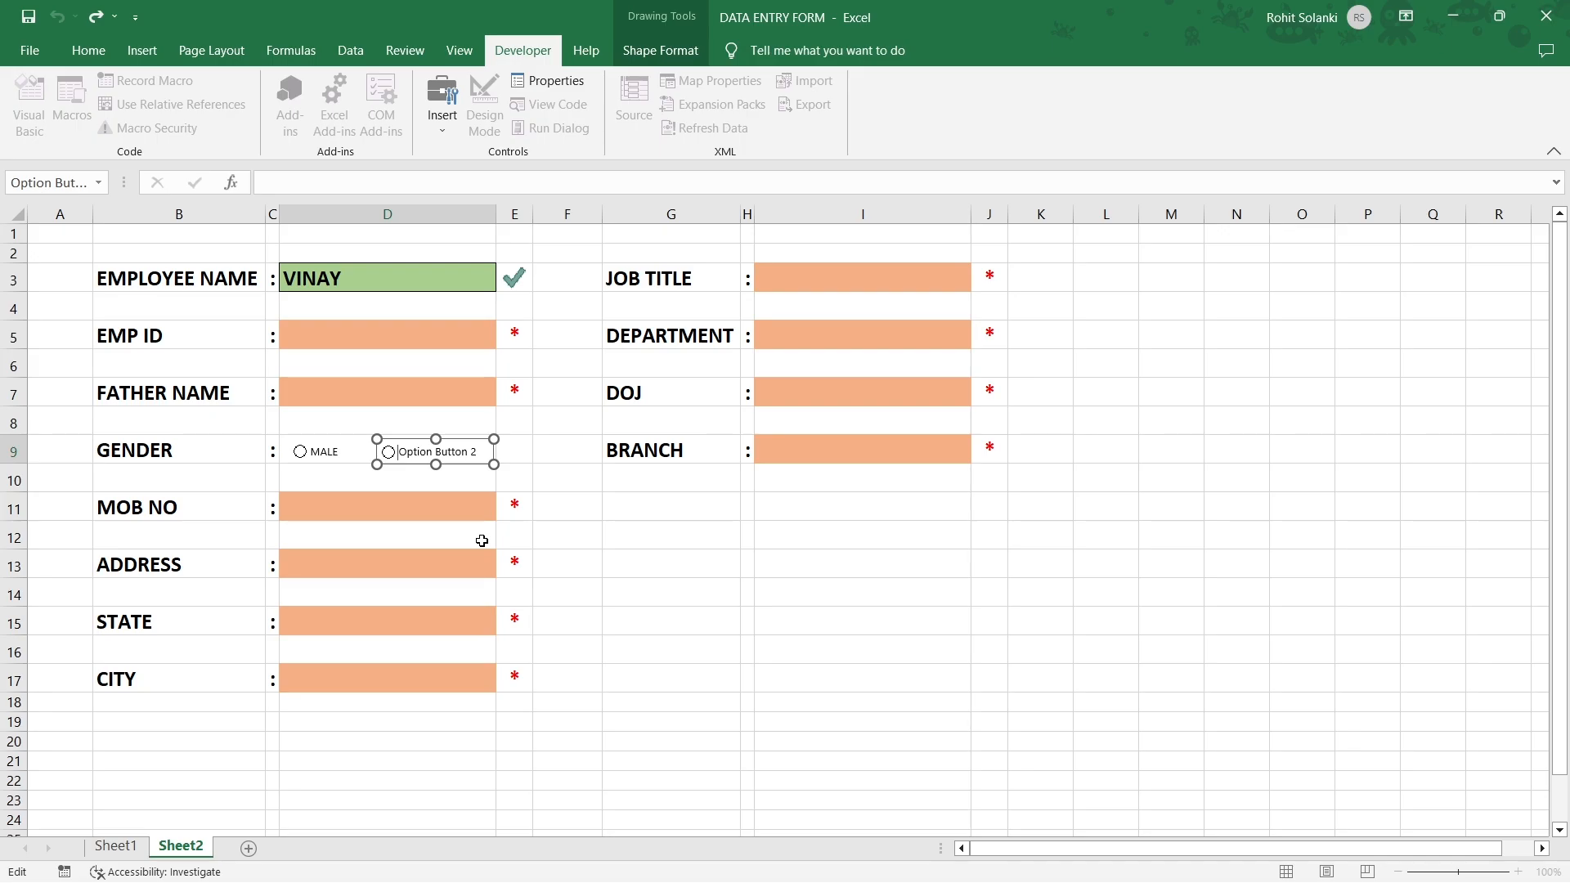
type("FE")
type("MALE")
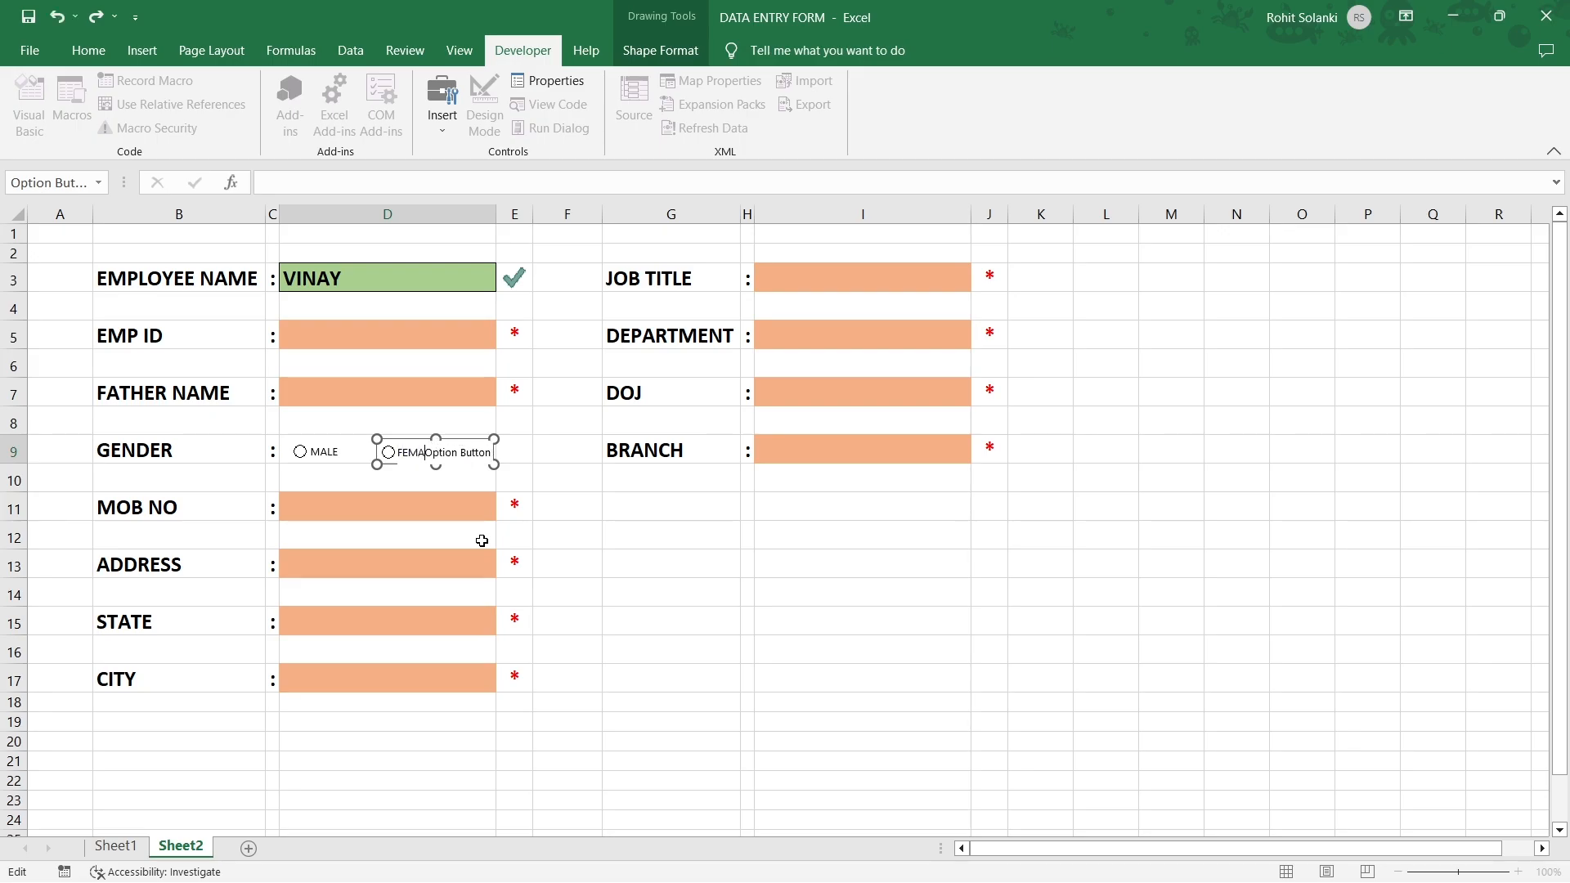
key("Delete")
key("Delete")
key("Delete")
key("Delete")
key("Delete")
key("Delete")
key("Delete")
key("Delete")
key("Delete")
key("Delete")
left_click(511, 452)
Test the MALE option and move the FEMALE button right beside it.
left_click(301, 452)
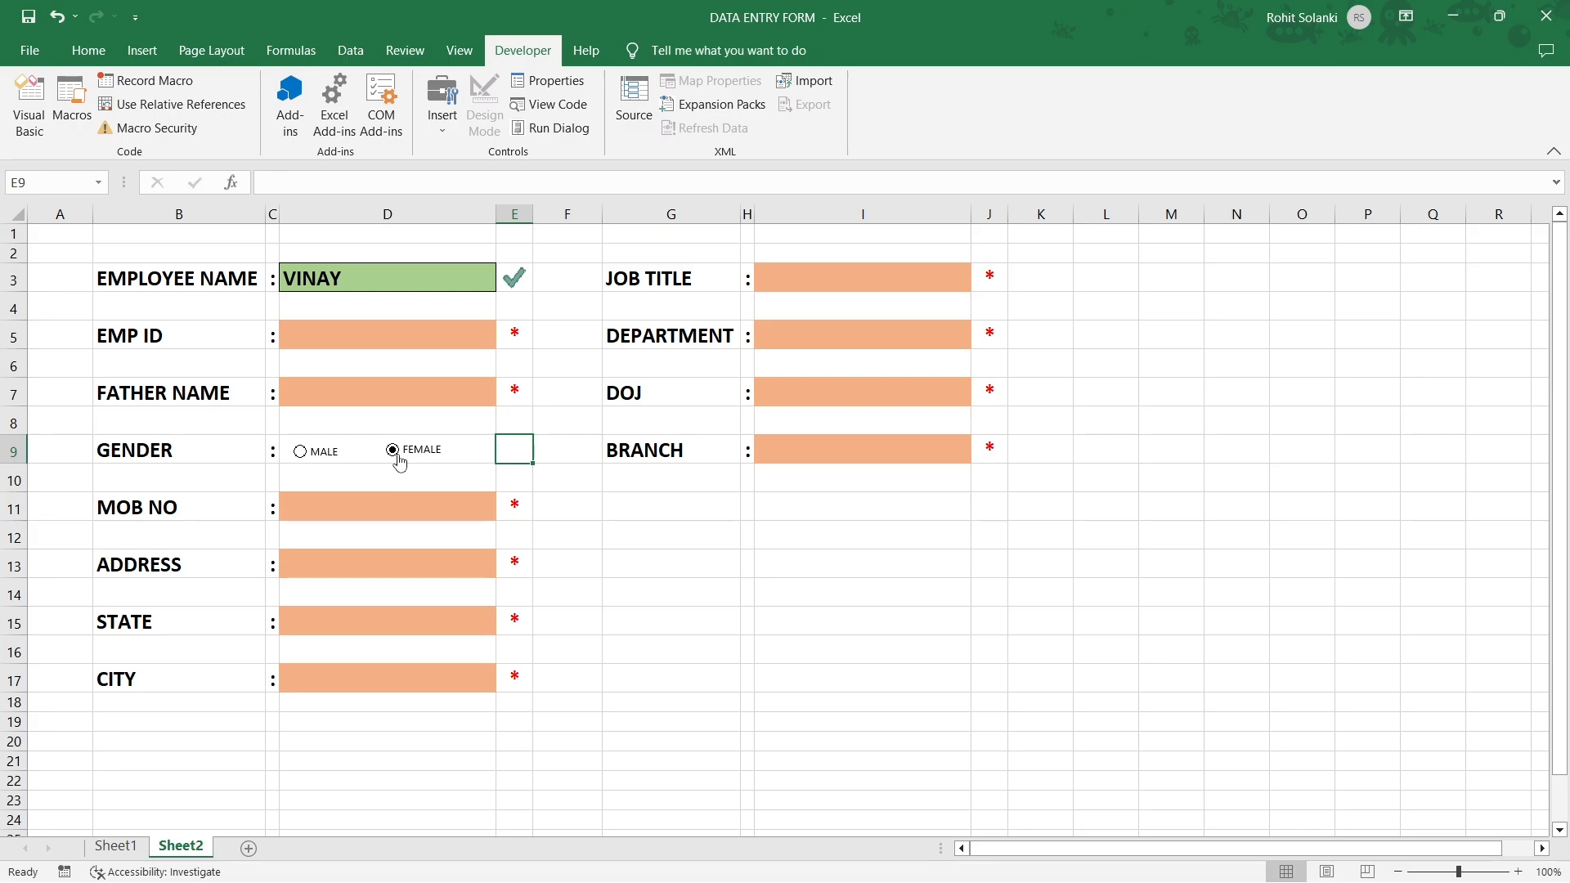
right_click(416, 452)
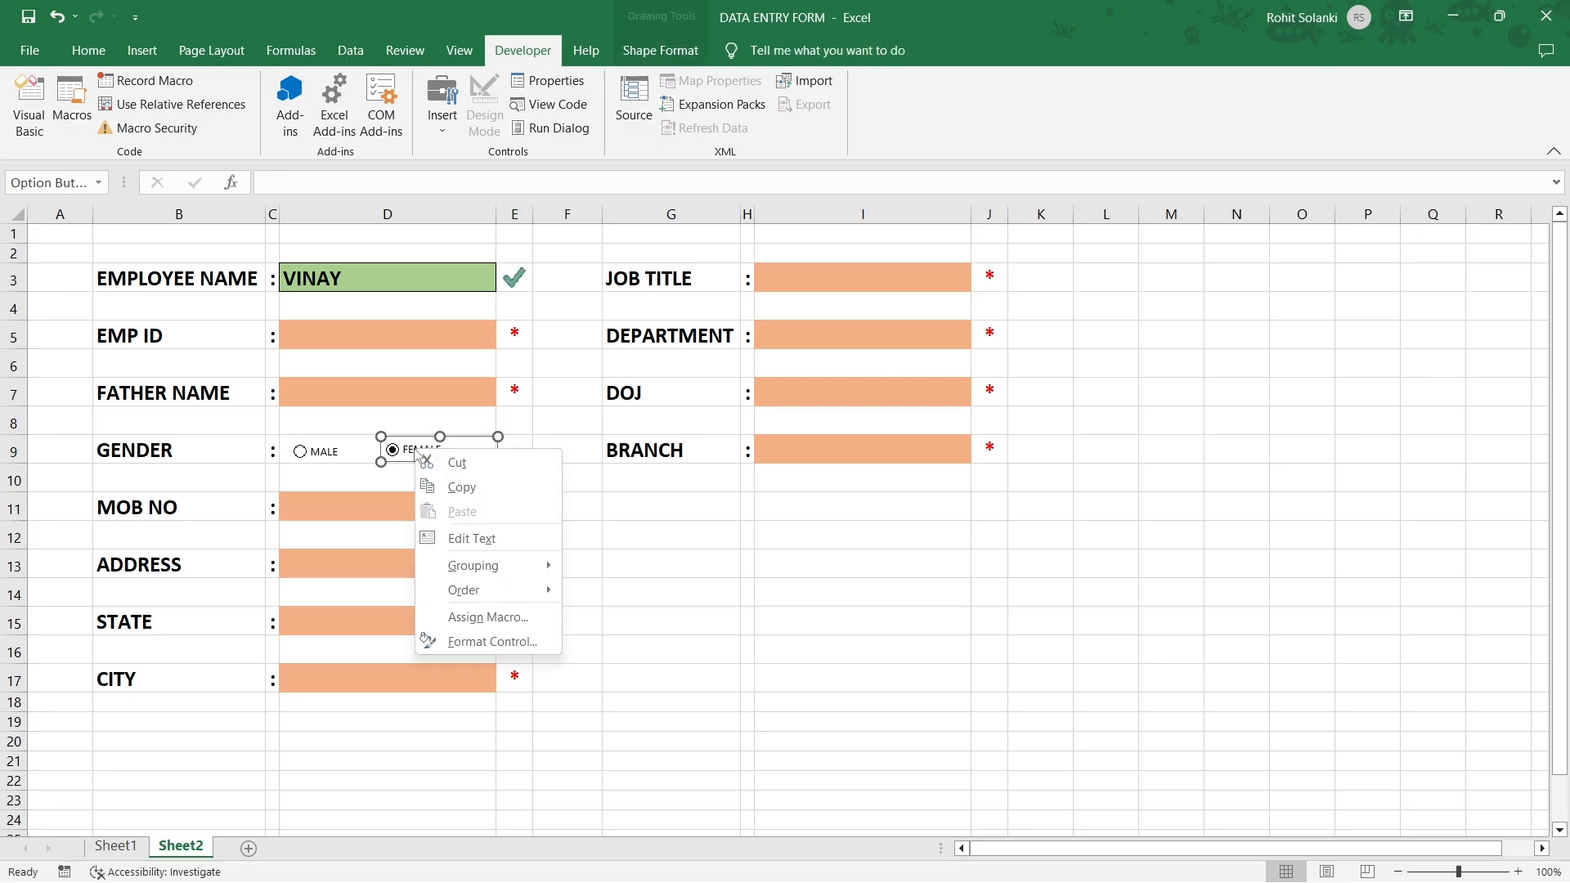
left_click(411, 439)
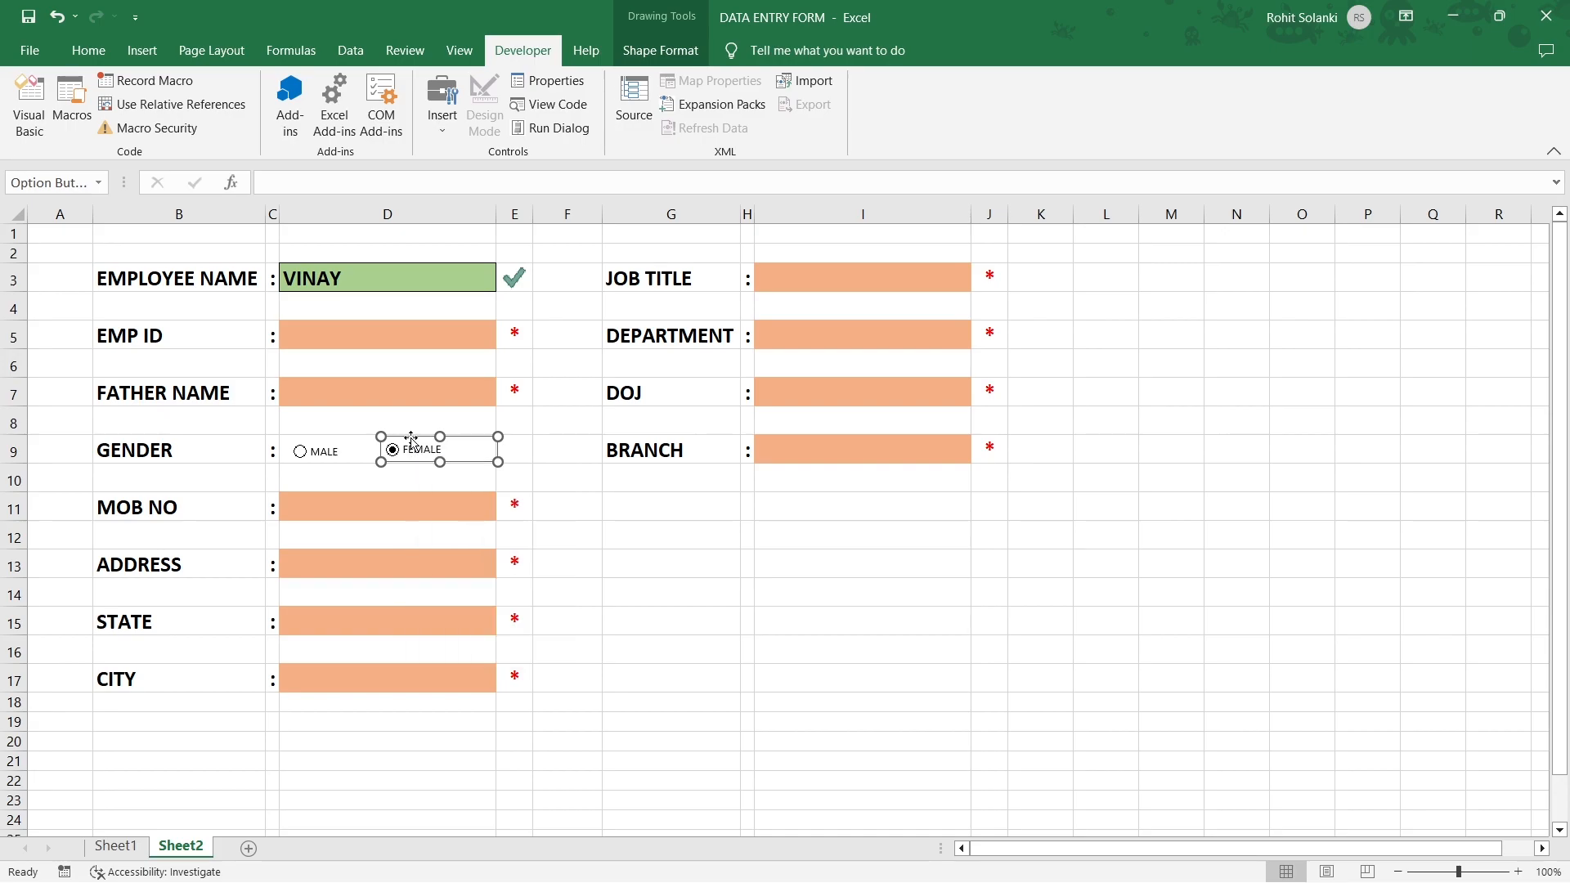
mouse_move(412, 439)
left_mouse_down()
mouse_move(429, 496)
mouse_move(531, 455)
mouse_move(359, 452)
mouse_move(427, 441)
left_mouse_up()
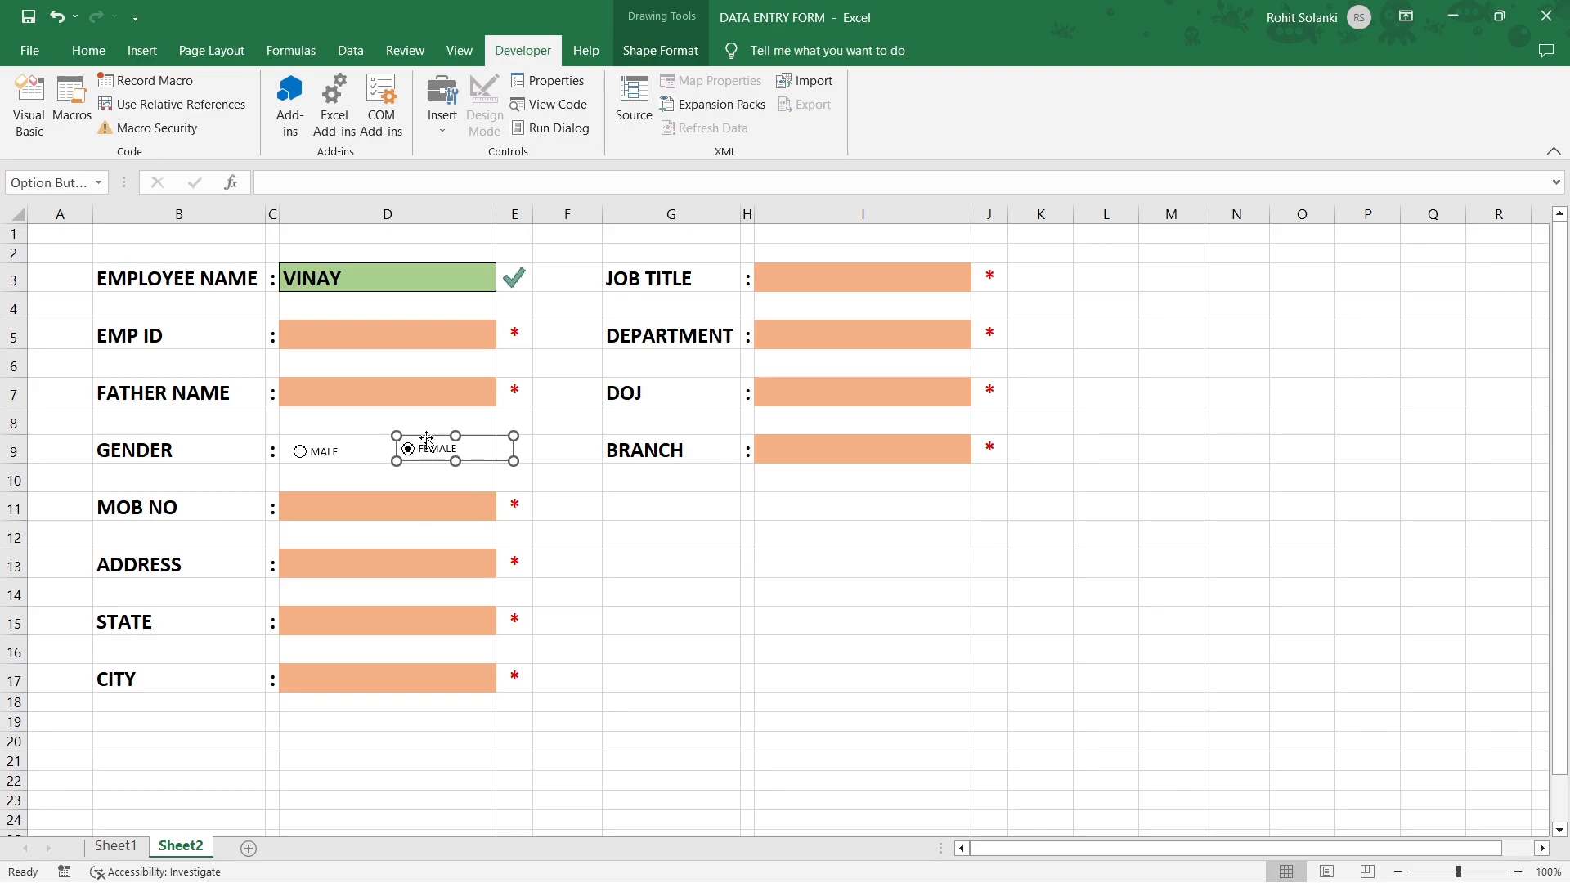
left_click(527, 454)
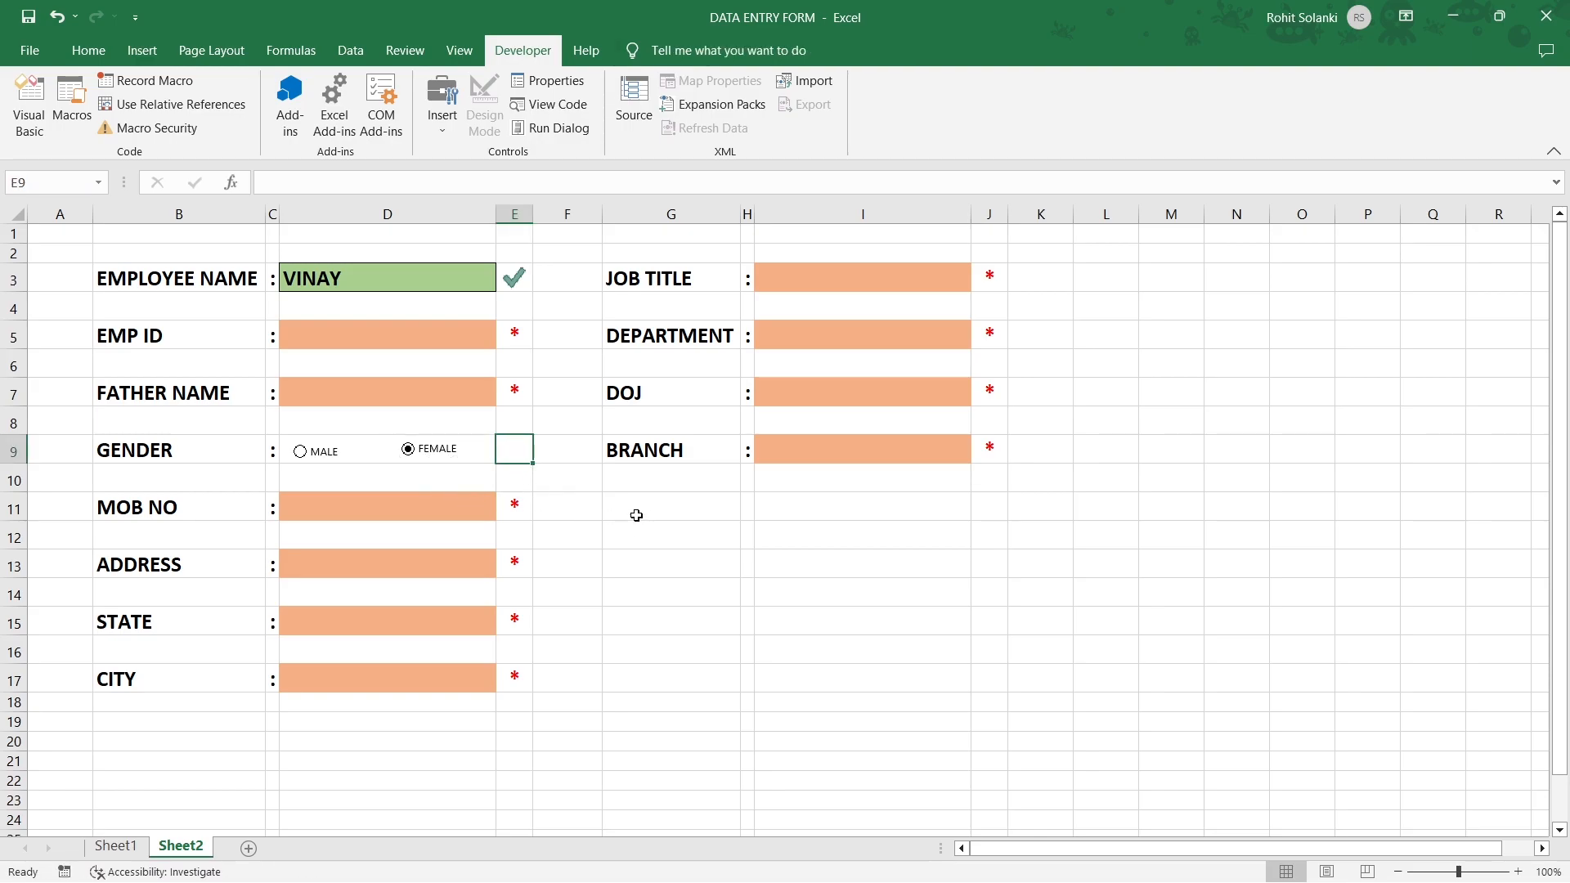
left_click(679, 515)
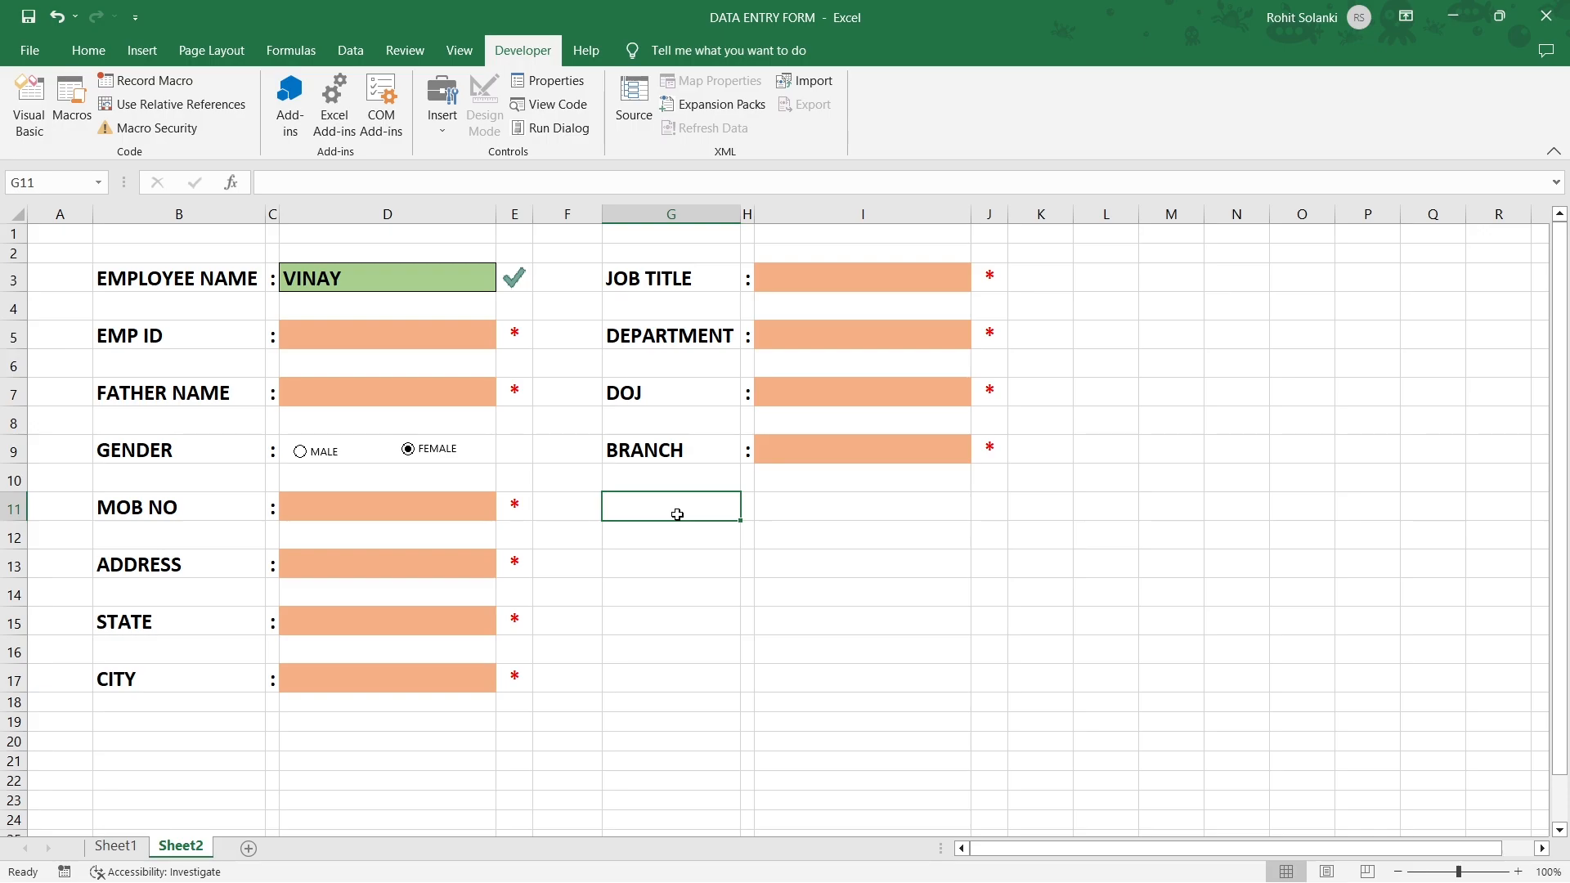
Merge and centre G11:J11 and enter the heading 'Term & Conditions'.
left_click_drag(640, 507, 979, 501)
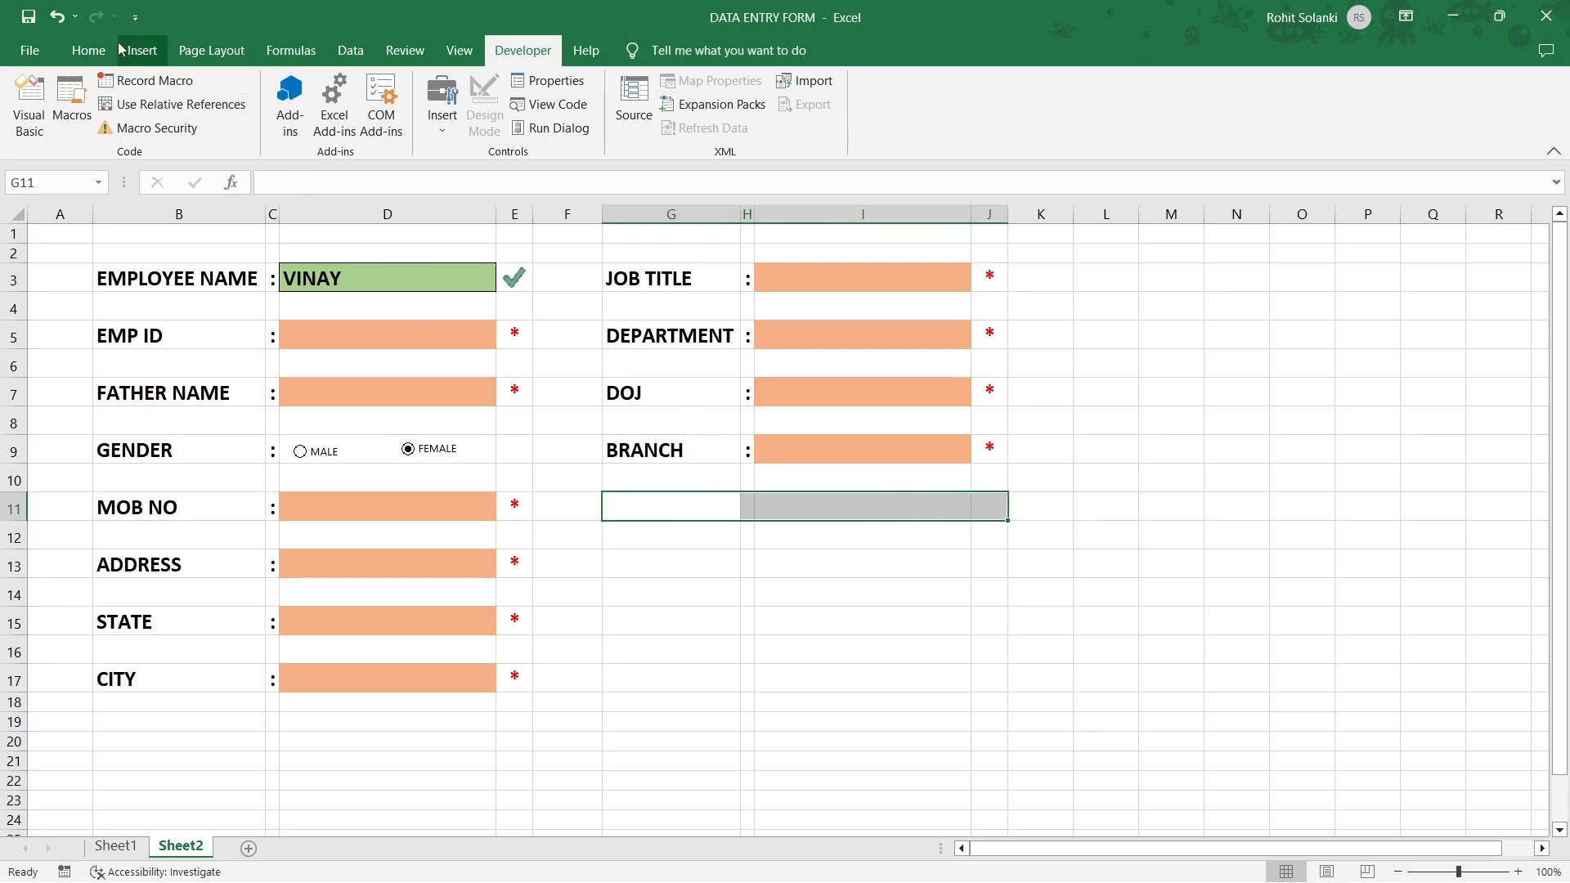
left_click(89, 50)
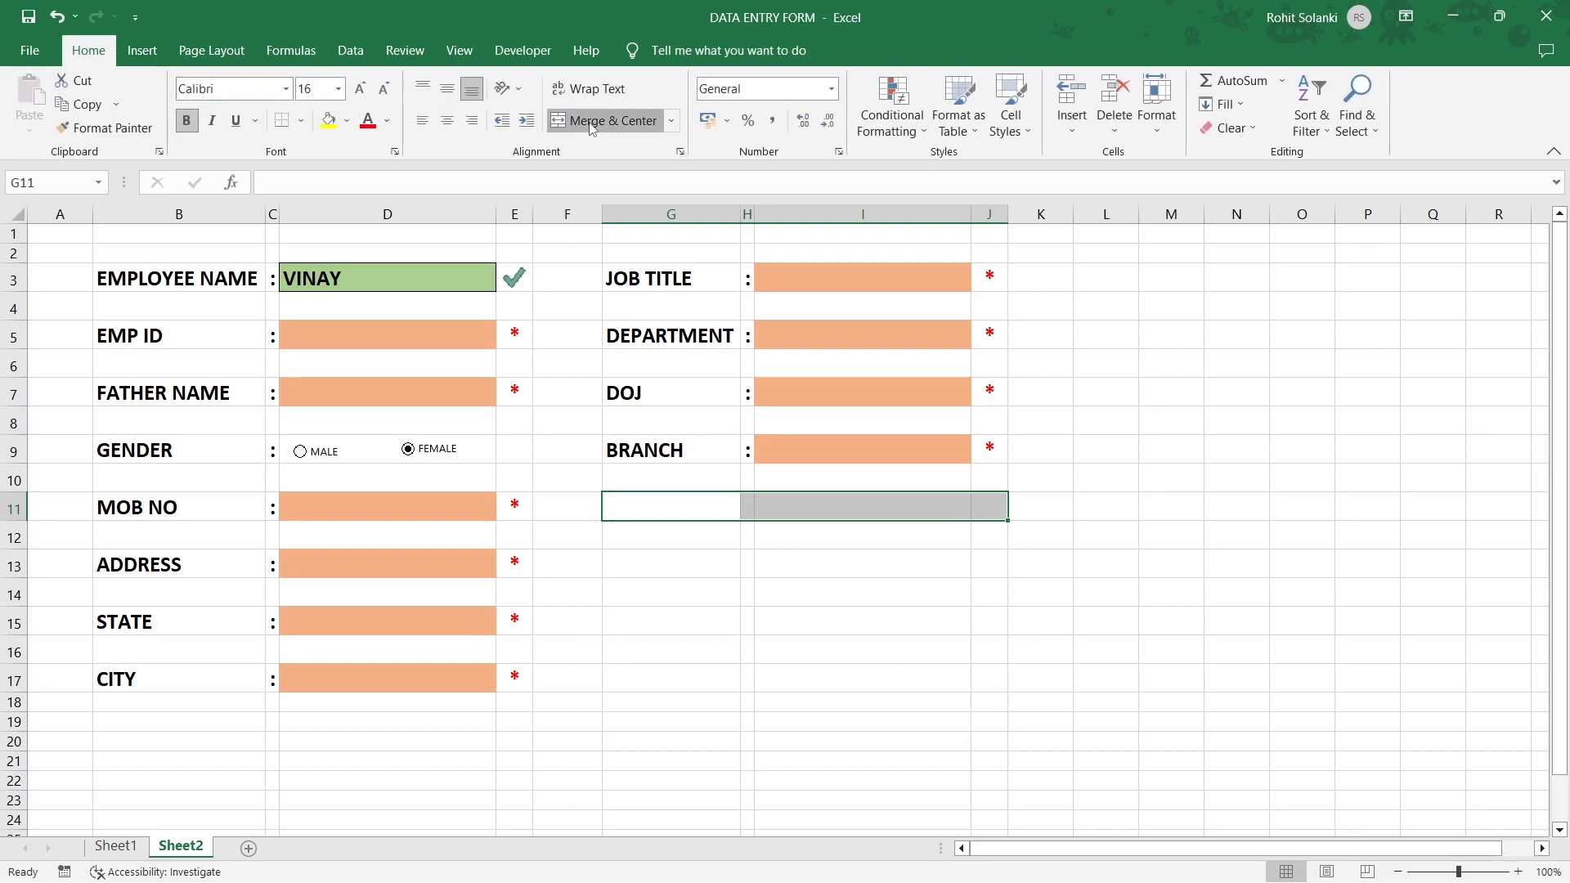
left_click(590, 122)
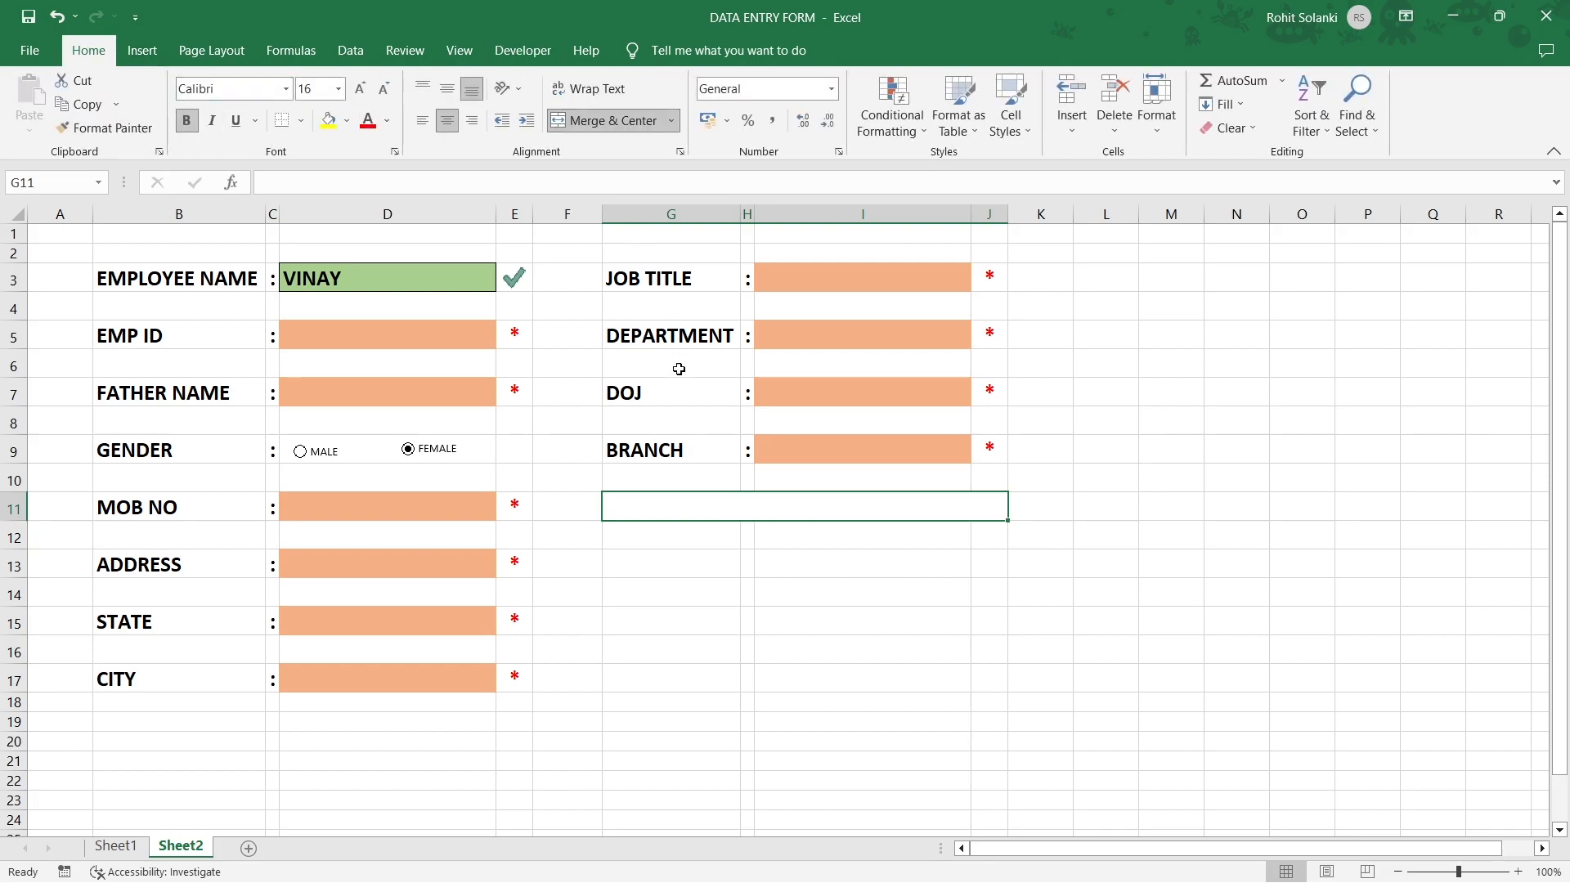
type("T")
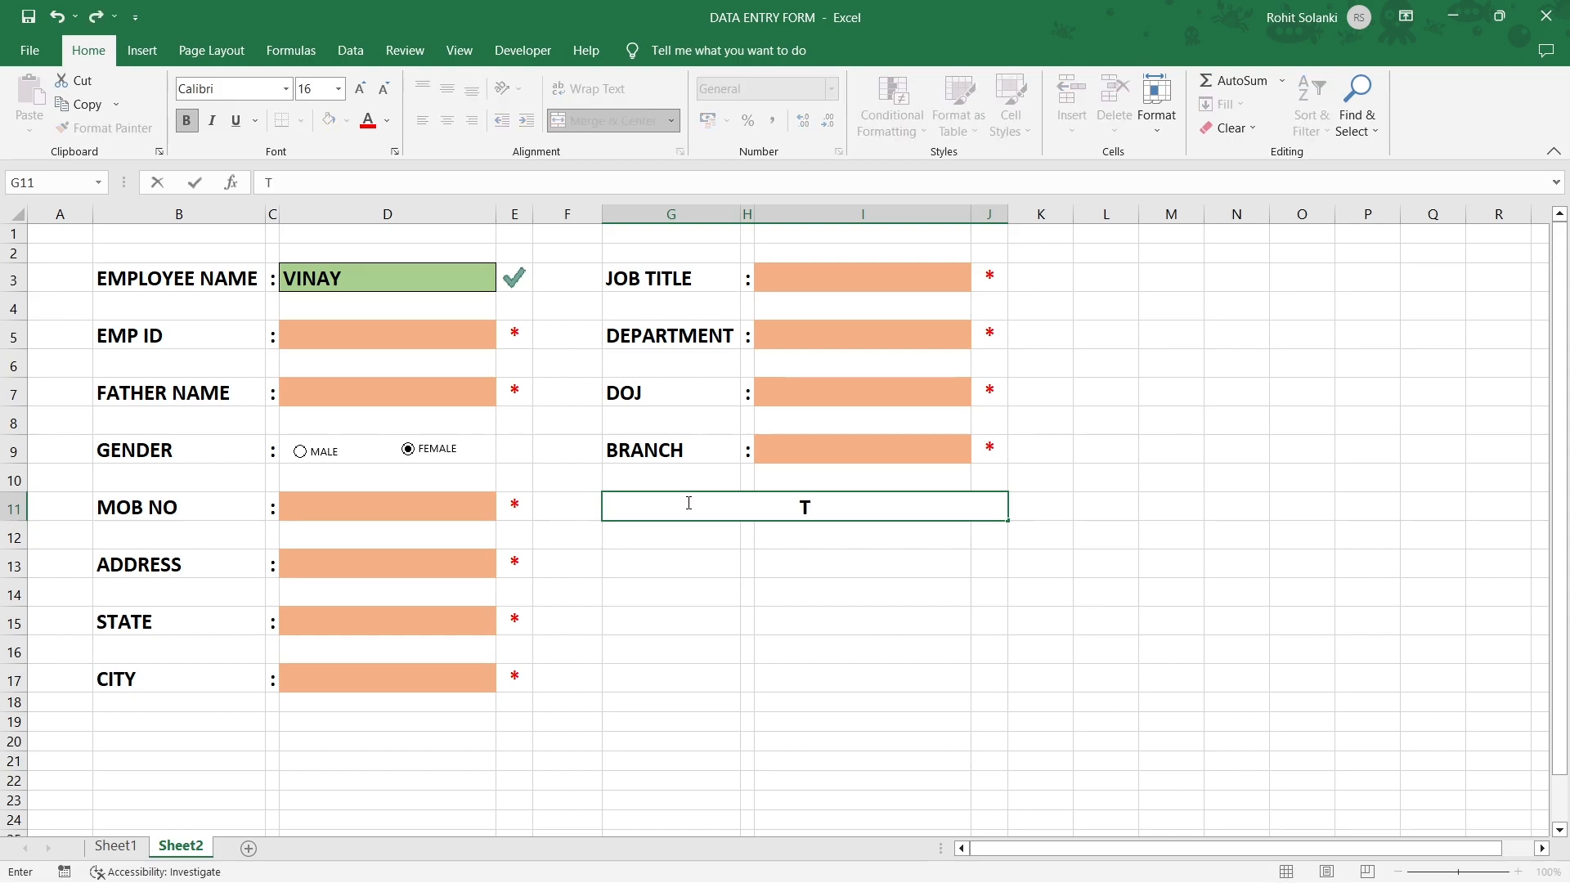
type("erm & Conditions")
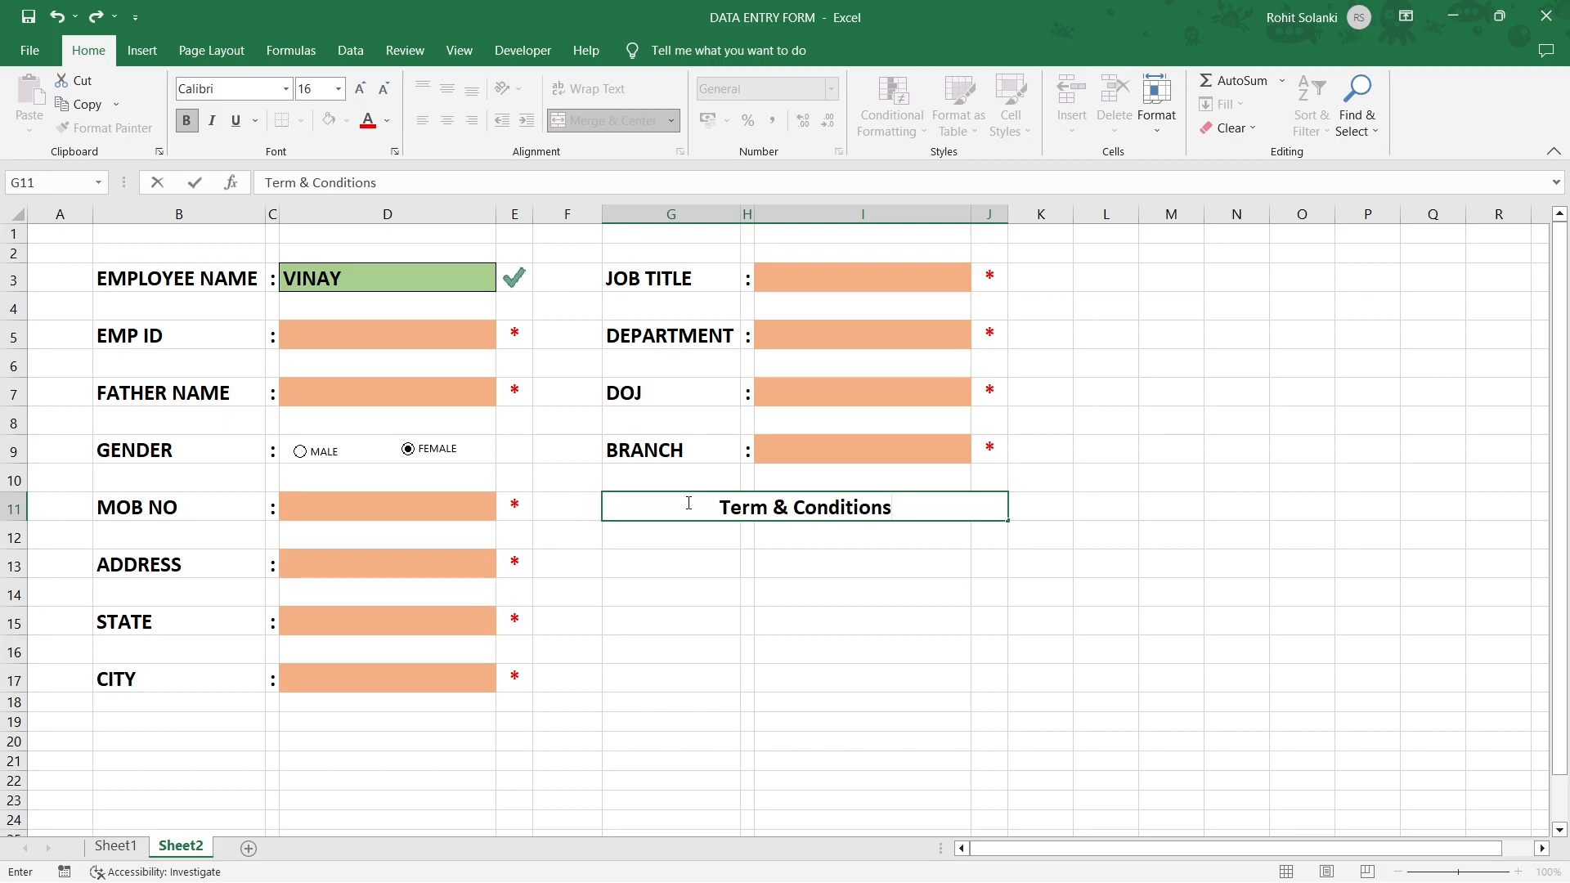
key("Return")
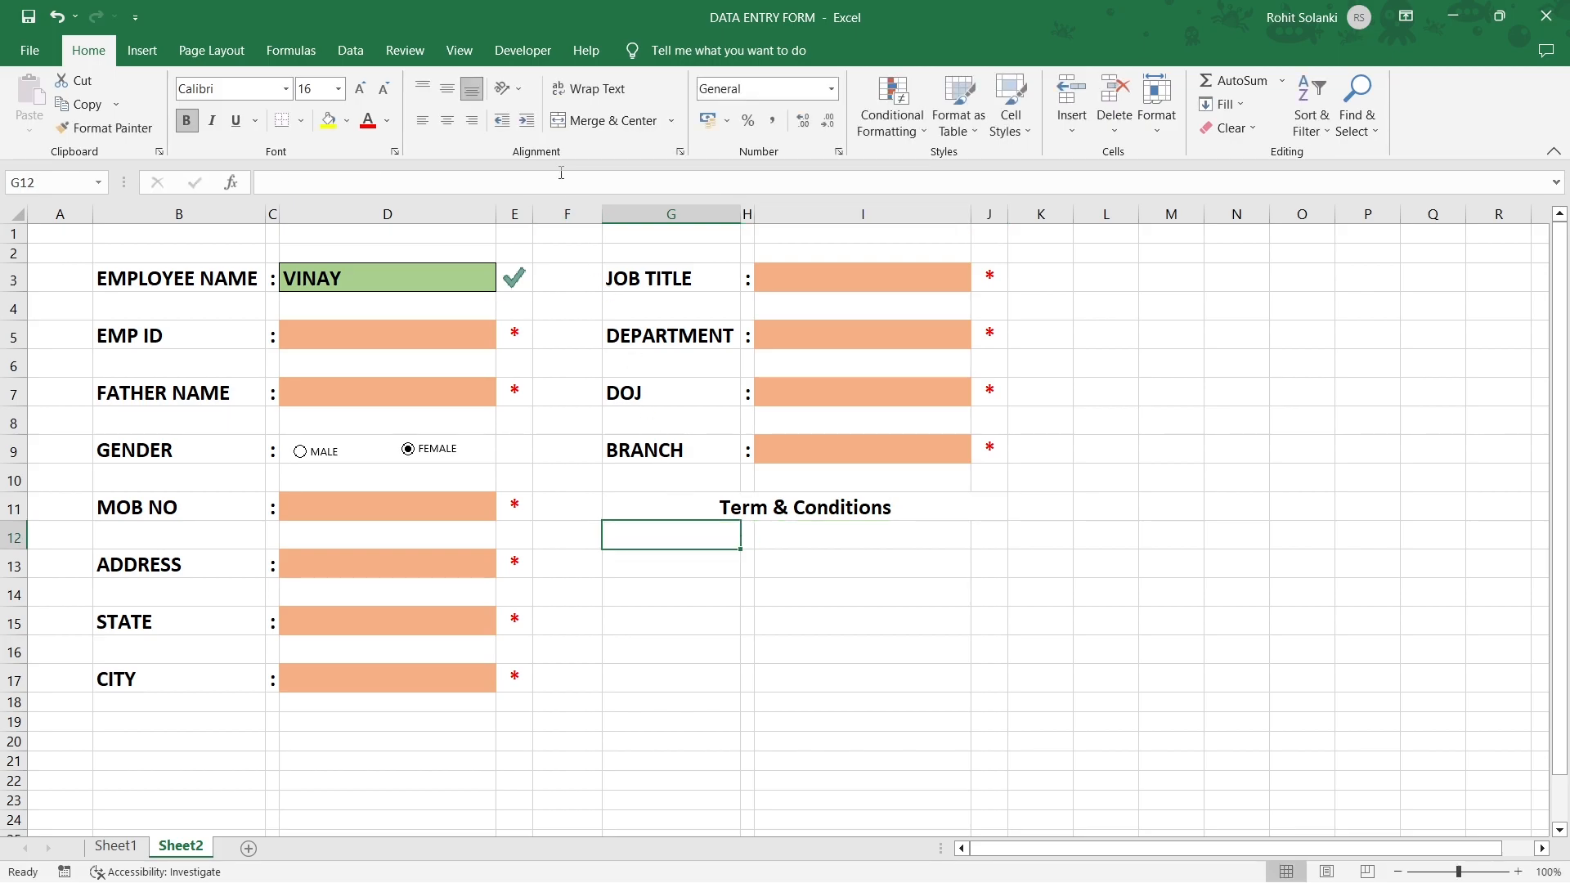
Insert a label-free Form Control checkbox beside the Term & Conditions heading.
left_click(520, 52)
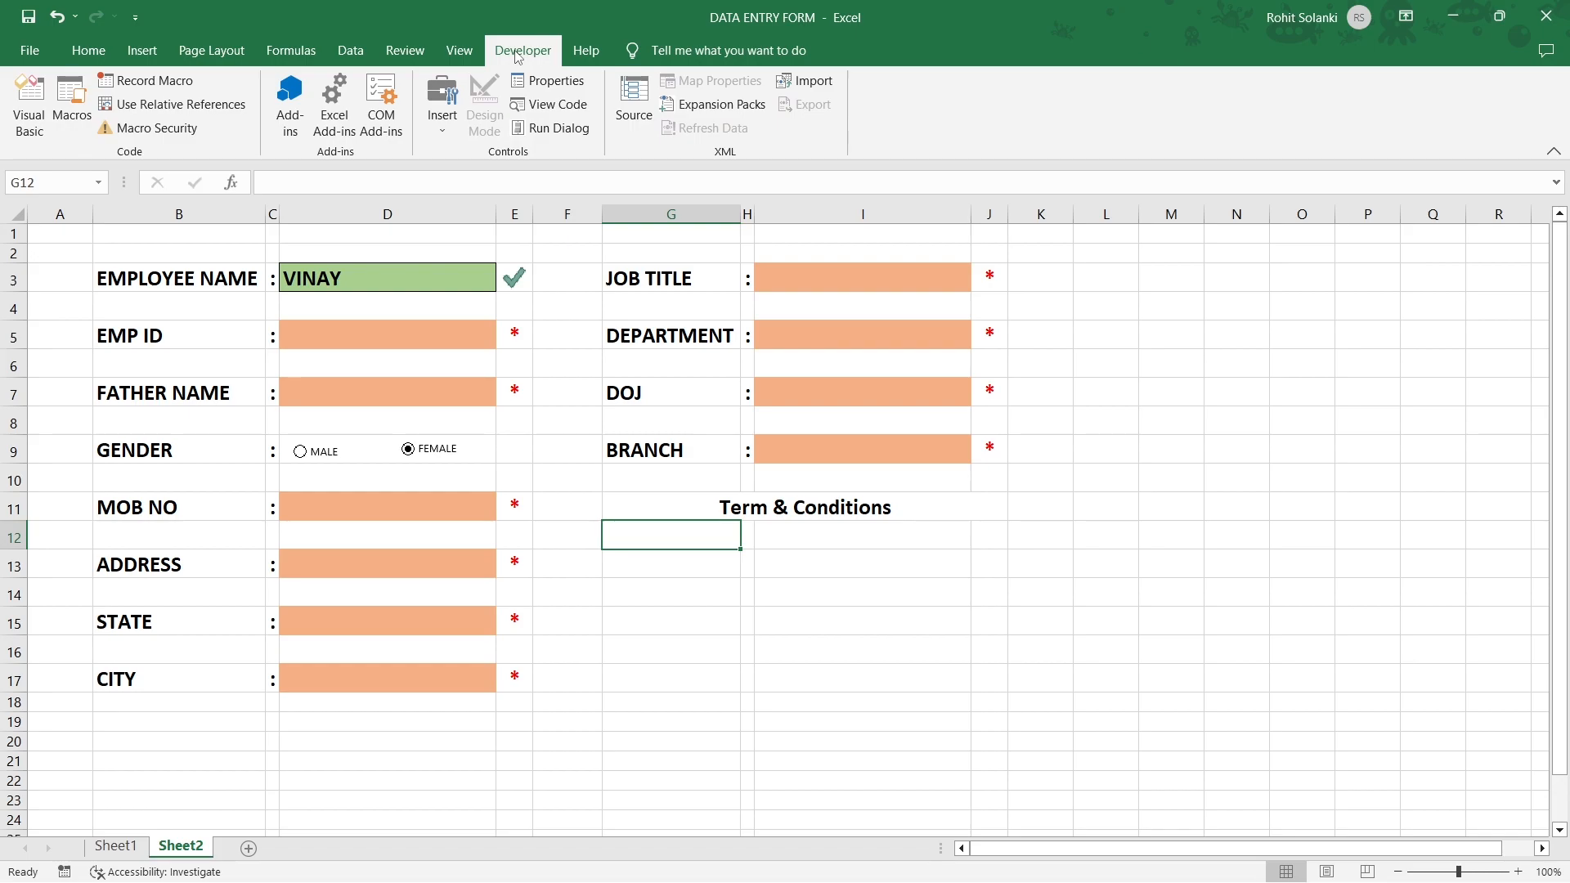
left_click(433, 132)
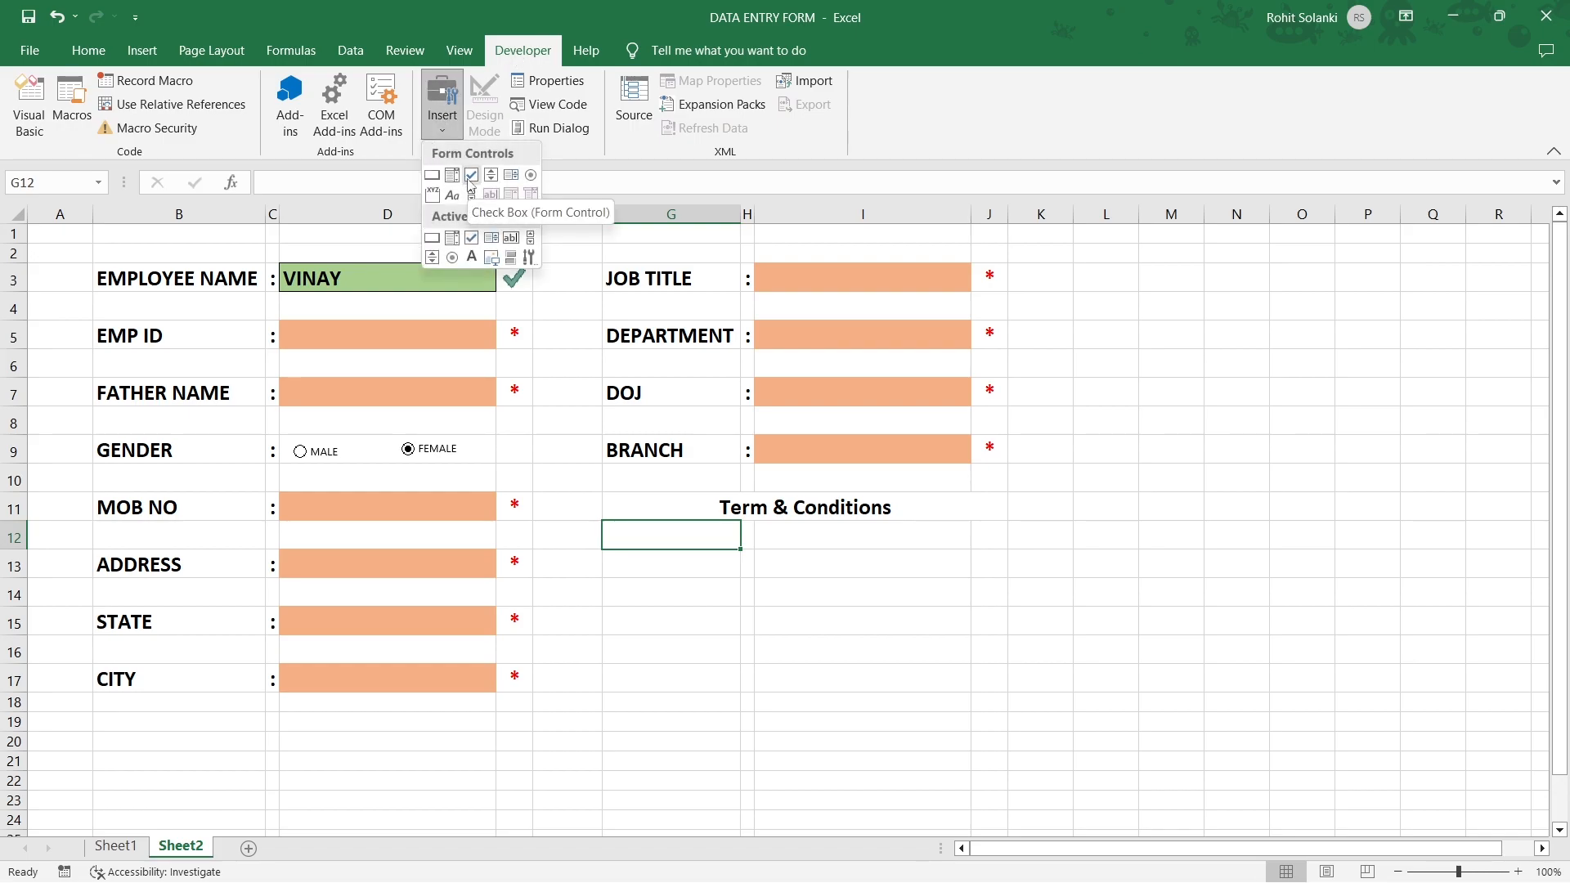
left_click(470, 180)
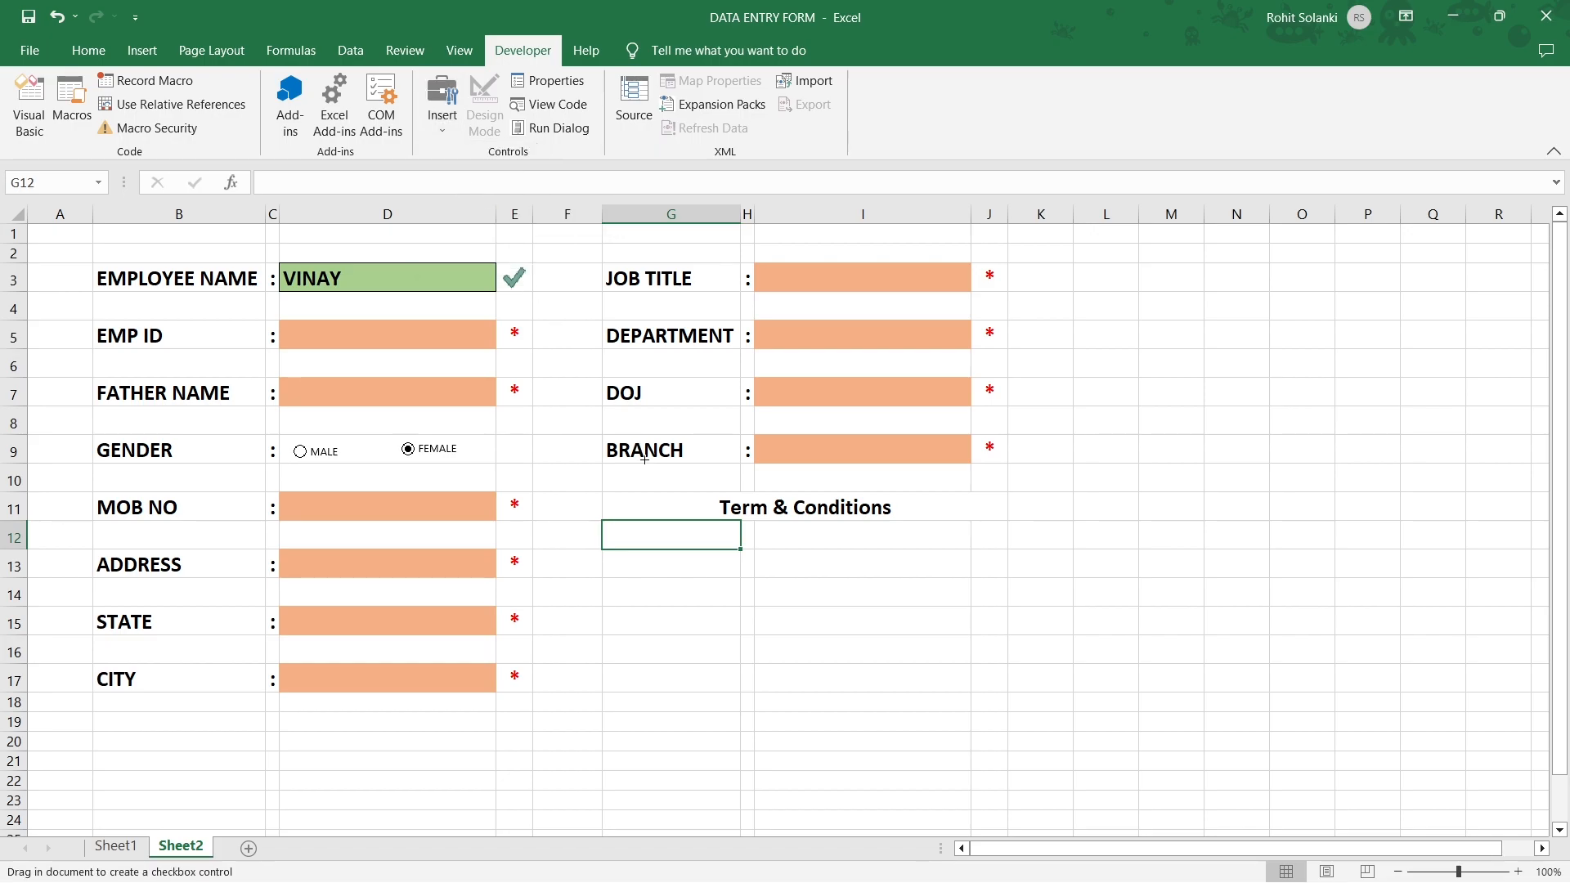
left_click_drag(665, 497, 691, 522)
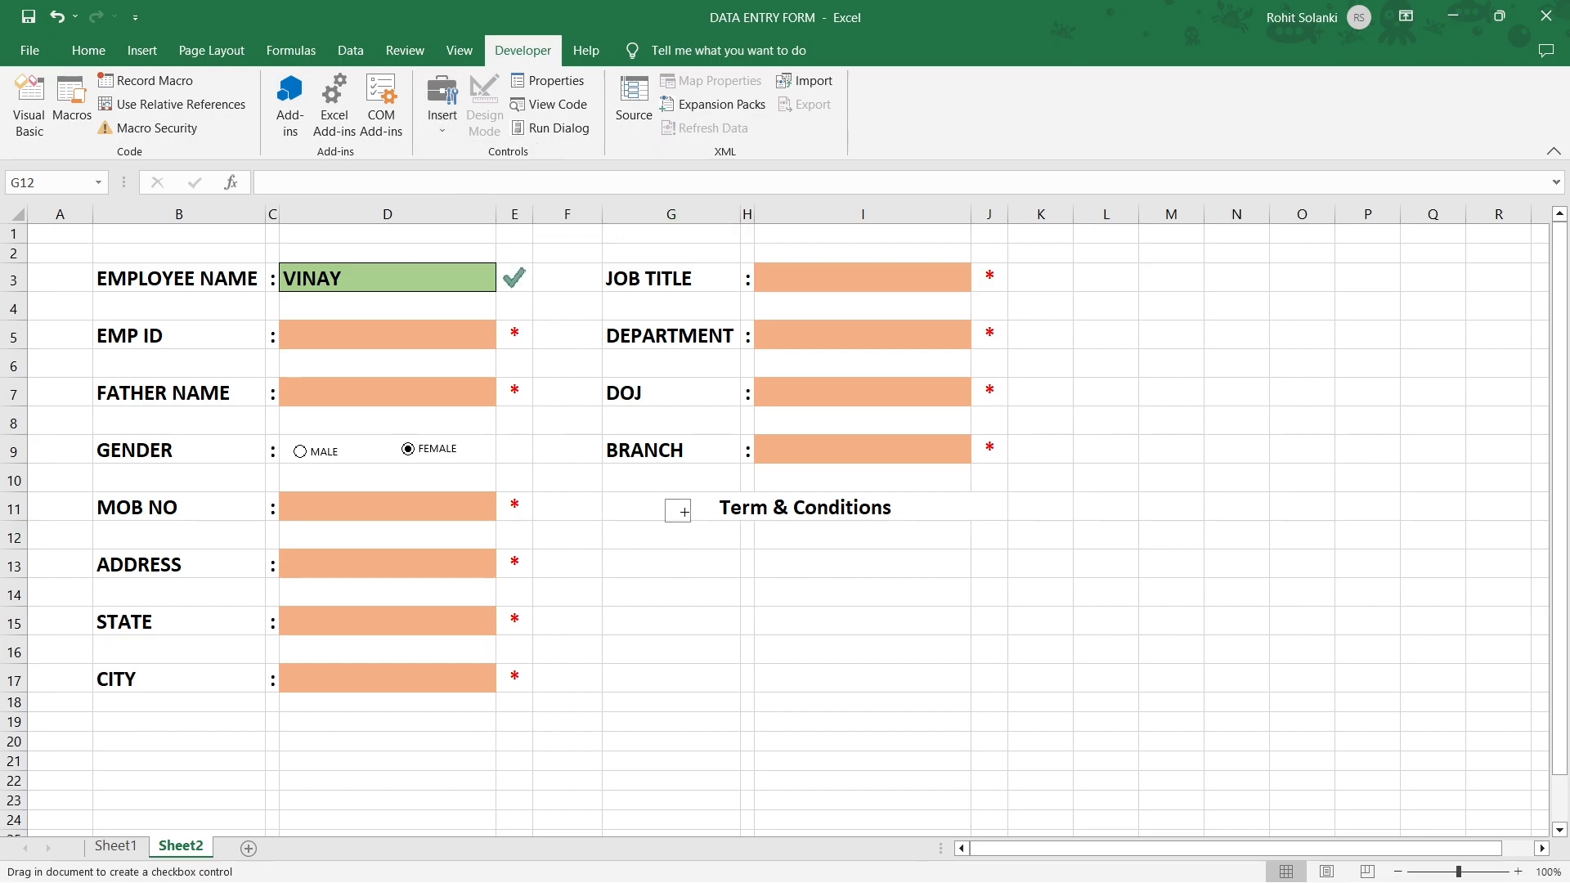
right_click(688, 517)
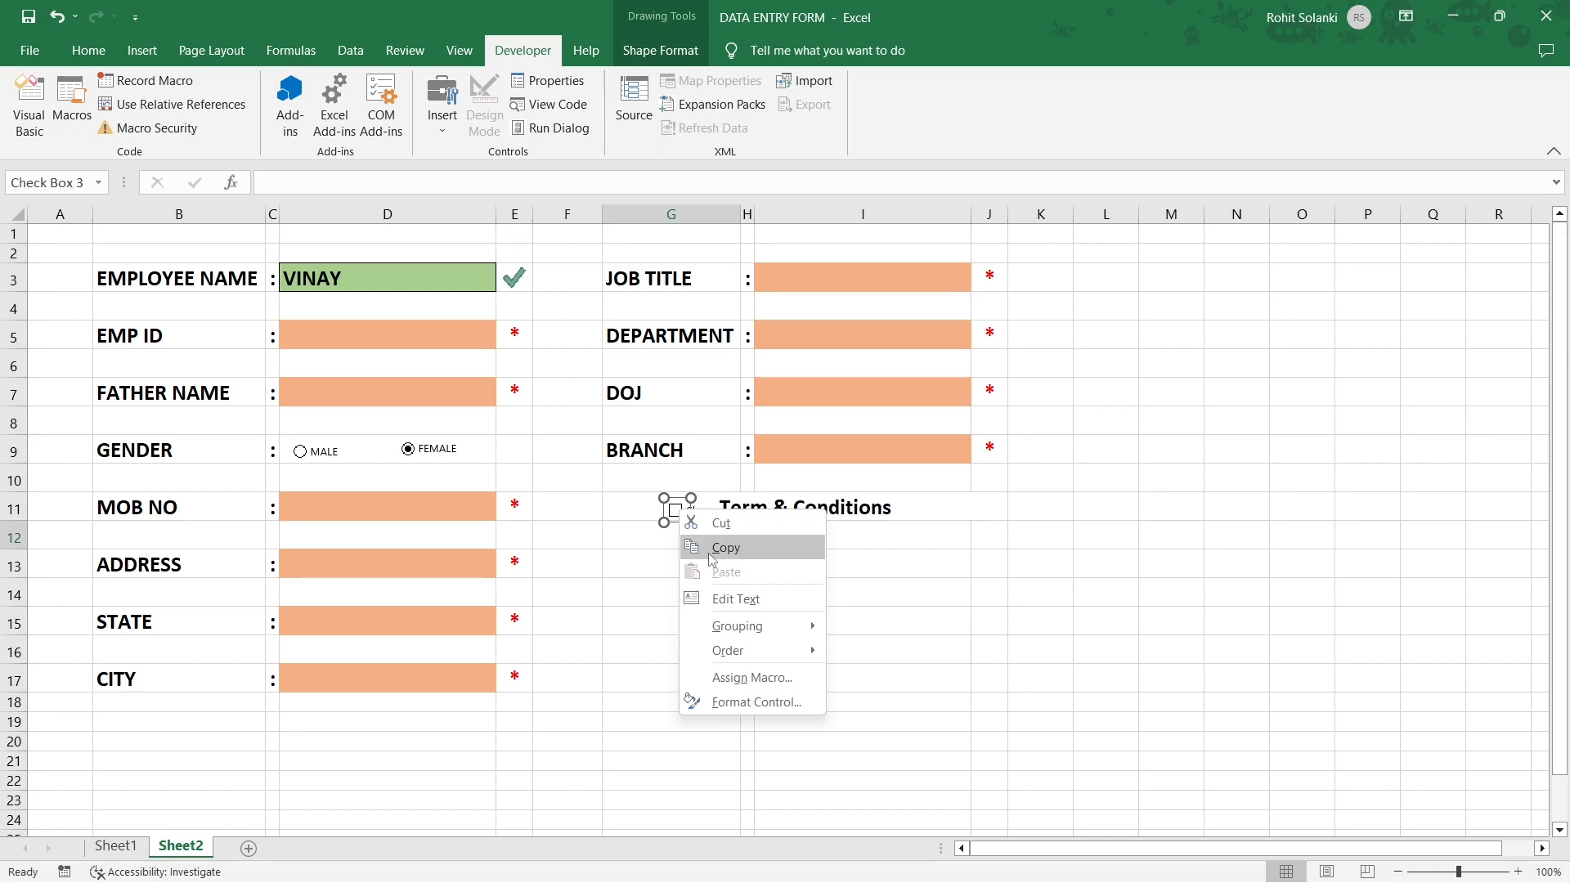
left_click(729, 595)
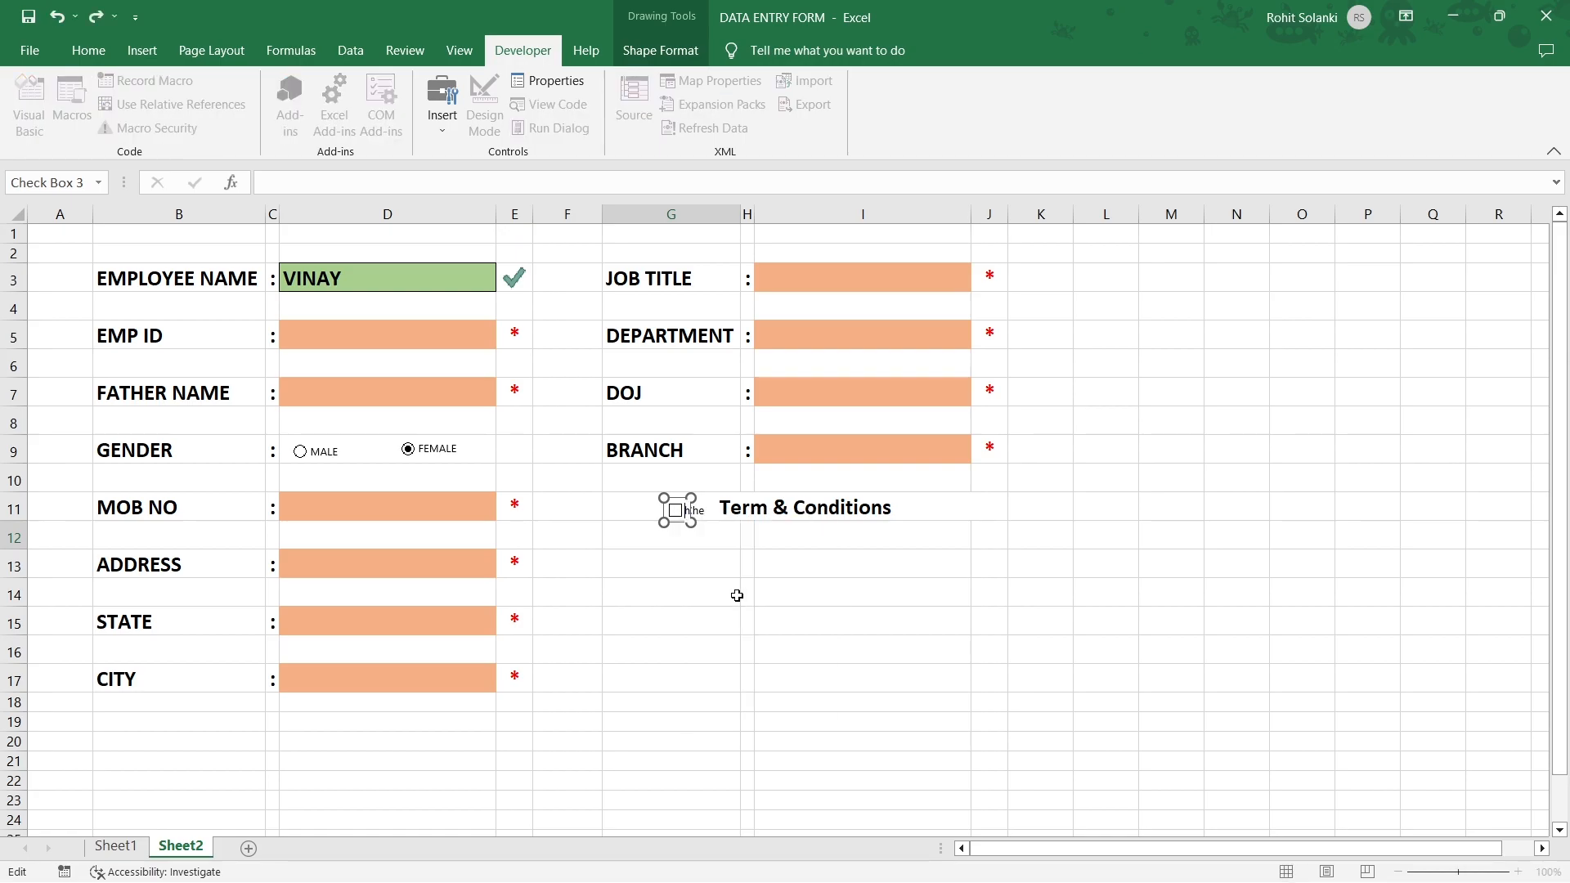
left_click_drag(674, 498, 691, 495)
left_click(694, 563)
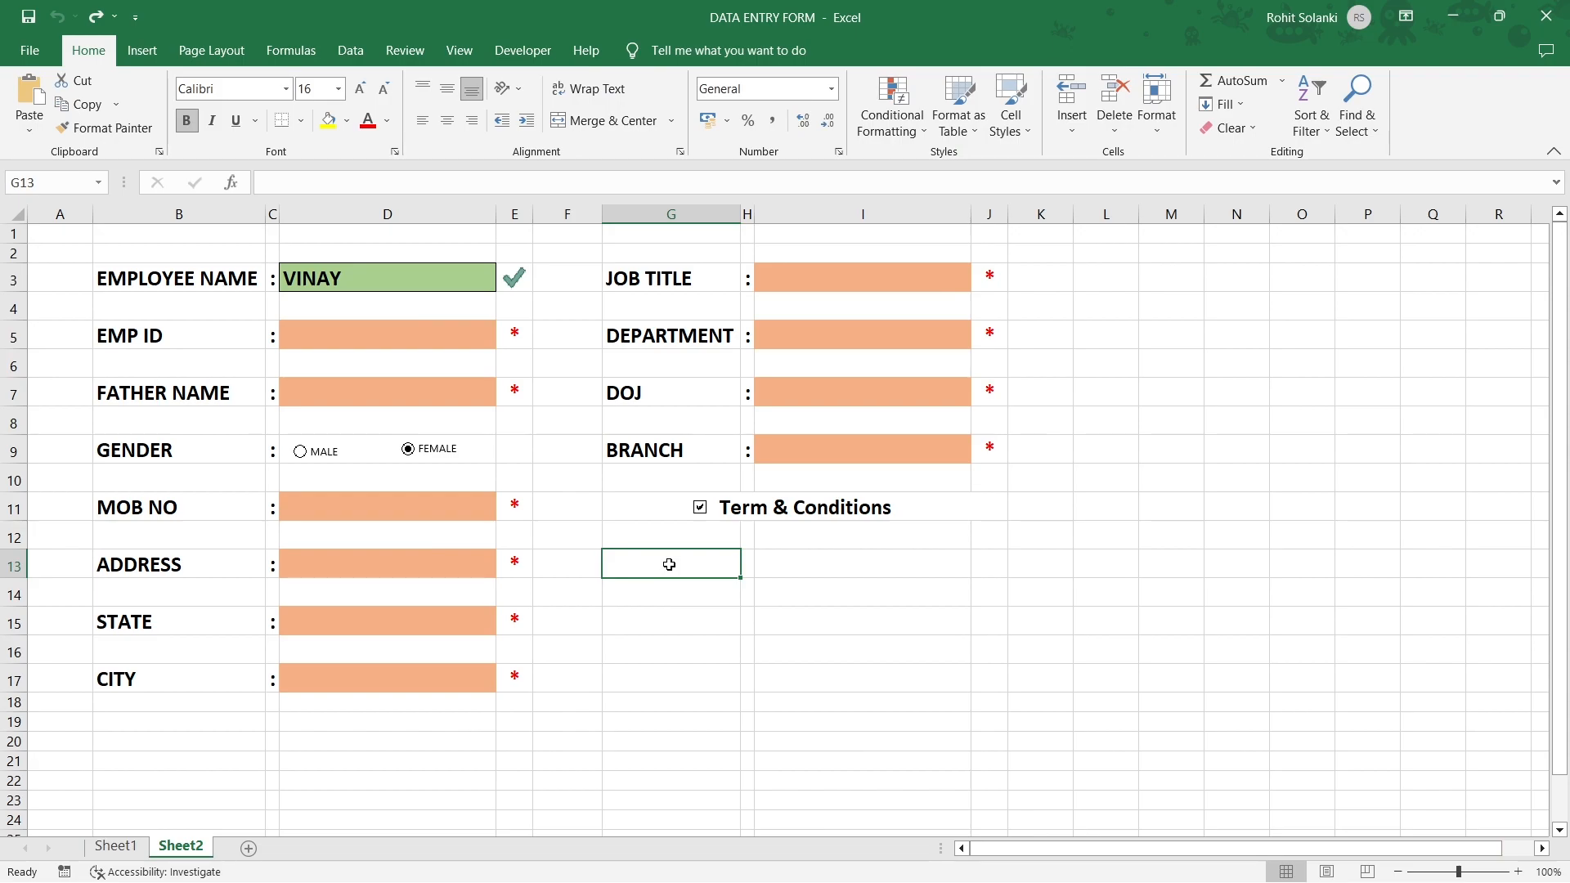
Merge G12:J14 into one box for the terms, then switch to Word.
left_click_drag(652, 537, 996, 596)
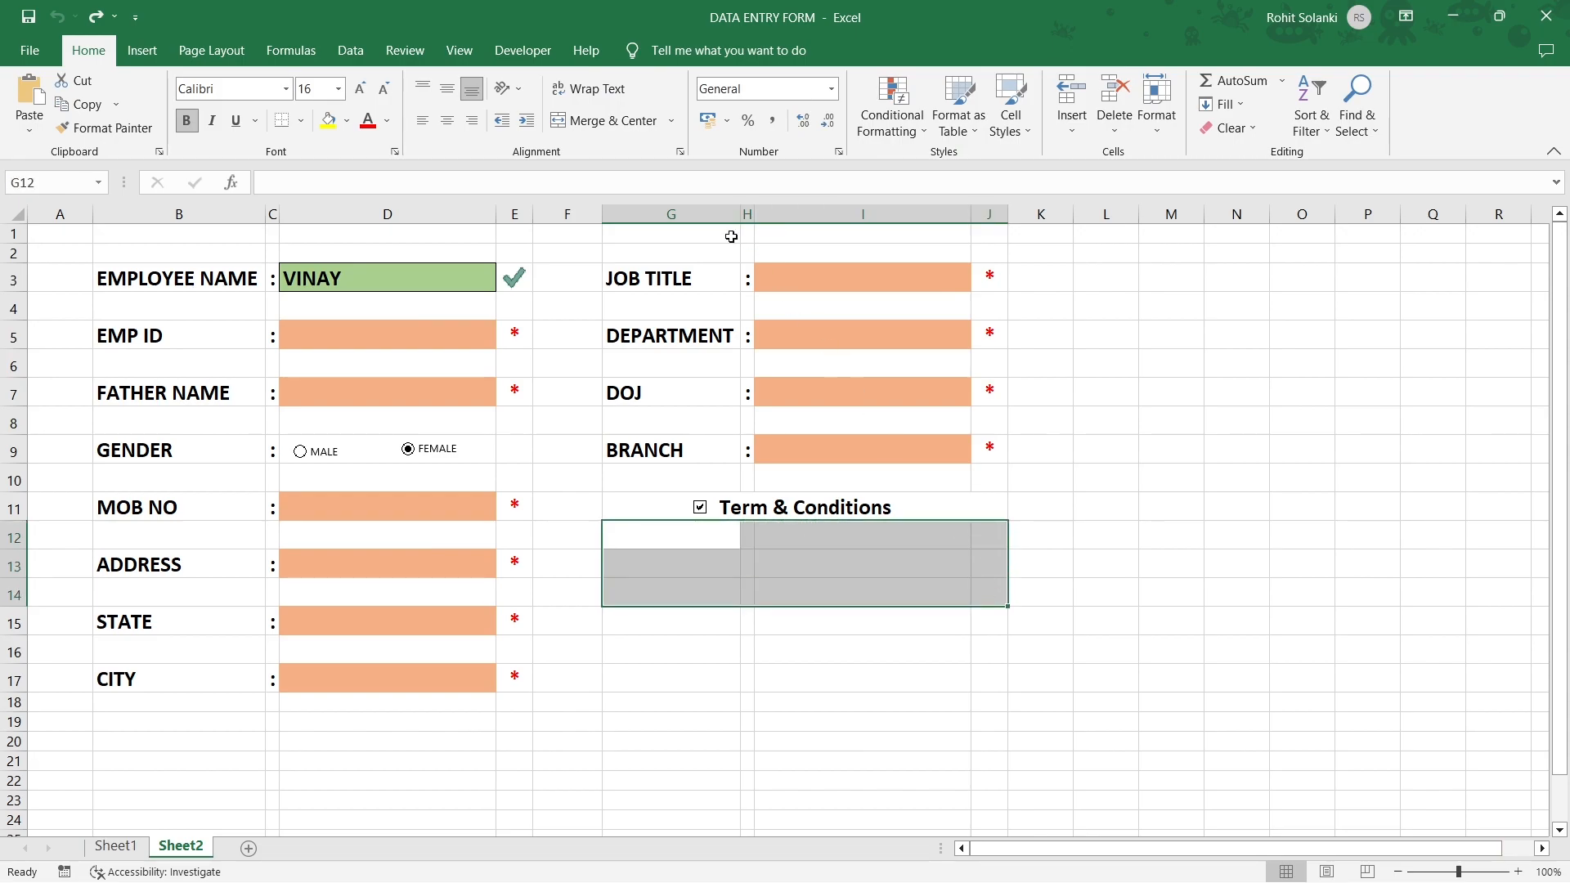
left_click(605, 120)
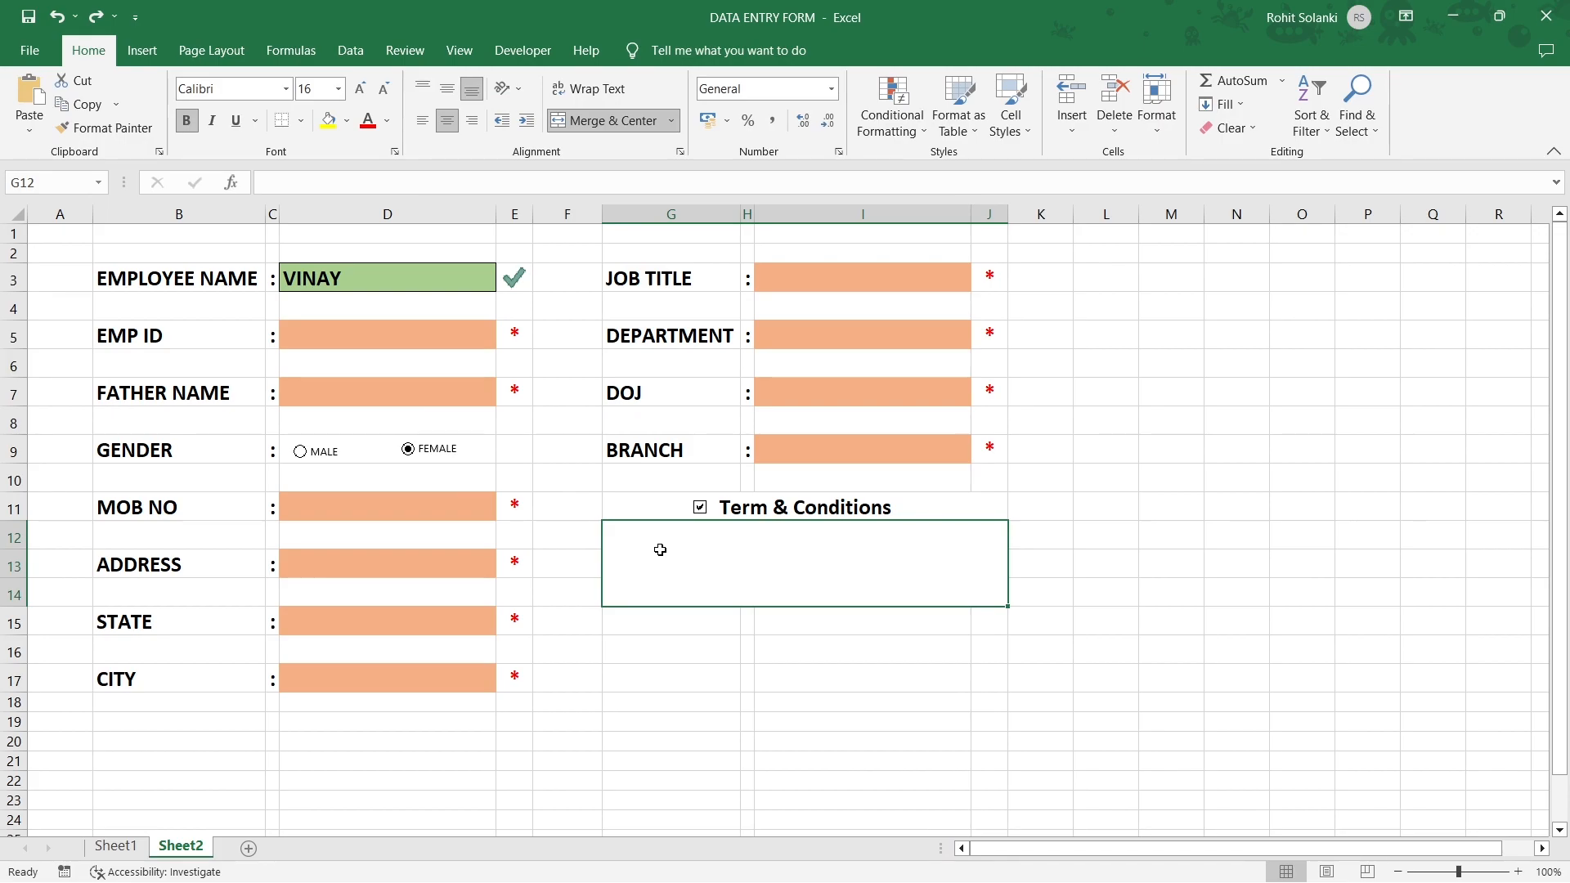
key("alt+Tab")
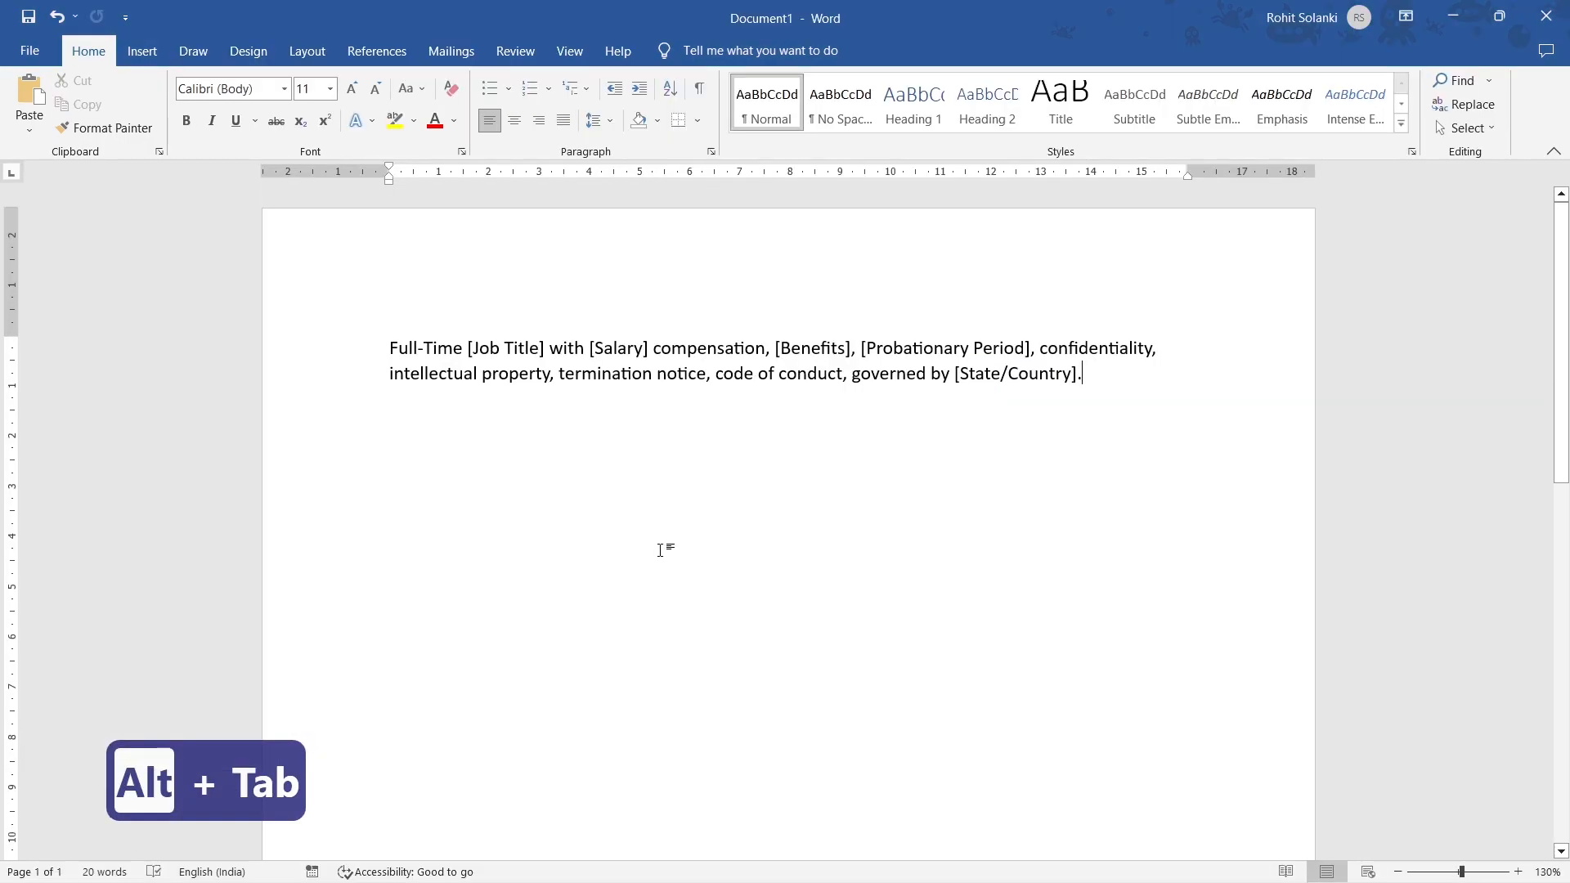
Copy the entire terms text from Word and return to Excel's merged terms box.
key("ctrl+a")
key("ctrl+c")
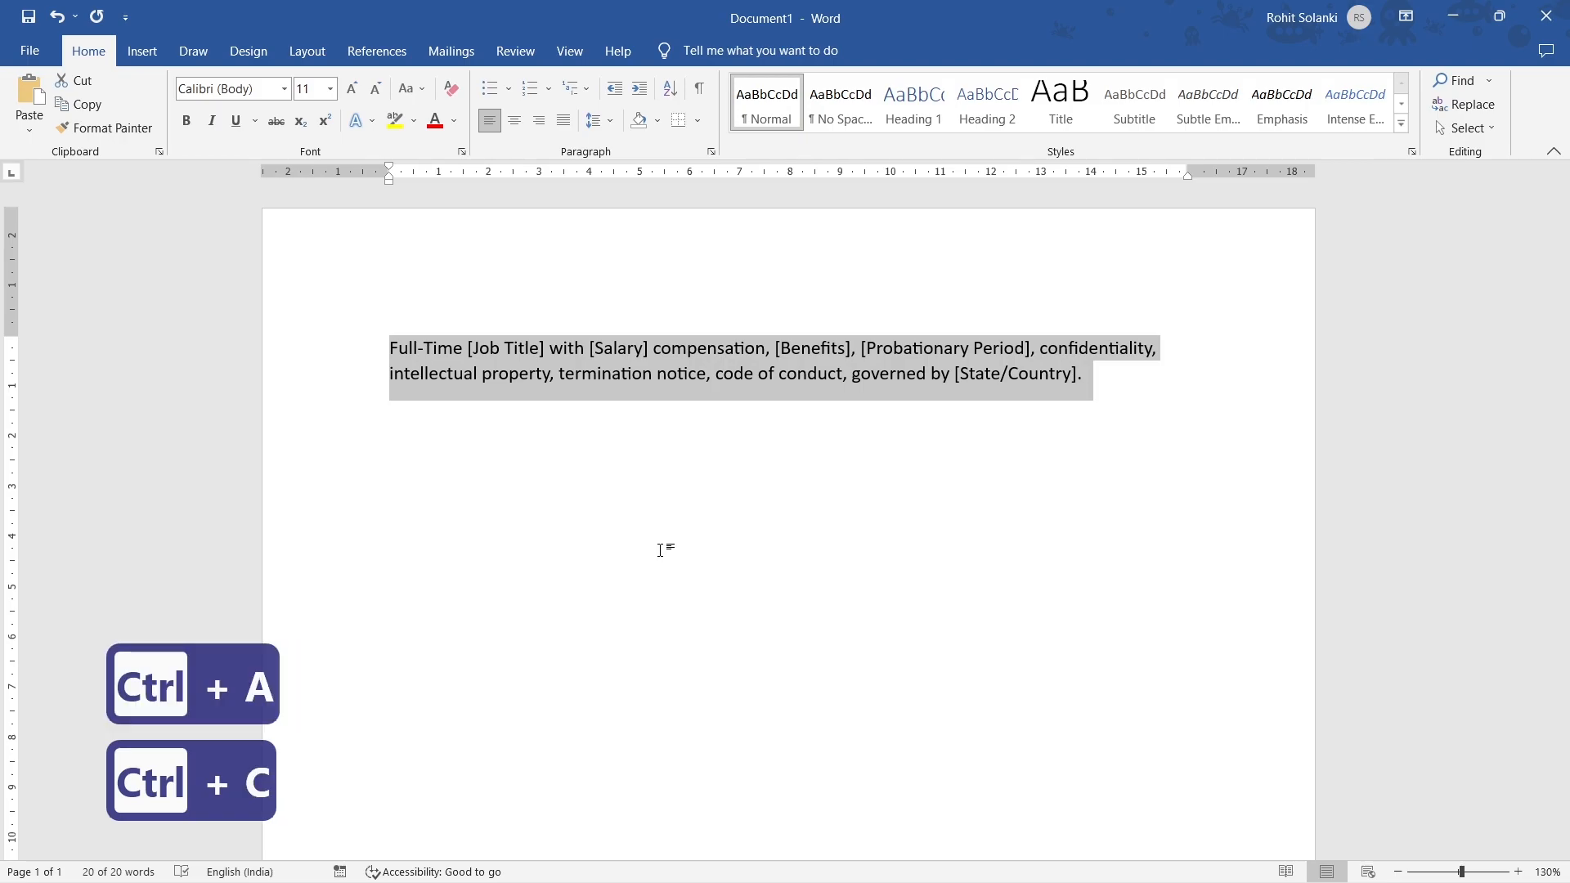
key("alt+Tab")
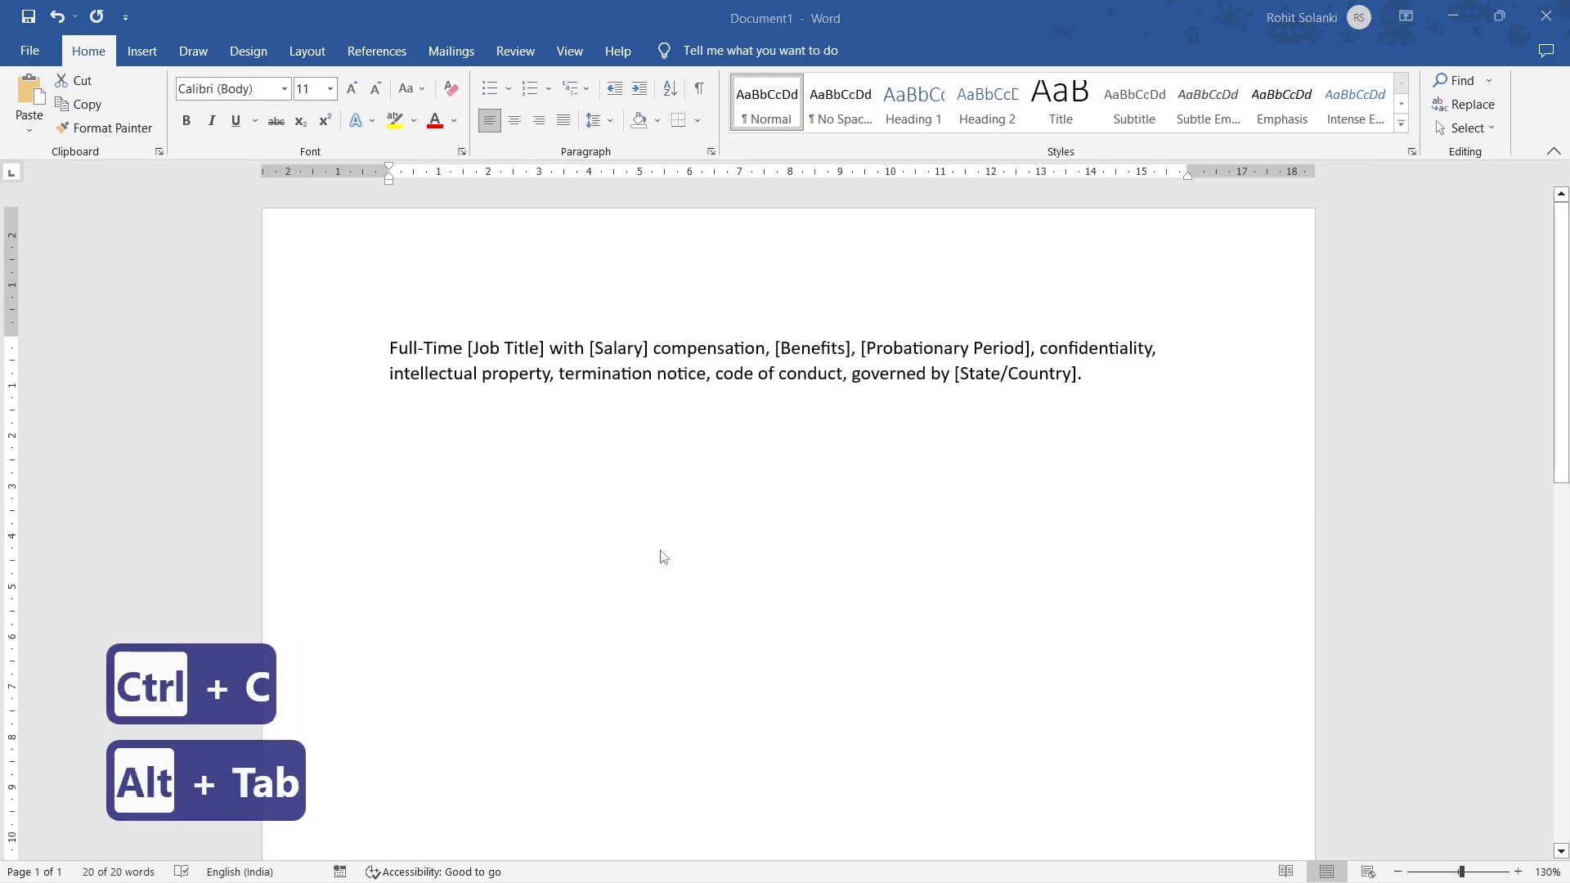
left_click(660, 549)
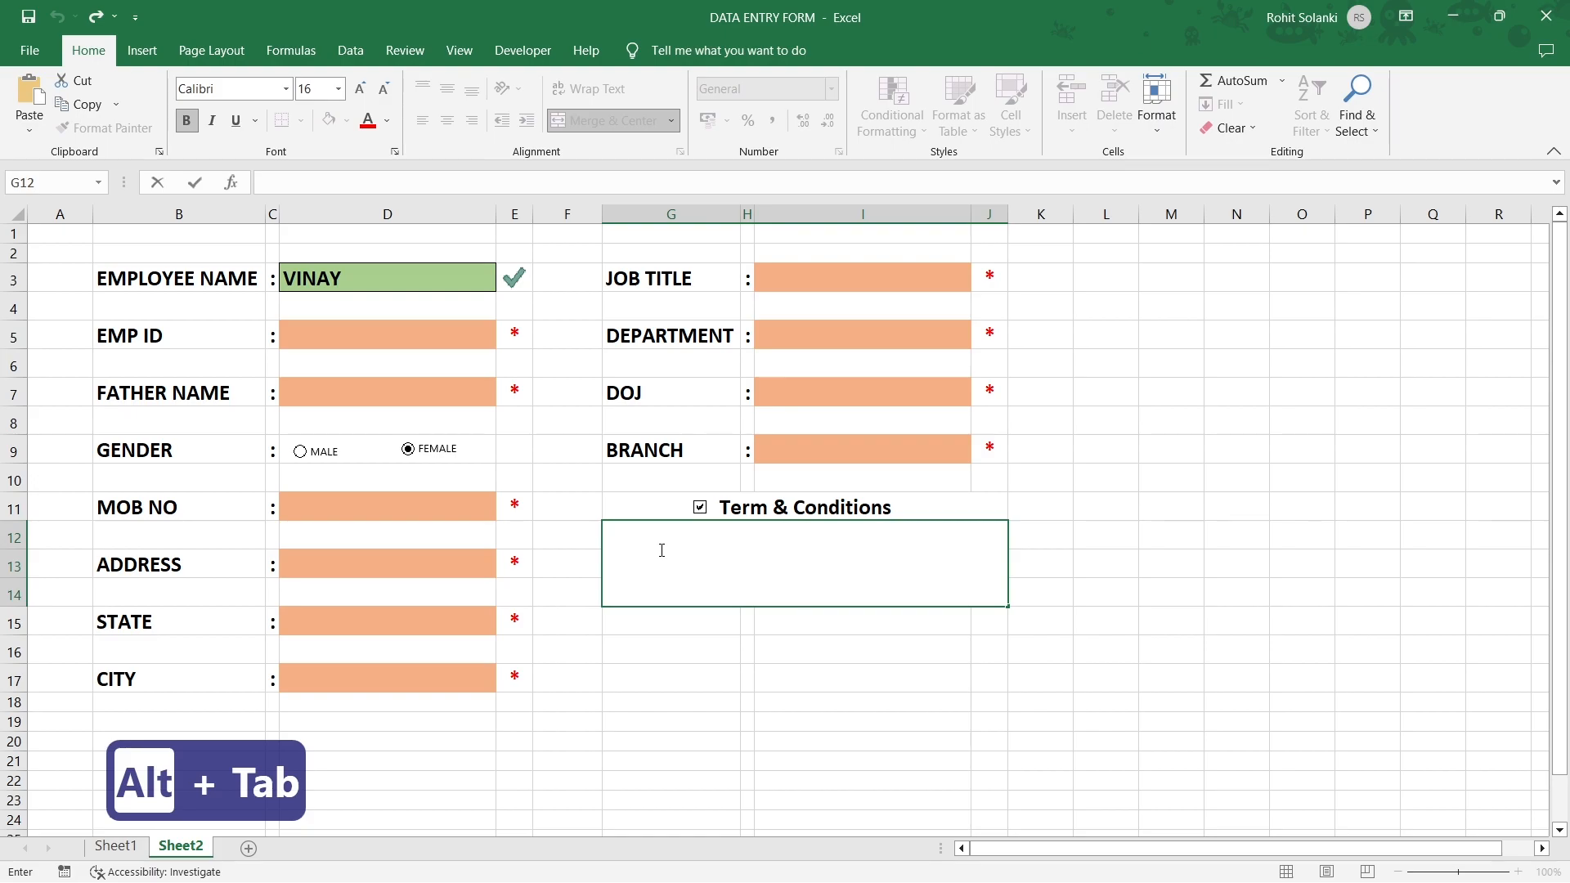
Paste the terms into merged cell G12, wrap the text, and shrink it to size 11.
key("ctrl+v")
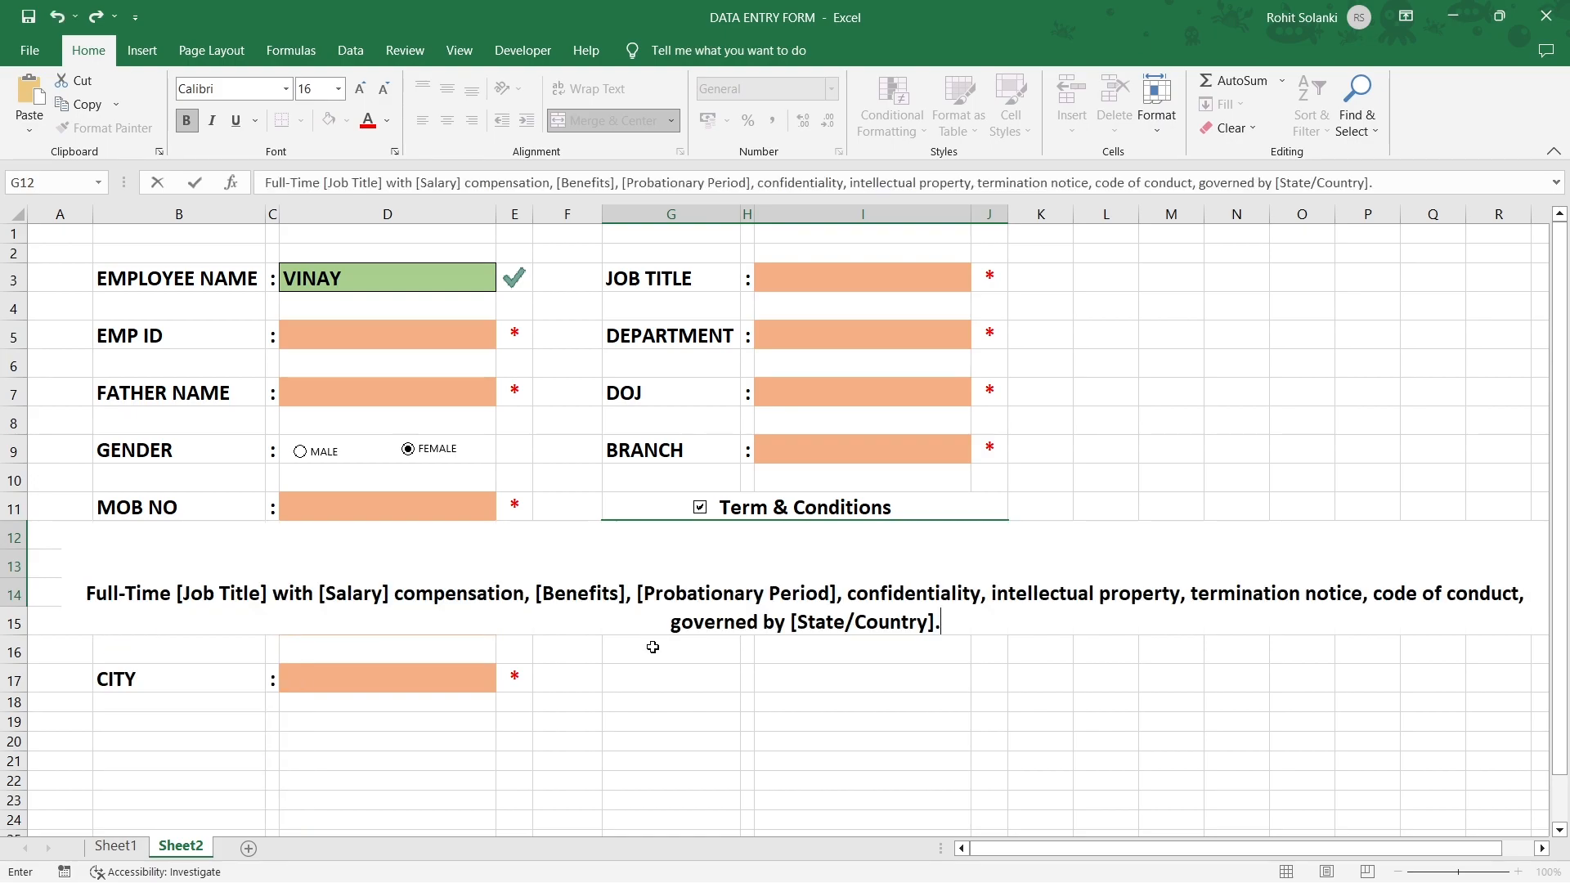
key("Return")
left_click(690, 592)
left_click(605, 90)
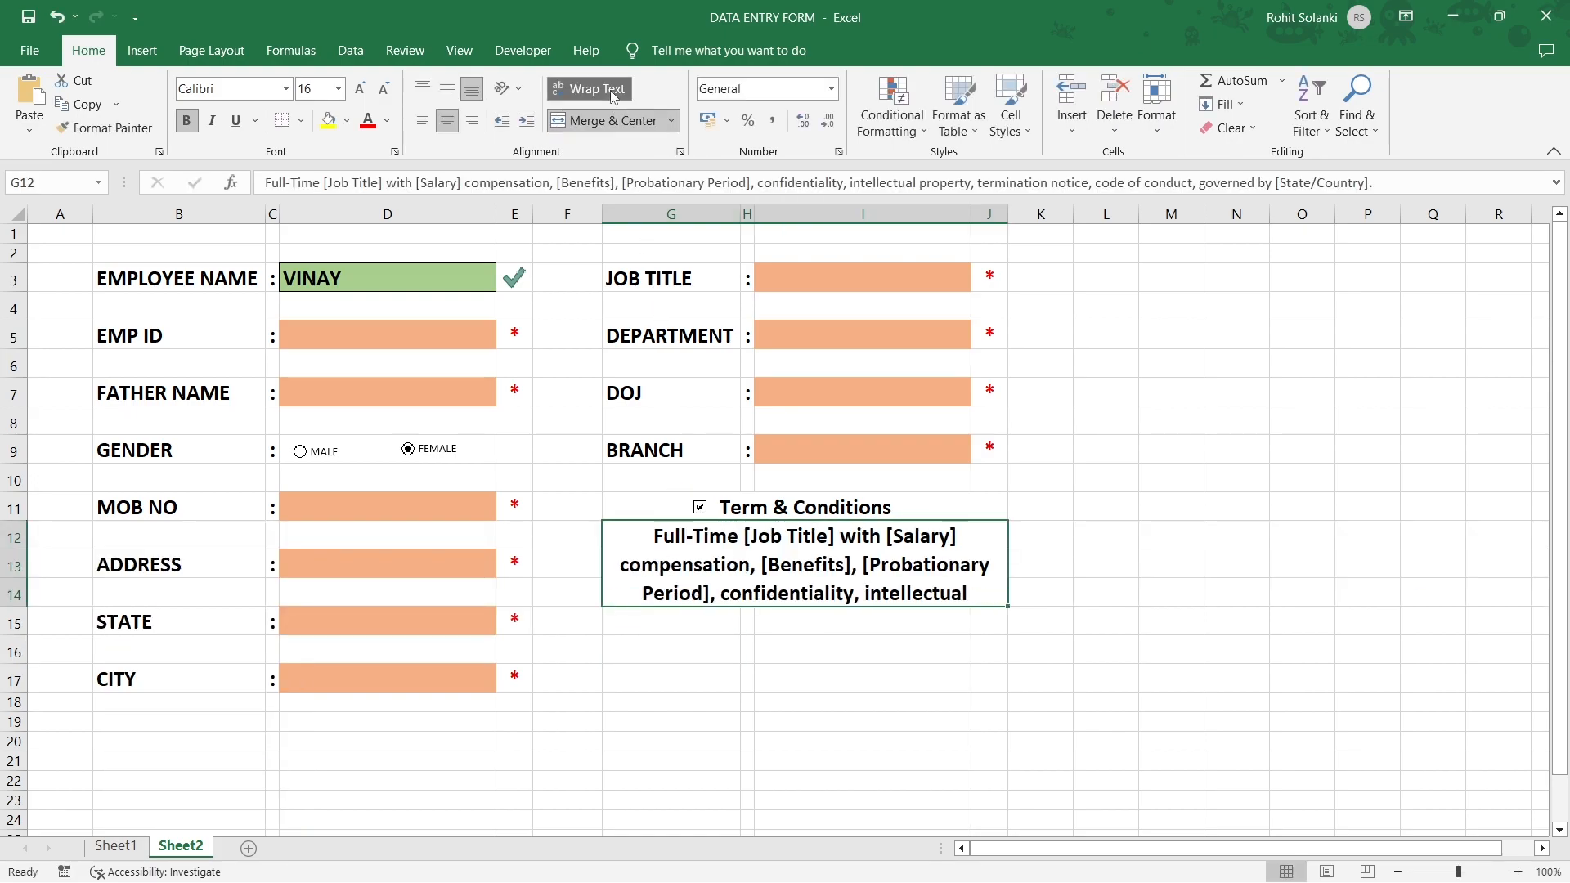
left_click(390, 86)
left_click(389, 87)
left_click(390, 86)
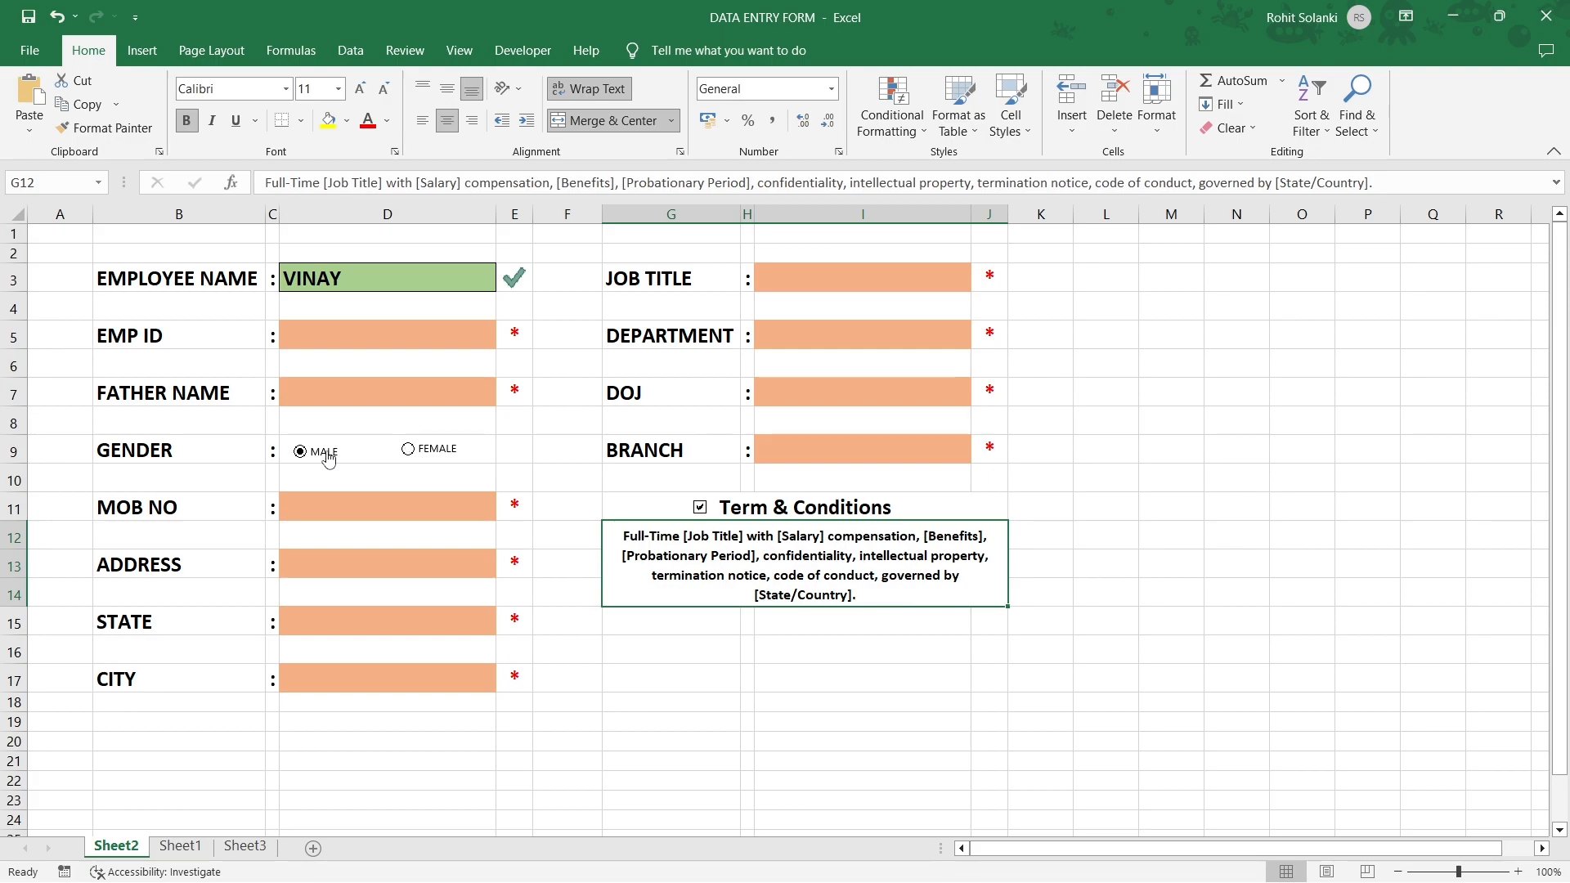
Link the gender option buttons to cell L12, then choose FEMALE to see 2.
right_click(328, 457)
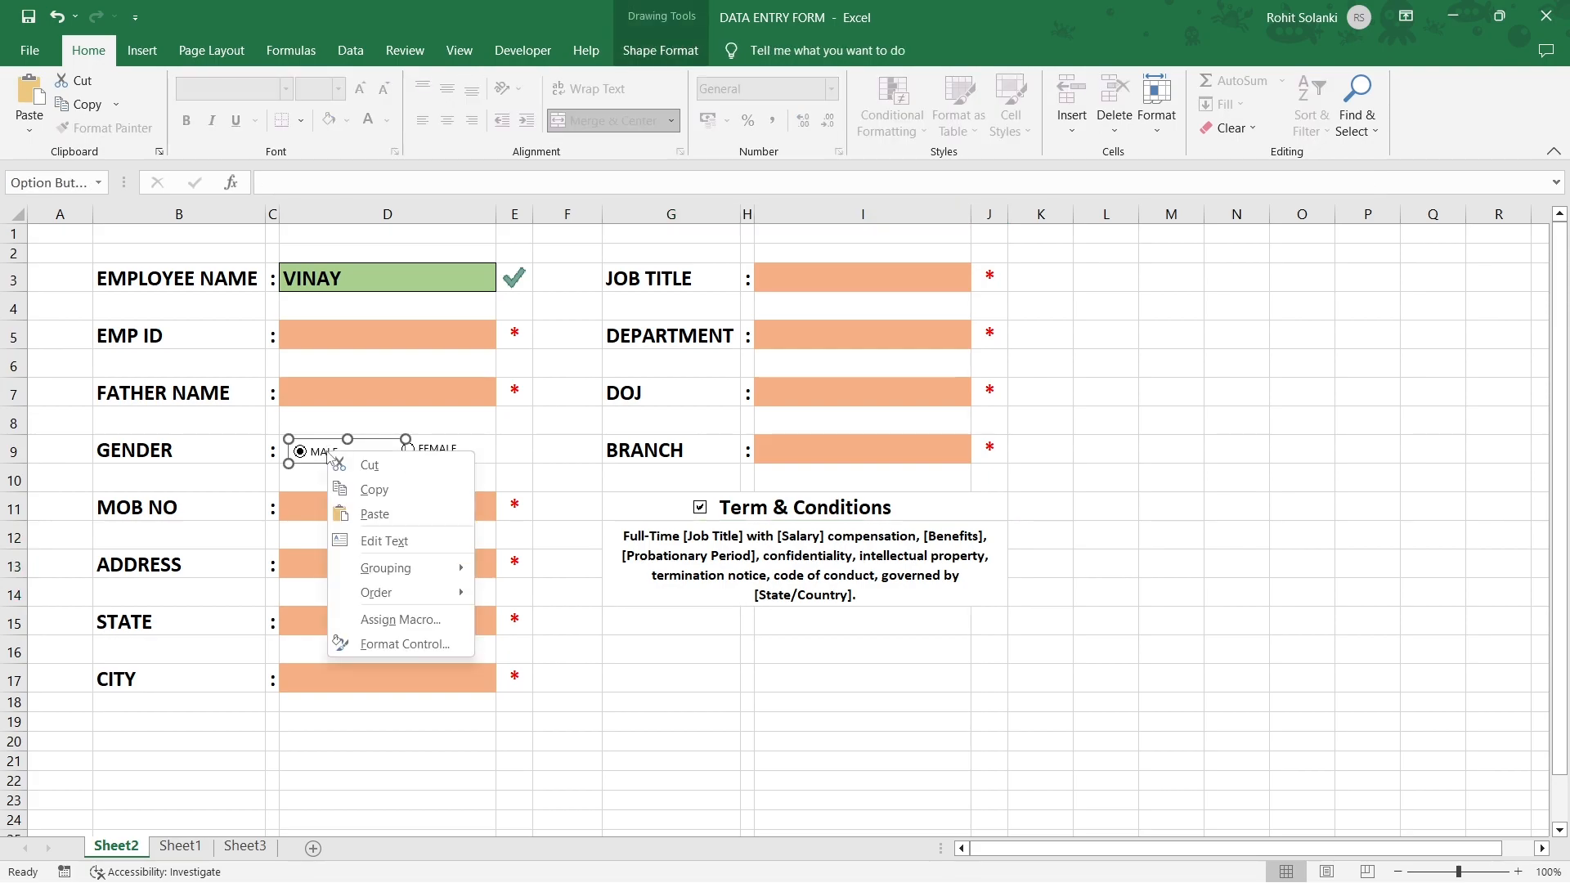
left_click(344, 644)
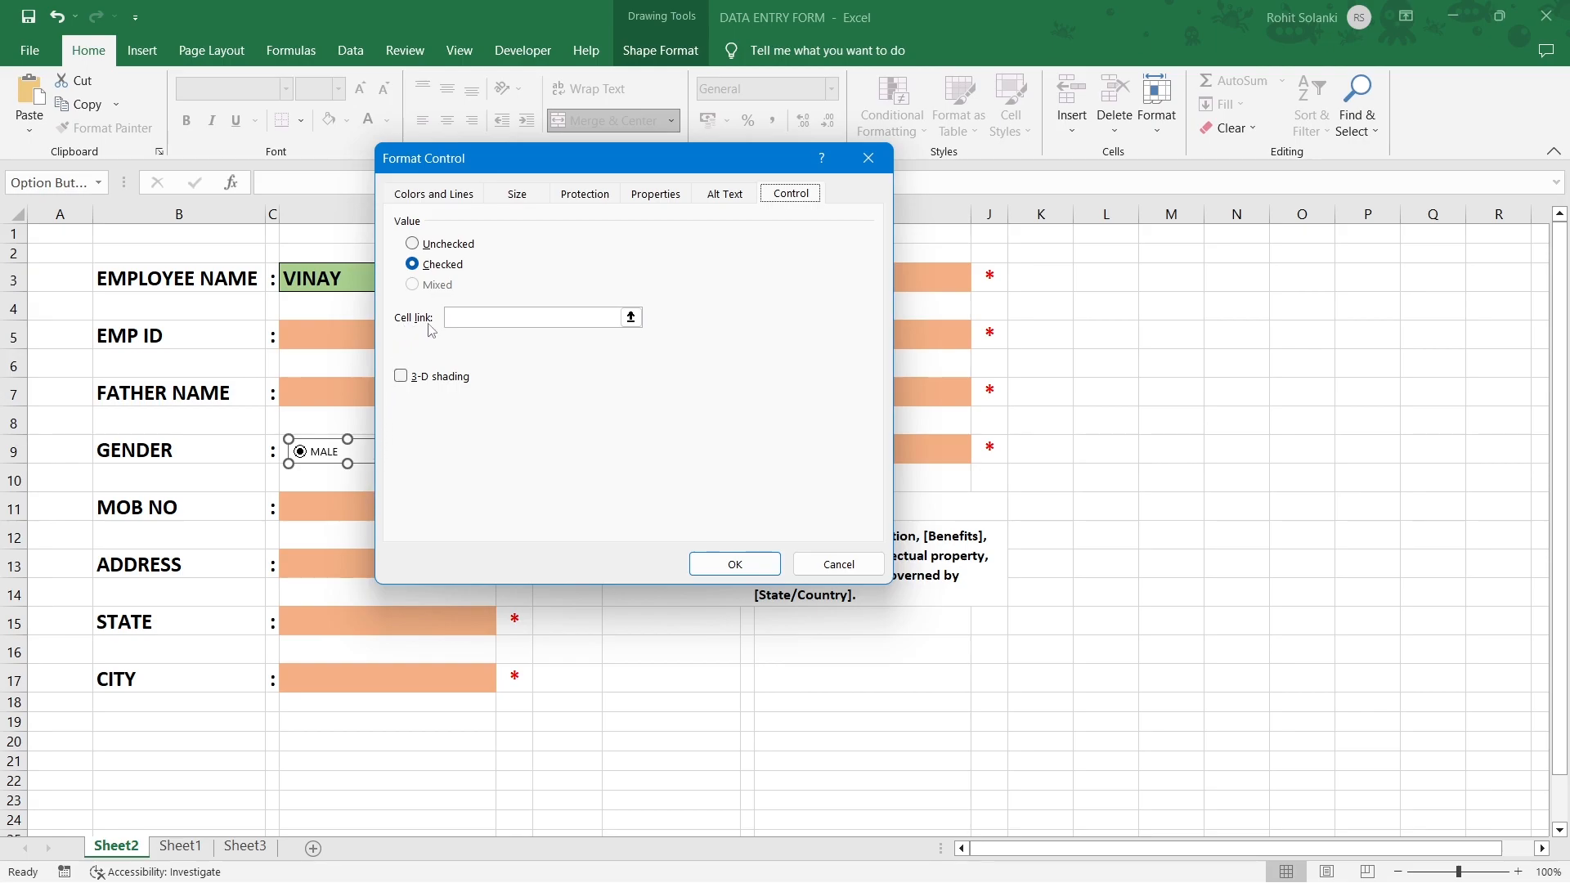
left_click(458, 318)
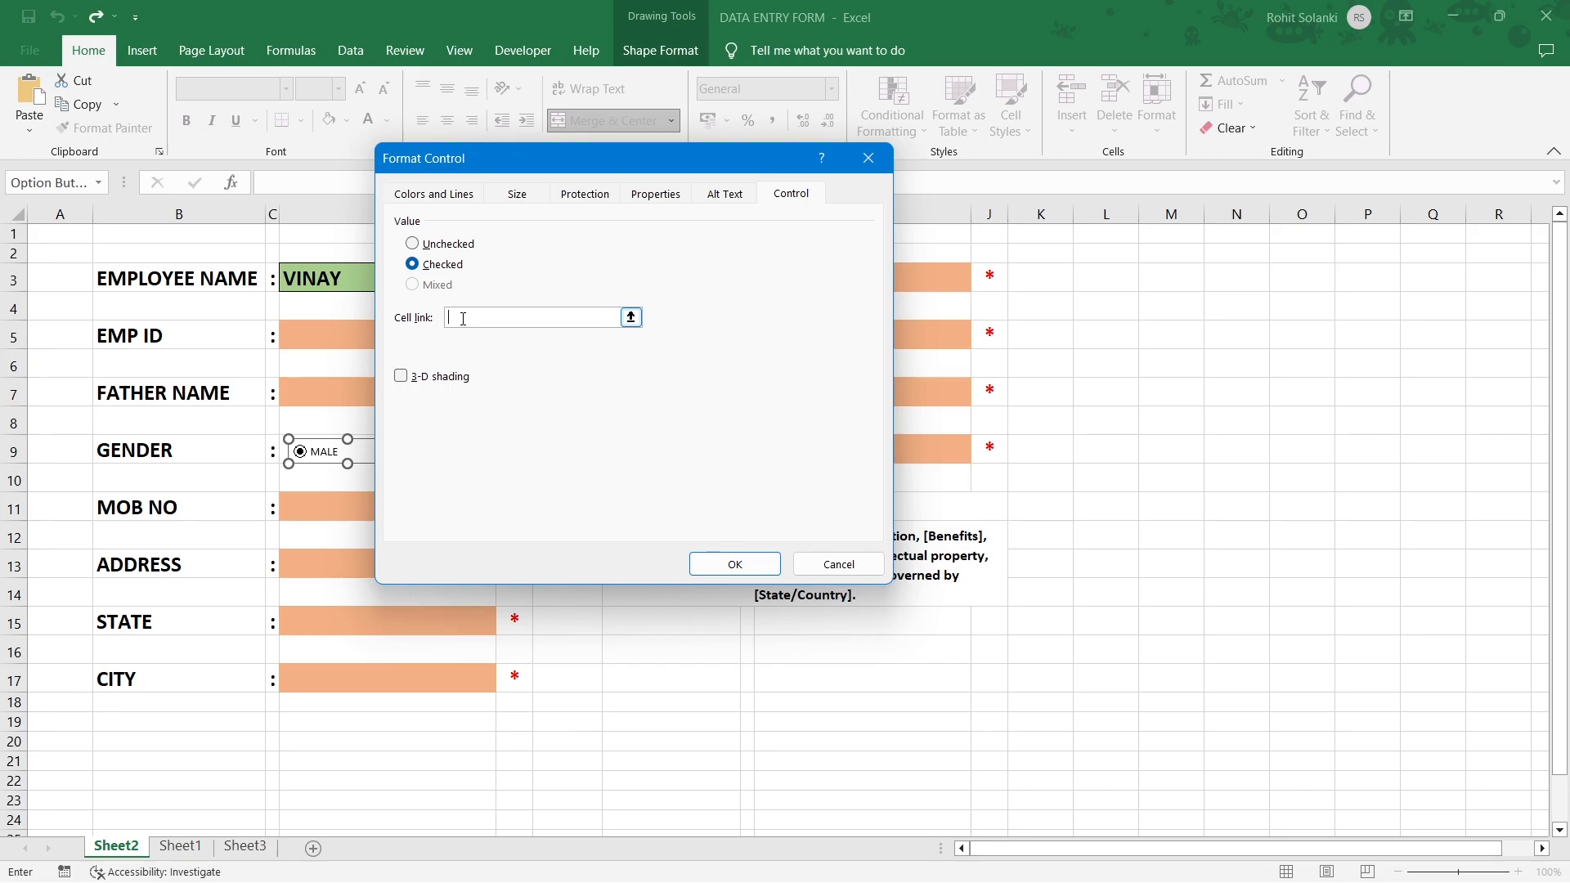
left_click(1091, 527)
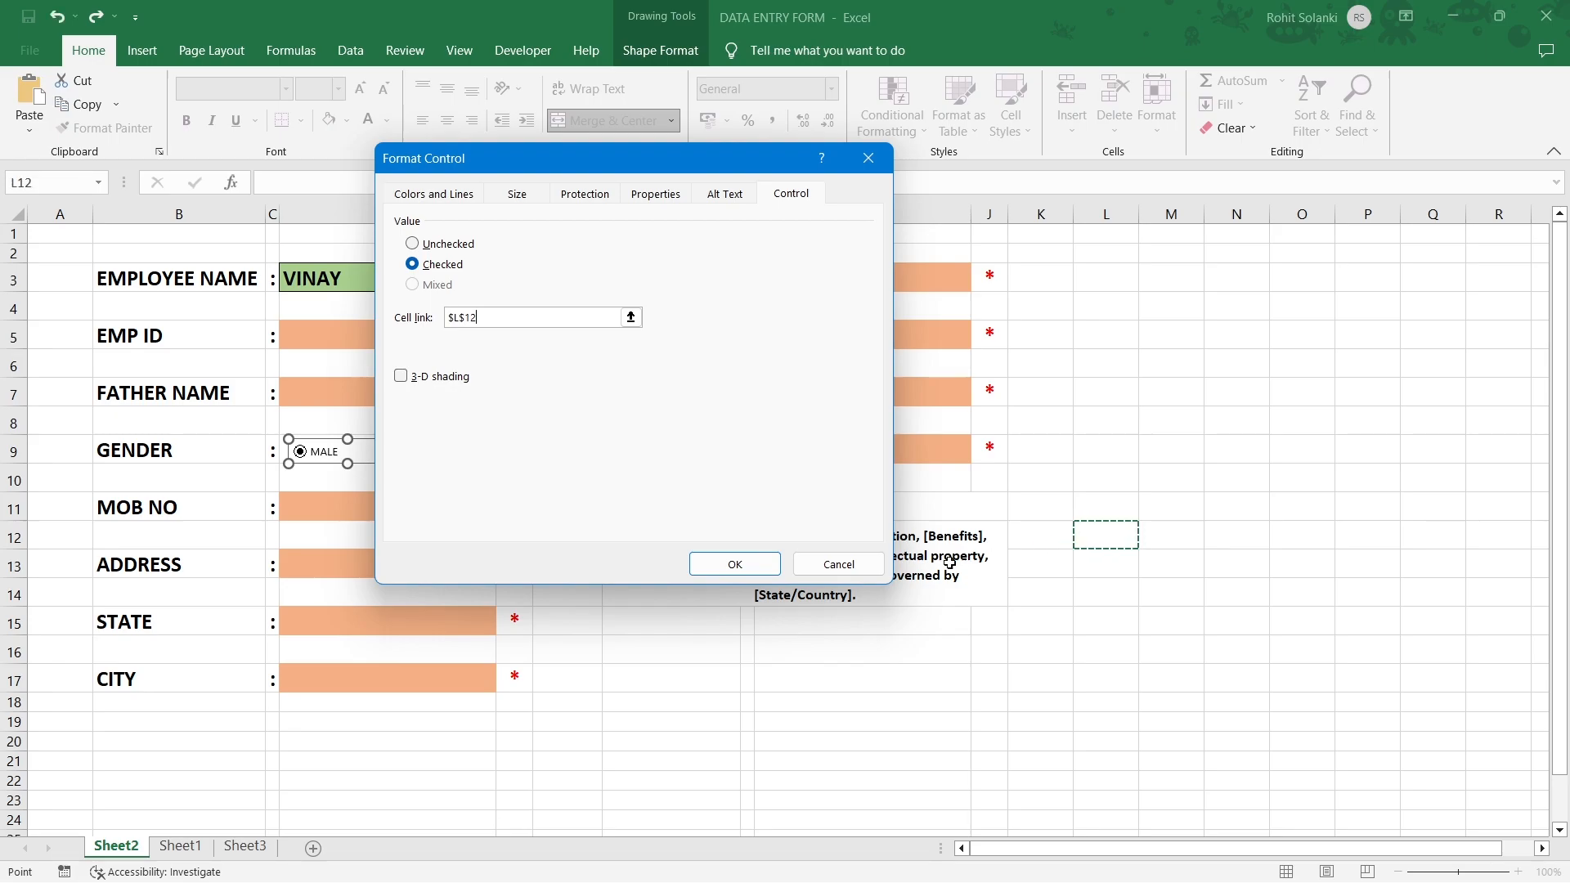
left_click(727, 563)
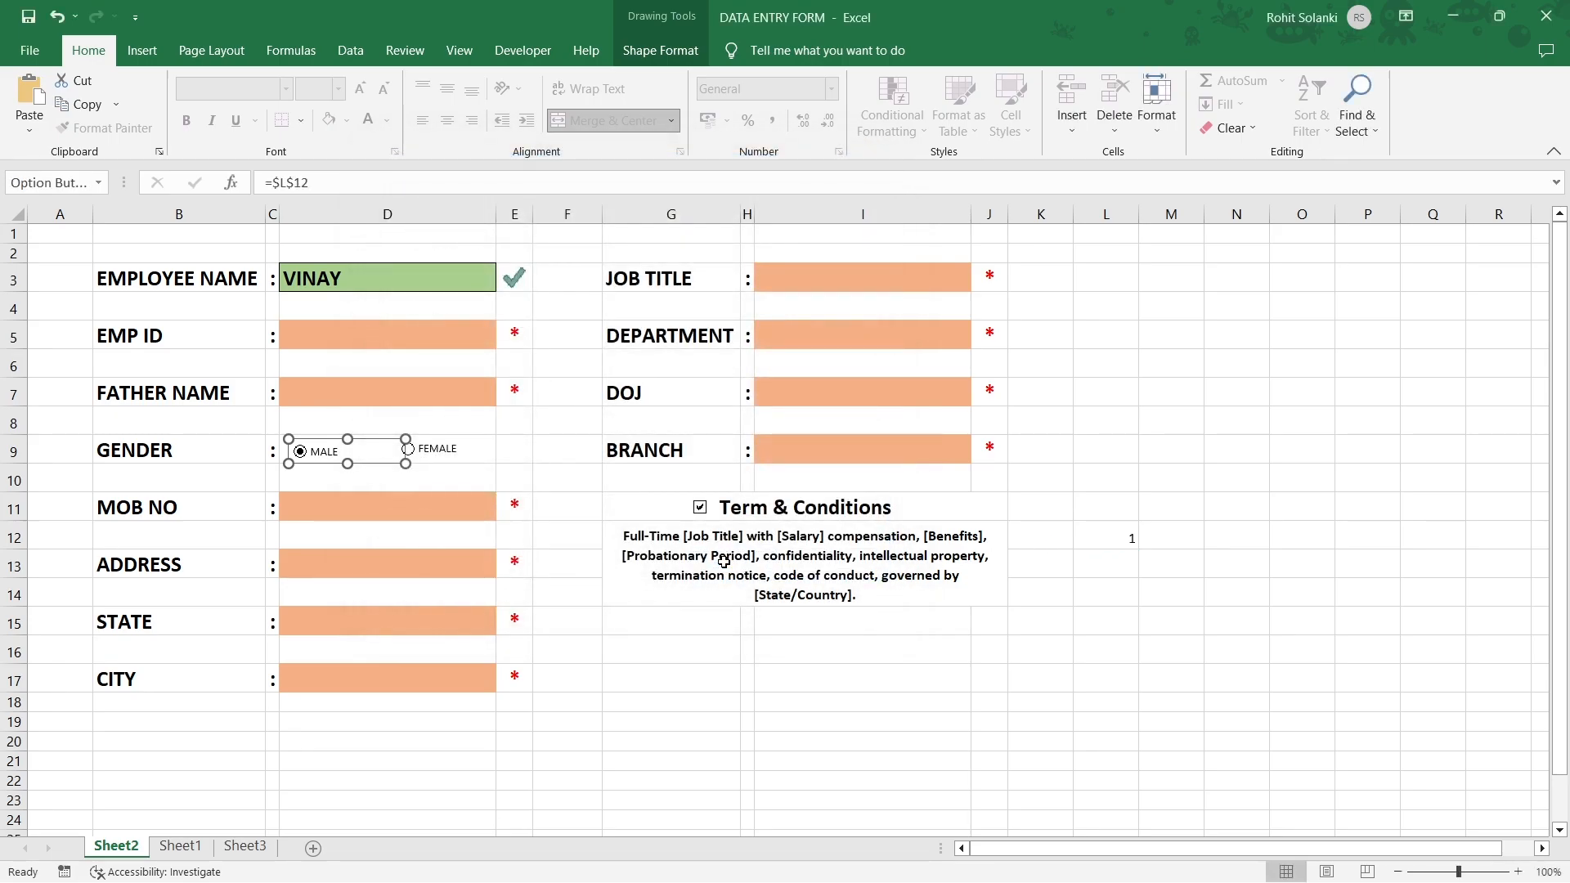
left_click(1095, 537)
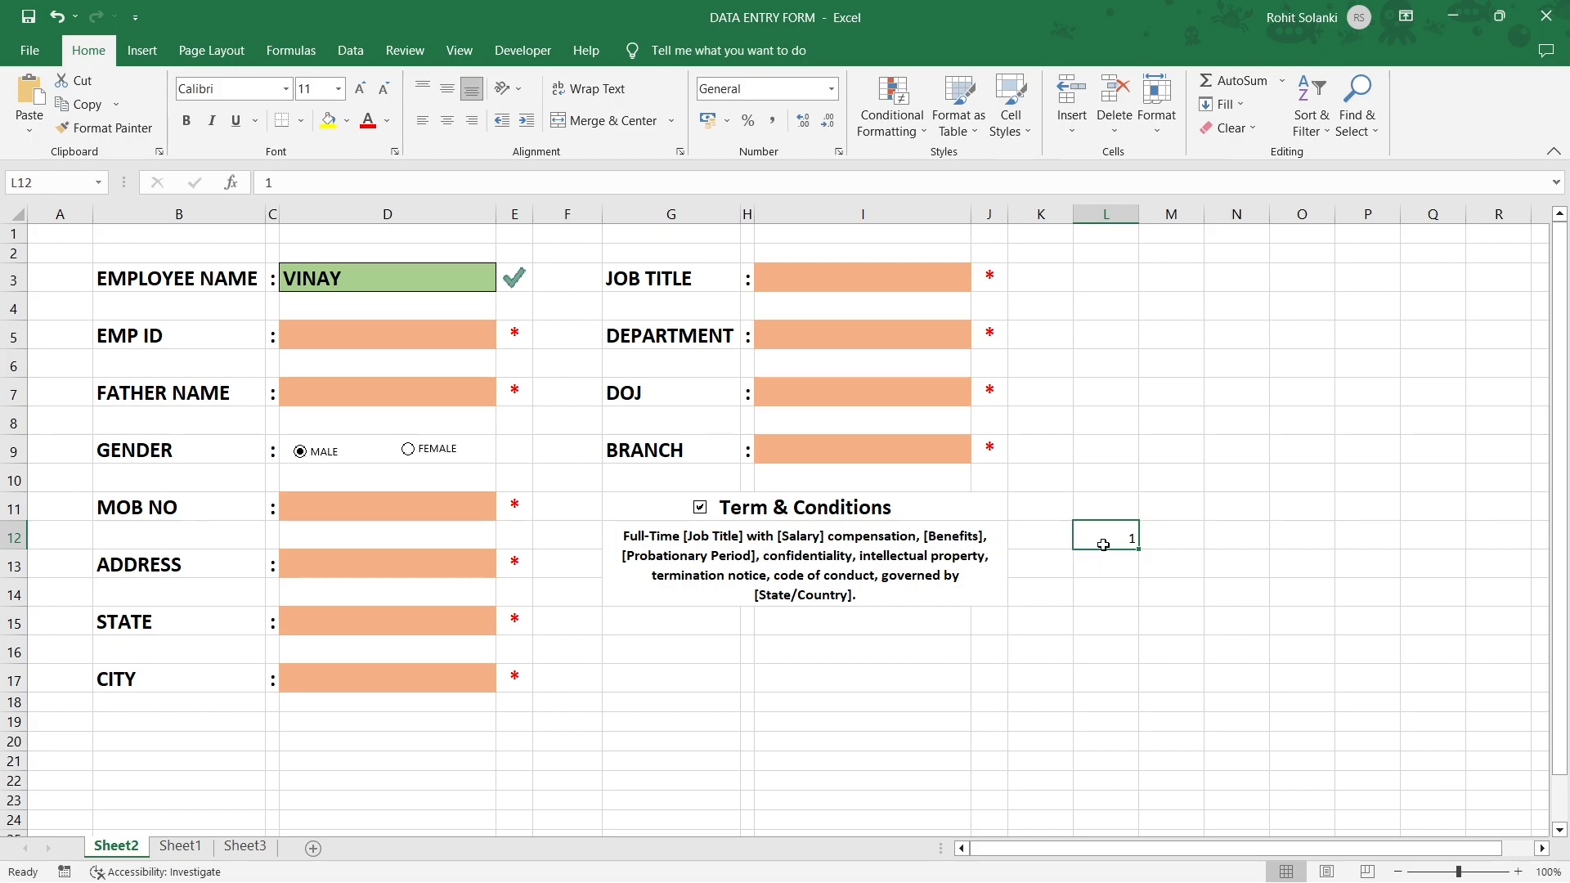
left_click(412, 460)
Tick the Term & Conditions checkbox and link it to cell L13.
left_click(701, 509)
right_click(700, 513)
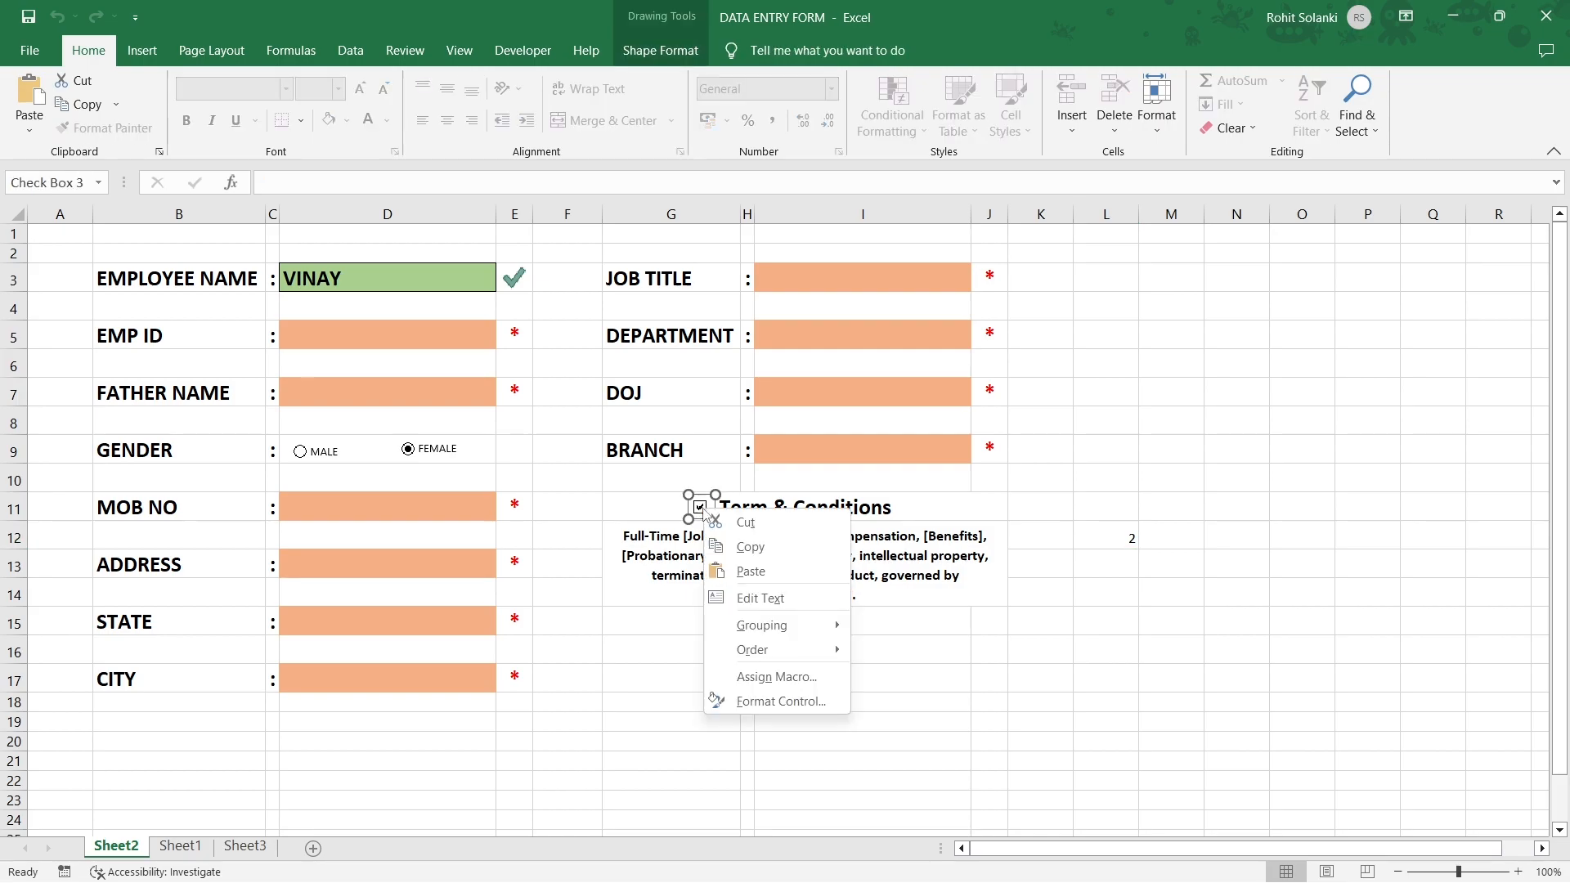
left_click(736, 701)
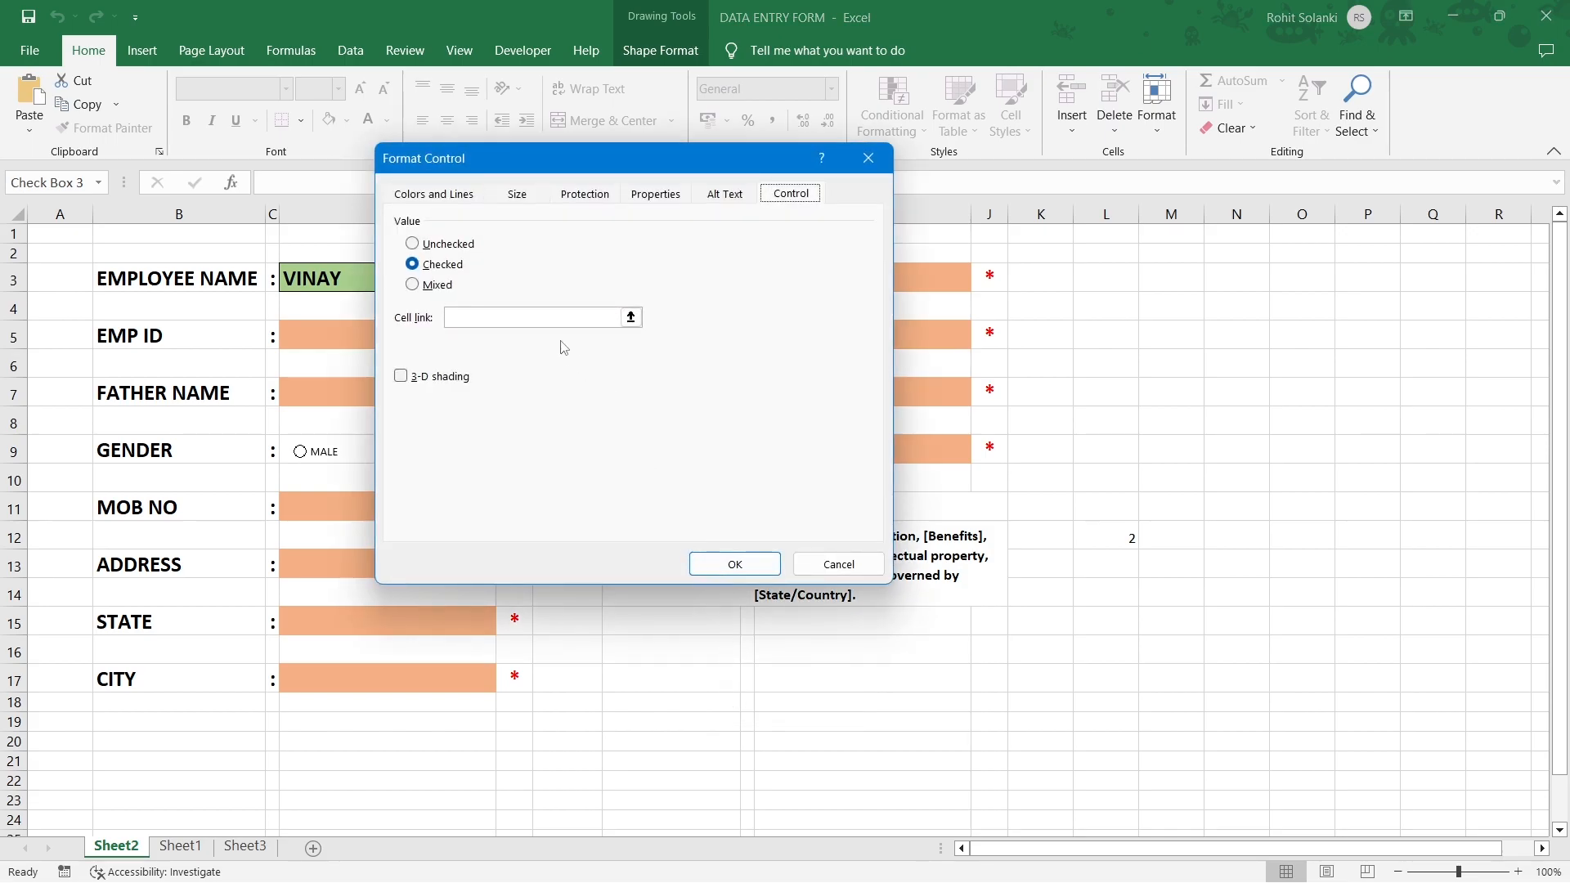
left_click(531, 317)
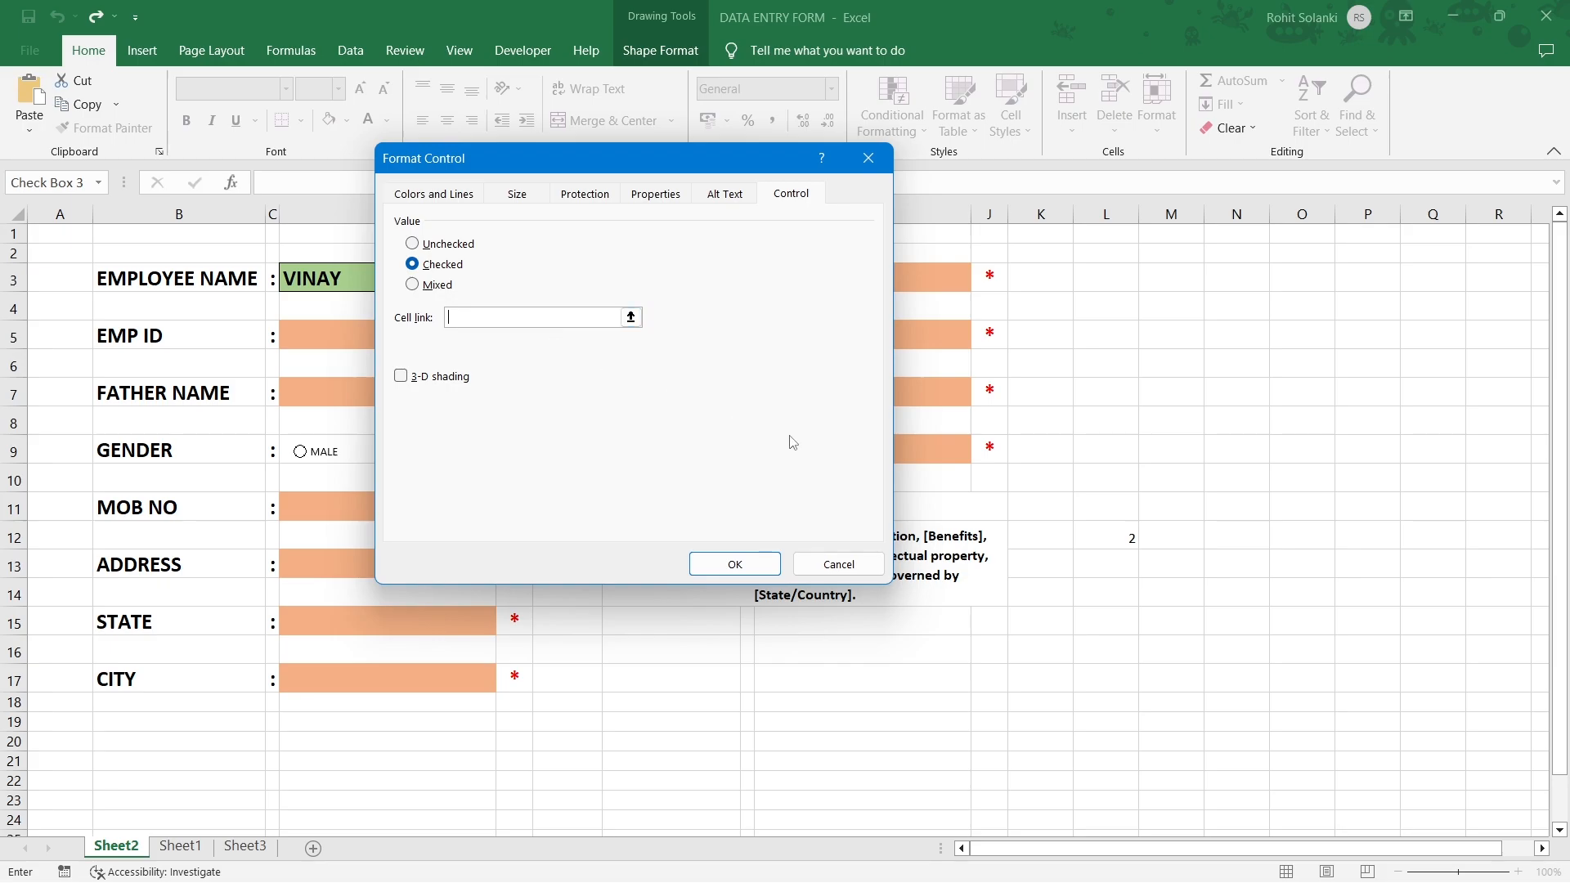
left_click(1091, 563)
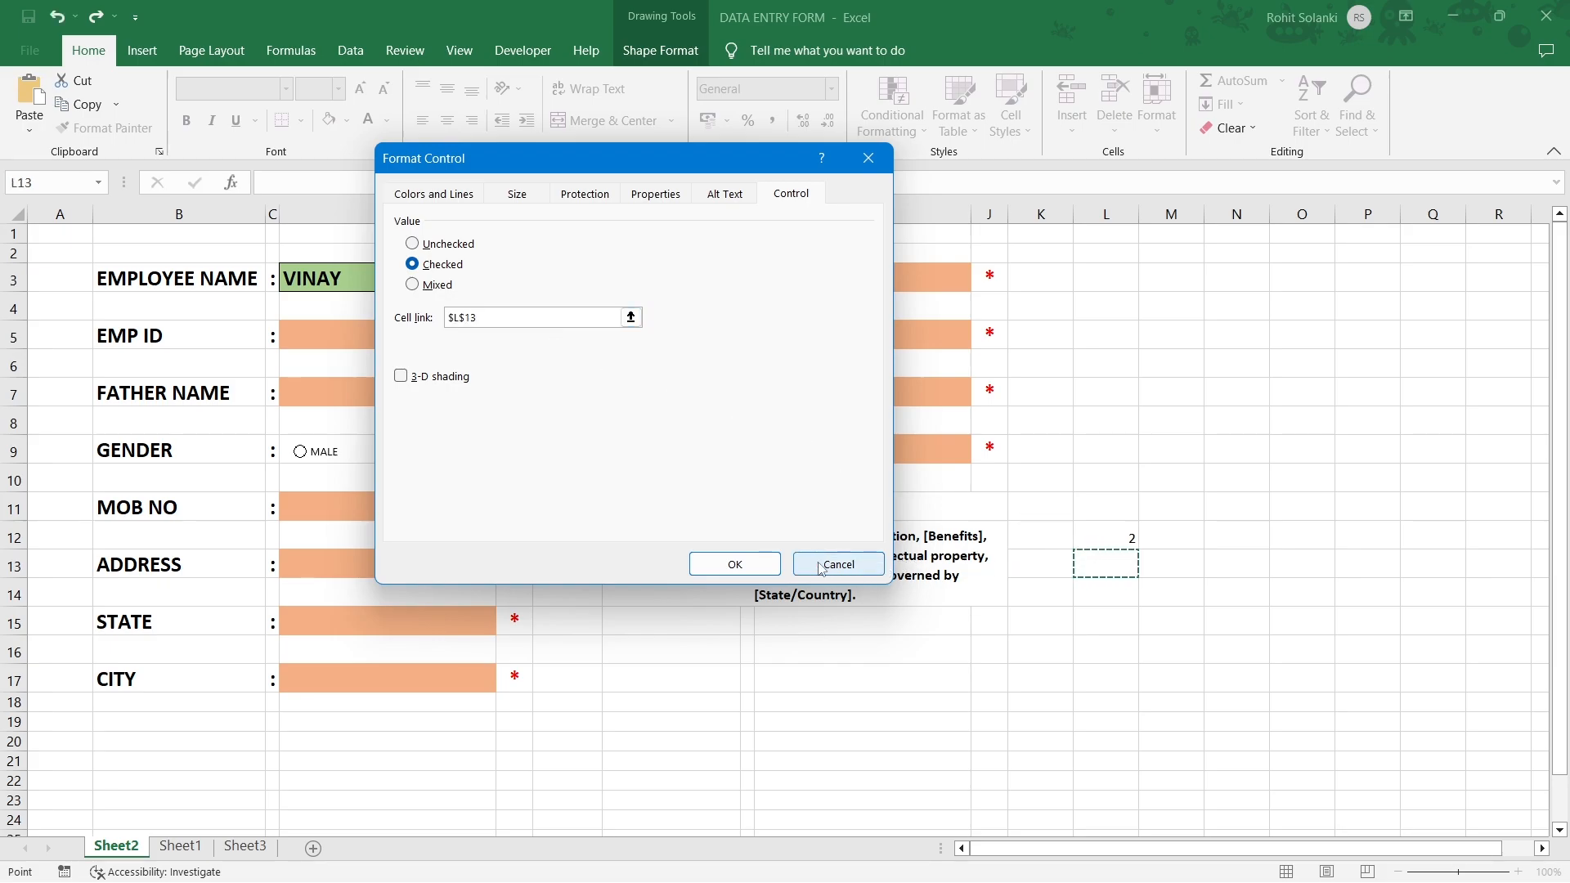
left_click(769, 566)
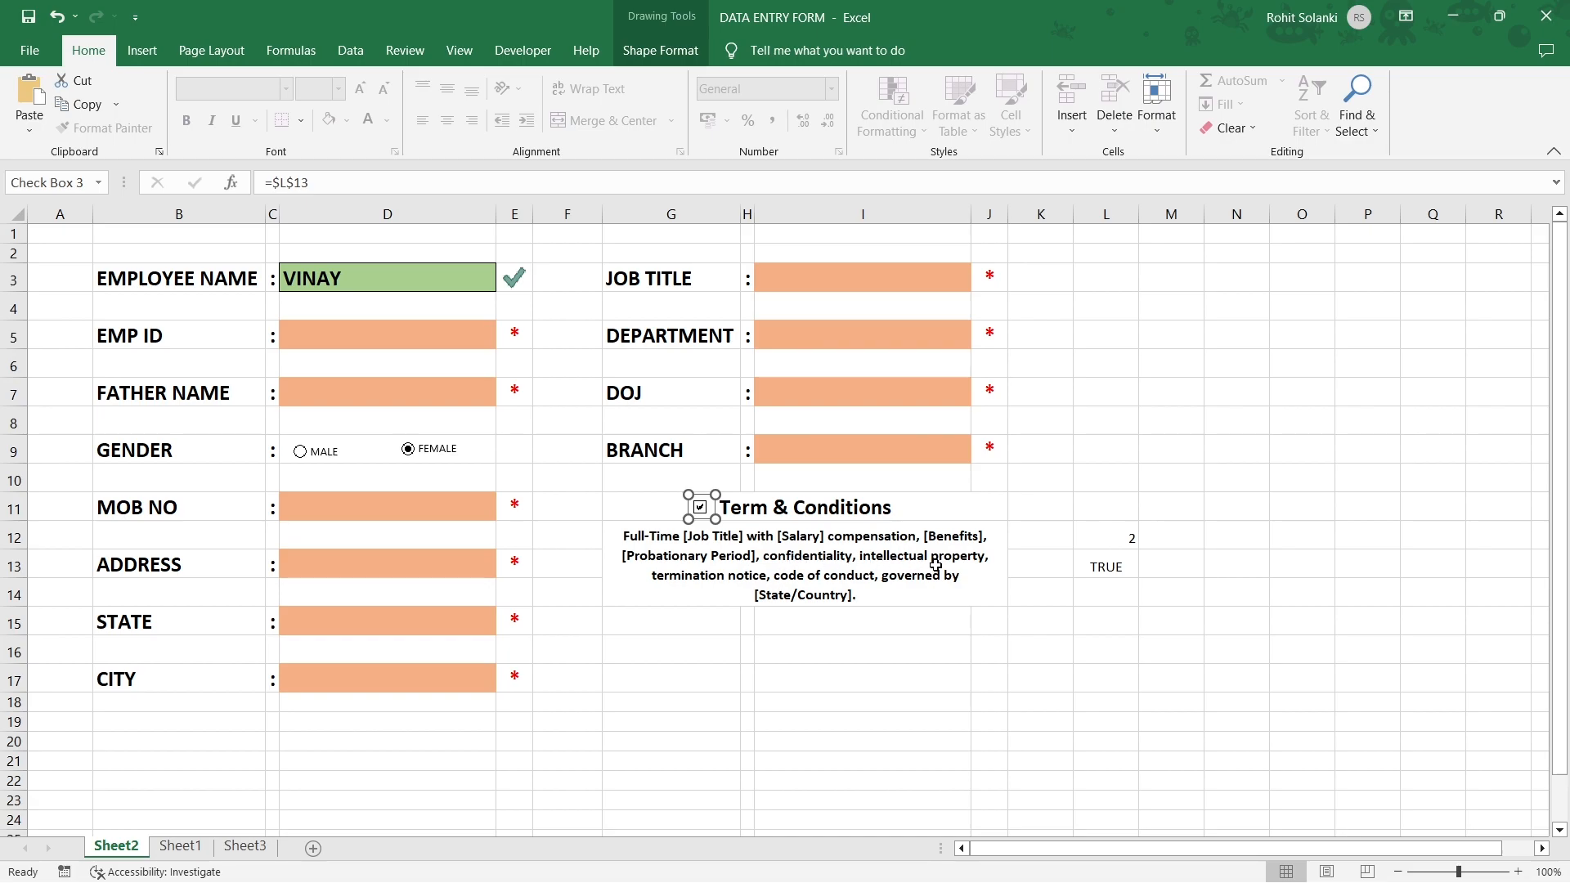
Untick the Term & Conditions checkbox so L13 shows FALSE.
left_click(1092, 575)
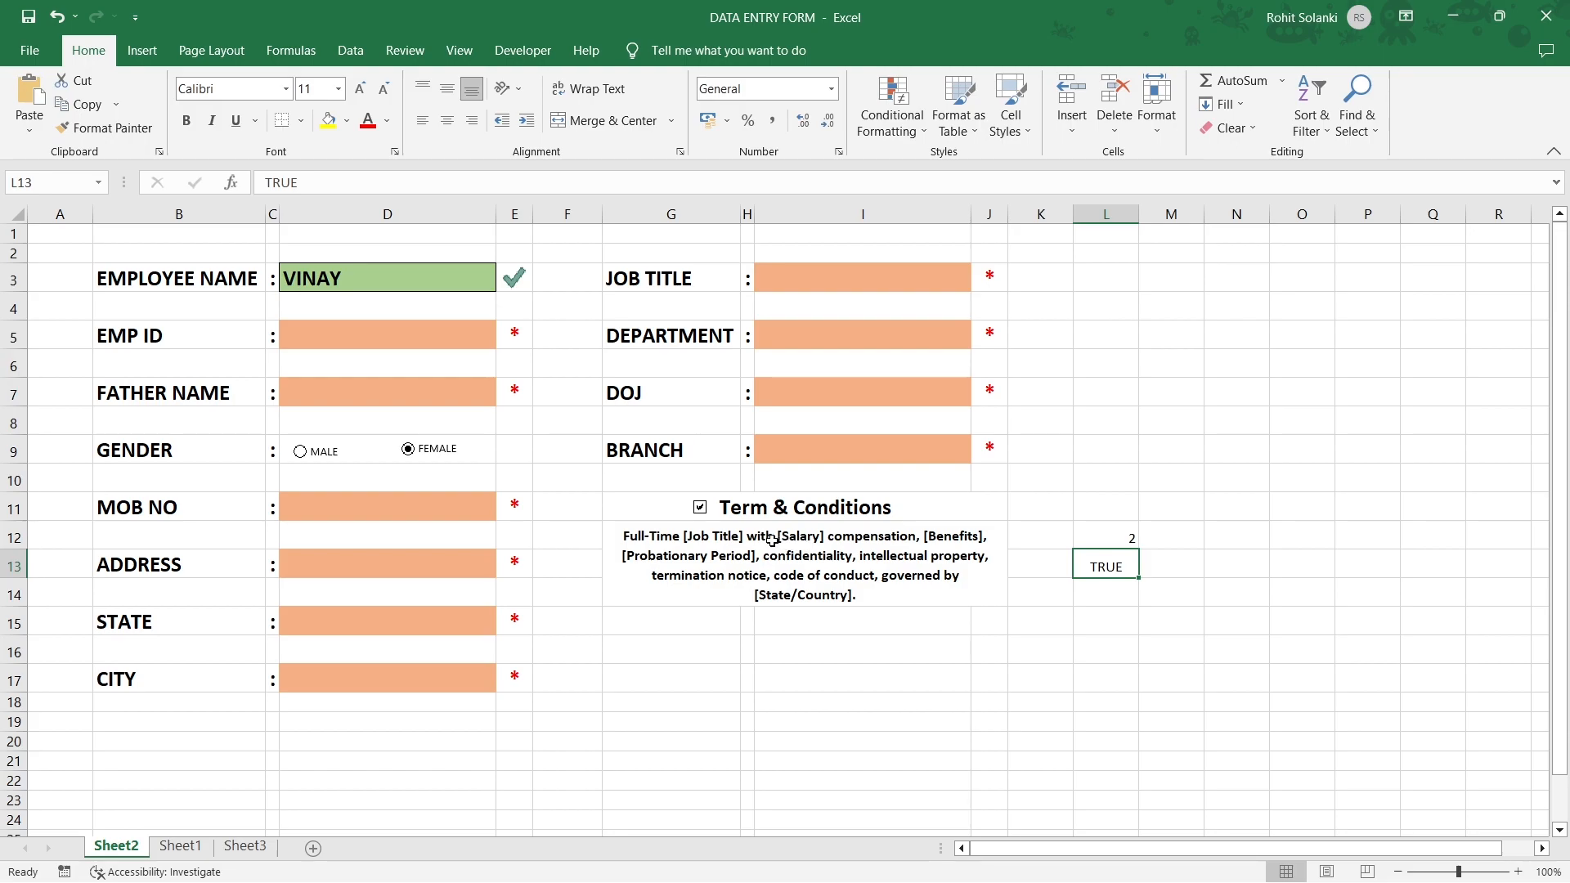
left_click(702, 508)
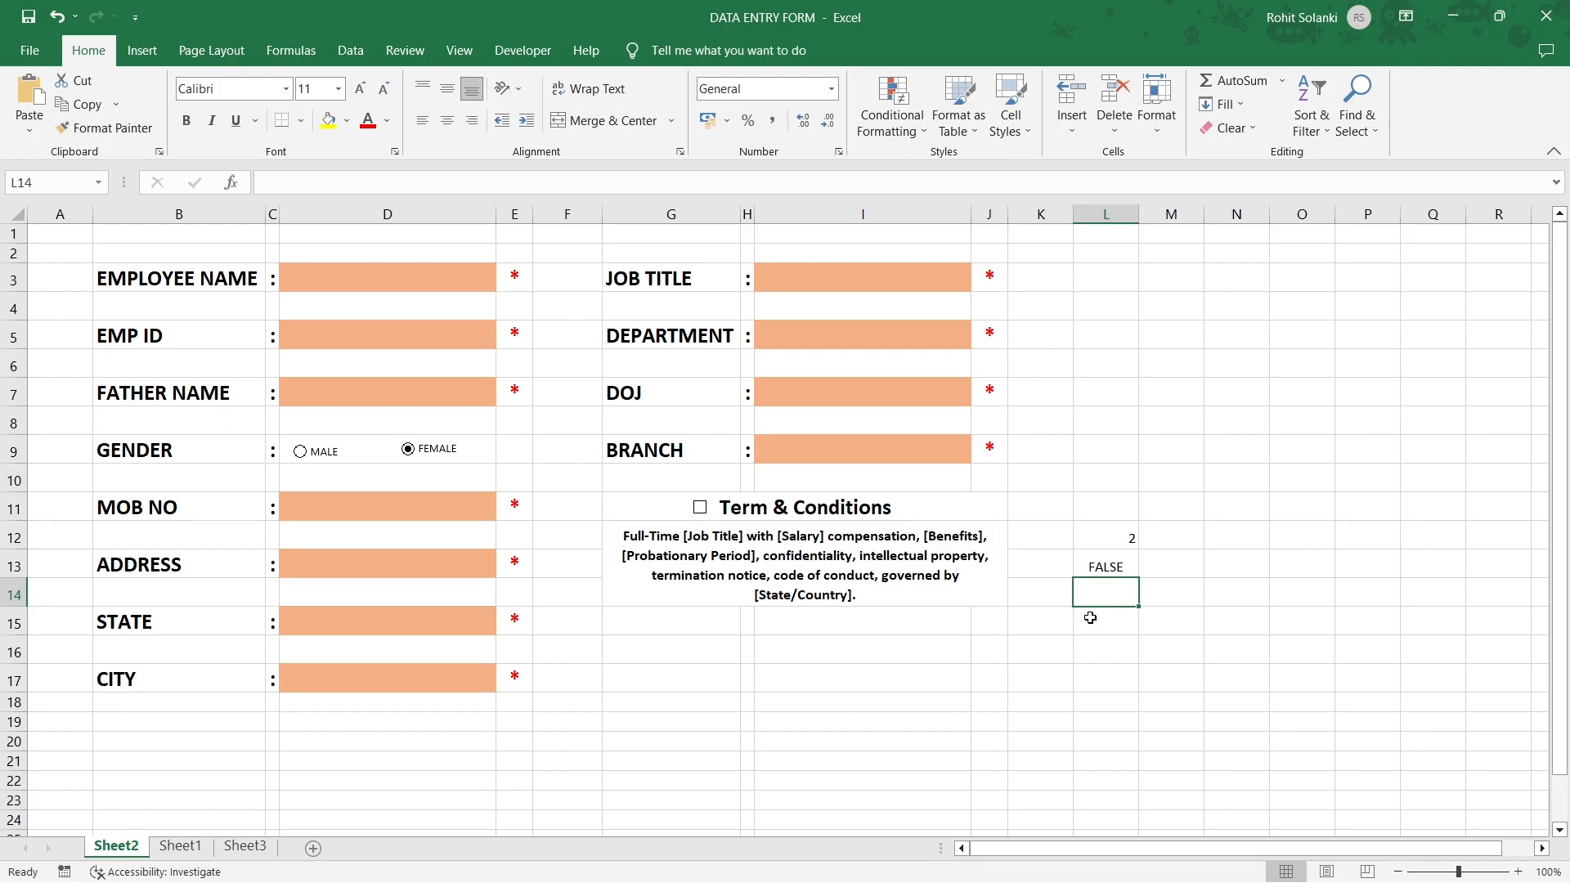
Enter =COUNTA(D3,D5,D7,D11,D13,D15,D17,I3,I5,I7,I9) in L14, which returns 0.
type("=")
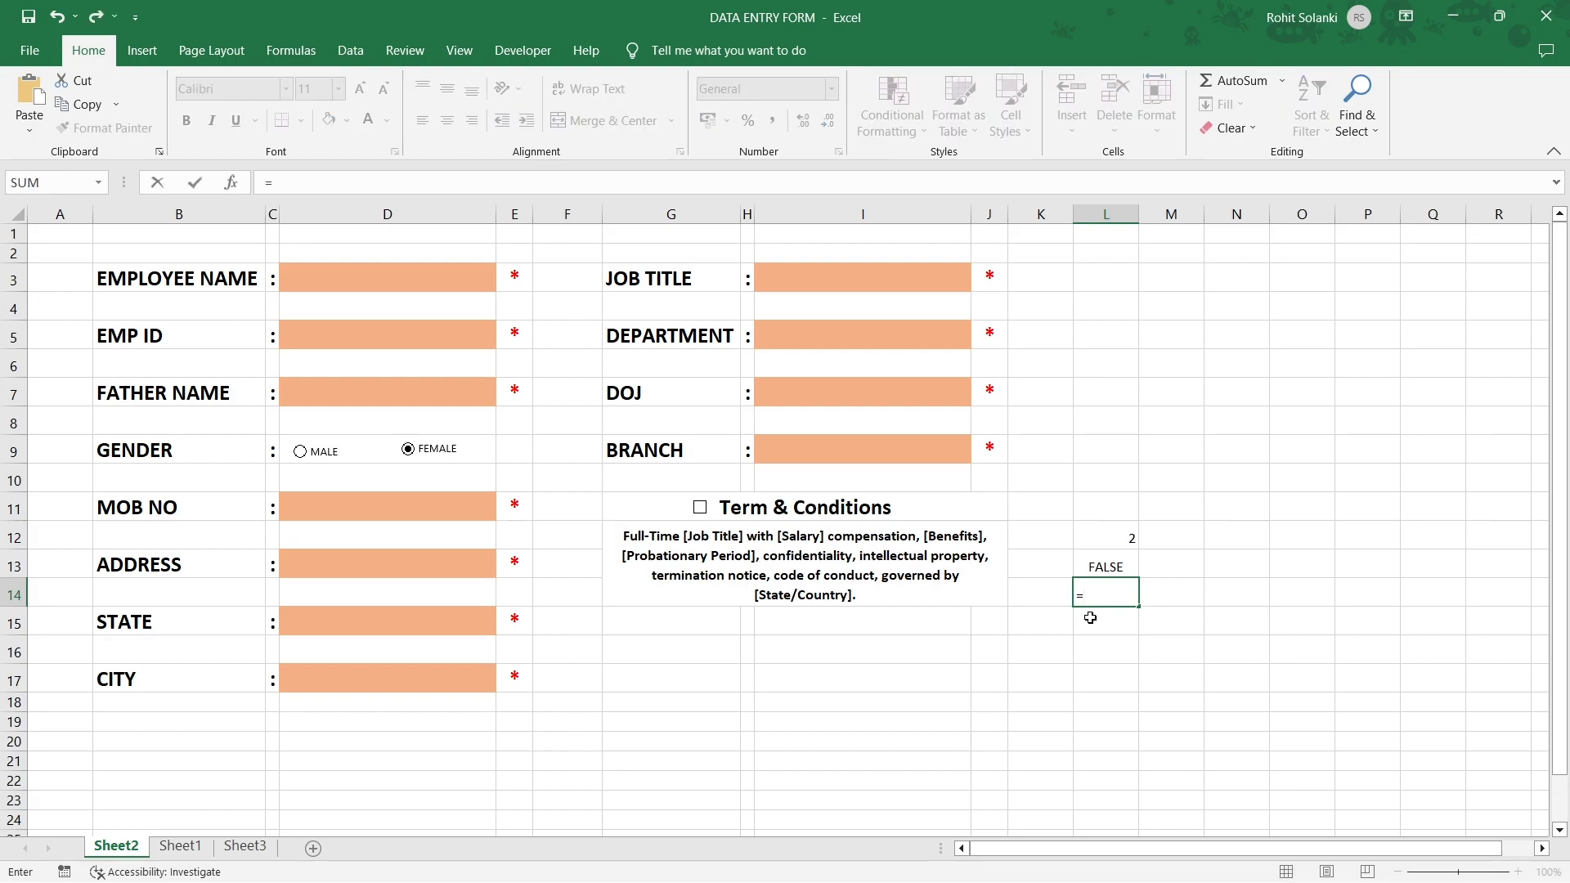
type("counta(")
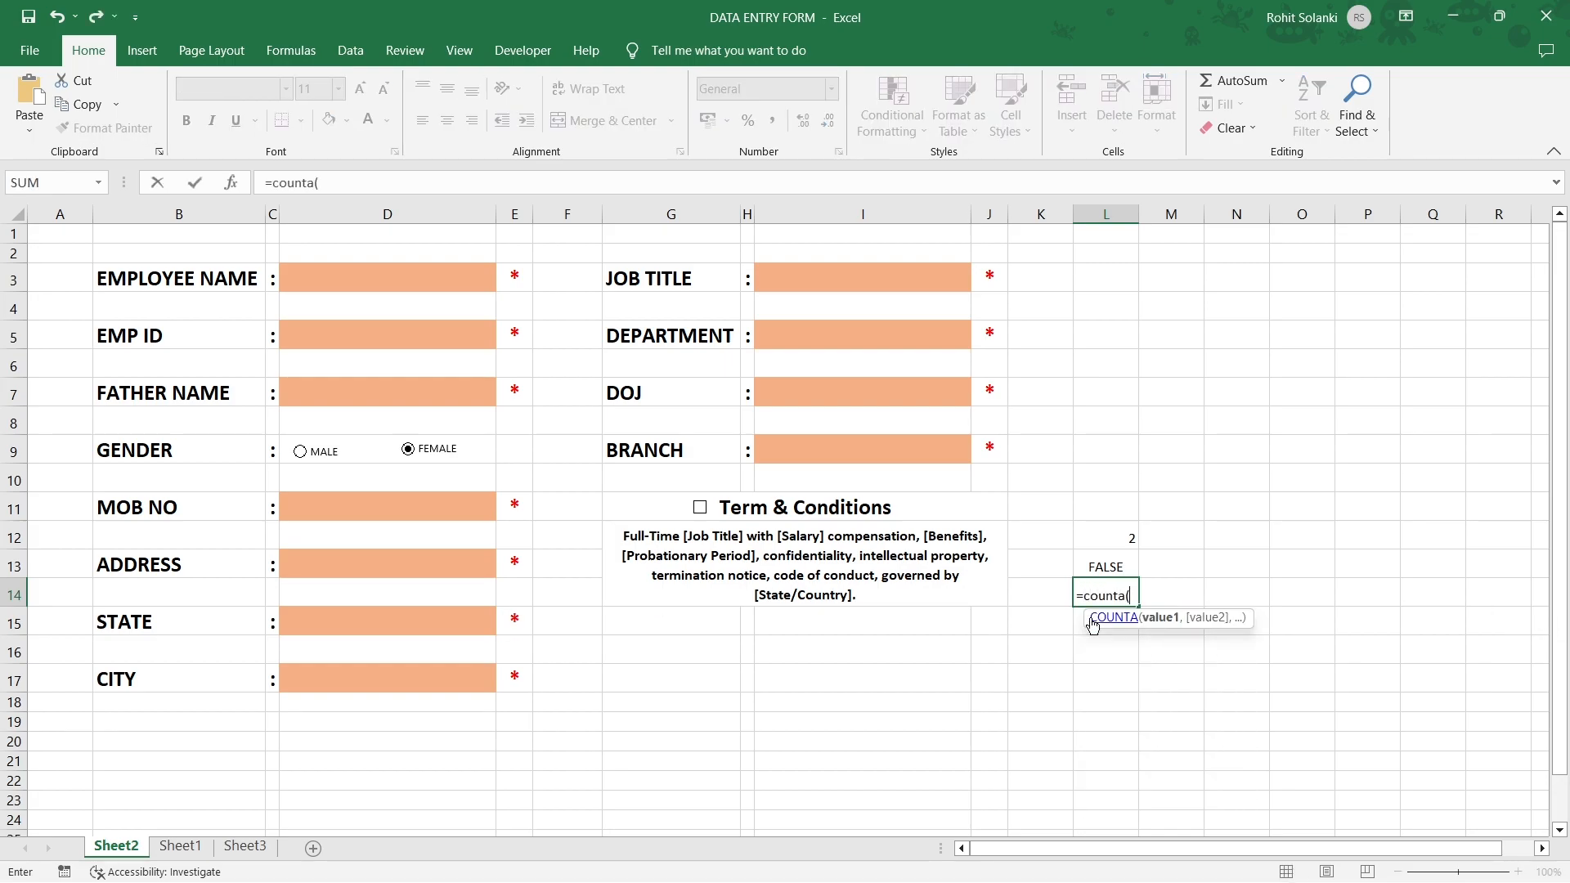
left_click(435, 279)
type(",")
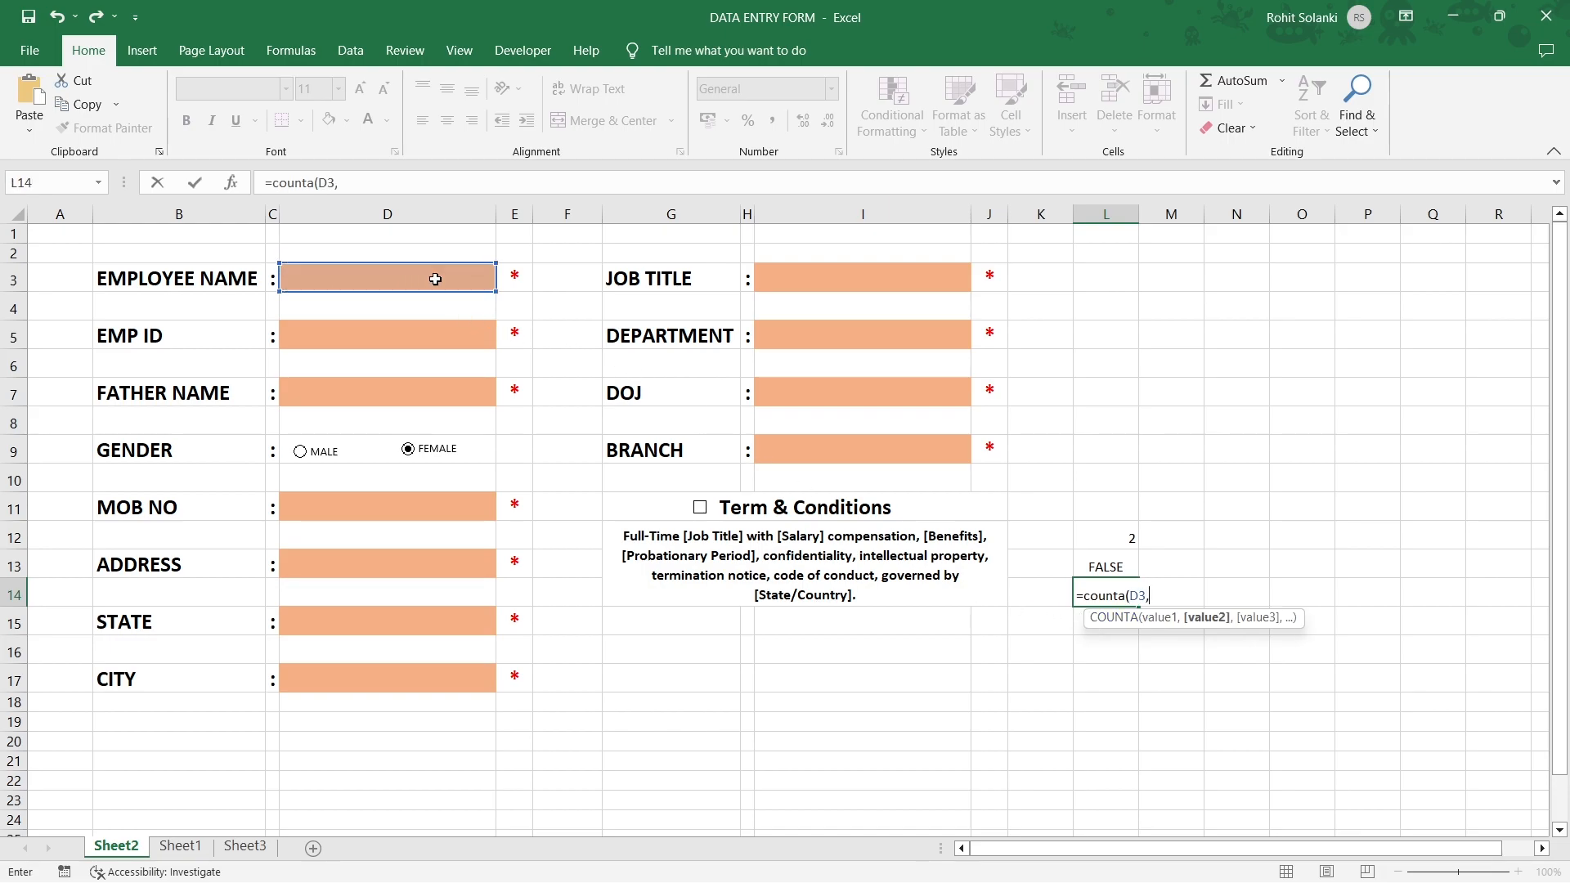
left_click(423, 336)
type(",")
left_click(402, 394)
type(",")
left_click(369, 500)
type(",")
left_click(377, 556)
type(",")
left_click(385, 623)
type(",")
left_click(390, 681)
type(",")
left_click(796, 277)
type(",")
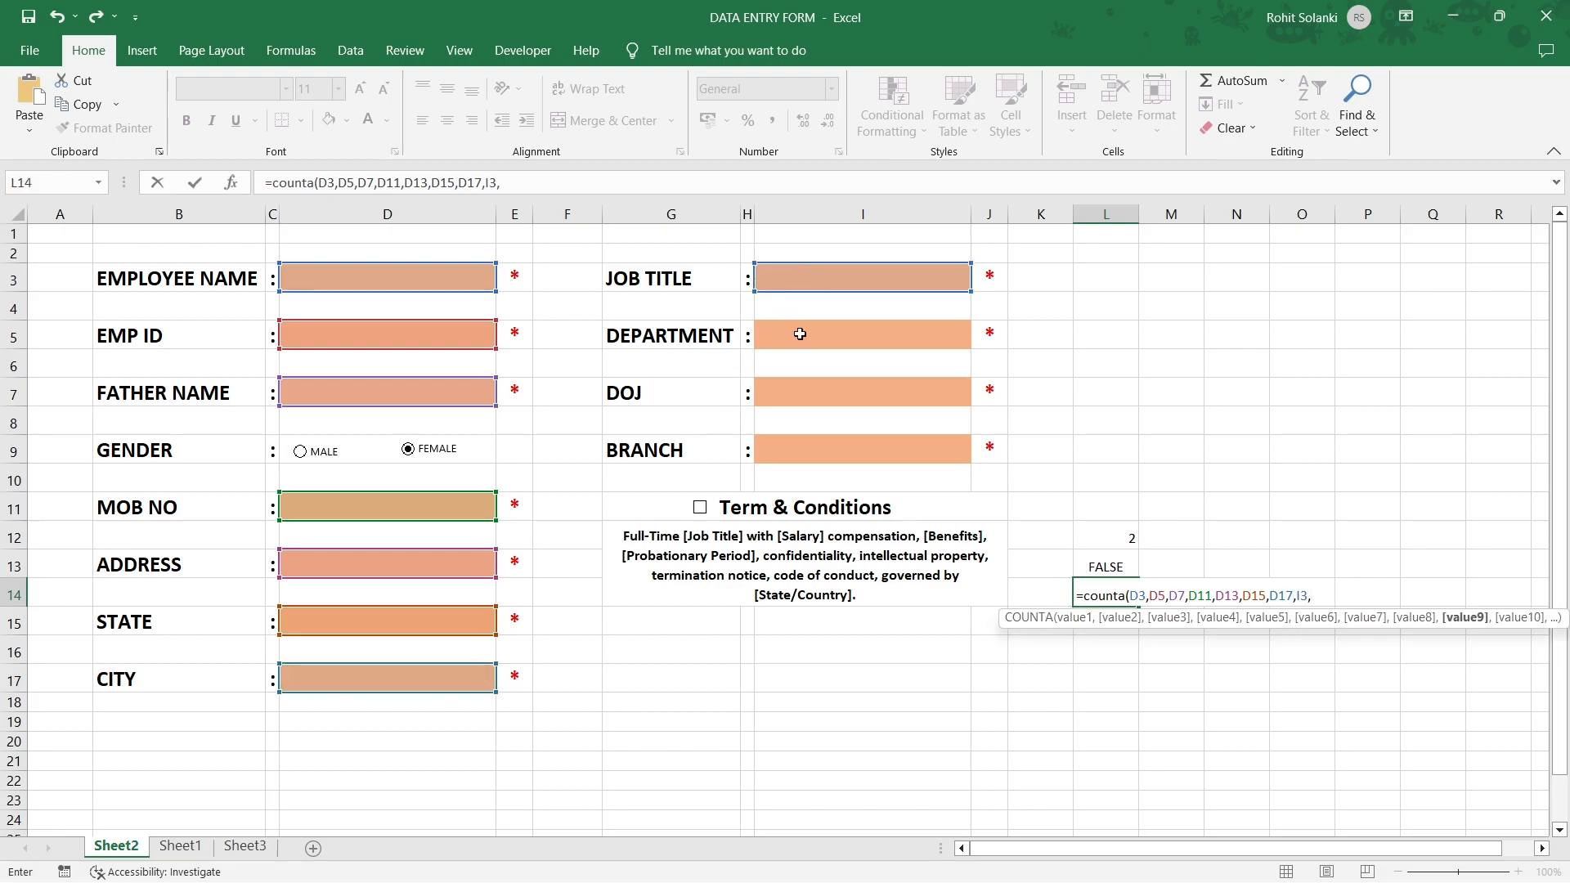
left_click(800, 336)
type(",")
left_click(813, 393)
type(",")
left_click(817, 450)
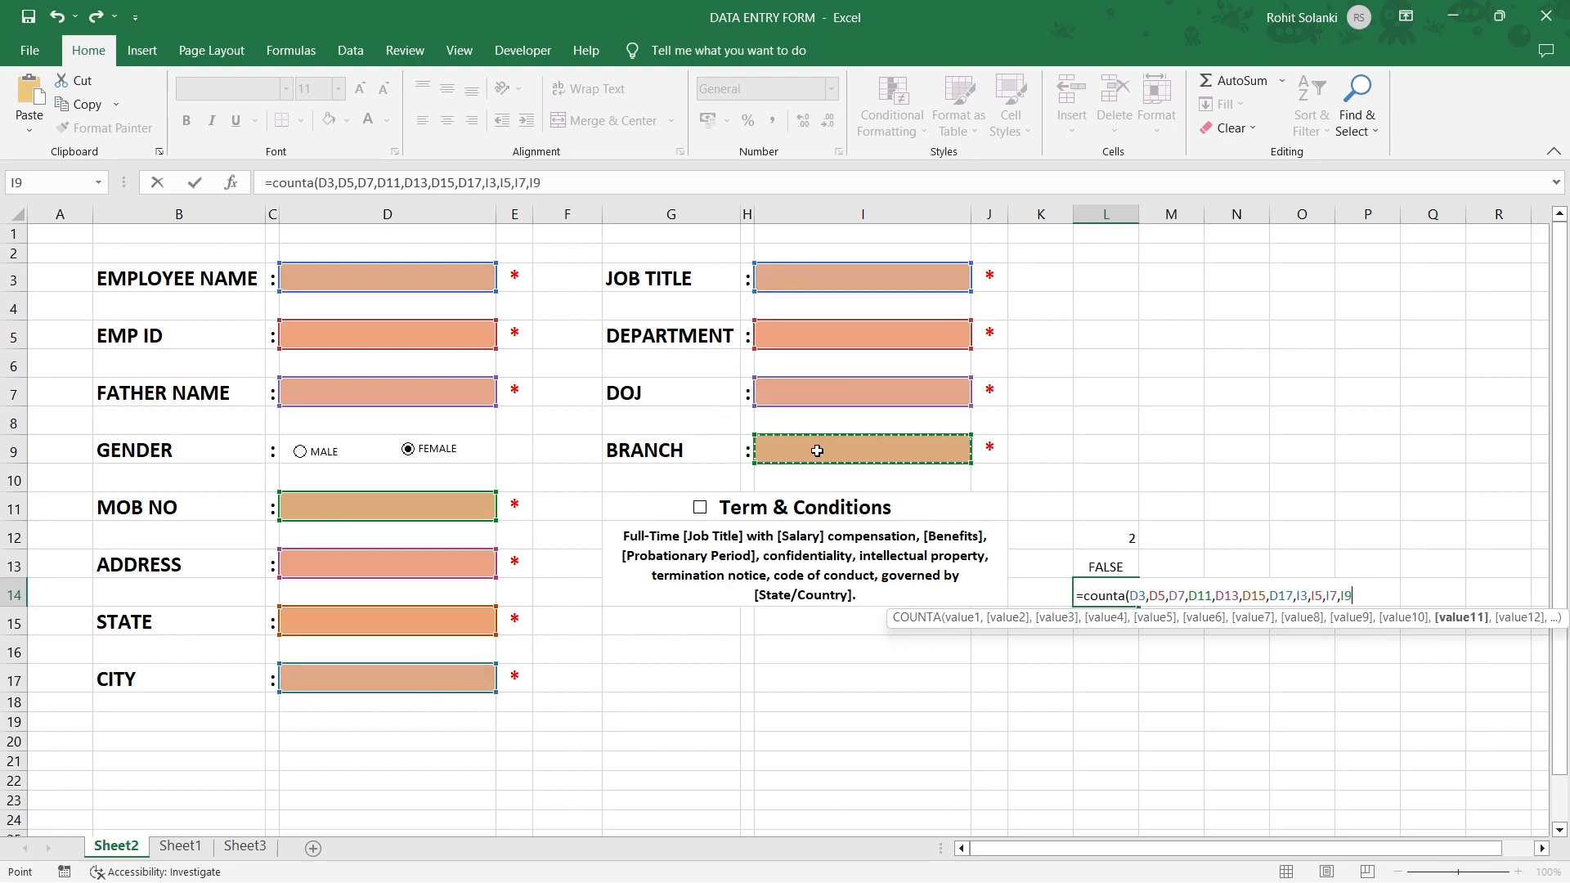
type(")")
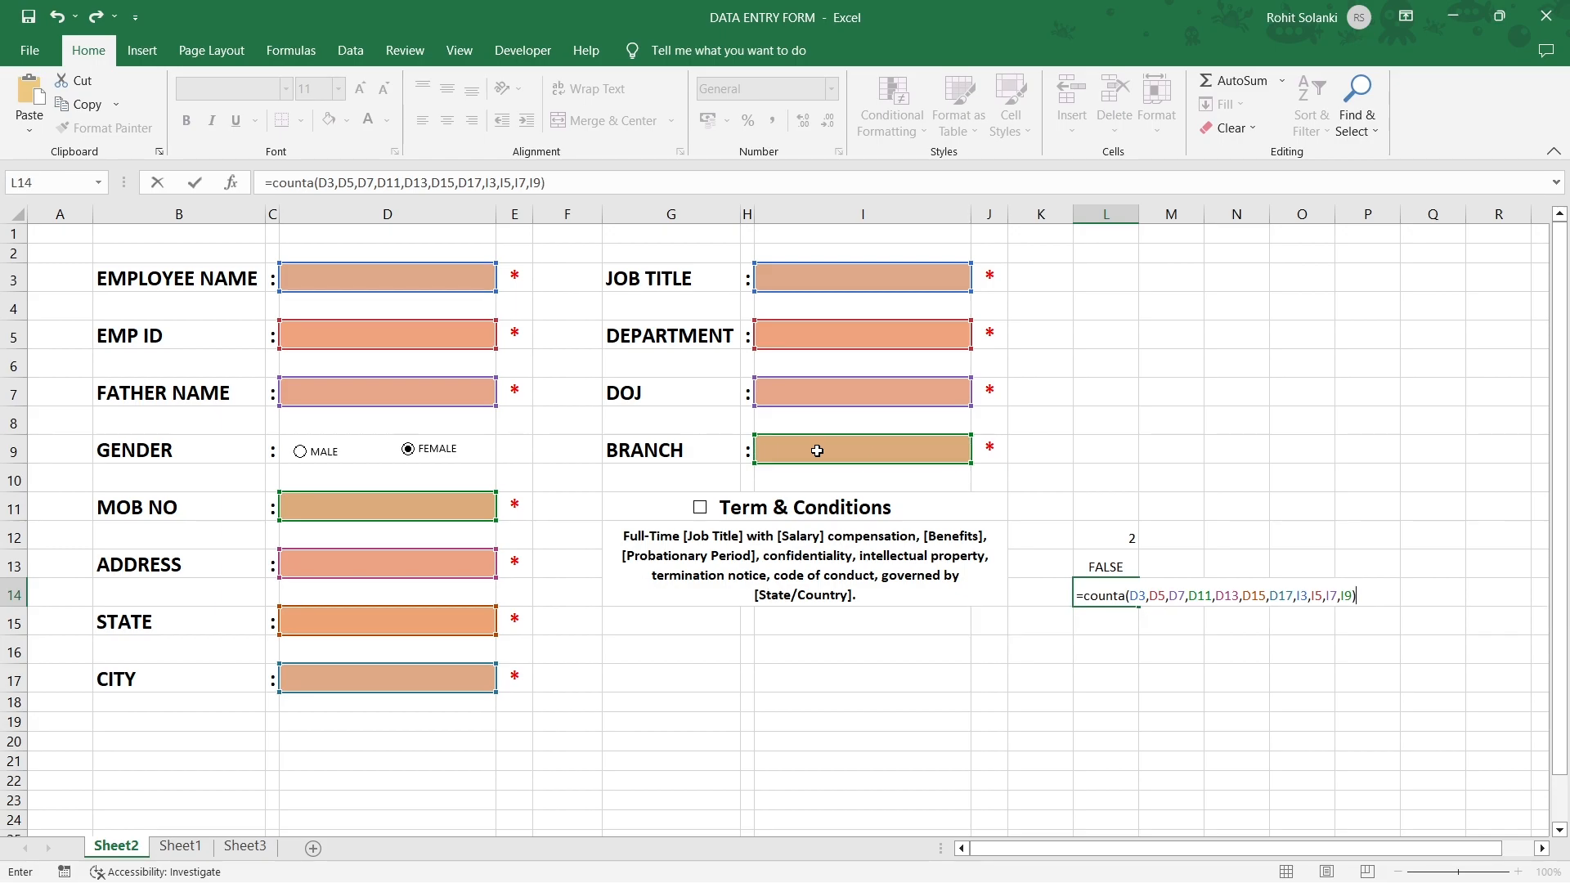
key("Return")
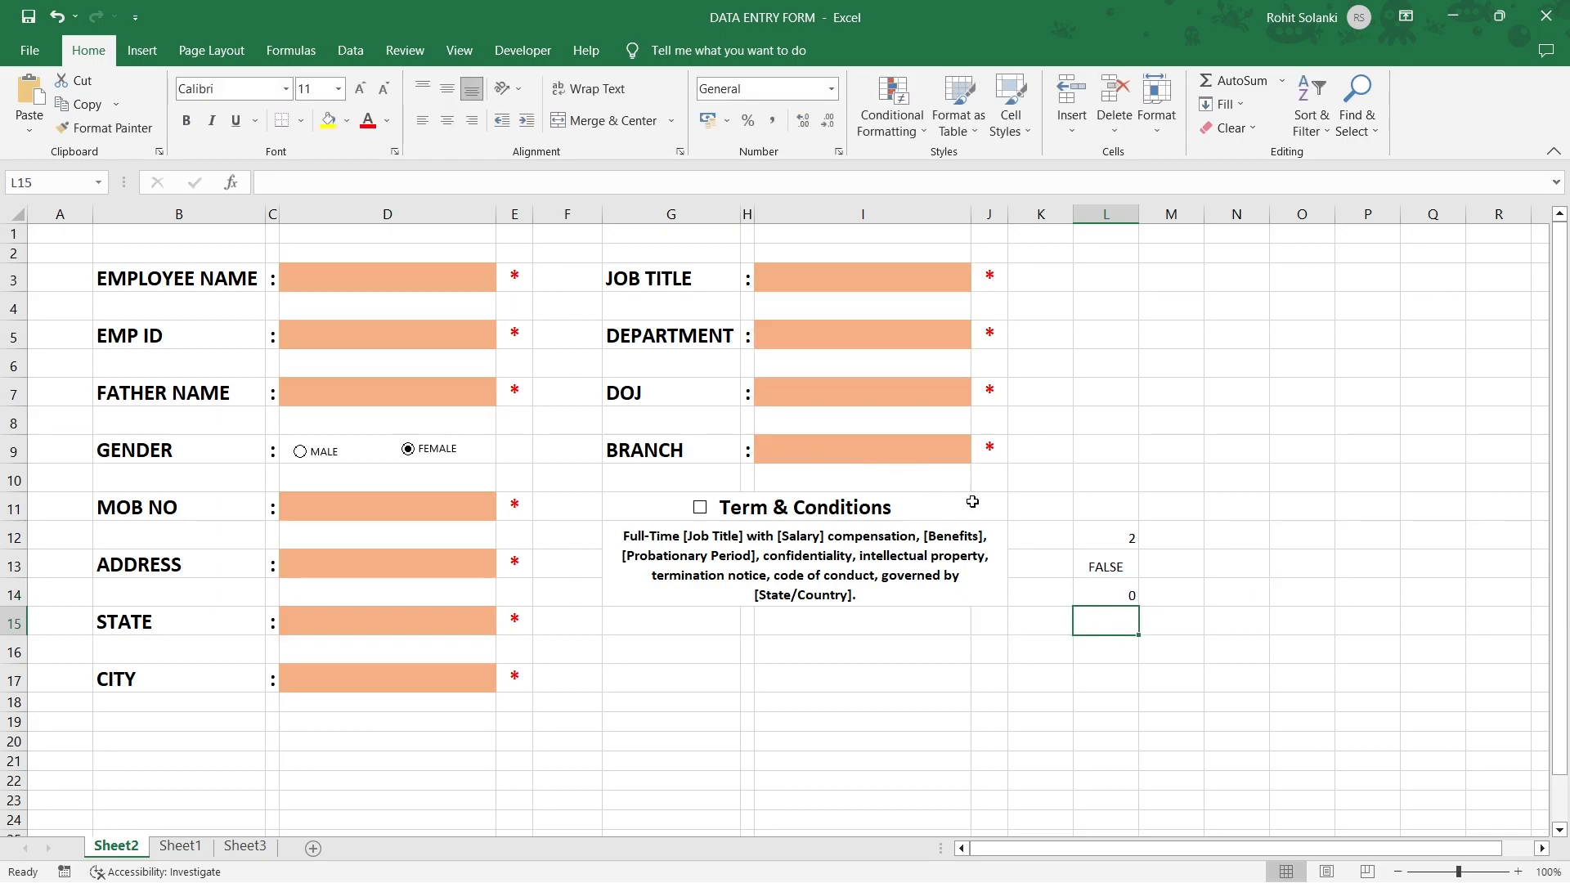
left_click(1086, 585)
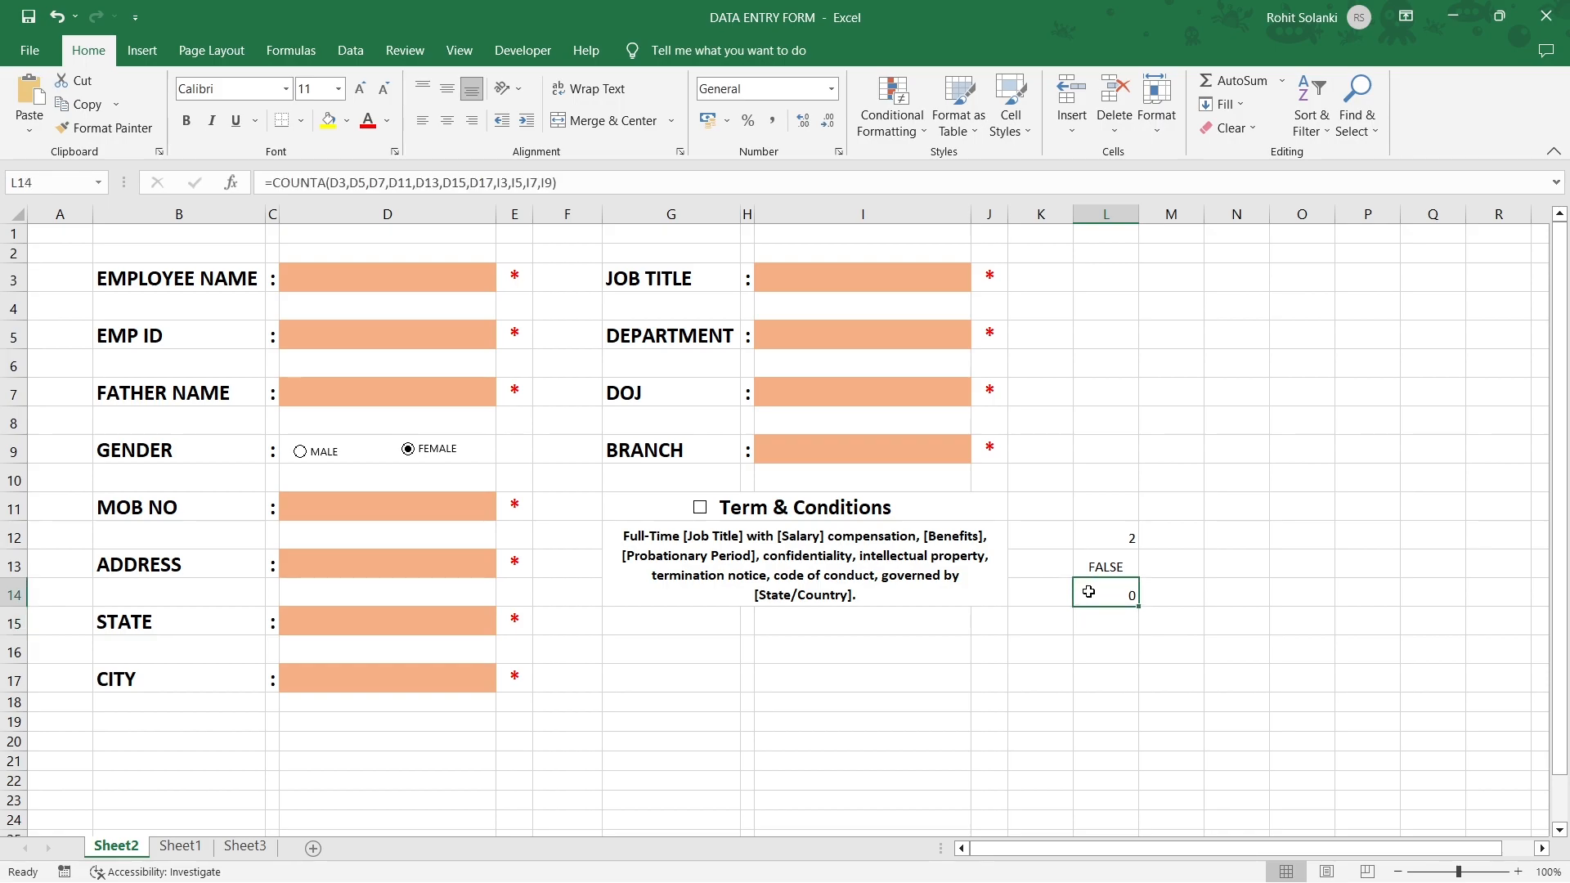
left_click(385, 277)
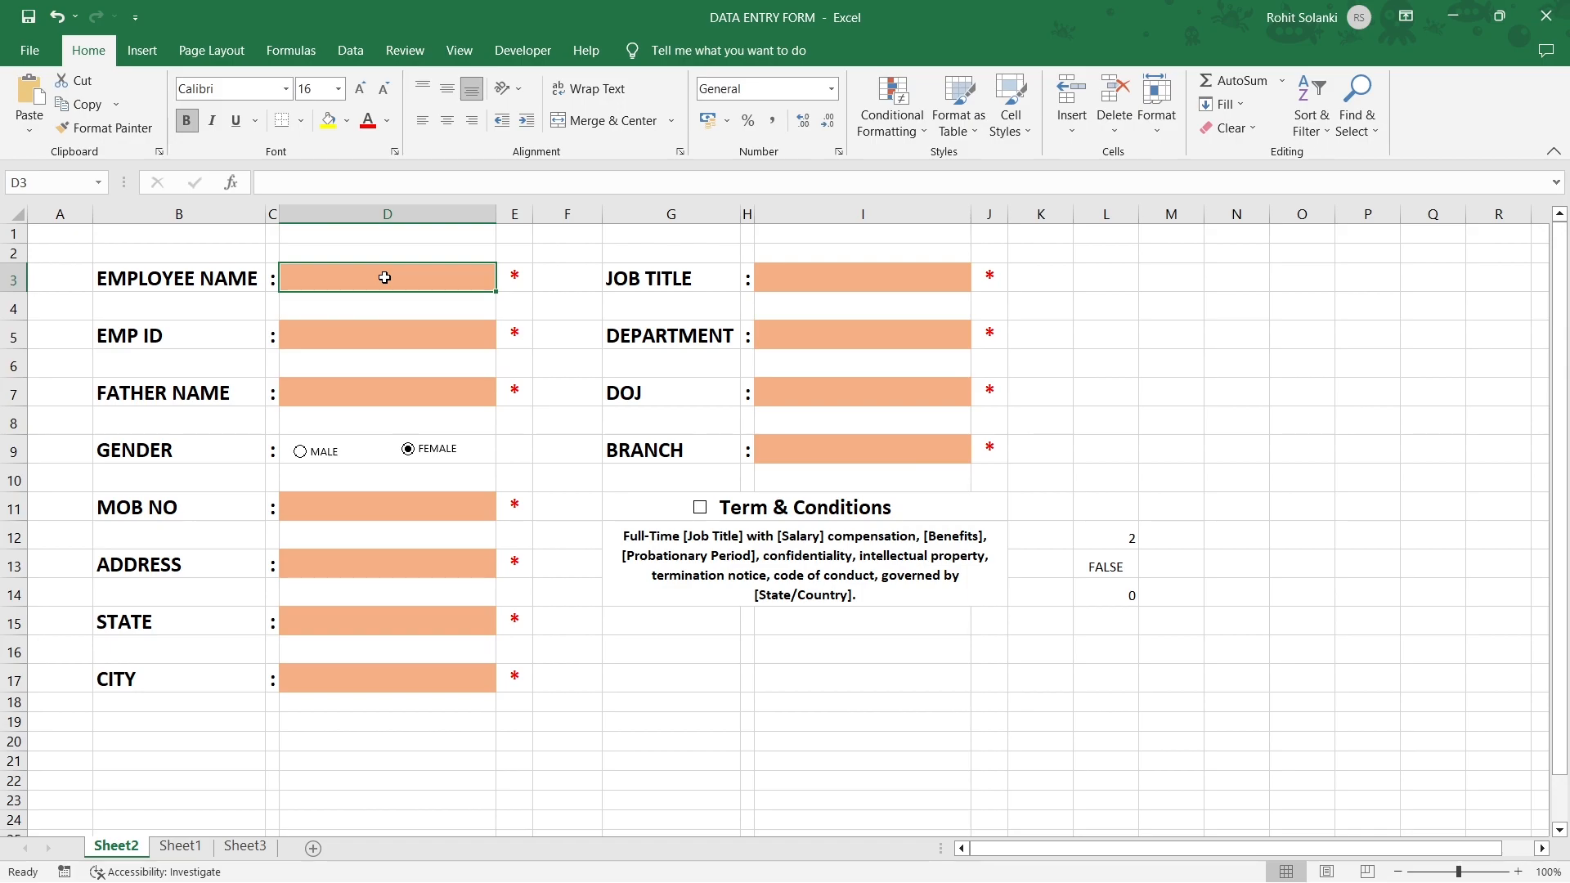
type("VINAY")
key("Return")
key("Down")
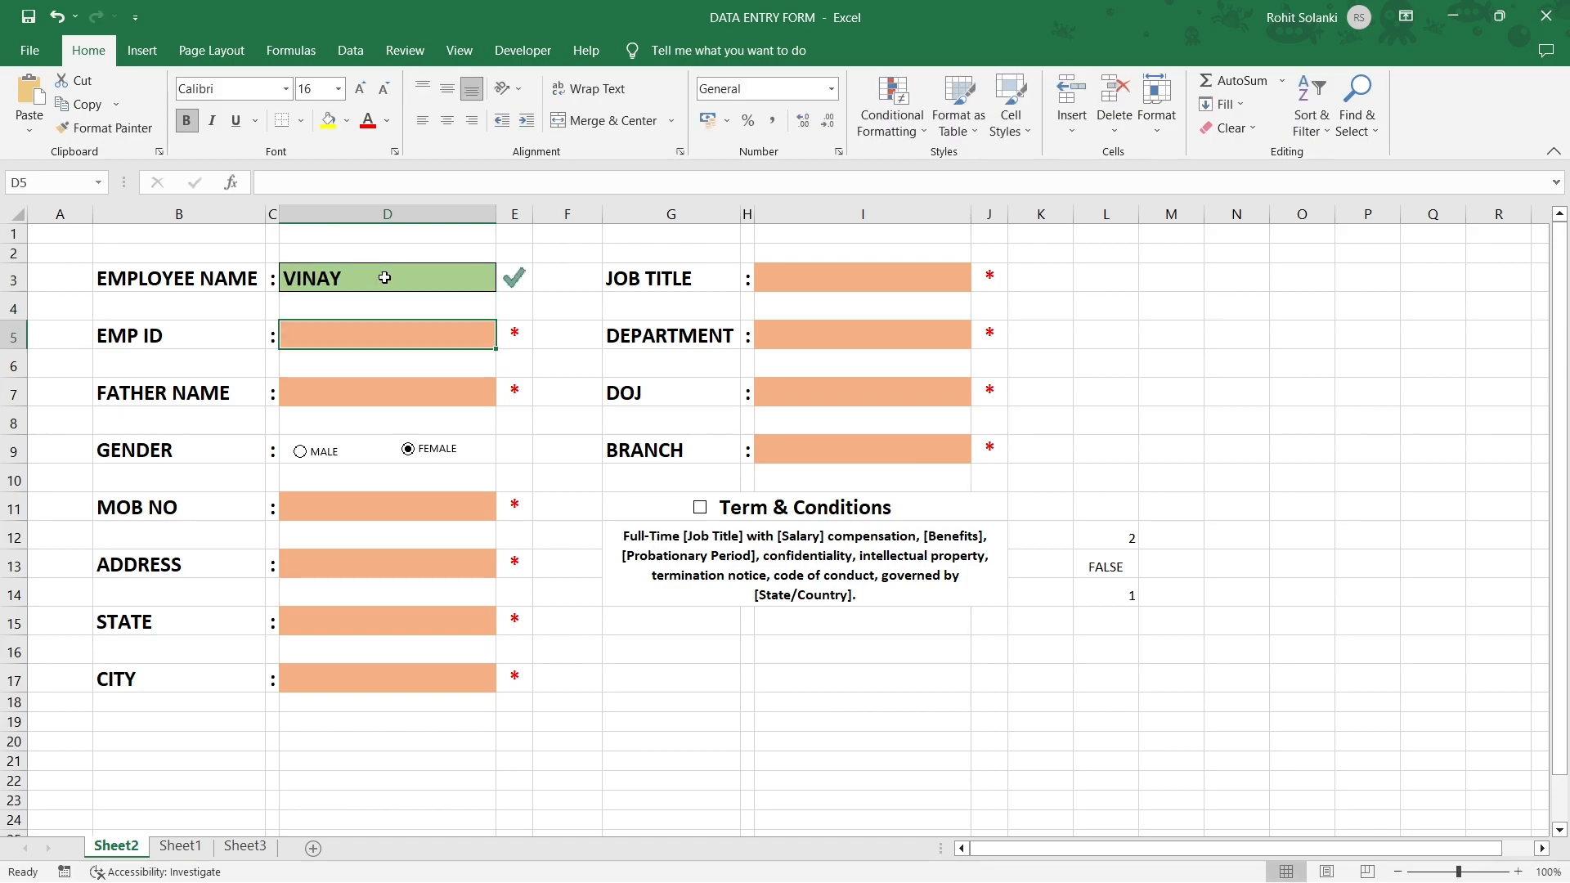
type("0001")
key("Return")
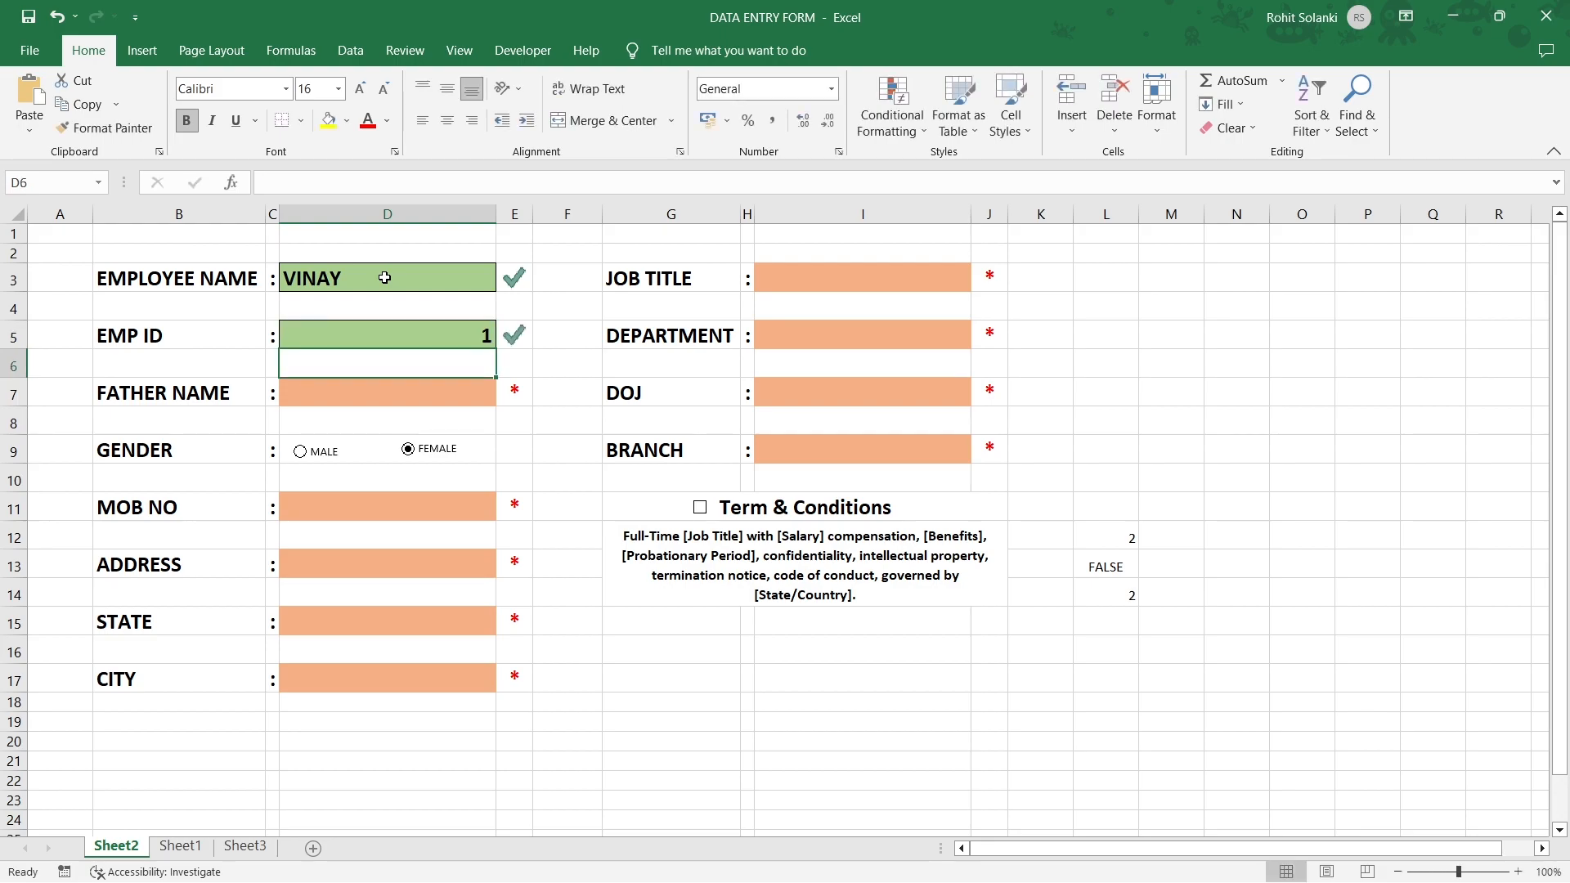
left_click(1096, 589)
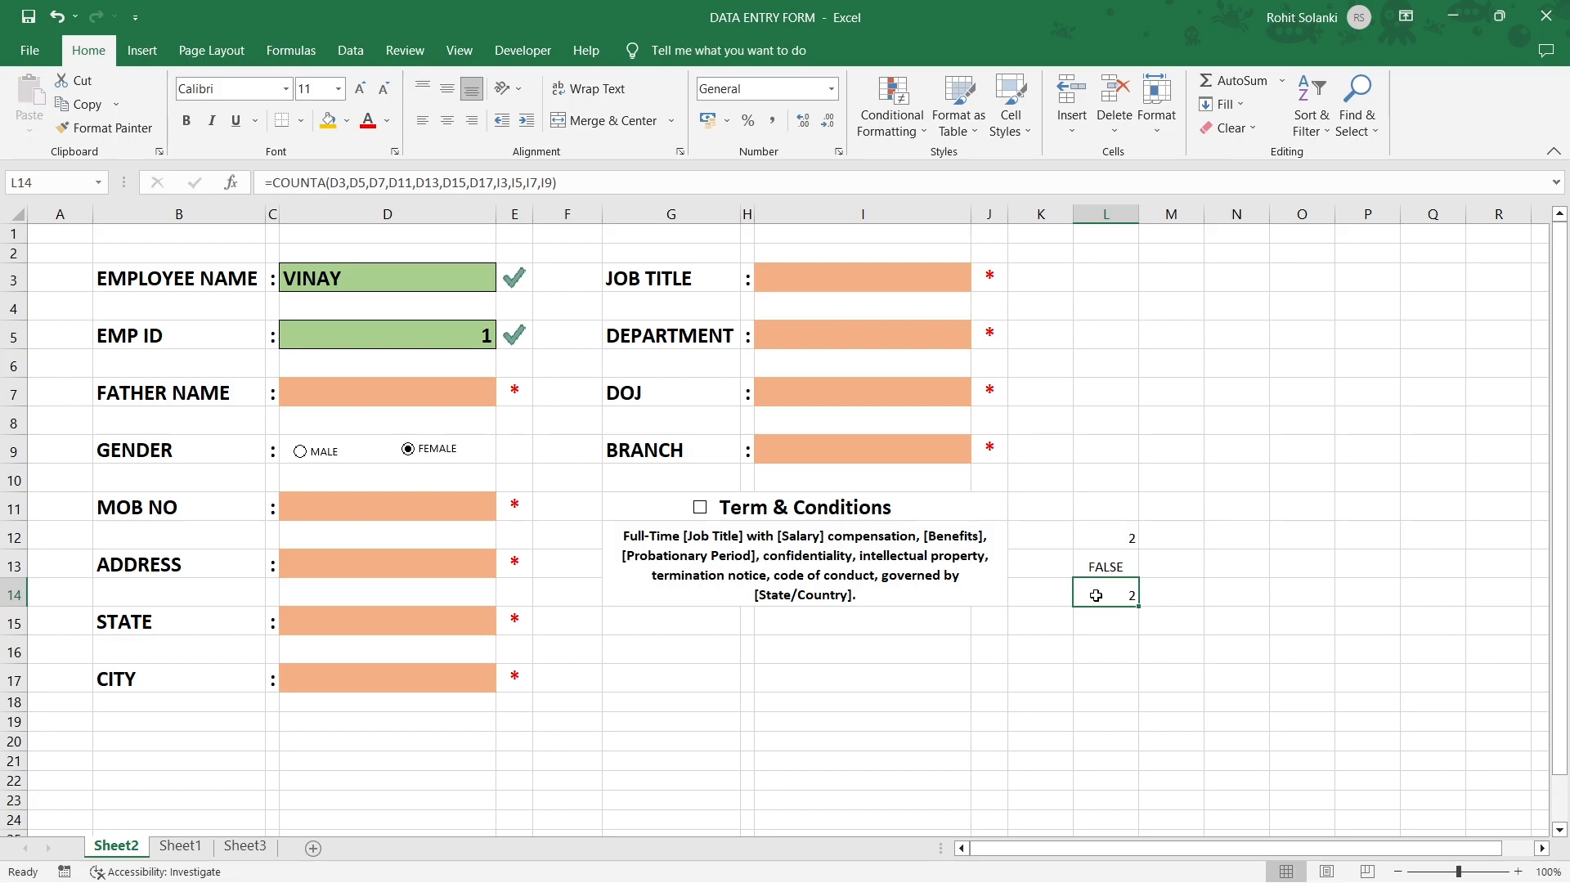
left_click(468, 616)
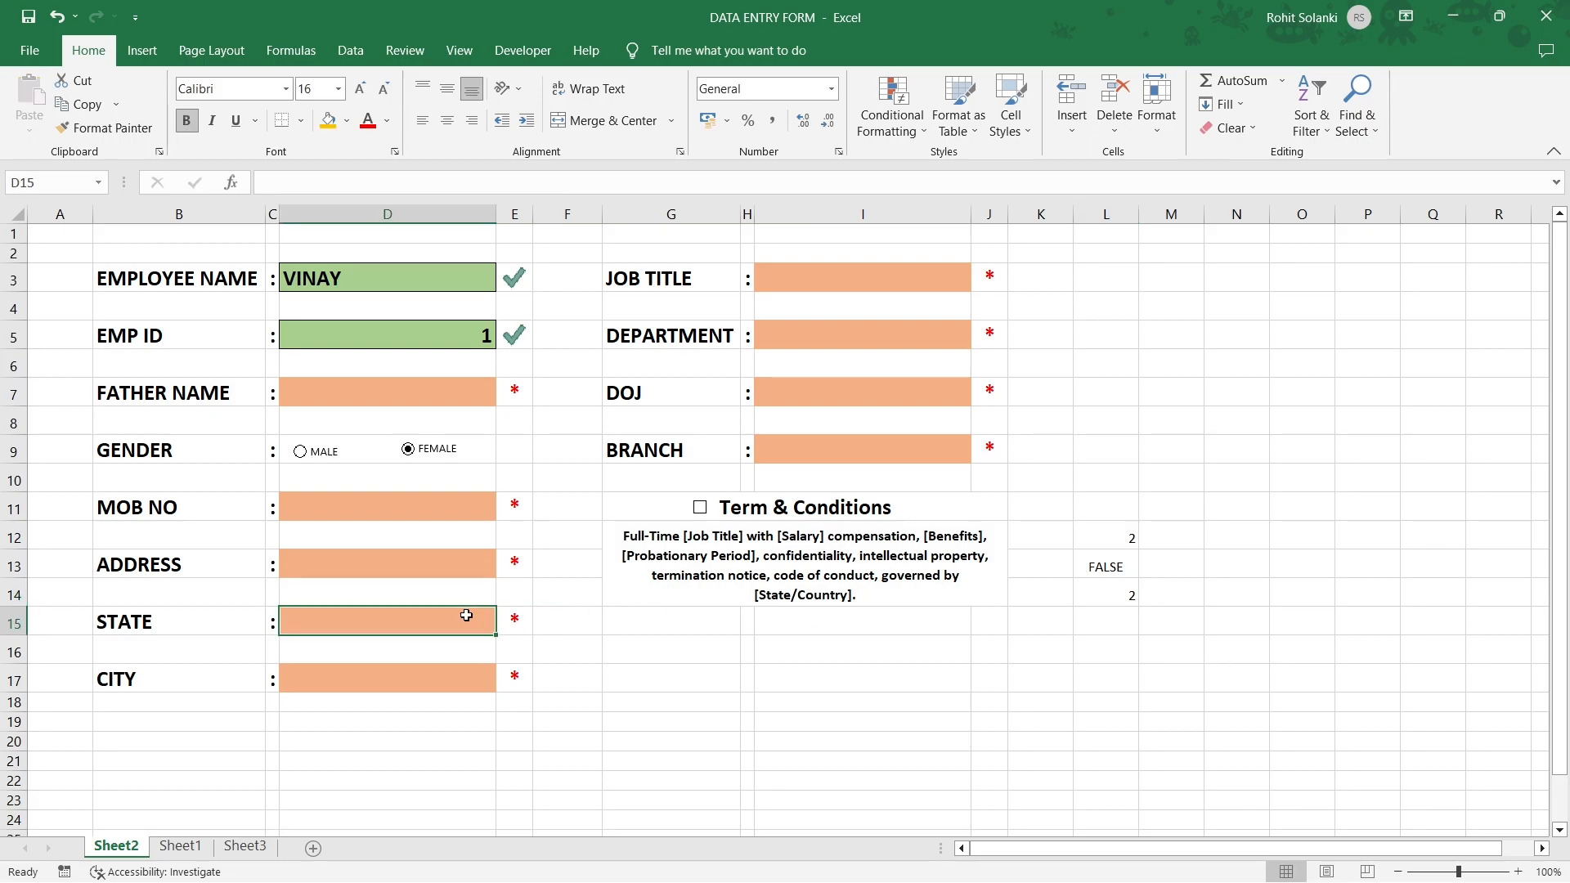
left_click(459, 672)
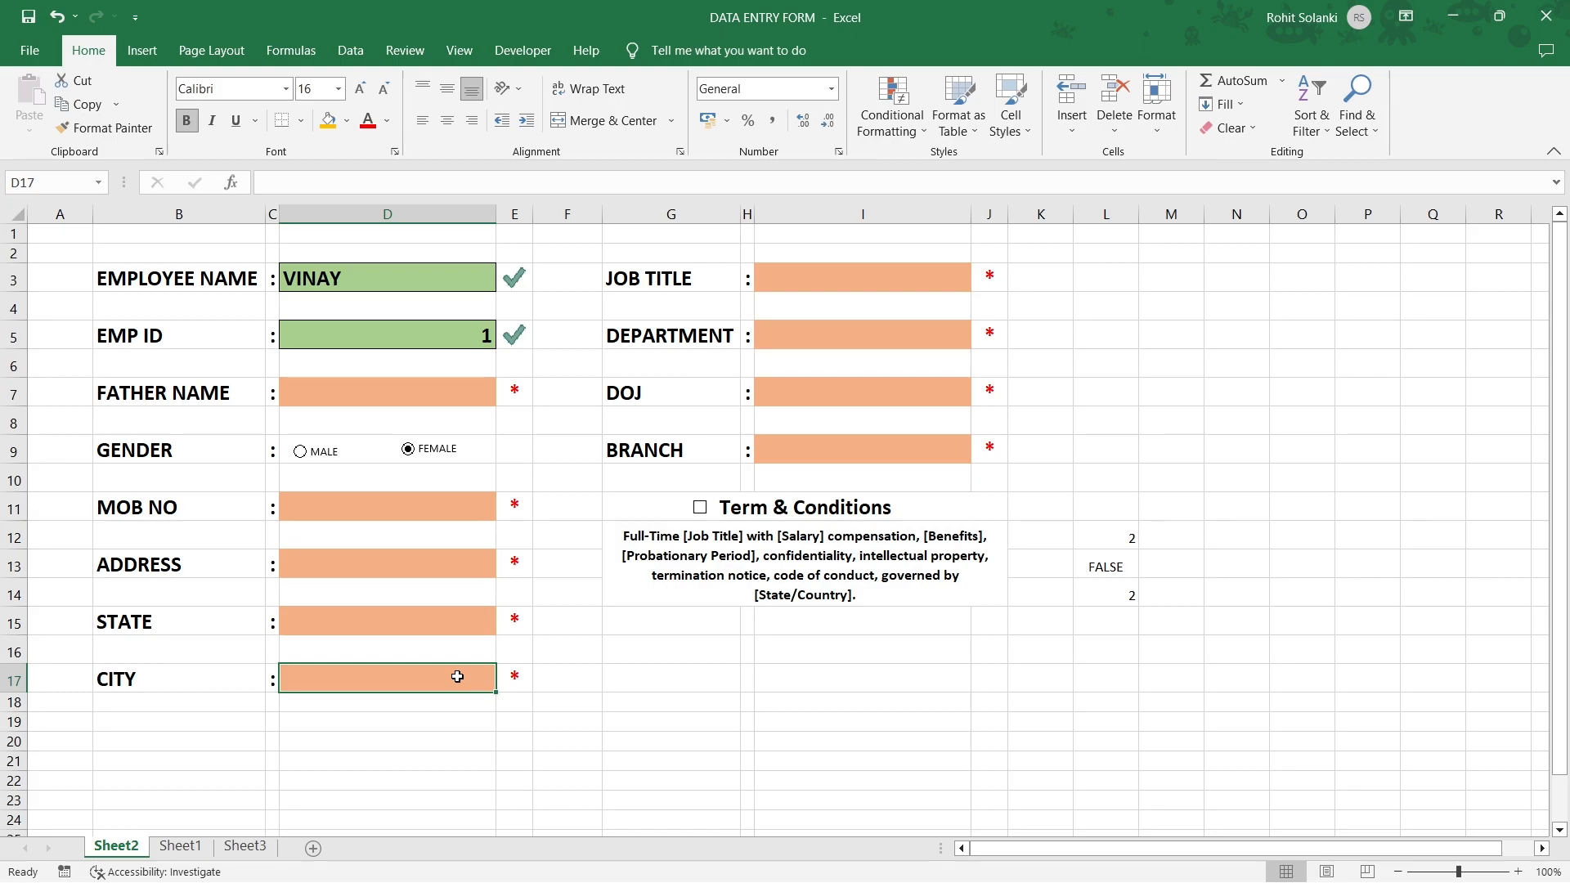
left_click(800, 277)
left_click(799, 339)
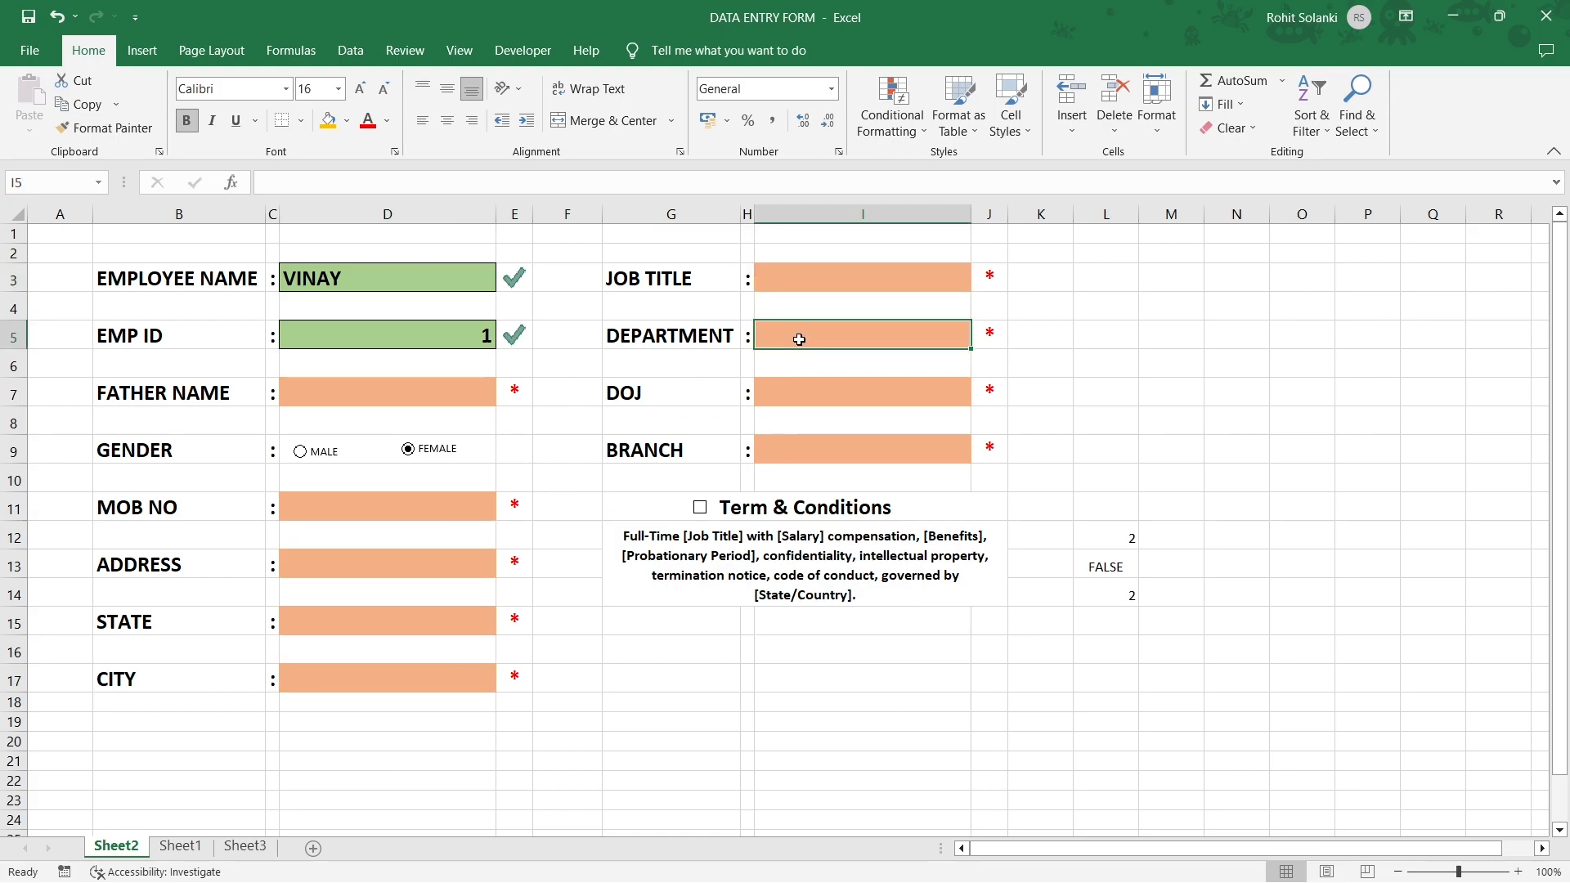
left_click(786, 442)
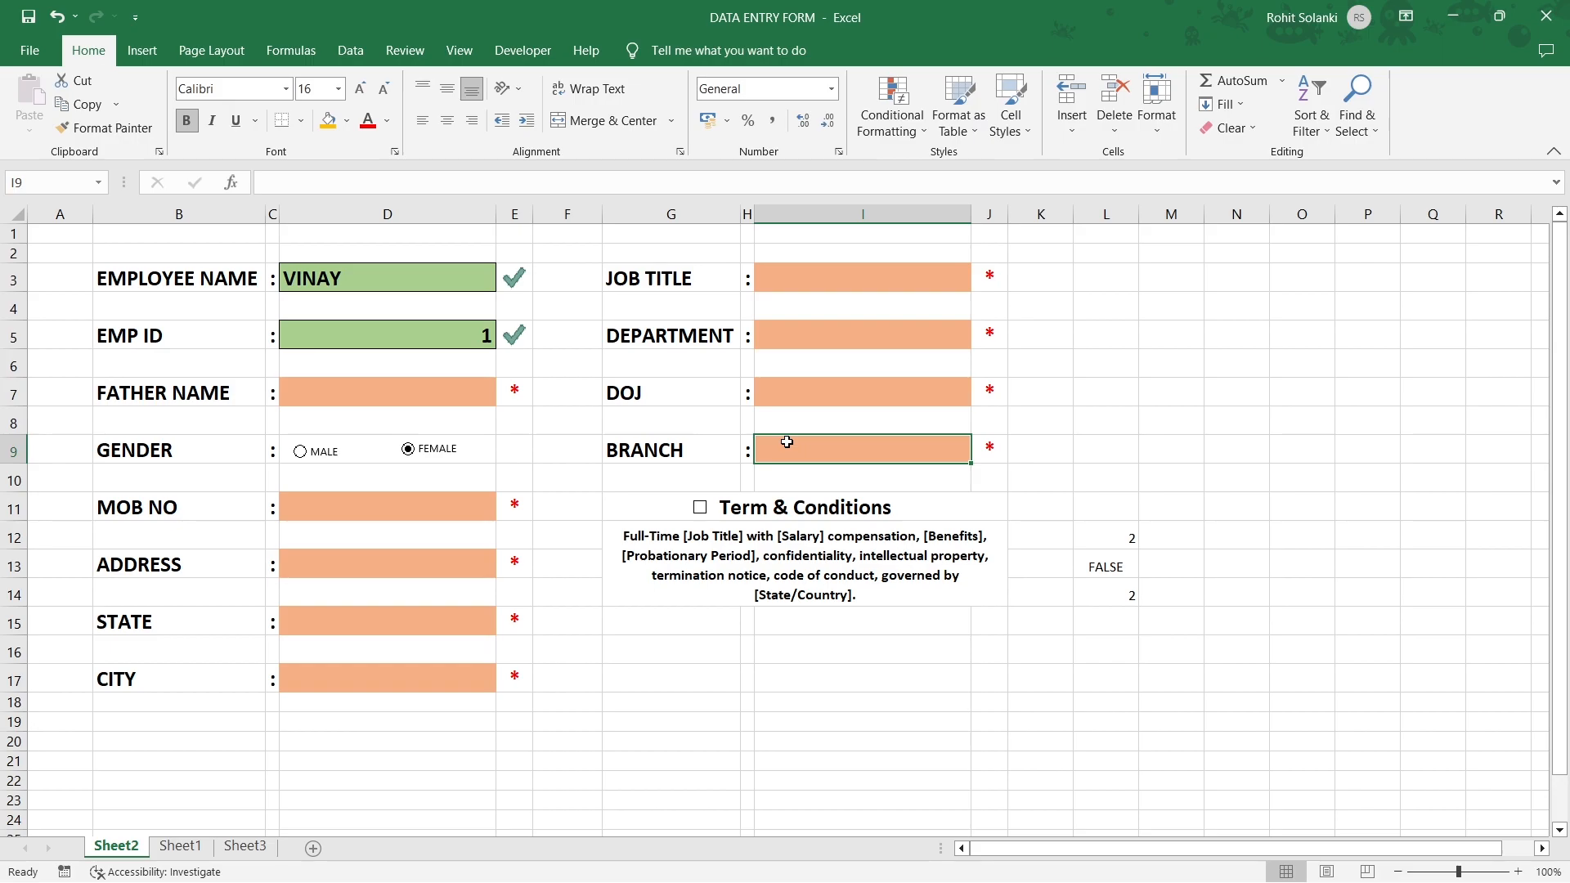
left_click(394, 618)
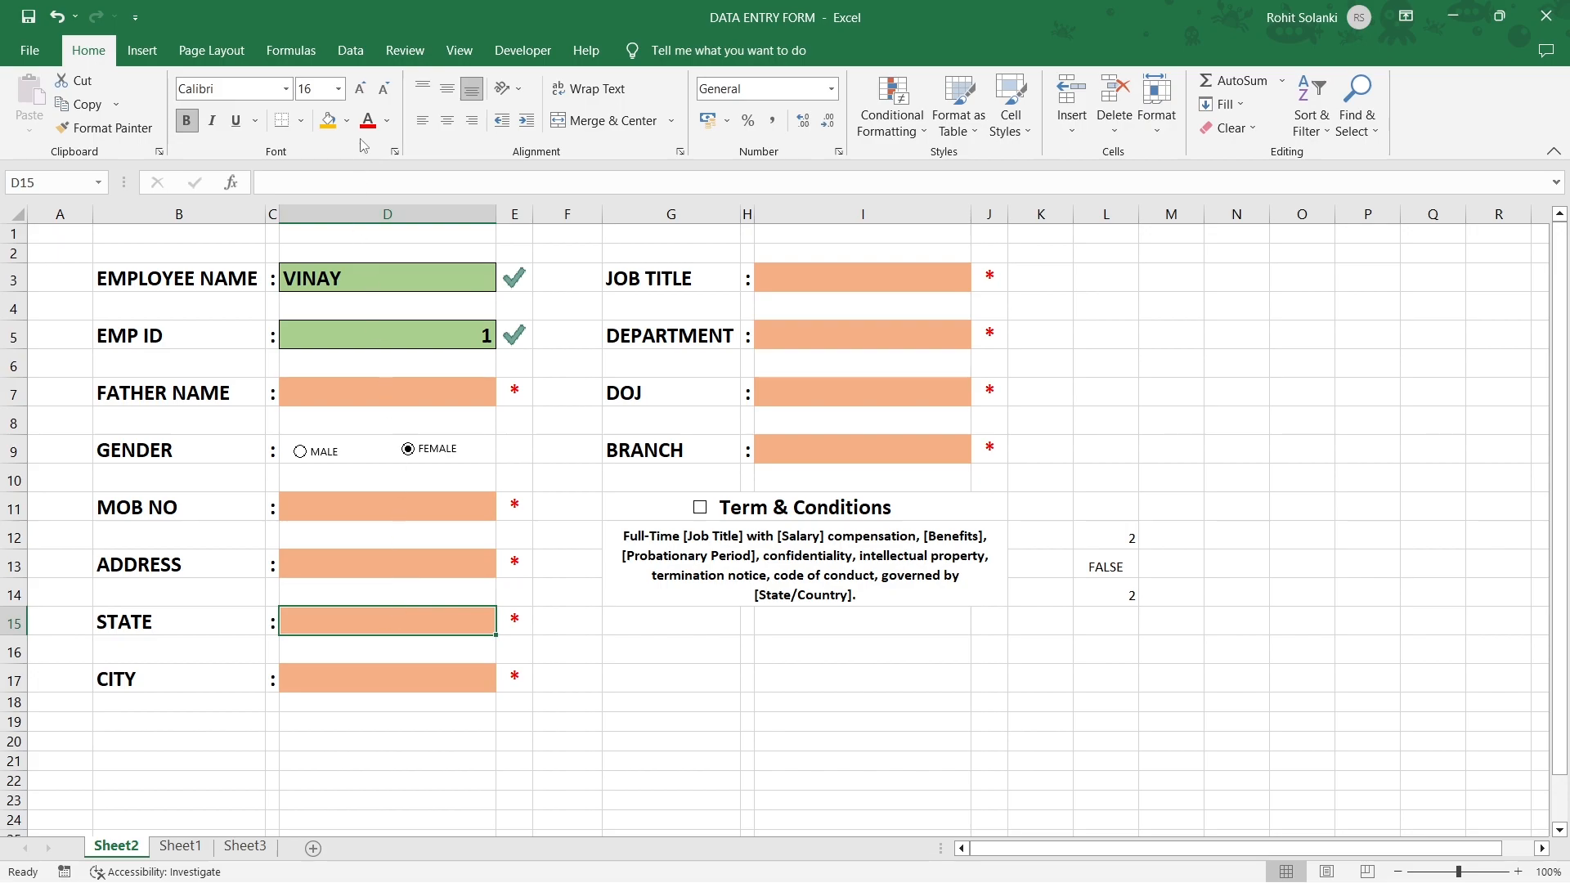
Give STATE cell D15 a List validation sourced from Sheet3 A2:A13.
left_click(335, 47)
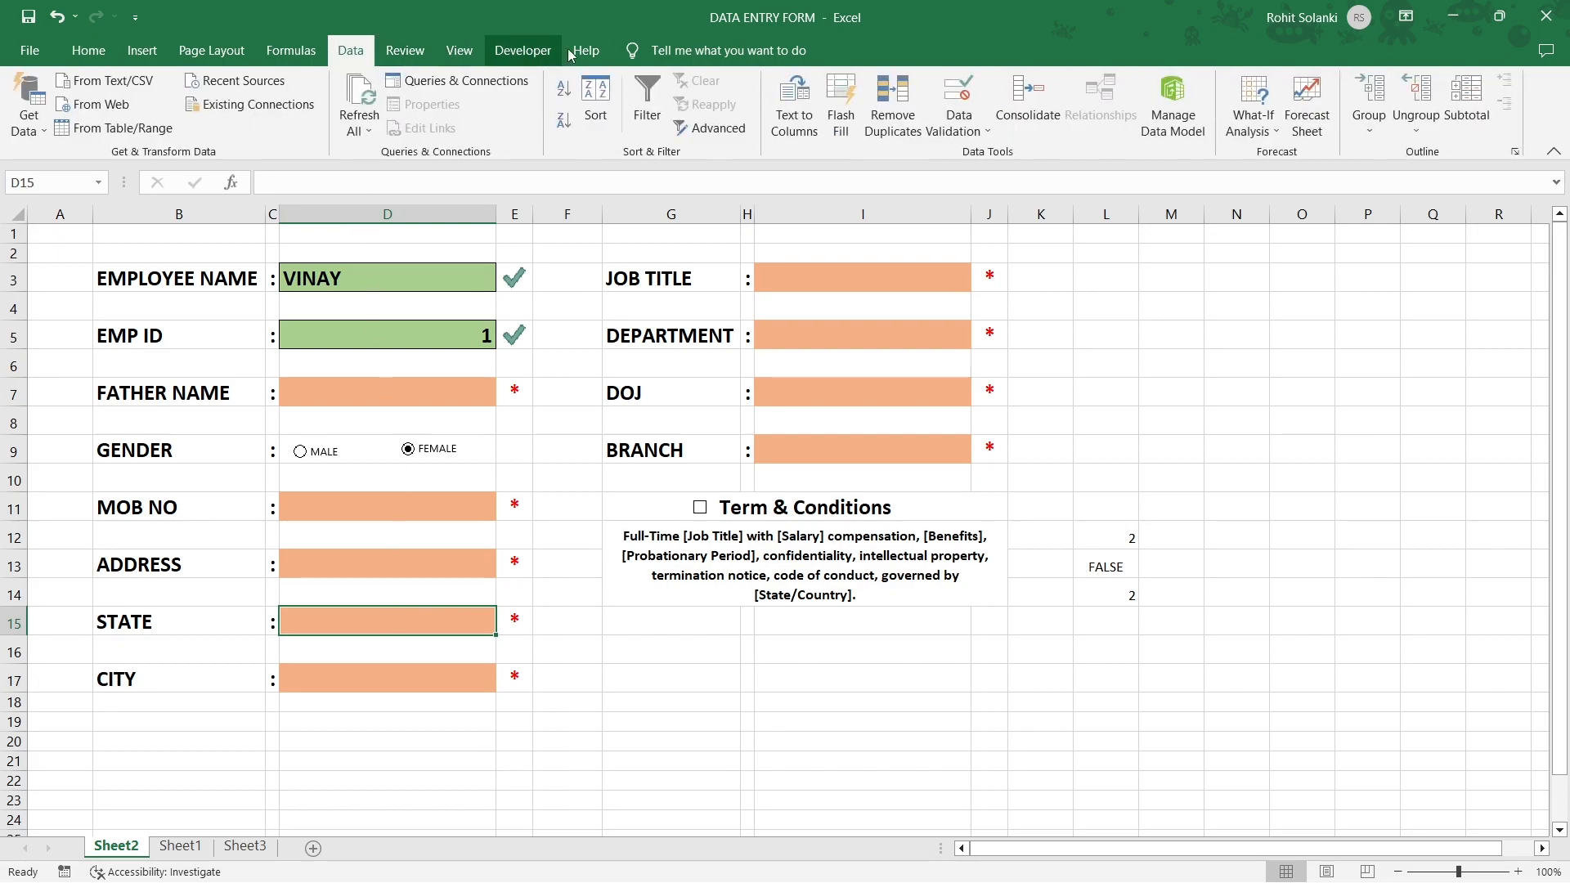
left_click(948, 102)
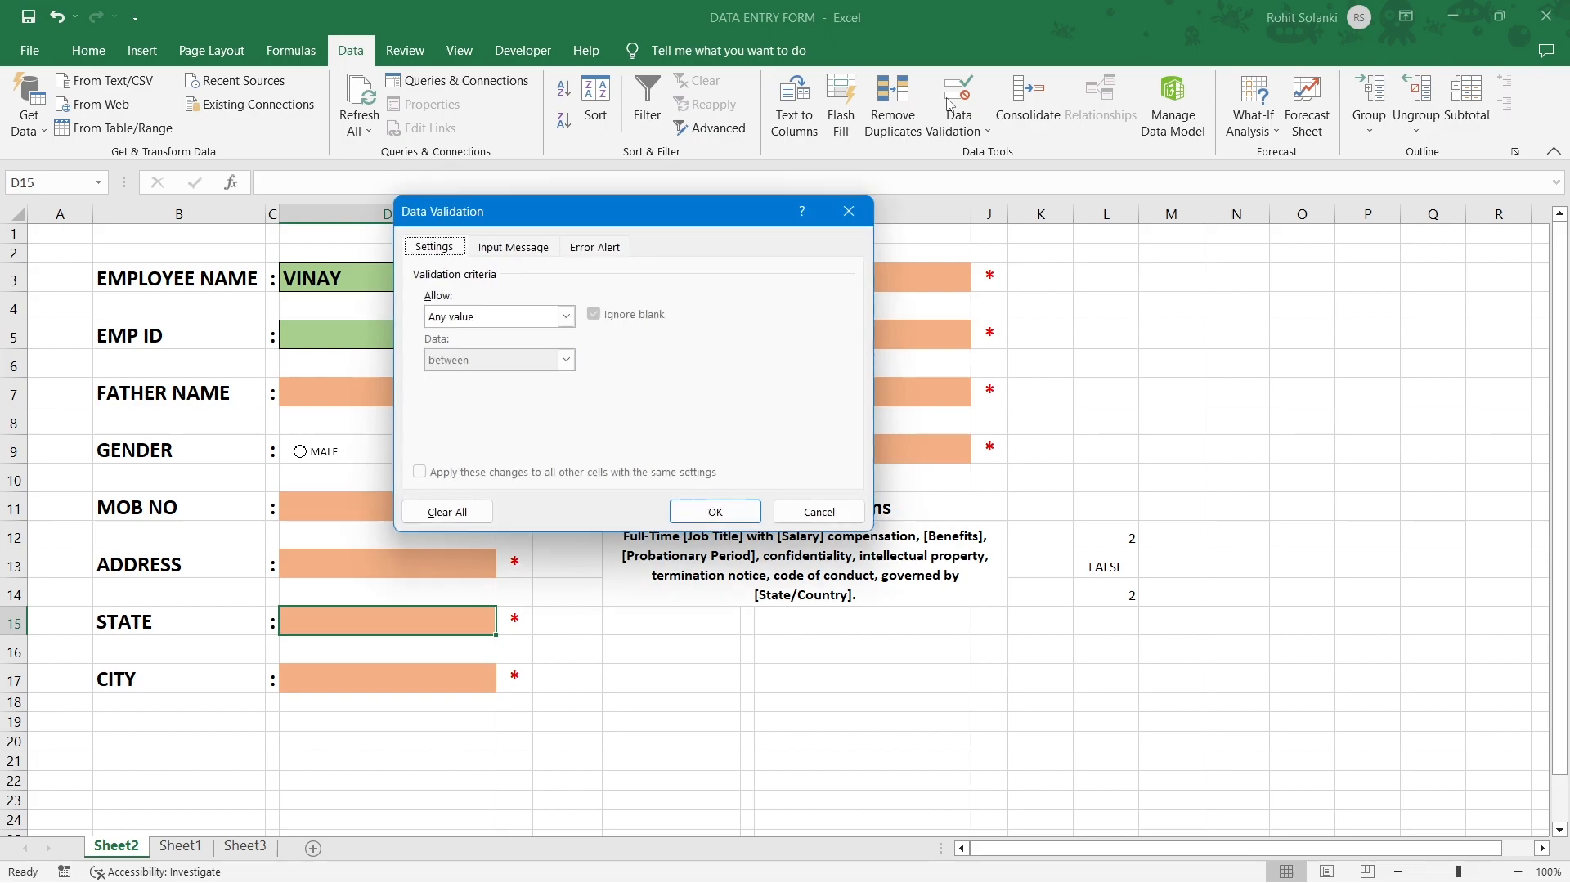
left_click(566, 318)
left_click(528, 378)
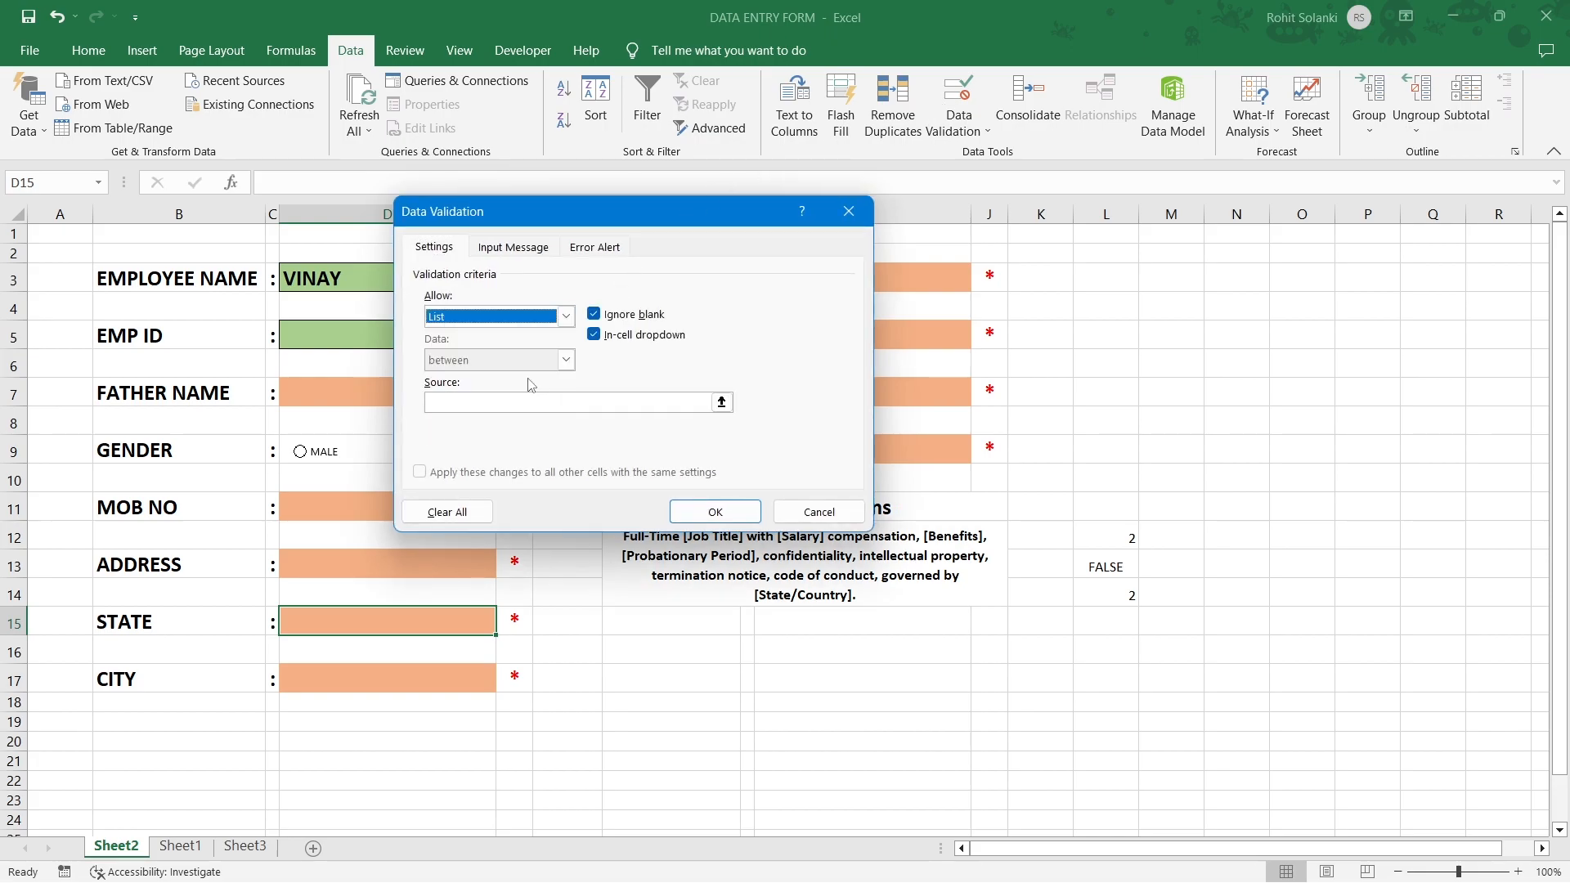
left_click(495, 400)
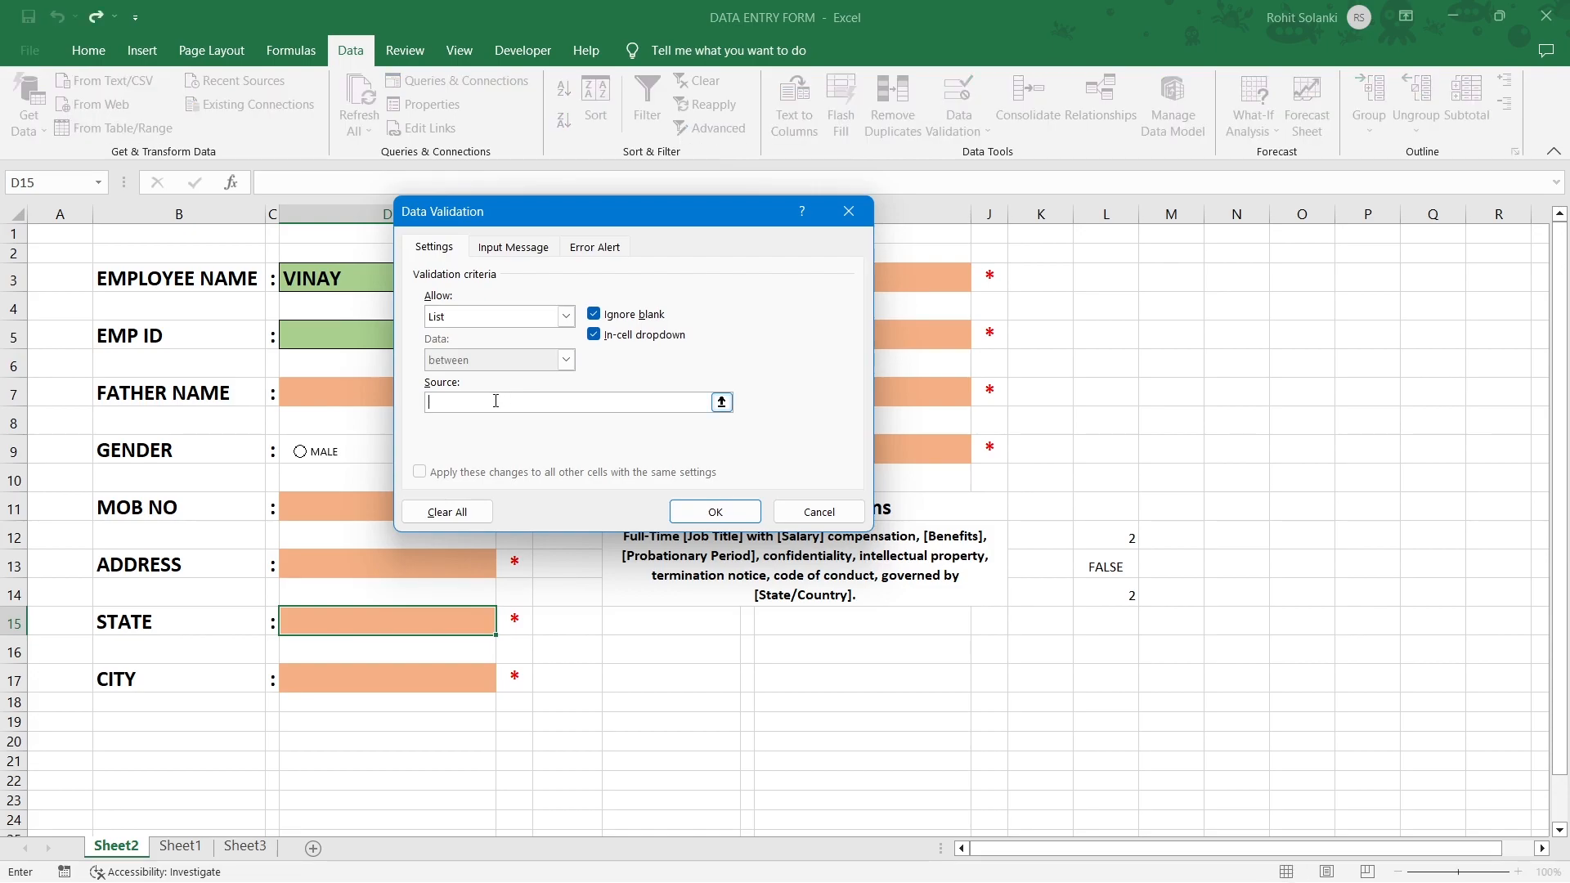
left_click(273, 850)
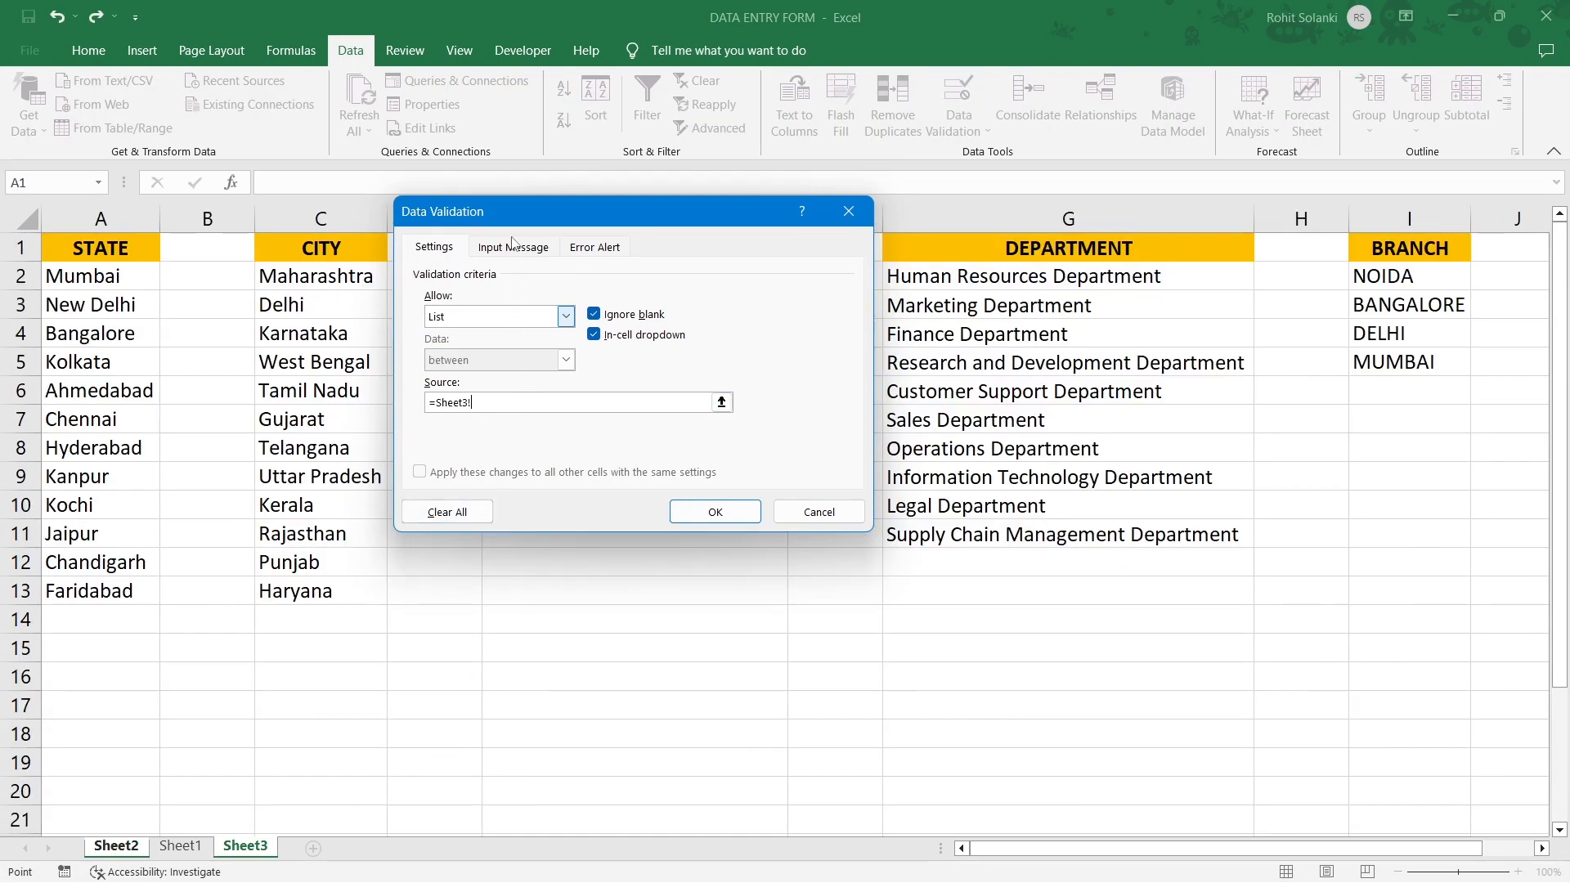
left_click_drag(505, 219, 536, 376)
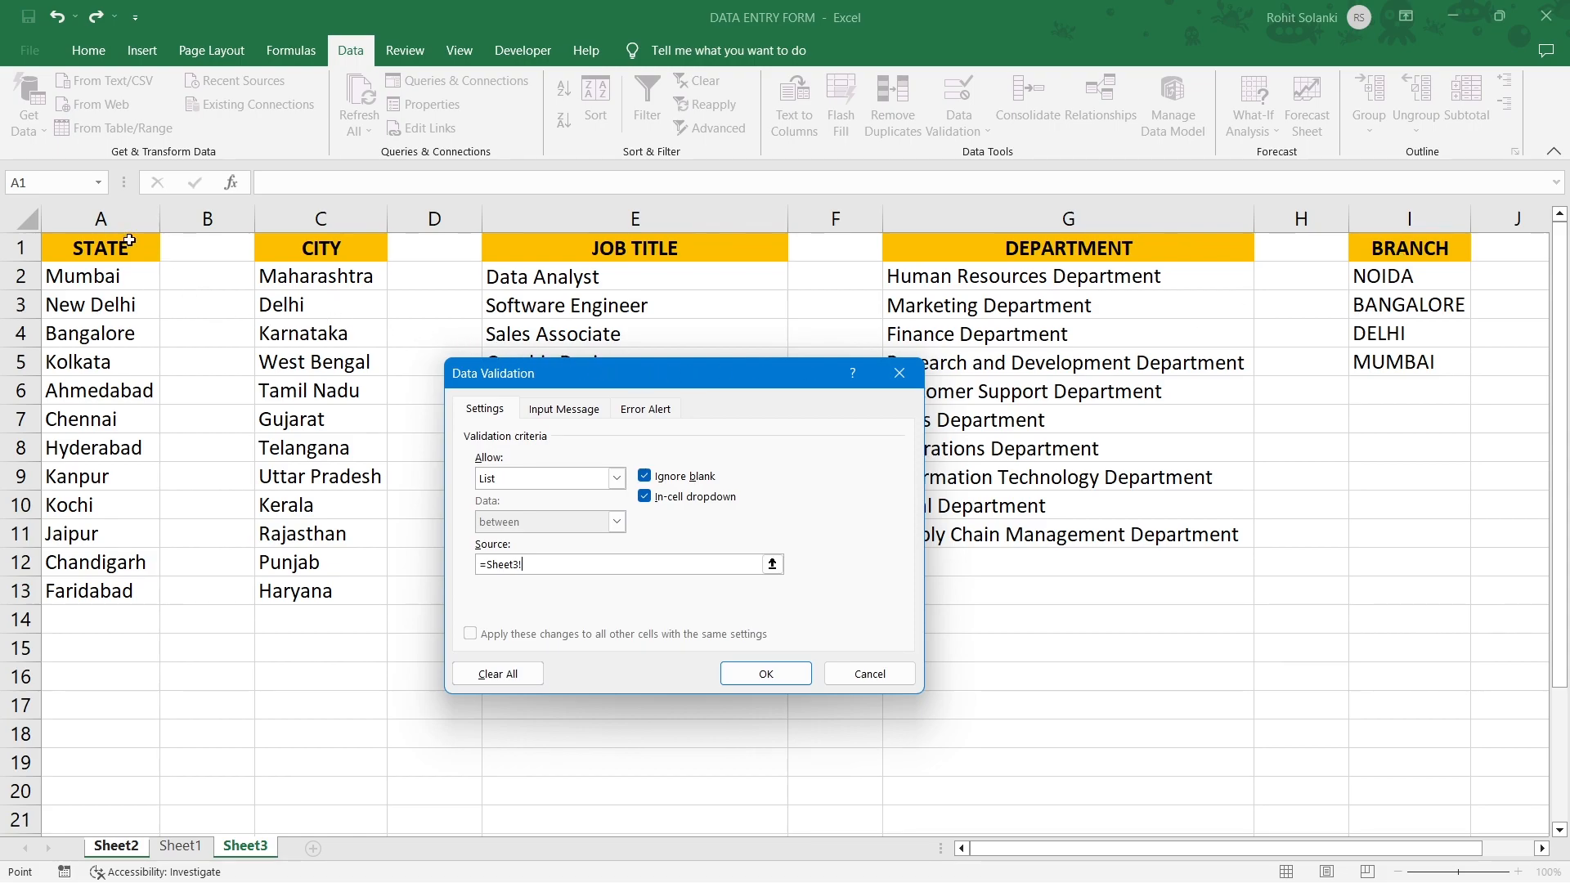
left_click_drag(115, 276, 99, 589)
left_click(764, 673)
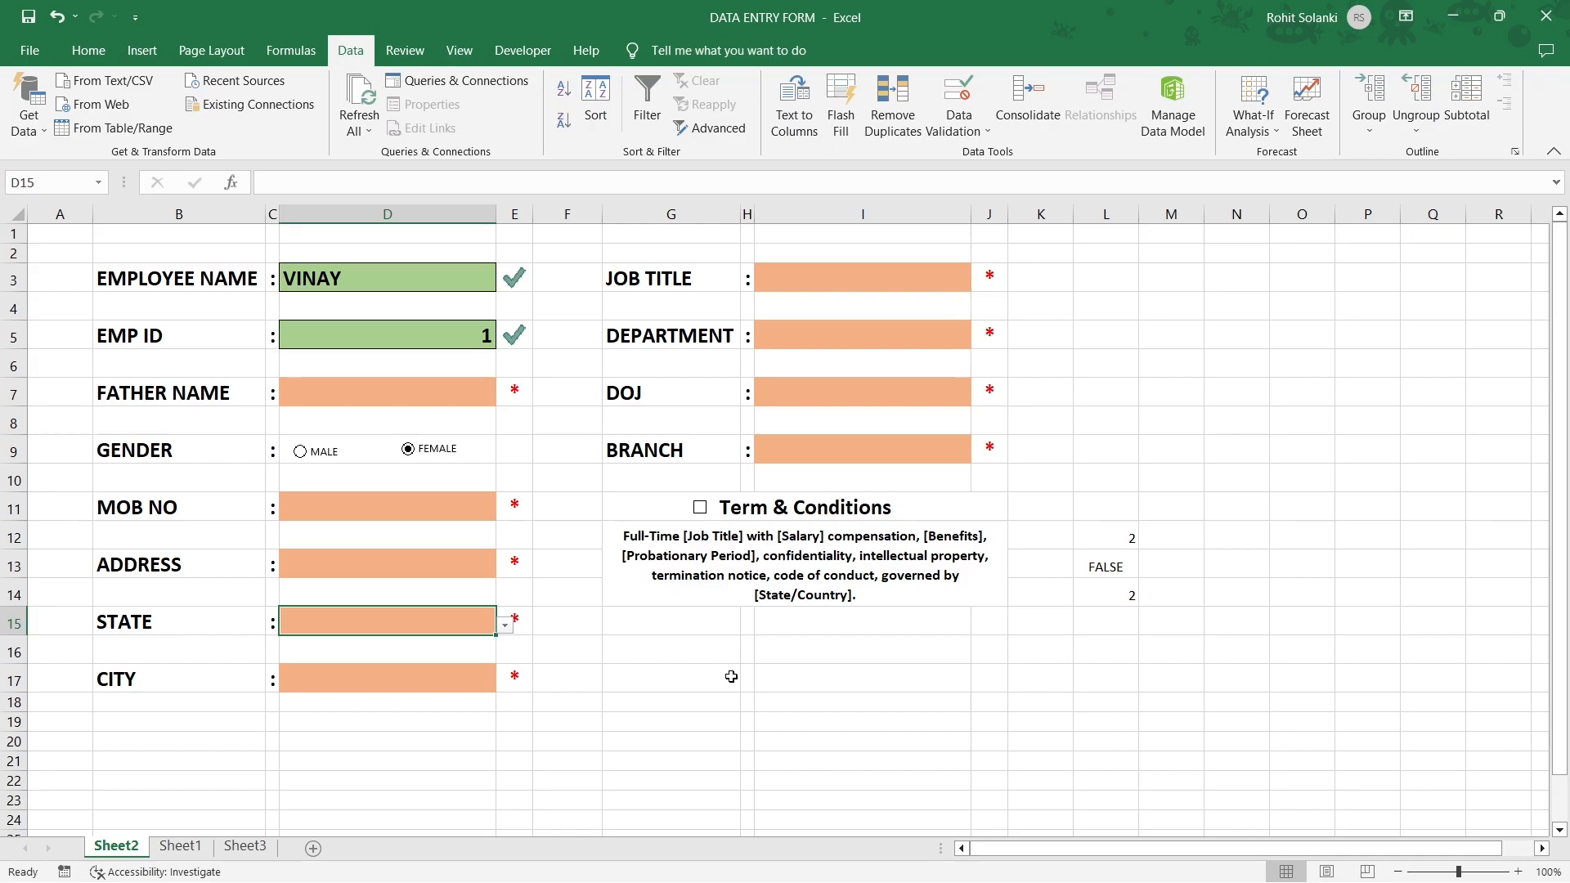
Check the options in the new STATE dropdown without choosing one.
left_click(505, 627)
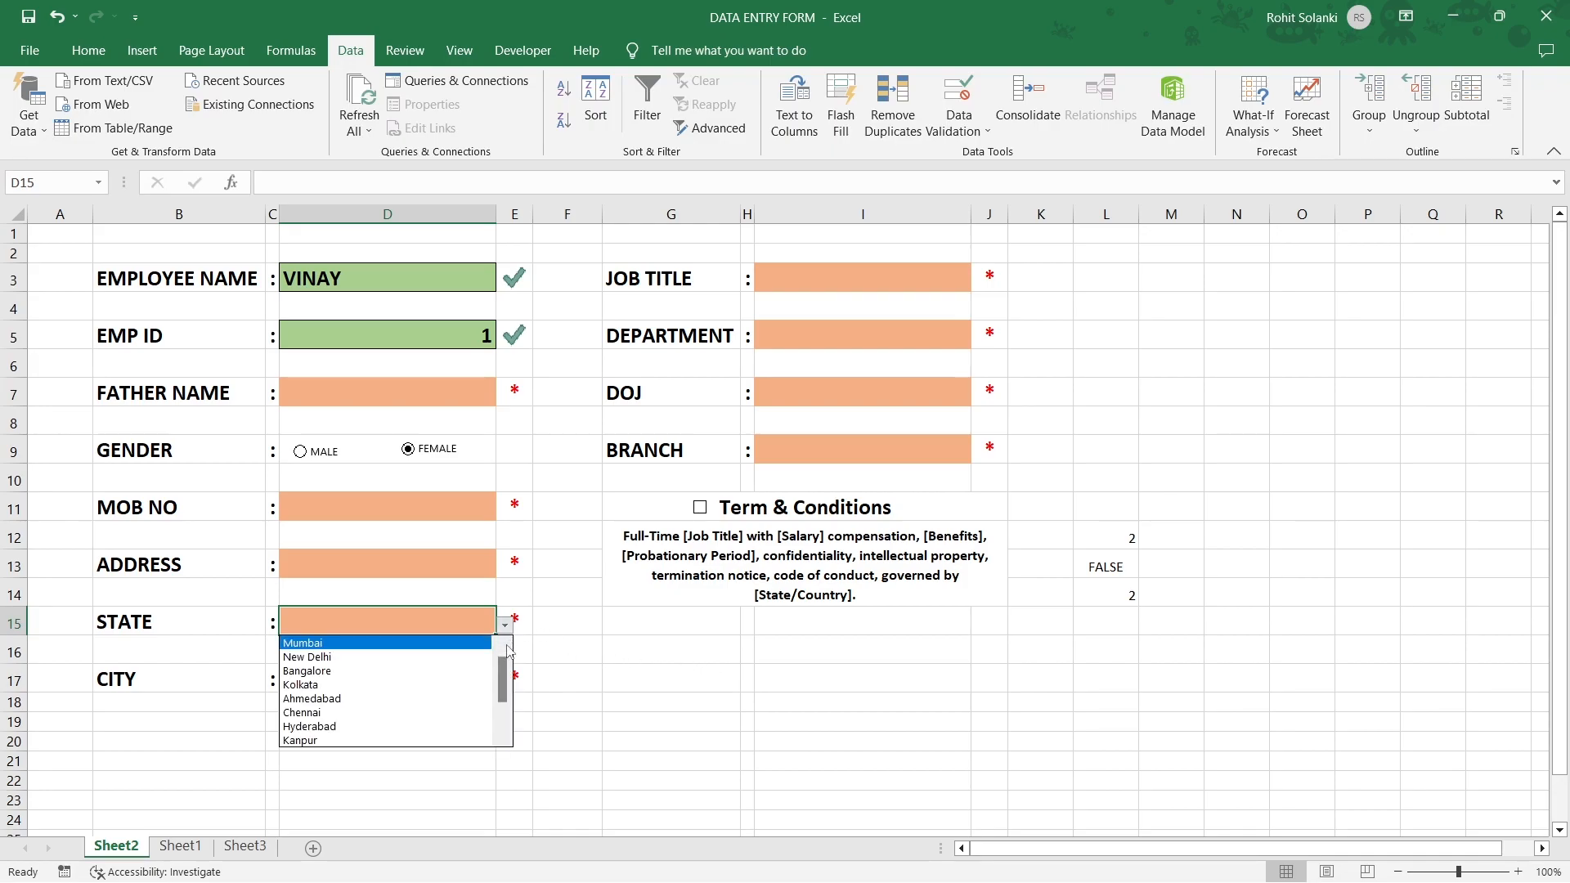
mouse_move(504, 687)
left_mouse_down()
mouse_move(503, 713)
mouse_move(504, 655)
left_mouse_up()
left_click(504, 626)
Give CITY cell D17 a List validation from Sheet3 C2:C13 and check its dropdown.
left_click(472, 680)
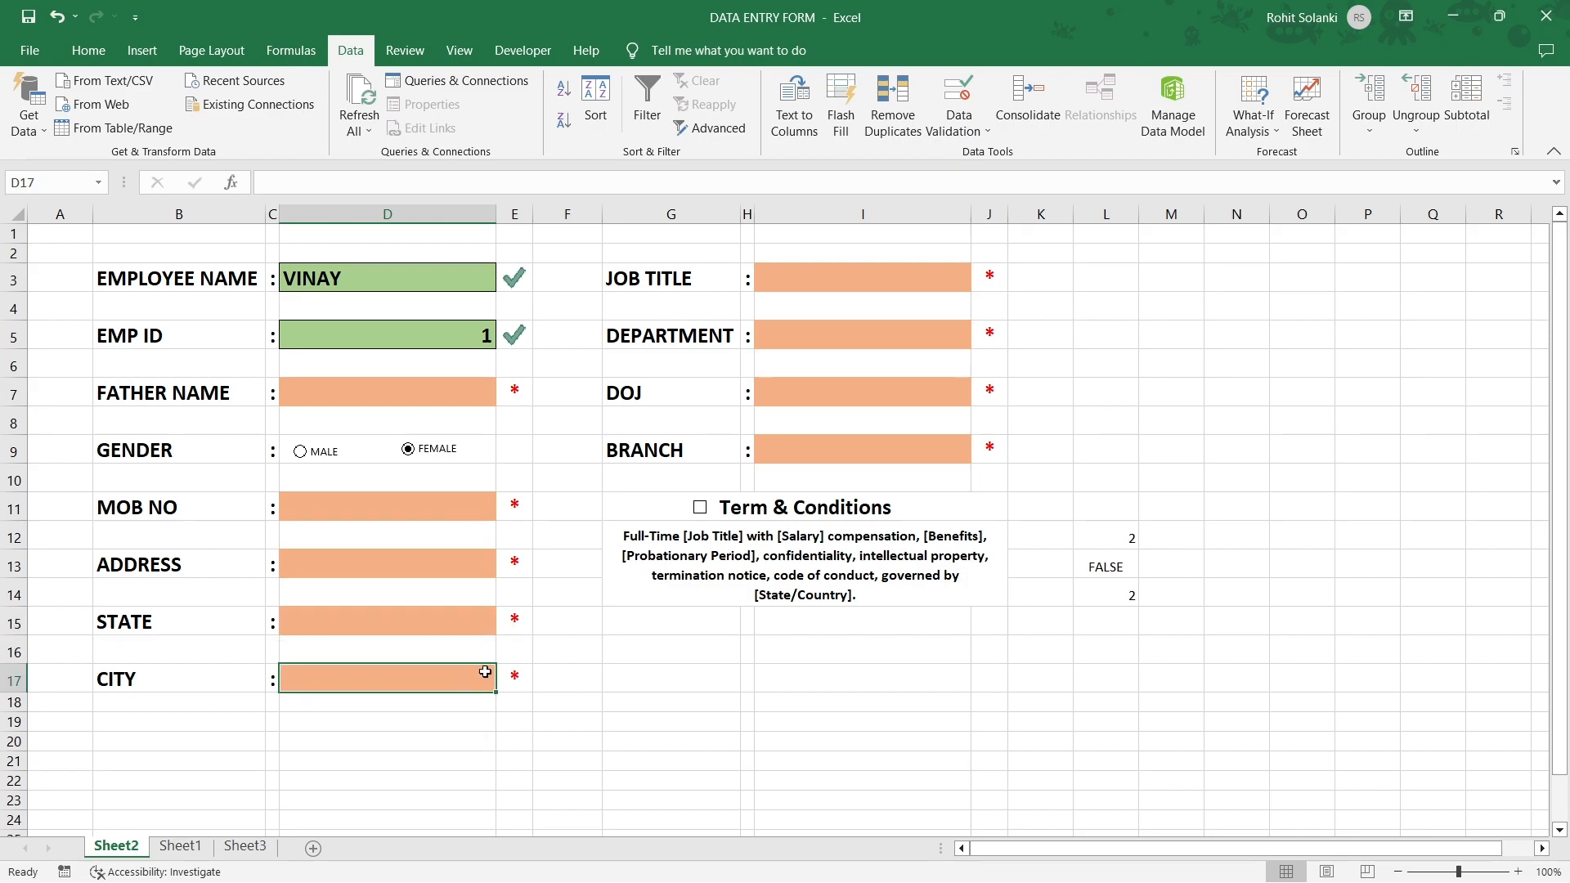
left_click(958, 91)
left_click(616, 478)
left_click(572, 539)
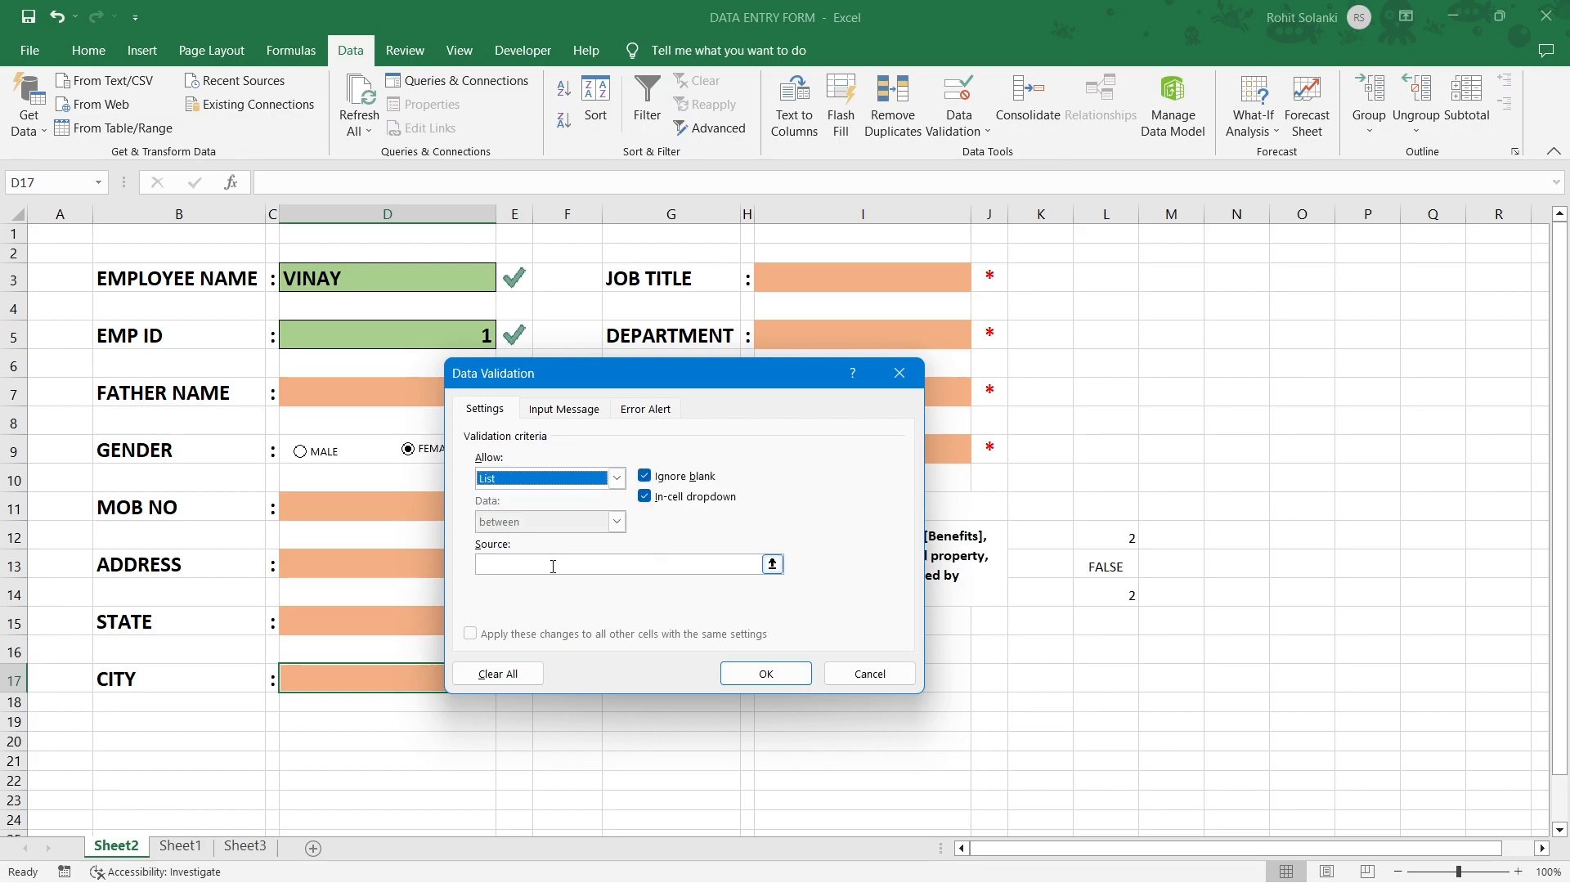
left_click(550, 564)
left_click(245, 846)
left_click(297, 279)
left_click_drag(297, 279, 296, 590)
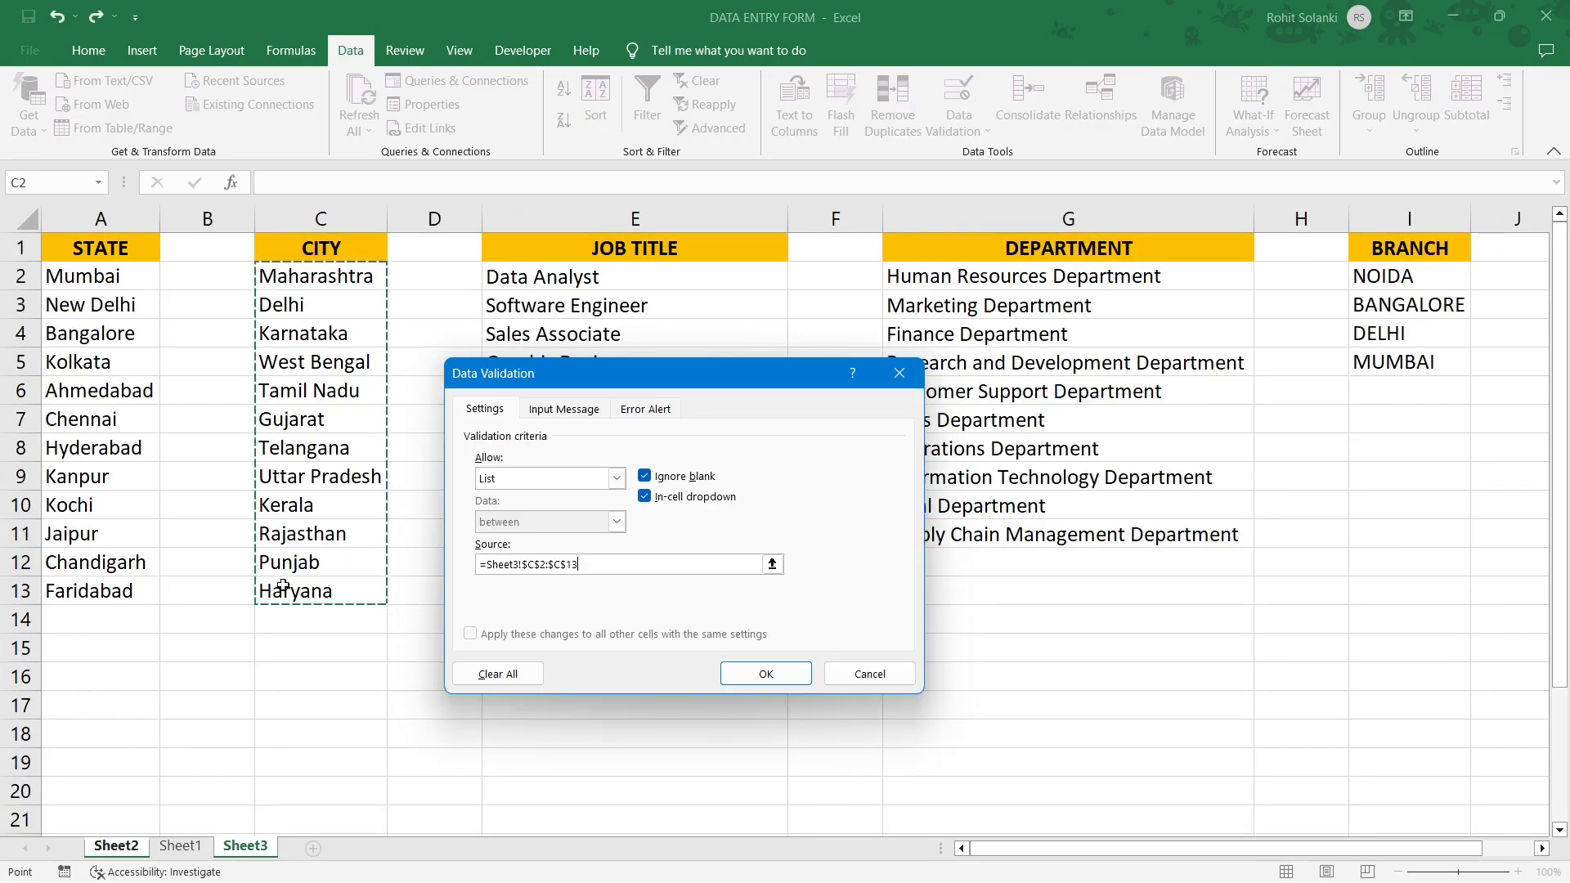
left_click(766, 673)
left_click(505, 683)
scroll(501, 736, "down", 3)
key("Escape")
Give JOB TITLE cell I3 a List validation from Sheet3 E2:E9.
left_click(814, 279)
left_click(959, 98)
left_click(550, 478)
left_click(572, 539)
left_click(245, 845)
left_click_drag(572, 278, 781, 479)
left_click(733, 668)
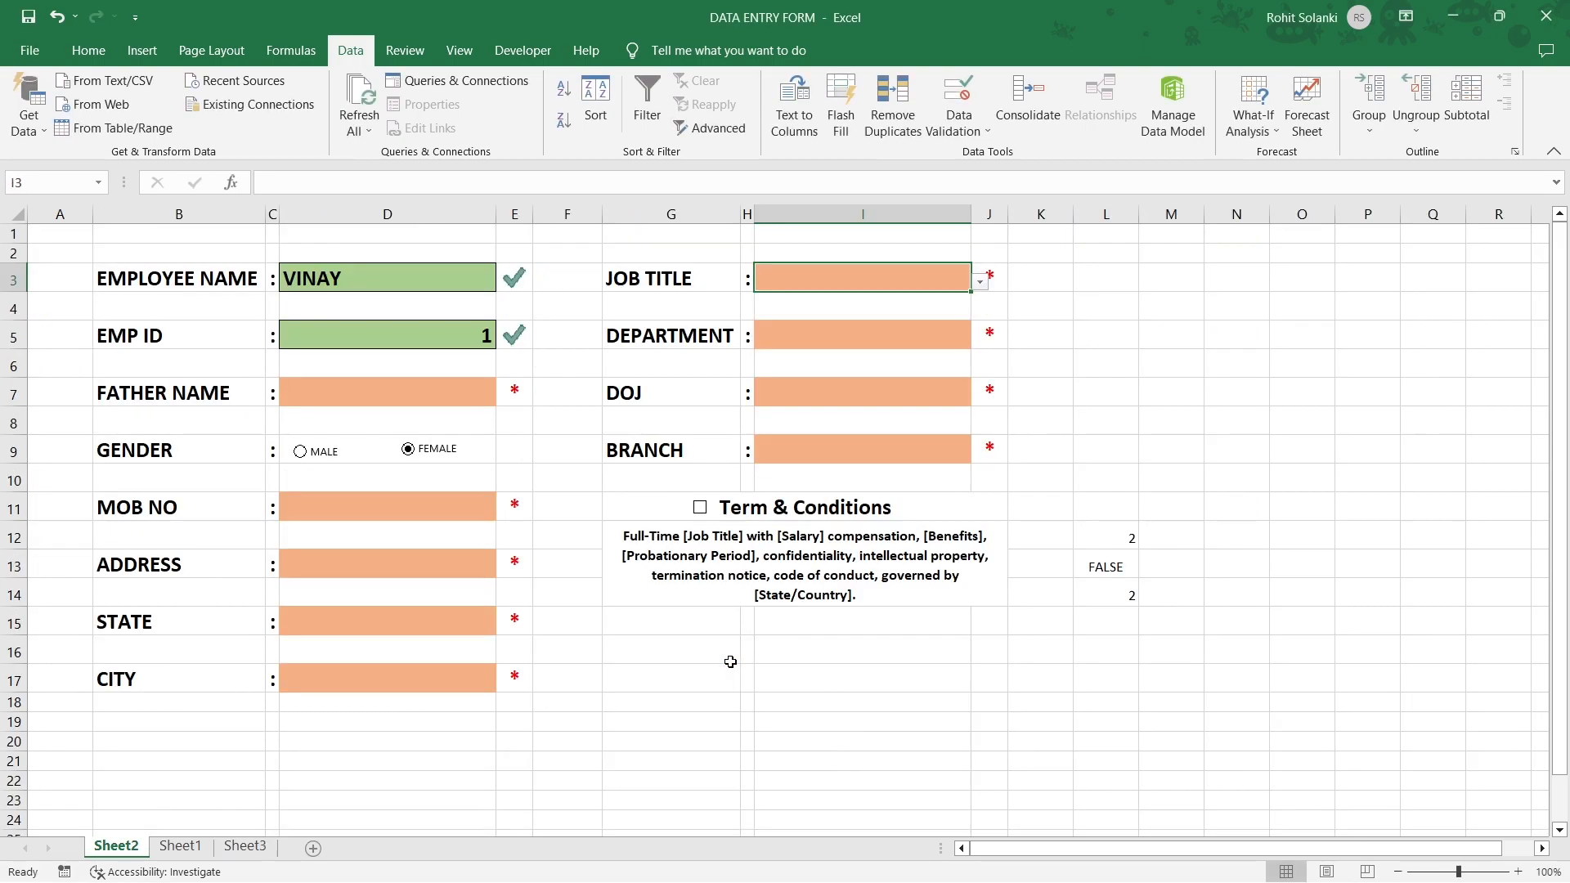
Give DEPARTMENT cell I5 a List validation from Sheet3 G2:G11.
left_click(818, 336)
left_click(959, 98)
left_click(586, 478)
left_click(572, 537)
left_click(572, 564)
left_click(245, 845)
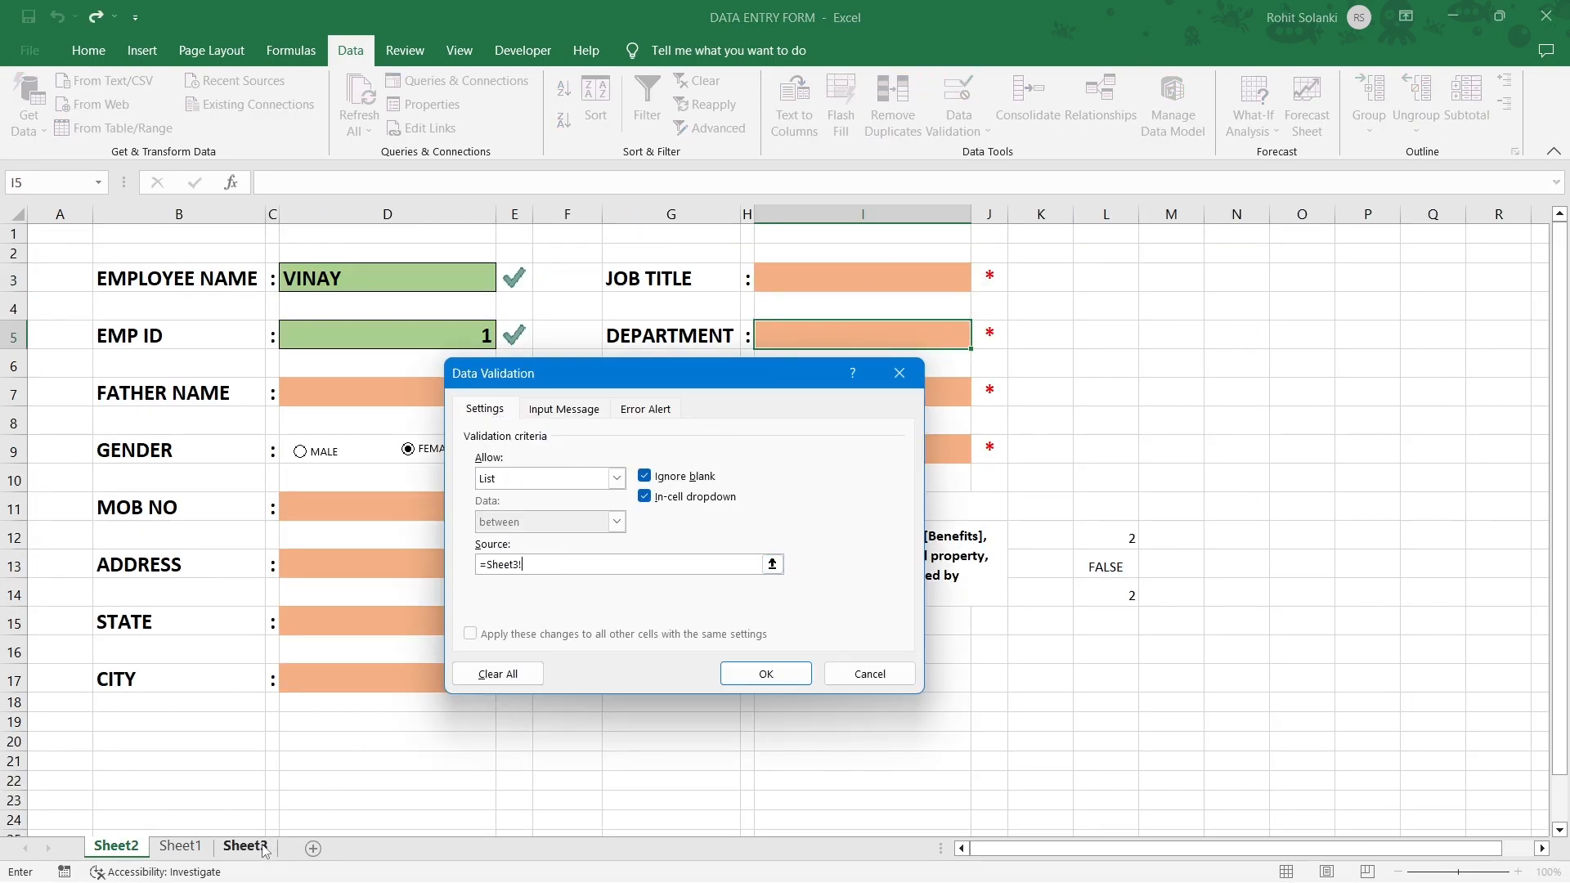
left_click_drag(957, 278, 940, 534)
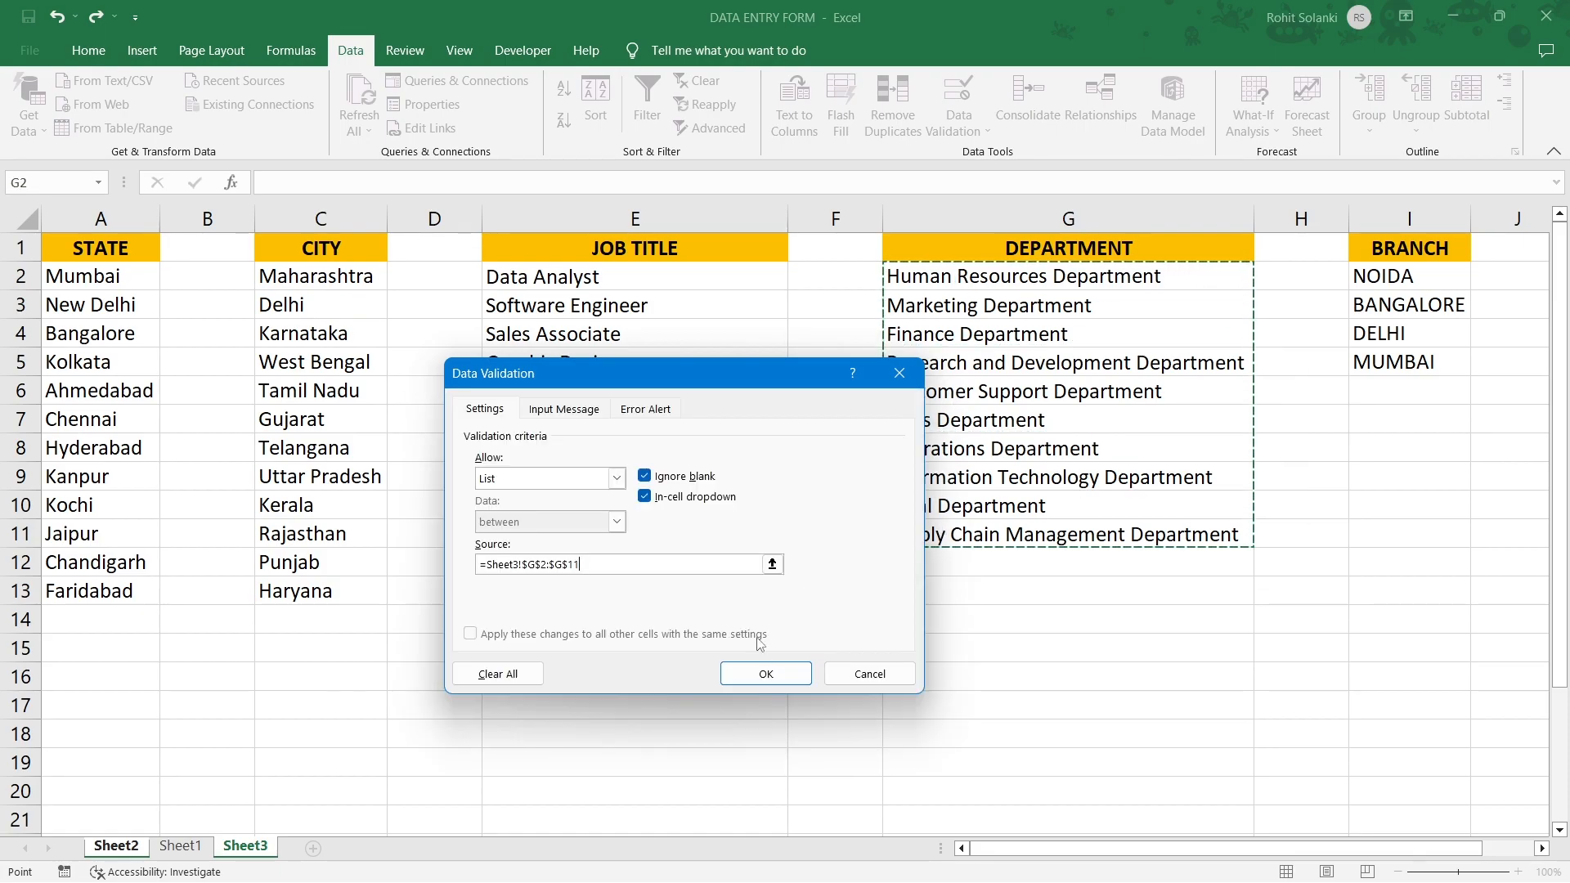
left_click(766, 673)
Give BRANCH cell I9 a List validation from Sheet3 I2:I5.
left_click(799, 453)
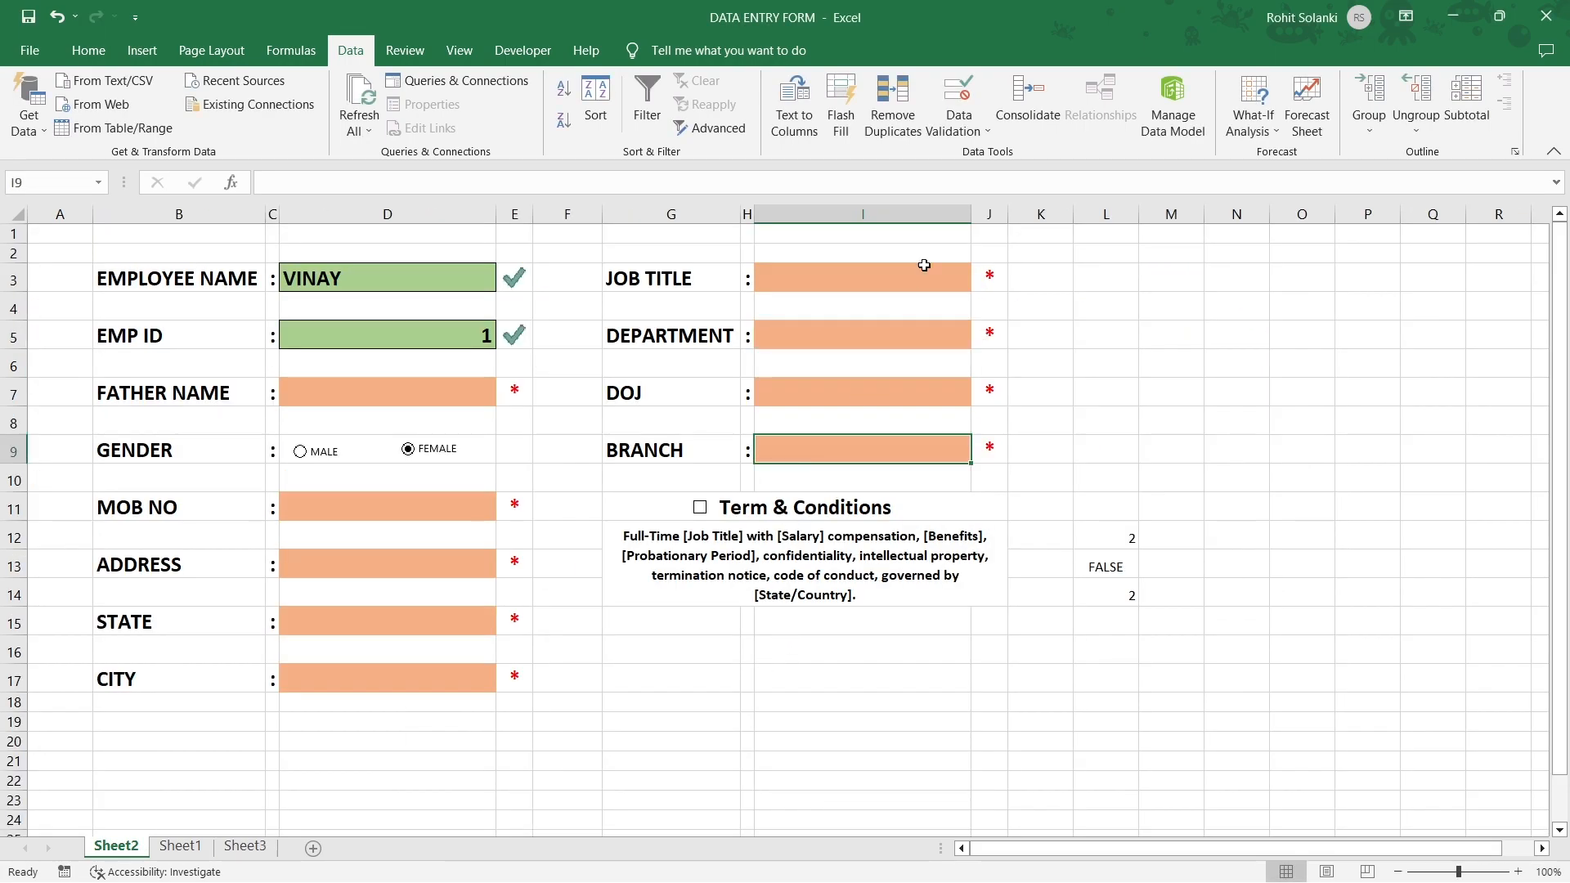
left_click(958, 96)
left_click(615, 477)
left_click(587, 538)
left_click(578, 564)
left_click(244, 845)
left_click_drag(1363, 283, 1364, 358)
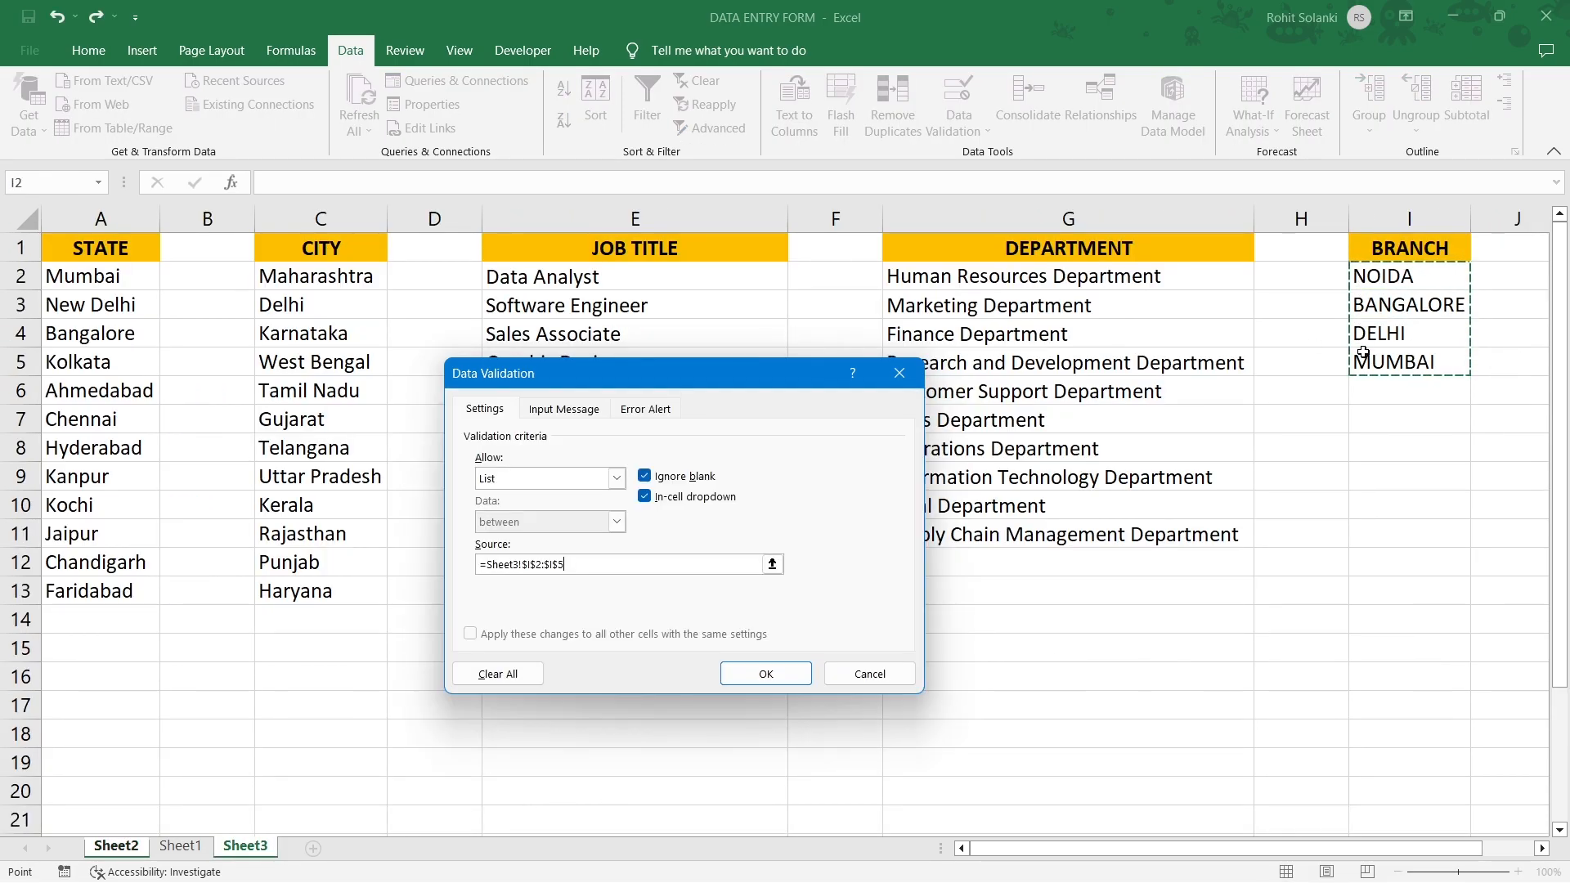
left_click(803, 663)
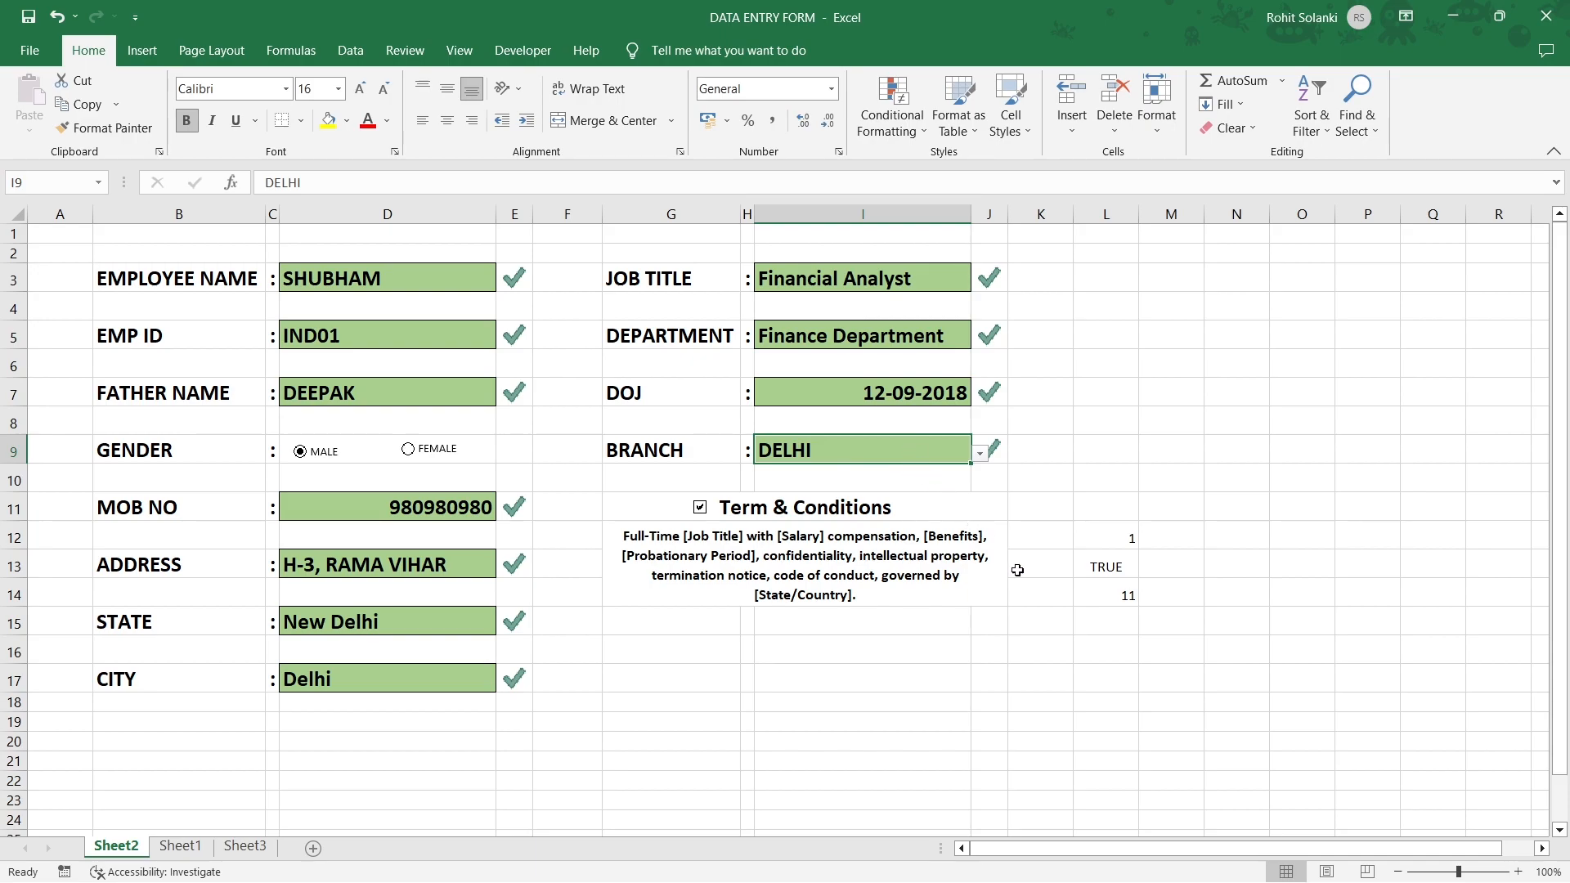
In L15, start the validation formula =AND(L13=TRUE,L14= using the checkbox result and field count.
left_click(1089, 629)
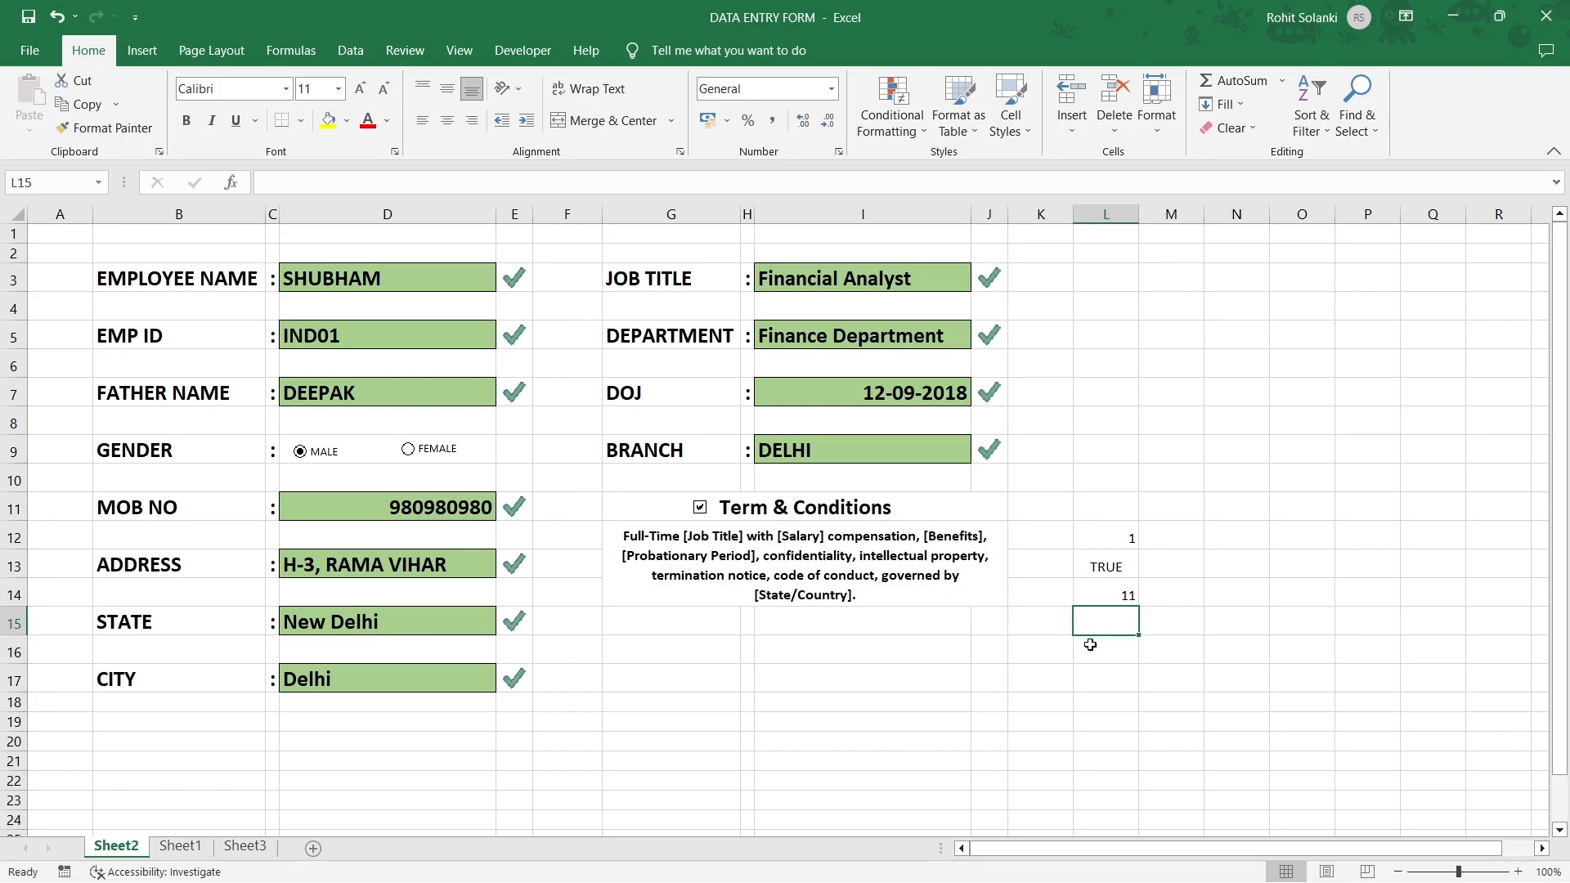
type("=AND")
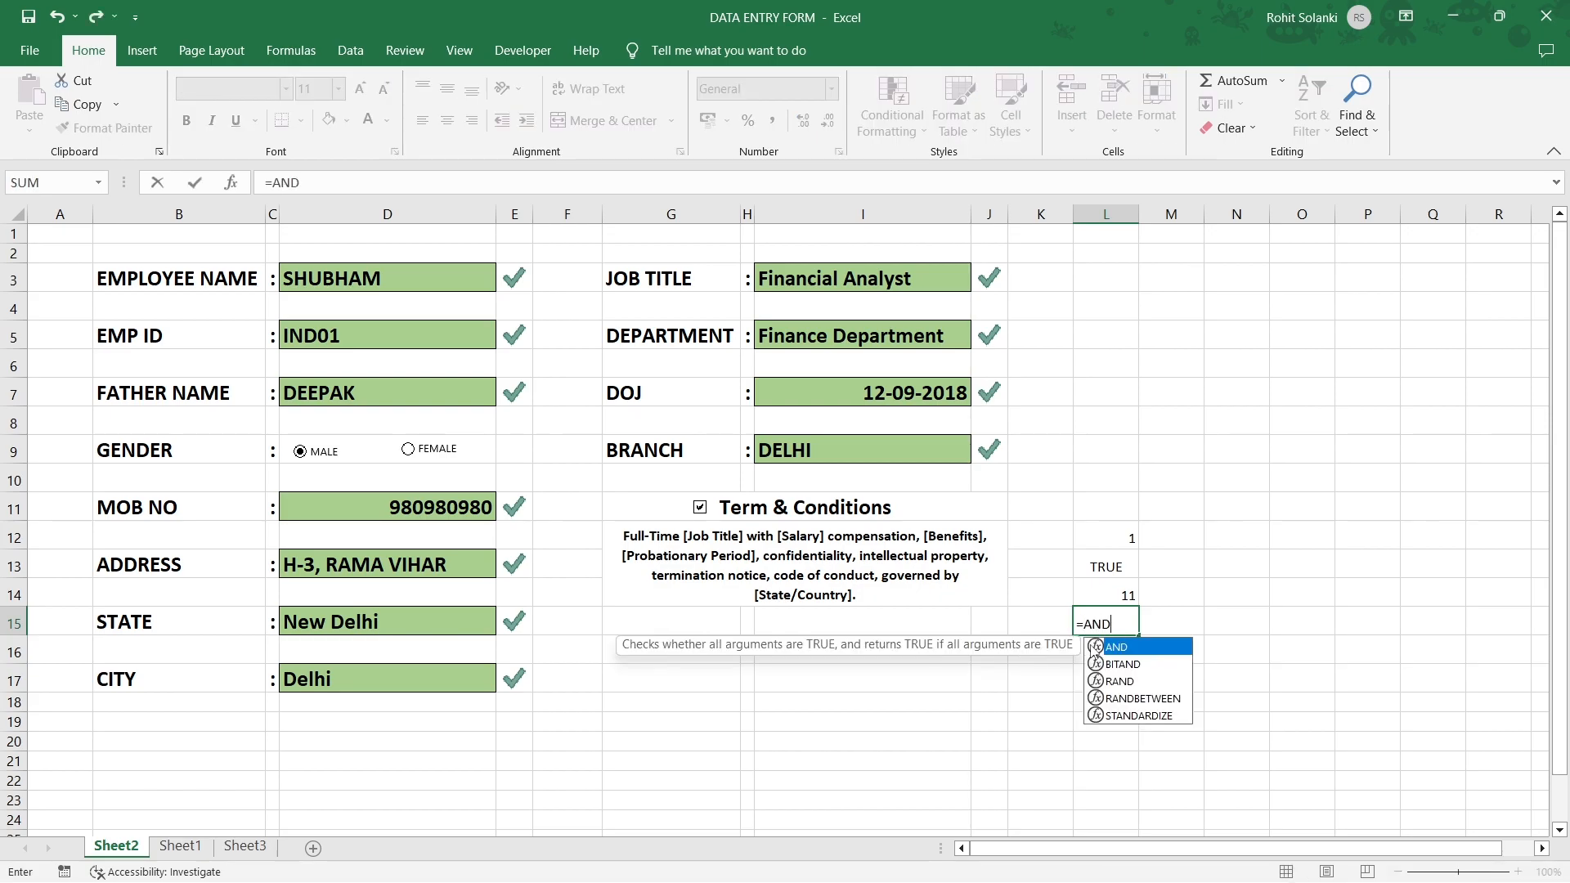
type("(")
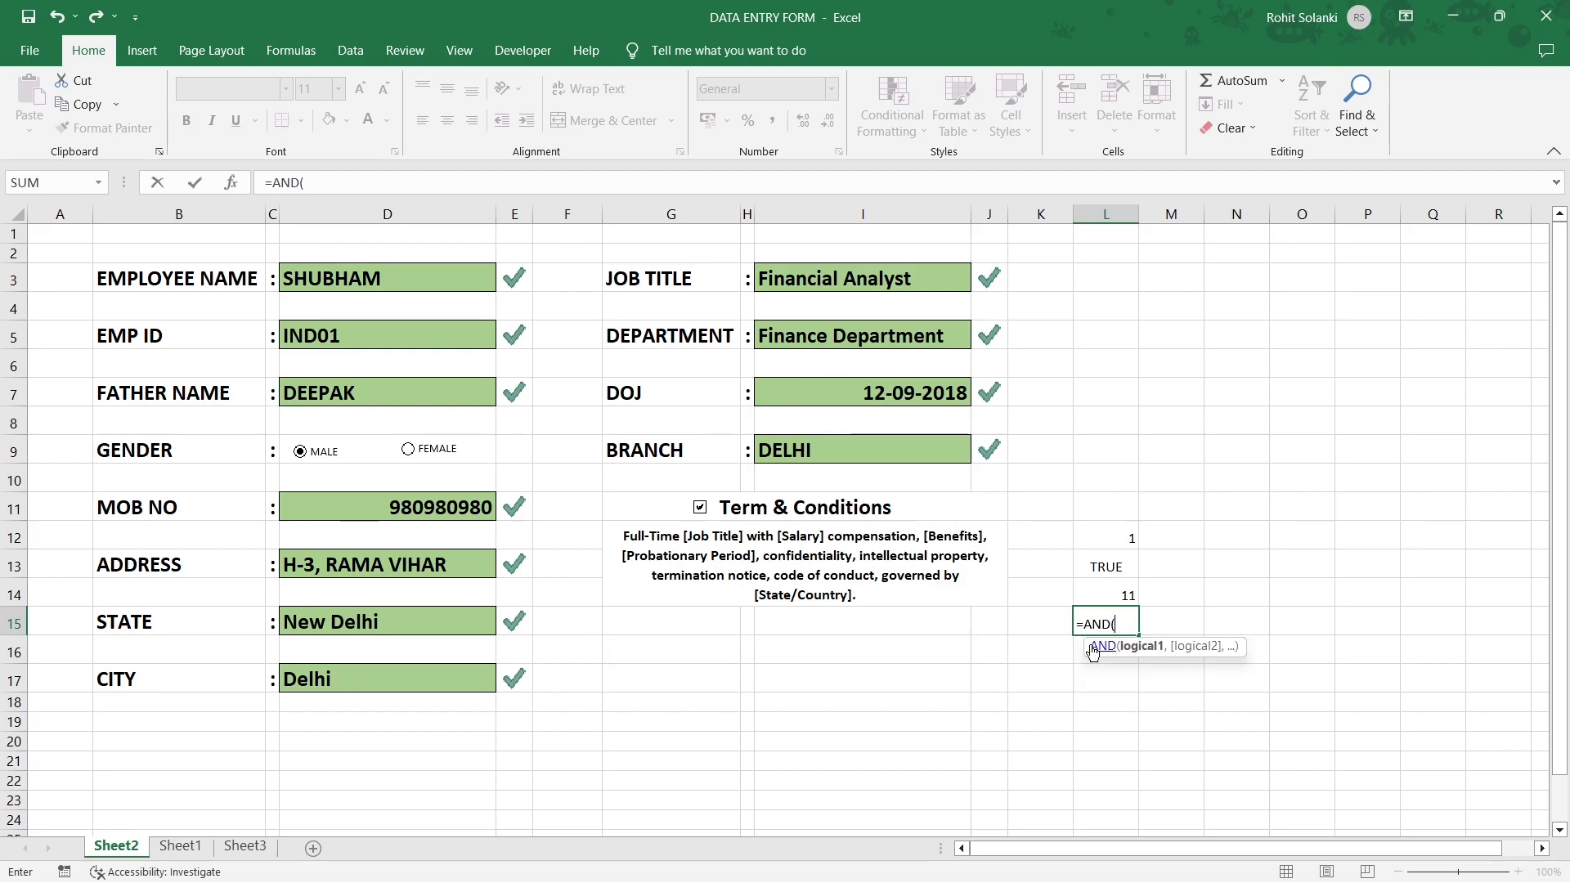
left_click(1099, 572)
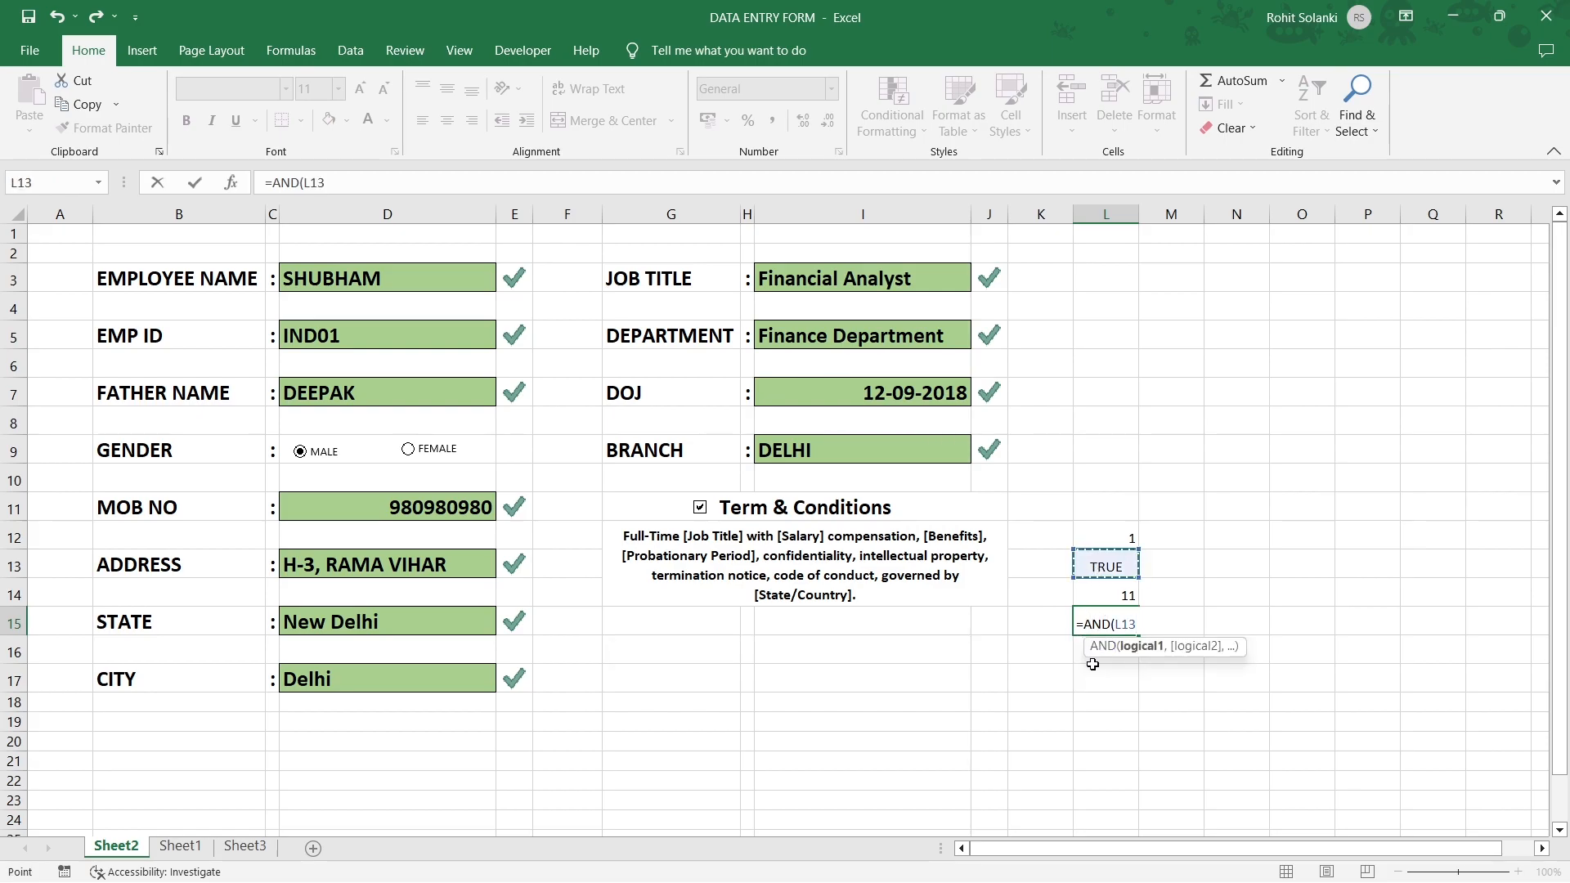
type("=TRUE")
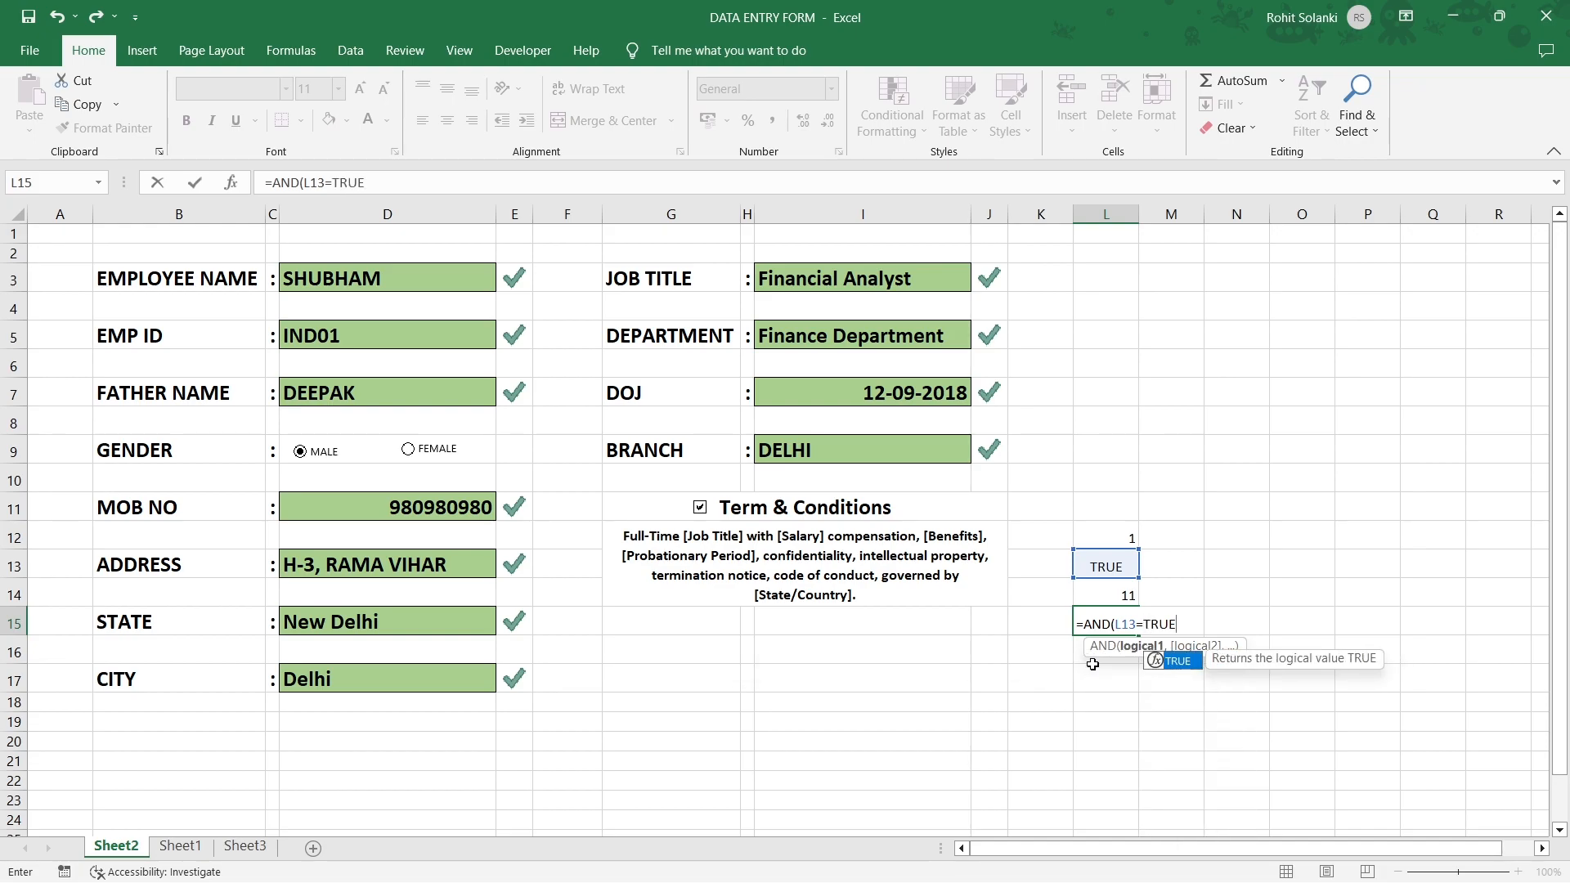
type(",")
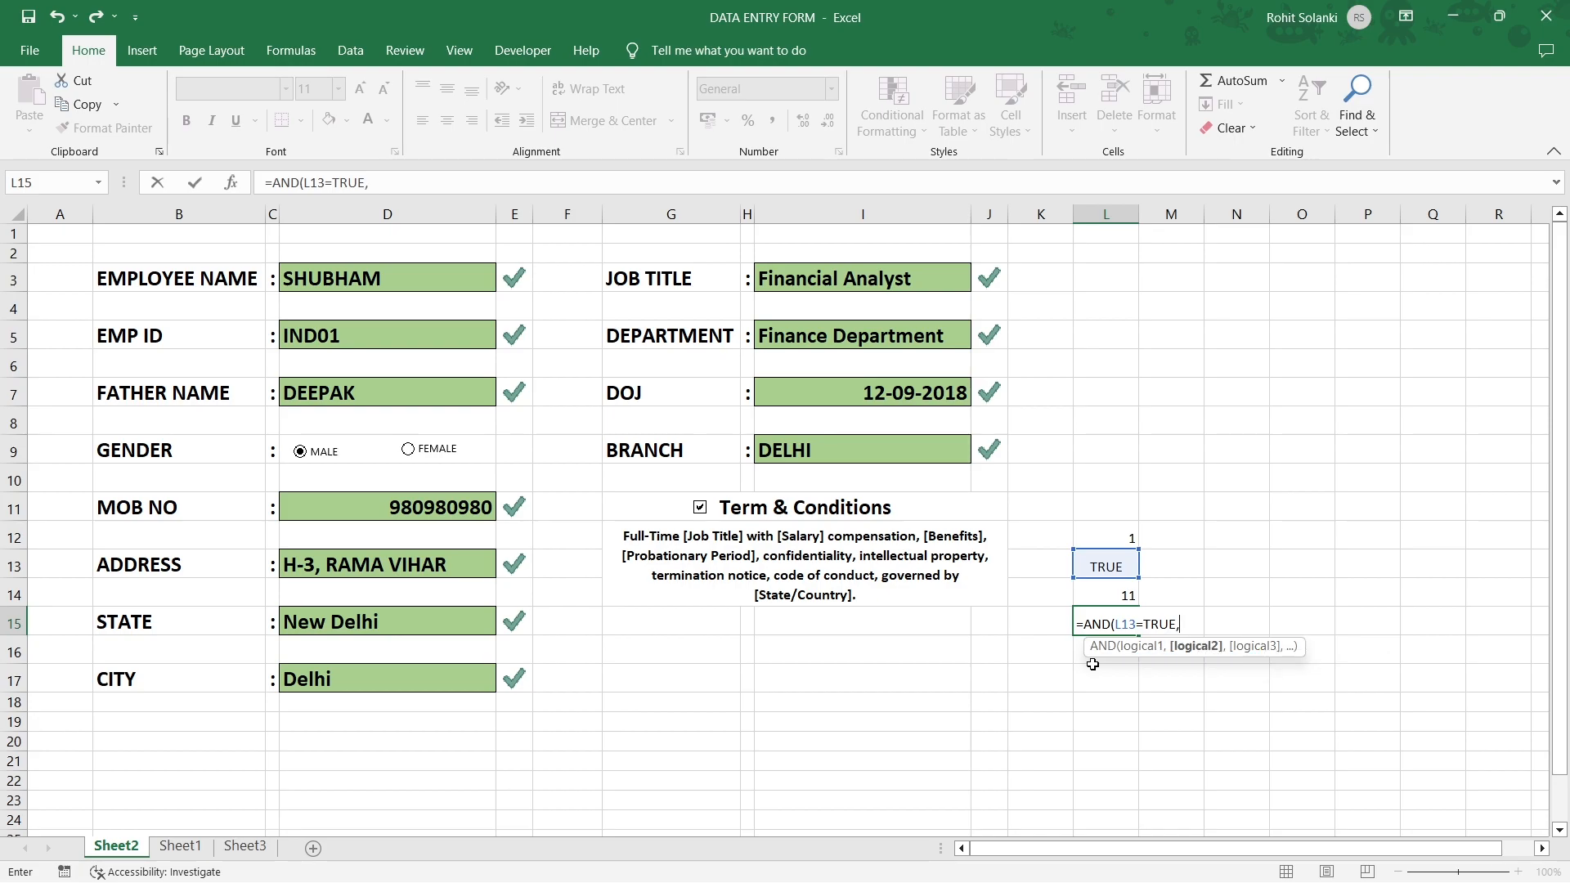
left_click(1082, 594)
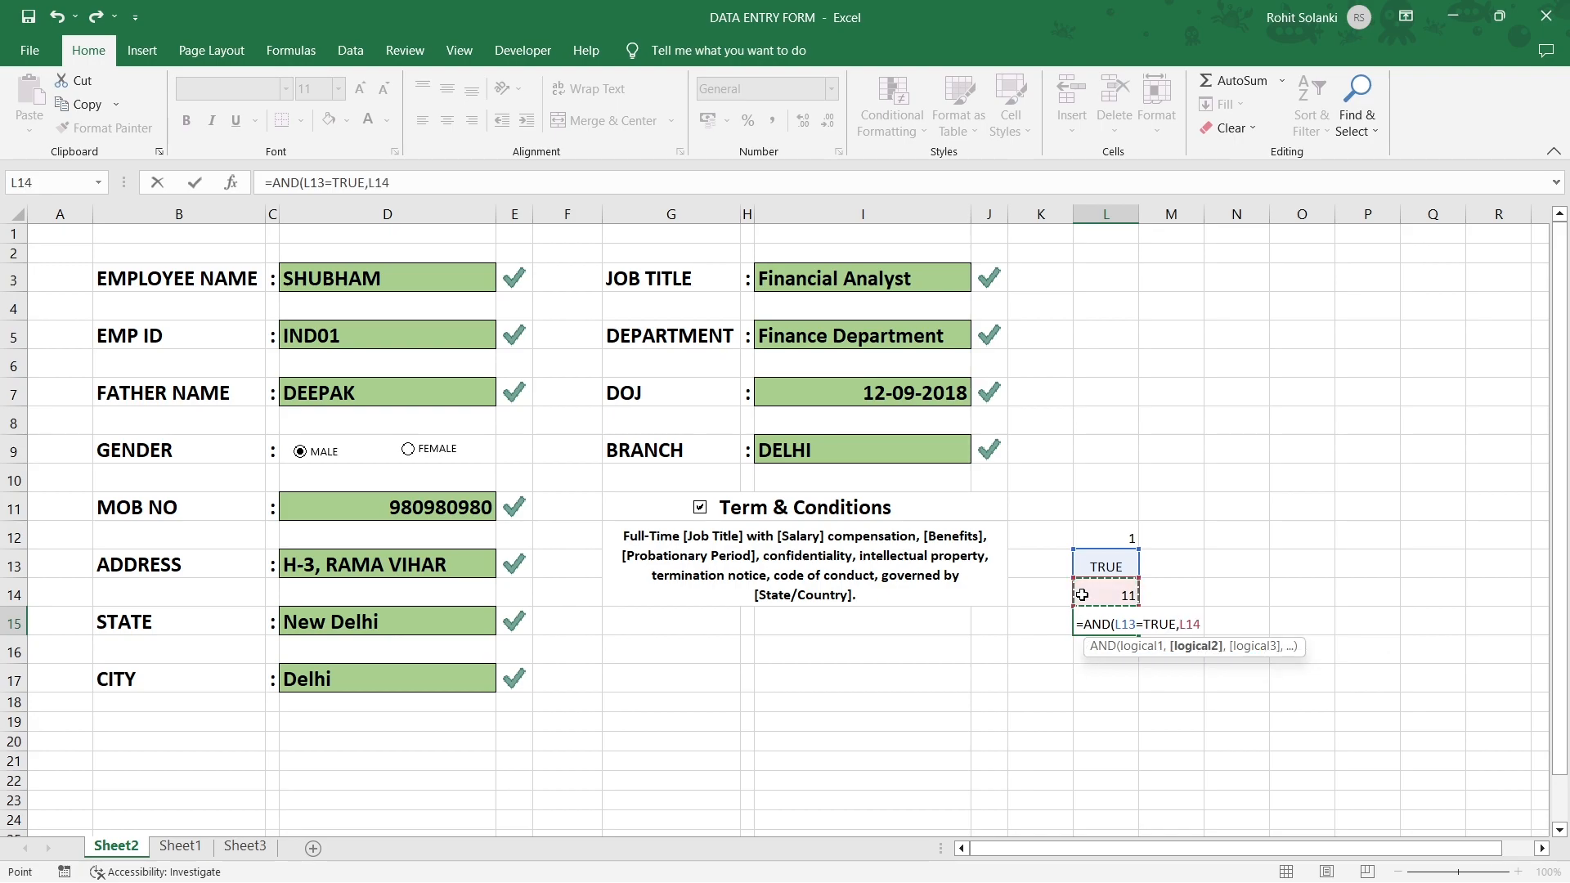
type("=11")
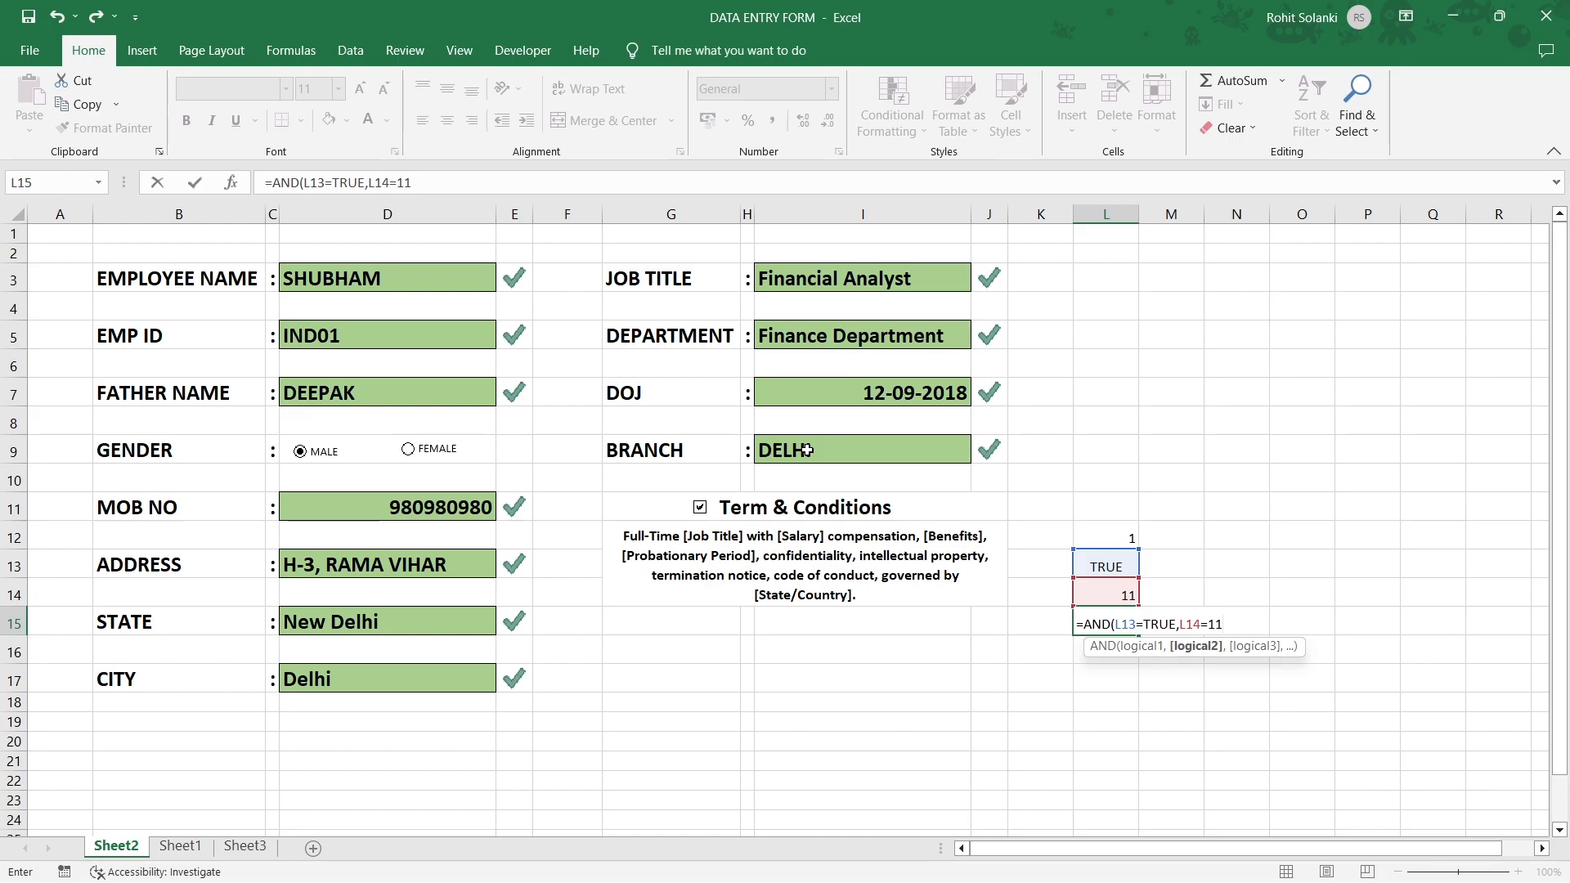
Complete L15's formula as =AND(L13=TRUE,L14=11) and commit it.
type(")")
key("Return")
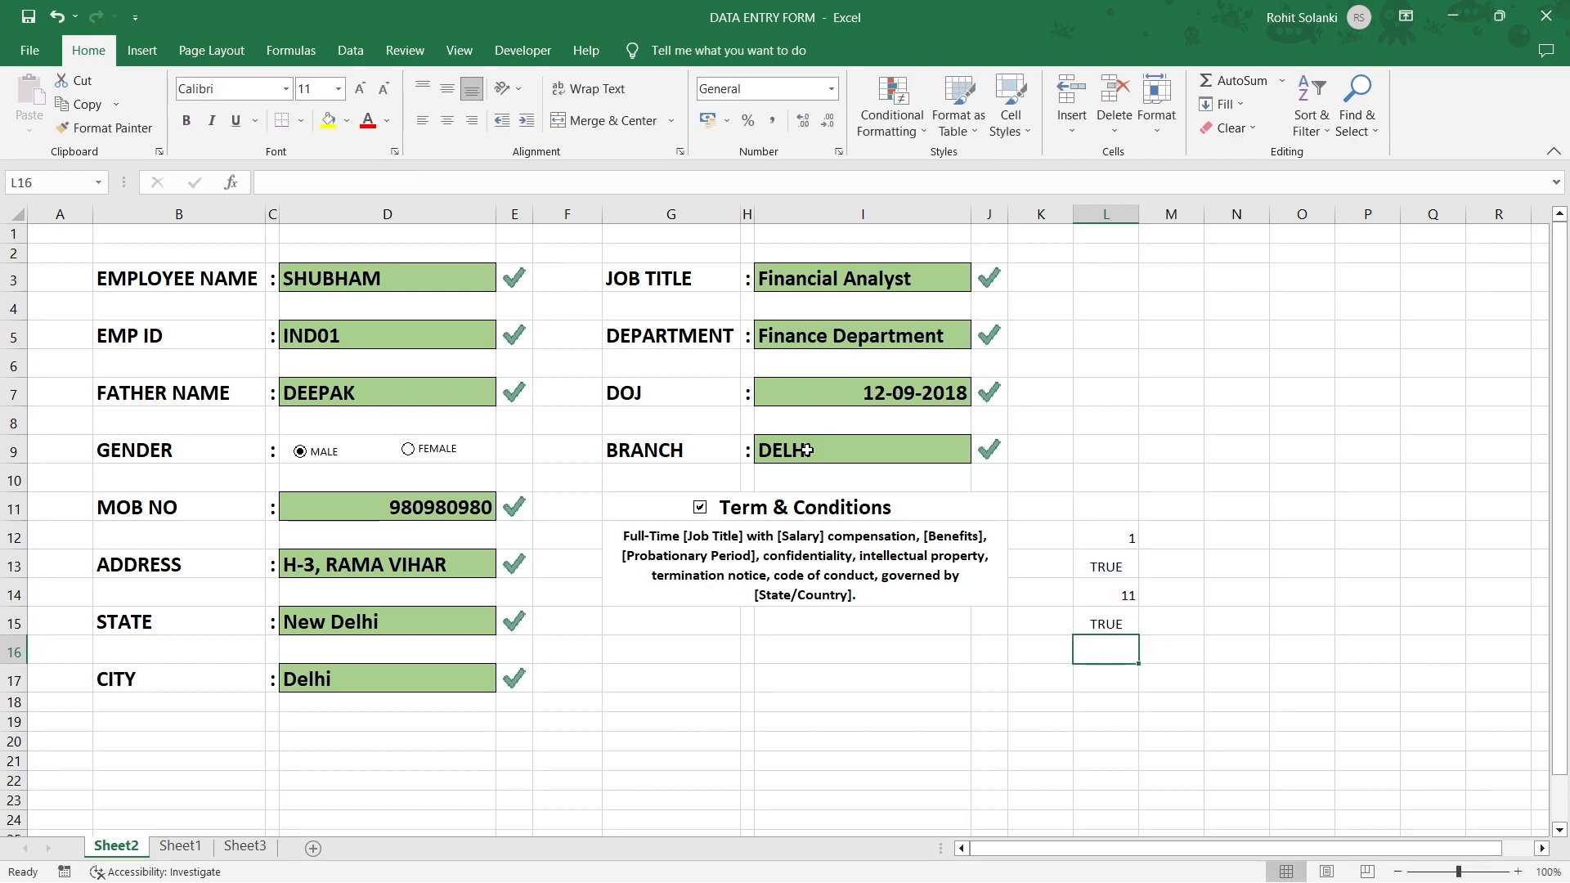
left_click(1081, 620)
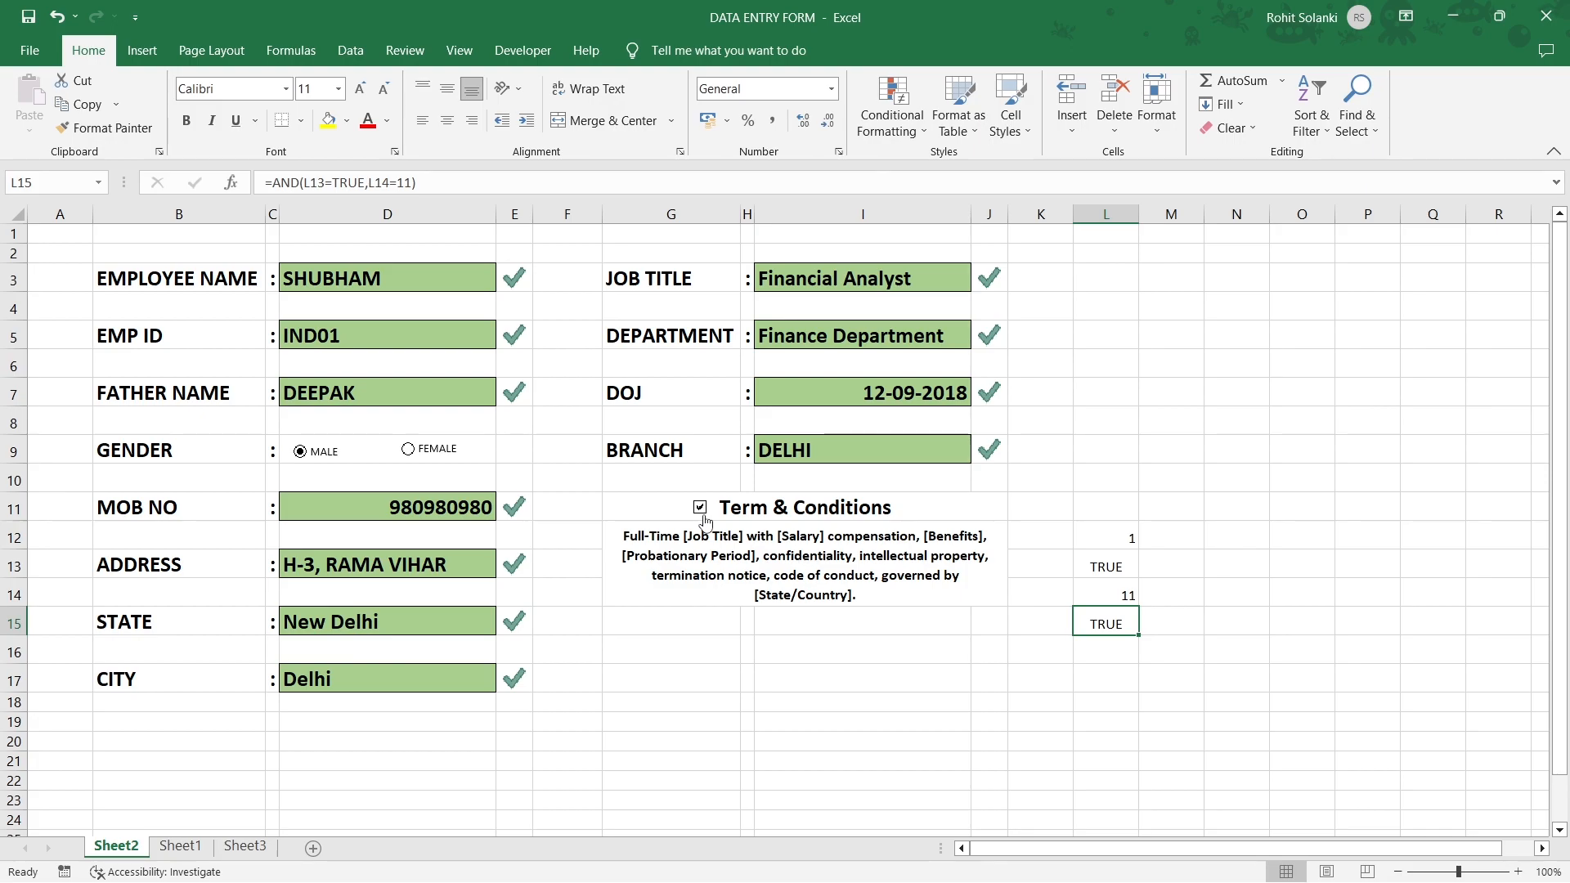
Test L15 by clearing and restoring branch I9, then unticking and reticking Term & Conditions.
left_click(871, 440)
key("Delete")
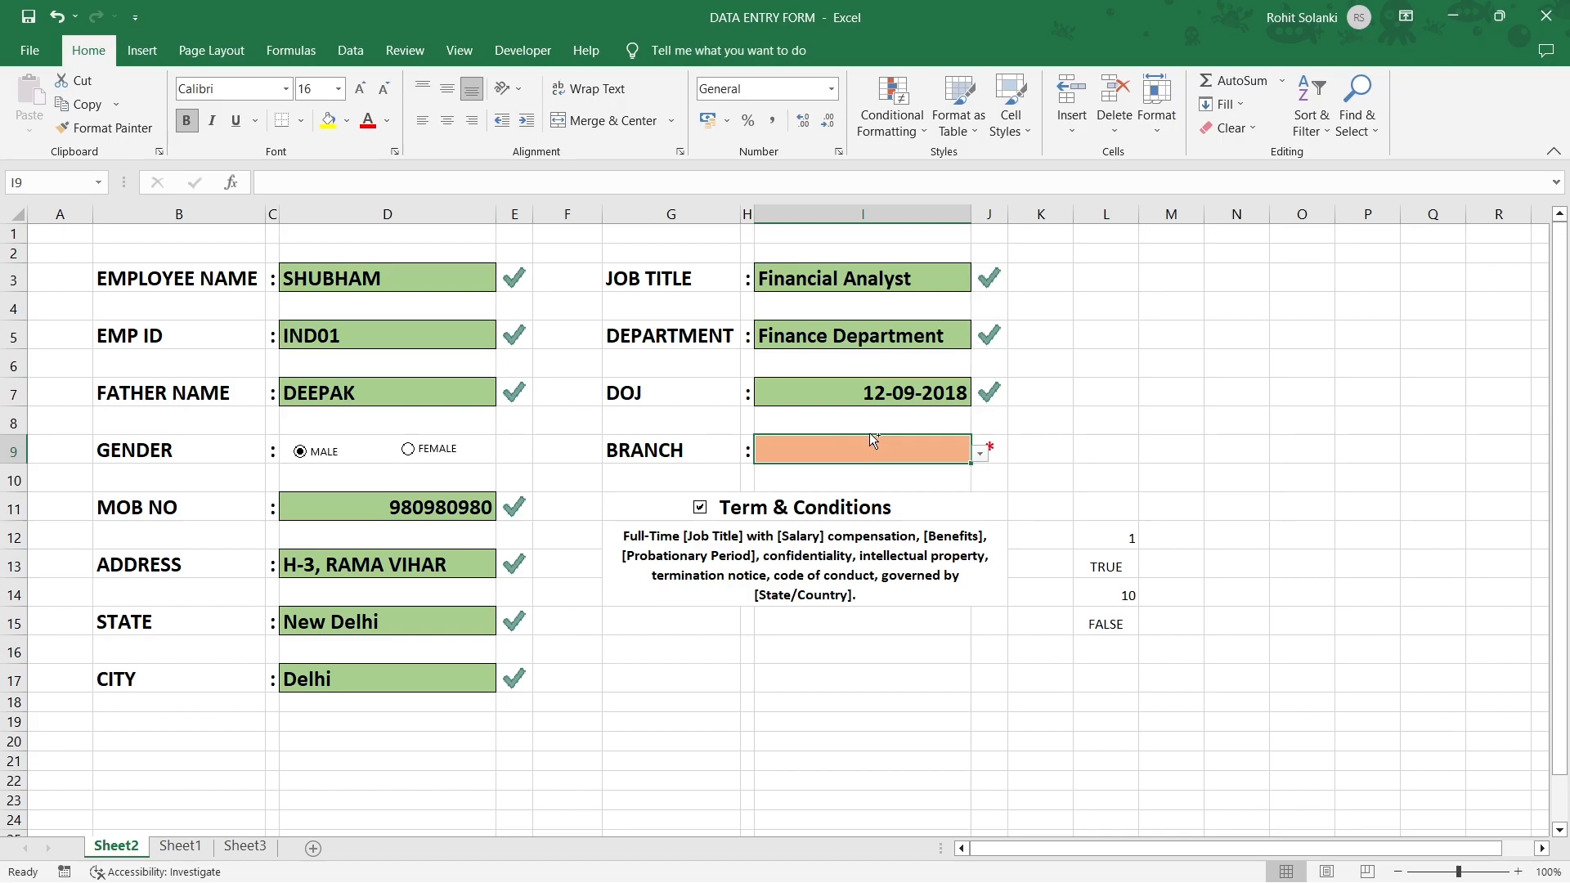
key("ctrl+z")
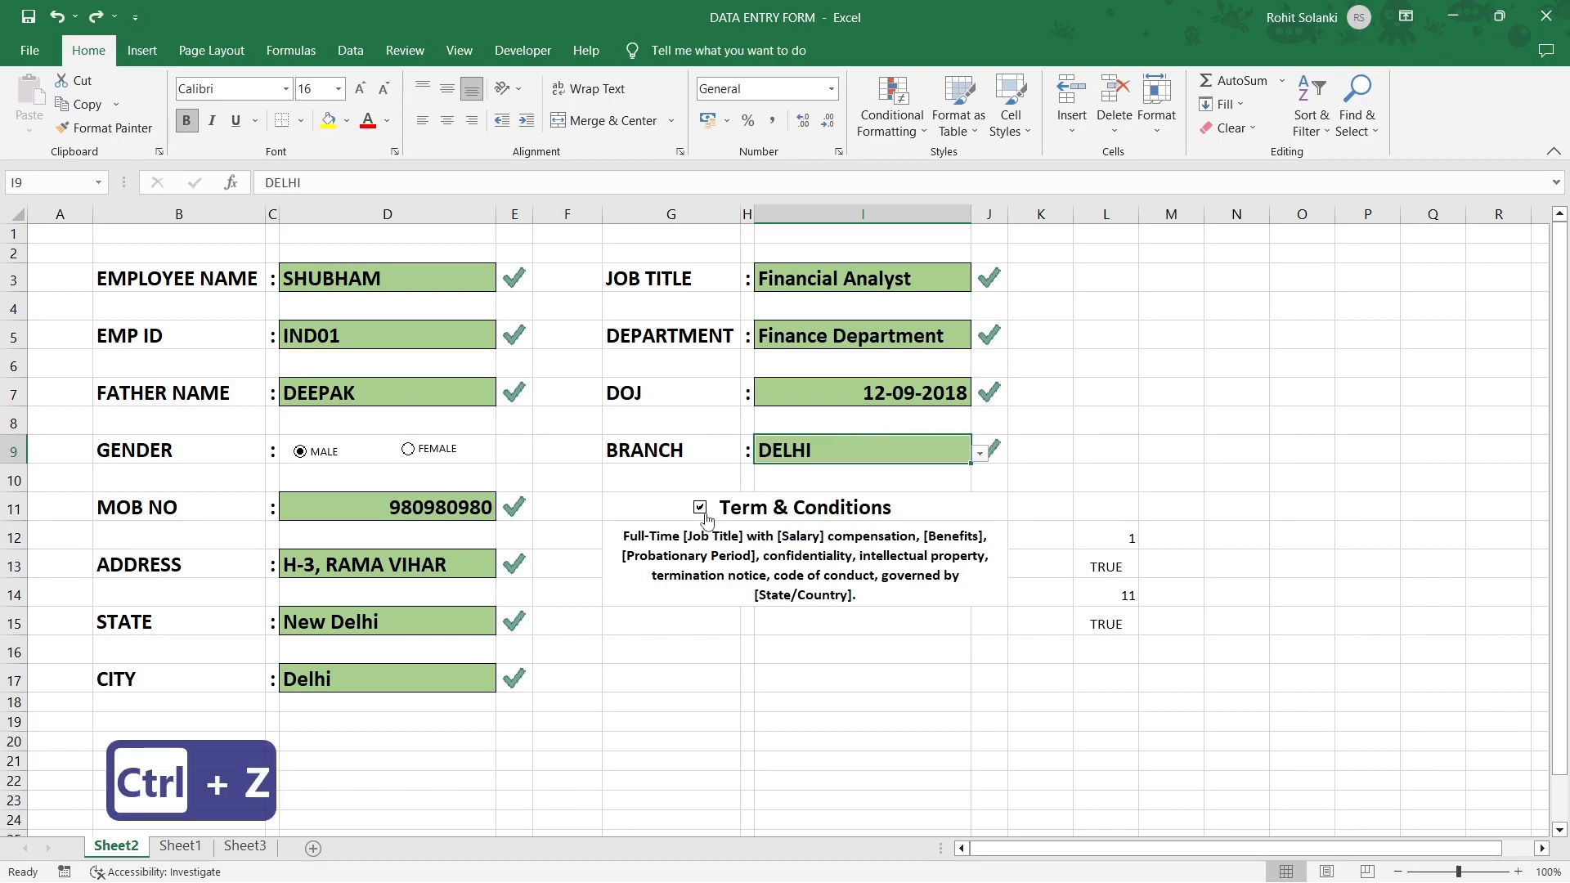
left_click(701, 513)
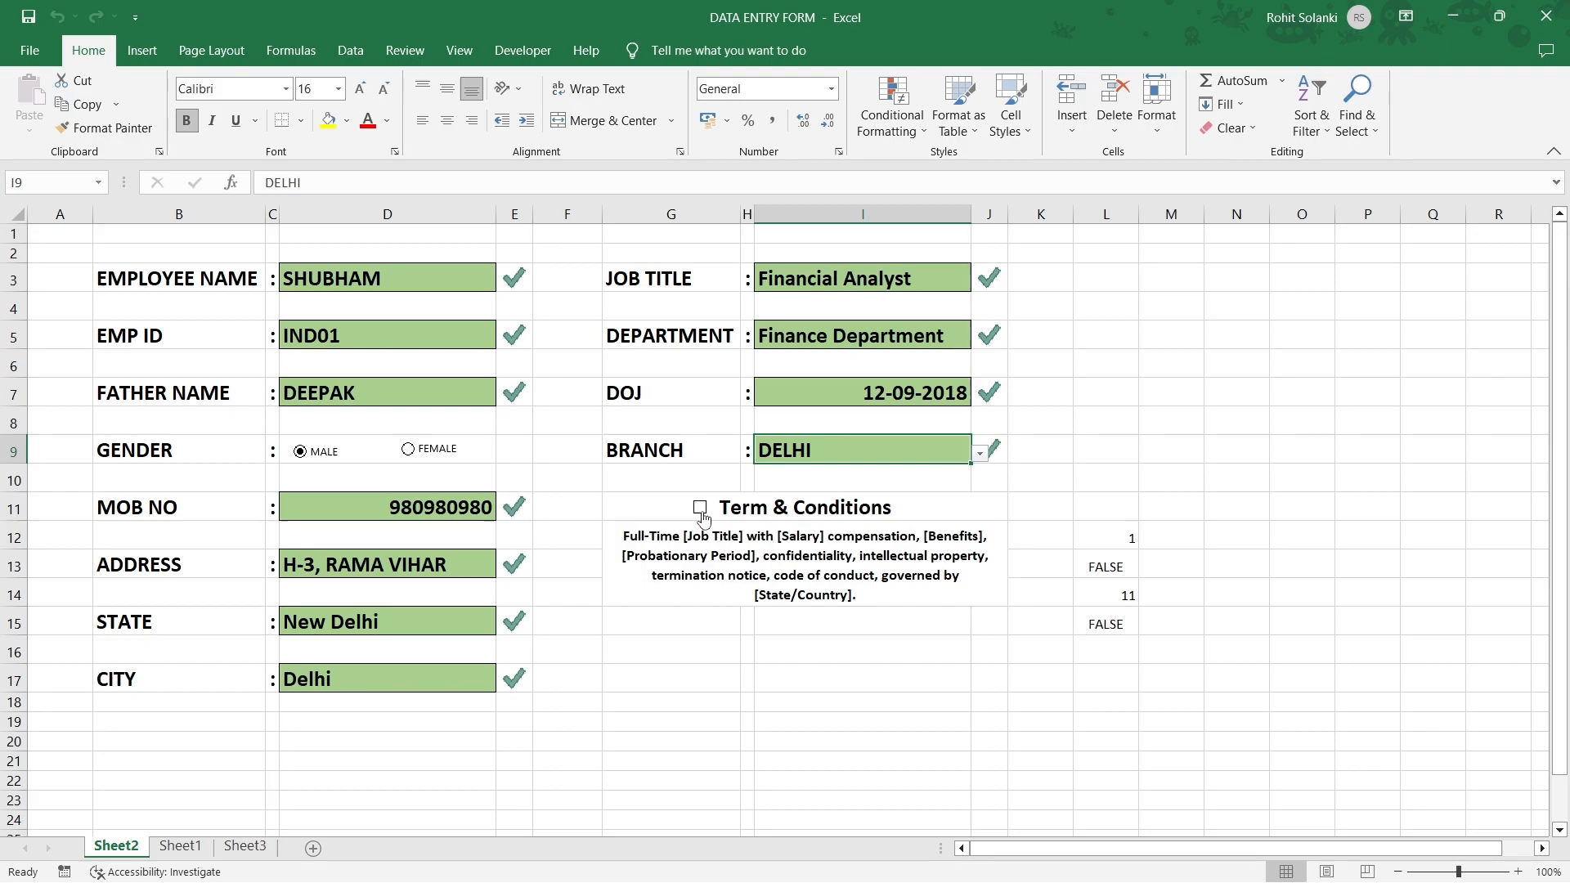
left_click(701, 510)
left_click(703, 520)
left_click(661, 778)
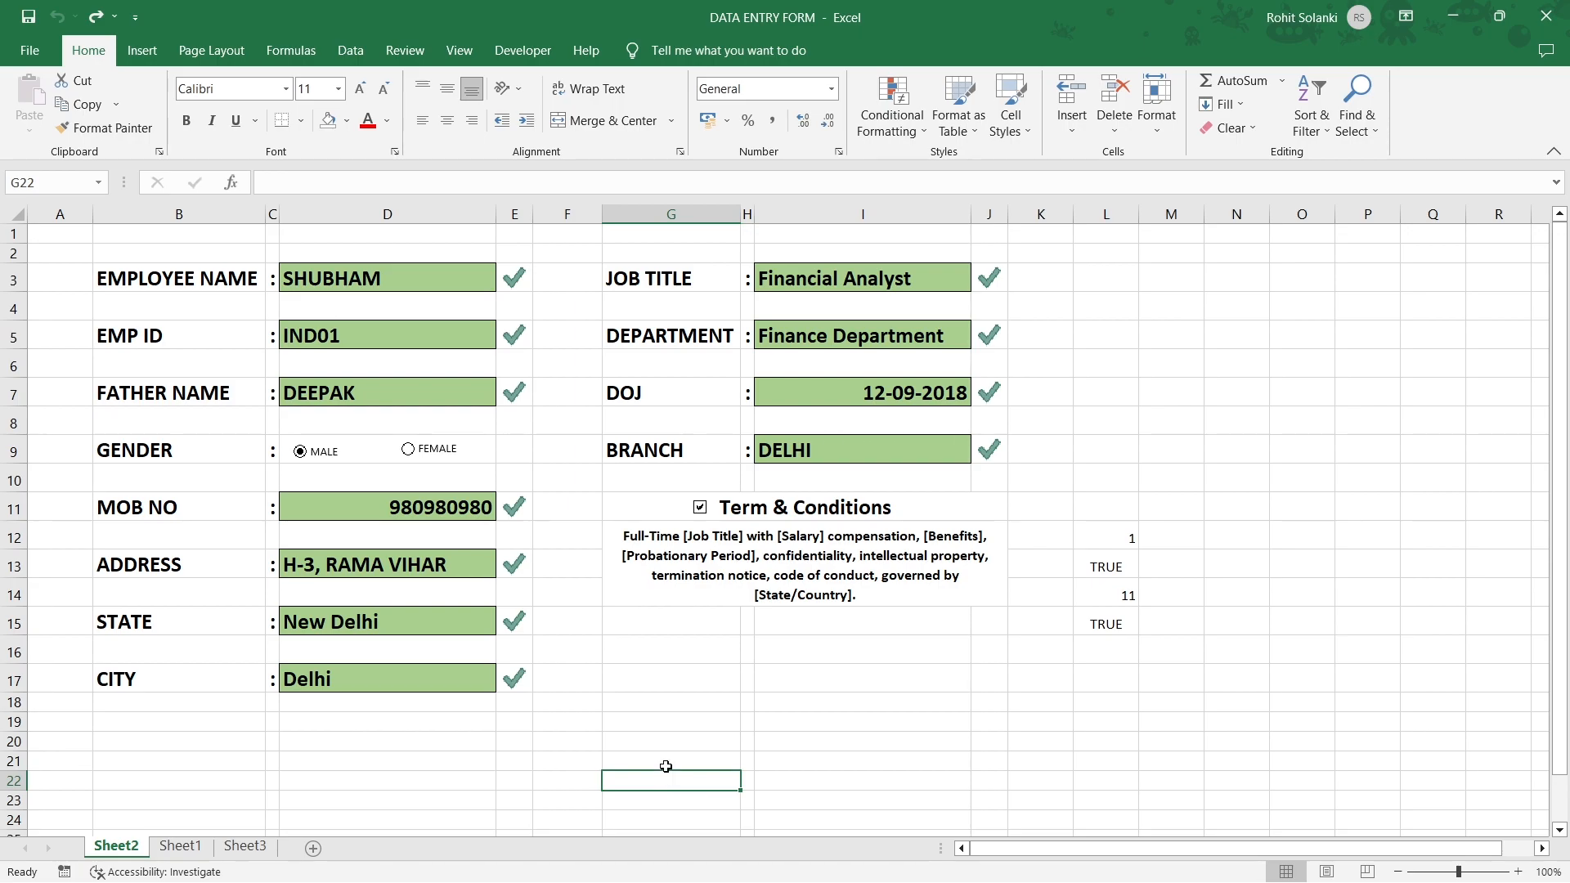
left_click(6, 726)
Insert seven blank rows at rows 19–25 above the header row.
left_click_drag(5, 732, 3, 767)
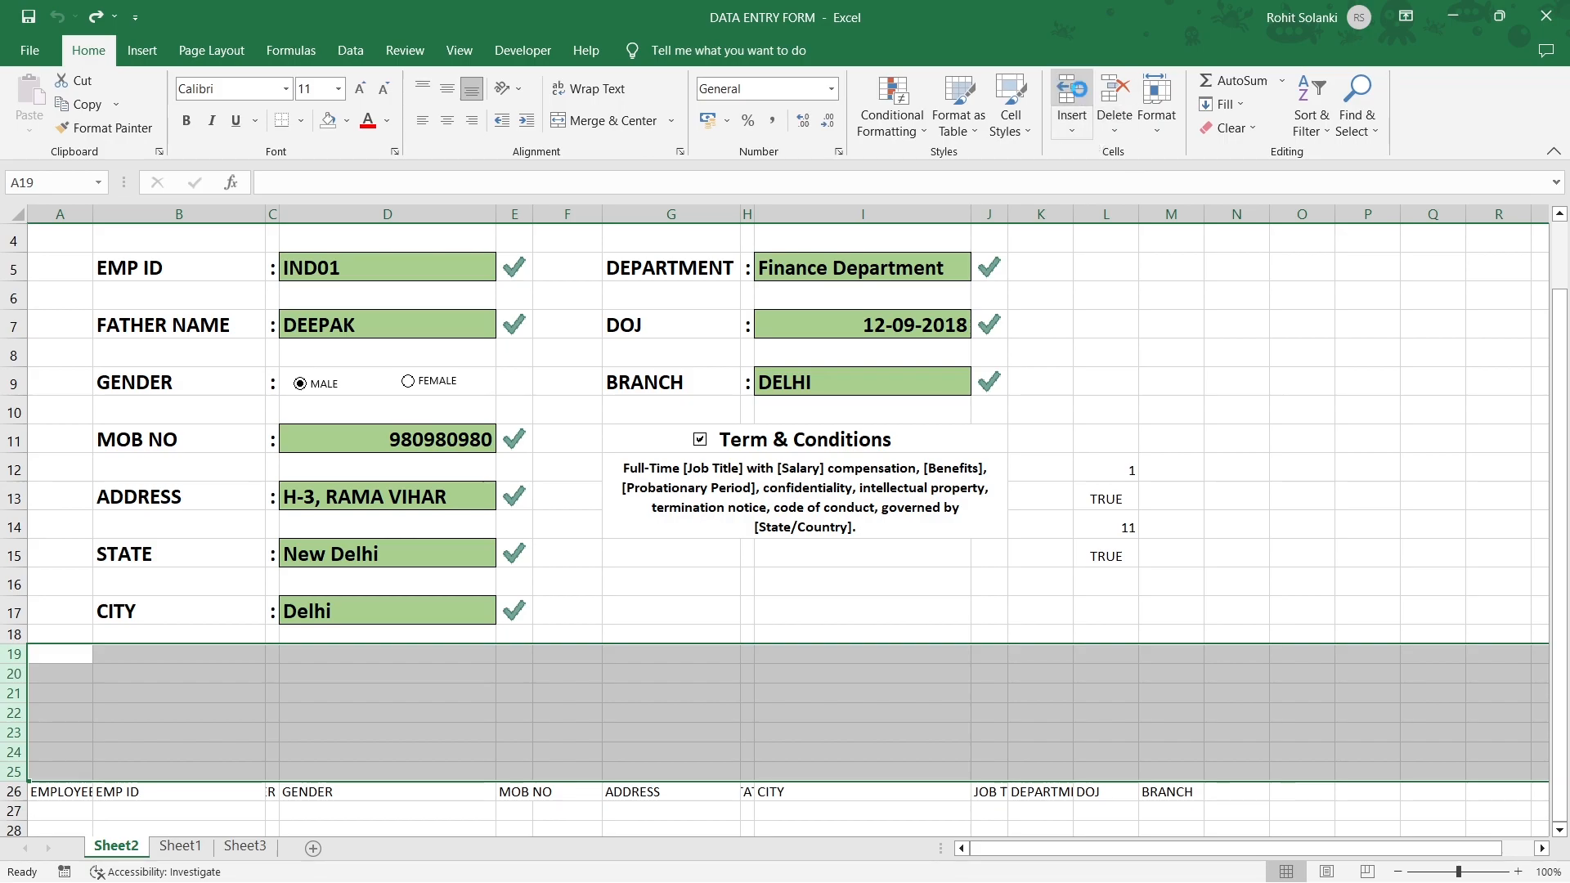
left_click(1078, 94)
left_click(719, 676)
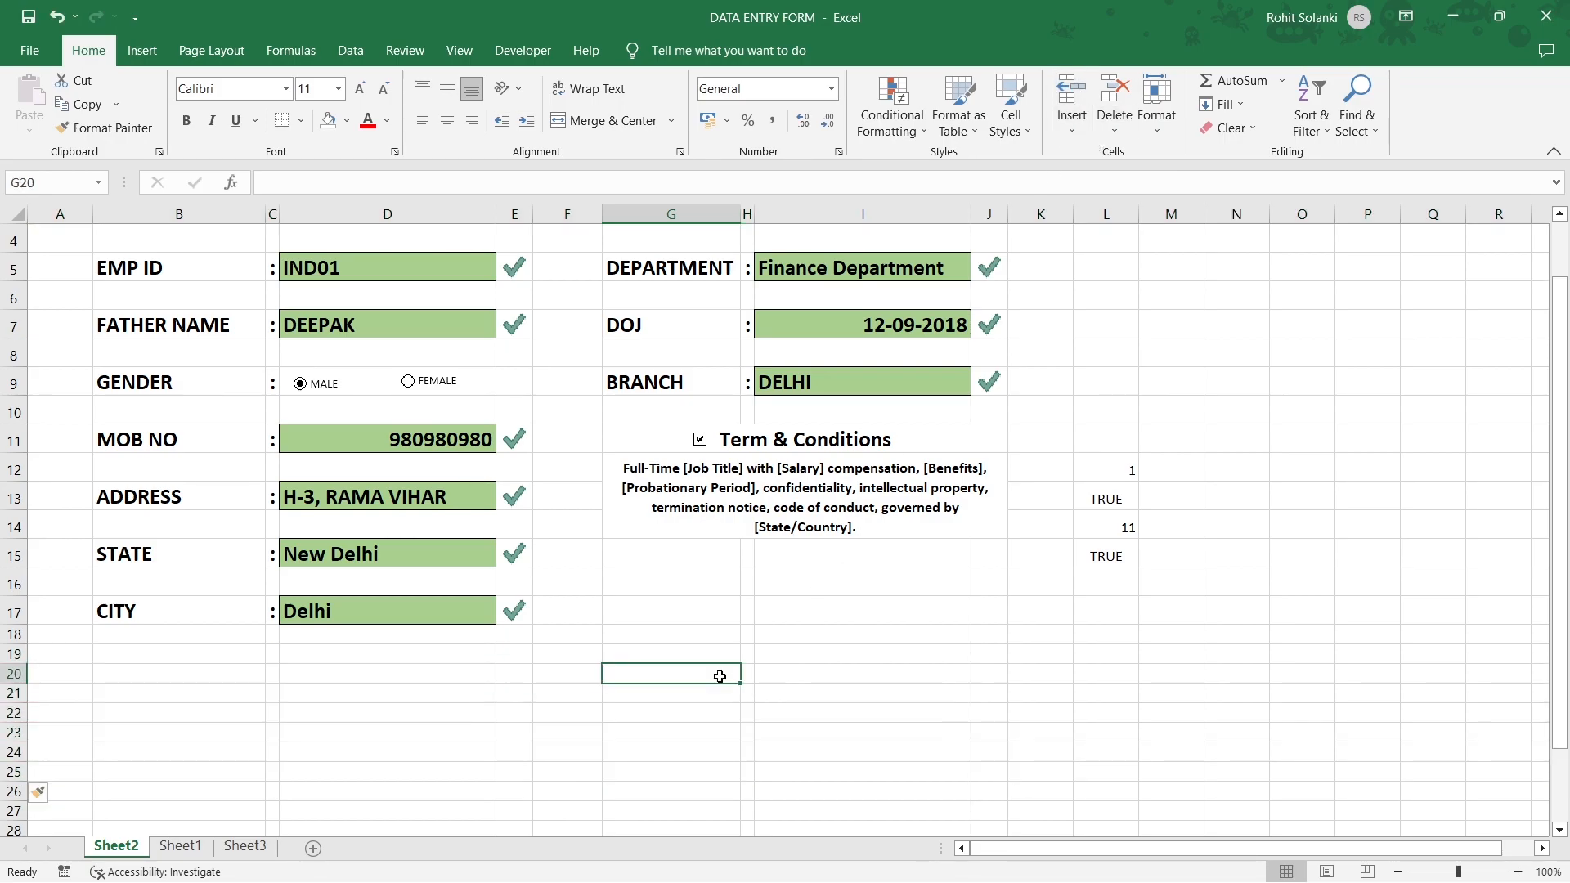
Enter the labels CLEAR in G29 and SUBMIT in G31.
scroll(719, 676, "down", 2)
left_click(669, 718)
left_click(677, 680)
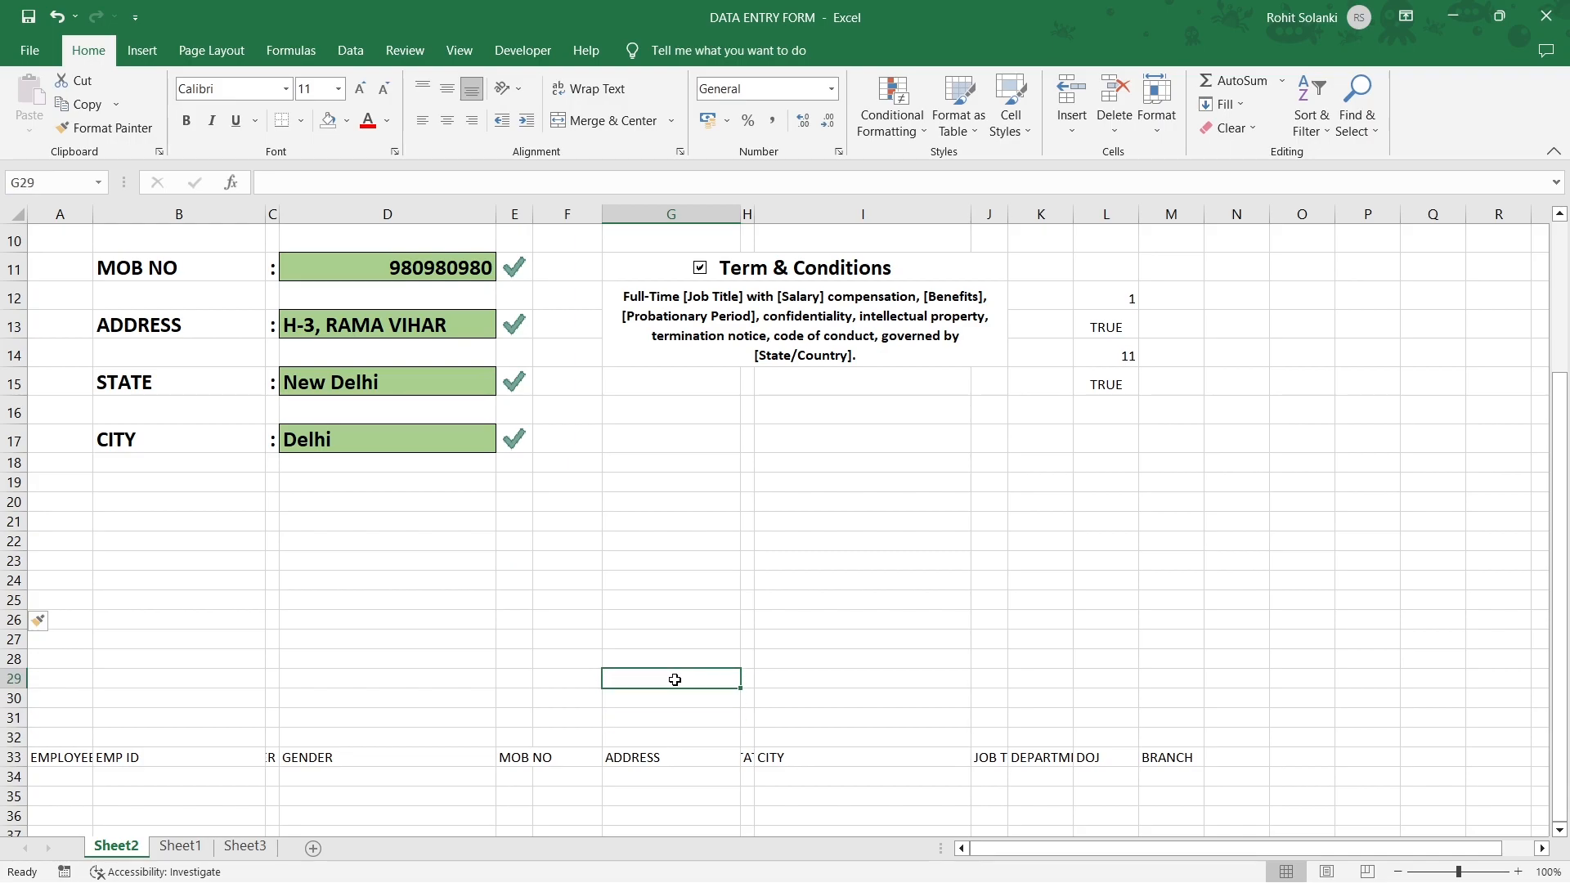
type("CLEAR")
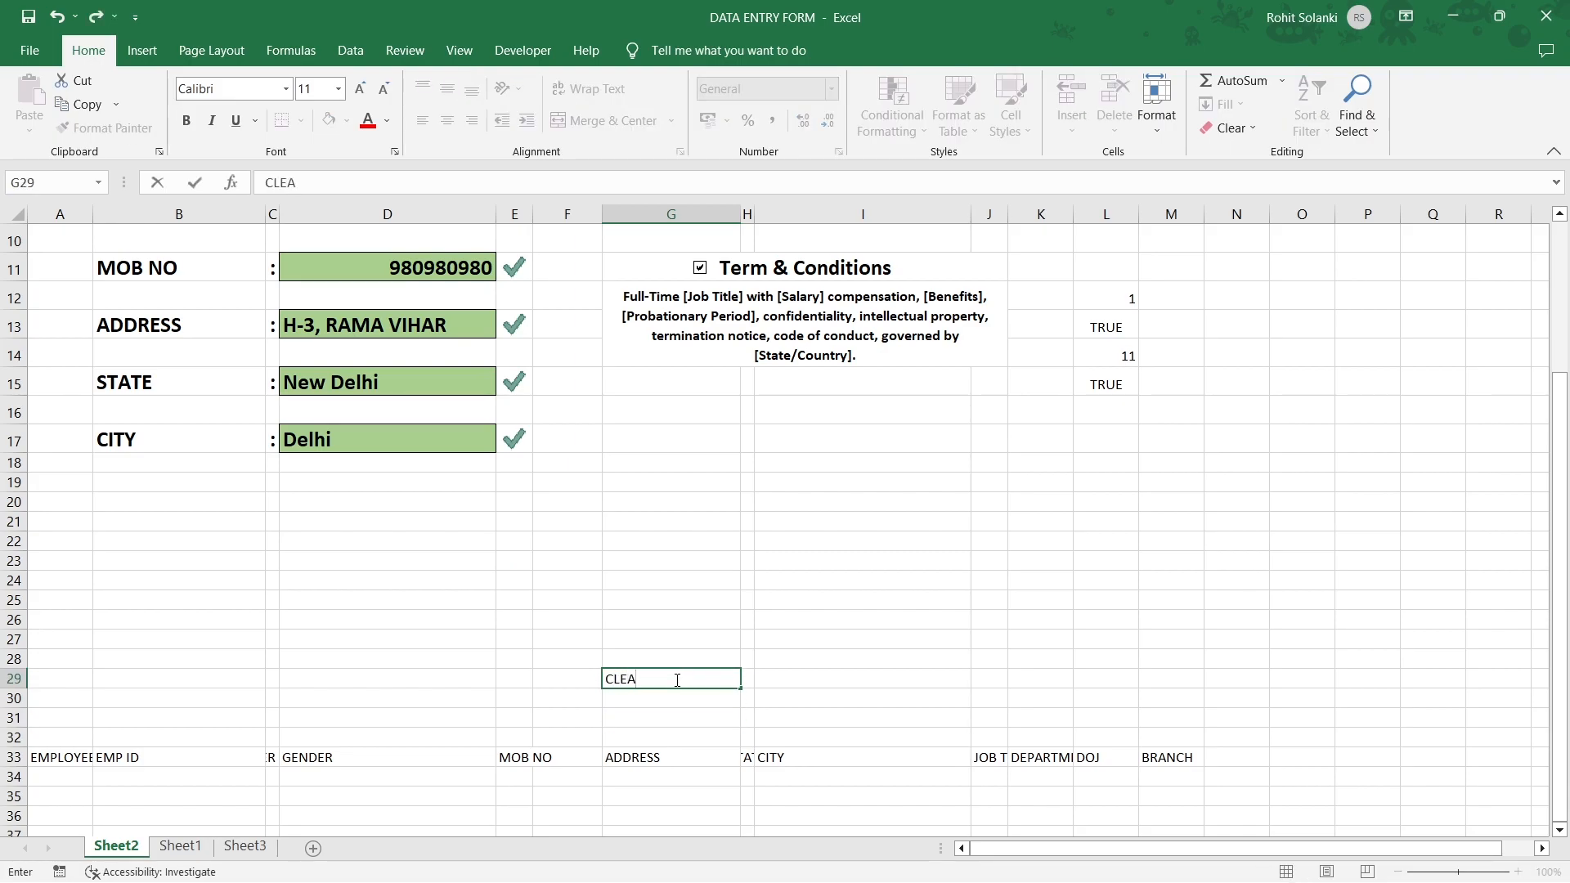
key("Return")
key("Return")
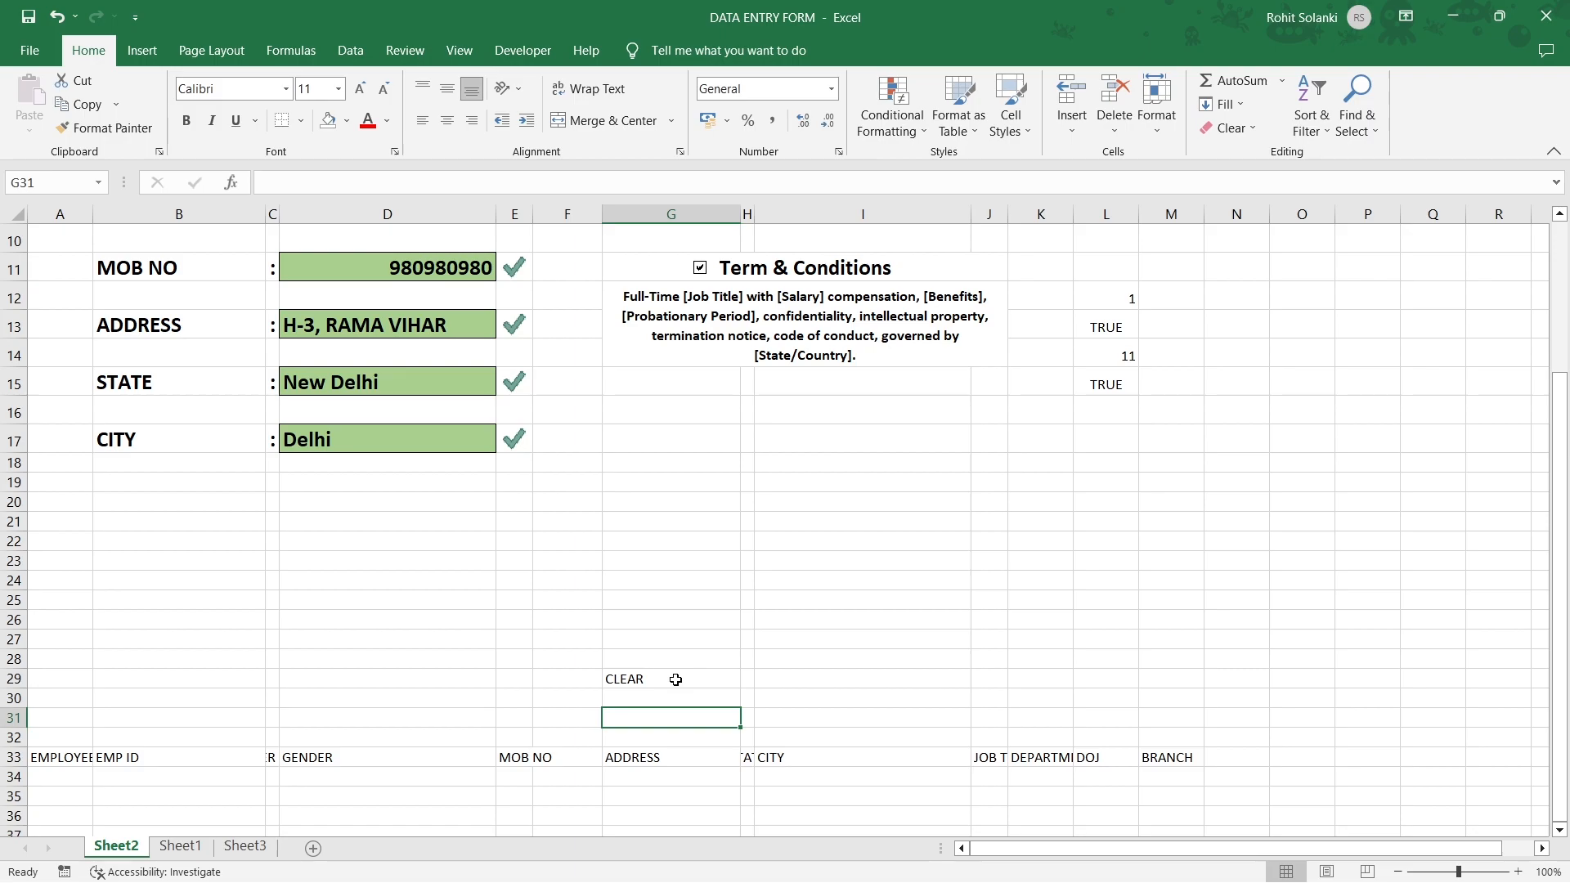
type("SUBMIT")
Make SUBMIT bold, 14-point, centred and light grey.
left_click(187, 123)
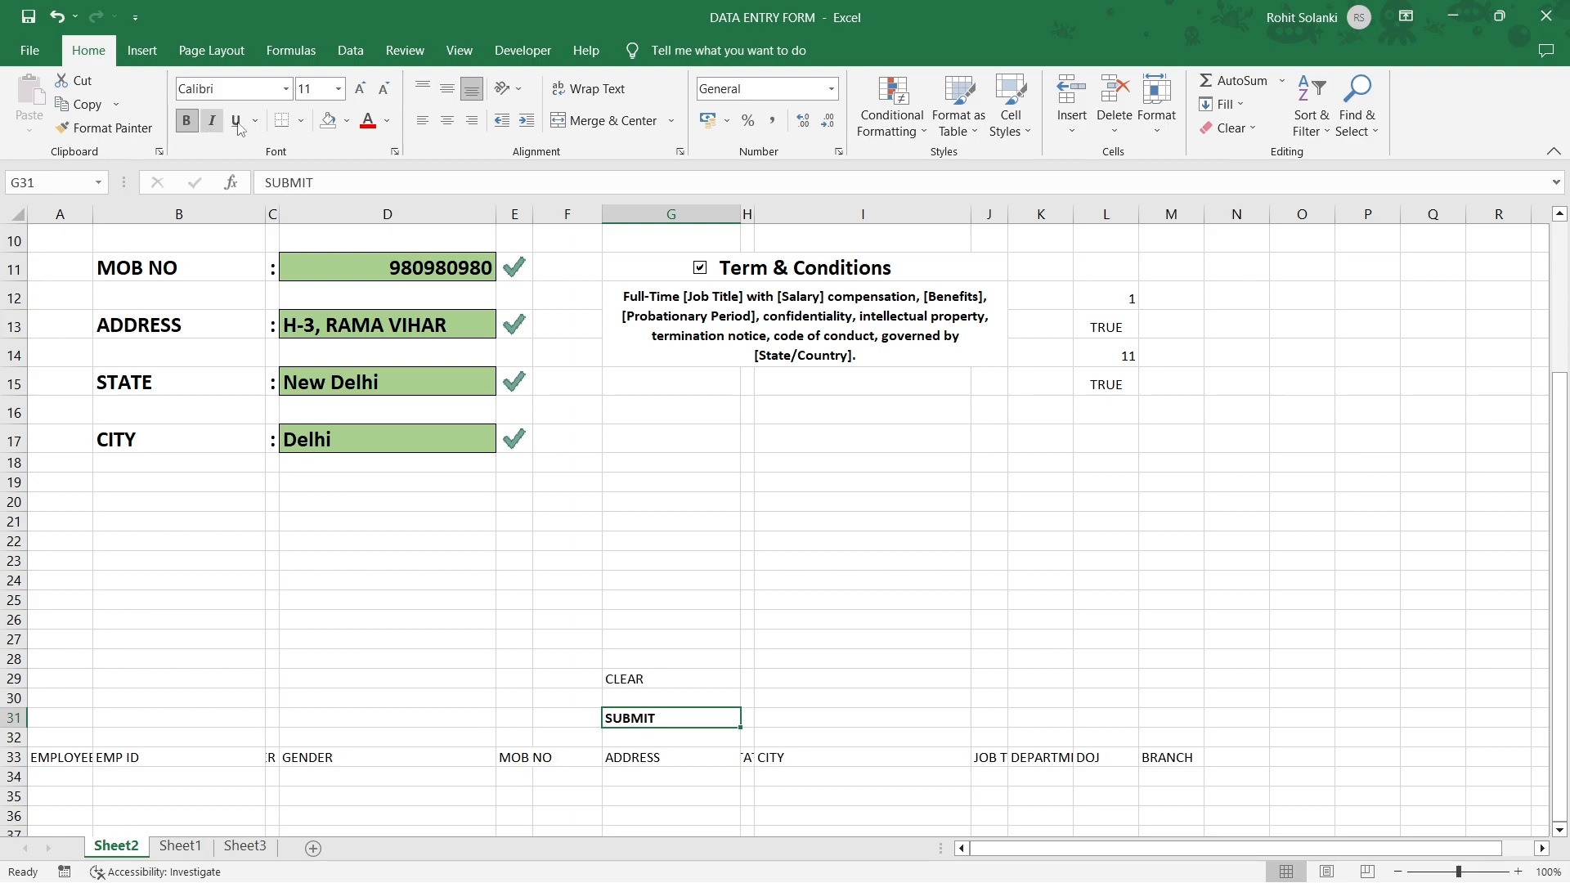
left_click(361, 89)
left_click(361, 88)
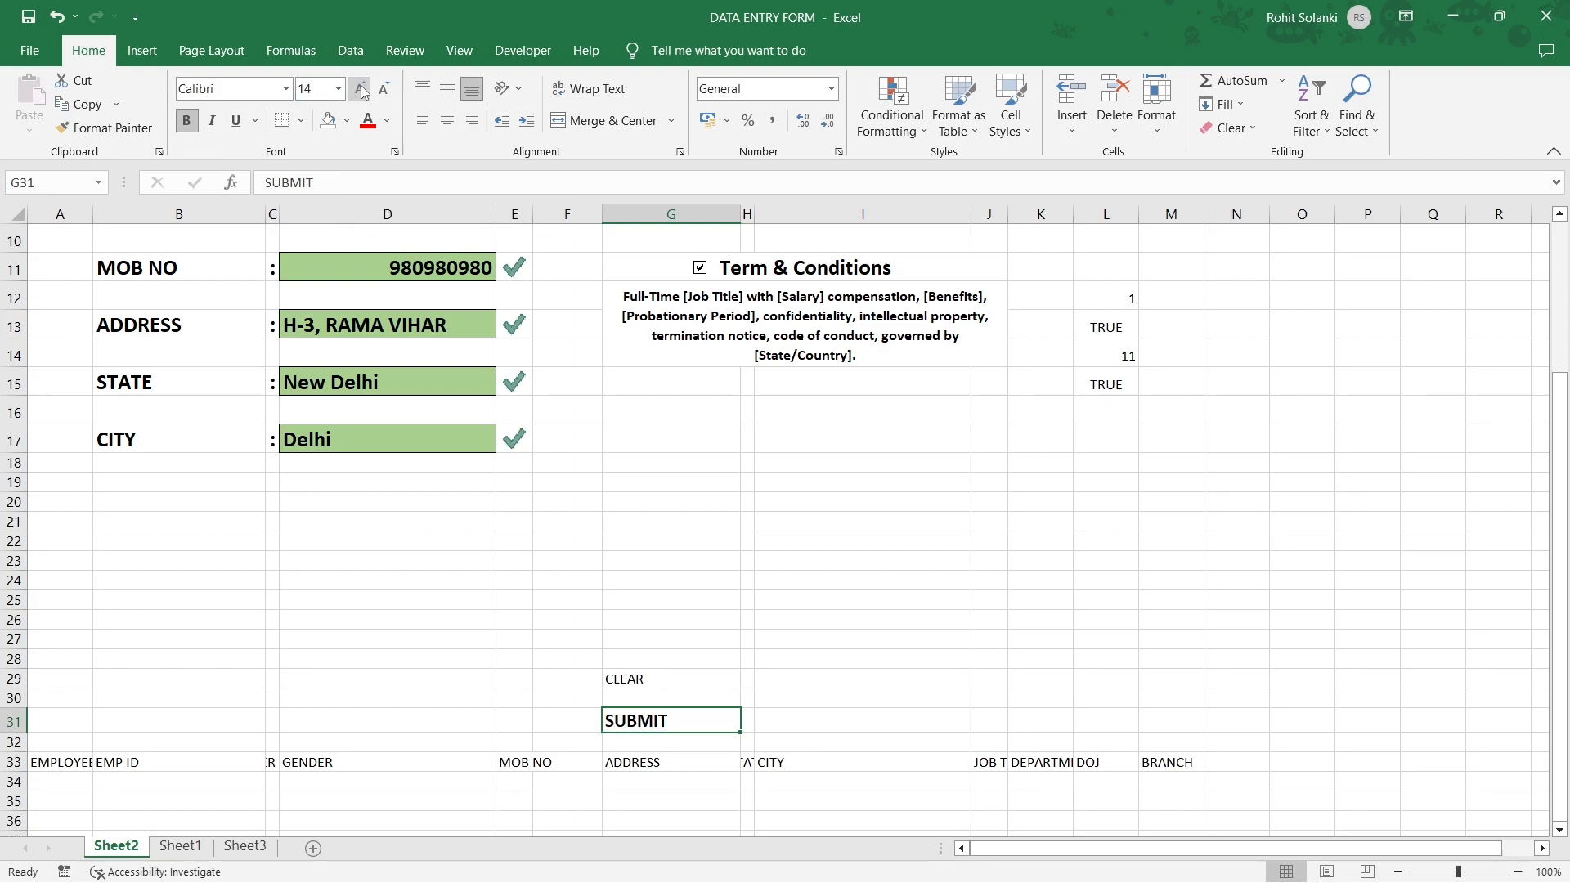
left_click(446, 122)
left_click(386, 124)
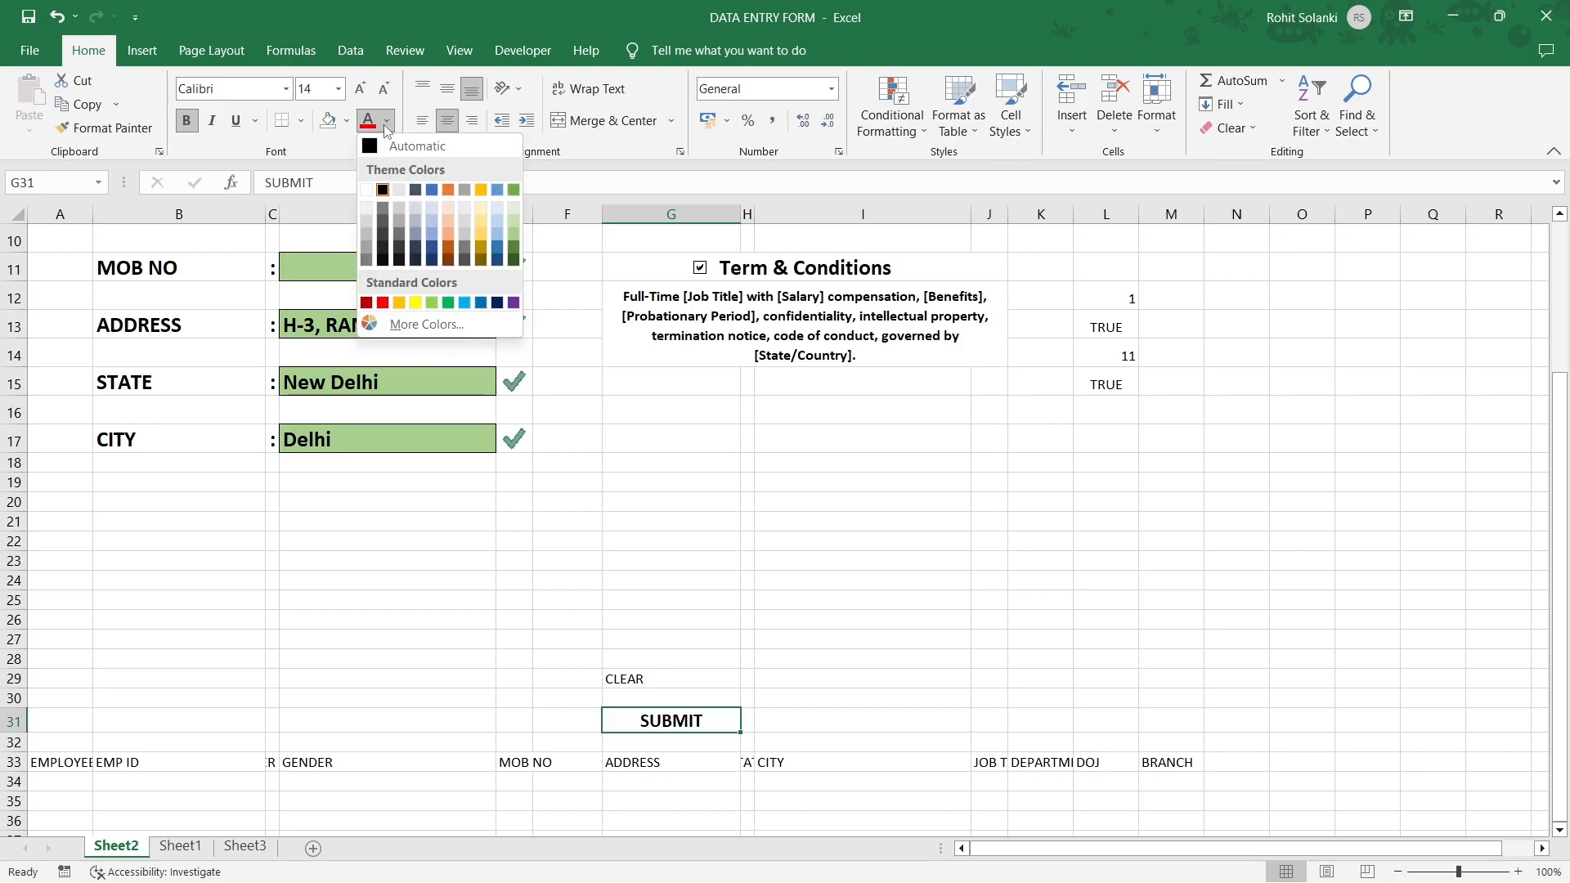
left_click(366, 219)
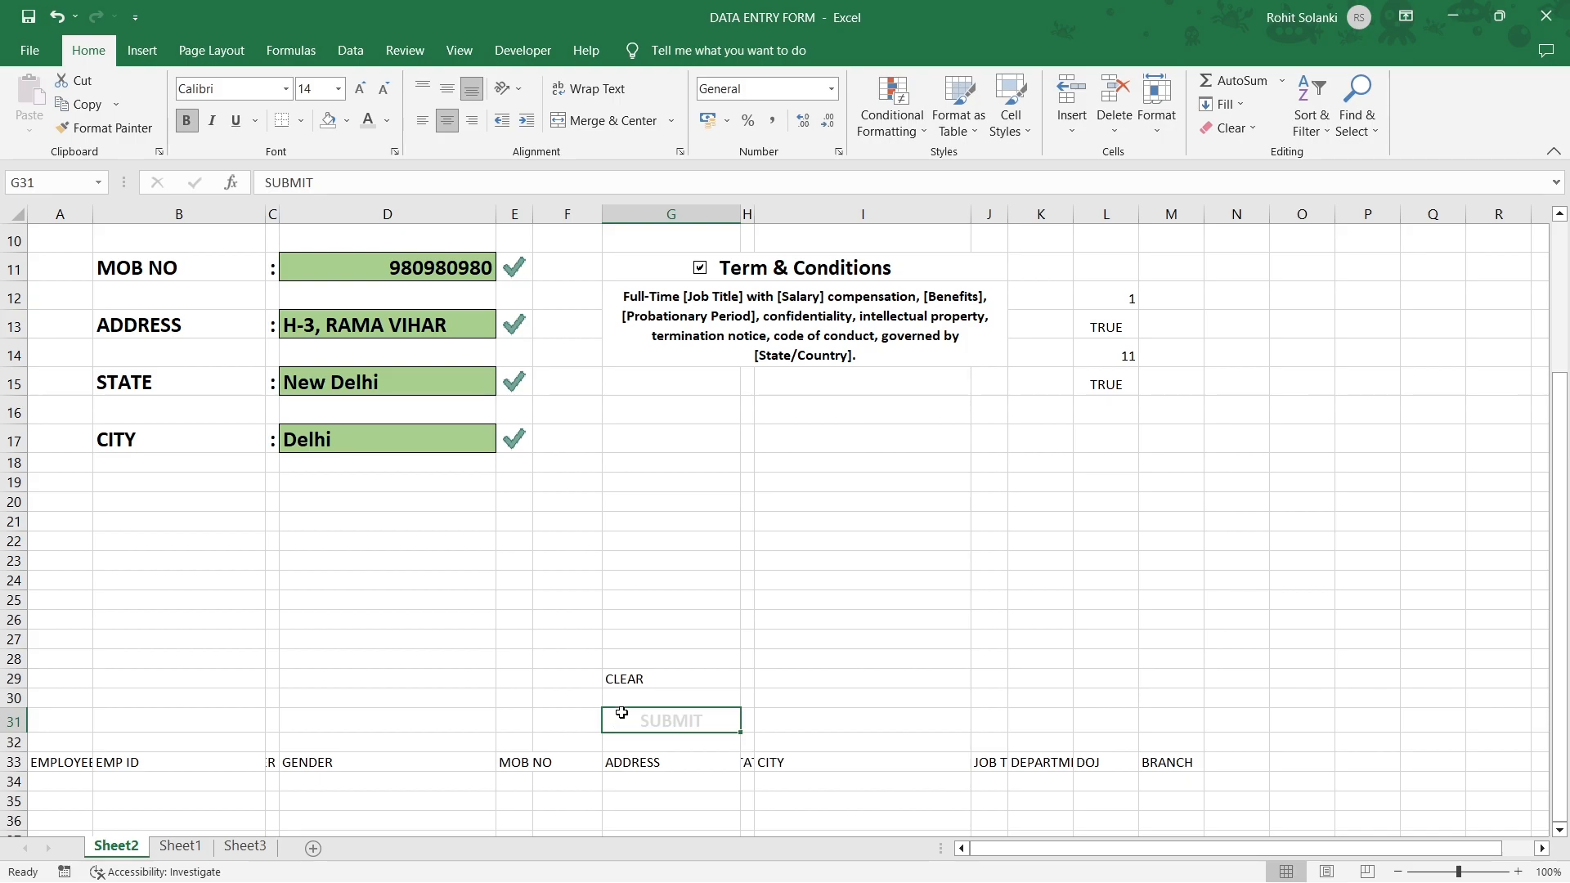
Start a formula-based conditional formatting rule on G31 using =$L$15=TRUE.
left_click(893, 126)
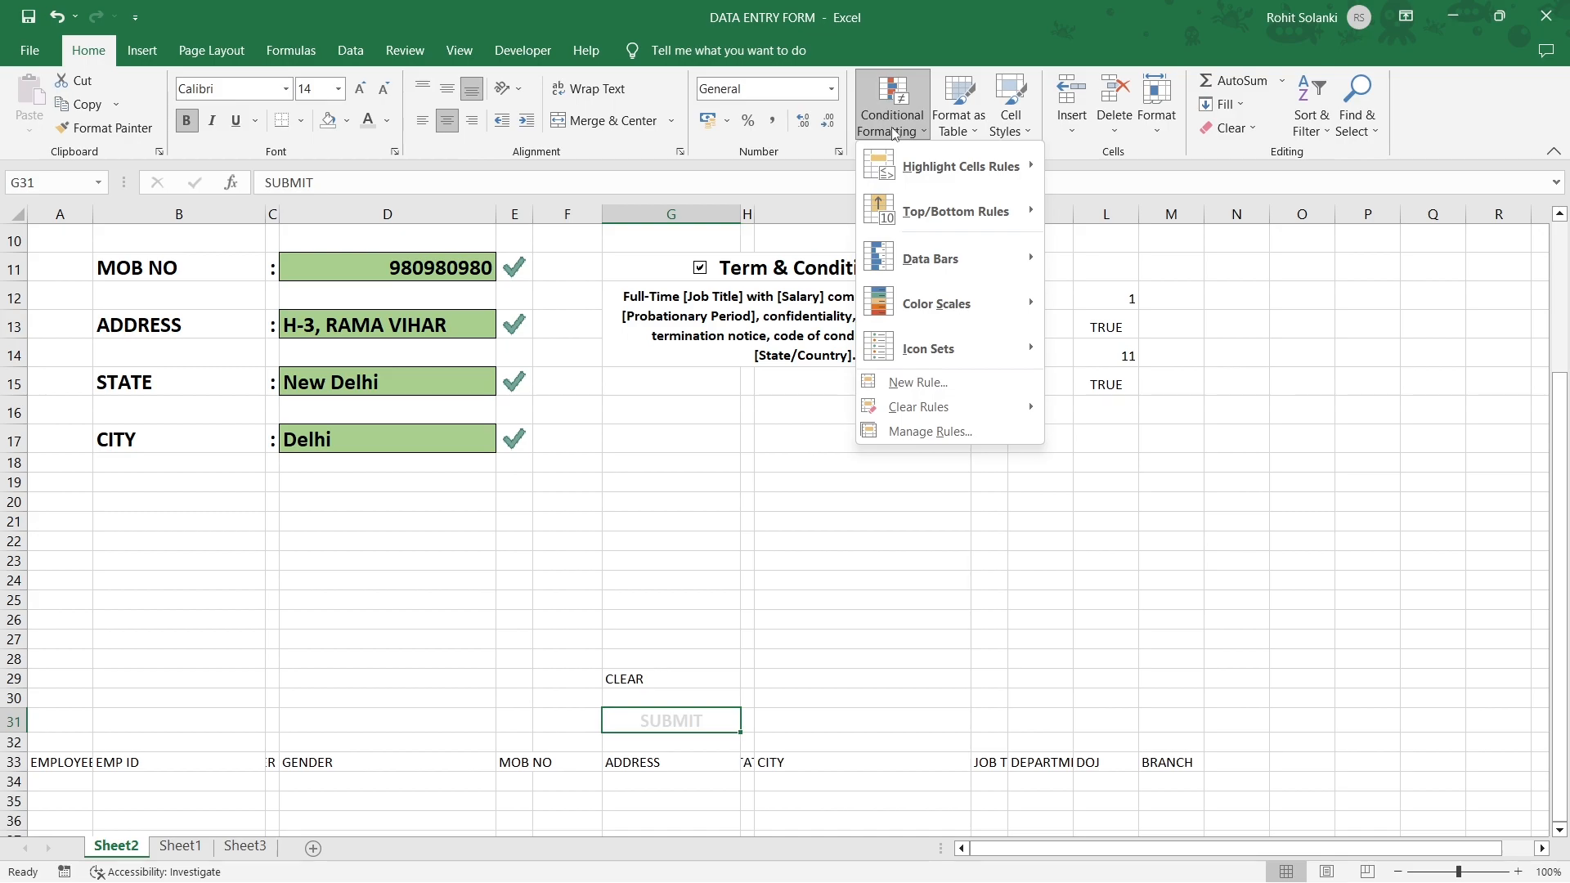
left_click(901, 382)
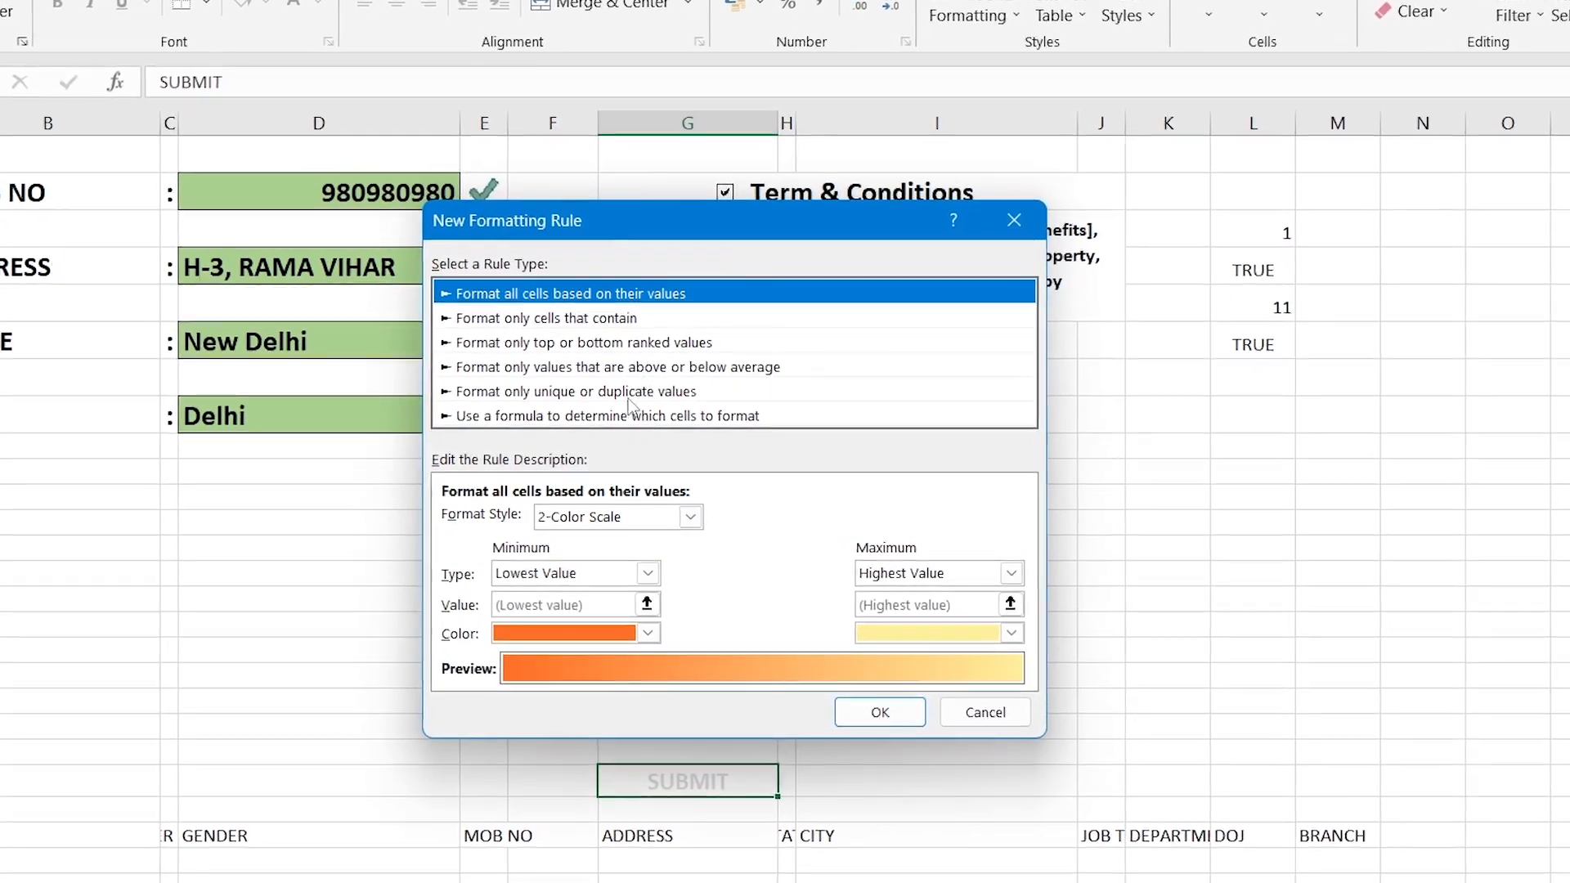
left_click(619, 417)
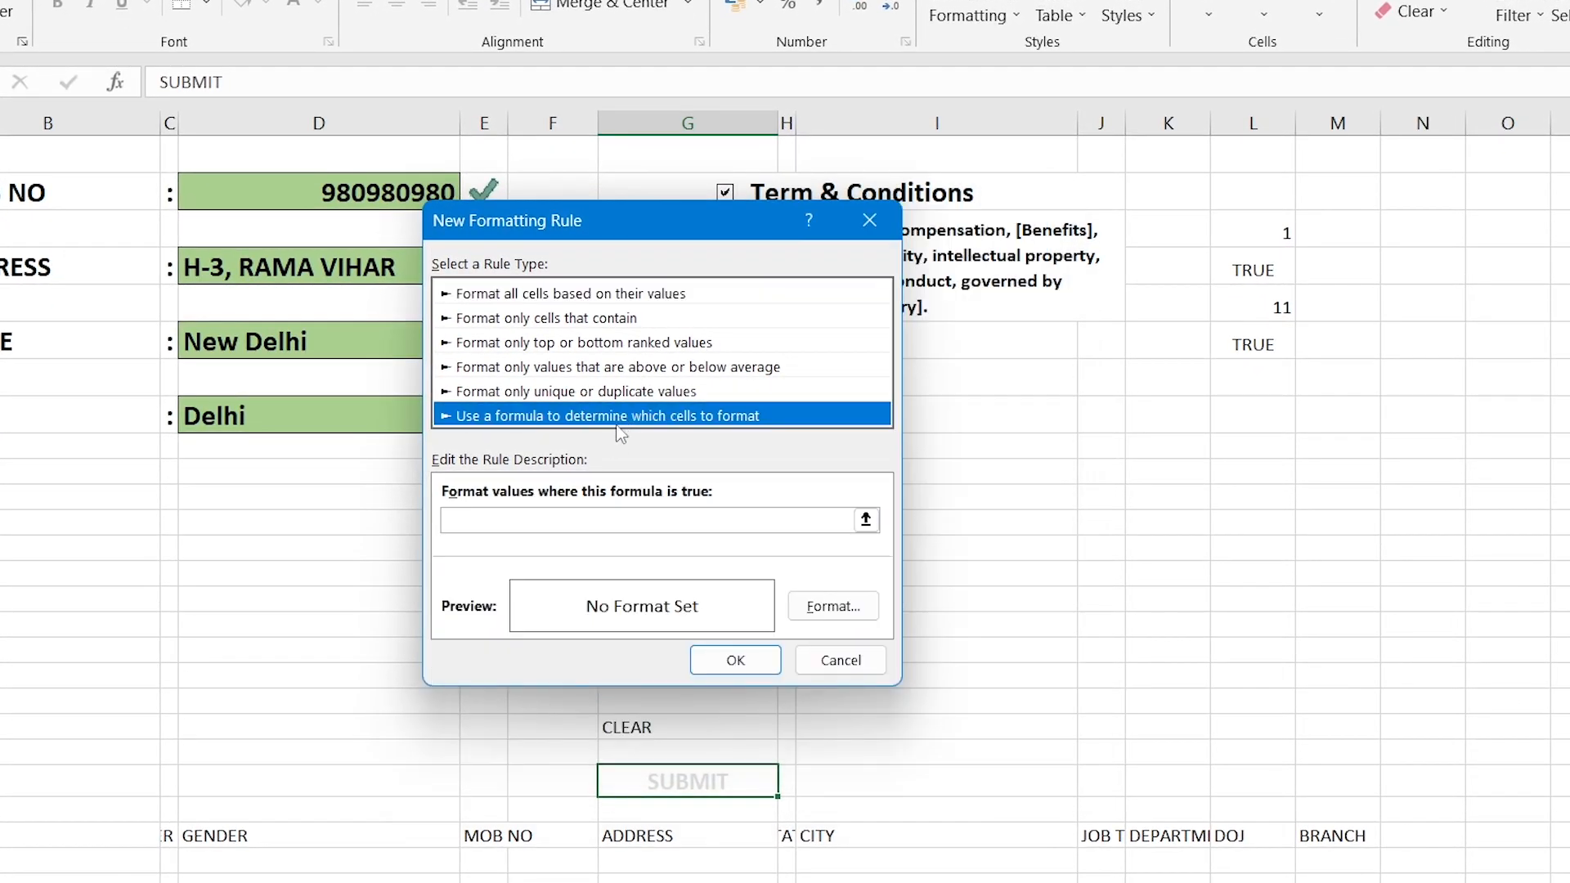
left_click(544, 522)
left_click(544, 522)
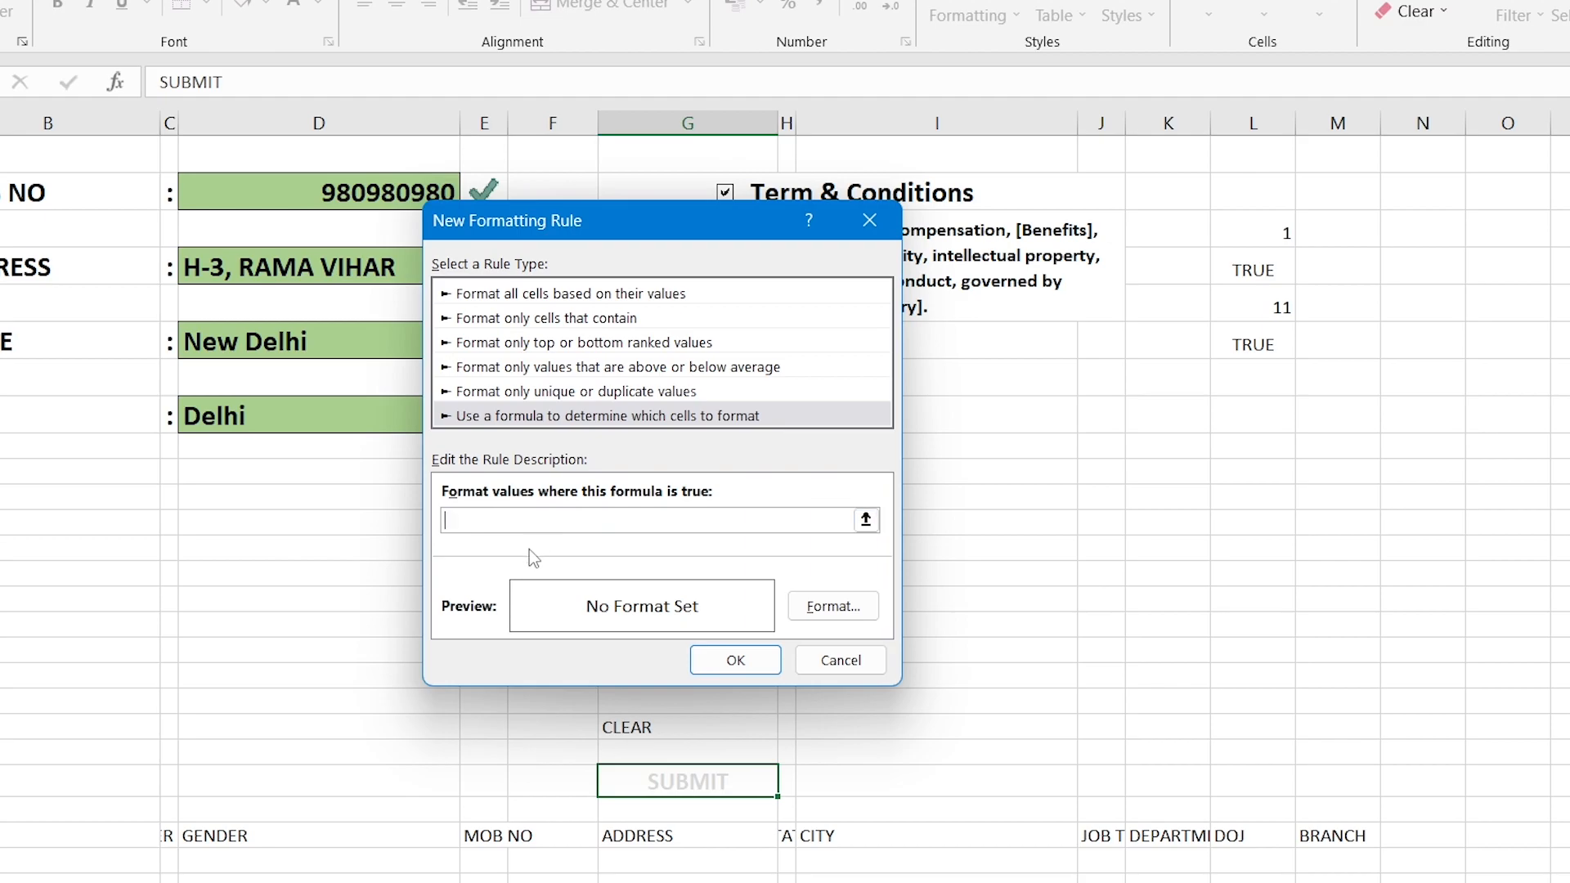
type("=")
left_click(1226, 343)
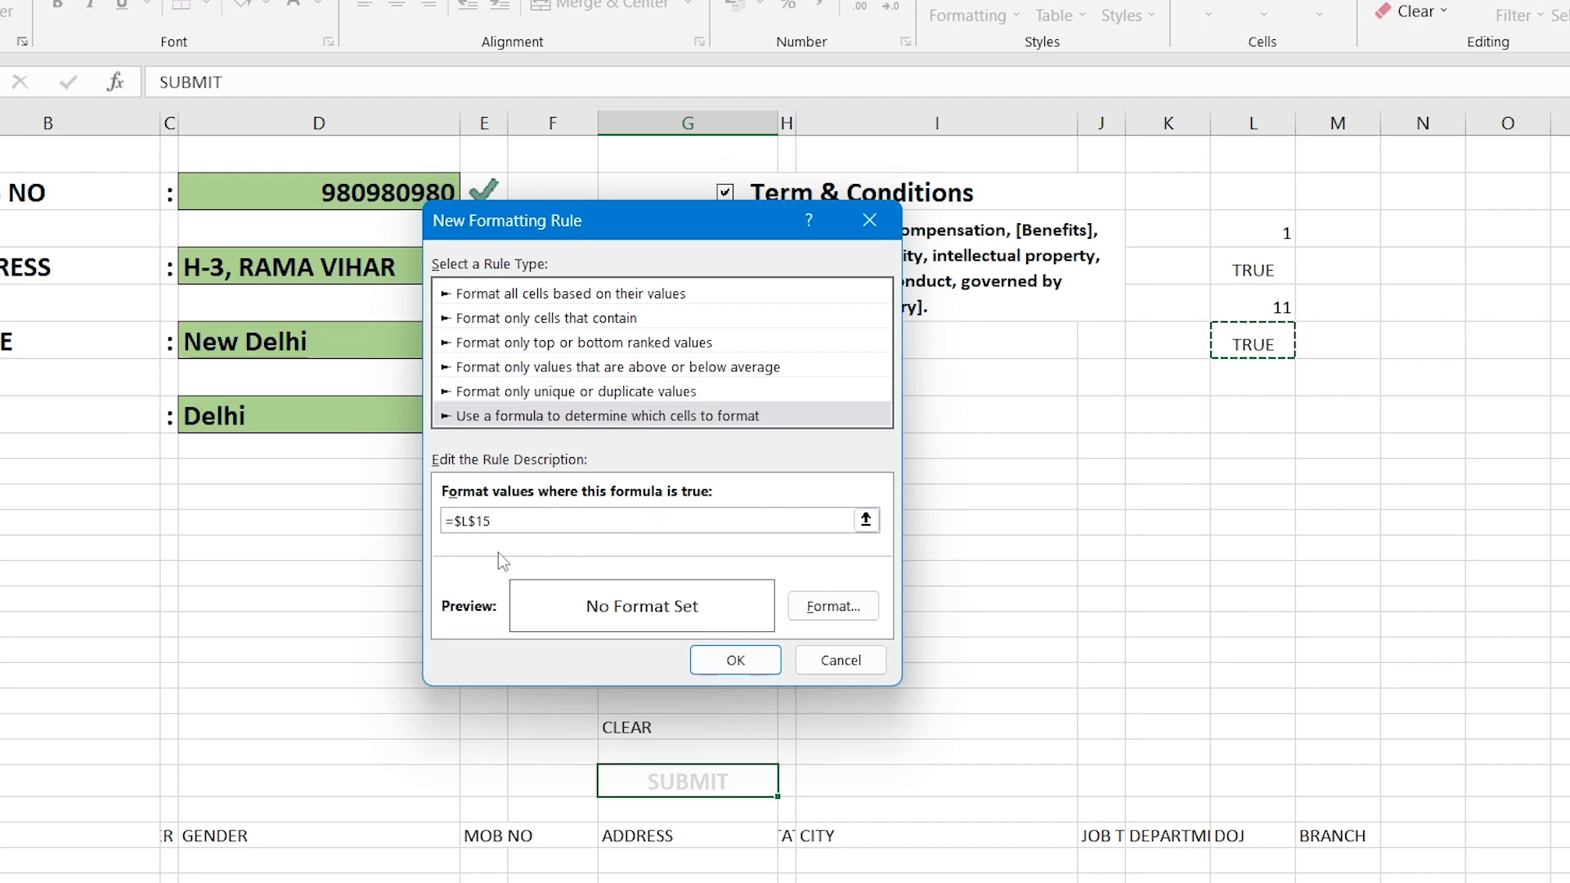
type("=TRUE")
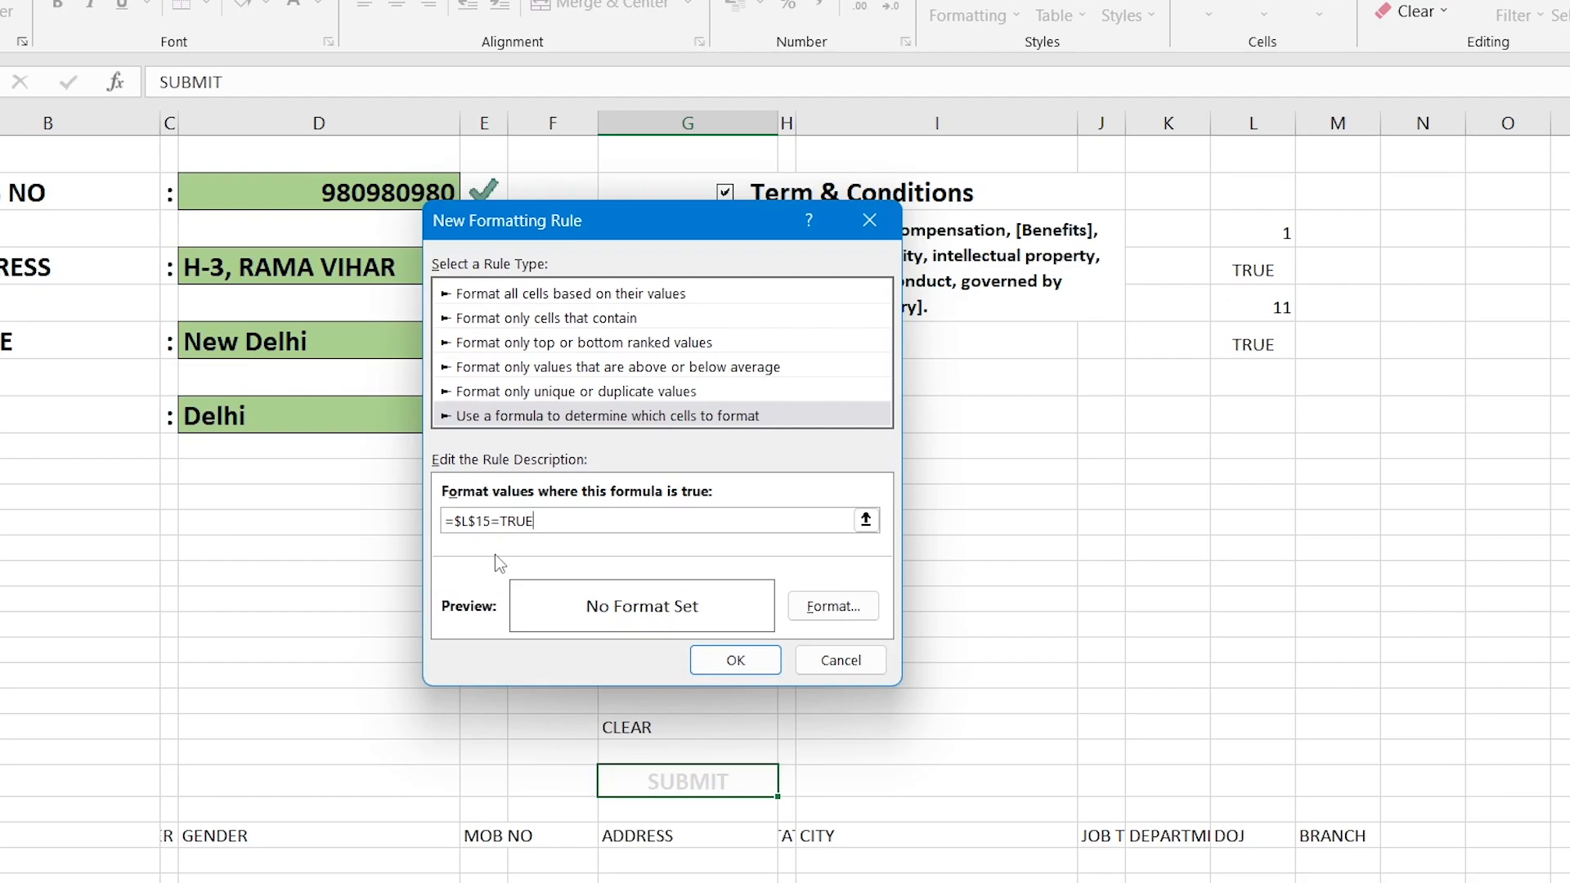
Give the rule a gold fill with bold black text and save it.
left_click(836, 609)
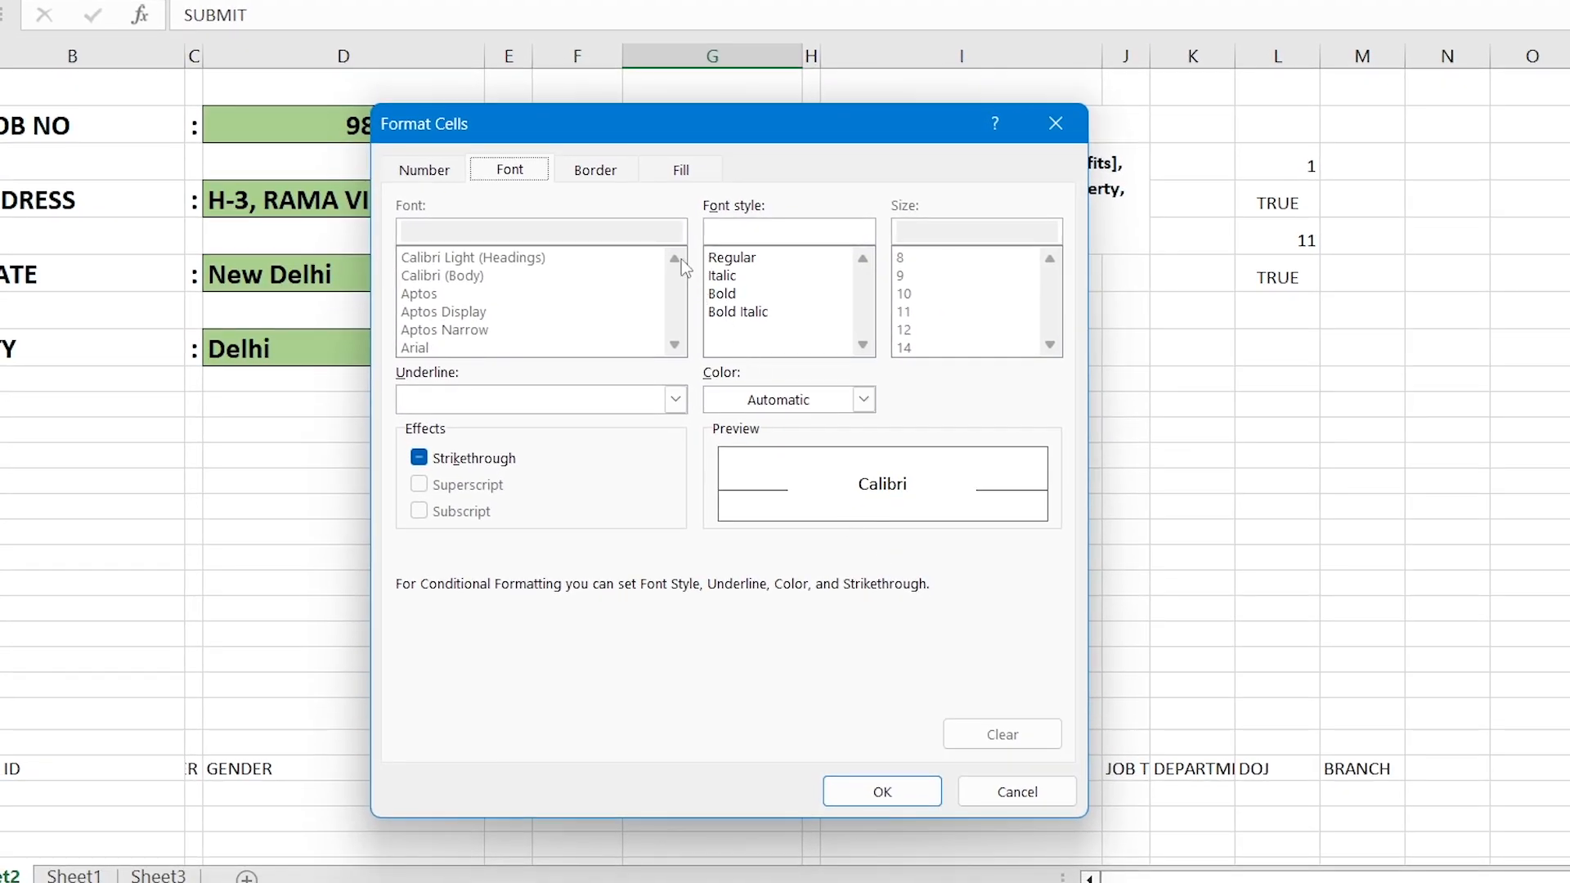
left_click(676, 172)
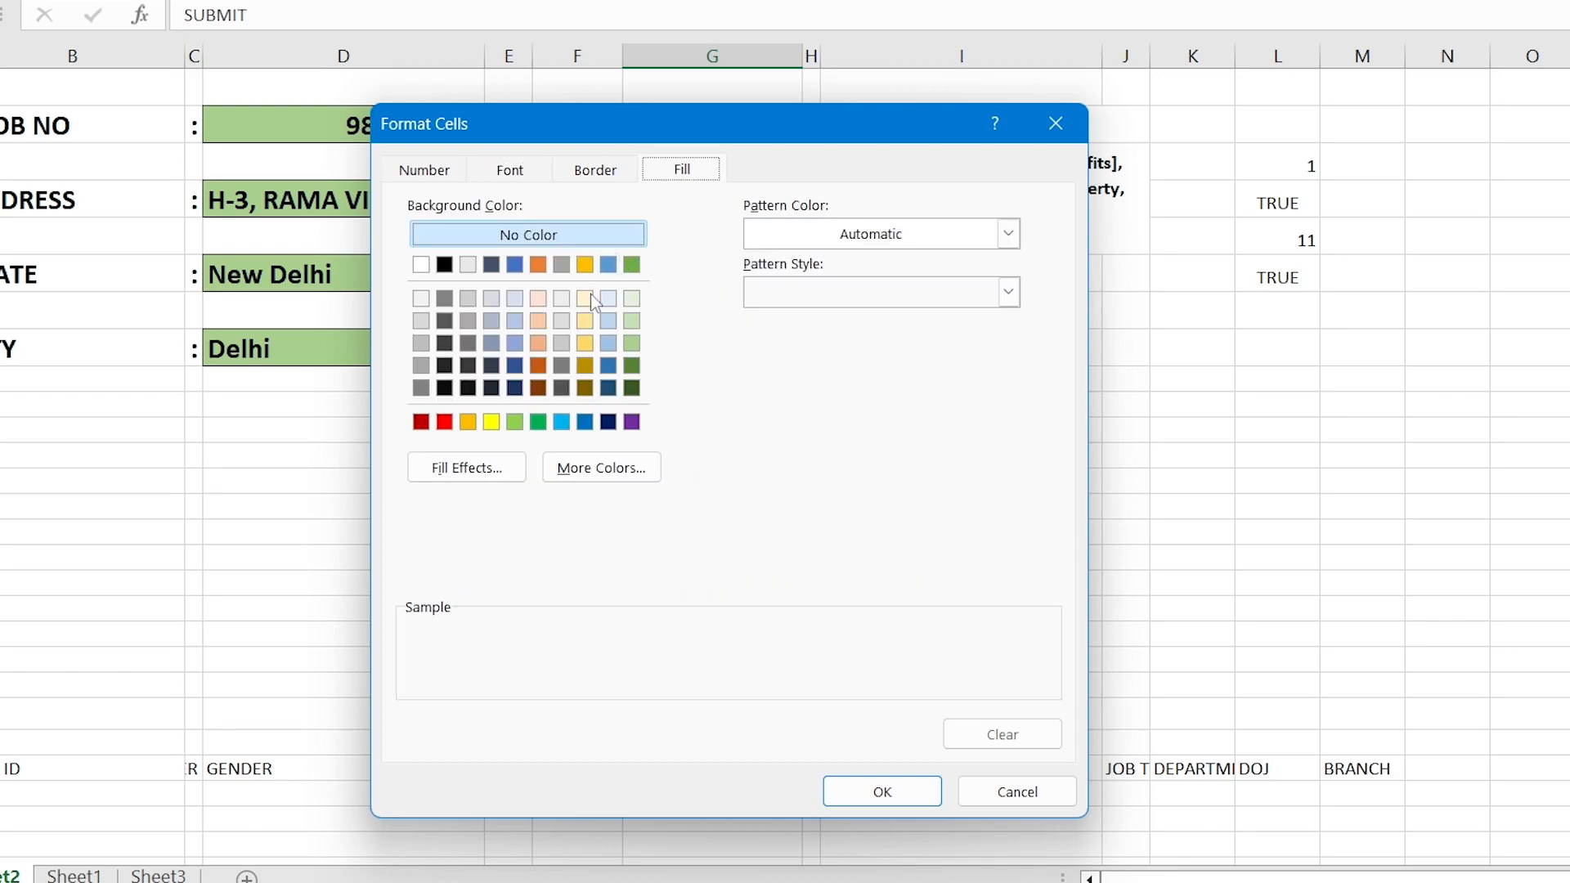
left_click(468, 422)
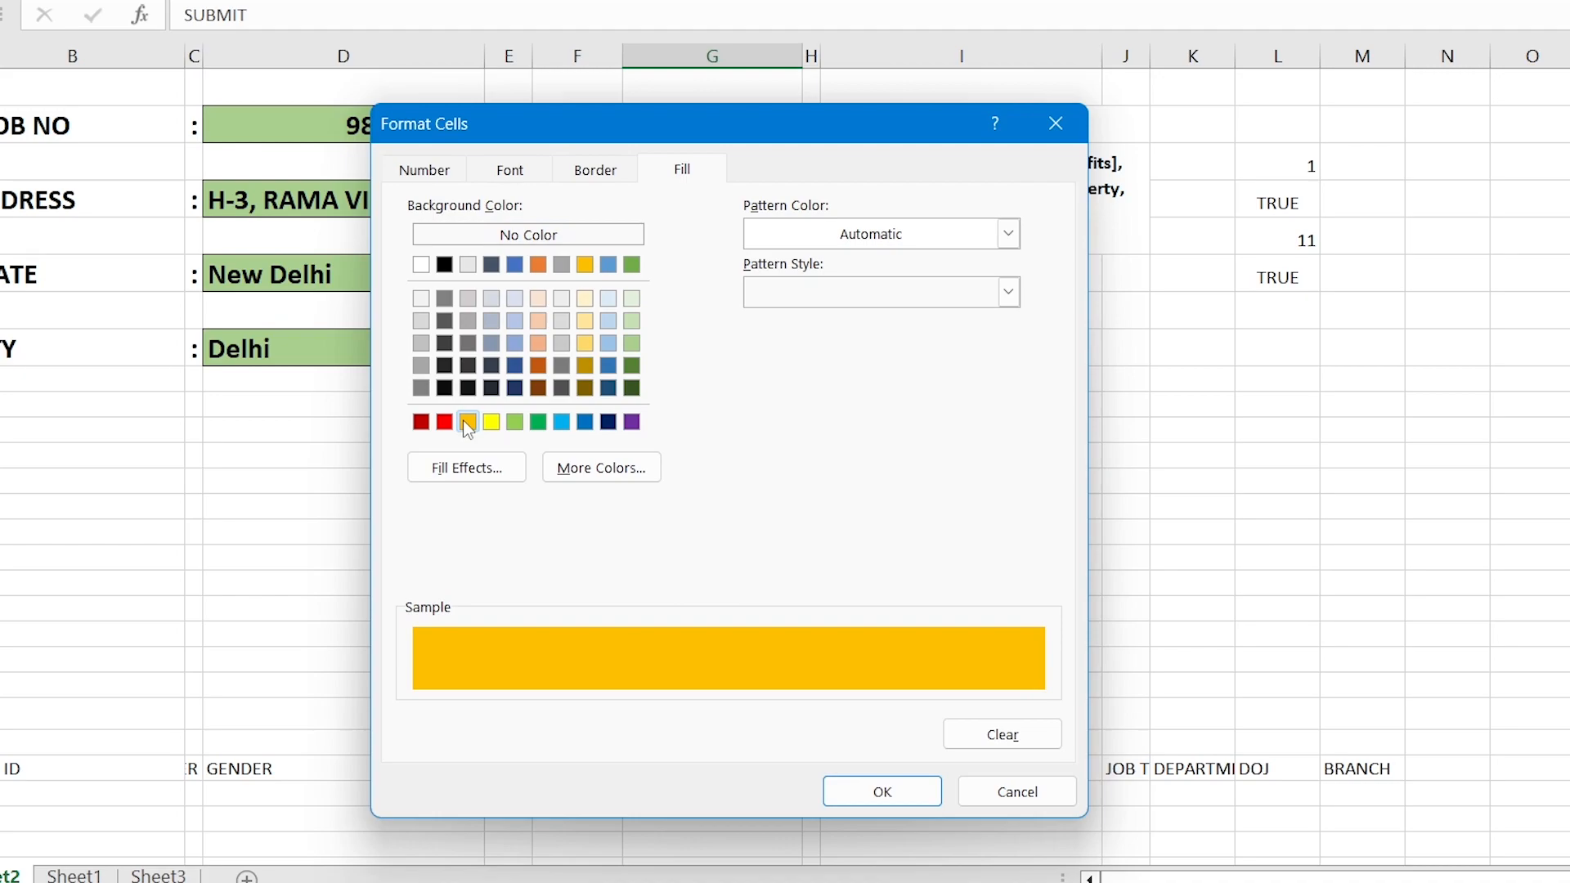
left_click(513, 170)
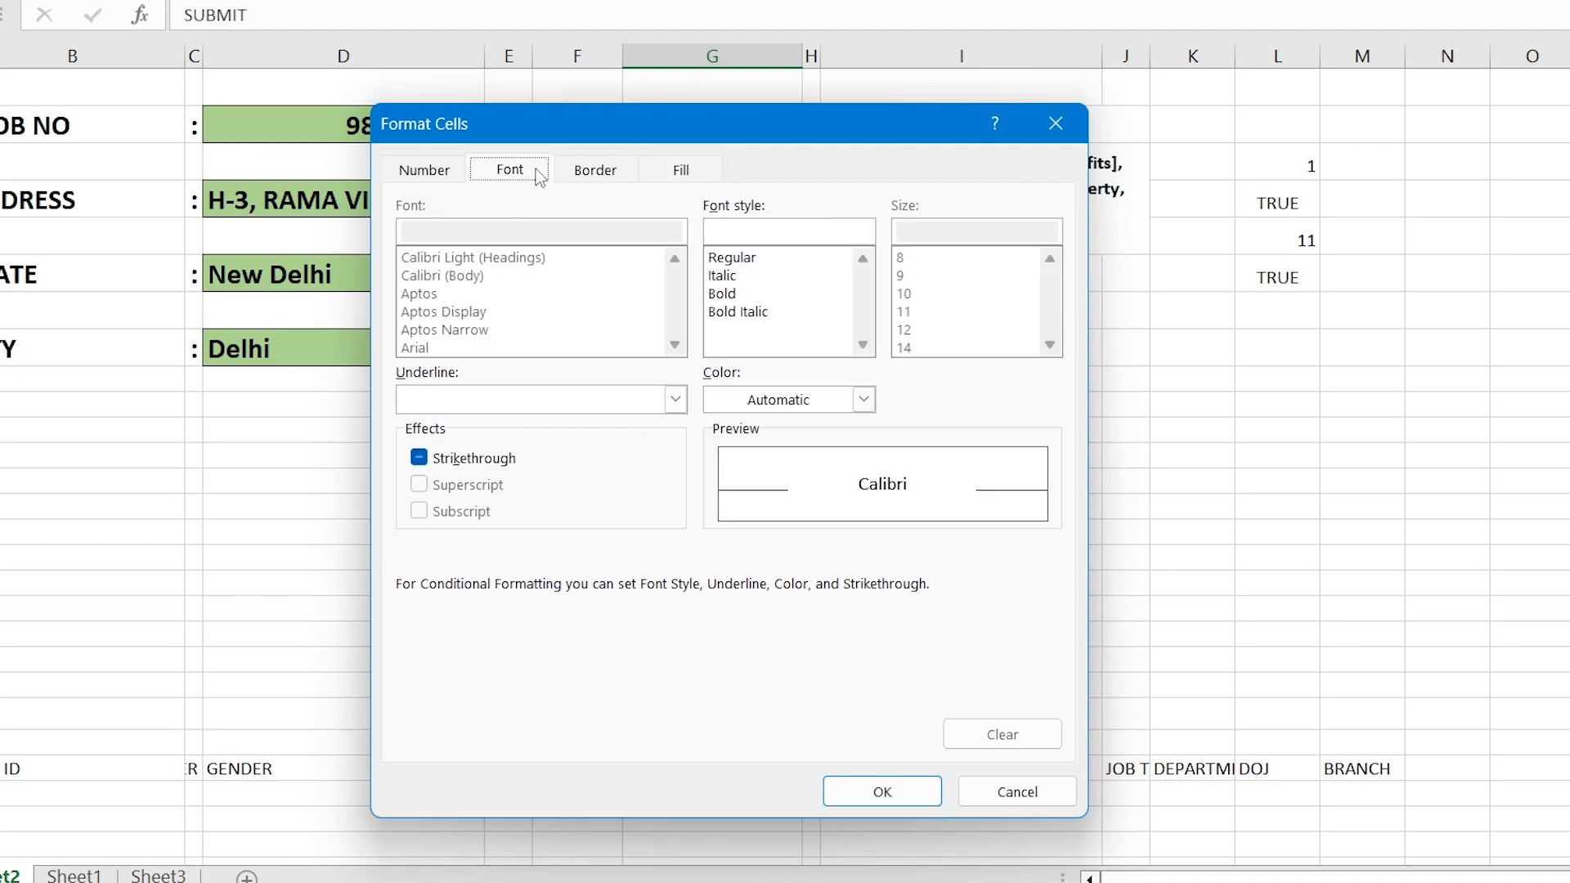
left_click(863, 399)
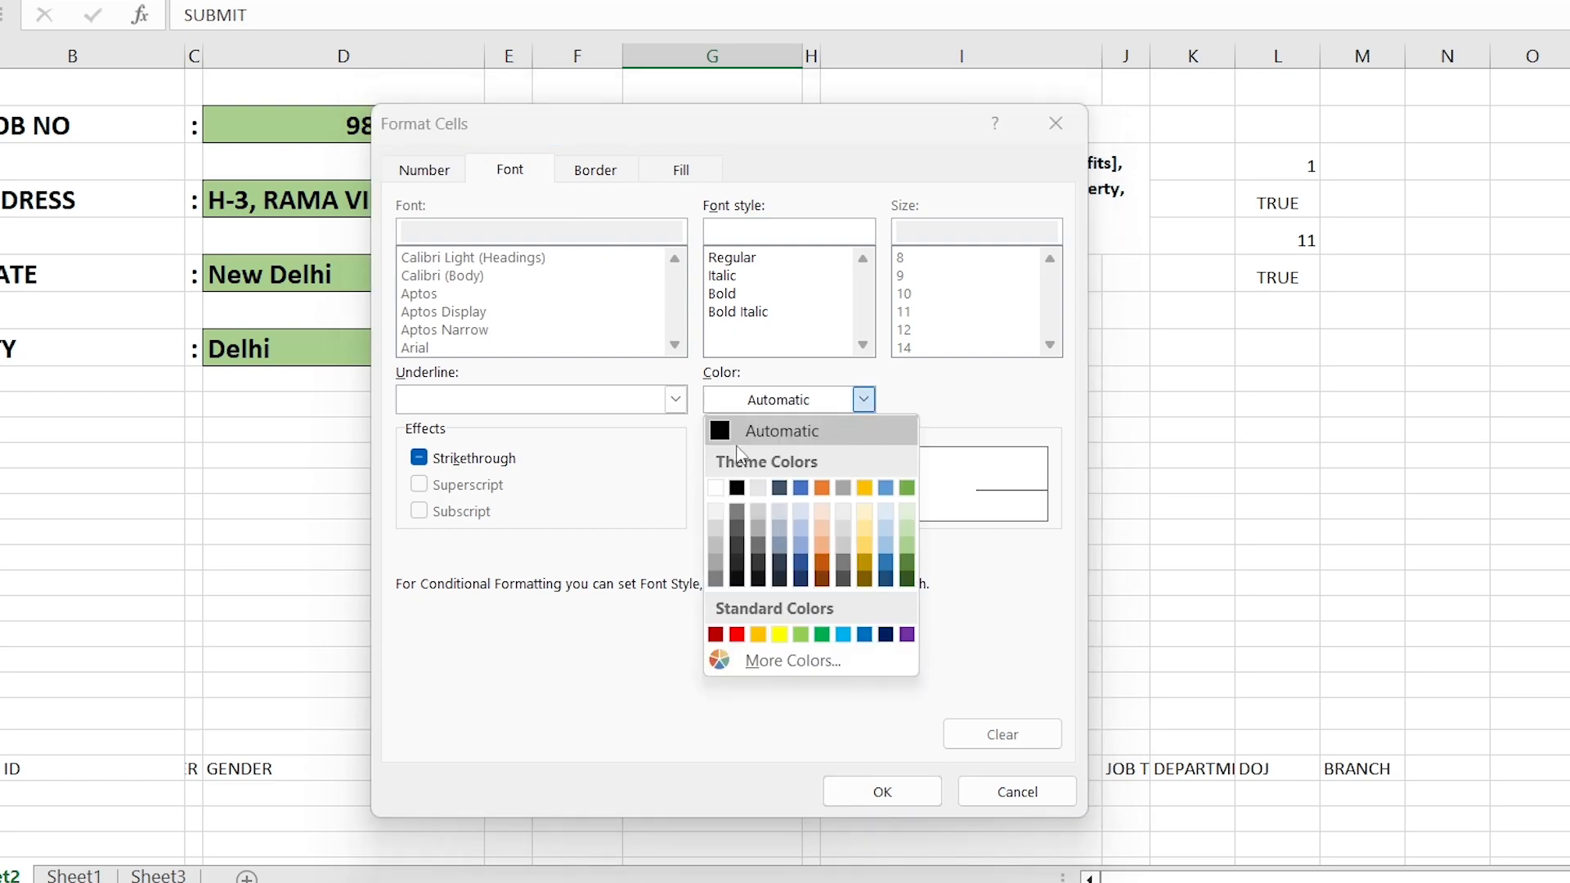
left_click(736, 488)
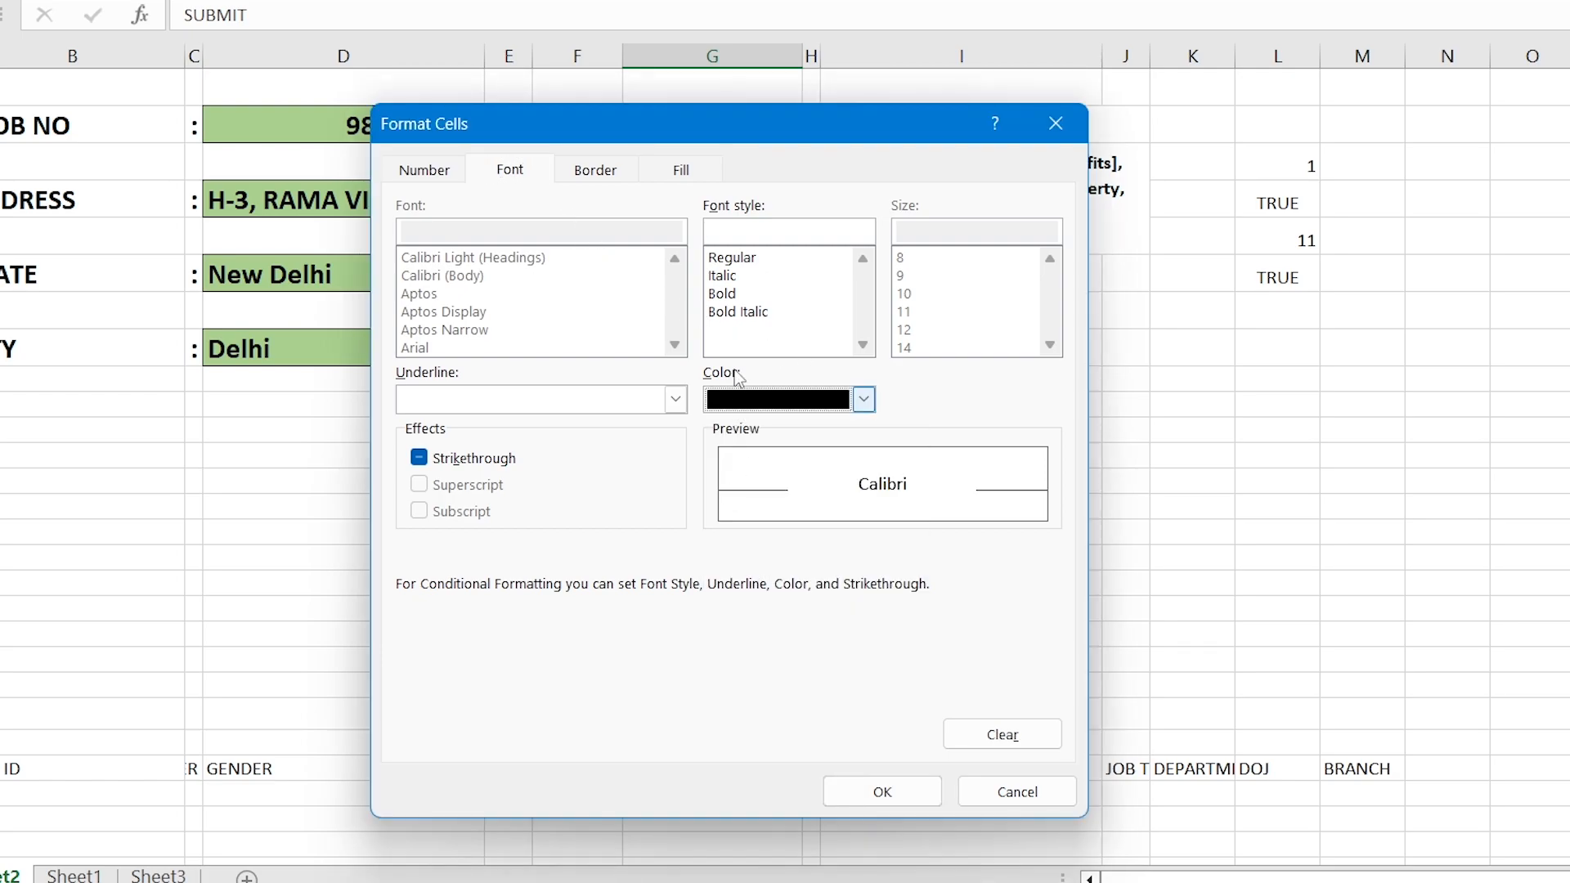
left_click(735, 296)
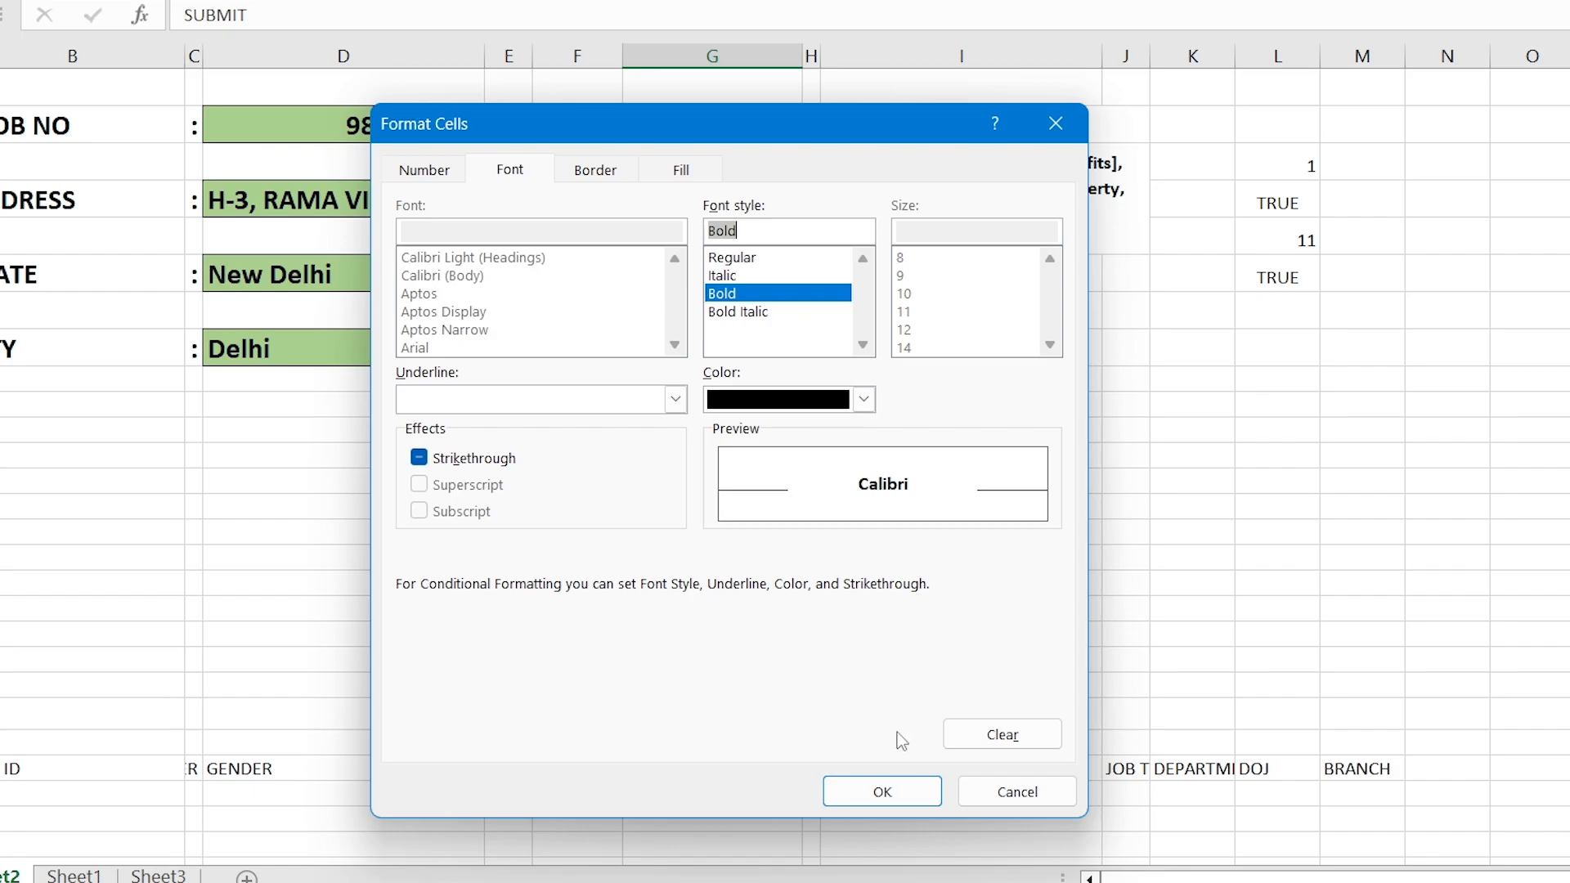
left_click(896, 791)
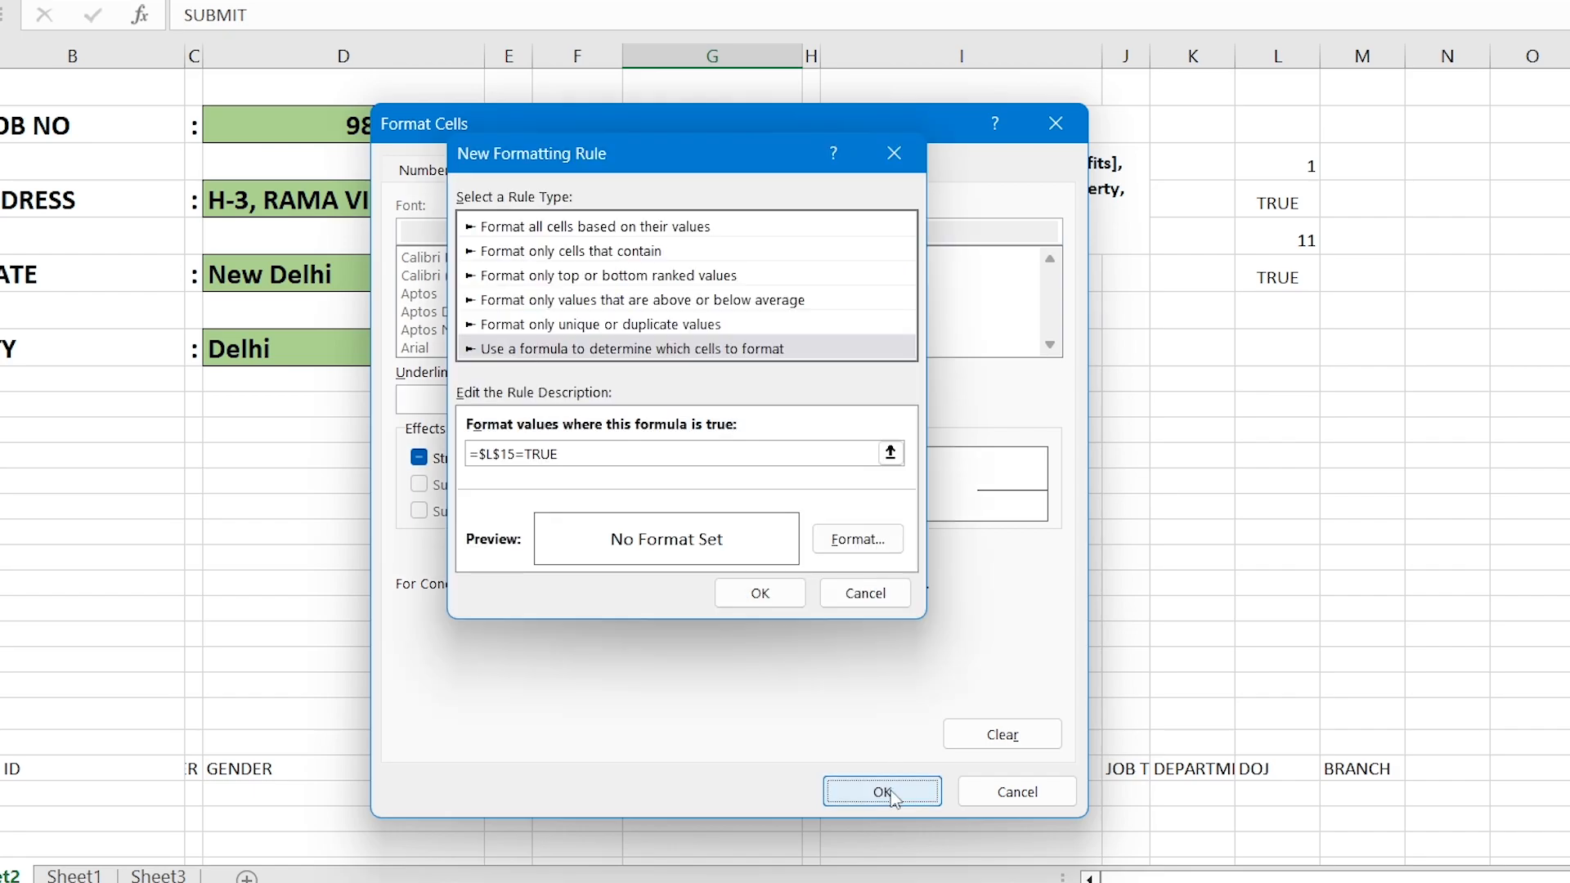
left_click(760, 593)
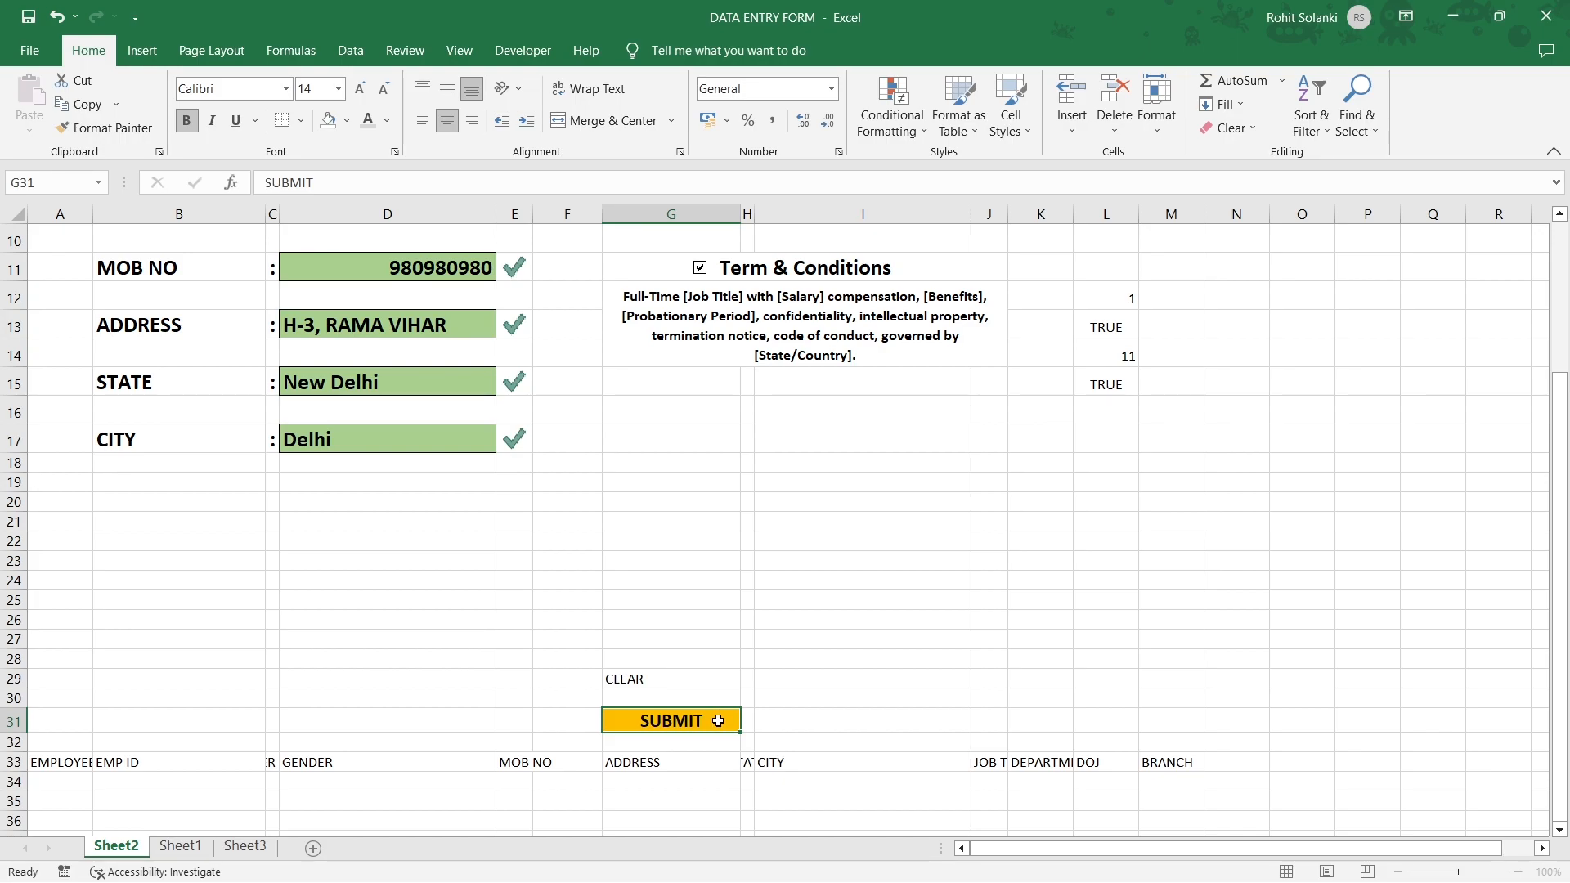
left_click(461, 443)
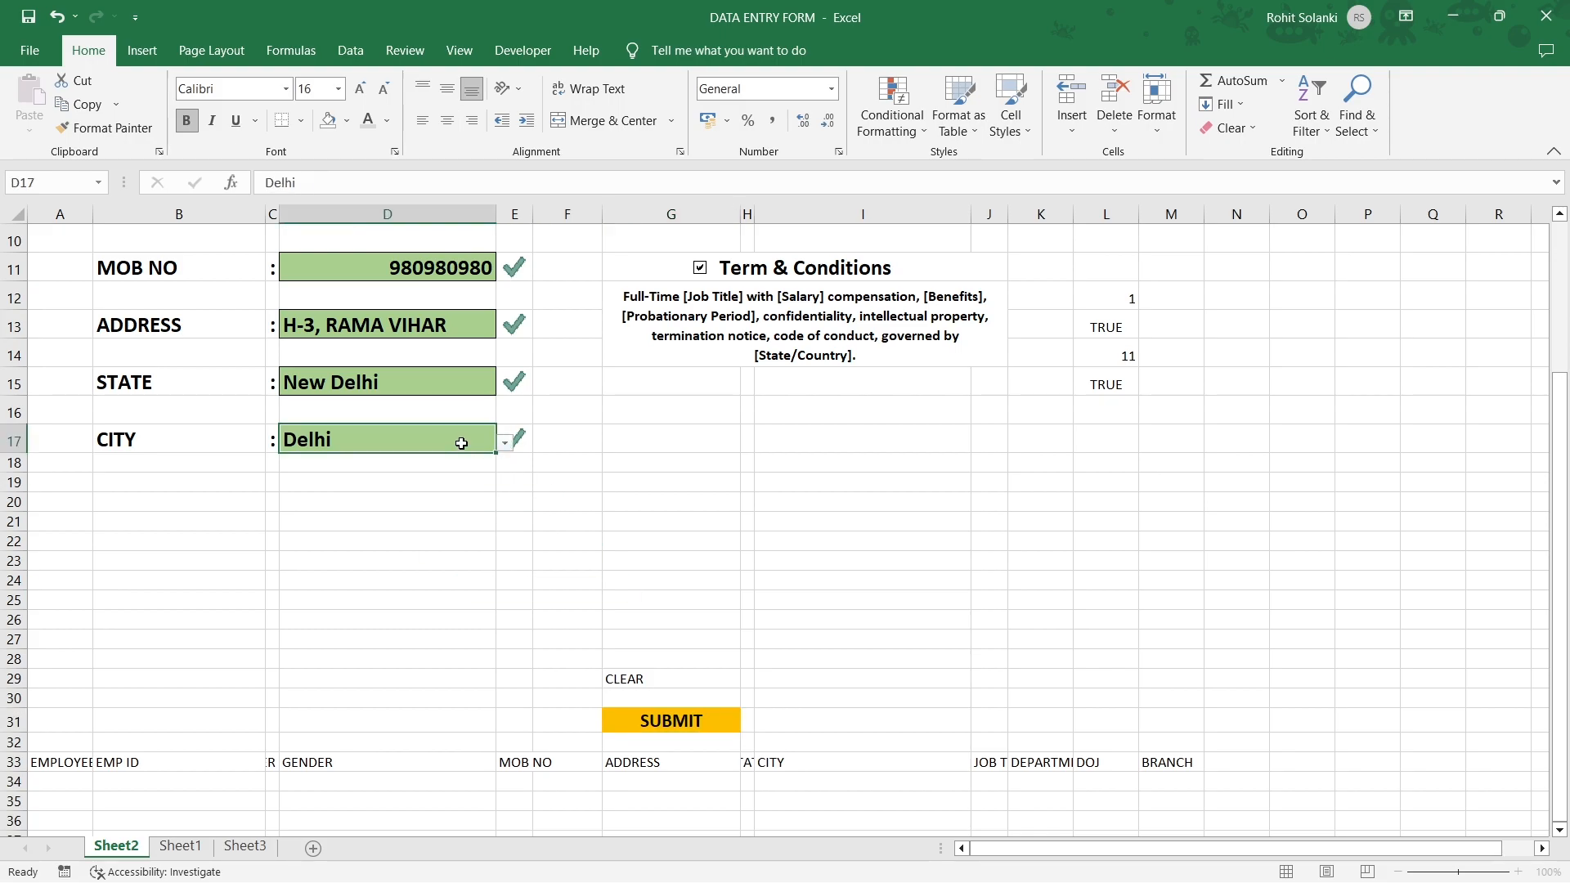
key("Delete")
key("ctrl+z")
left_click(699, 269)
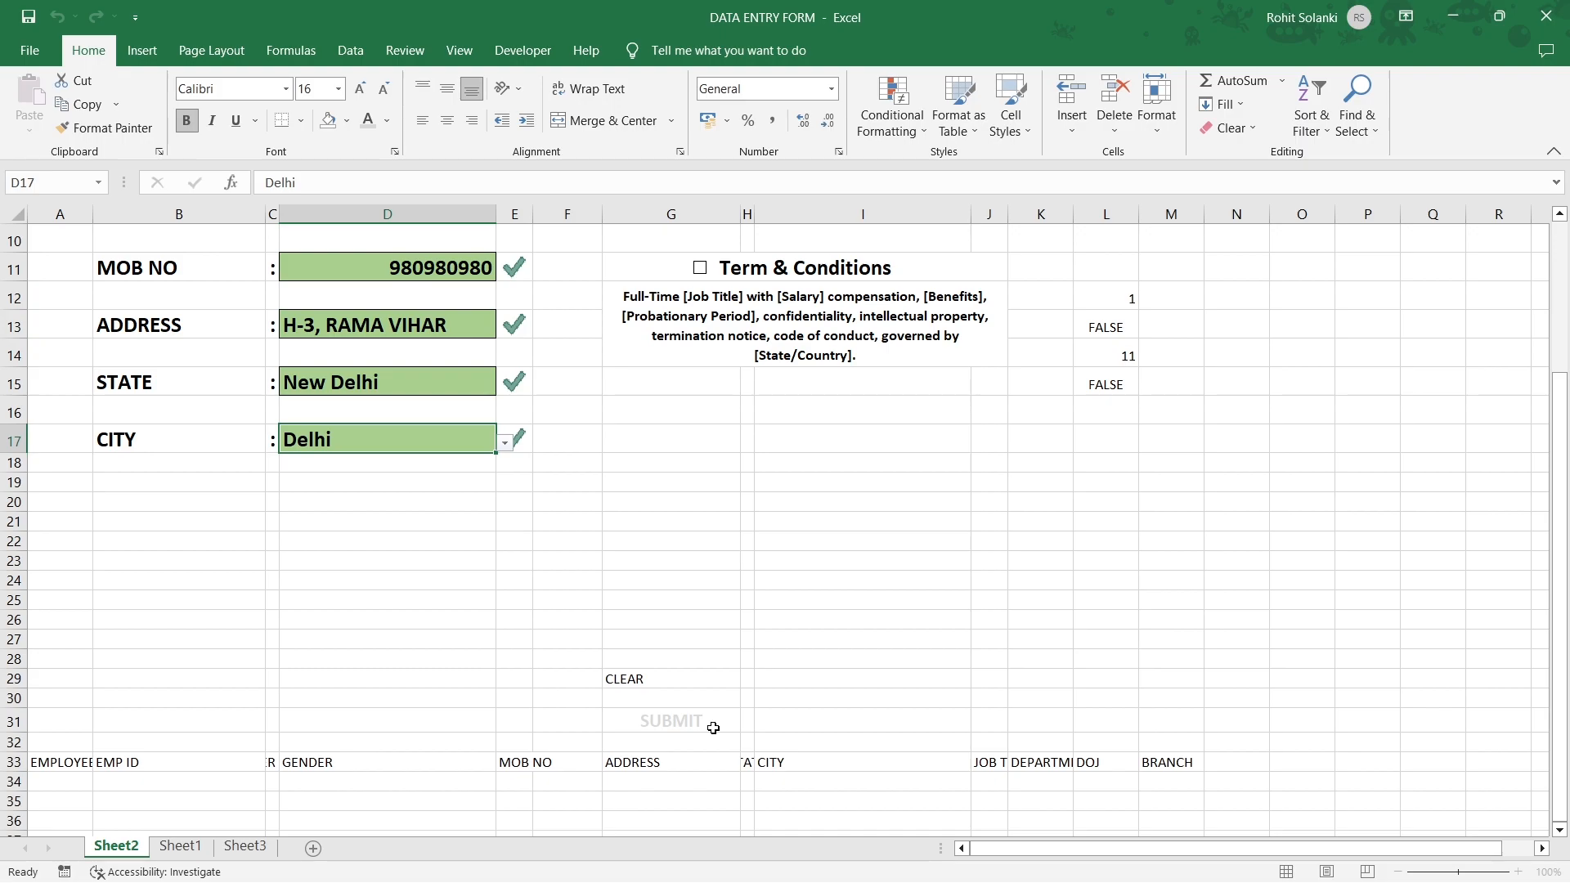
scroll(528, 462, "up", 3)
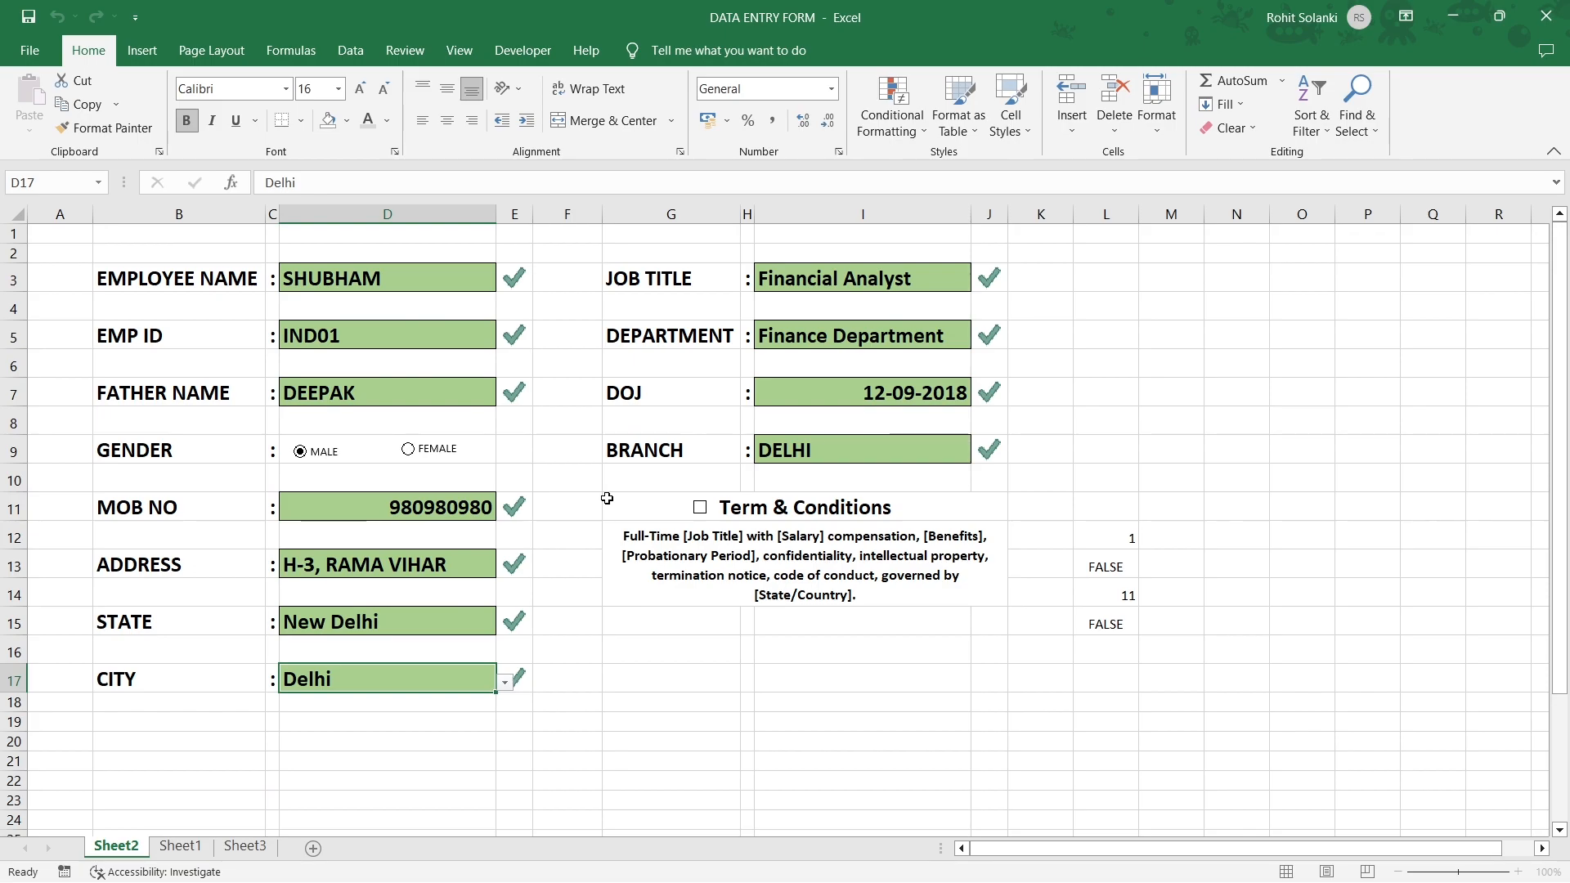
left_click(701, 509)
scroll(707, 512, "down", 3)
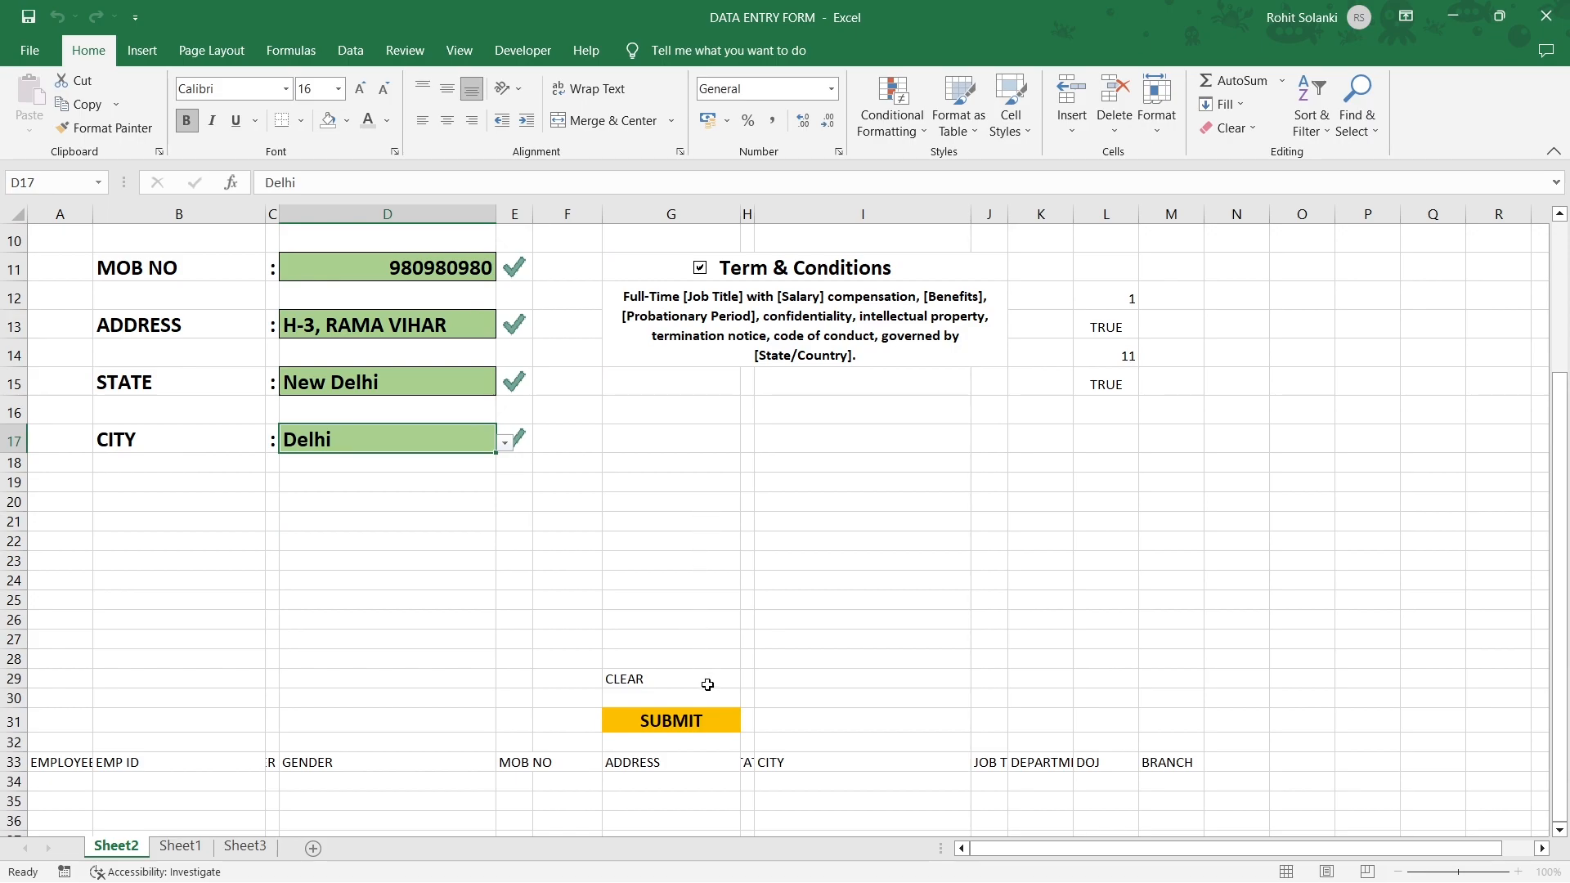
left_click(716, 719)
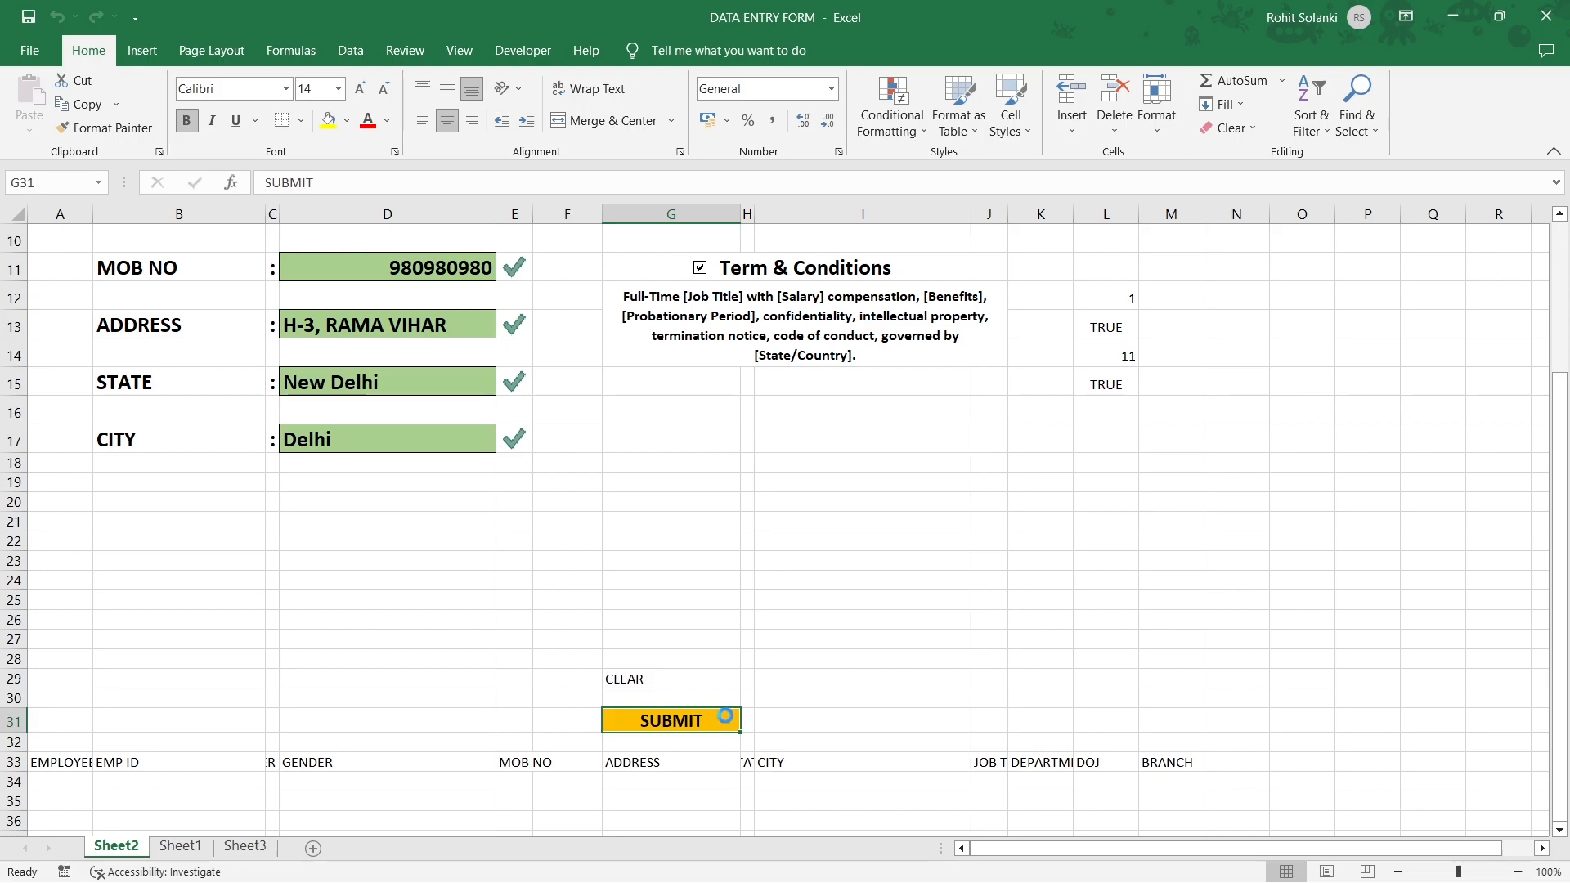
Paste G31 as a linked picture and place it below Terms & Conditions.
key("ctrl+c")
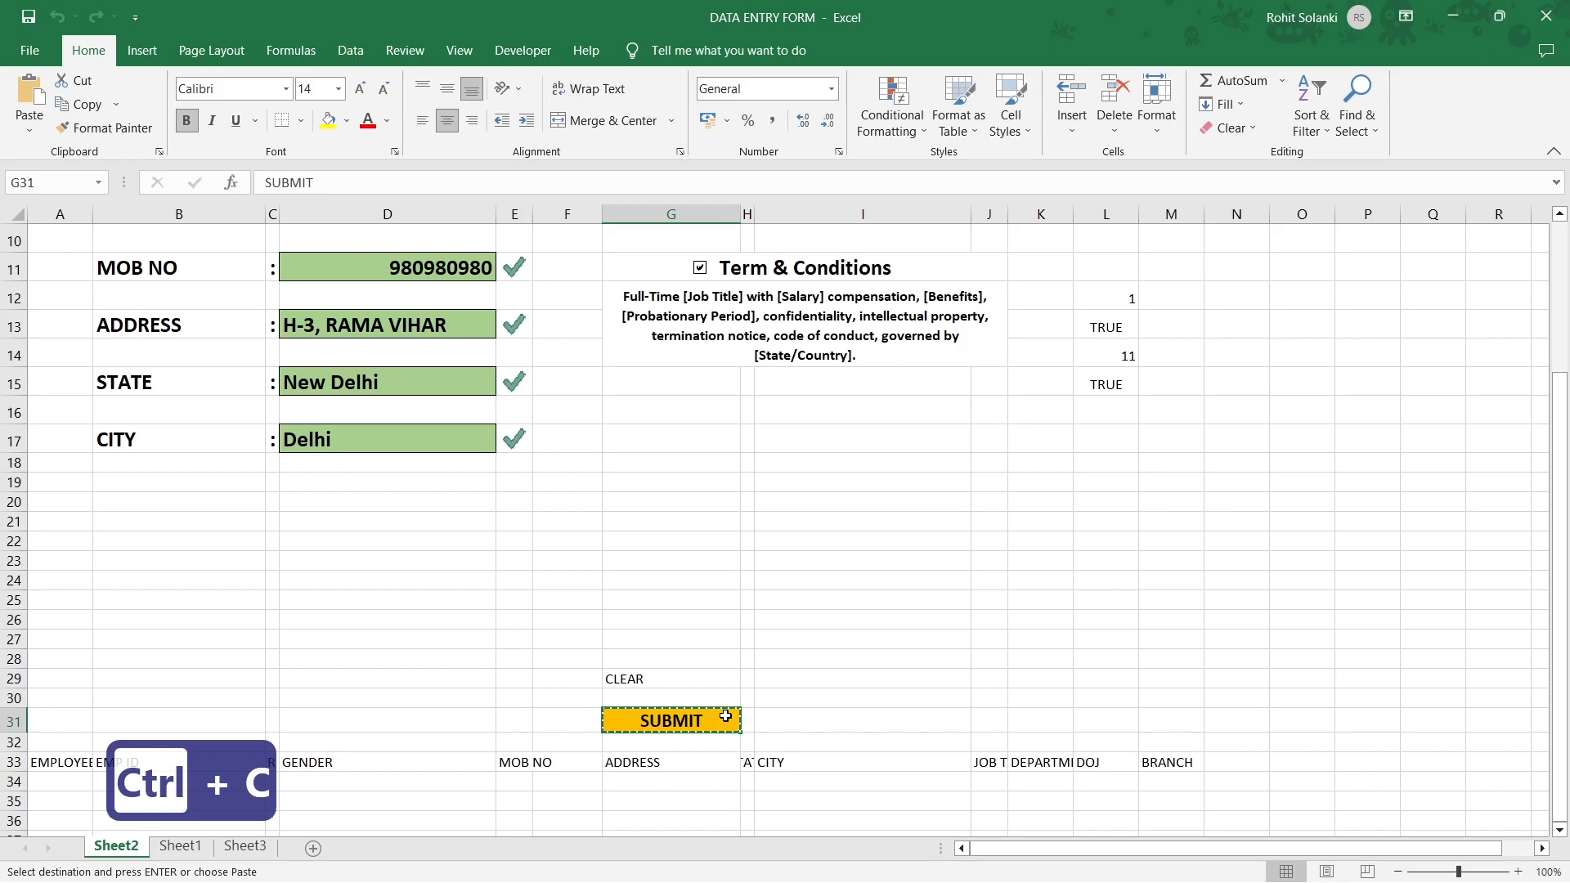
left_click(41, 127)
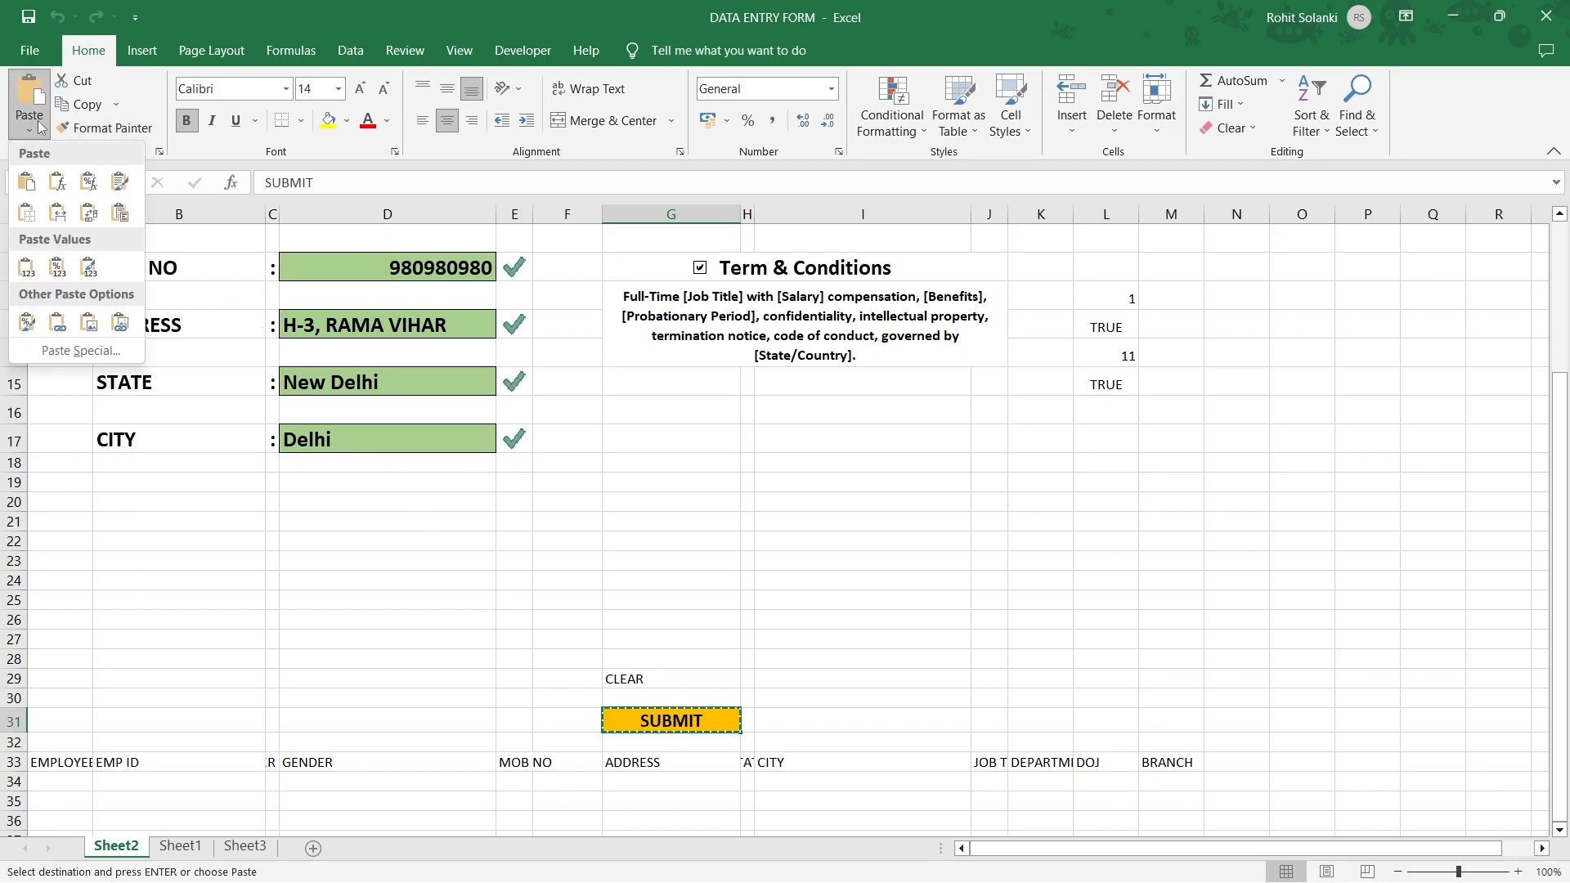
left_click(120, 325)
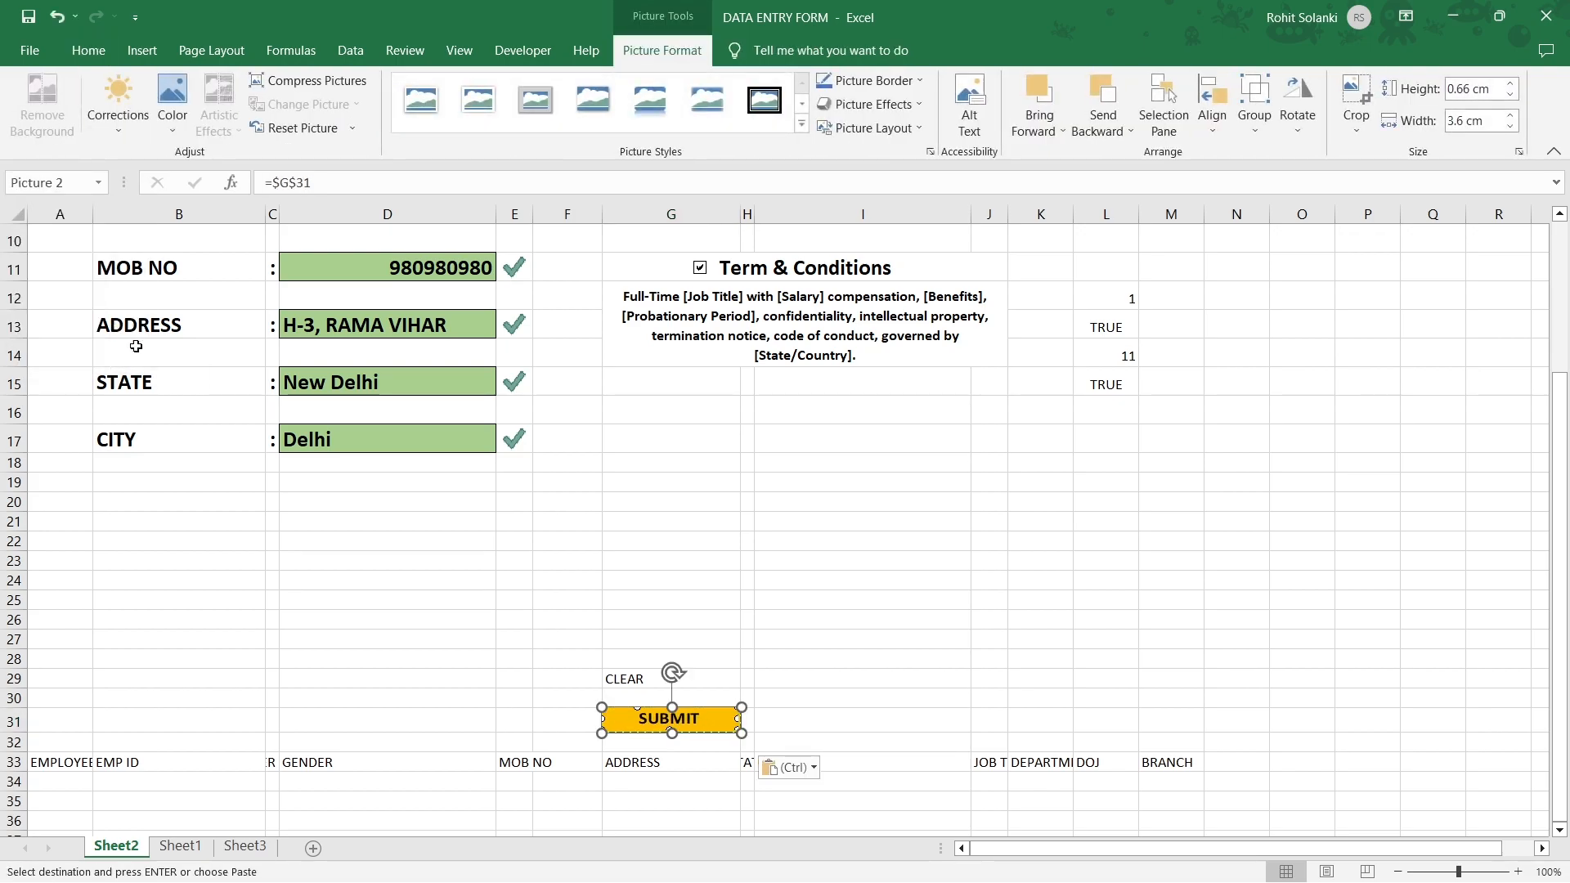
left_click_drag(702, 724, 781, 422)
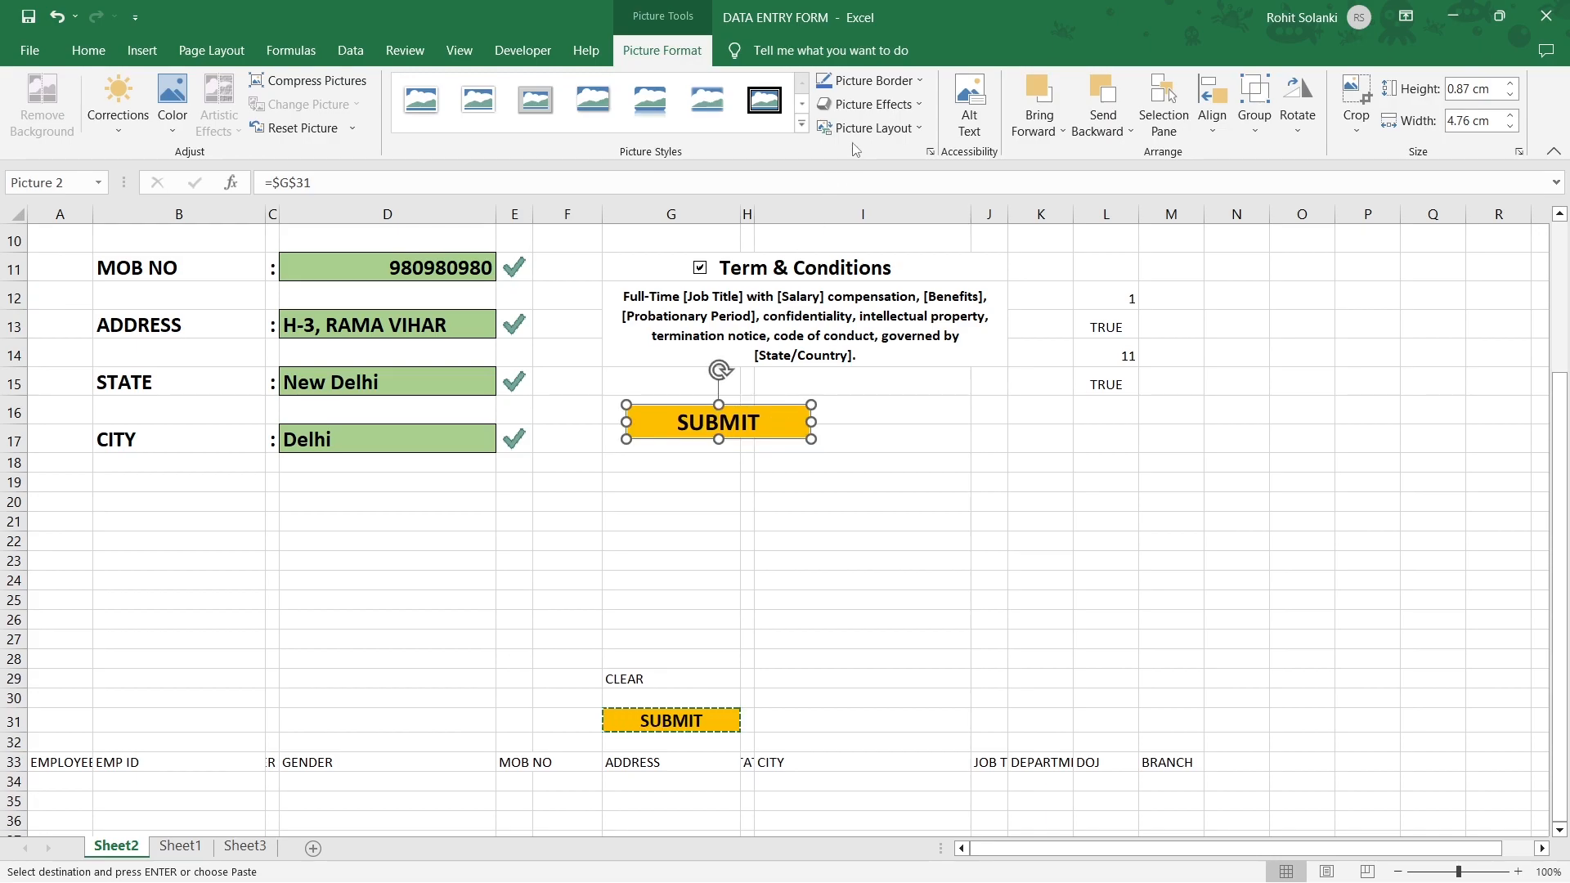
Apply the first Bevel picture effect to the SUBMIT picture.
left_click(903, 113)
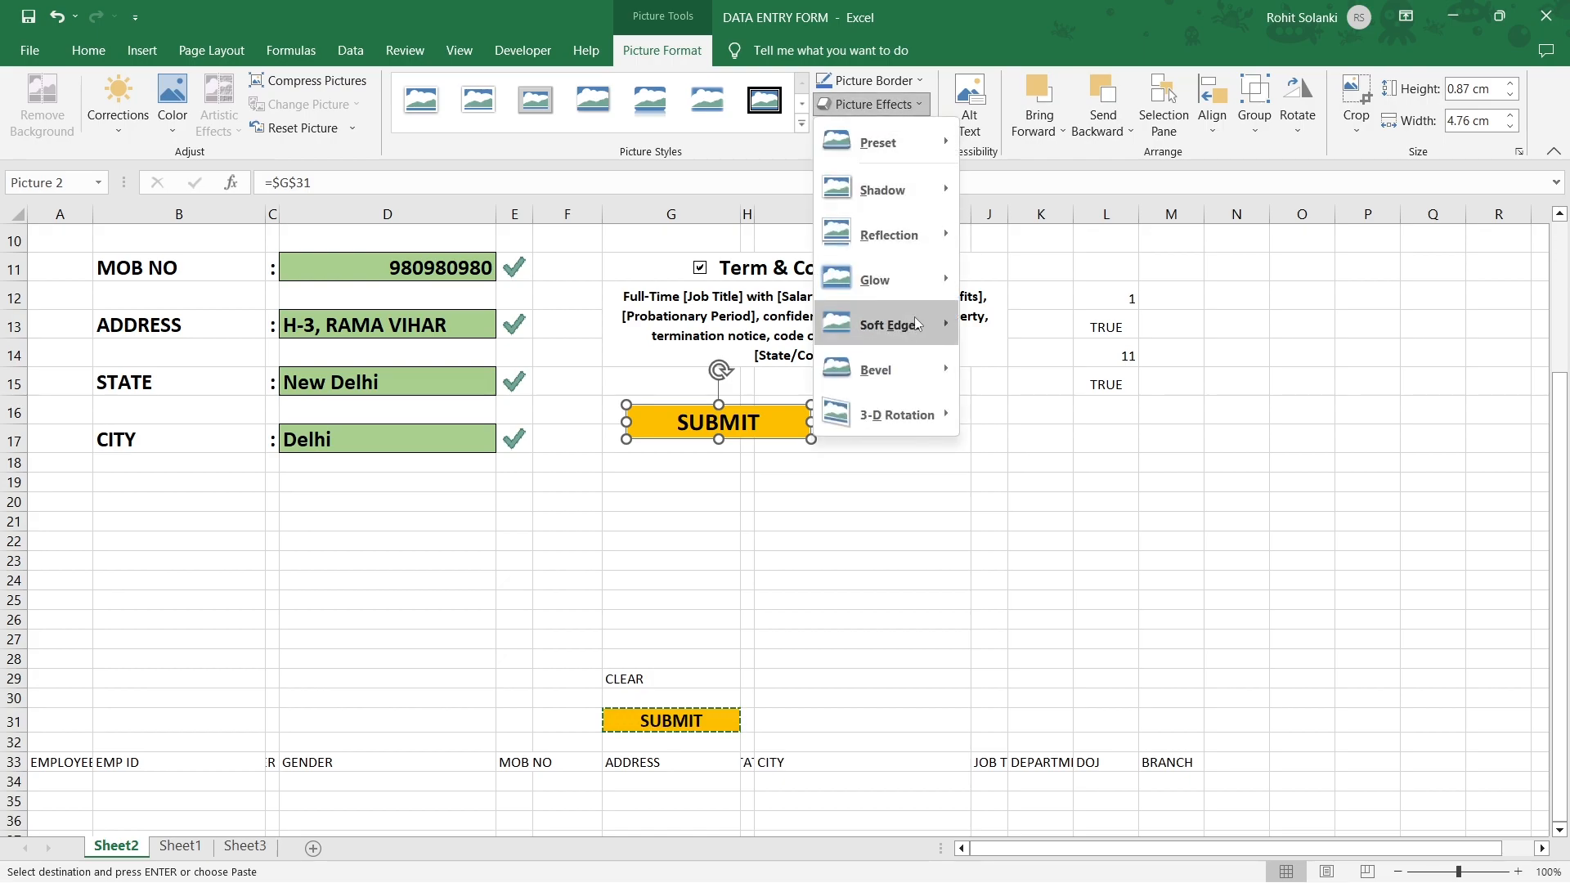
mouse_move(896, 366)
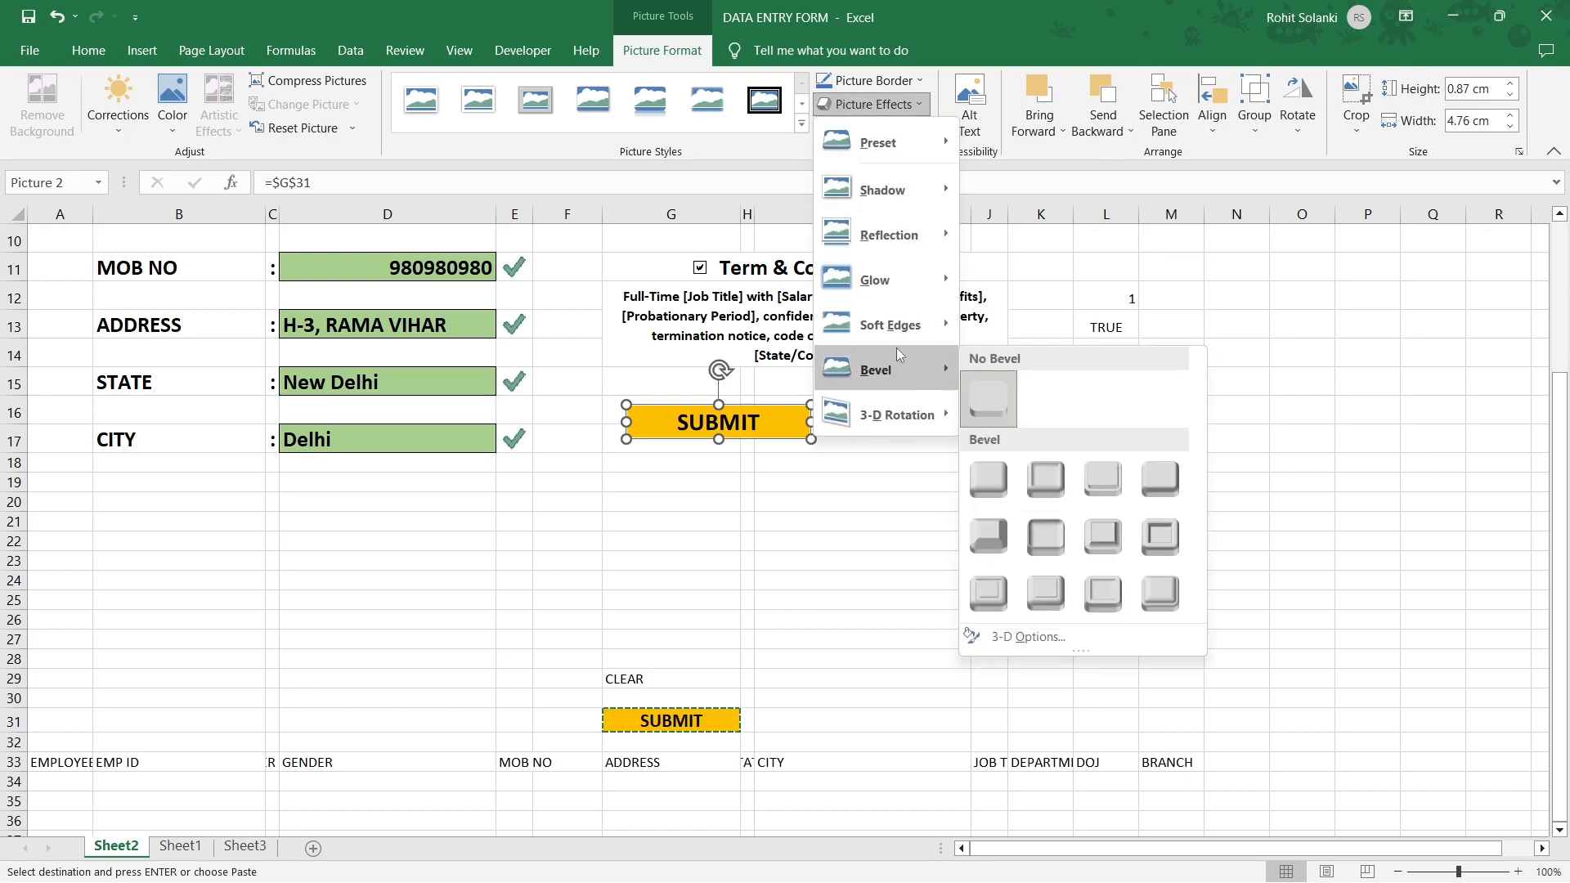
left_click(989, 478)
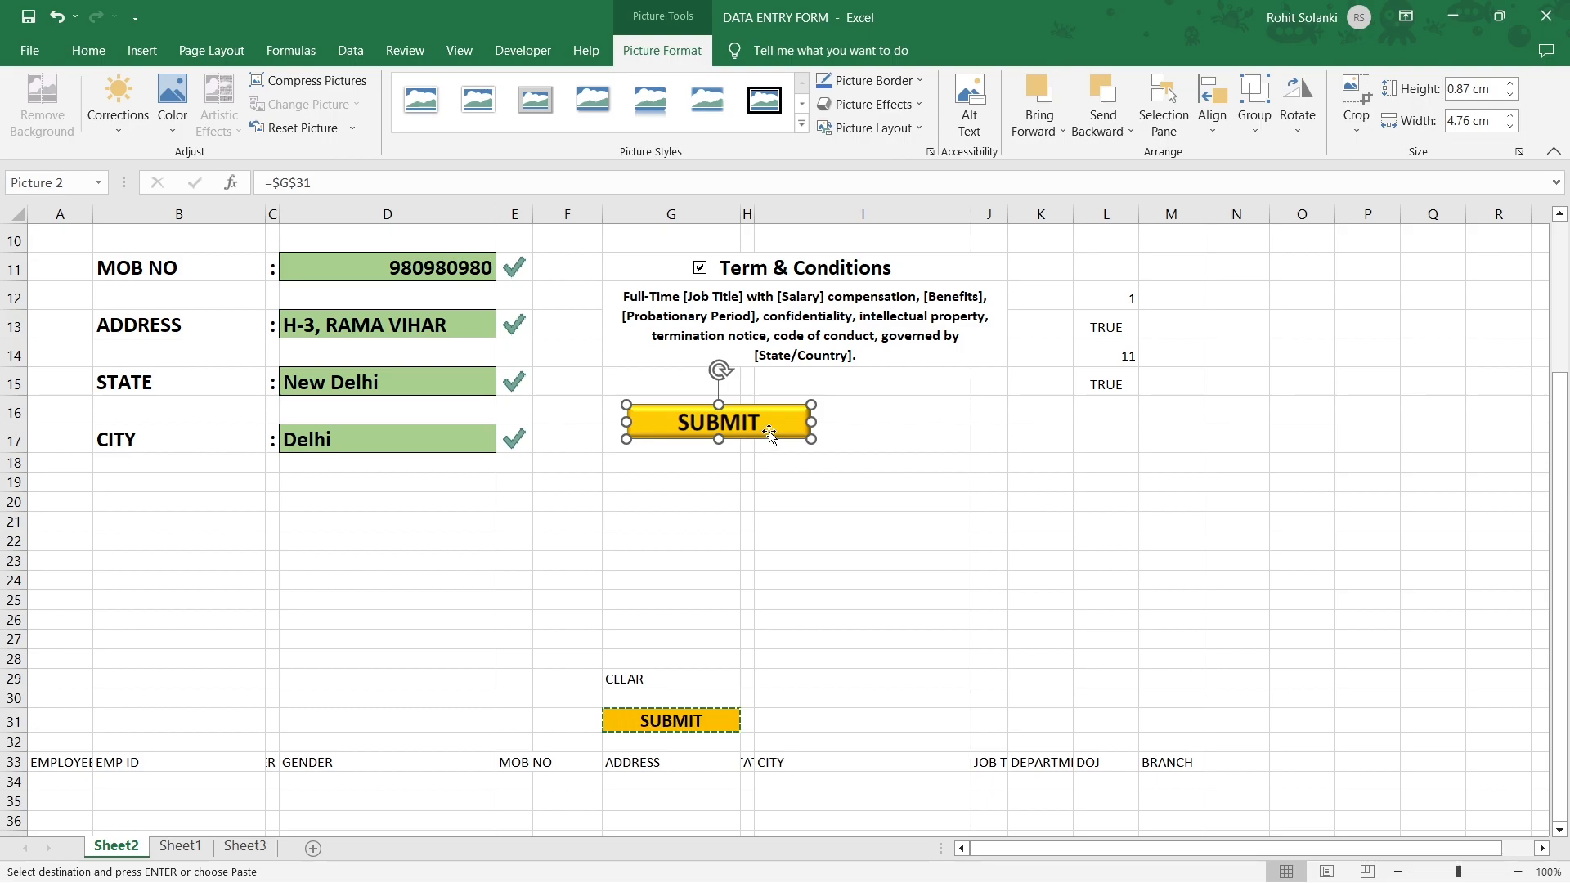
left_click(701, 715)
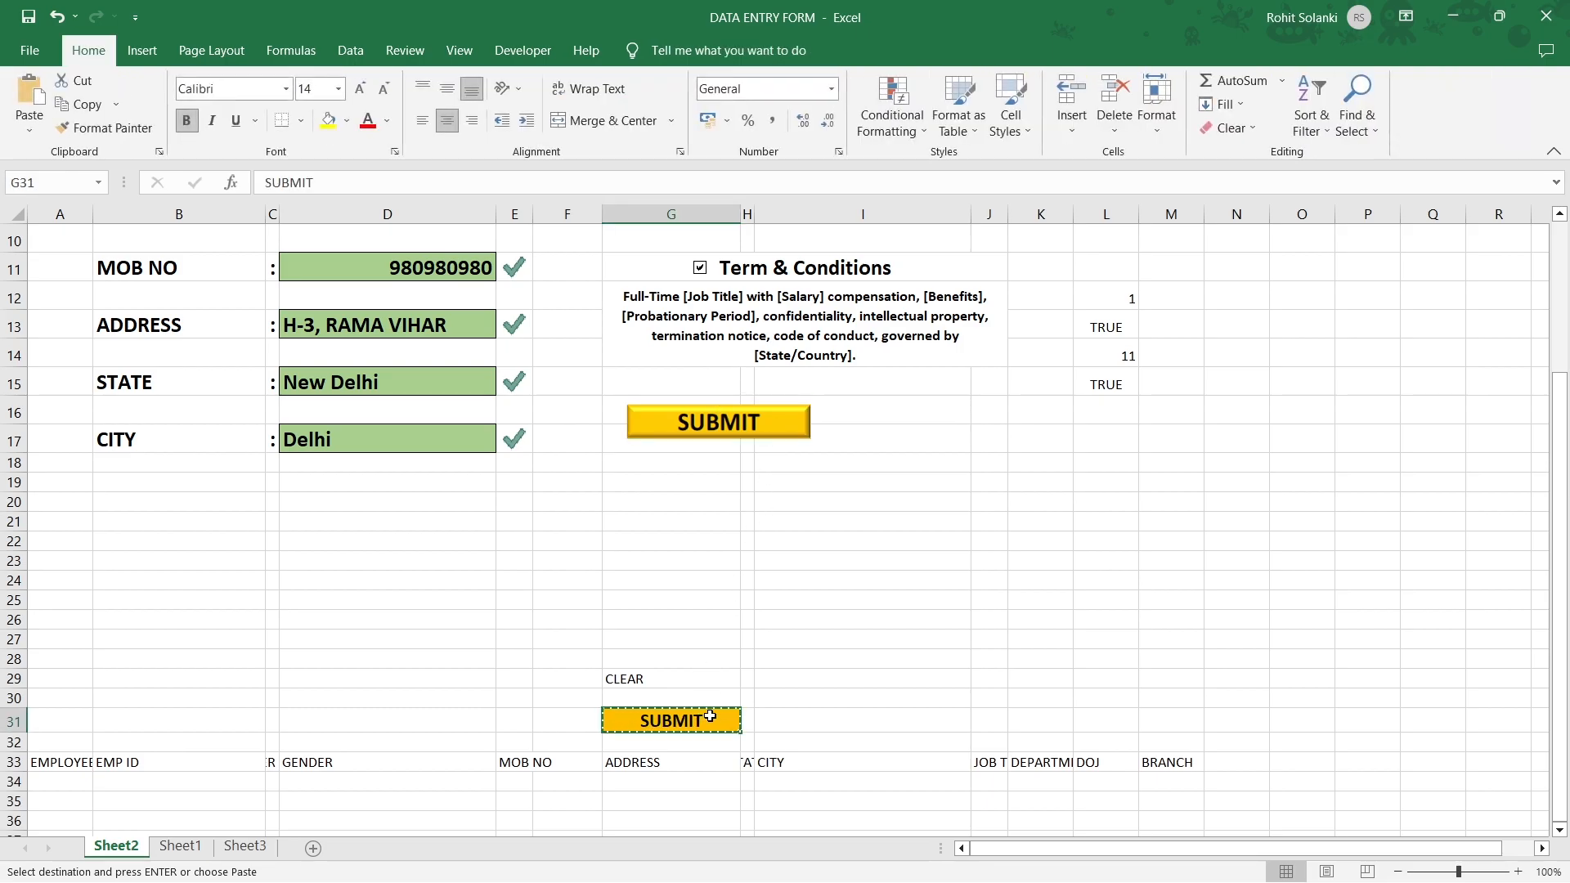
Give CLEAR in G29 an orange fill with bold, centred 14-point text, then copy it.
left_click(705, 679)
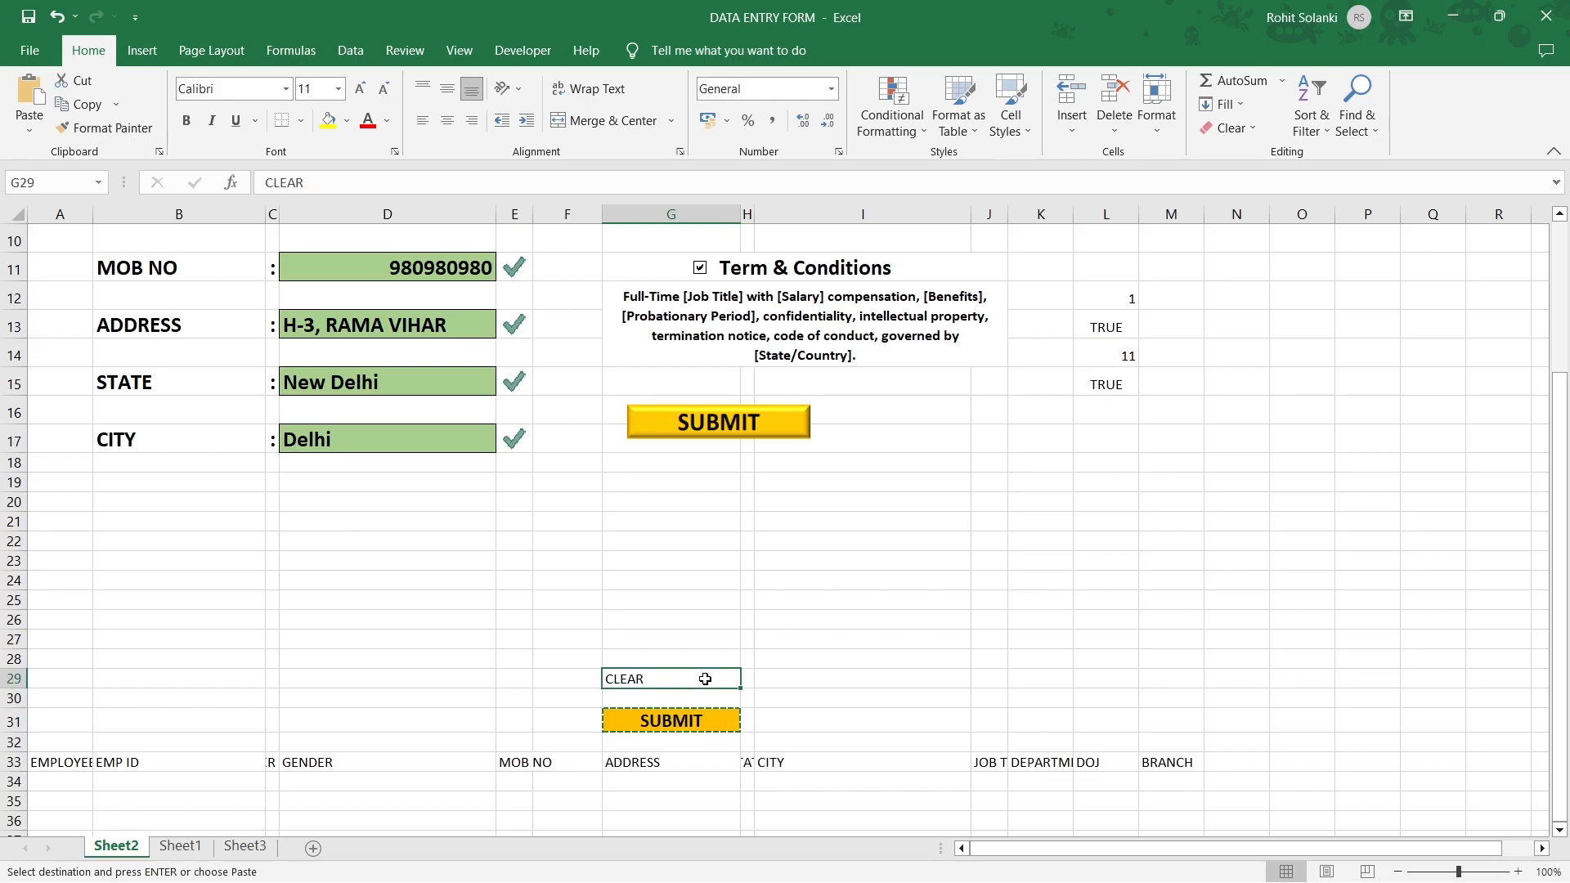
key("Escape")
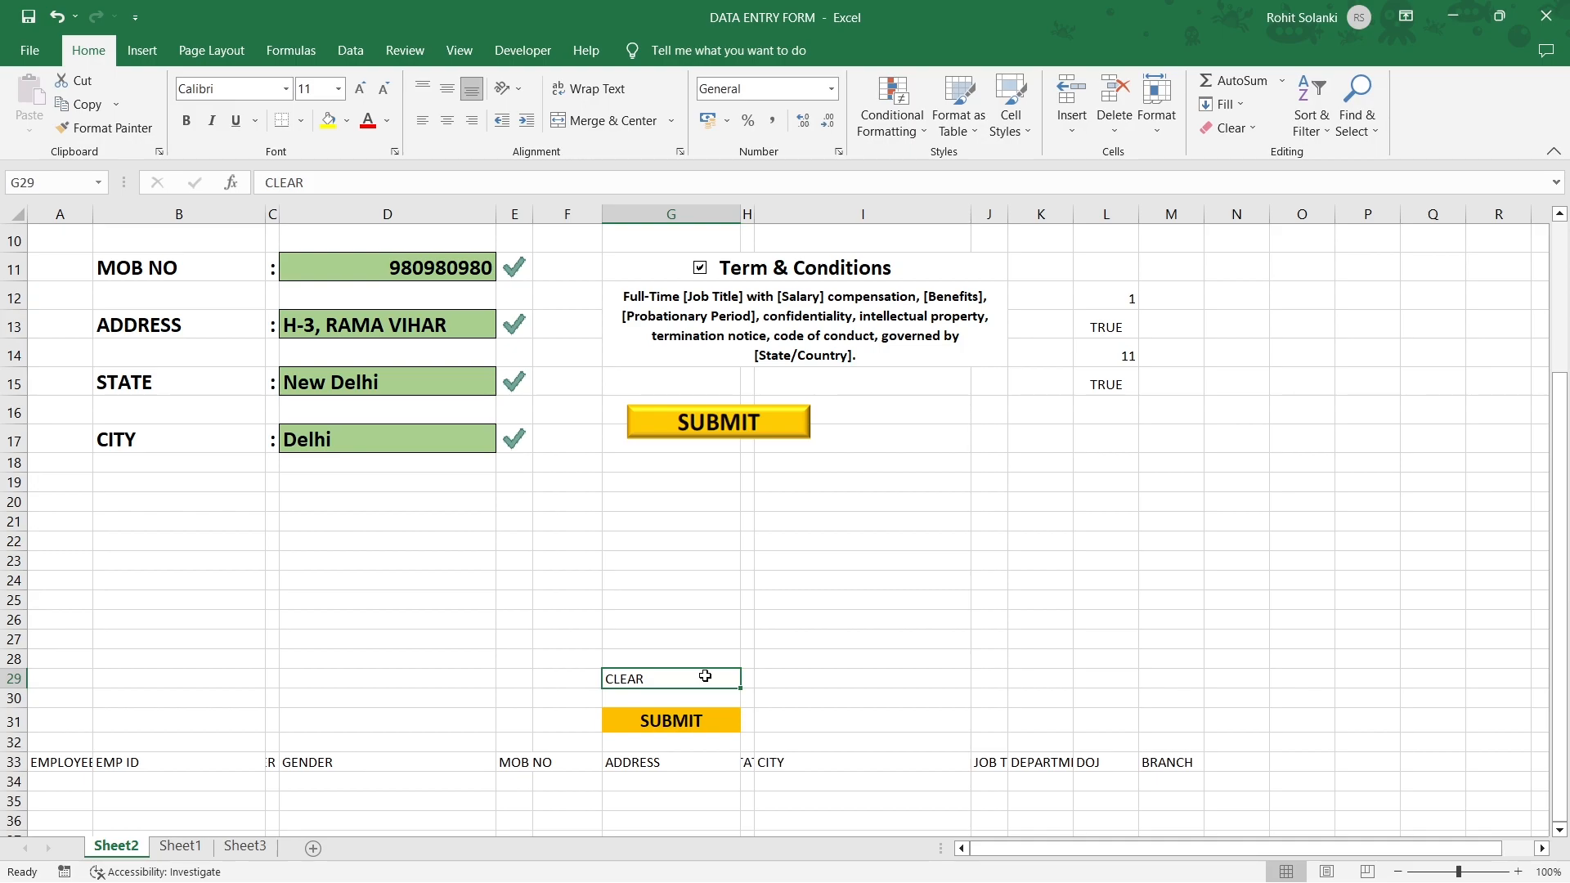
key("ctrl+z")
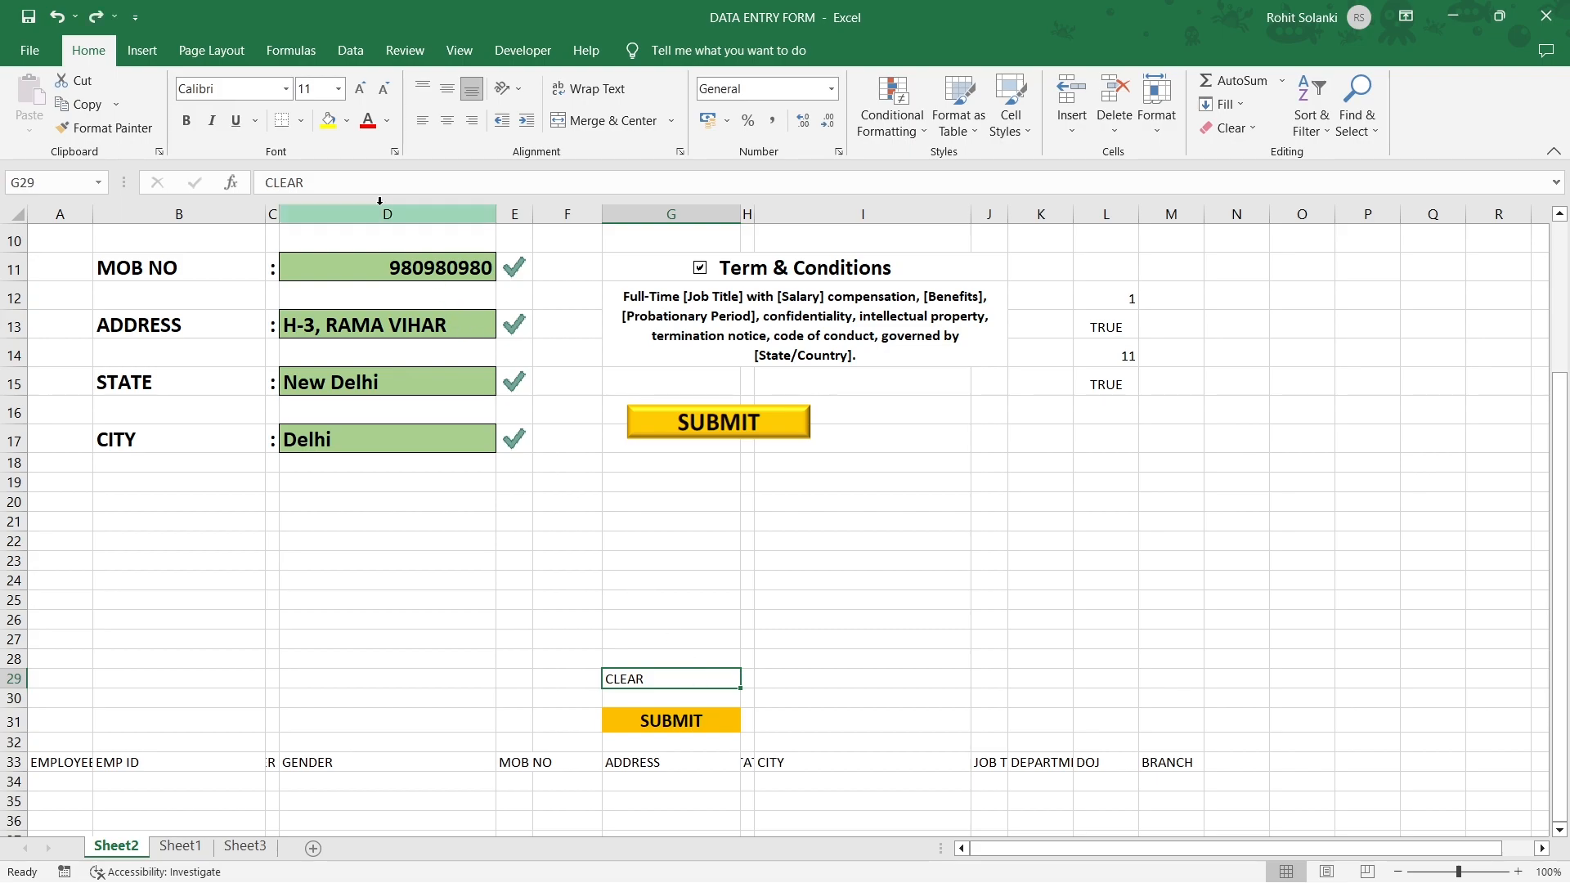
left_click(346, 123)
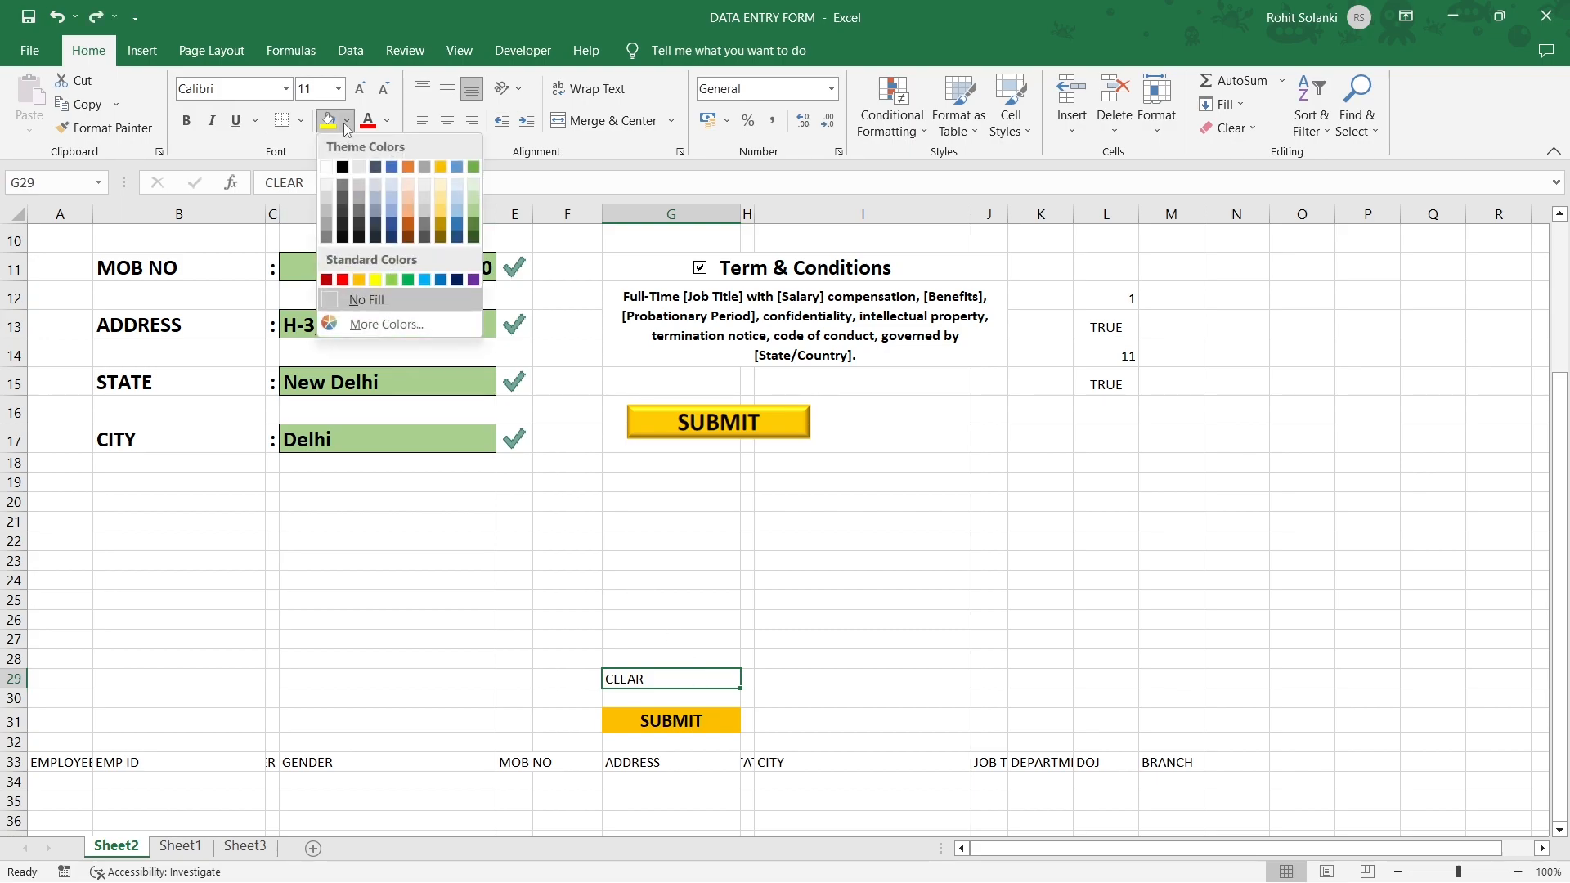
left_click(359, 280)
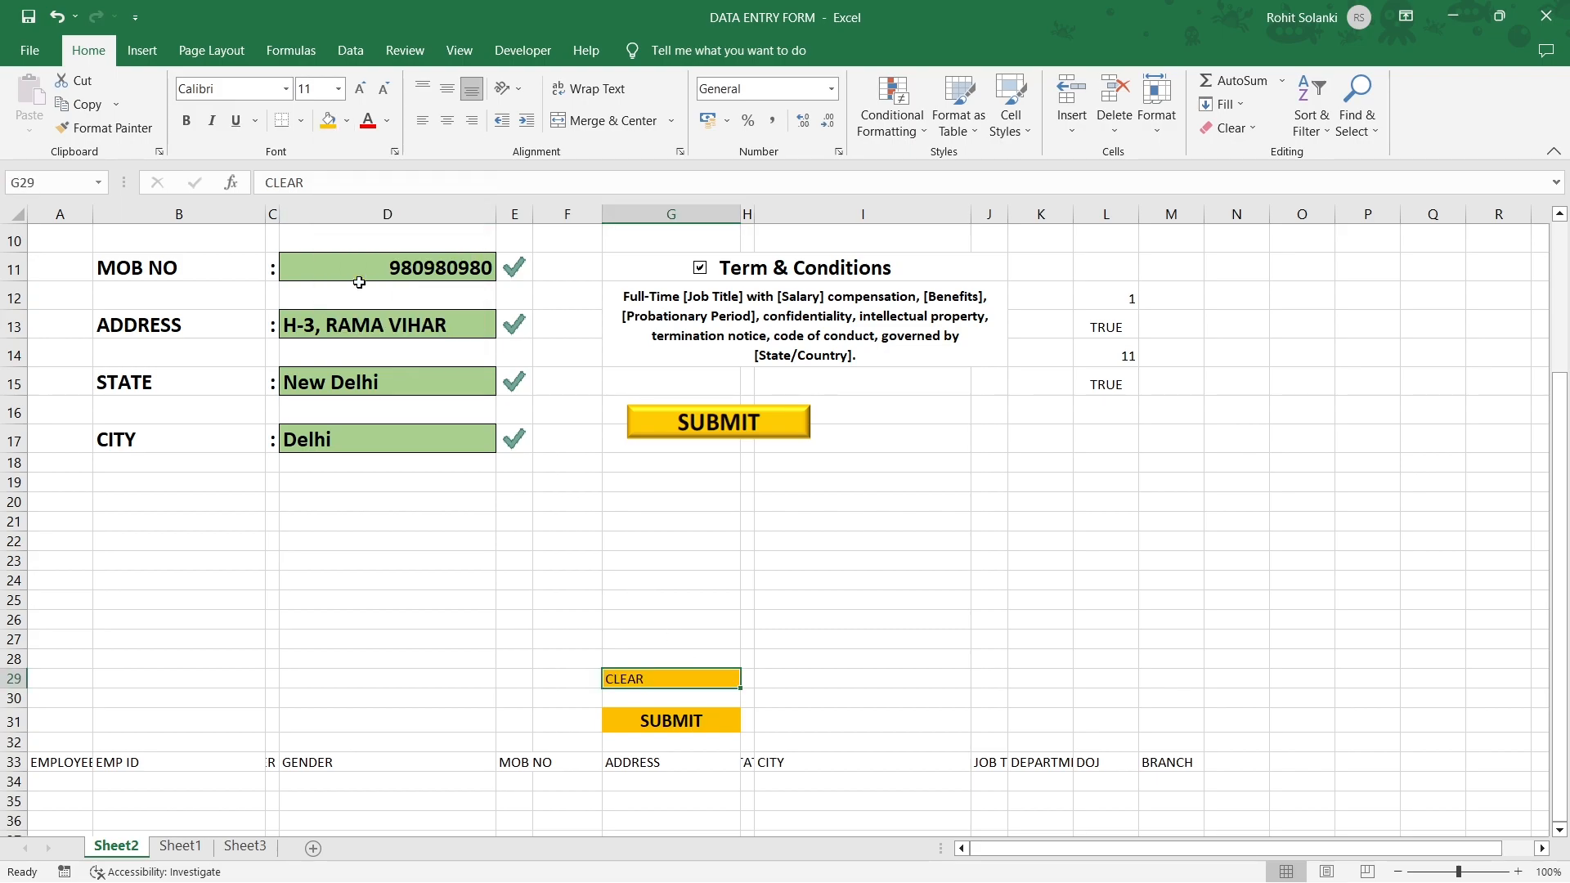
left_click(188, 124)
left_click(446, 119)
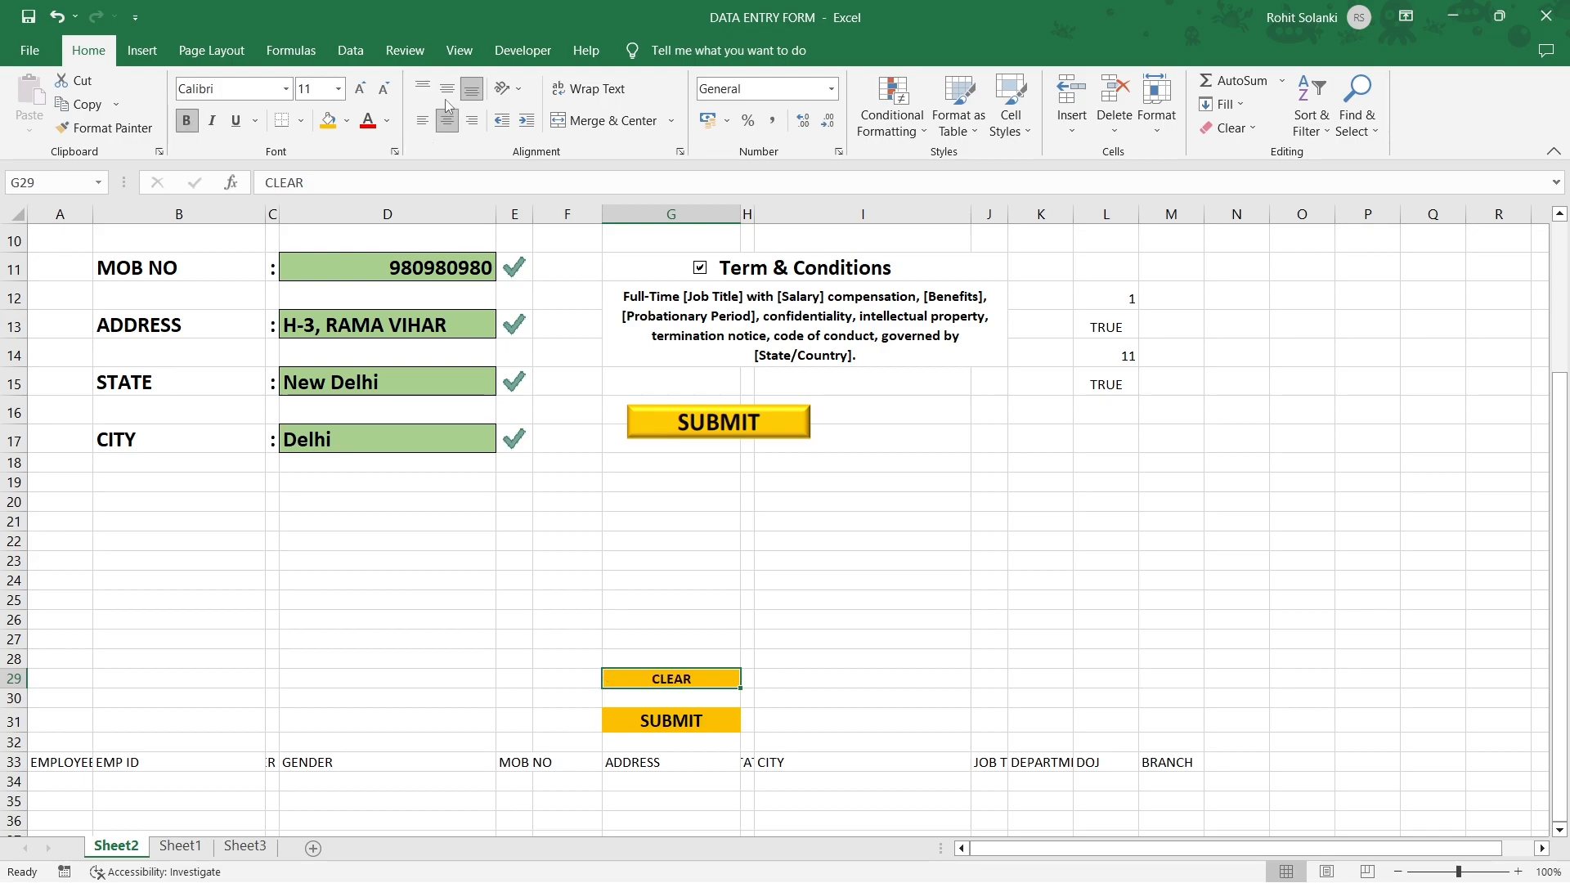
left_click(361, 88)
left_click(362, 89)
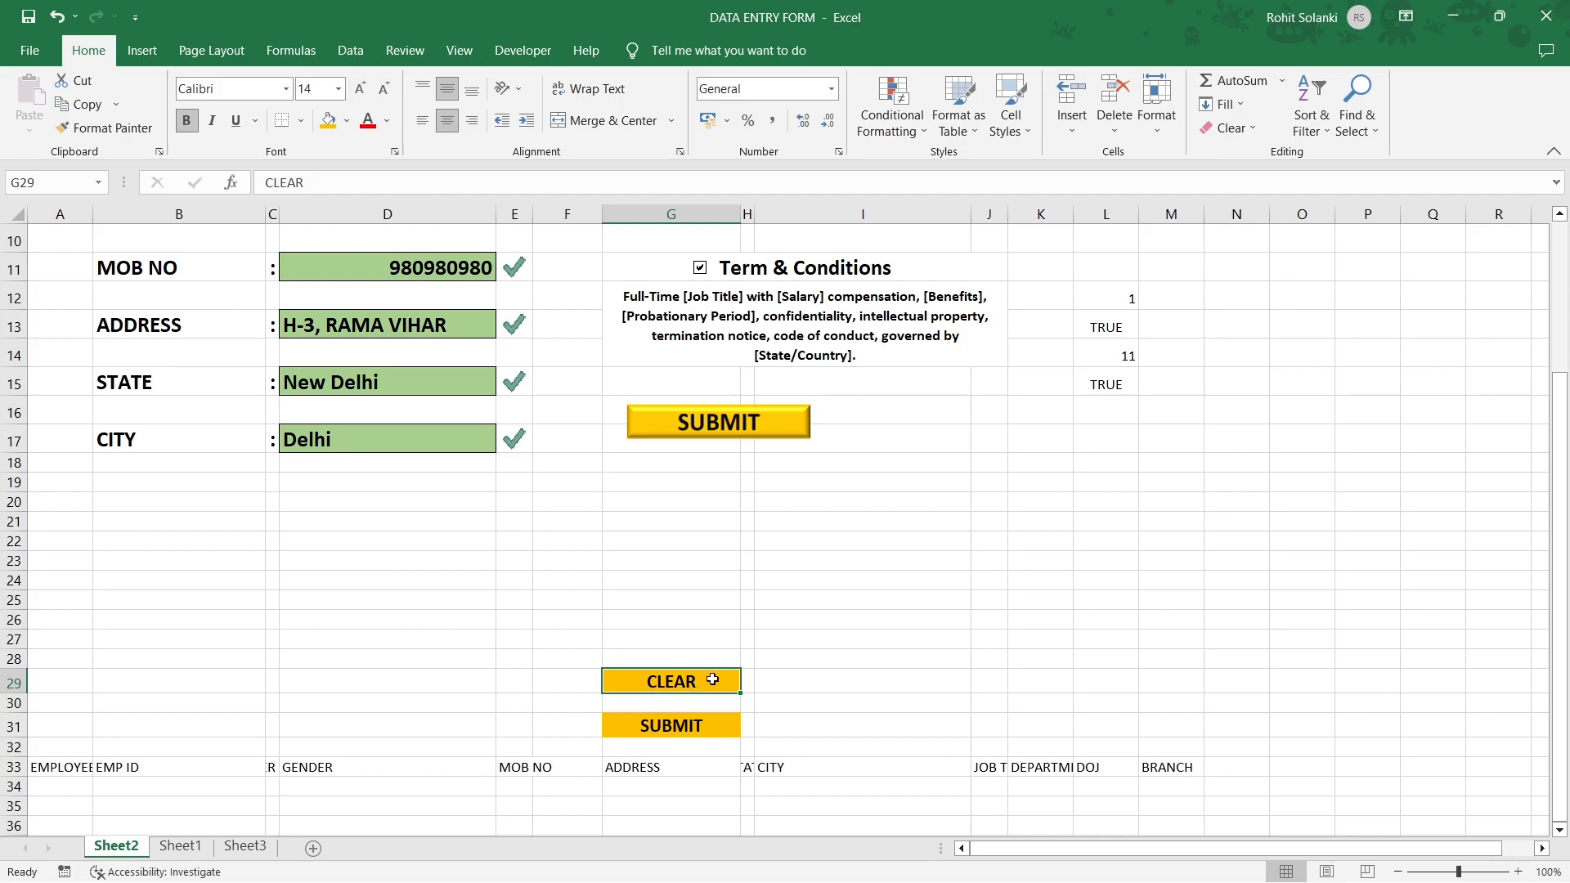
key("ctrl+c")
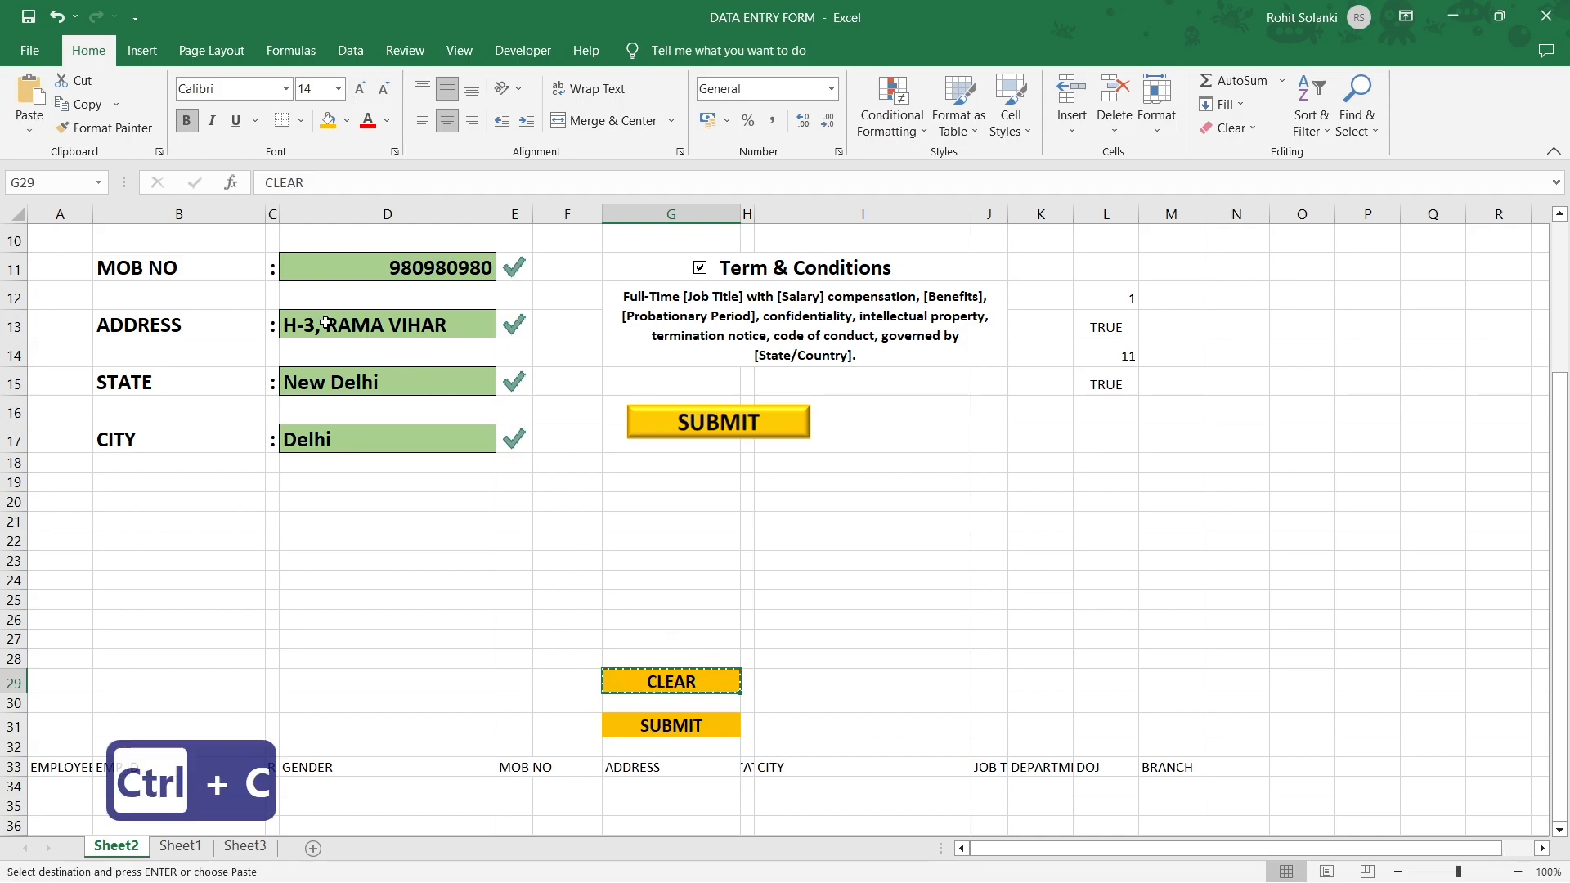
Paste CLEAR as a linked picture beside SUBMIT, sized to match.
left_click(30, 127)
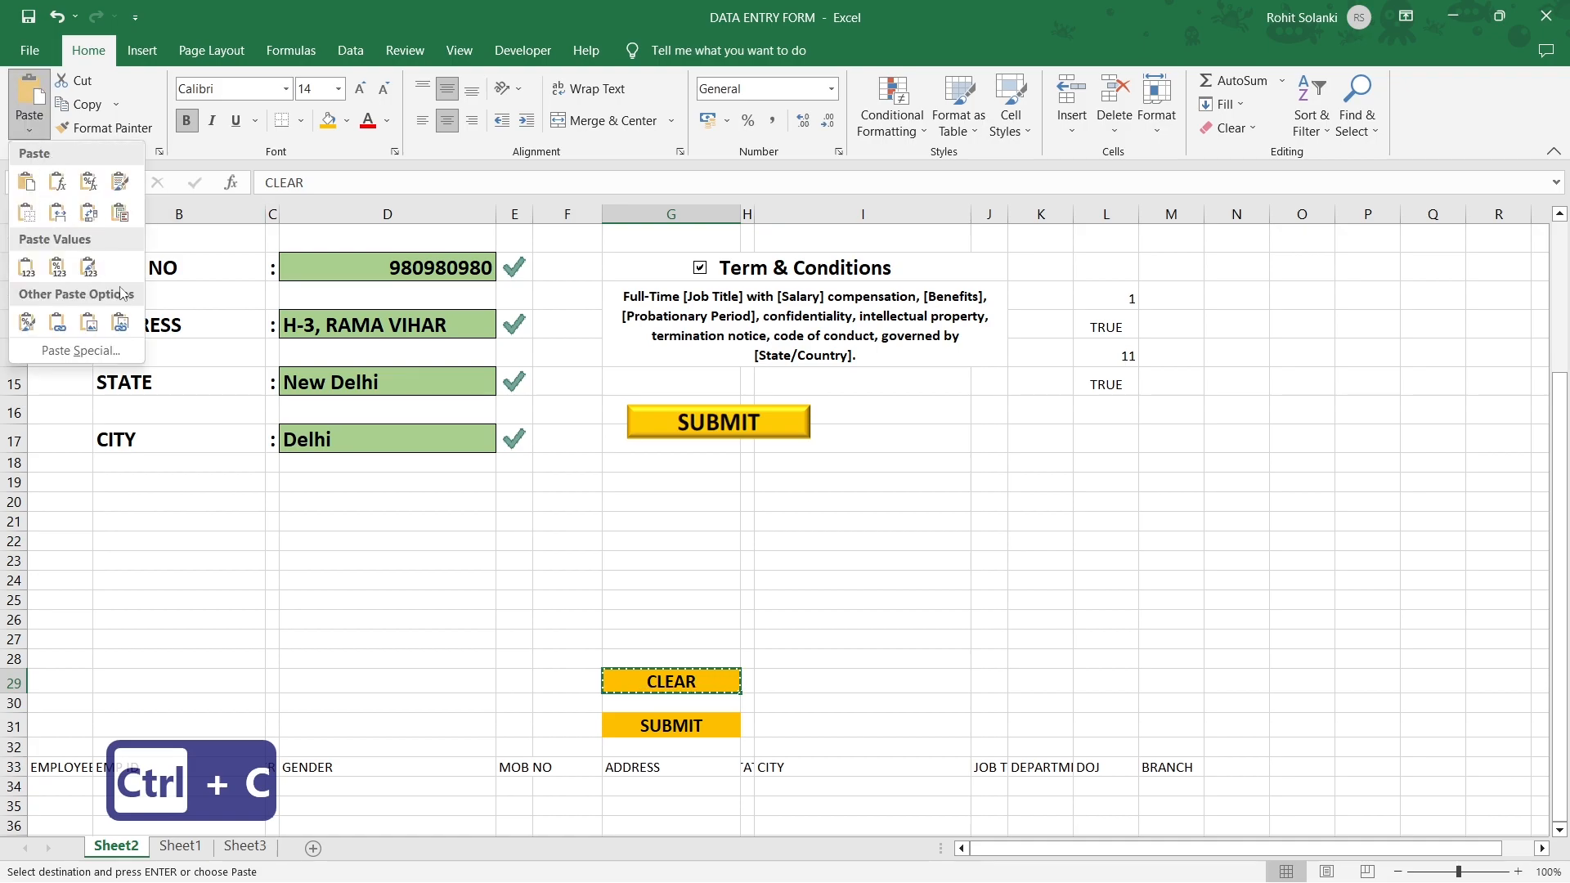
left_click(120, 322)
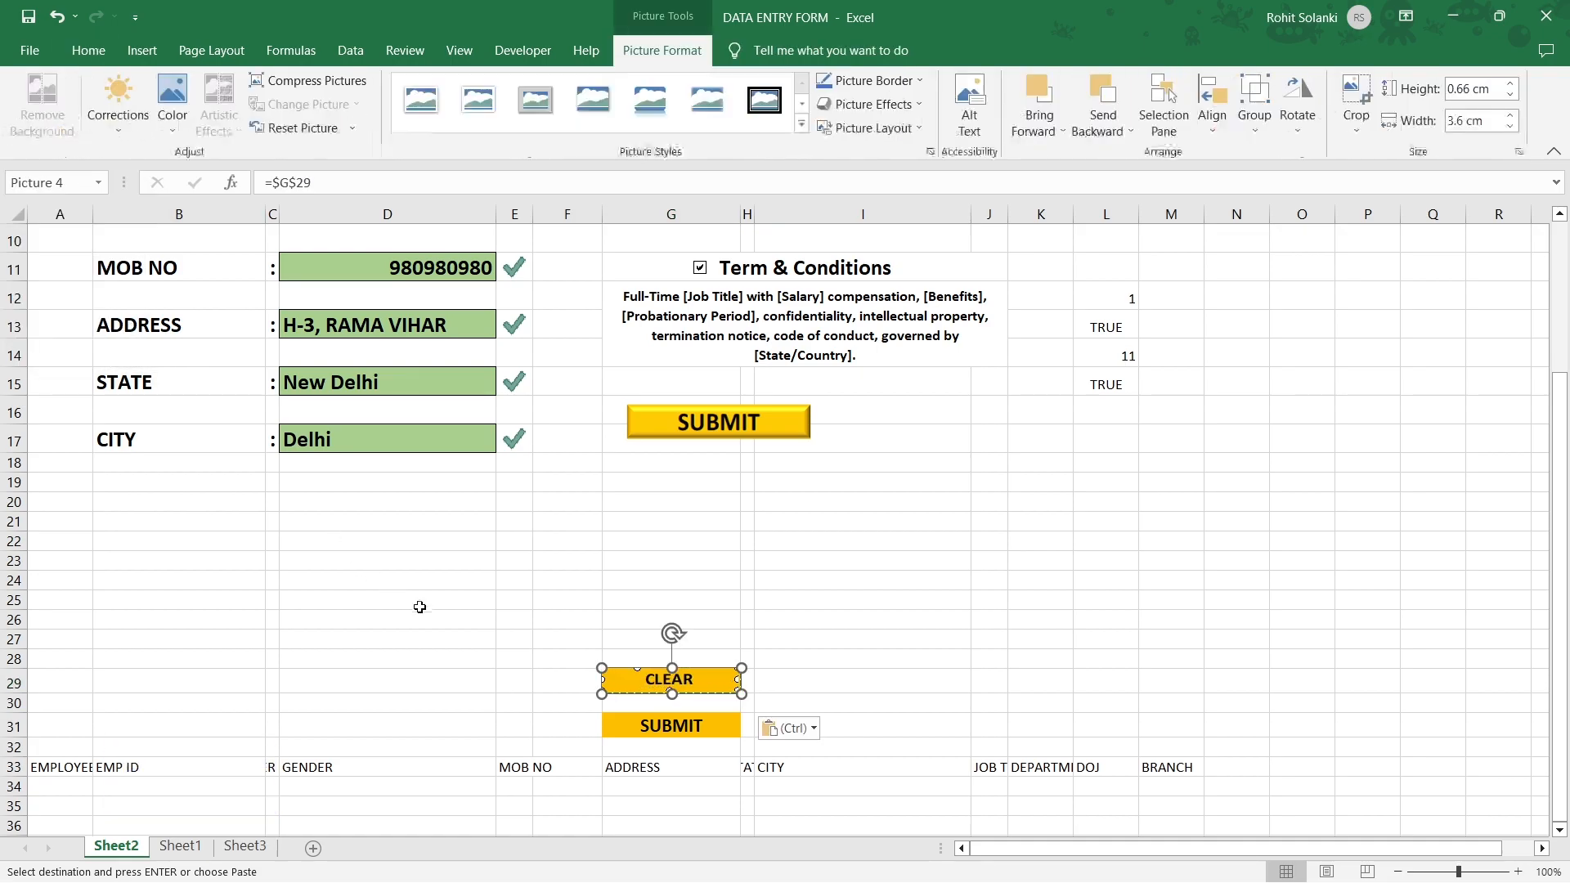
left_click_drag(694, 685, 937, 422)
left_click_drag(1044, 441, 955, 425)
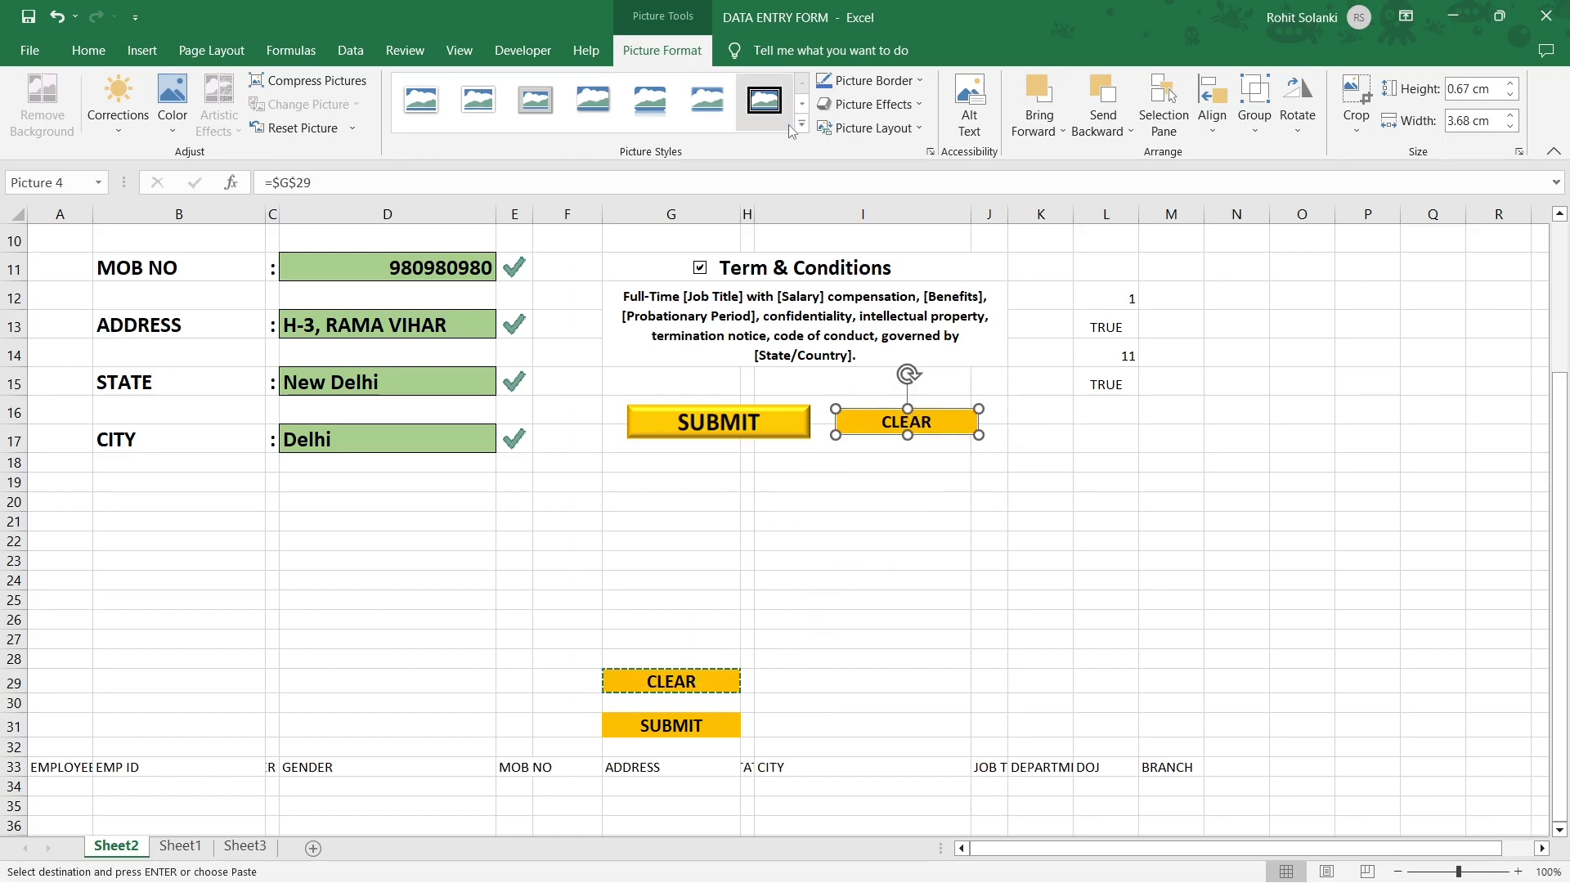
Apply a Bevel picture effect to the CLEAR picture.
left_click(866, 104)
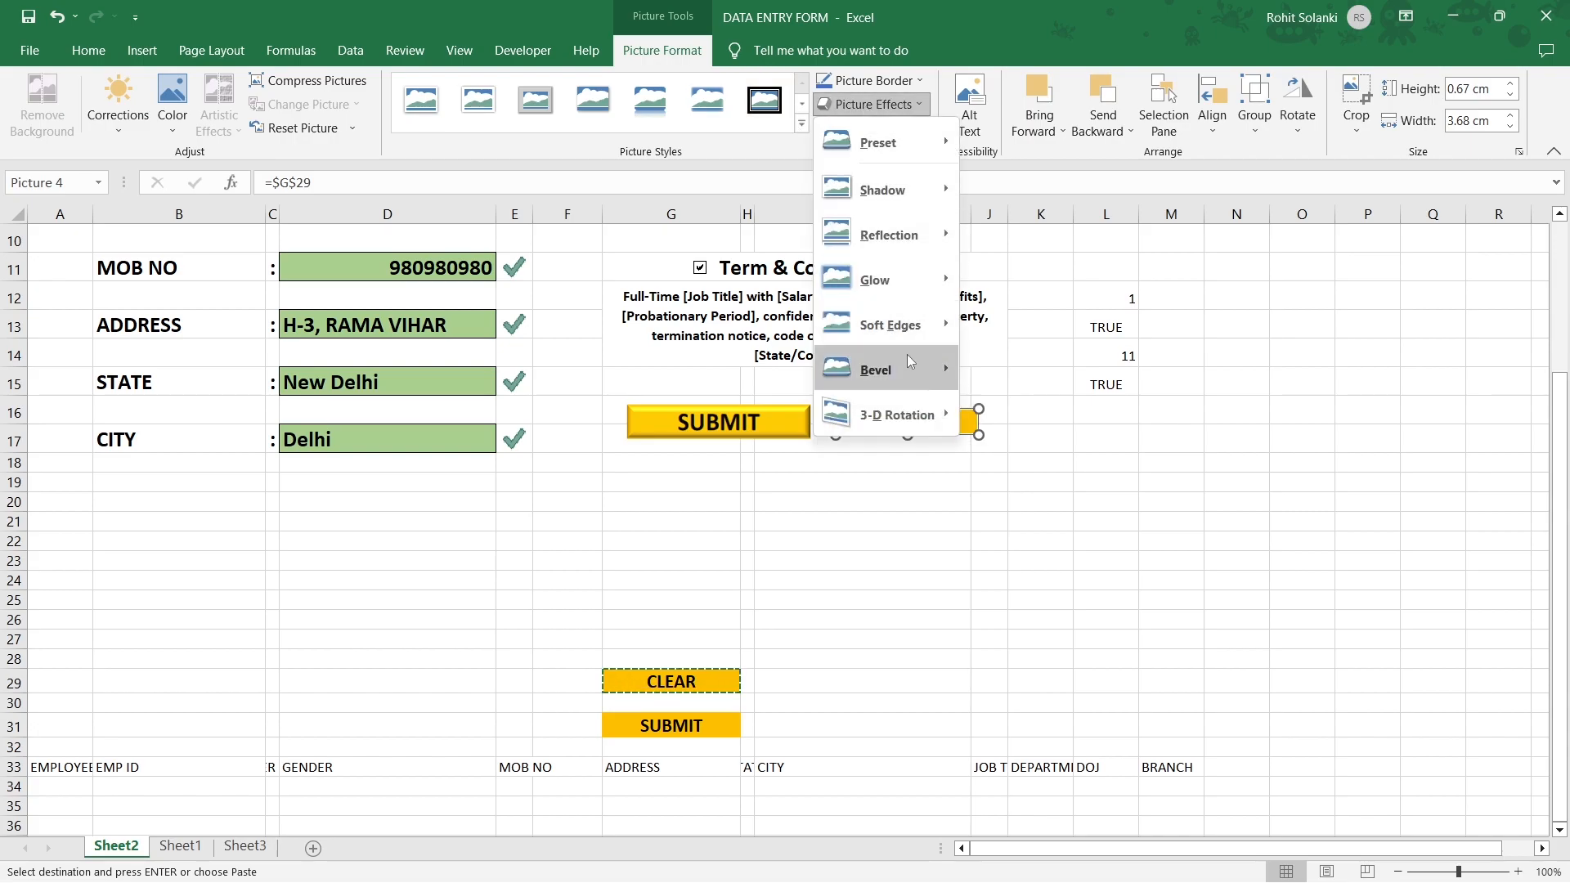
mouse_move(899, 368)
left_click(994, 472)
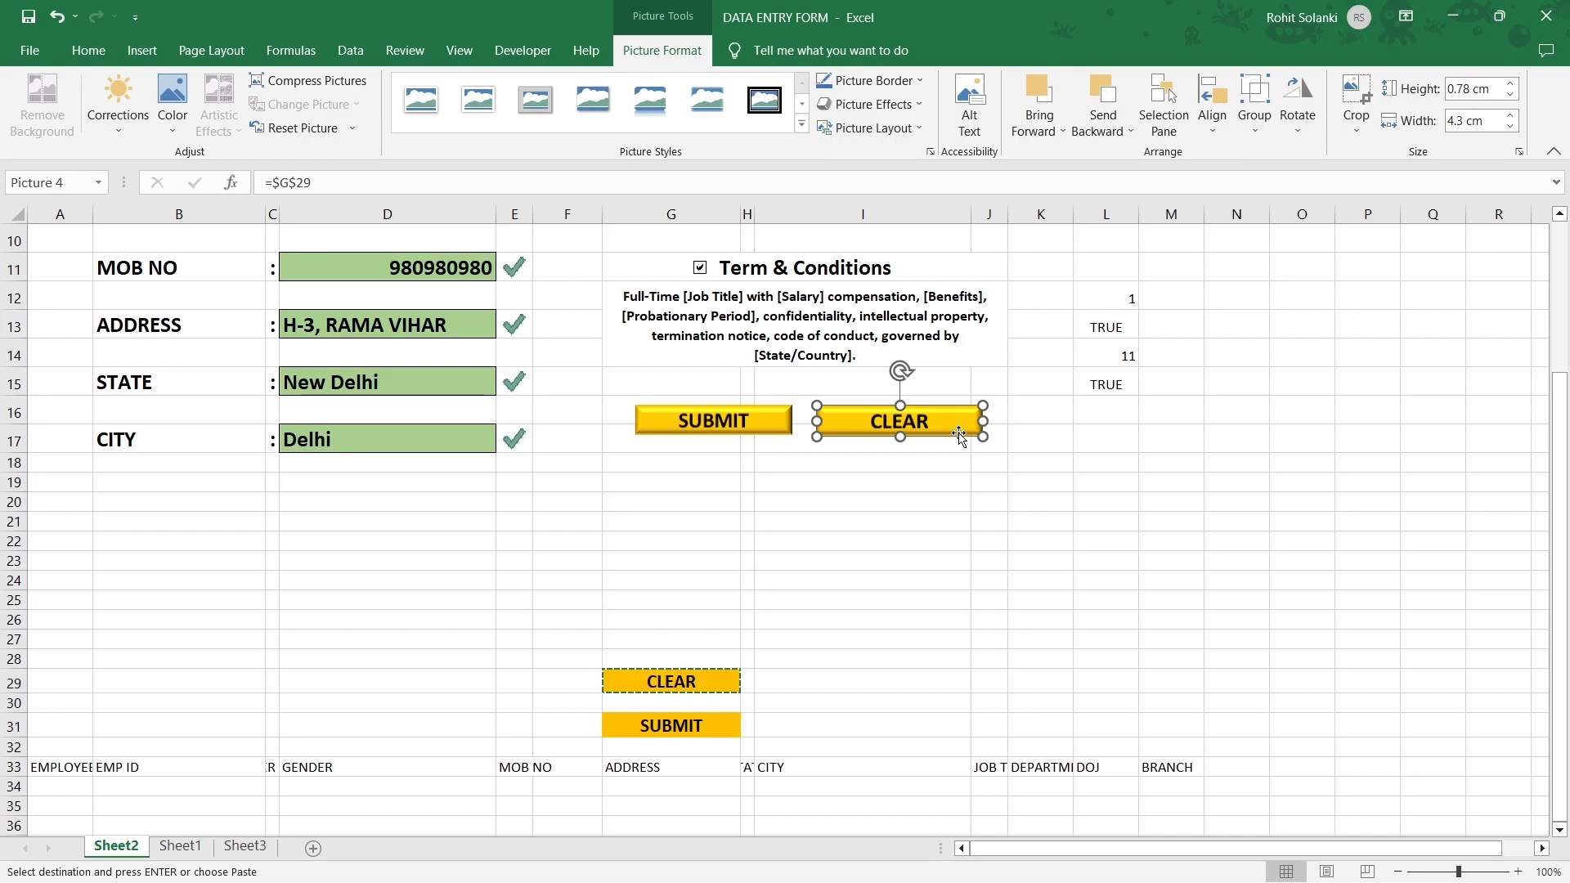
key("Escape")
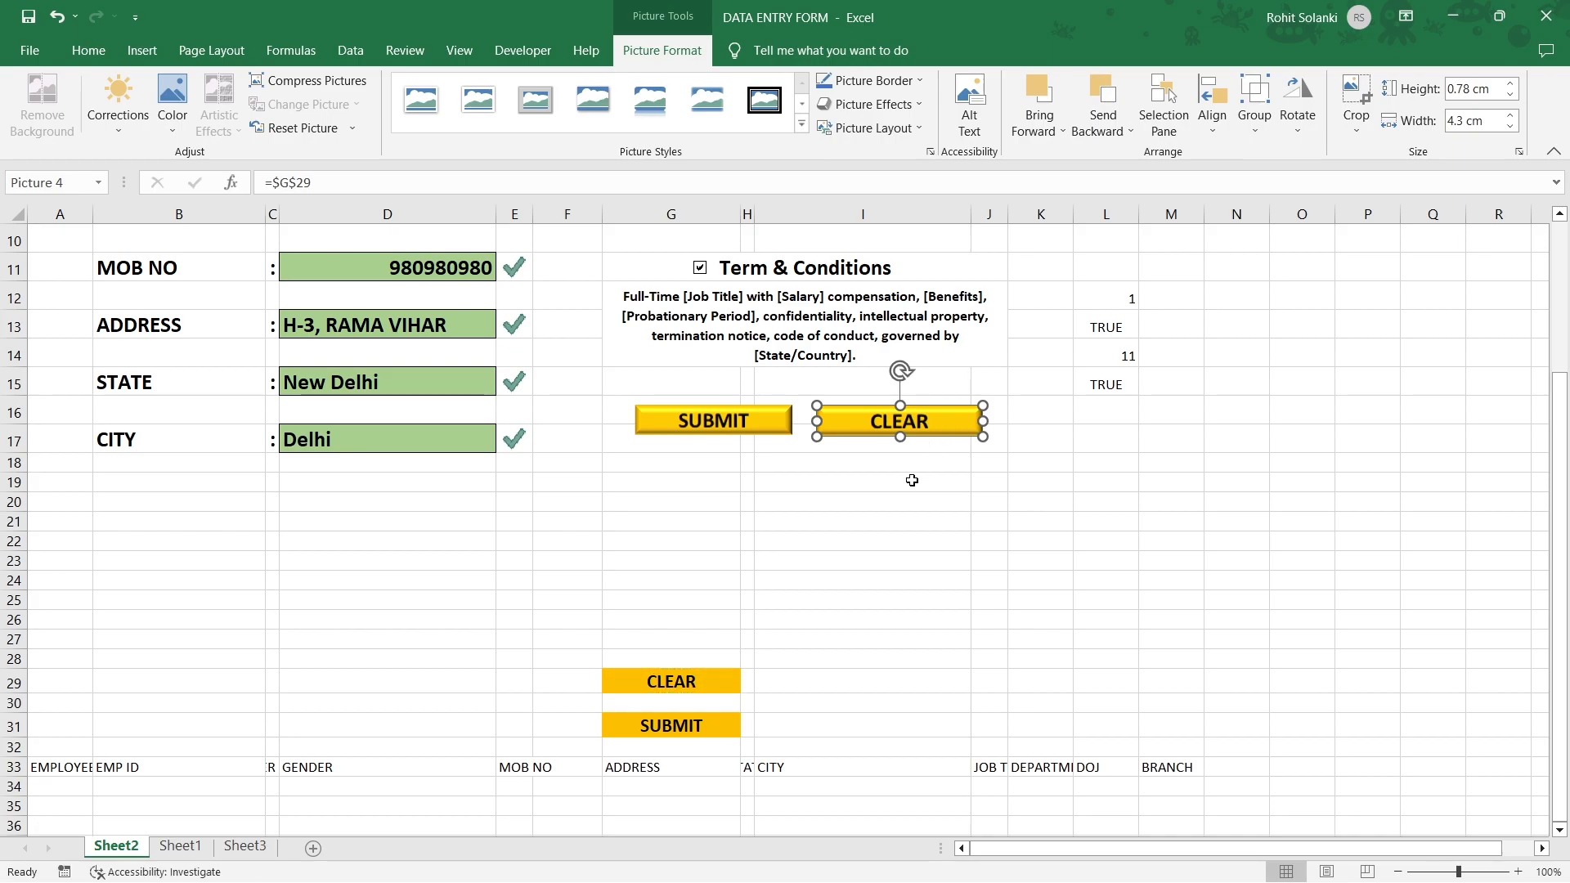
left_click(936, 461)
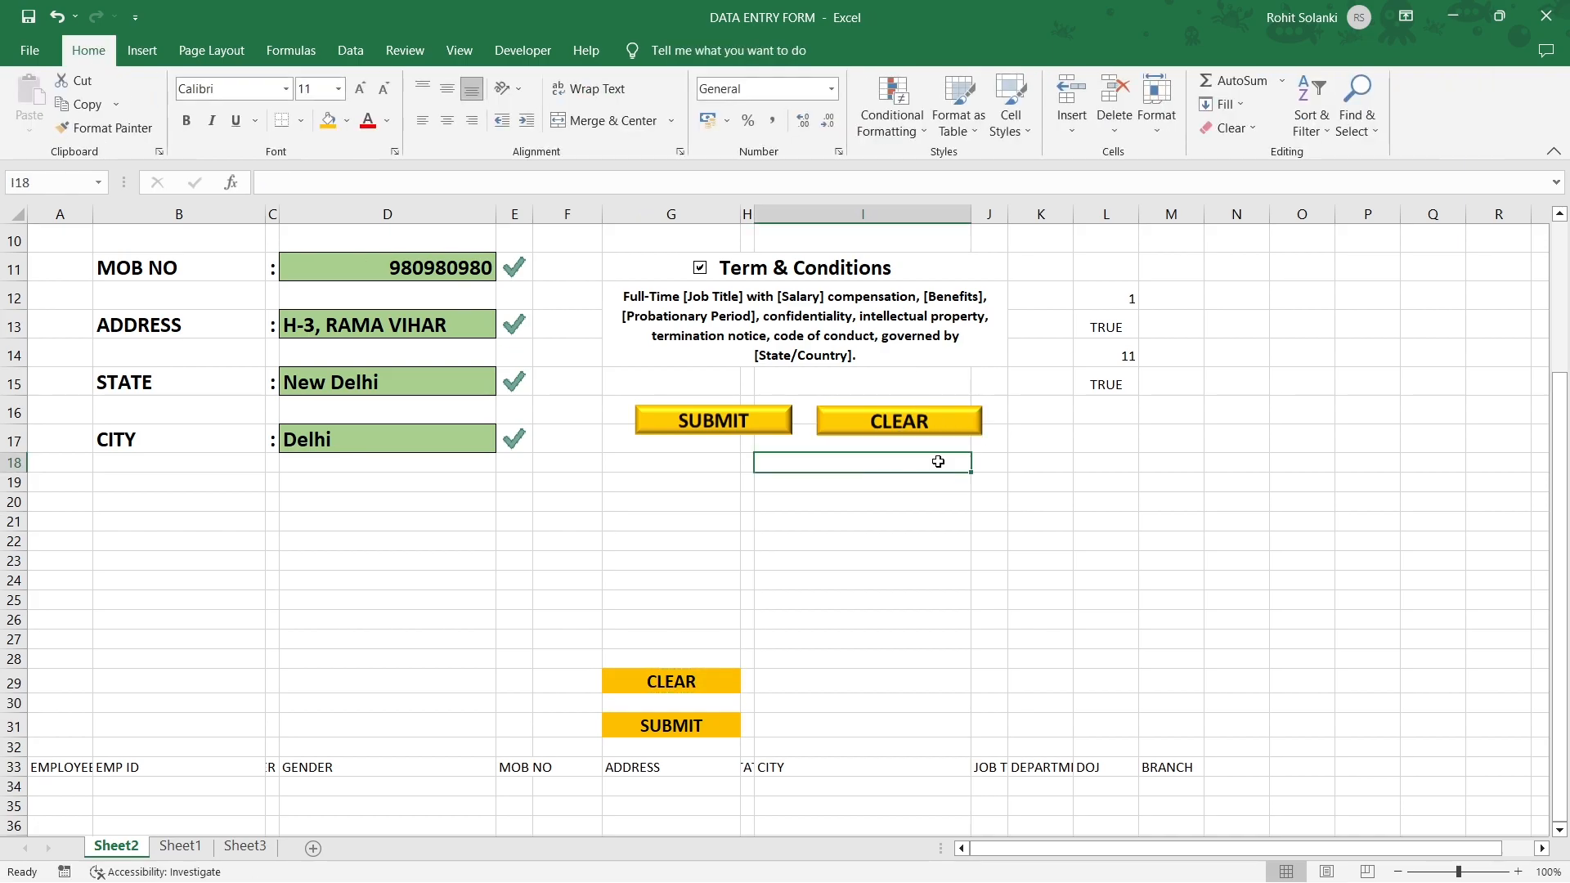
Link A34 to the employee name field with =D3.
left_click_drag(47, 760, 1161, 763)
scroll(732, 455, "up", 3)
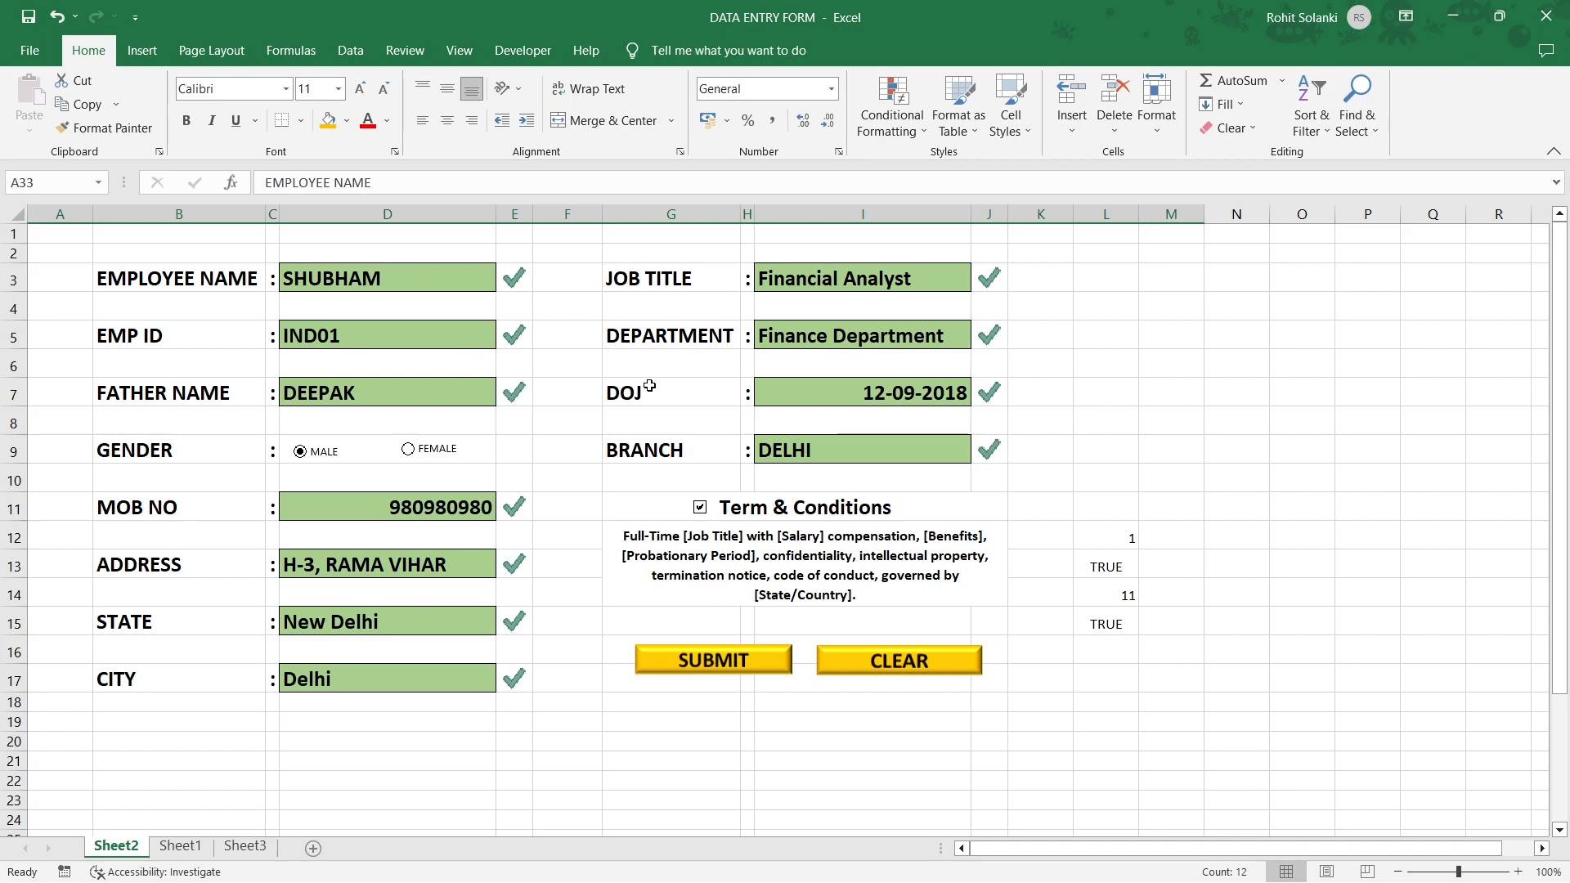
scroll(644, 496, "down", 7)
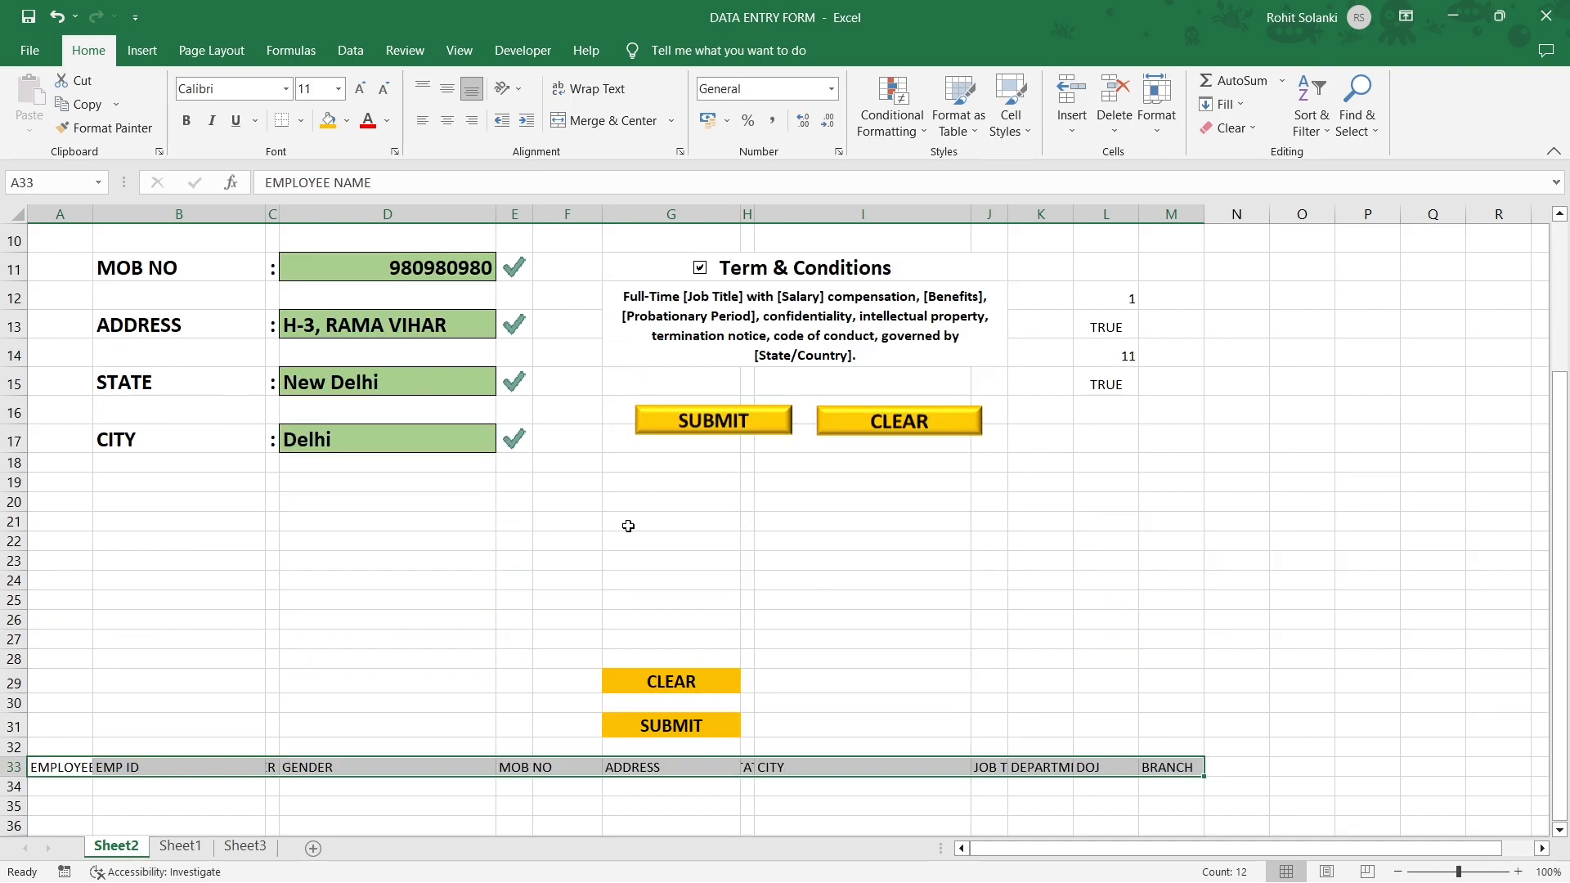
left_click(70, 483)
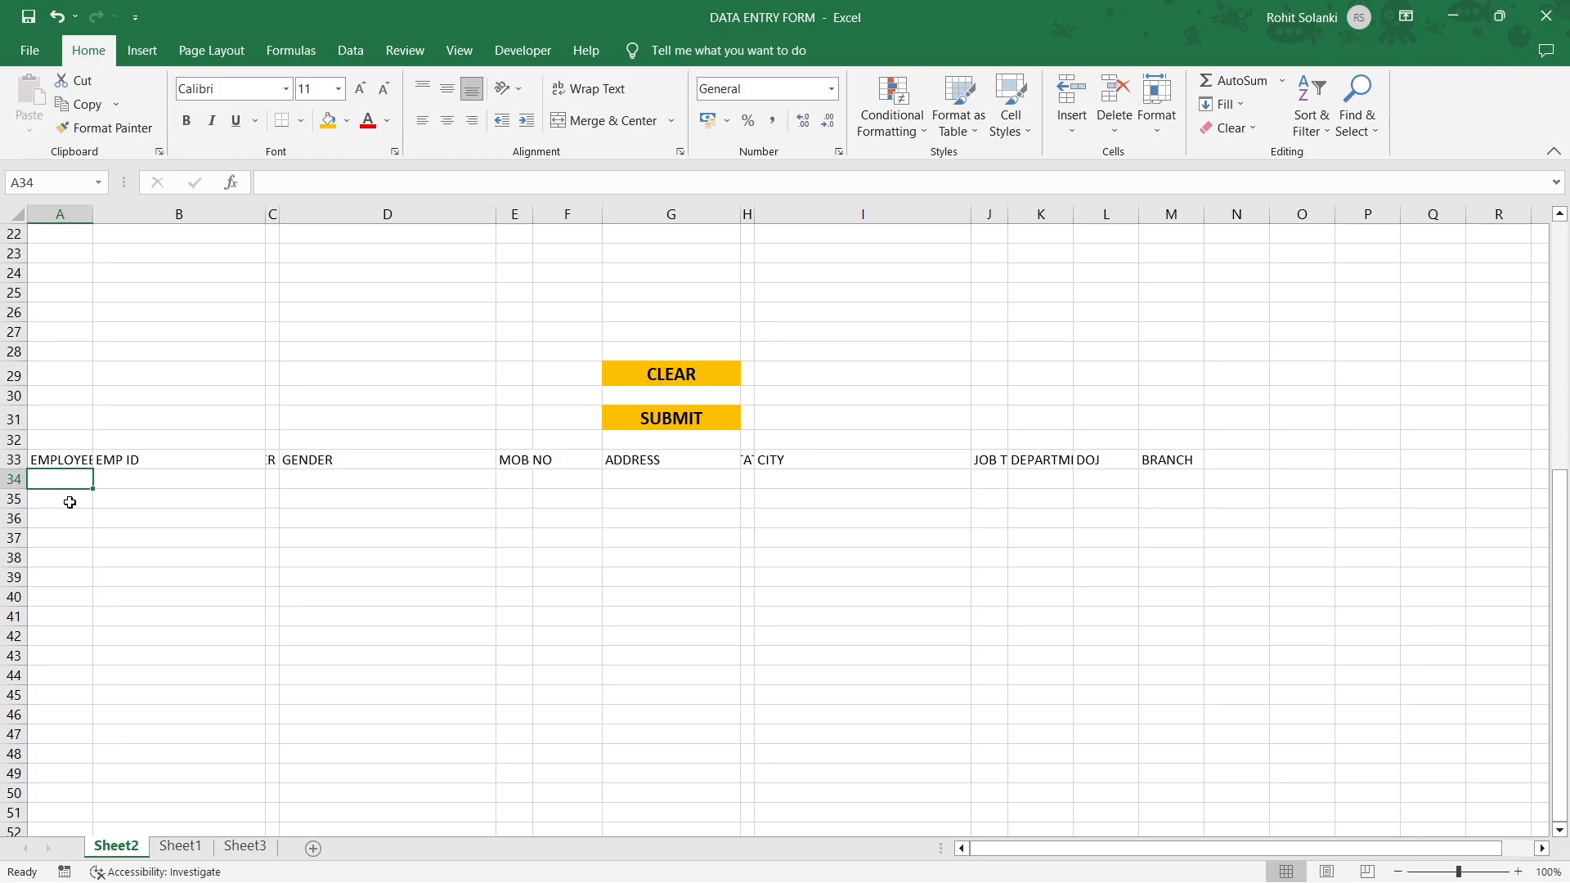
type("=")
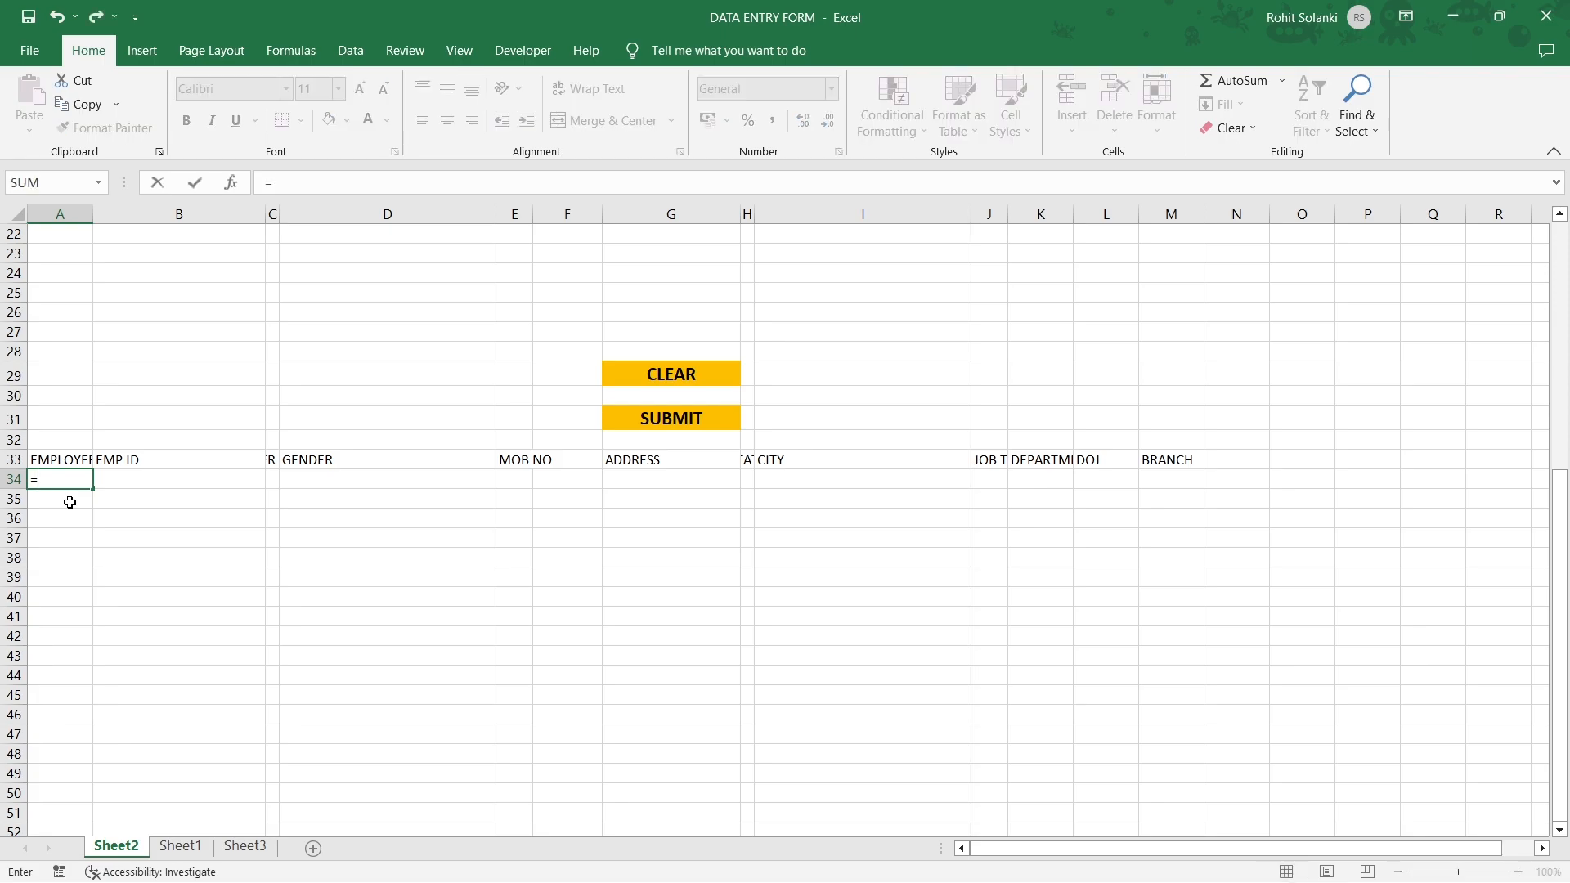
scroll(71, 502, "up", 7)
left_click(365, 282)
key("Return")
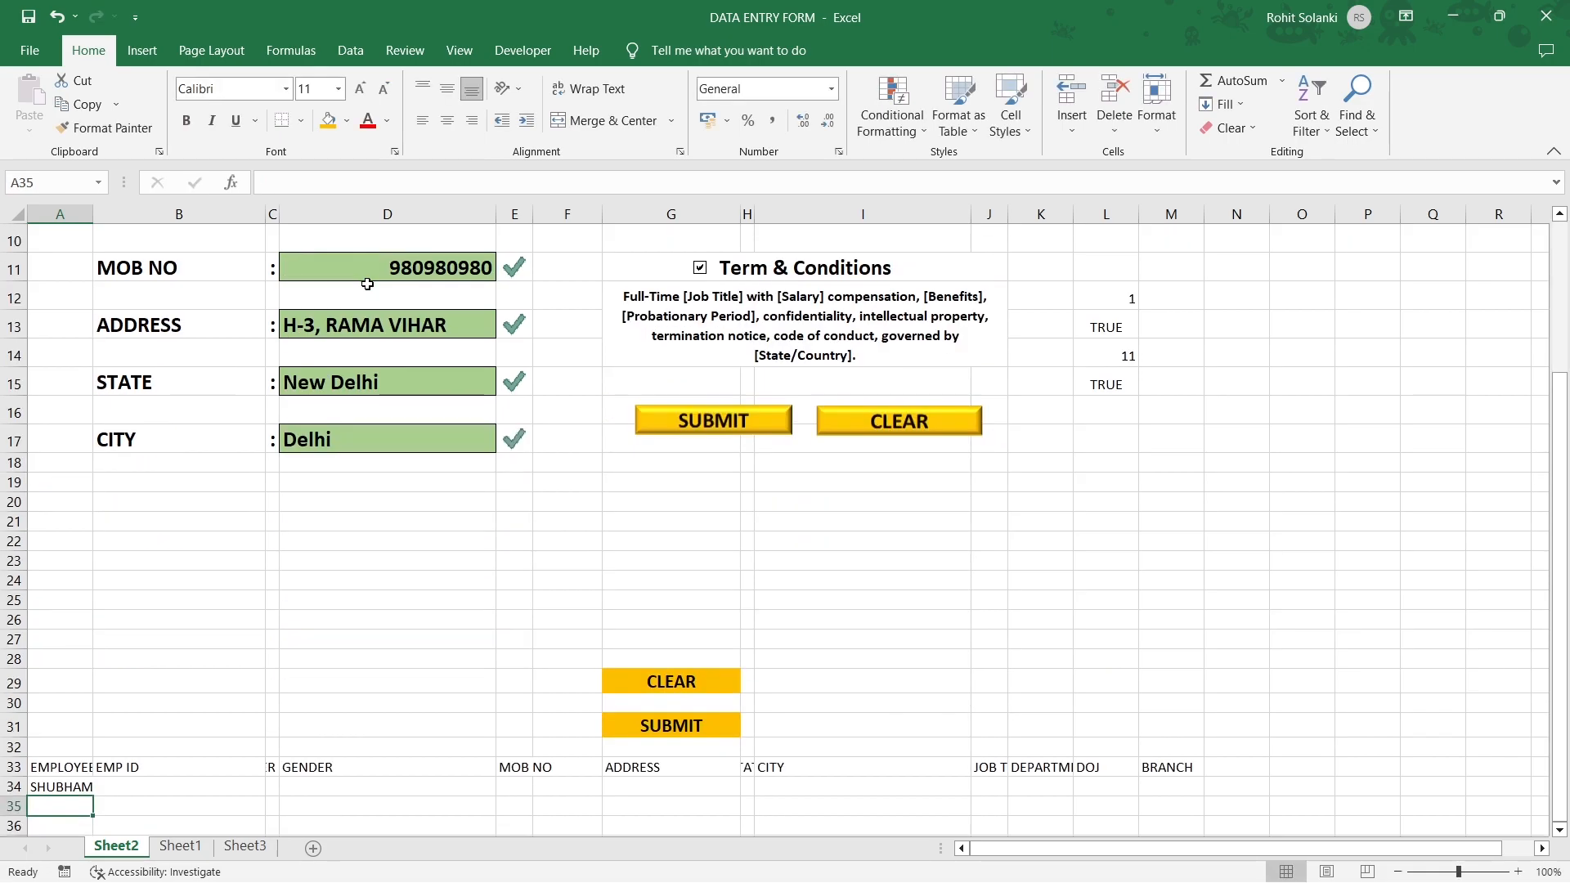
Link B34 to EMP ID with =D5 and C34 to father name with =D7.
left_click(133, 787)
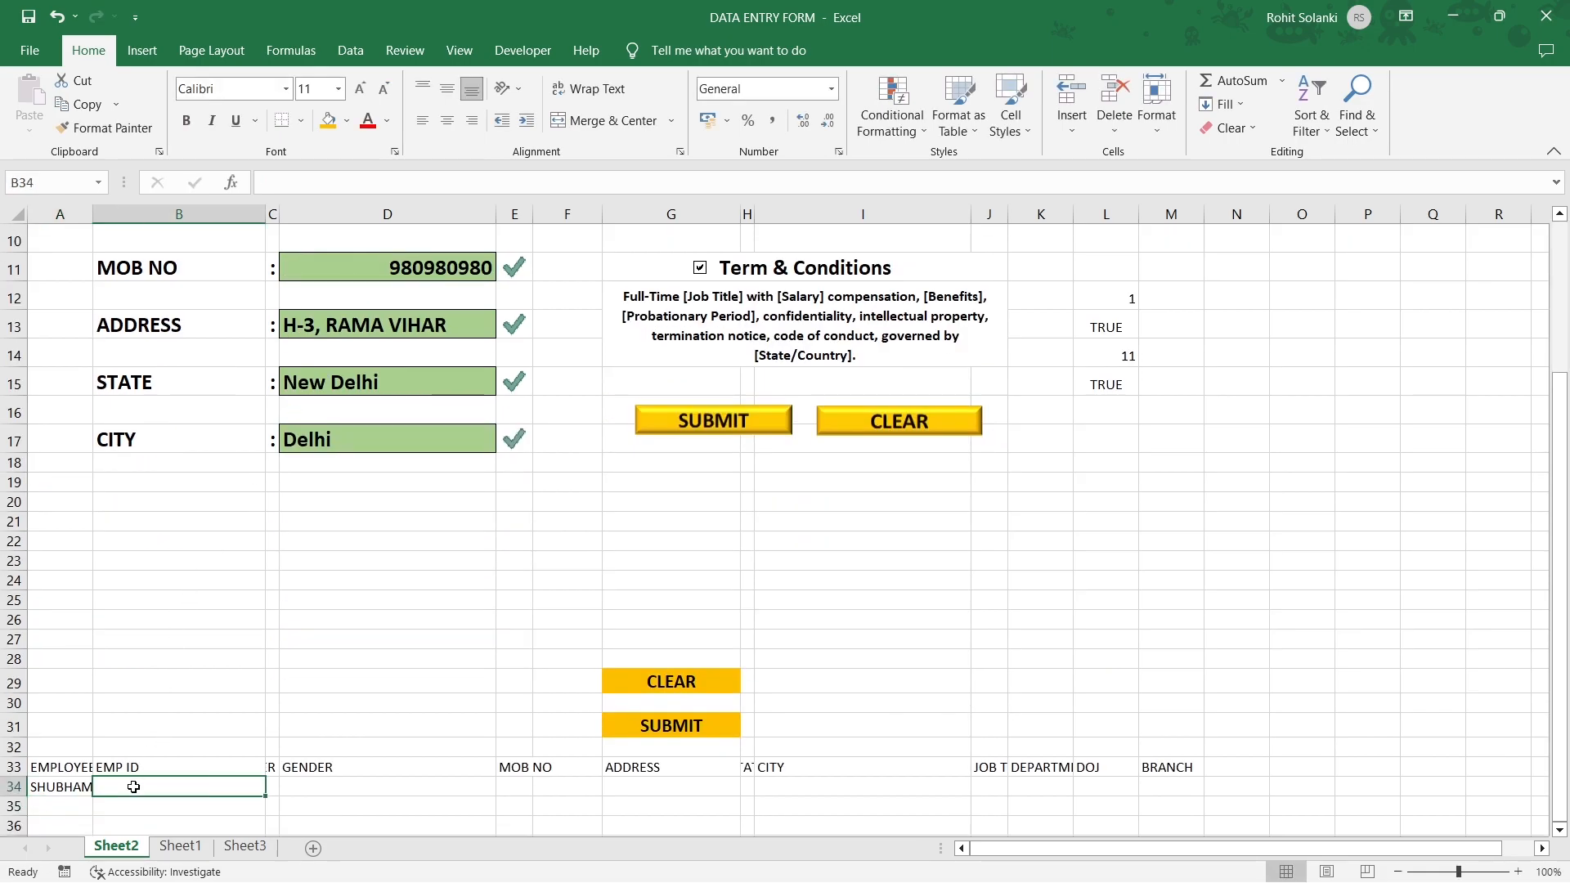
type("=")
scroll(358, 661, "up", 3)
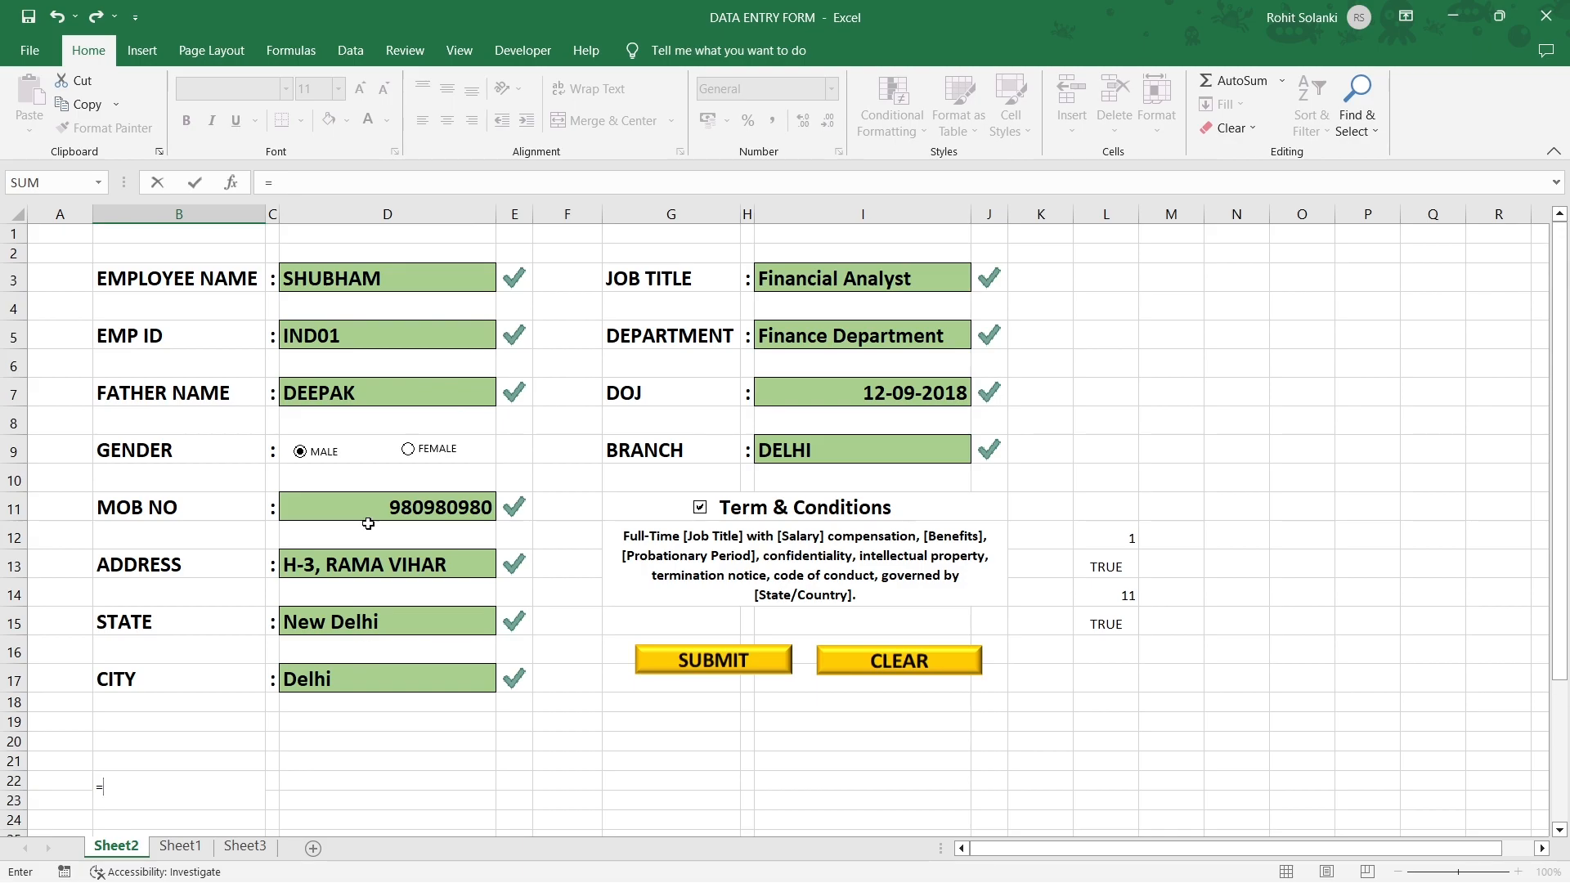
left_click(390, 334)
key("Return")
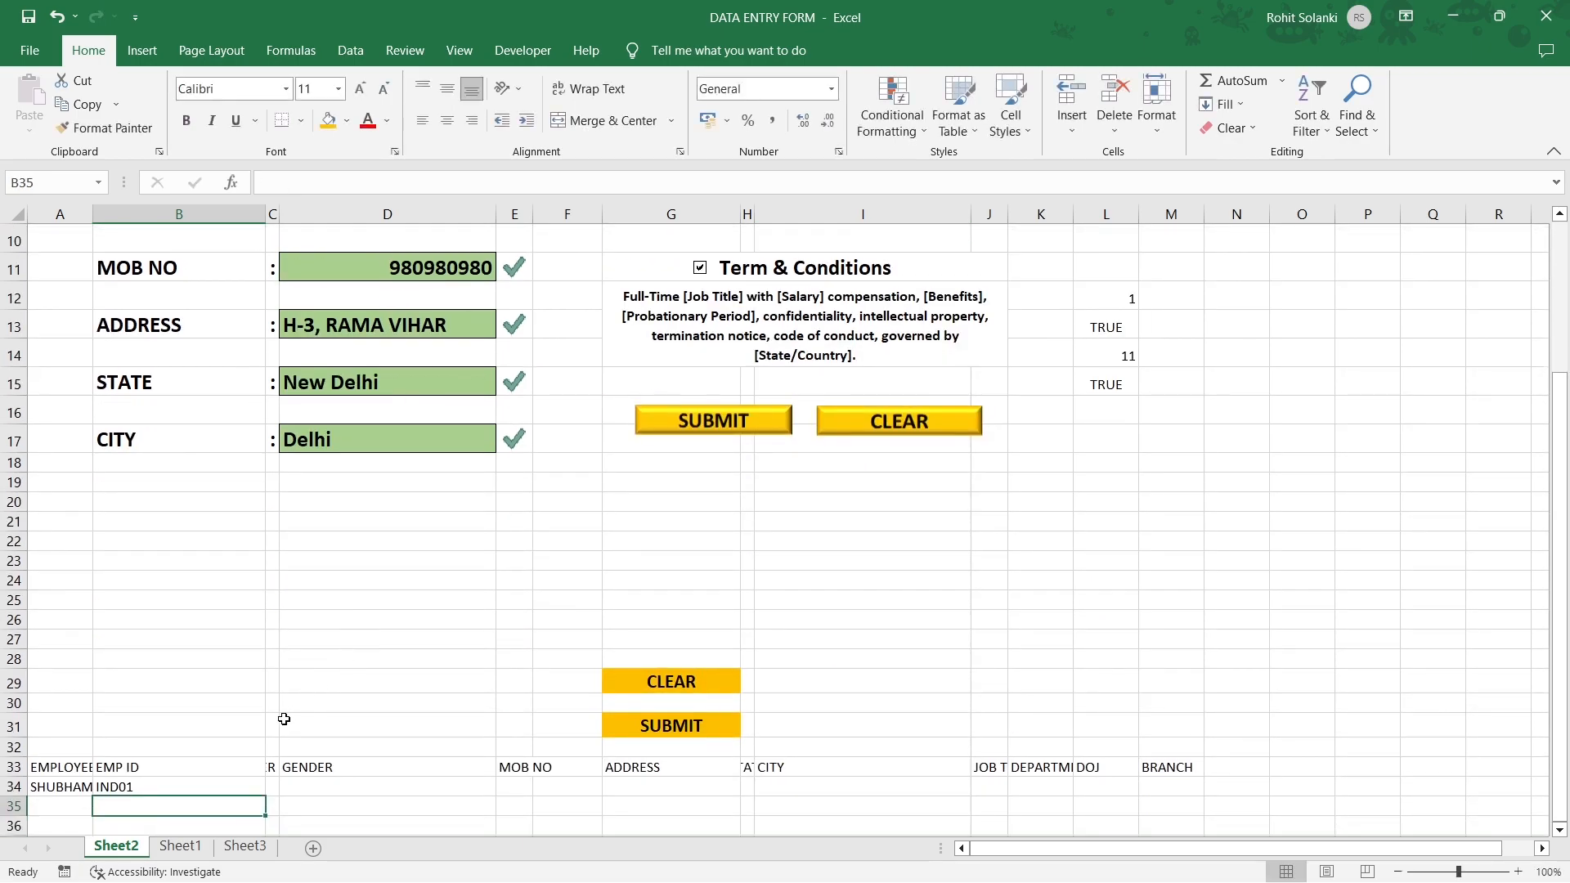
left_click(273, 786)
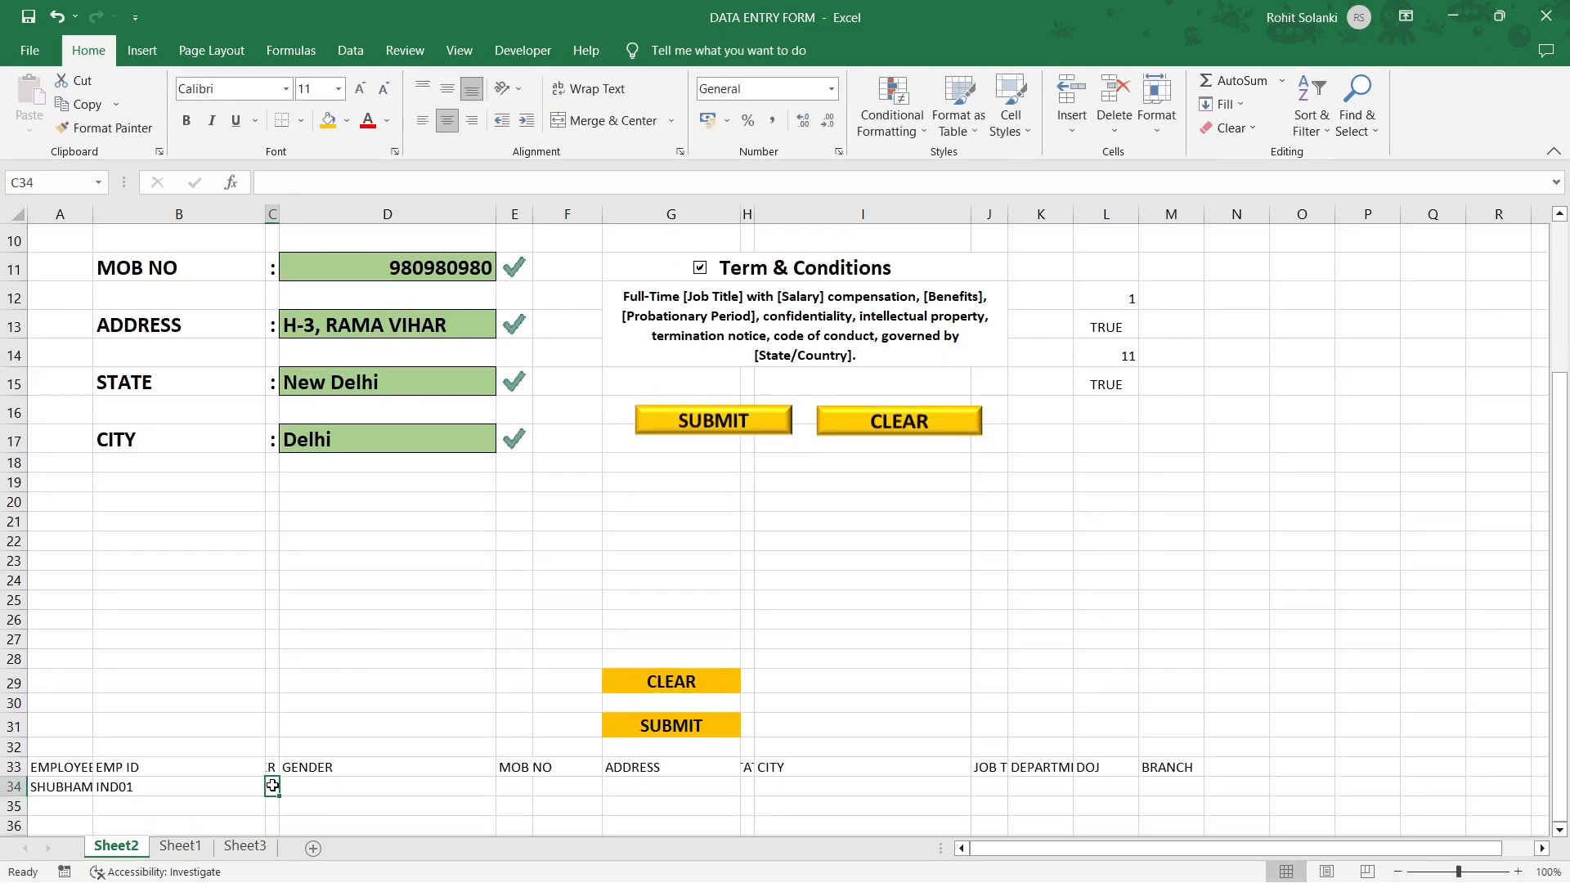
type("=")
scroll(389, 505, "up", 2)
scroll(389, 505, "up", 2)
left_click(403, 394)
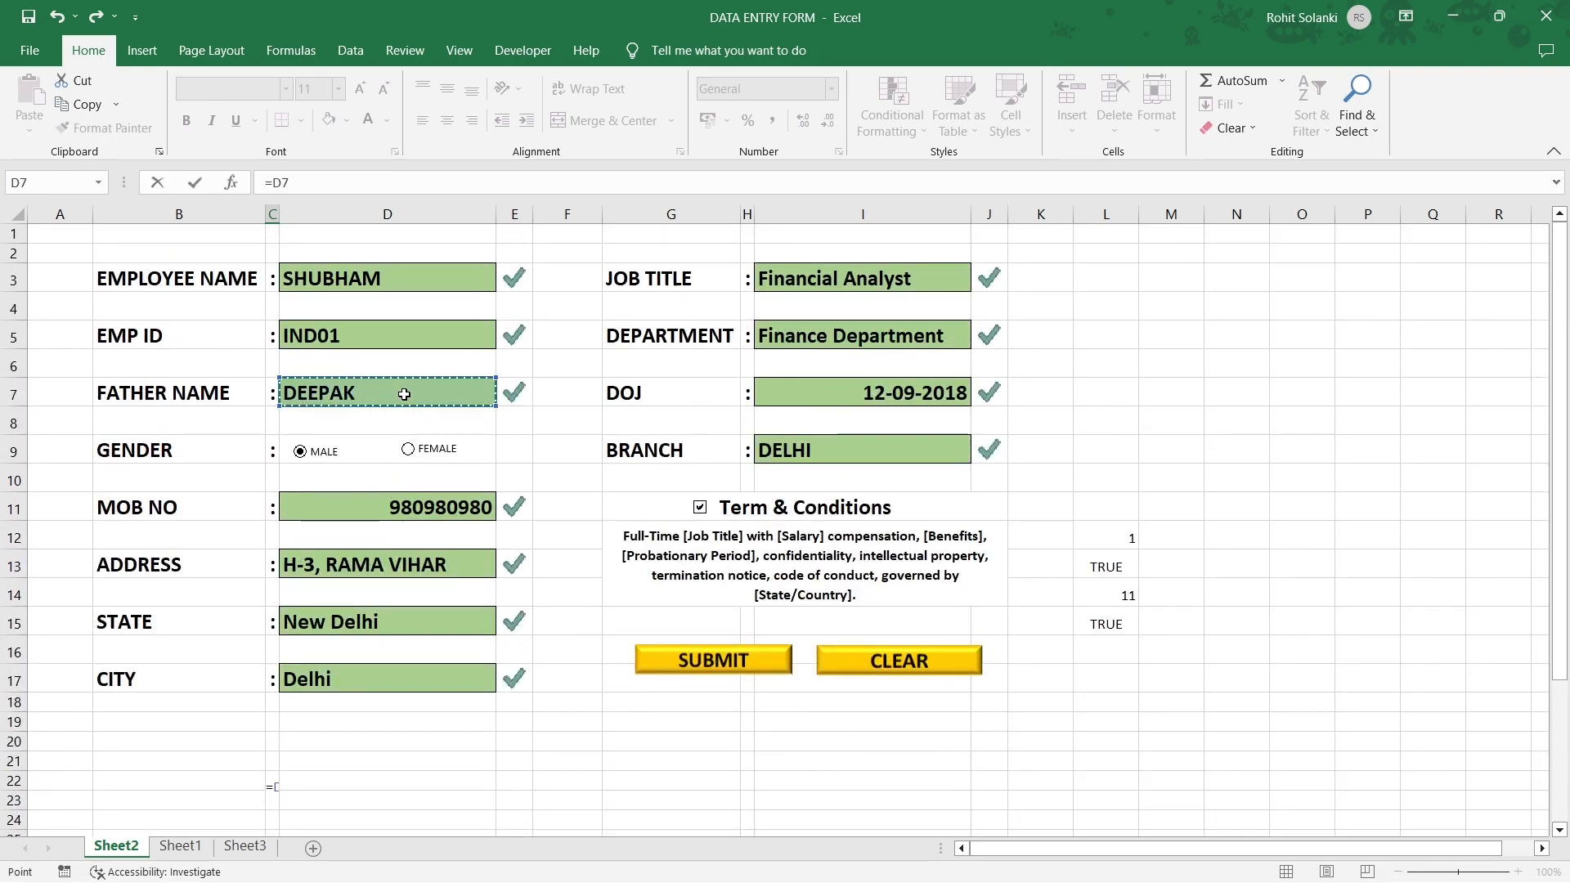
key("Return")
Switch the form's gender to Female and confirm L12 reads 2.
left_click(339, 764)
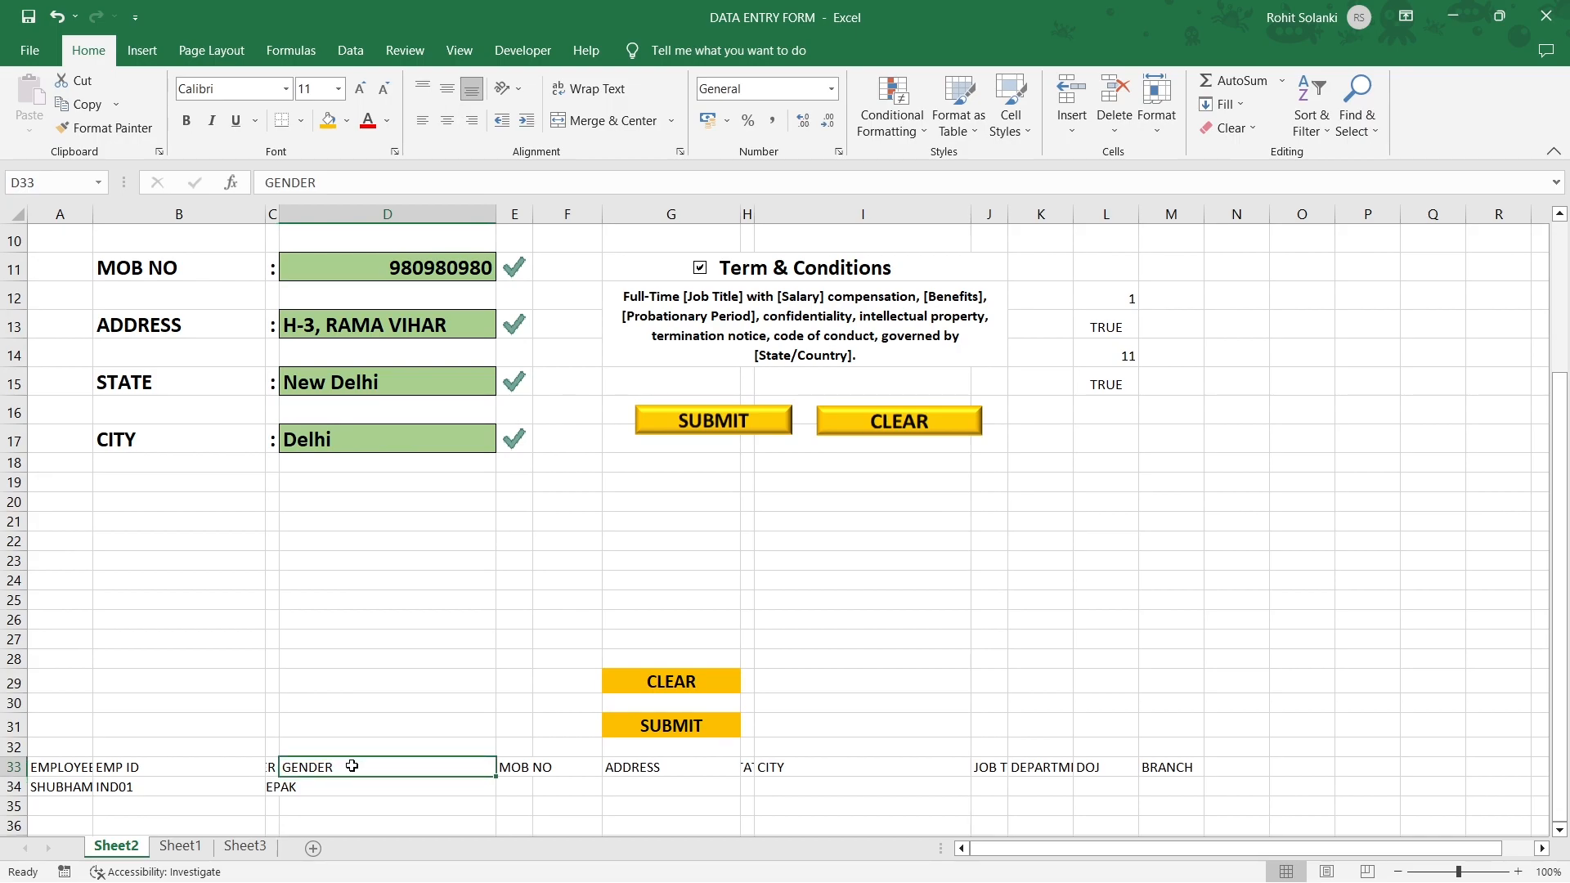
scroll(409, 599, "up", 3)
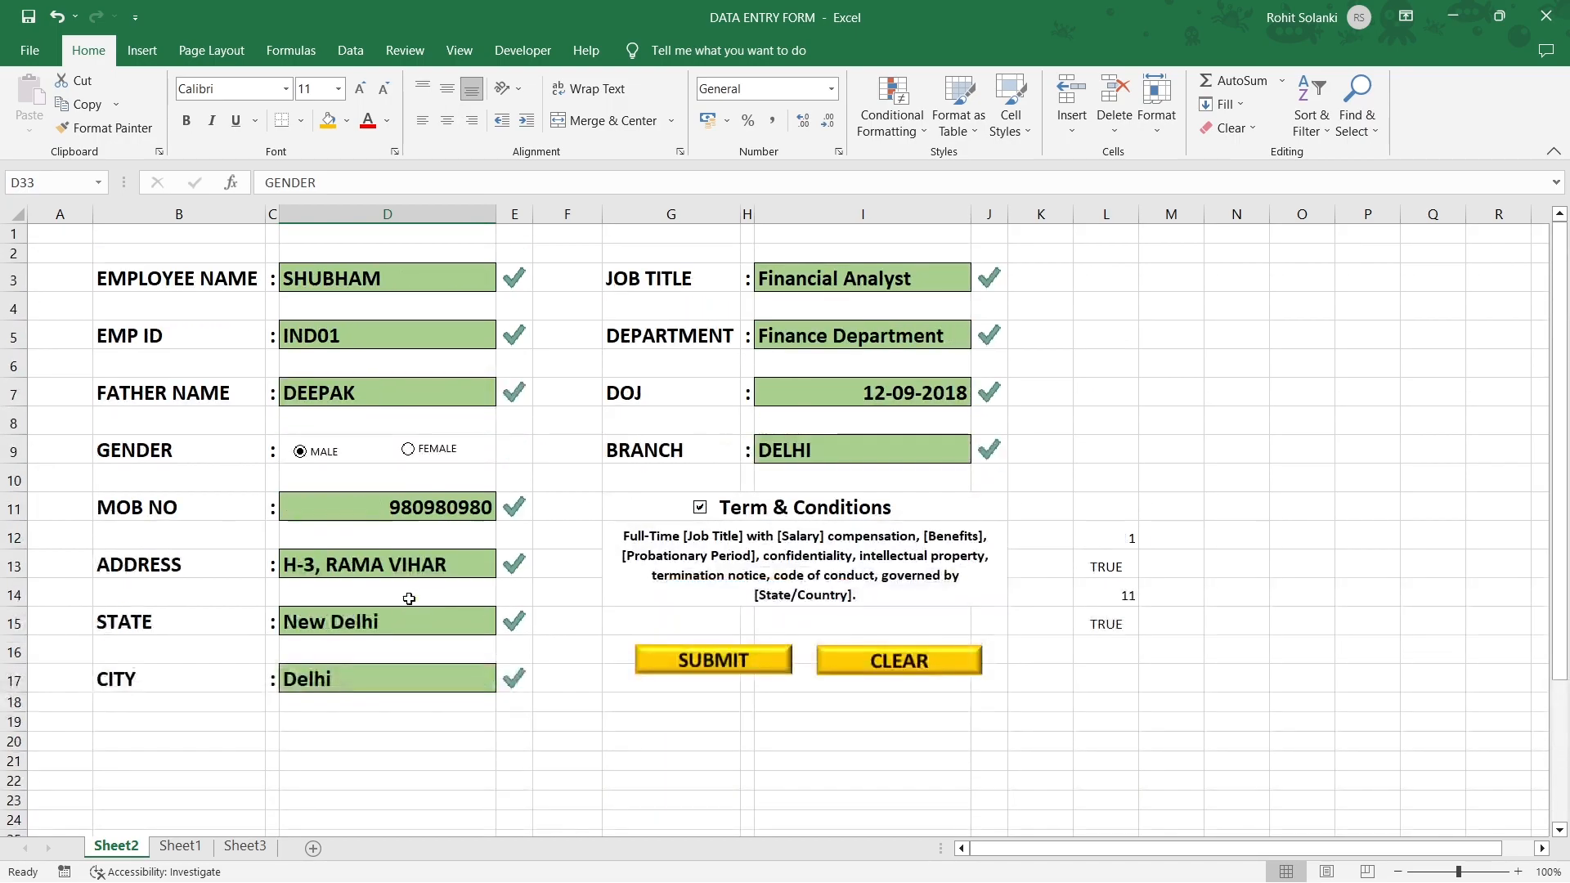
left_click(300, 455)
left_click(1087, 537)
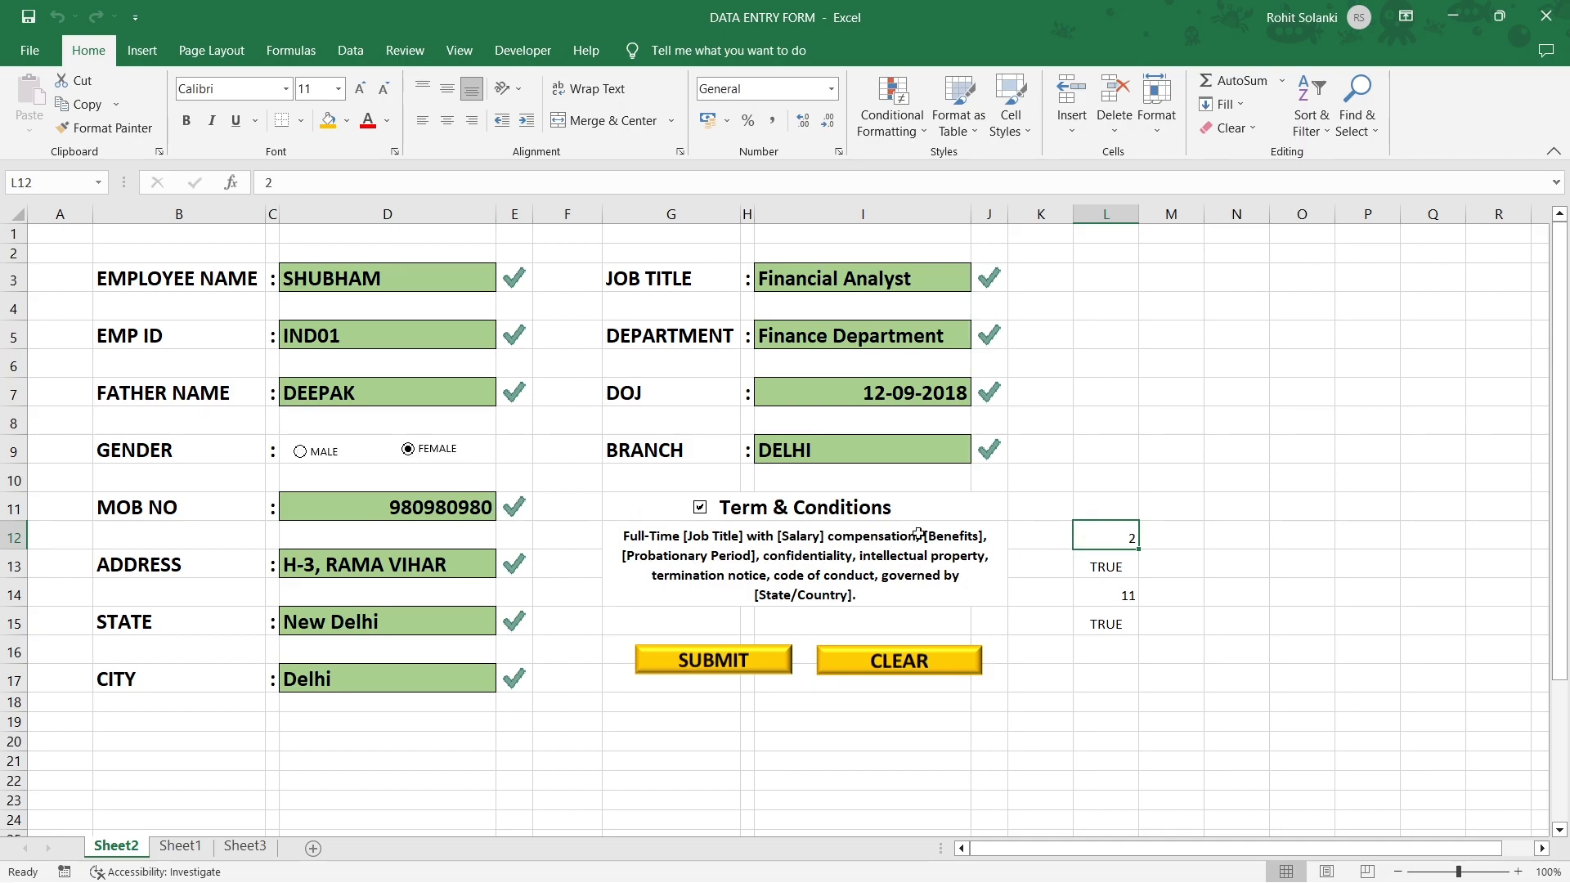
scroll(1100, 540, "down", 4)
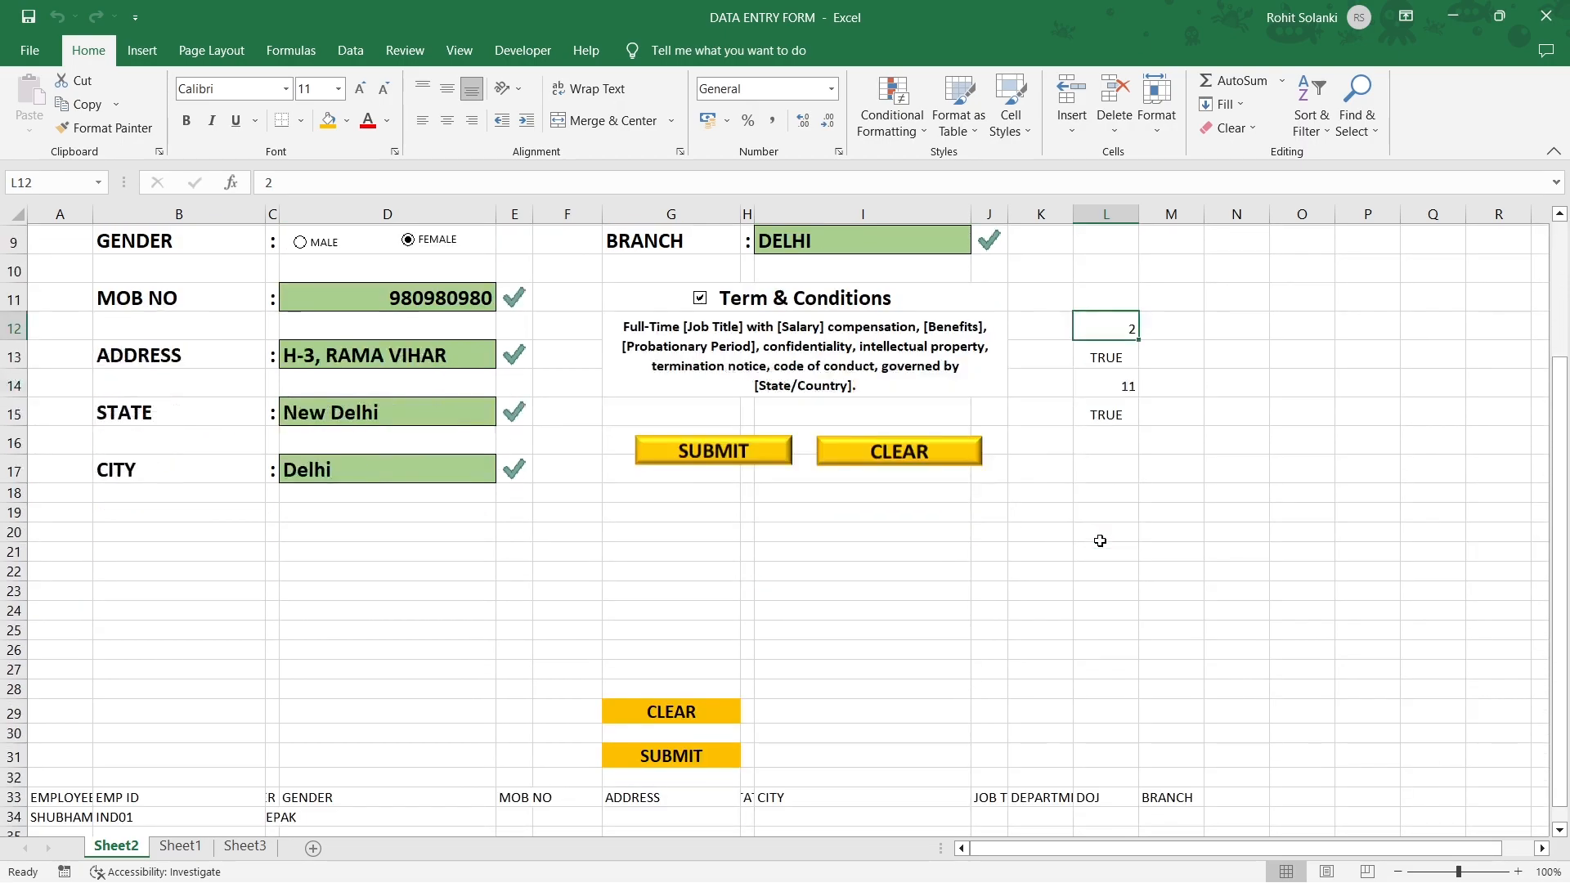
Enter =IF(L12=1,"Male","Female") in D34.
left_click(416, 702)
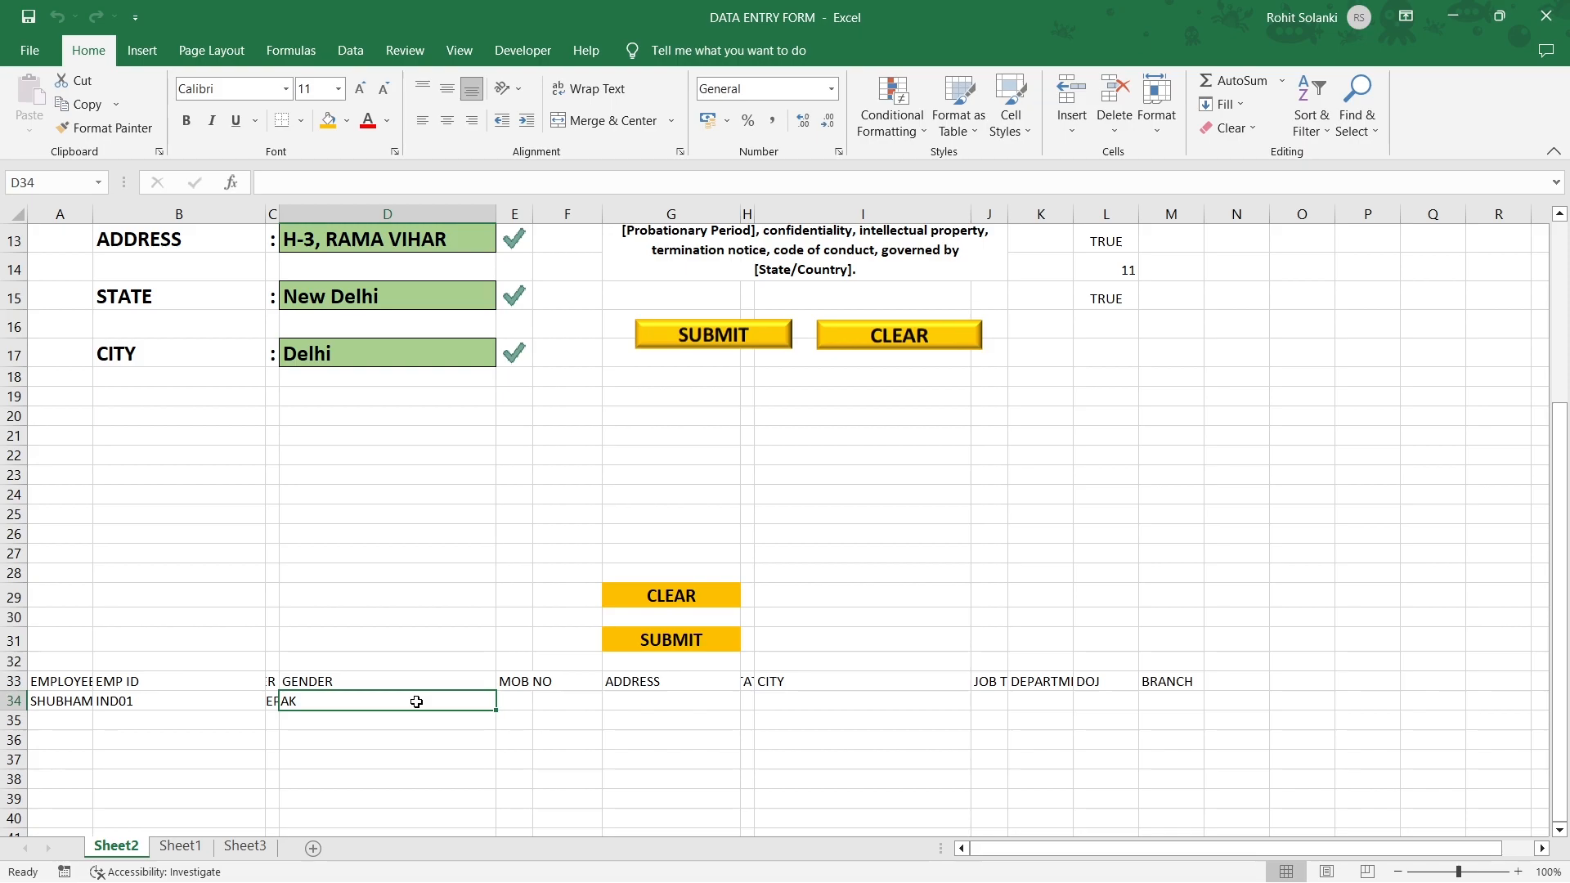
type("=i")
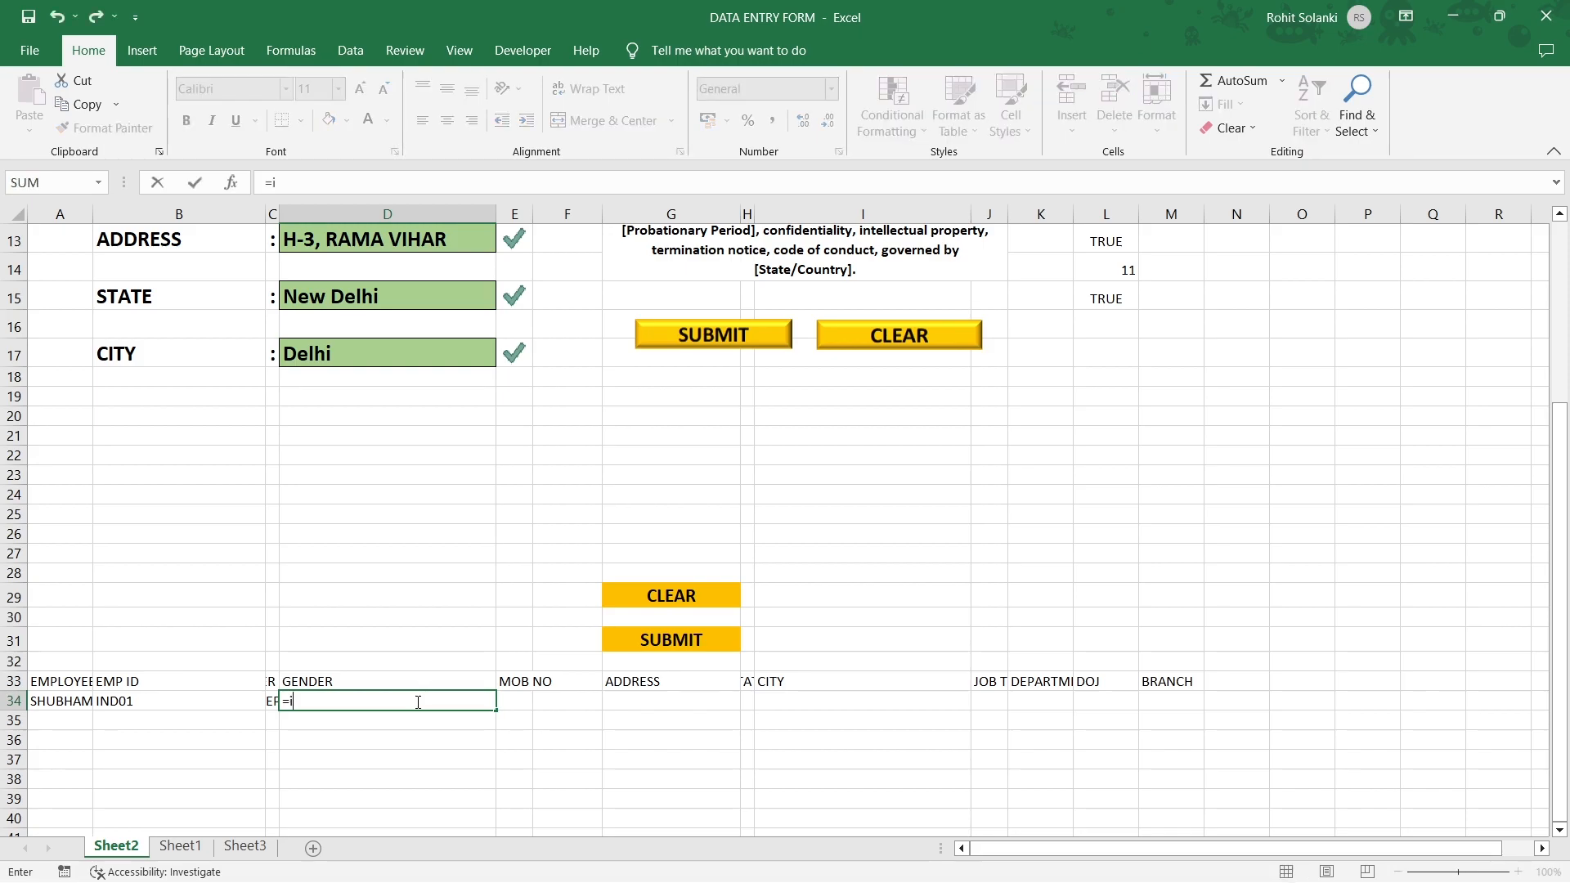
type("f(")
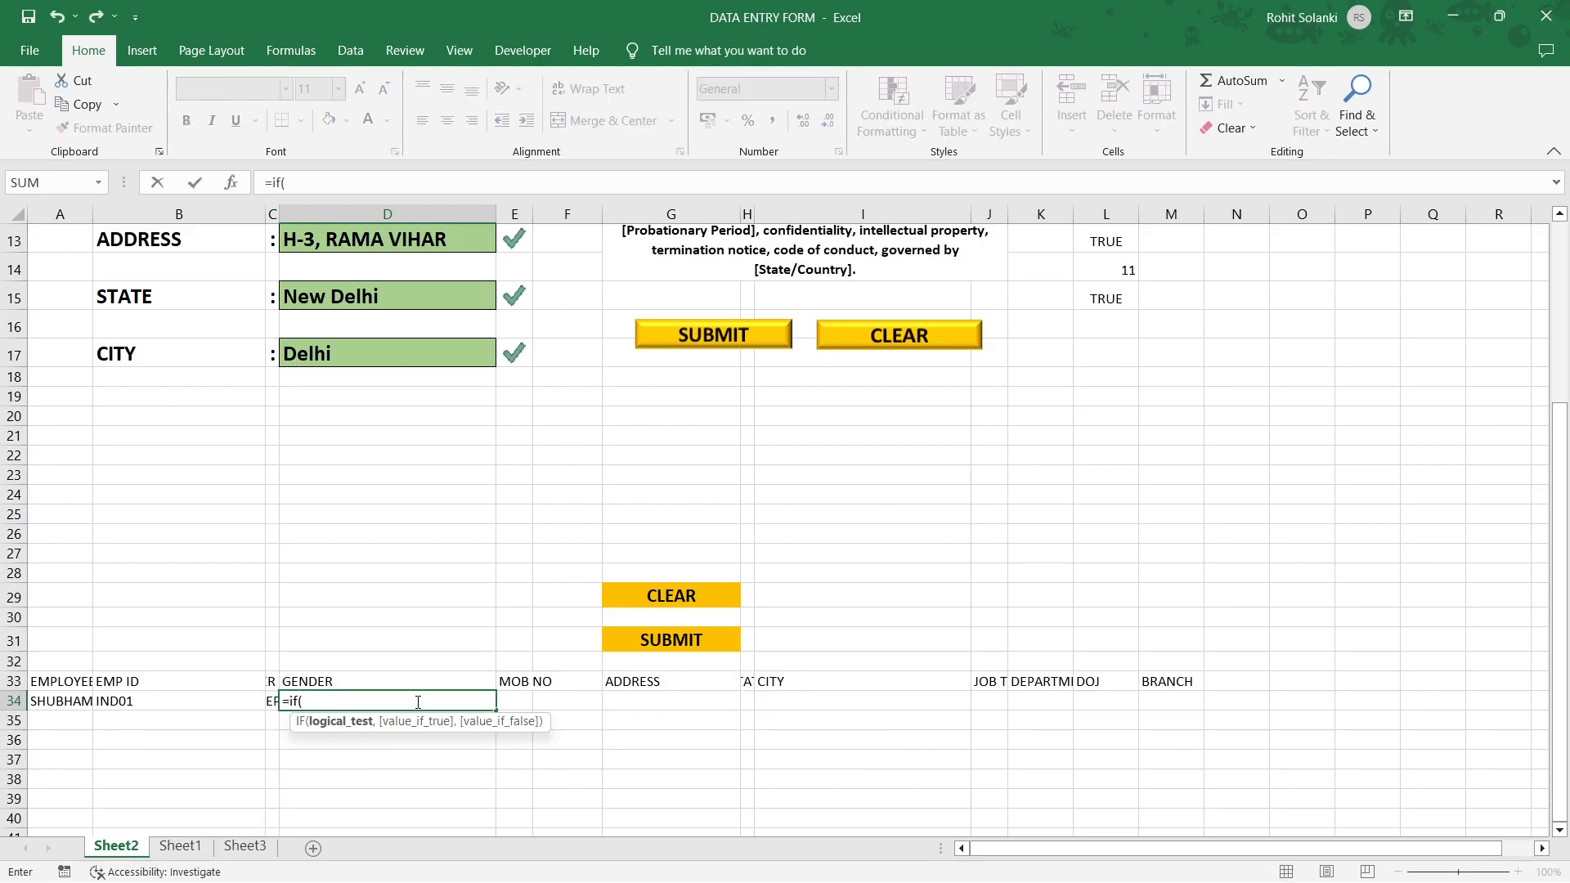
scroll(830, 630, "up", 2)
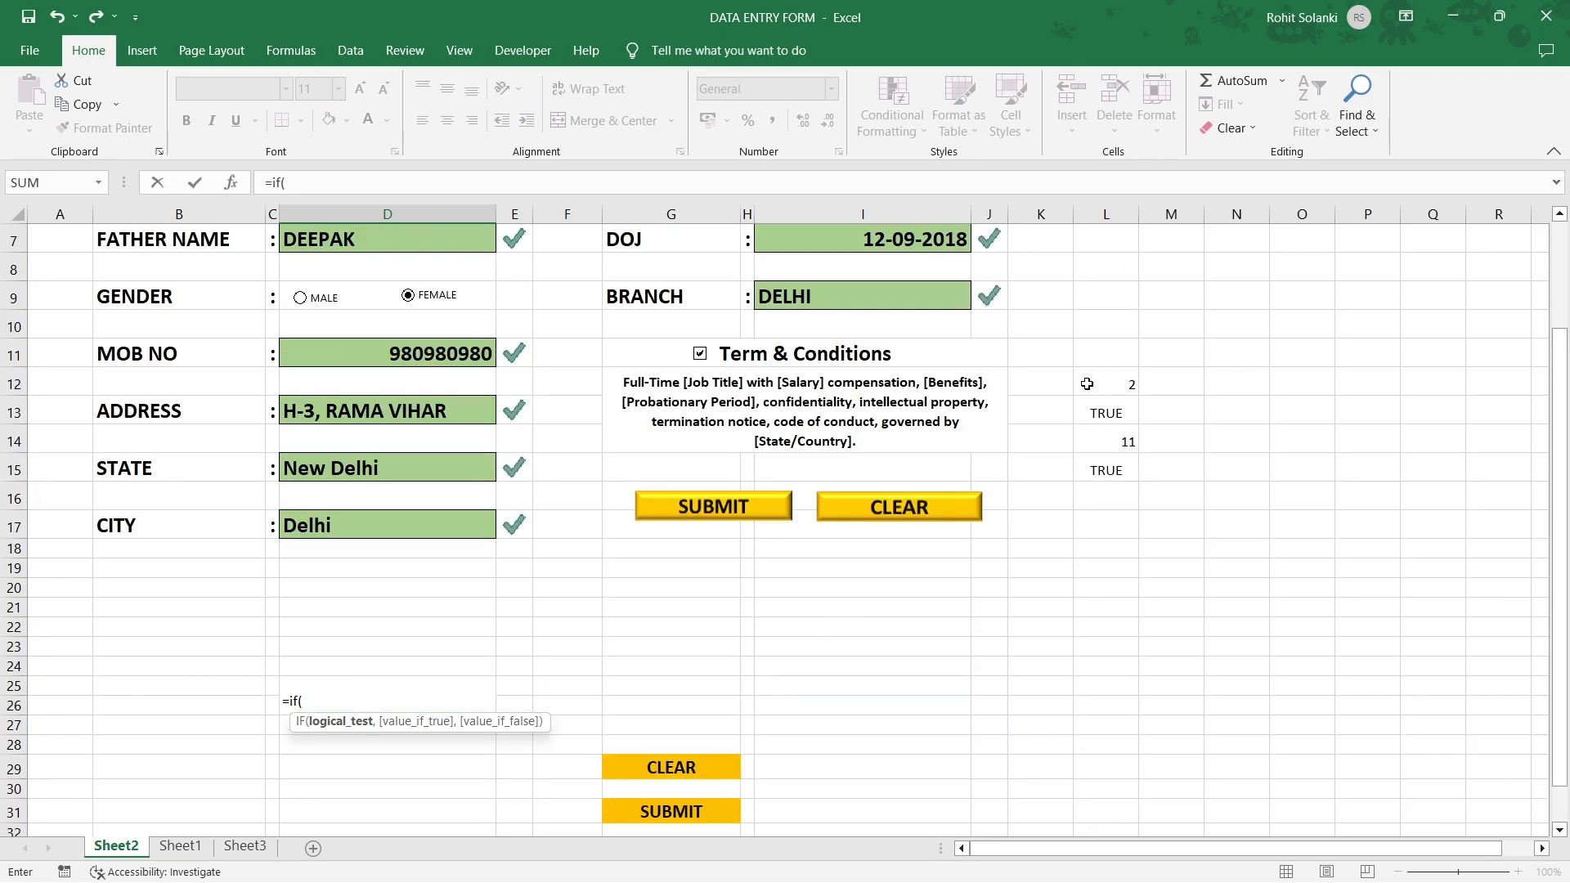
left_click(1086, 383)
scroll(554, 650, "down", 2)
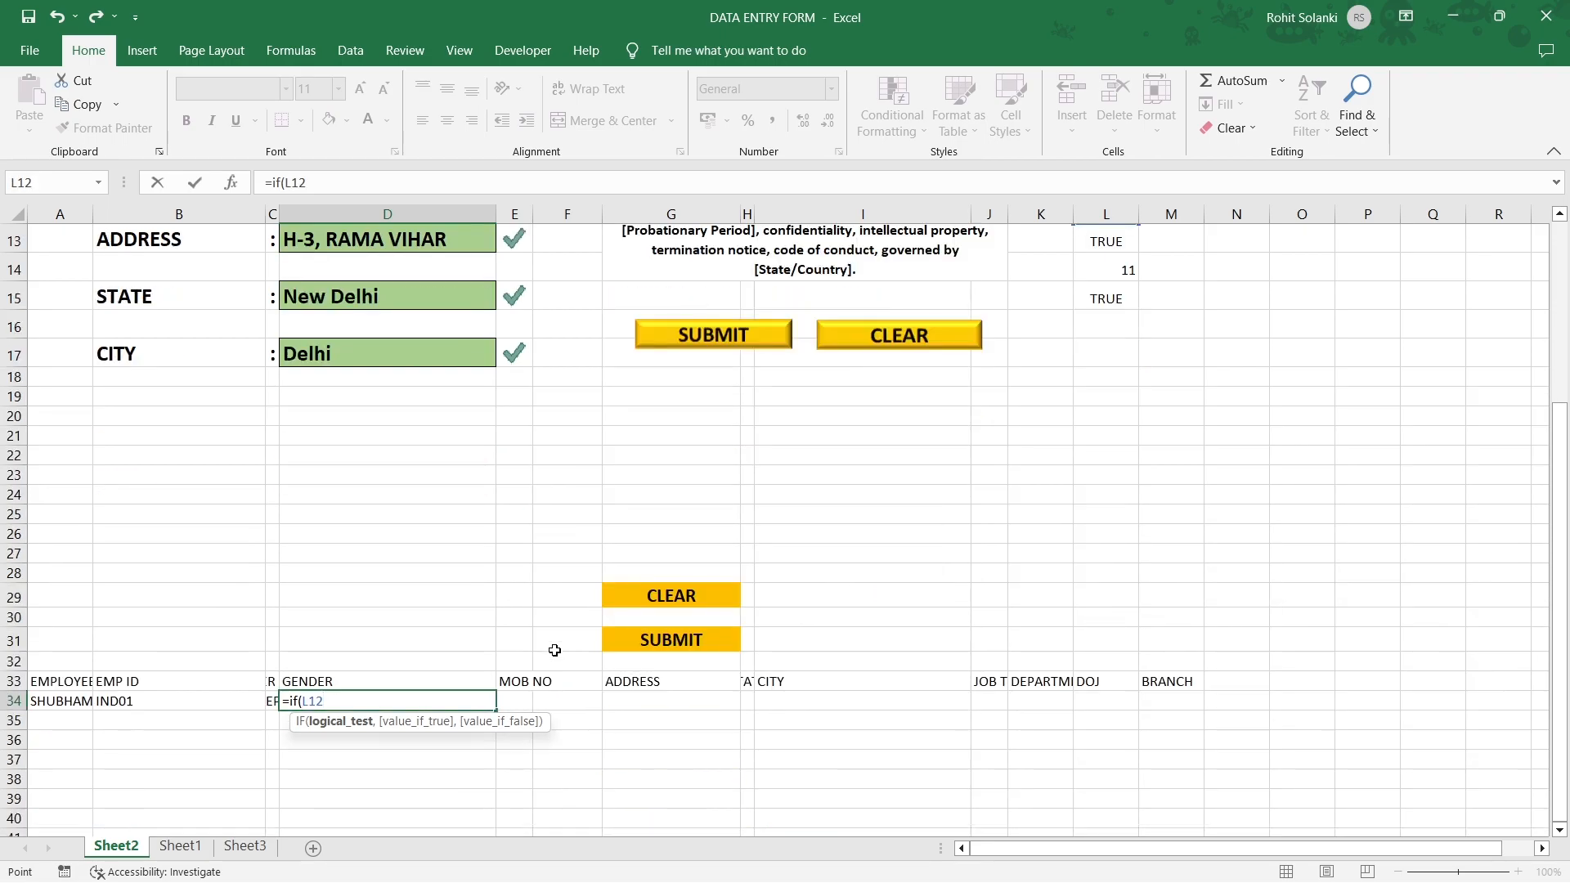
type("=1,\"Male\",")
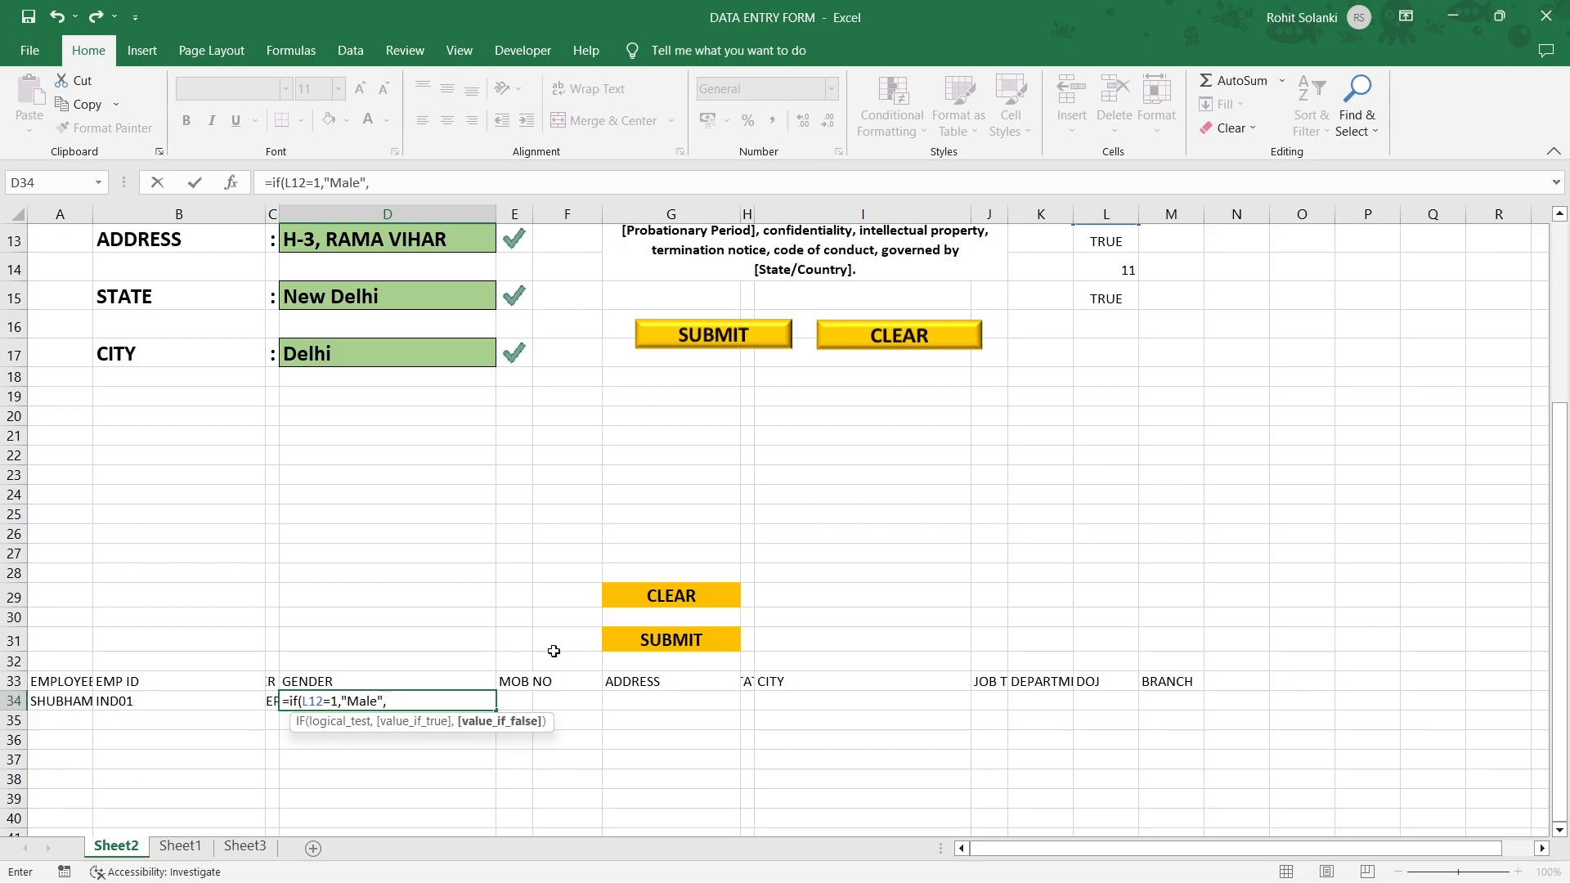
type("\"Female\")")
key("Return")
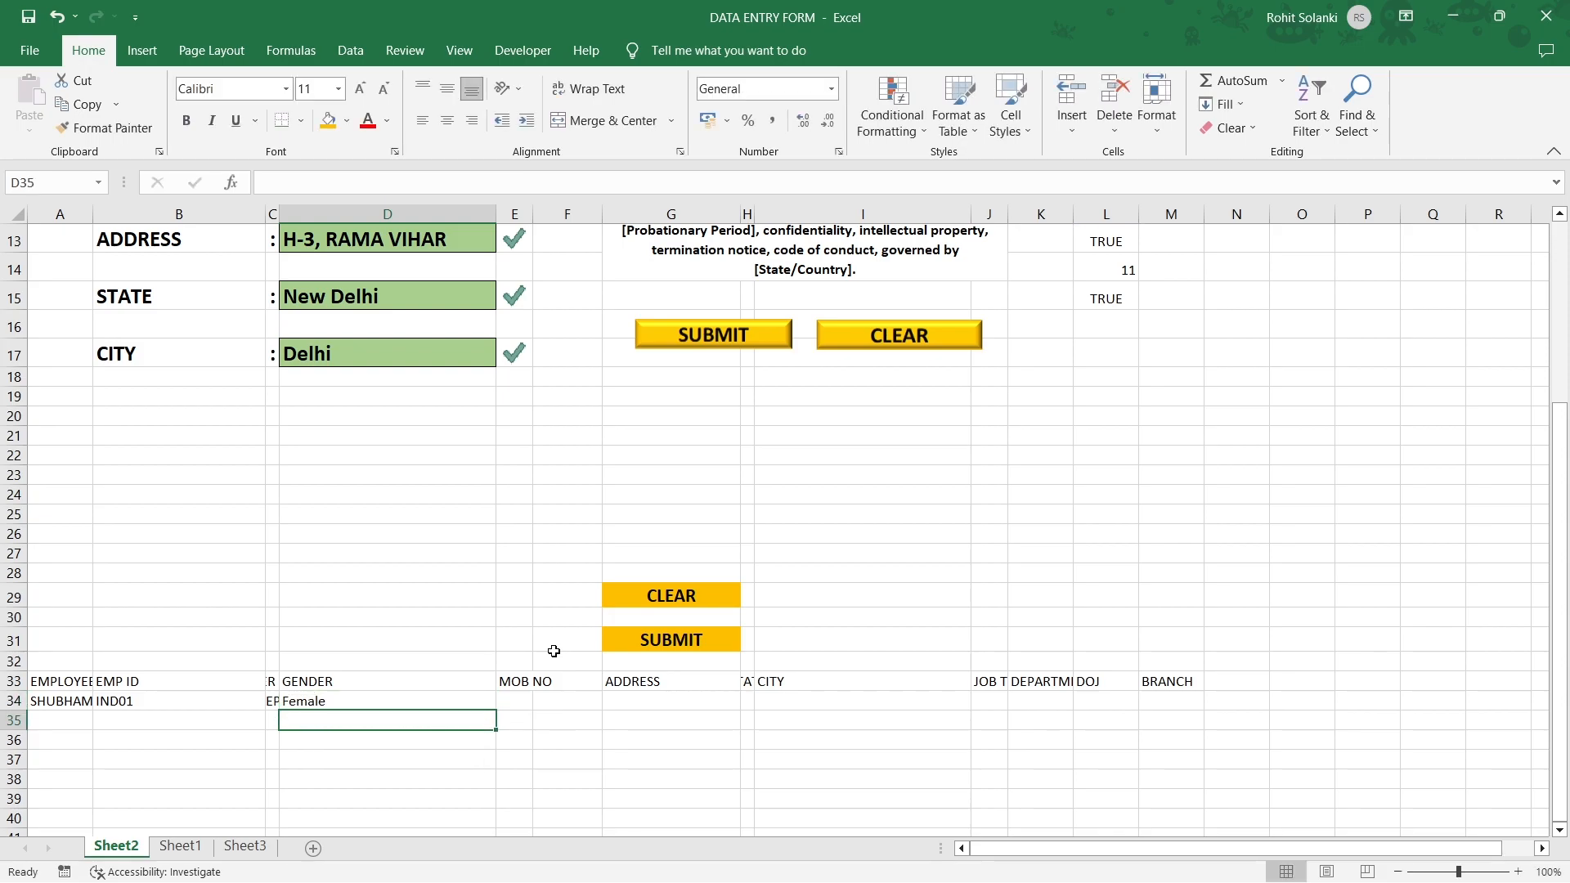
Toggle gender to Male and back to Female, checking that D34 follows.
scroll(386, 788, "up", 2)
left_click(301, 297)
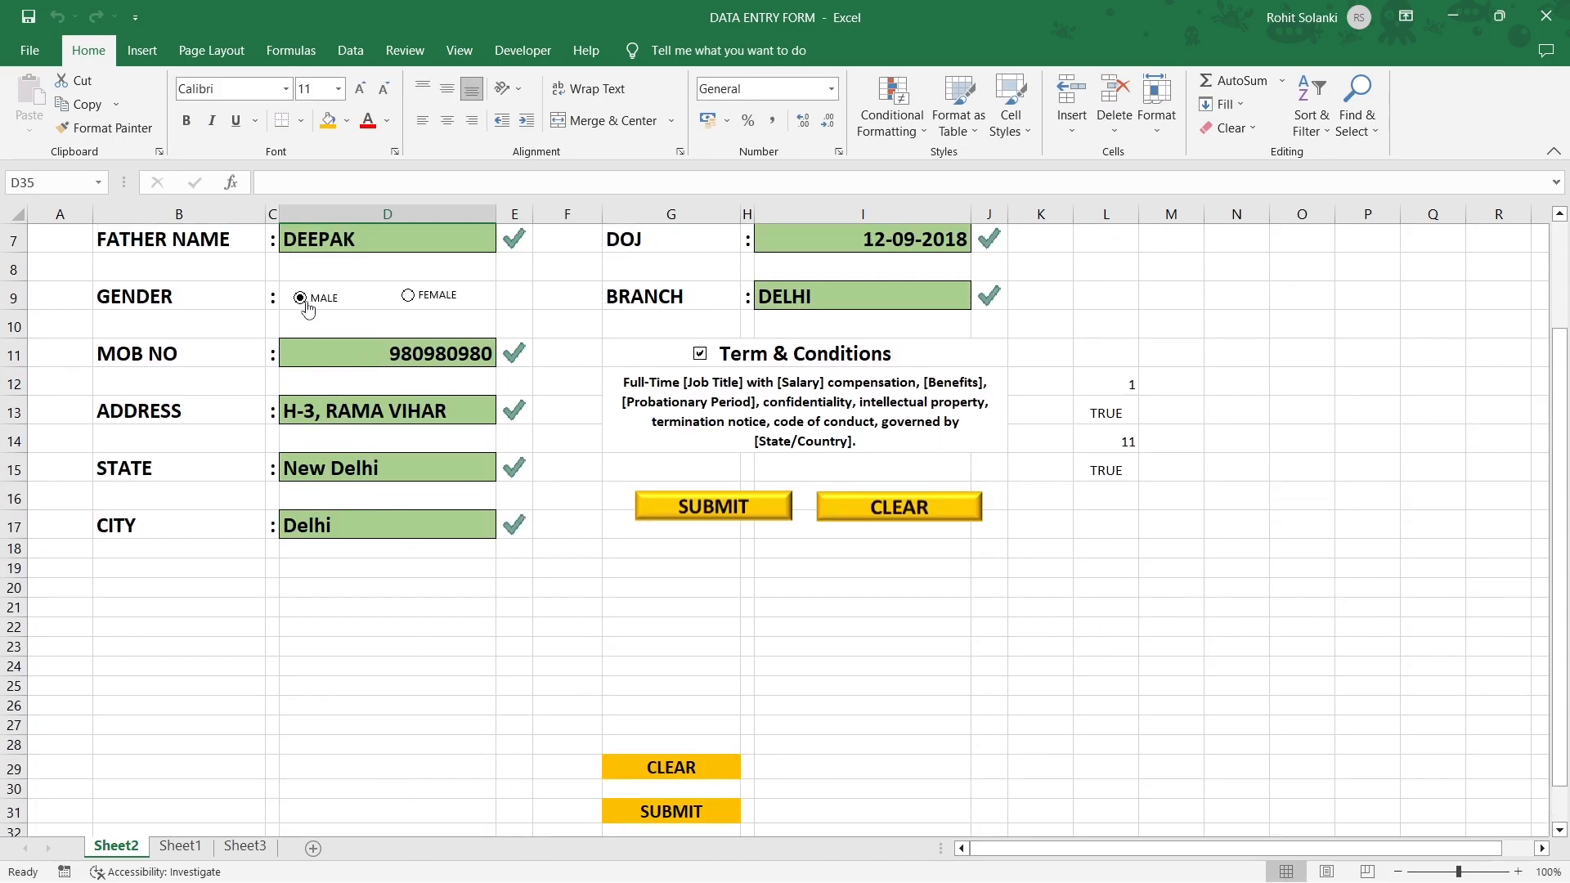
scroll(349, 489, "down", 2)
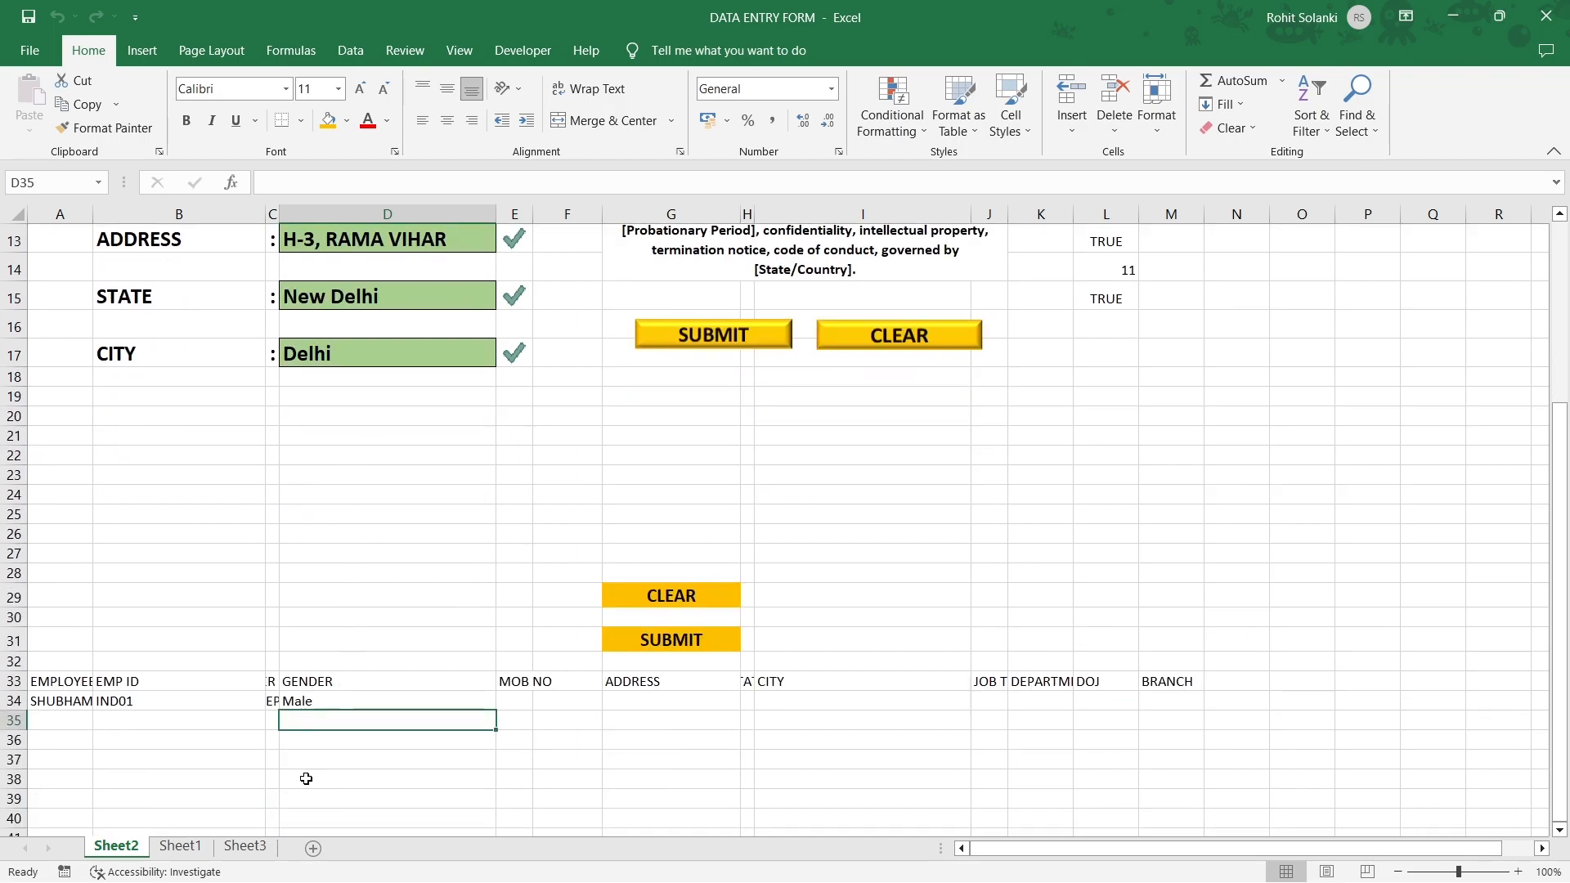
left_click(347, 701)
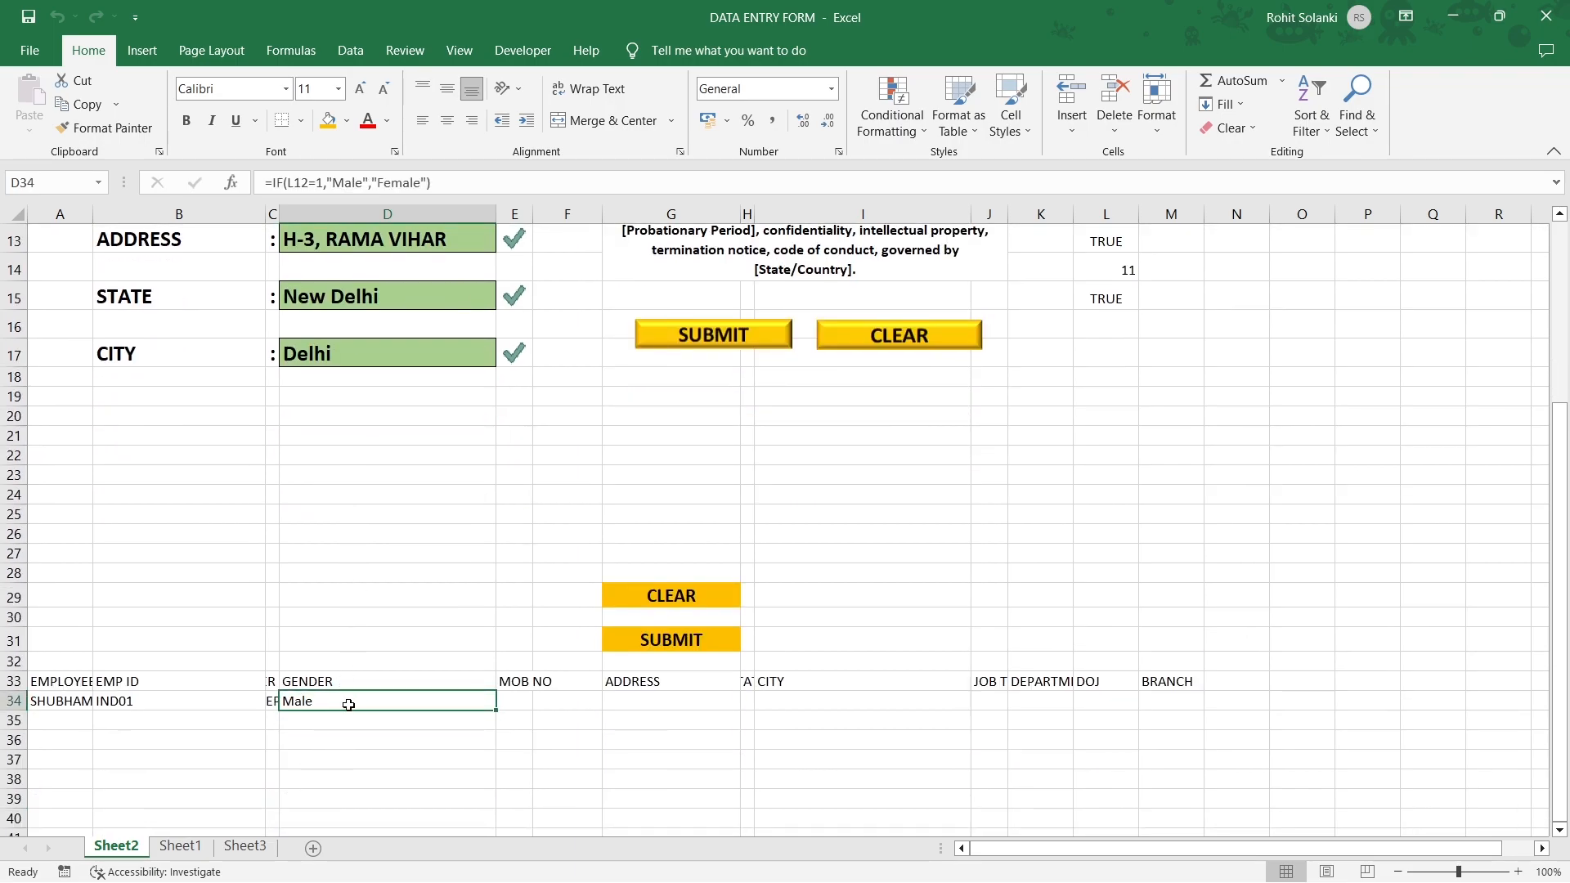
scroll(351, 691, "up", 2)
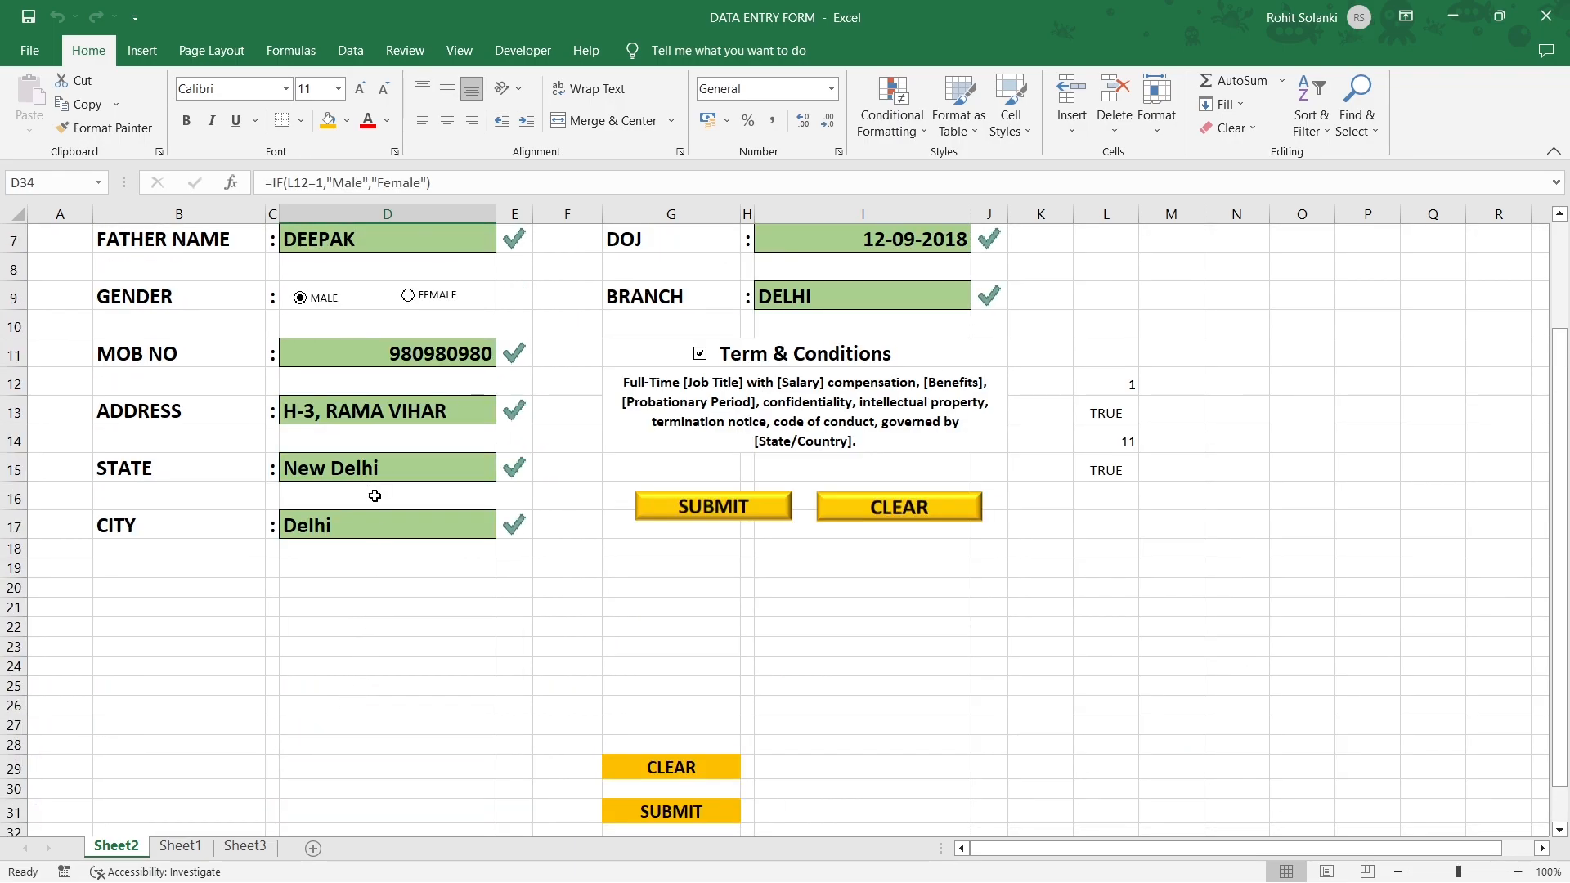
left_click(409, 309)
scroll(402, 568, "down", 2)
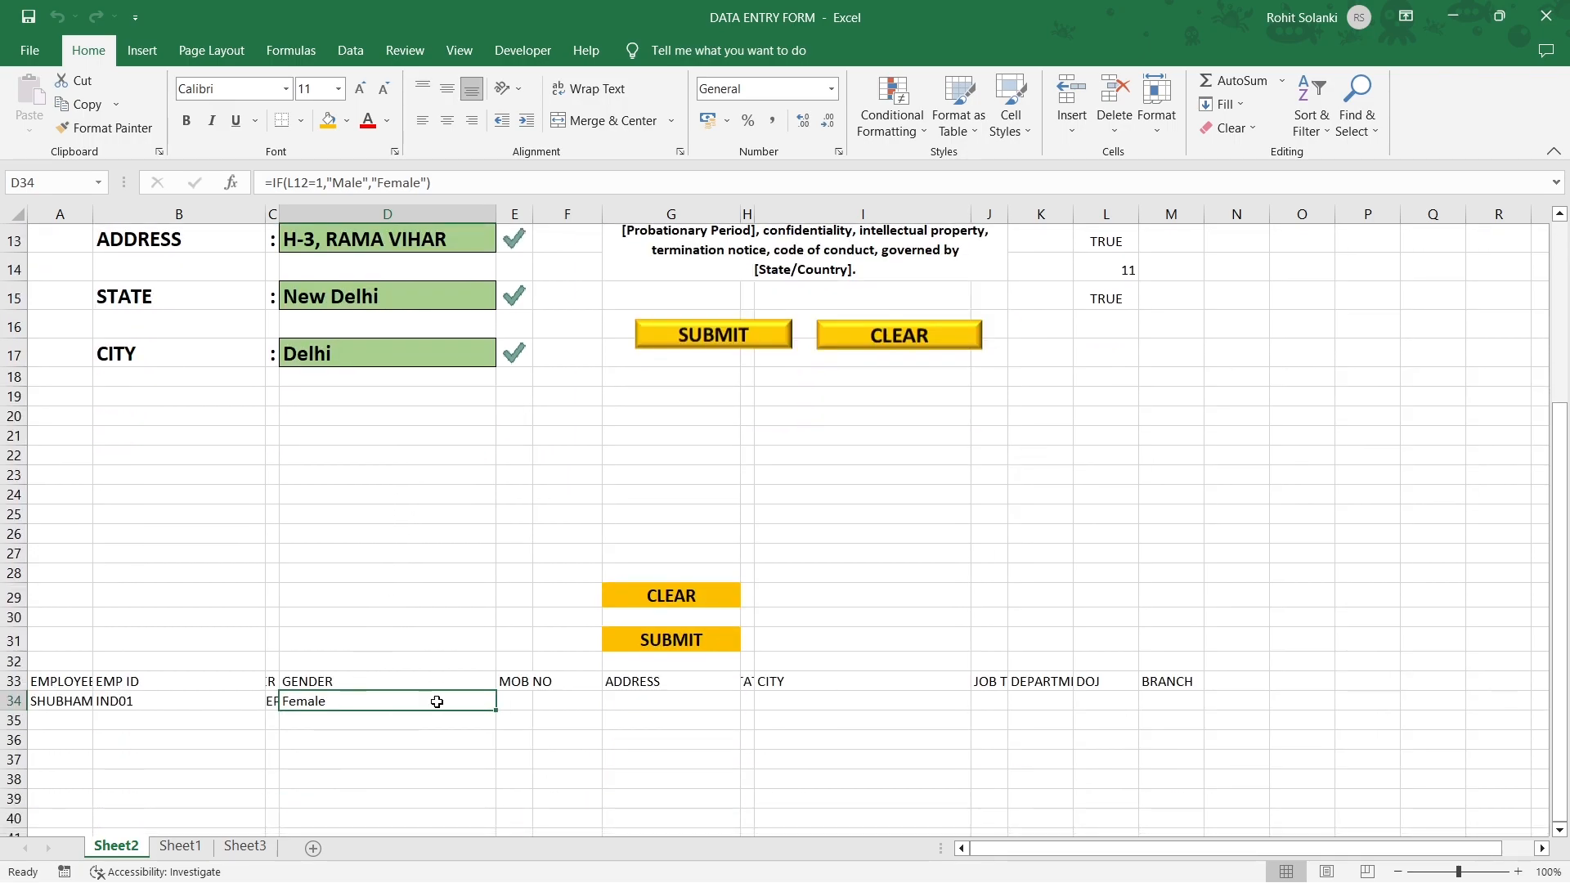
left_click(510, 699)
Link row 34's mobile, state and city cells to form fields D11, D15 and D17.
type("=")
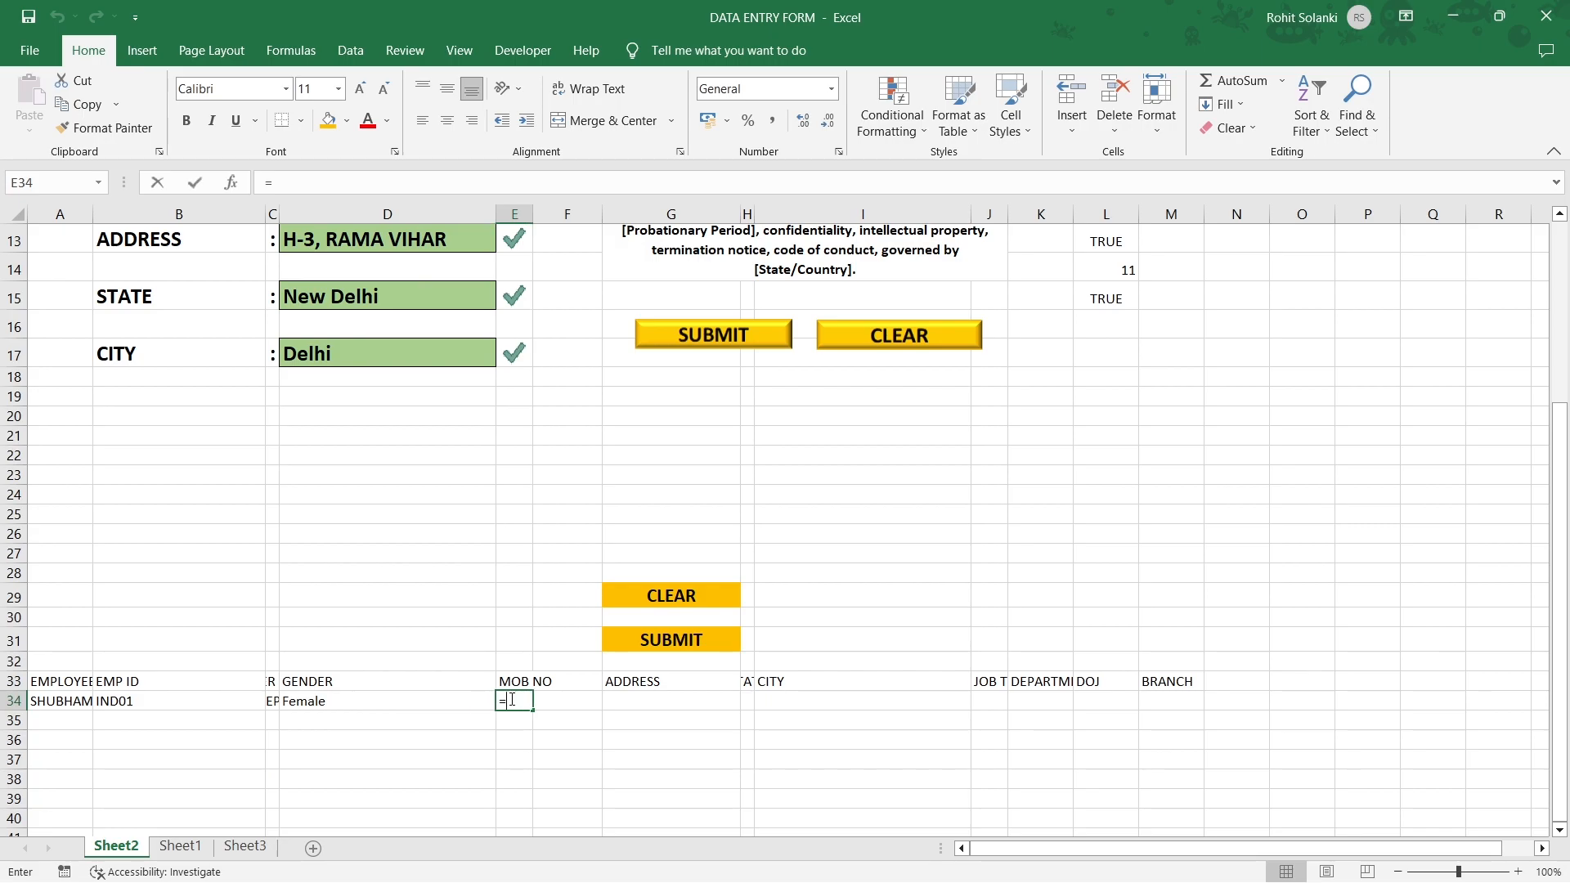
scroll(354, 635, "up", 2)
left_click(351, 355)
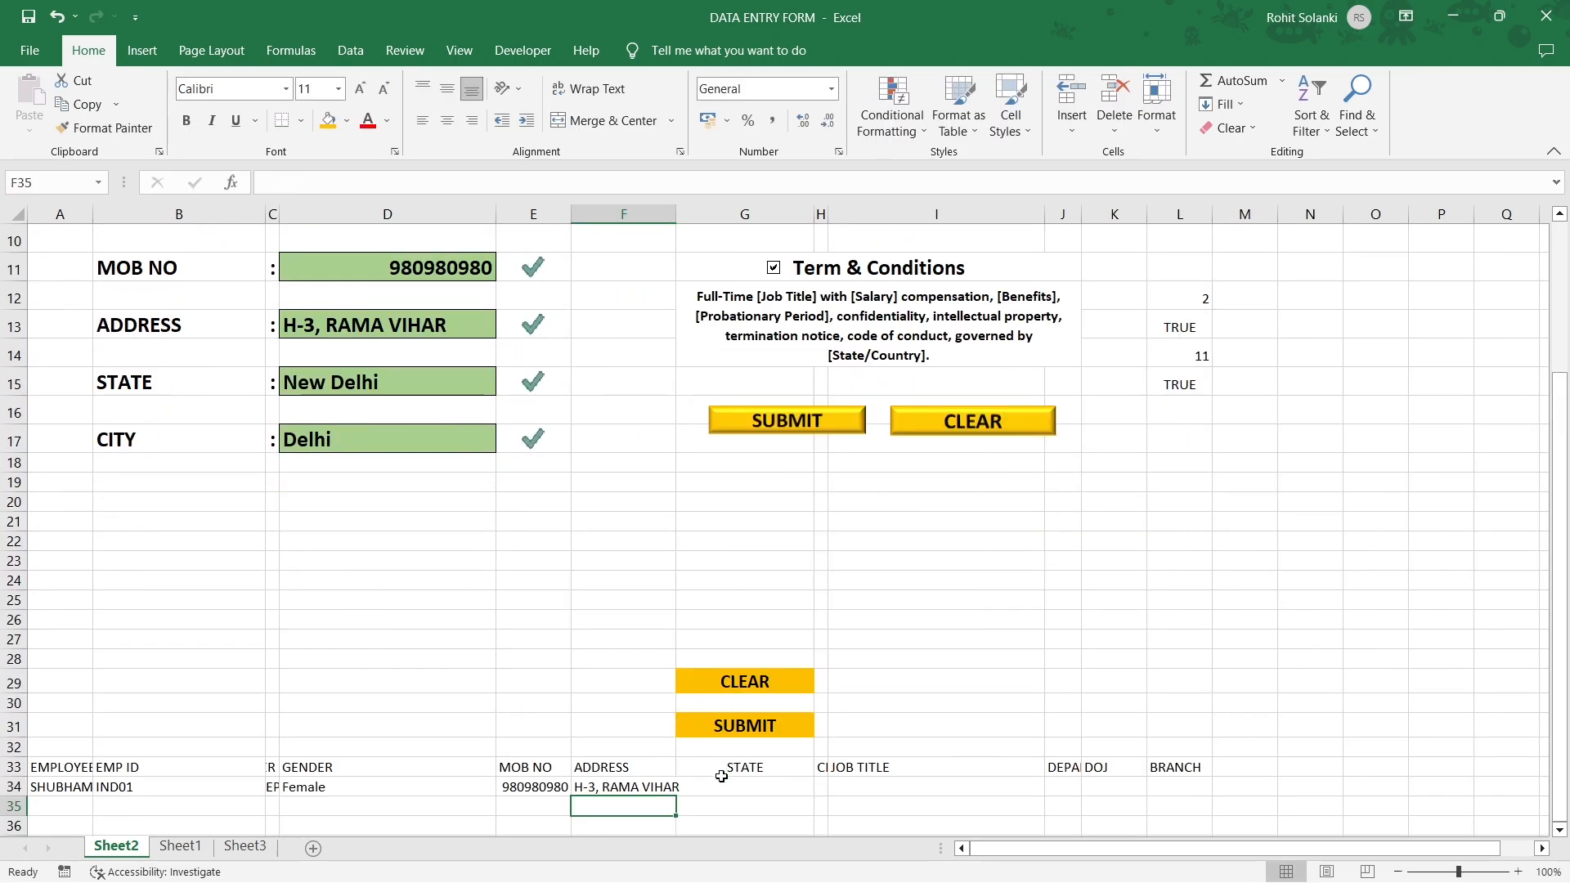
left_click(718, 781)
type("=")
left_click(395, 400)
left_click(396, 382)
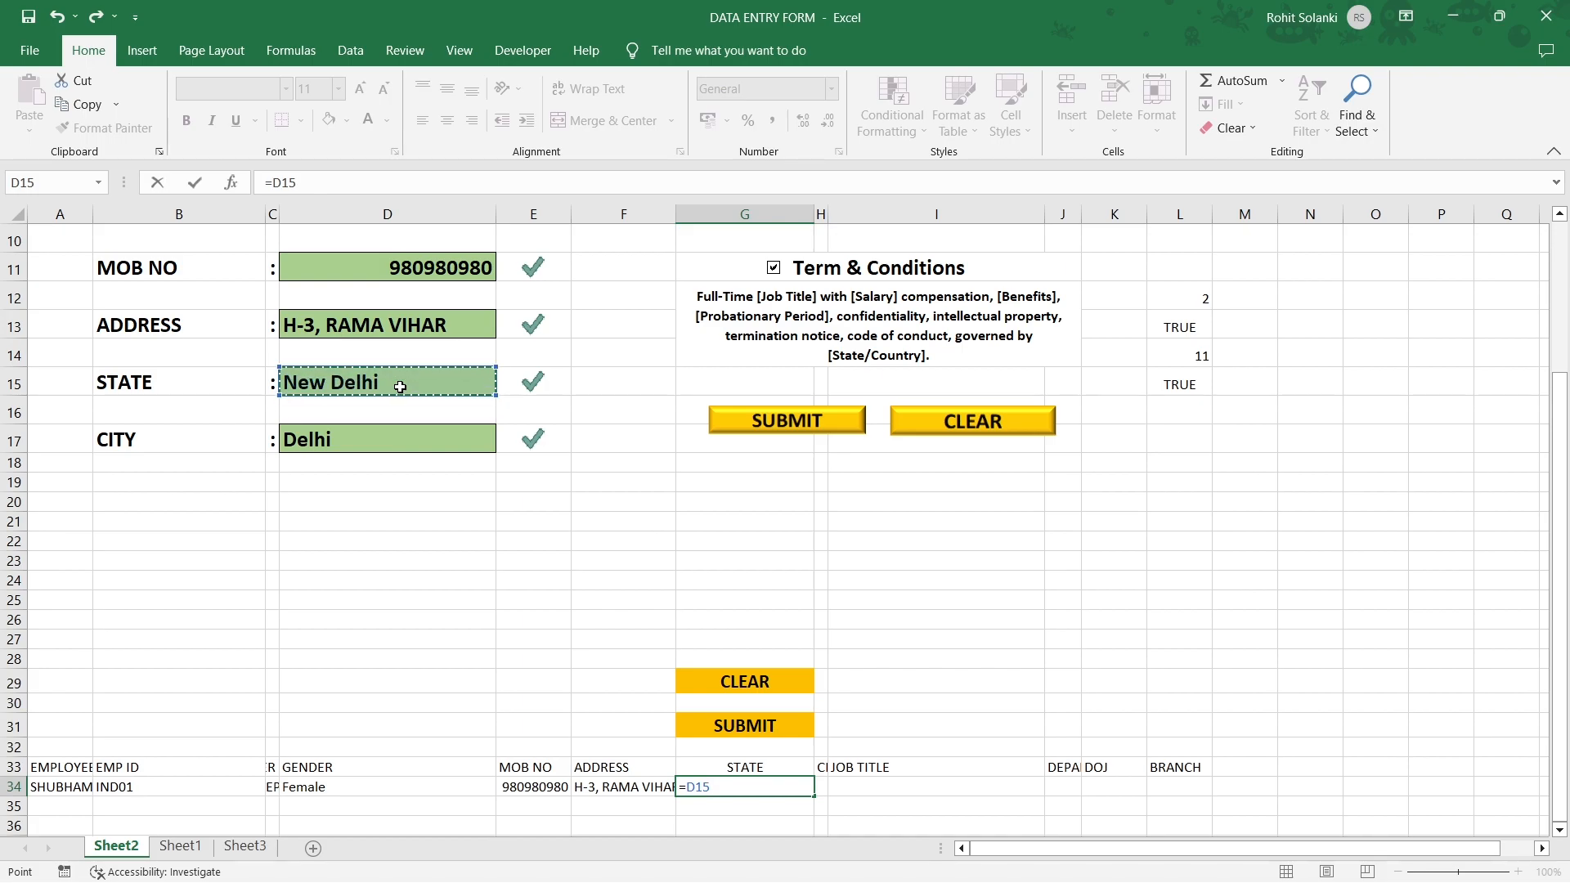
key("Return")
left_click(818, 786)
type("=")
left_click(400, 444)
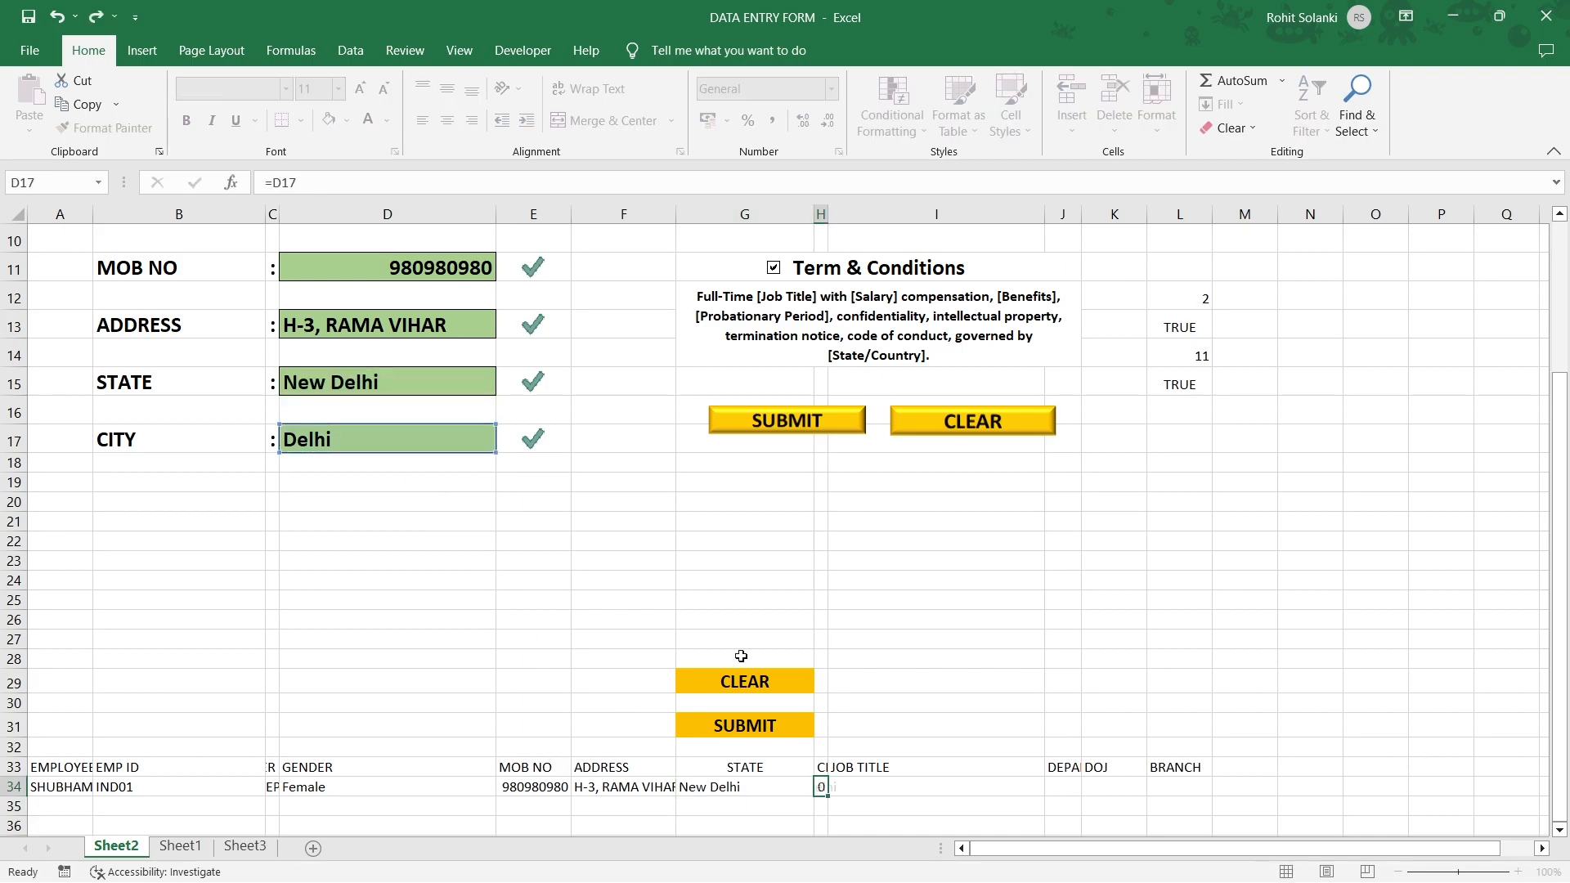
key("Return")
Link I34 to the job title field I3 and J34 to the department field.
left_click(867, 786)
type("=")
scroll(899, 572, "up", 3)
left_click(947, 278)
key("Return")
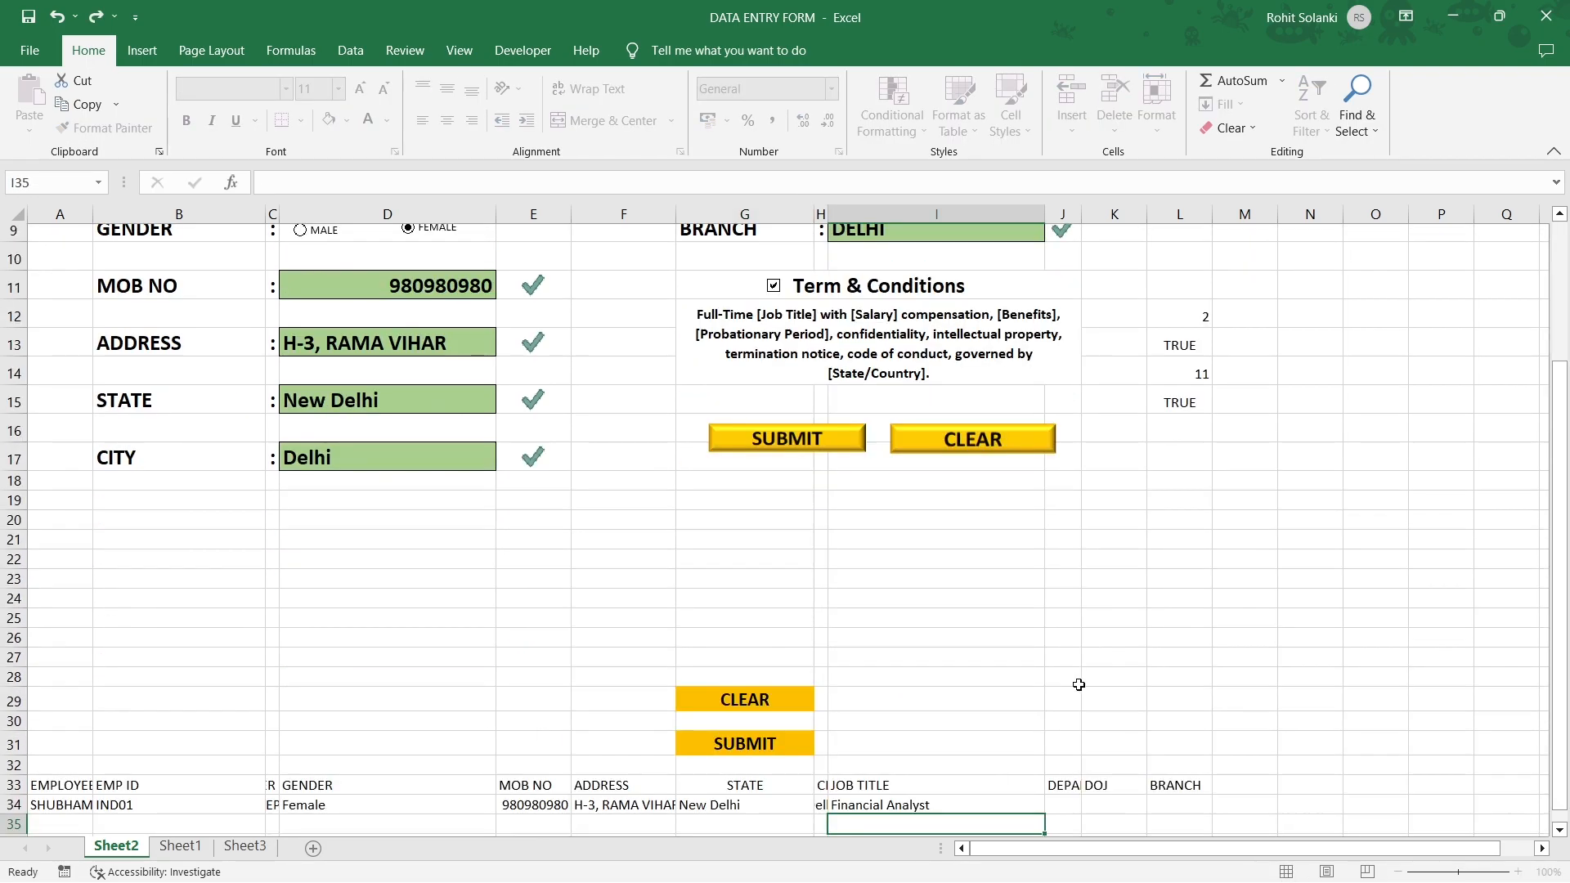
left_click(1052, 613)
type("=")
scroll(969, 646, "up", 4)
scroll(970, 646, "up", 1)
left_click(936, 333)
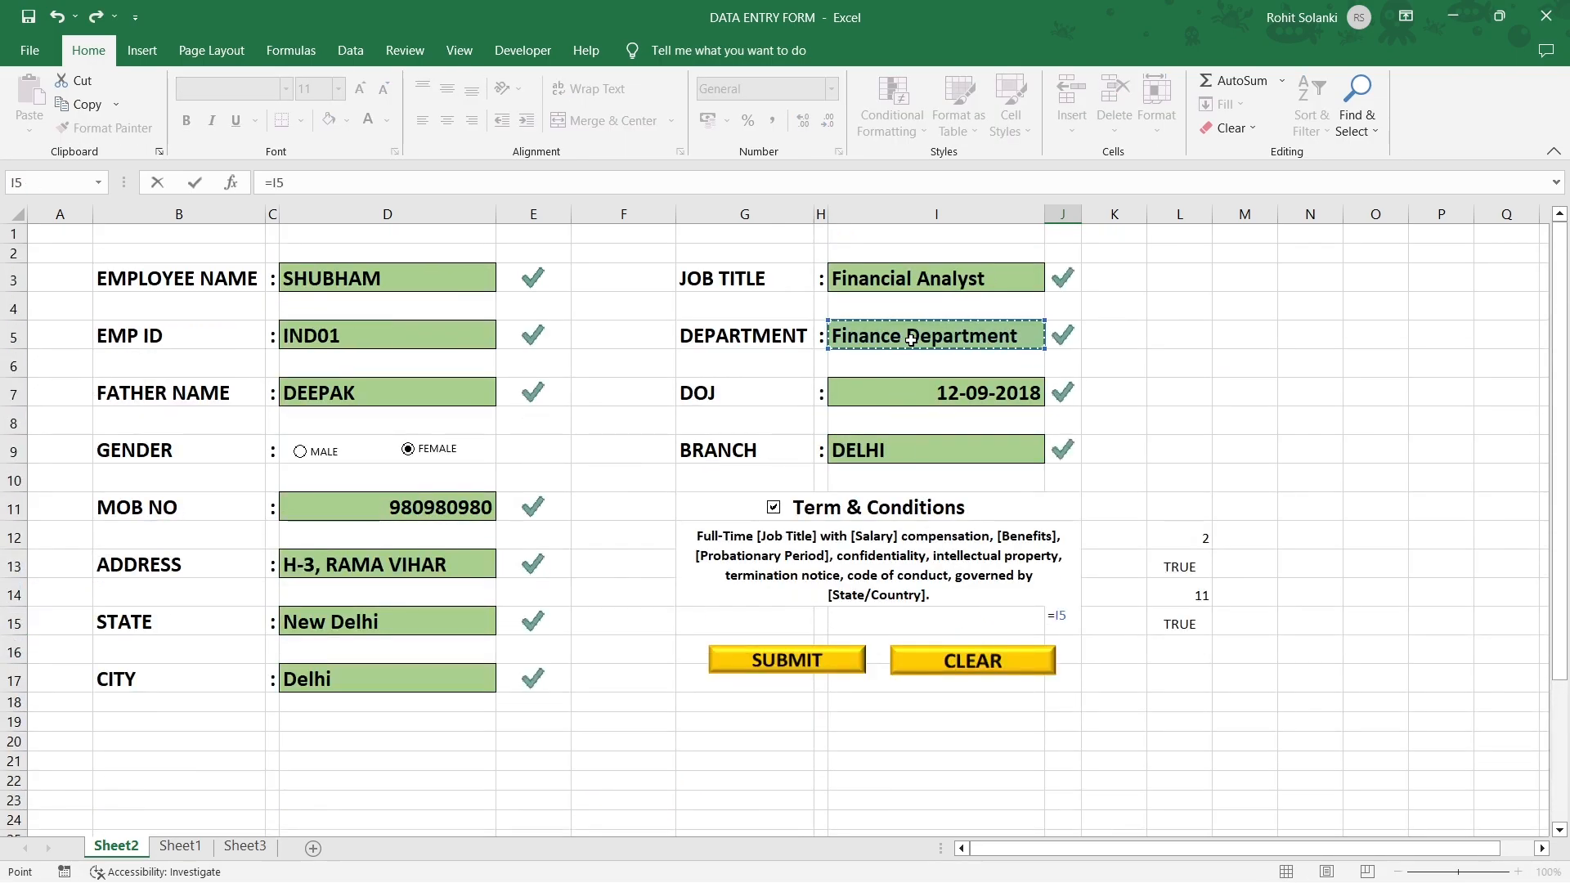
key("Tab")
Link K34 to the DOJ field and L34 to the branch field on the form.
type("=")
scroll(1004, 617, "up", 3)
left_click(936, 391)
key("Tab")
type("=")
scroll(1108, 727, "up", 3)
left_click(904, 445)
key("Return")
left_click(1181, 785)
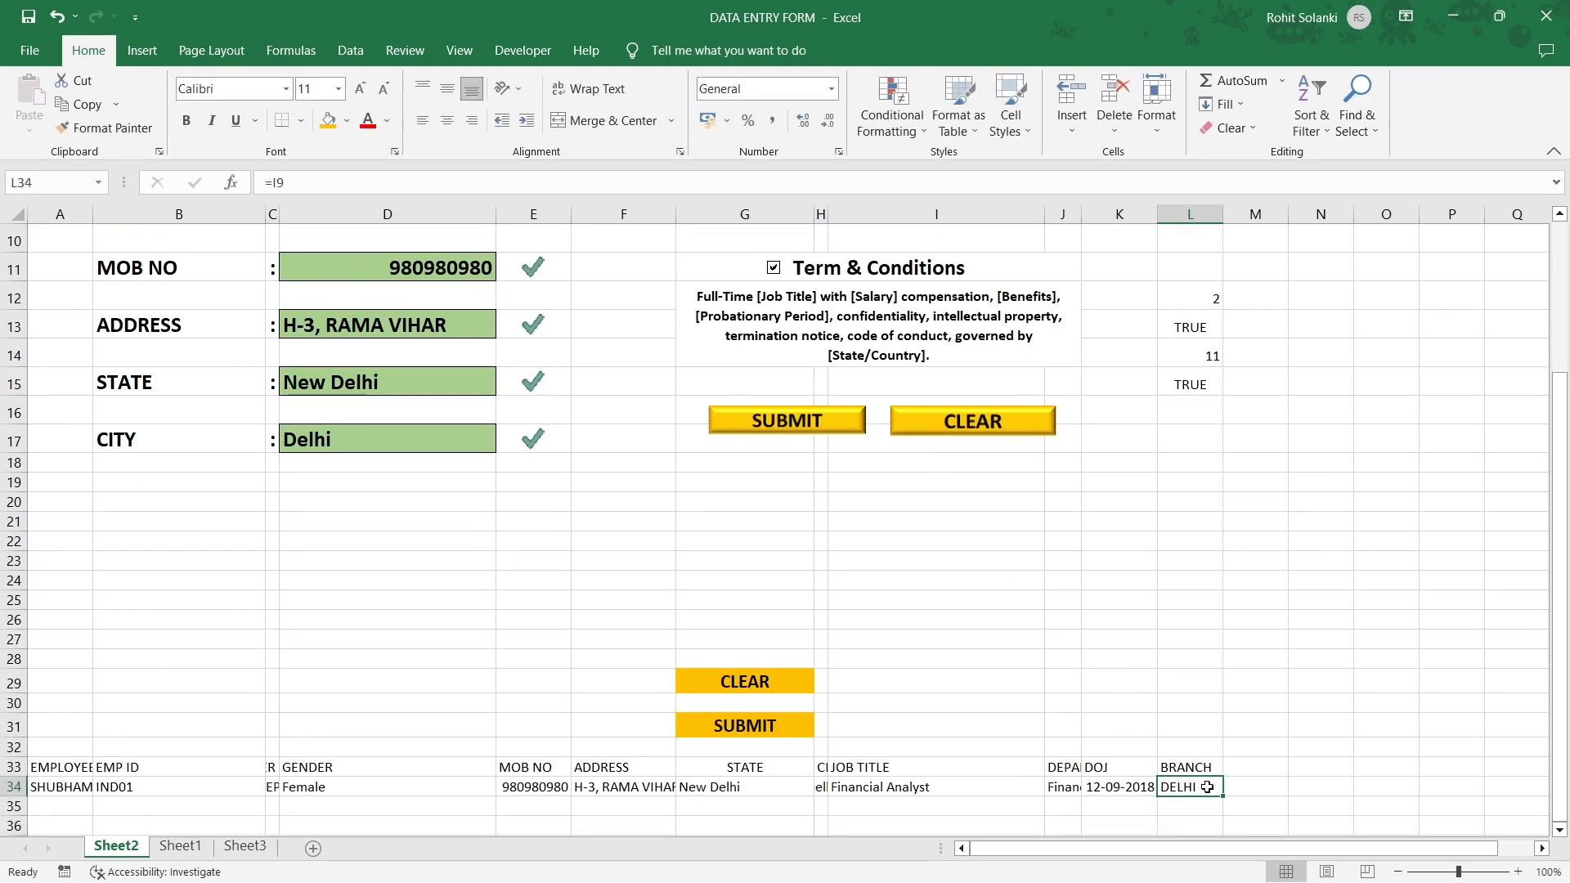
Give the helper cells L12:L16 white font colour so their values disappear.
scroll(1015, 584, "up", 3)
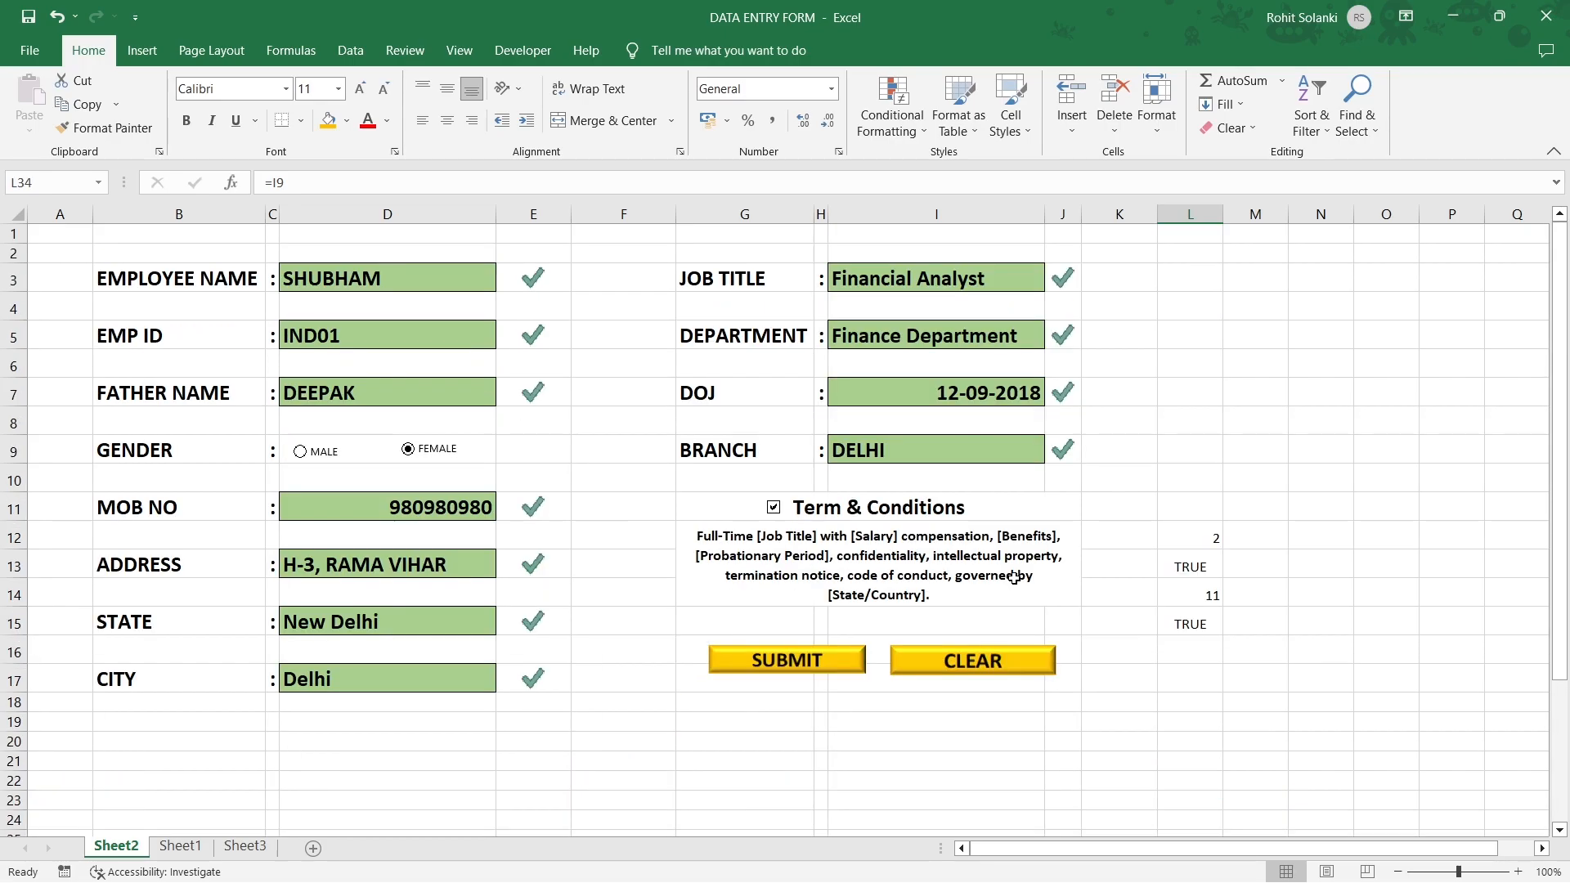
left_click_drag(1192, 536, 1191, 659)
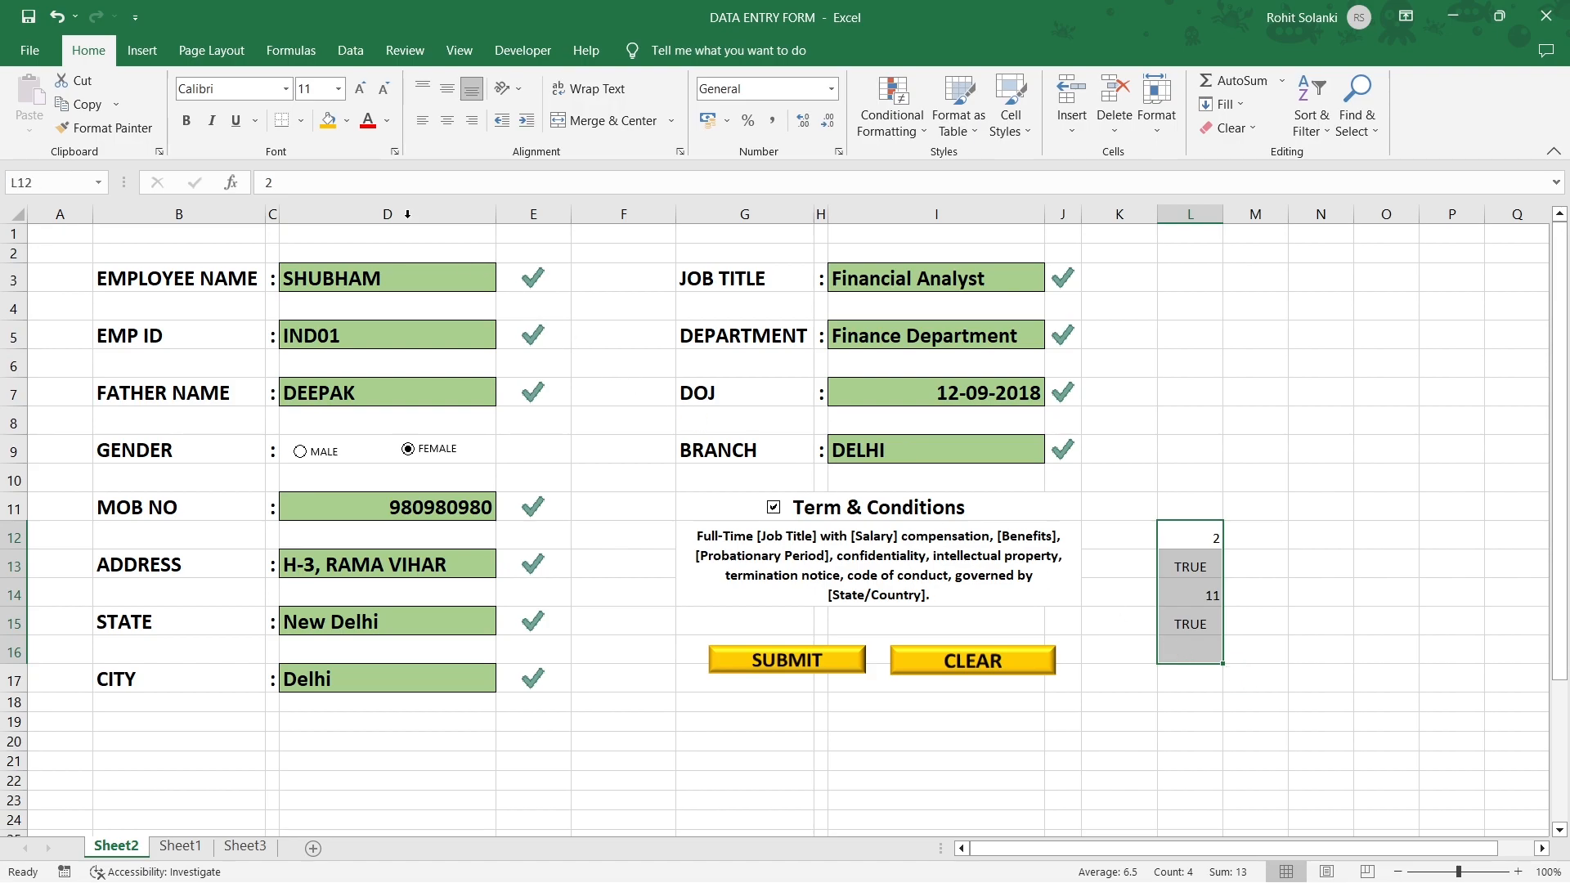
left_click(387, 122)
left_click(367, 190)
left_click(1196, 596)
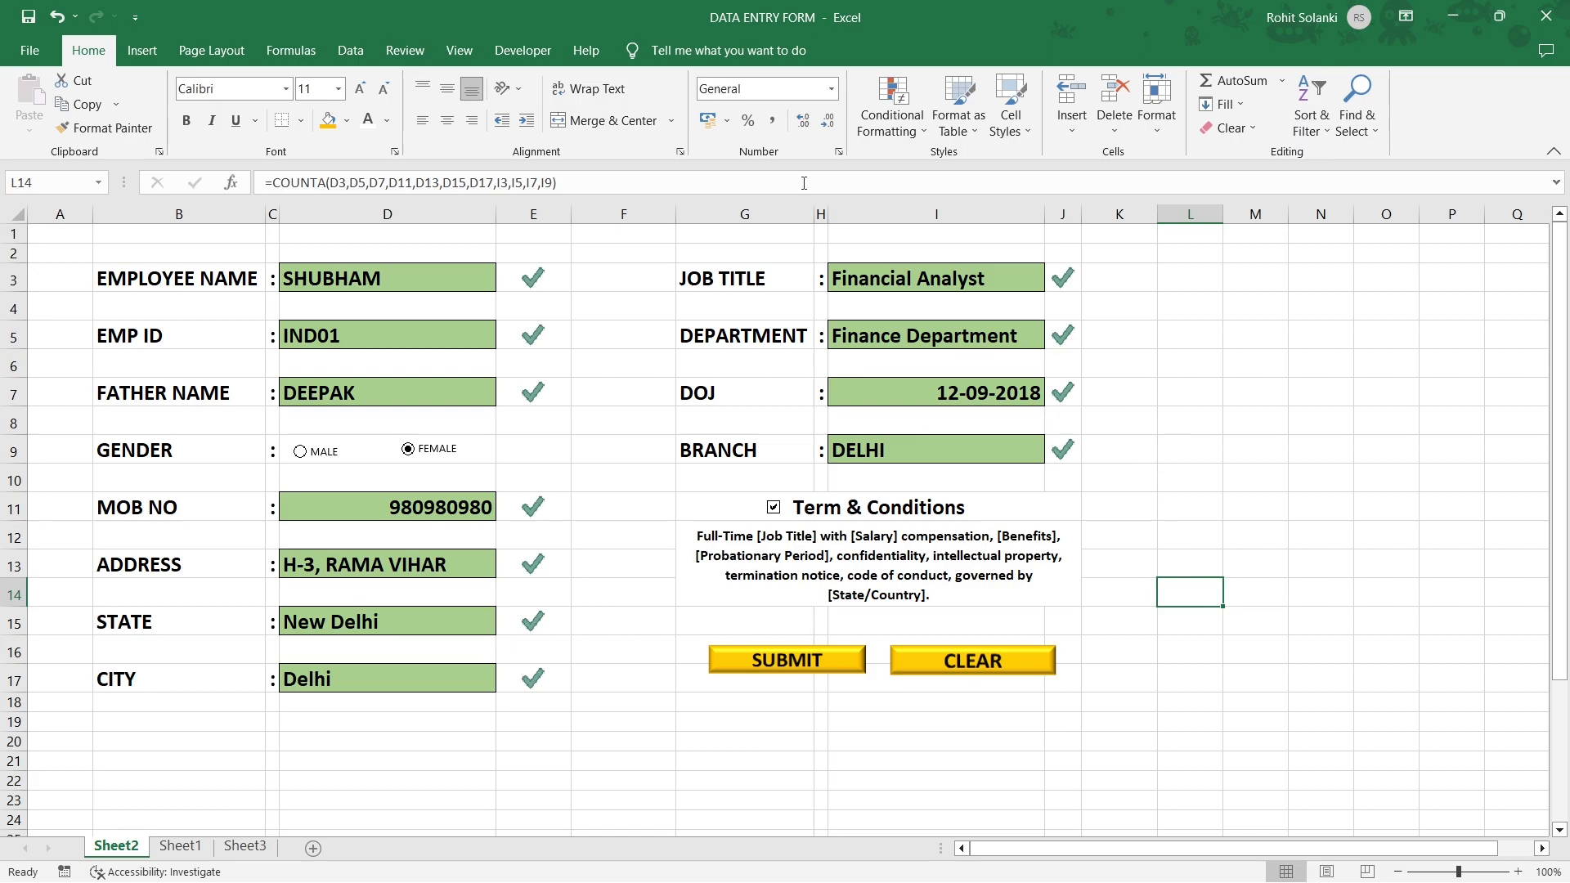
left_click(471, 51)
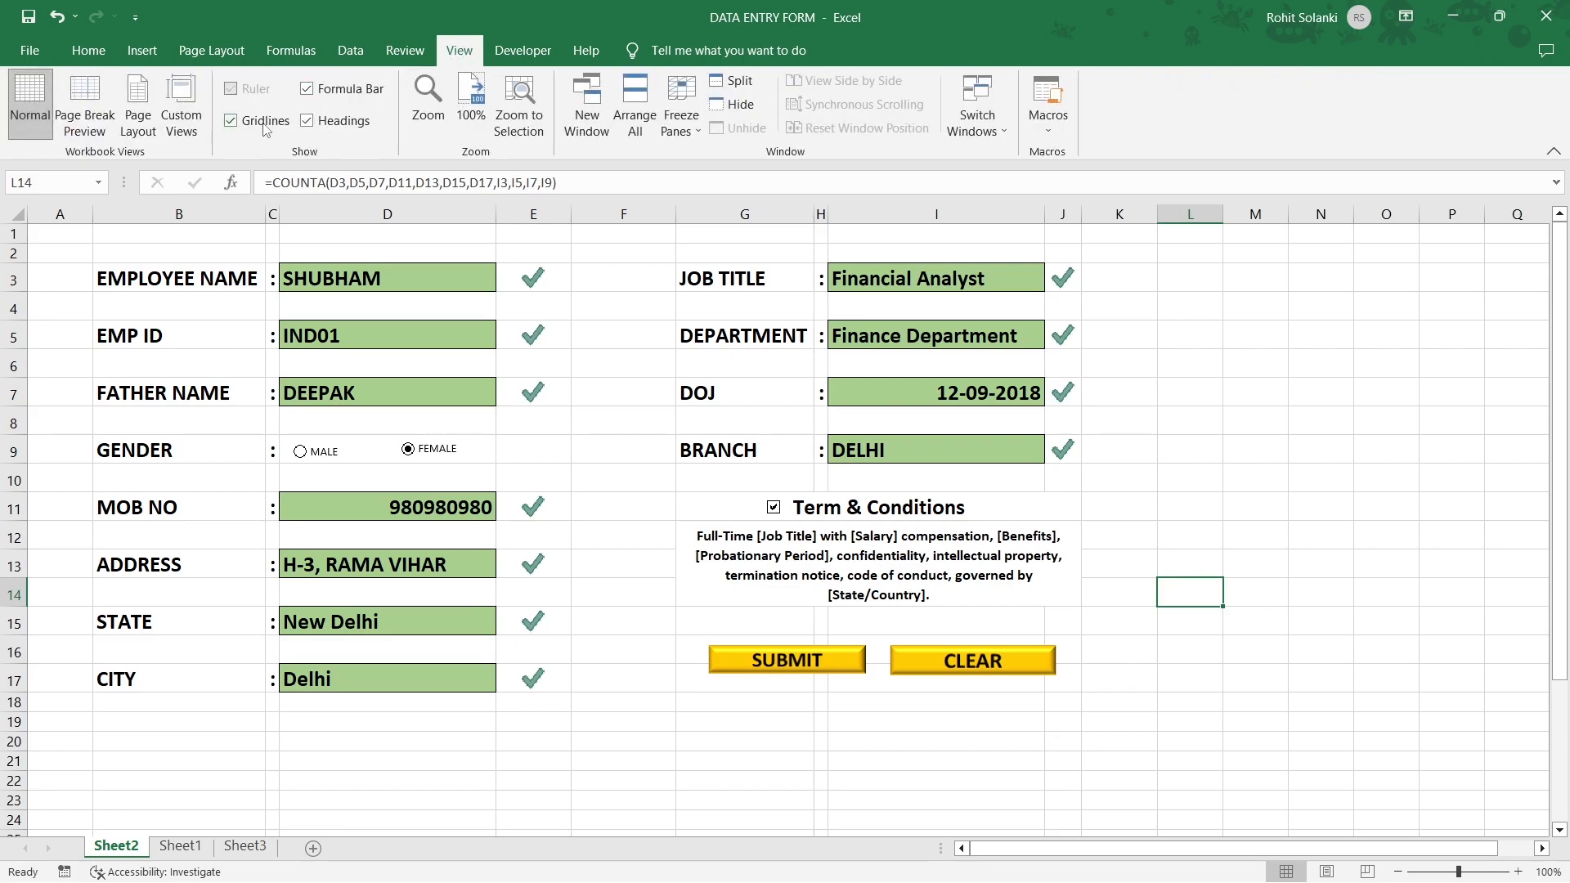
Hide the sheet gridlines and fill the form area B2:J18 with light blue.
left_click(233, 123)
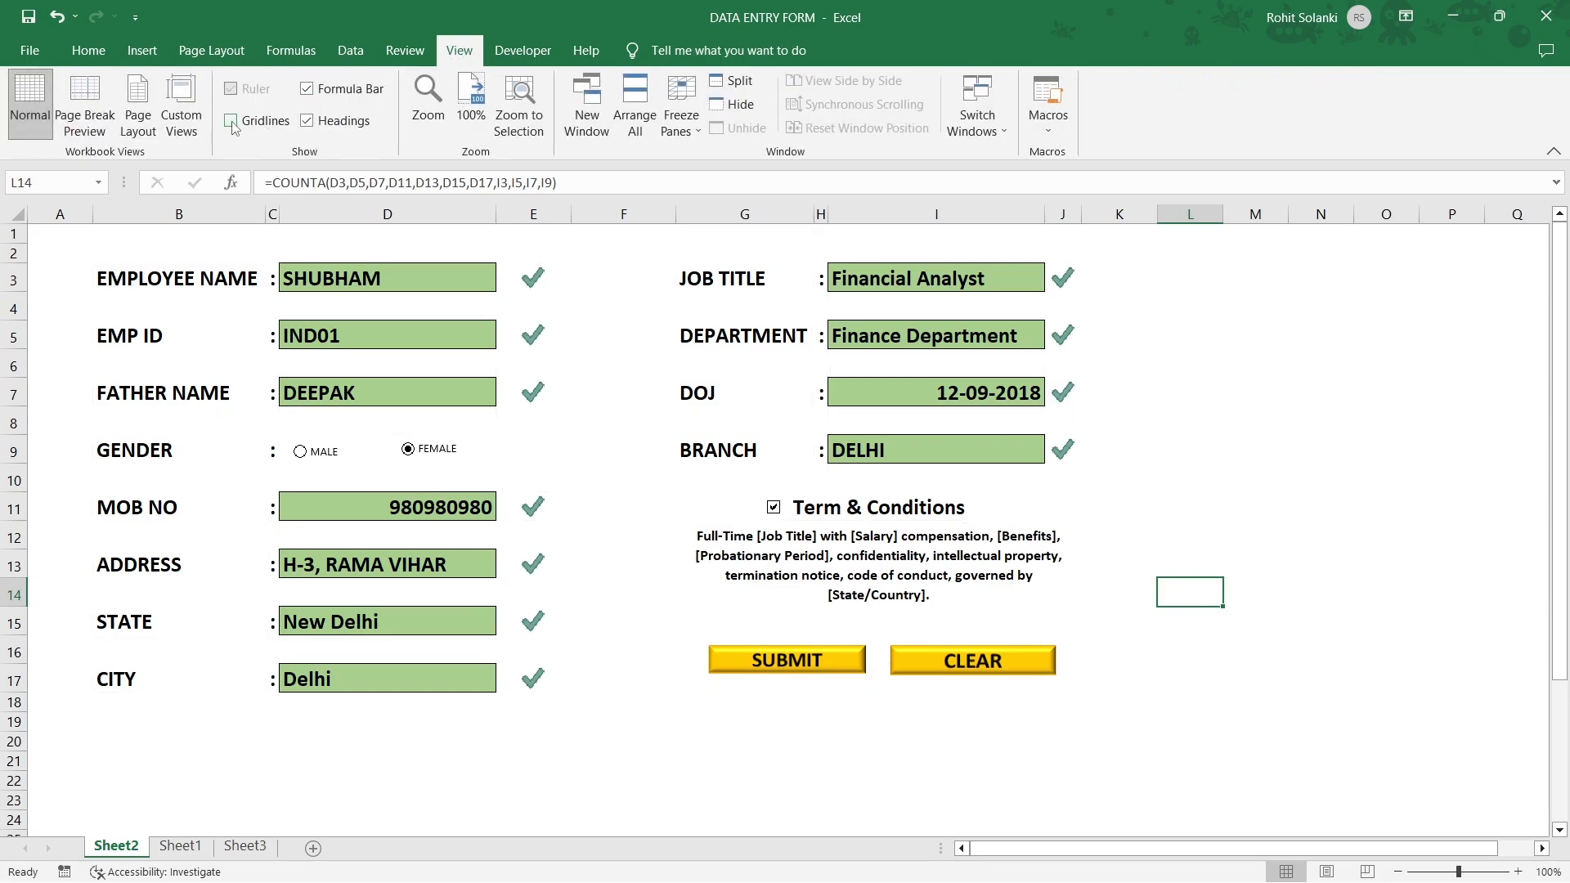
left_click(1136, 385)
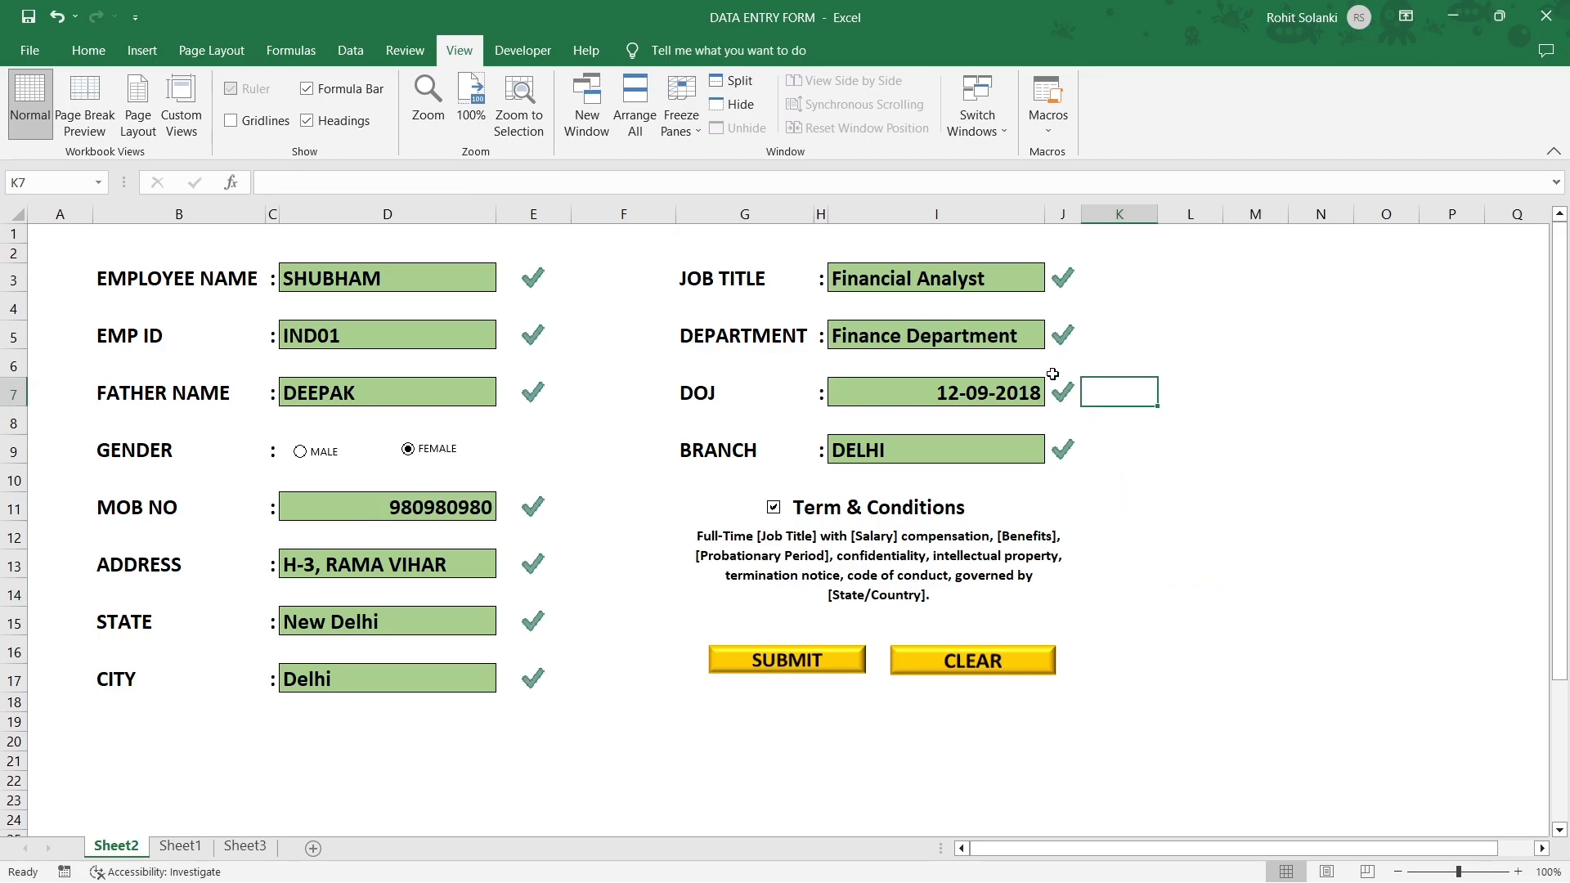
left_click(94, 57)
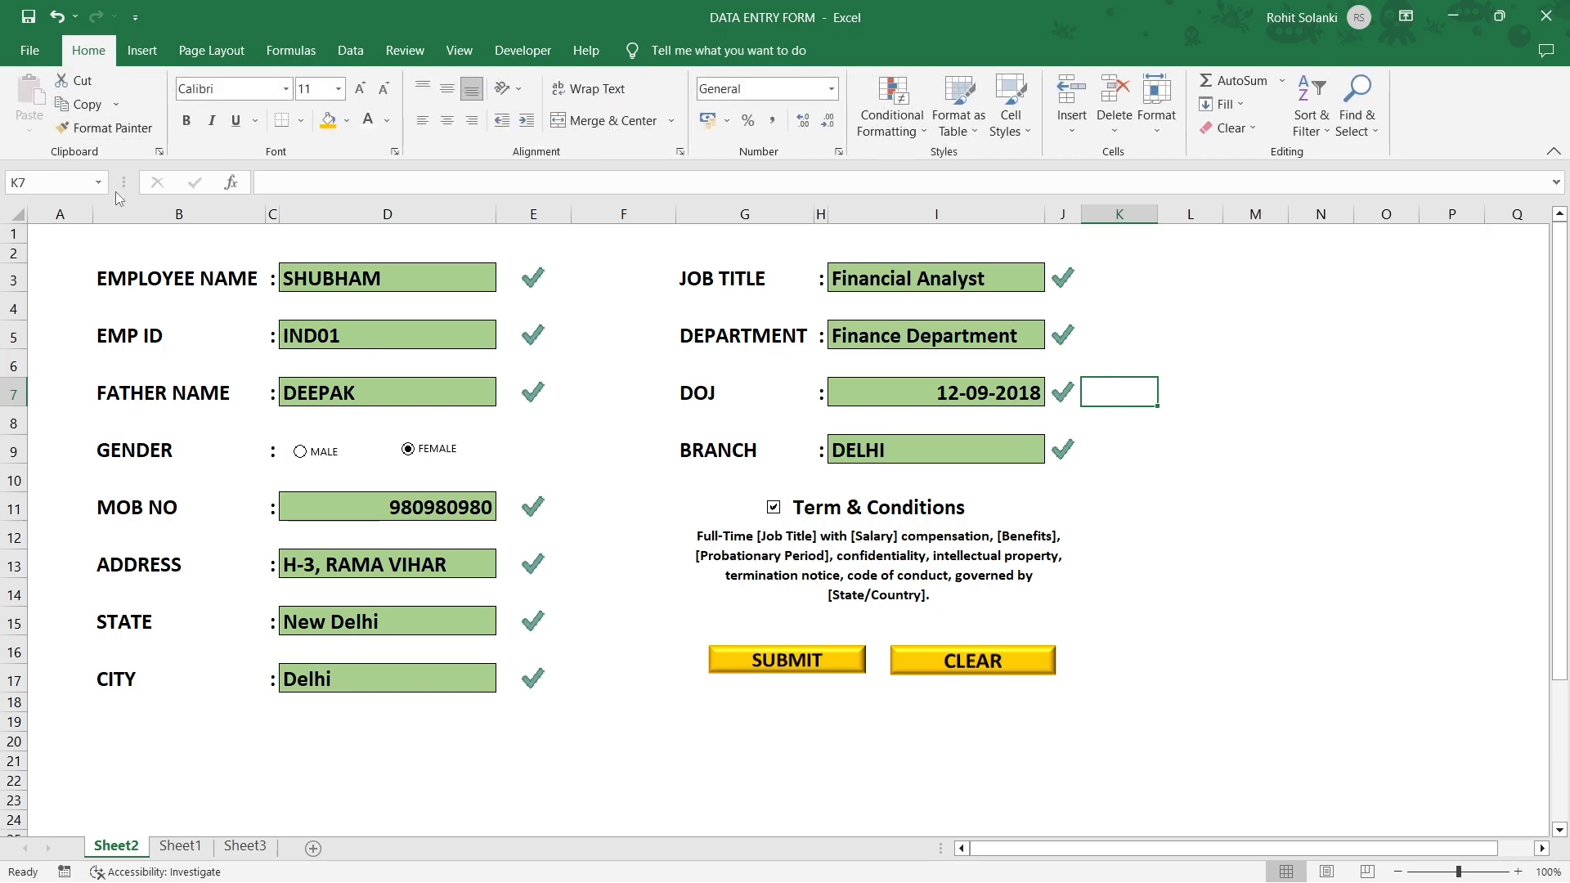
left_click_drag(115, 253, 1018, 702)
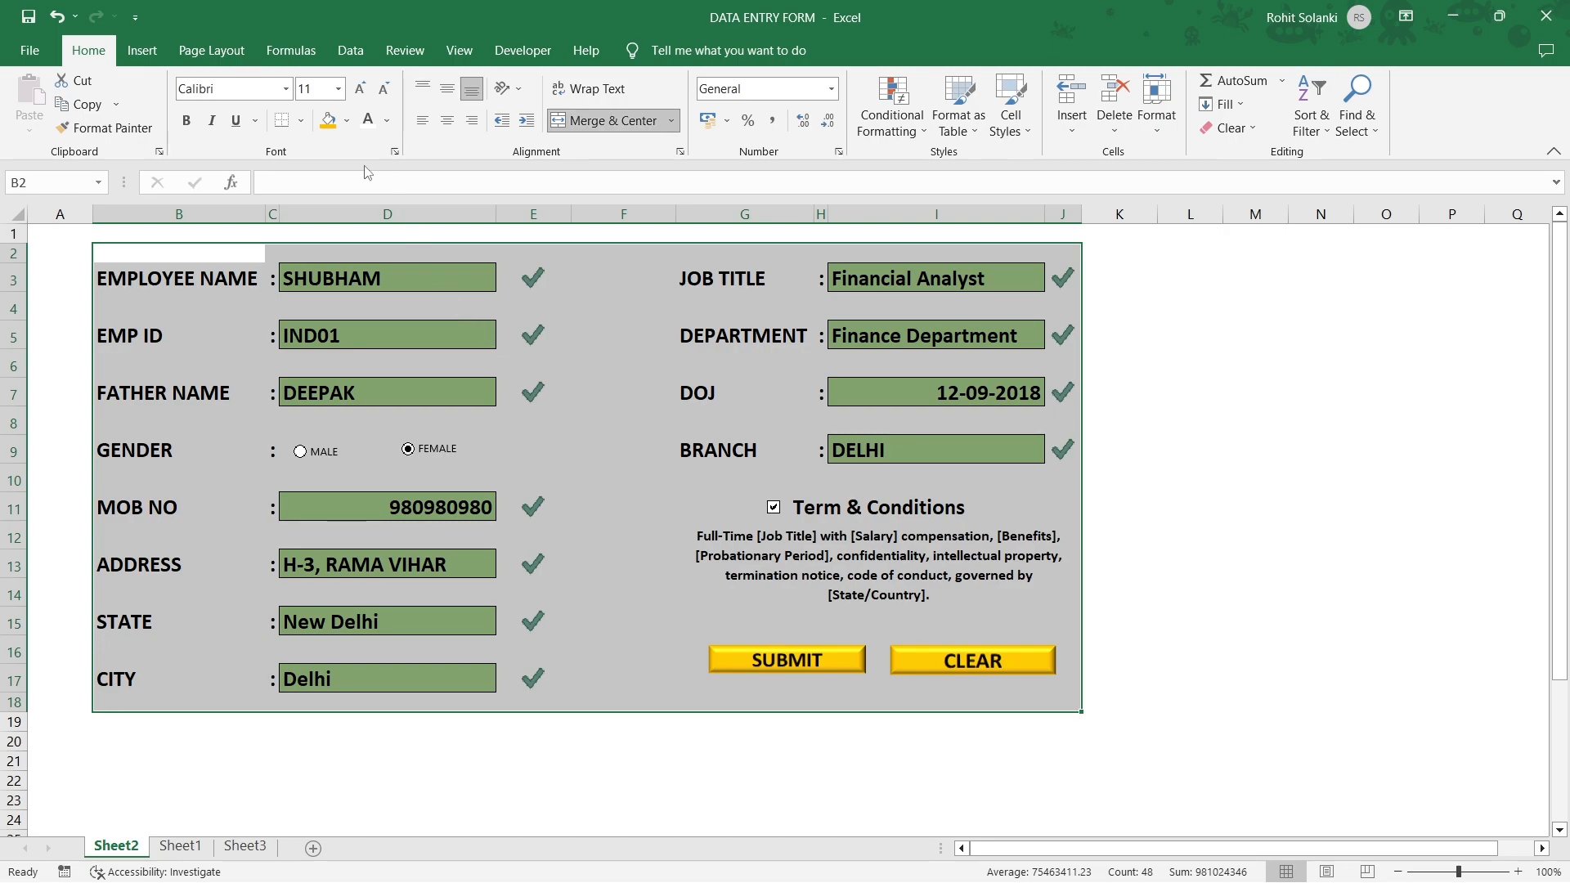
left_click(345, 124)
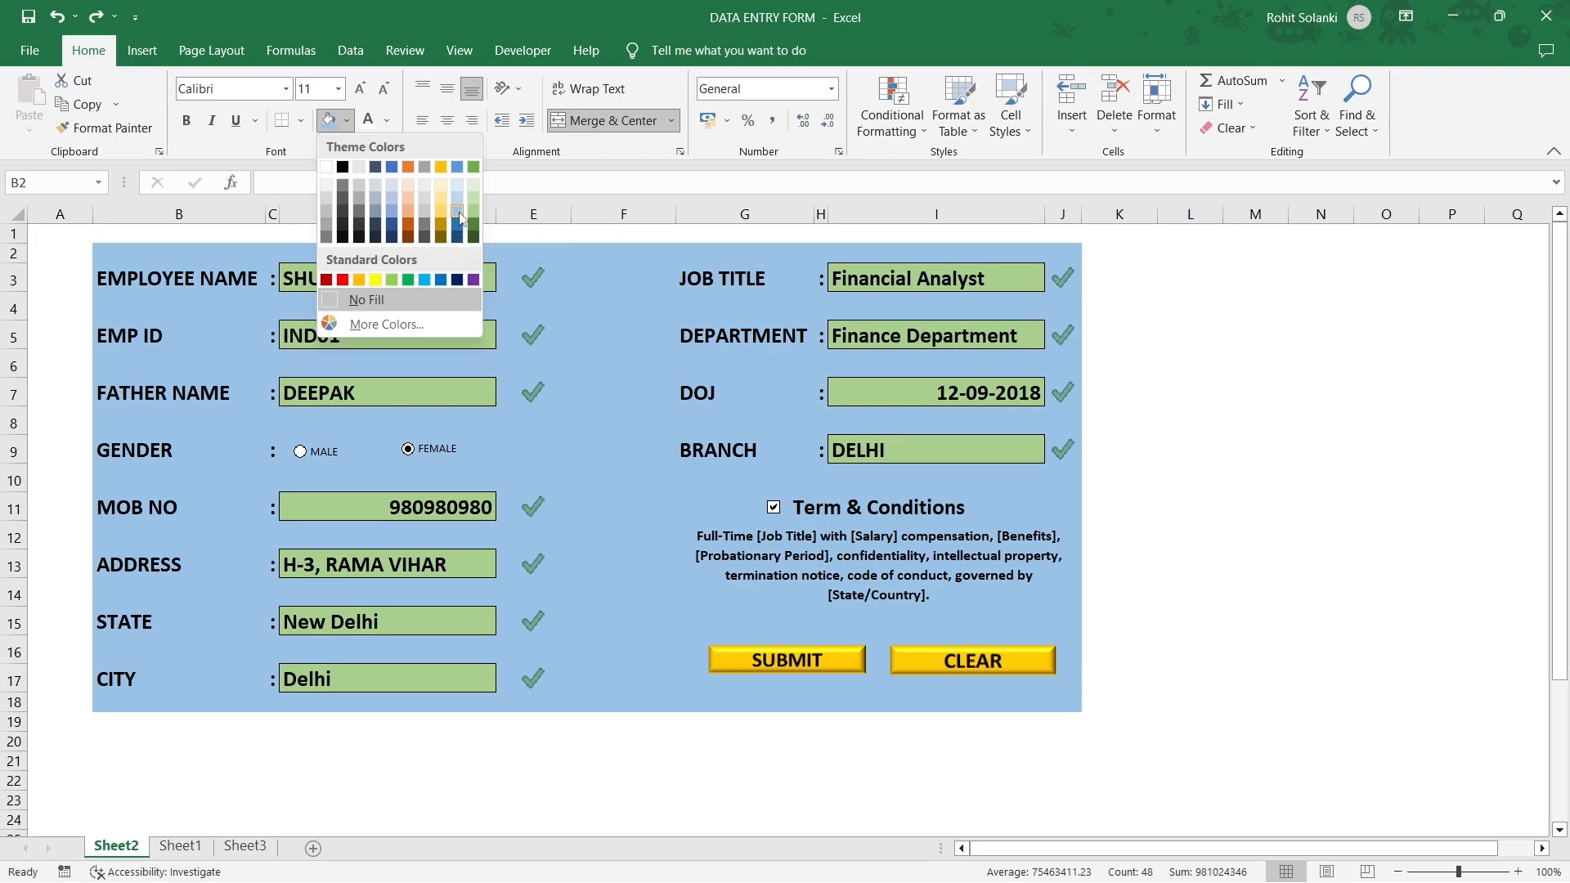
left_click(458, 214)
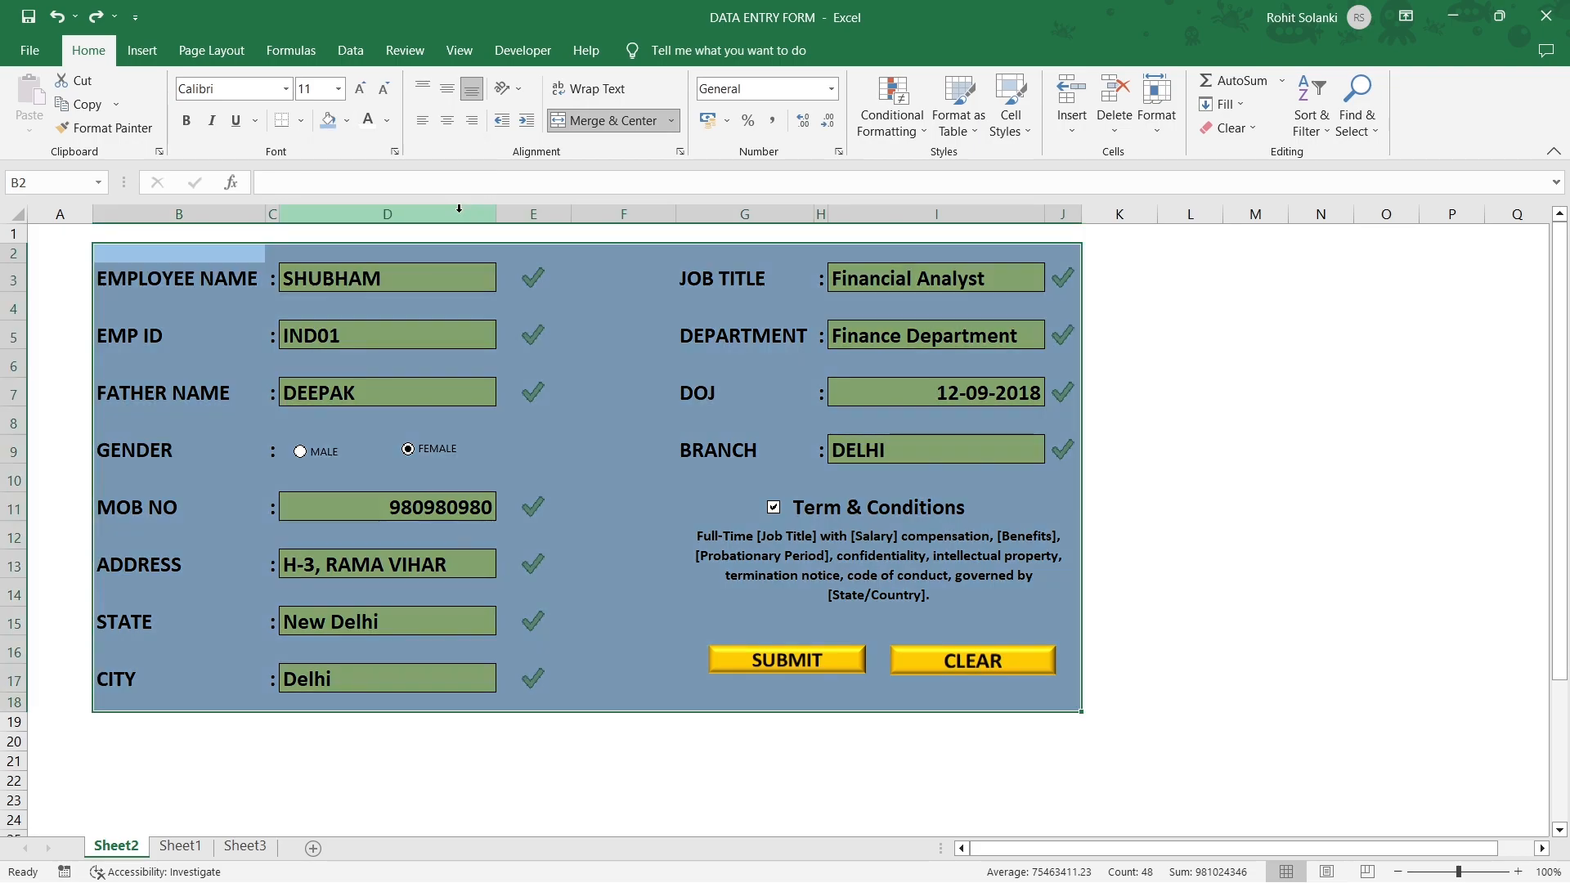
left_click(636, 617)
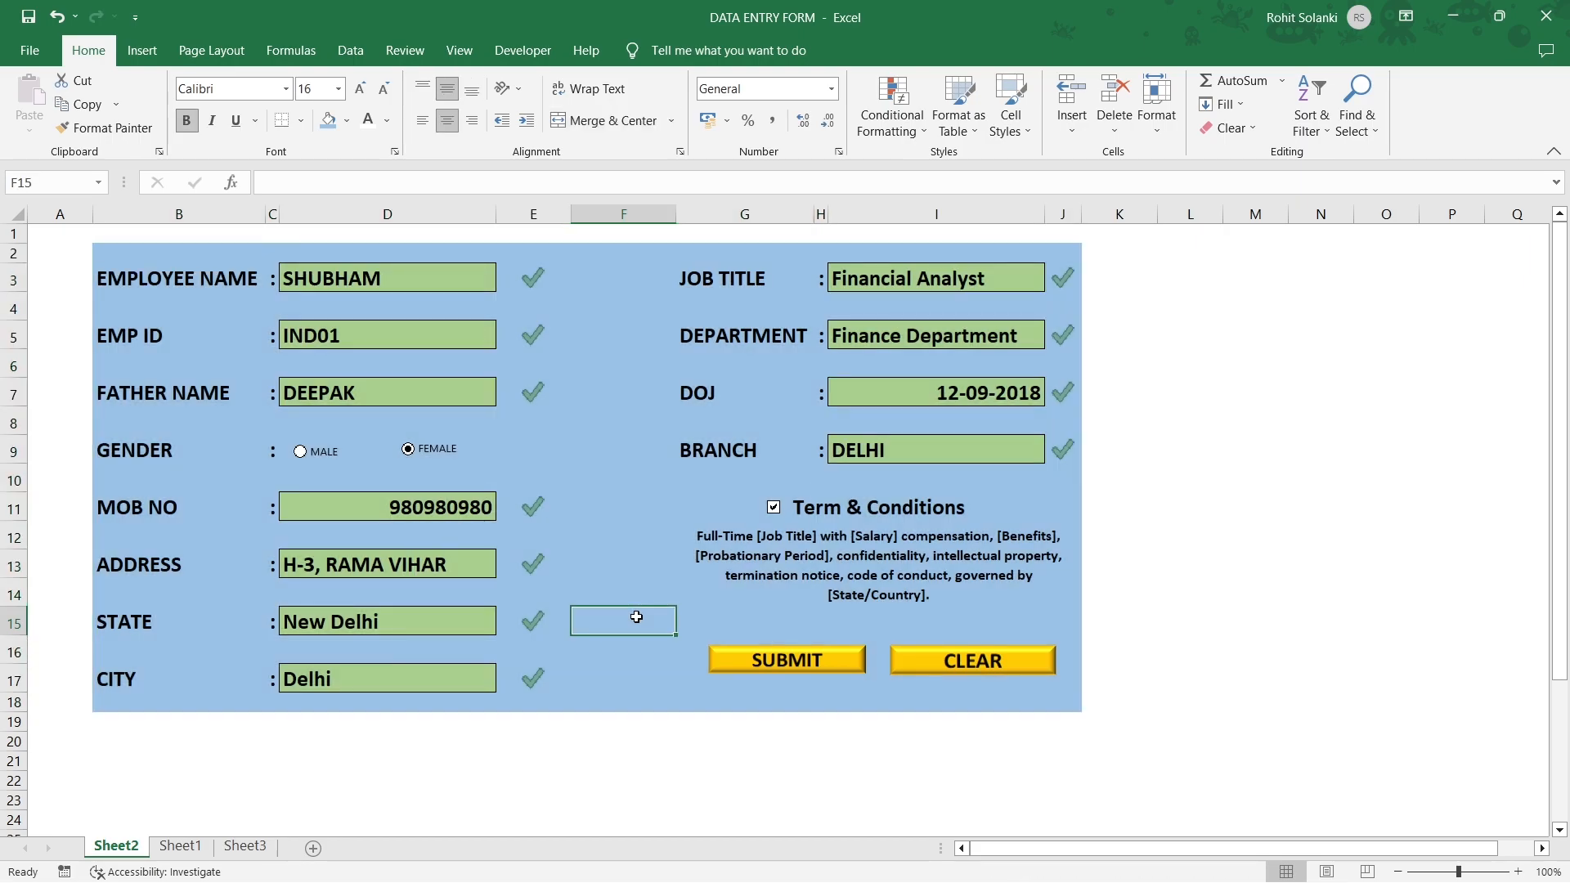
left_click(648, 601)
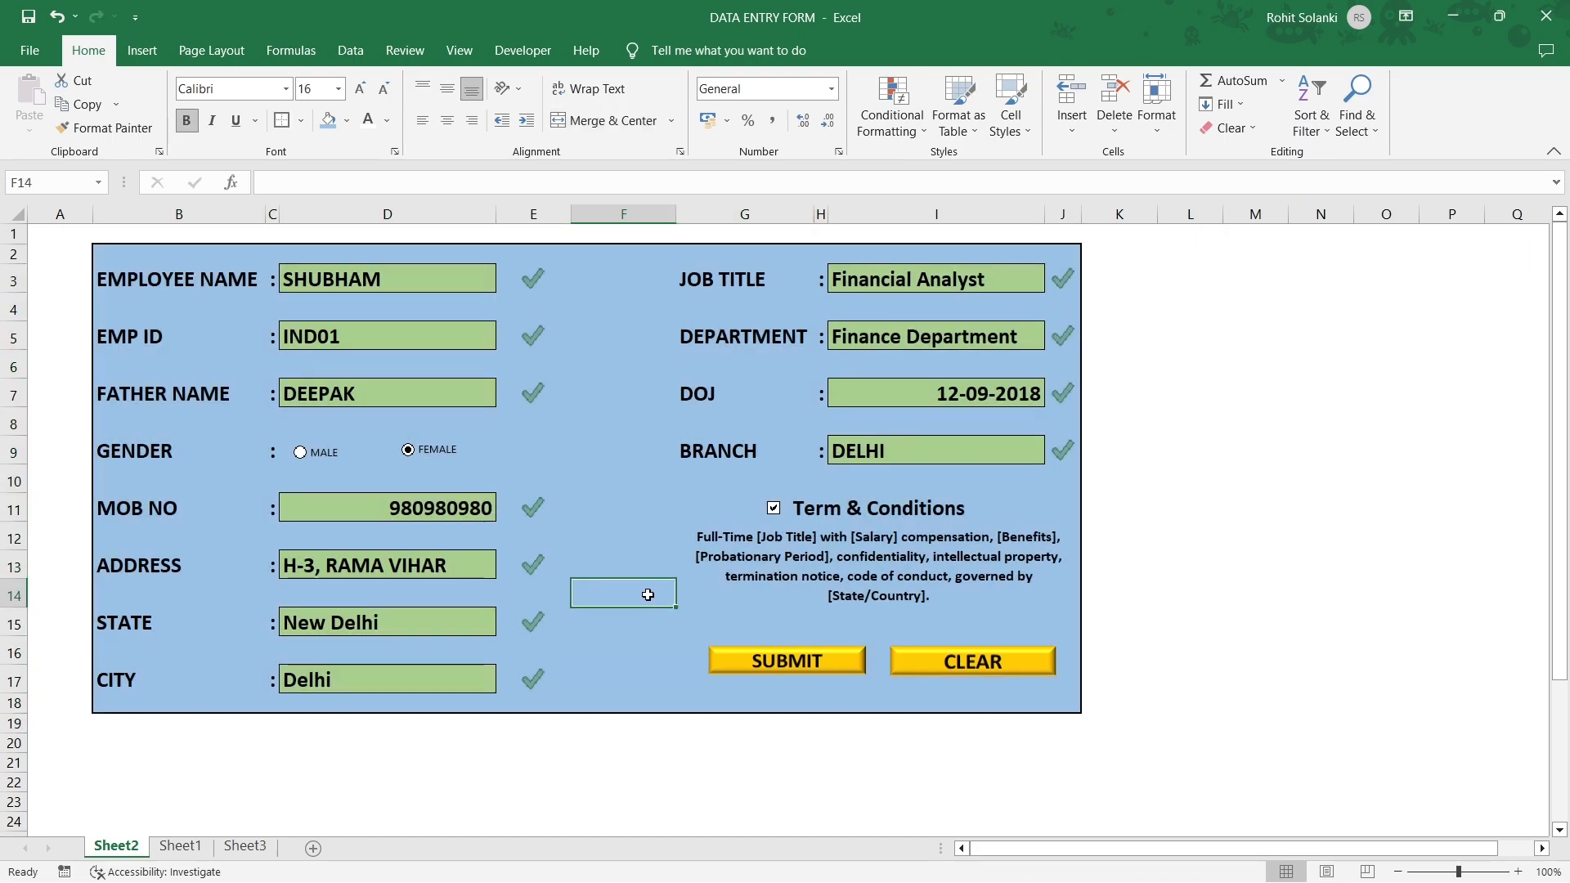
Rename the sheets to 'Data Entry Form' and 'Data'.
double_click(133, 850)
type("Data Entry Form")
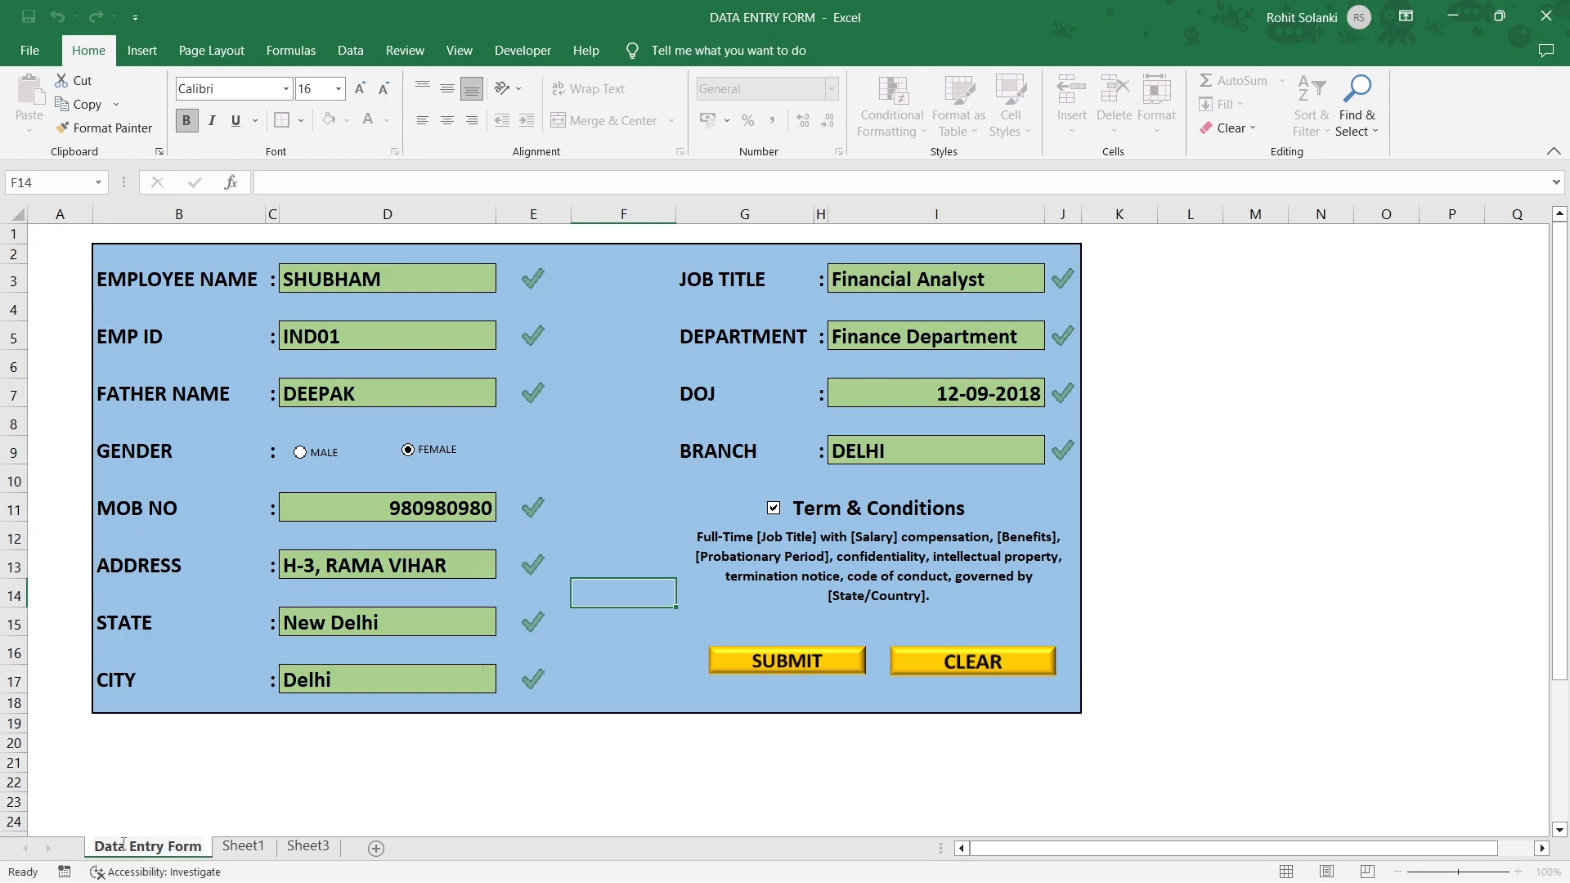
left_click(255, 845)
type("Data")
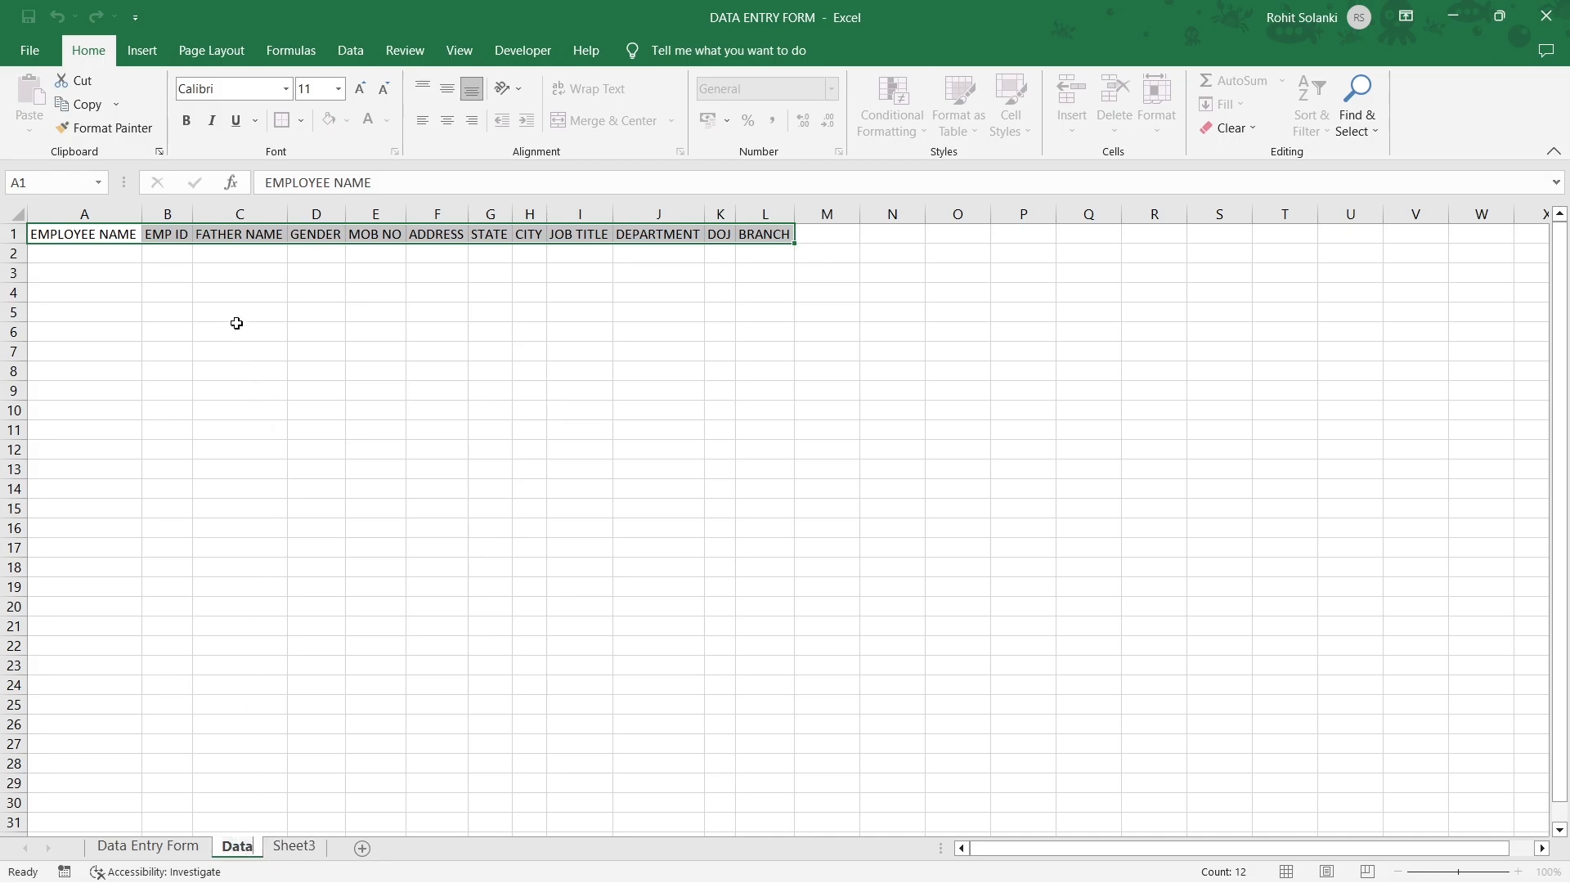
Make the Data header row A1:L1 bold white on dark blue and autofit column A.
left_click_drag(68, 226, 753, 233)
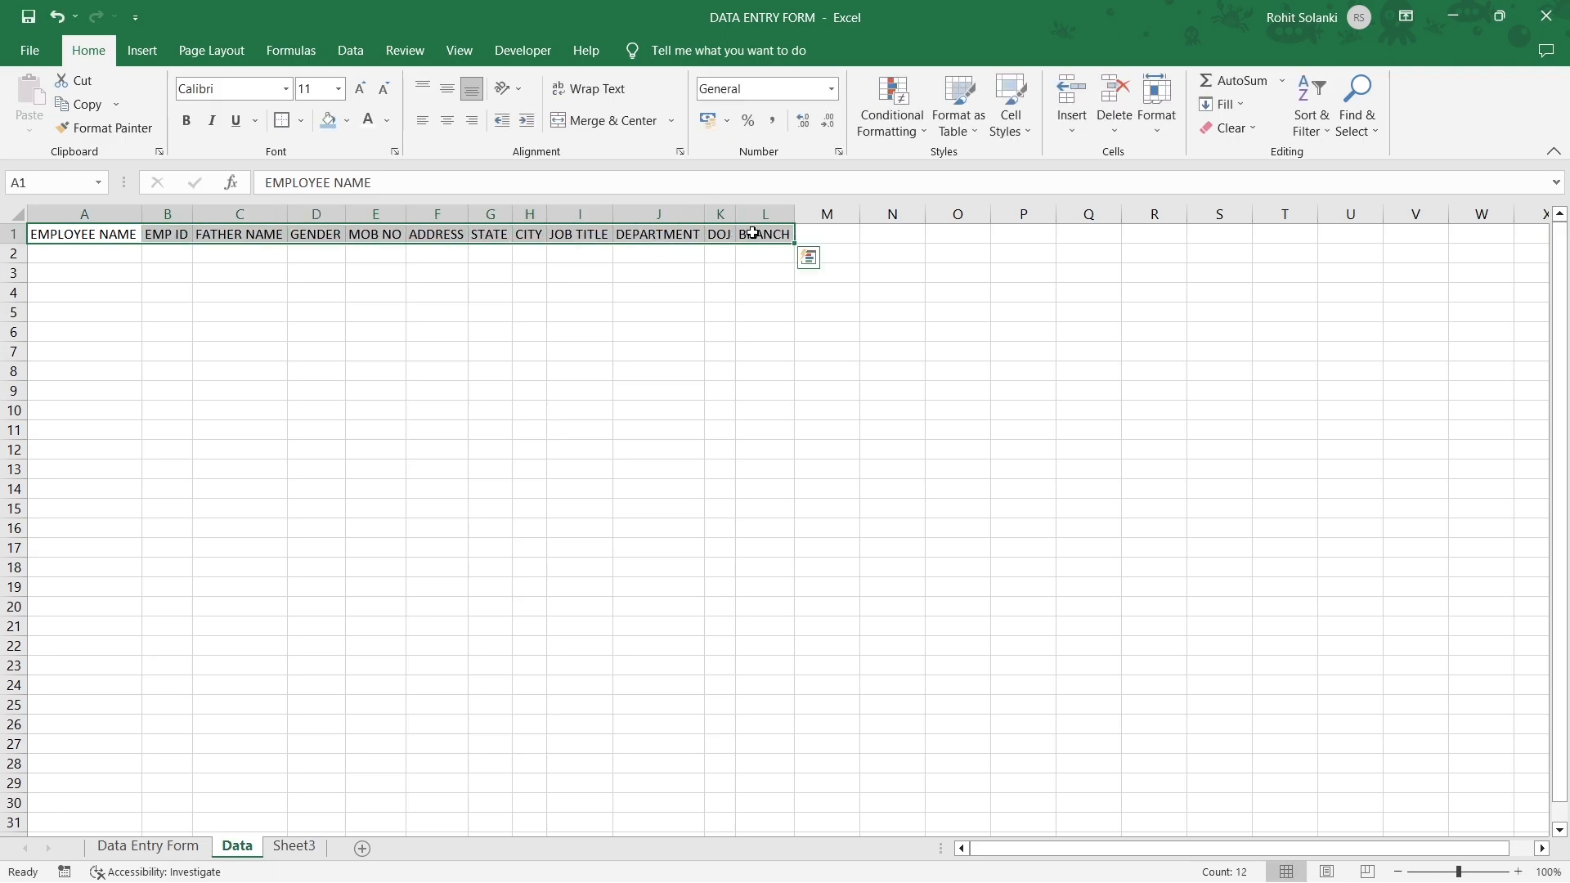
left_click(347, 122)
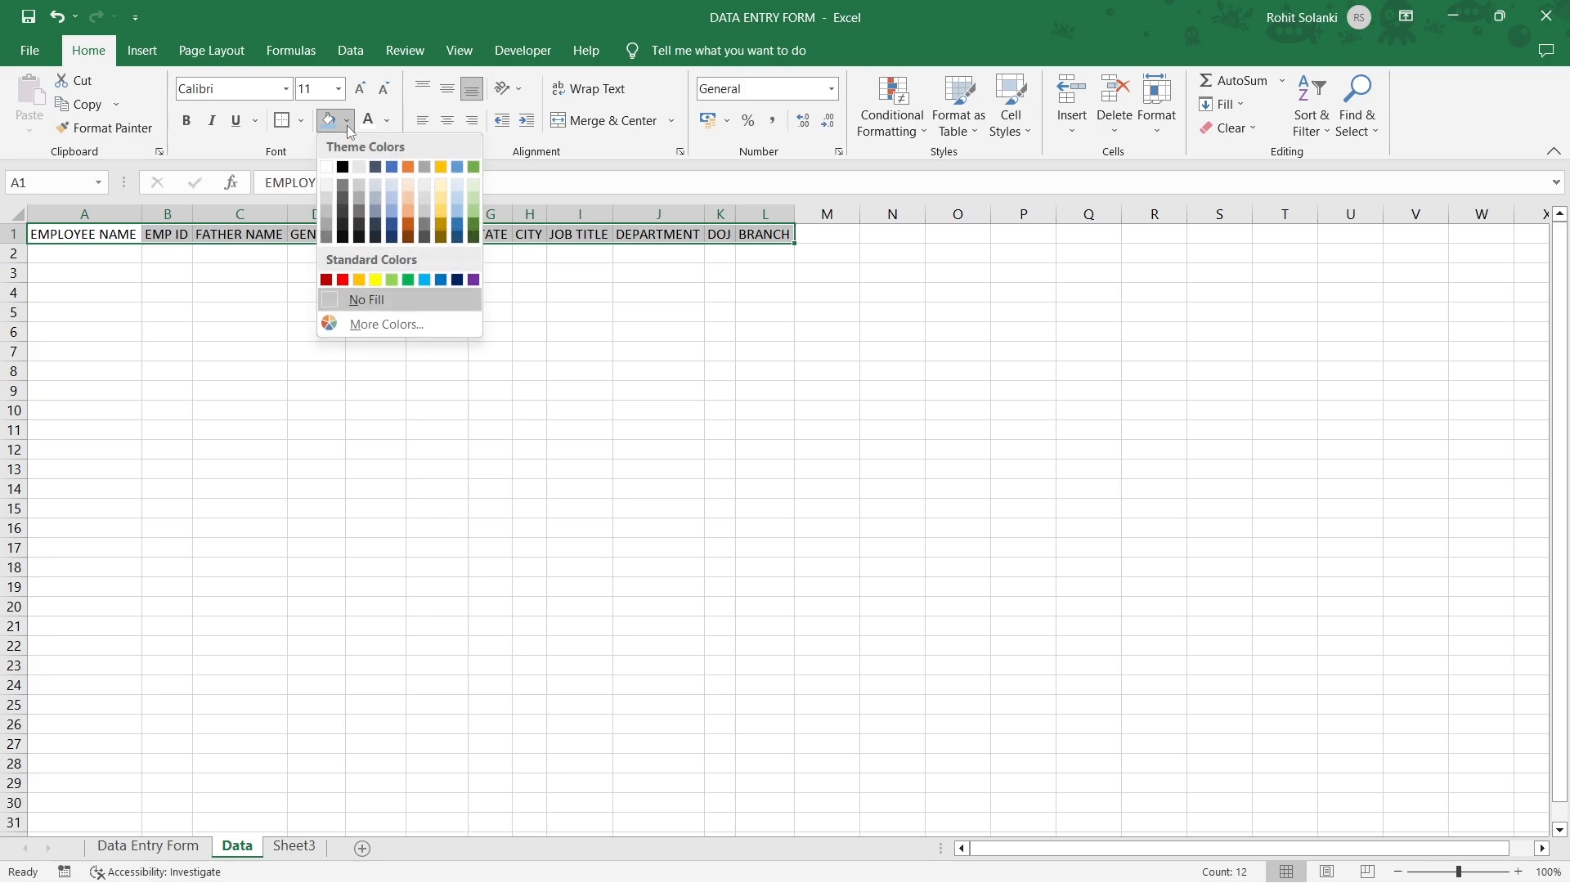
left_click(398, 232)
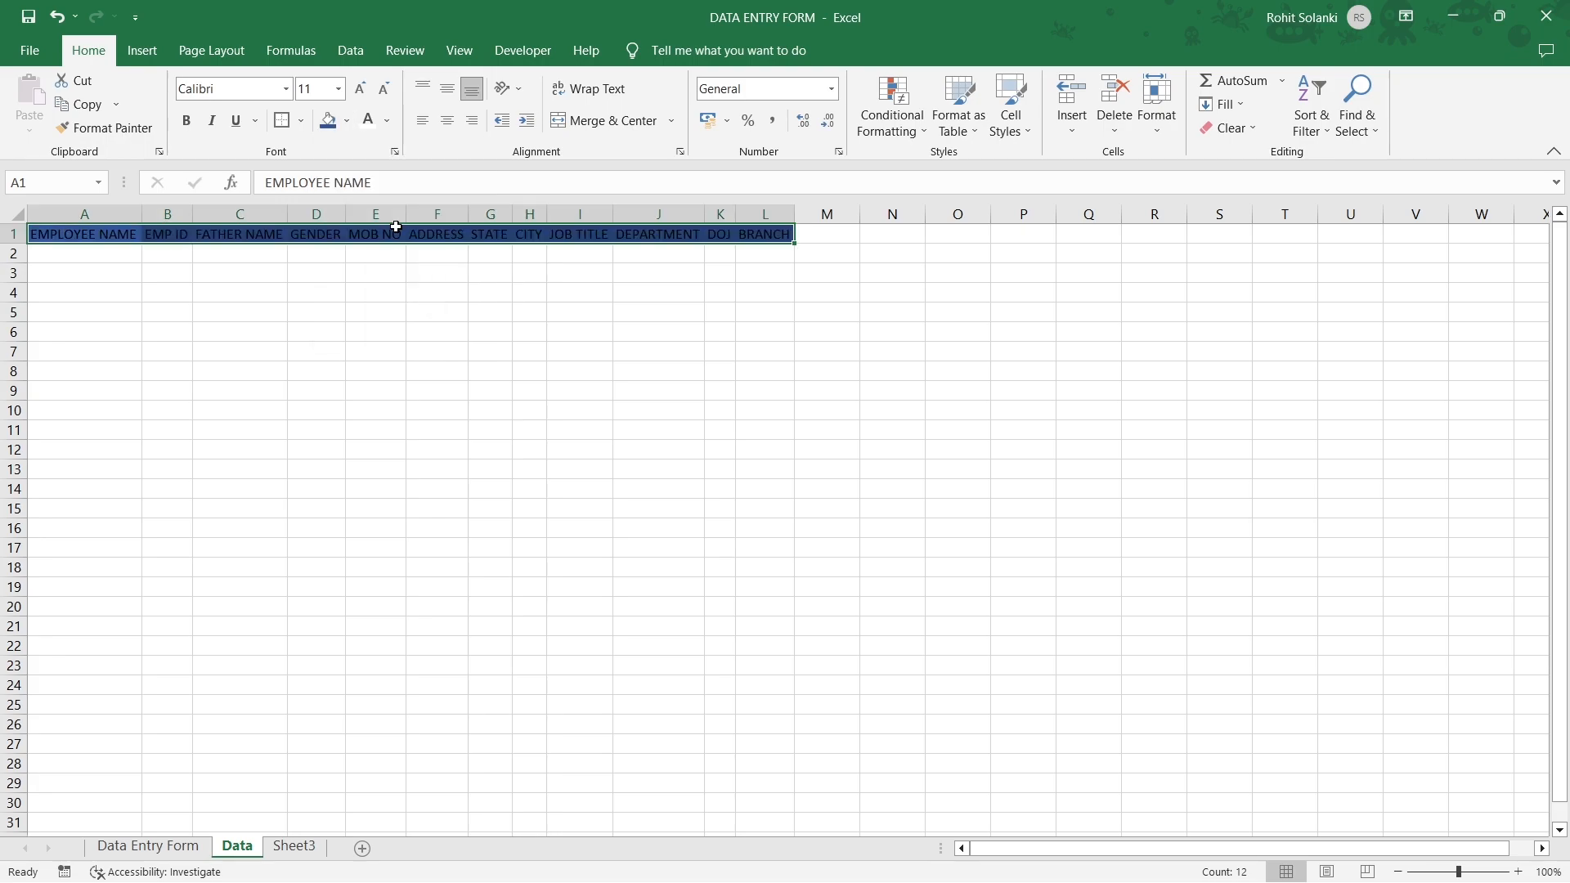
left_click(187, 122)
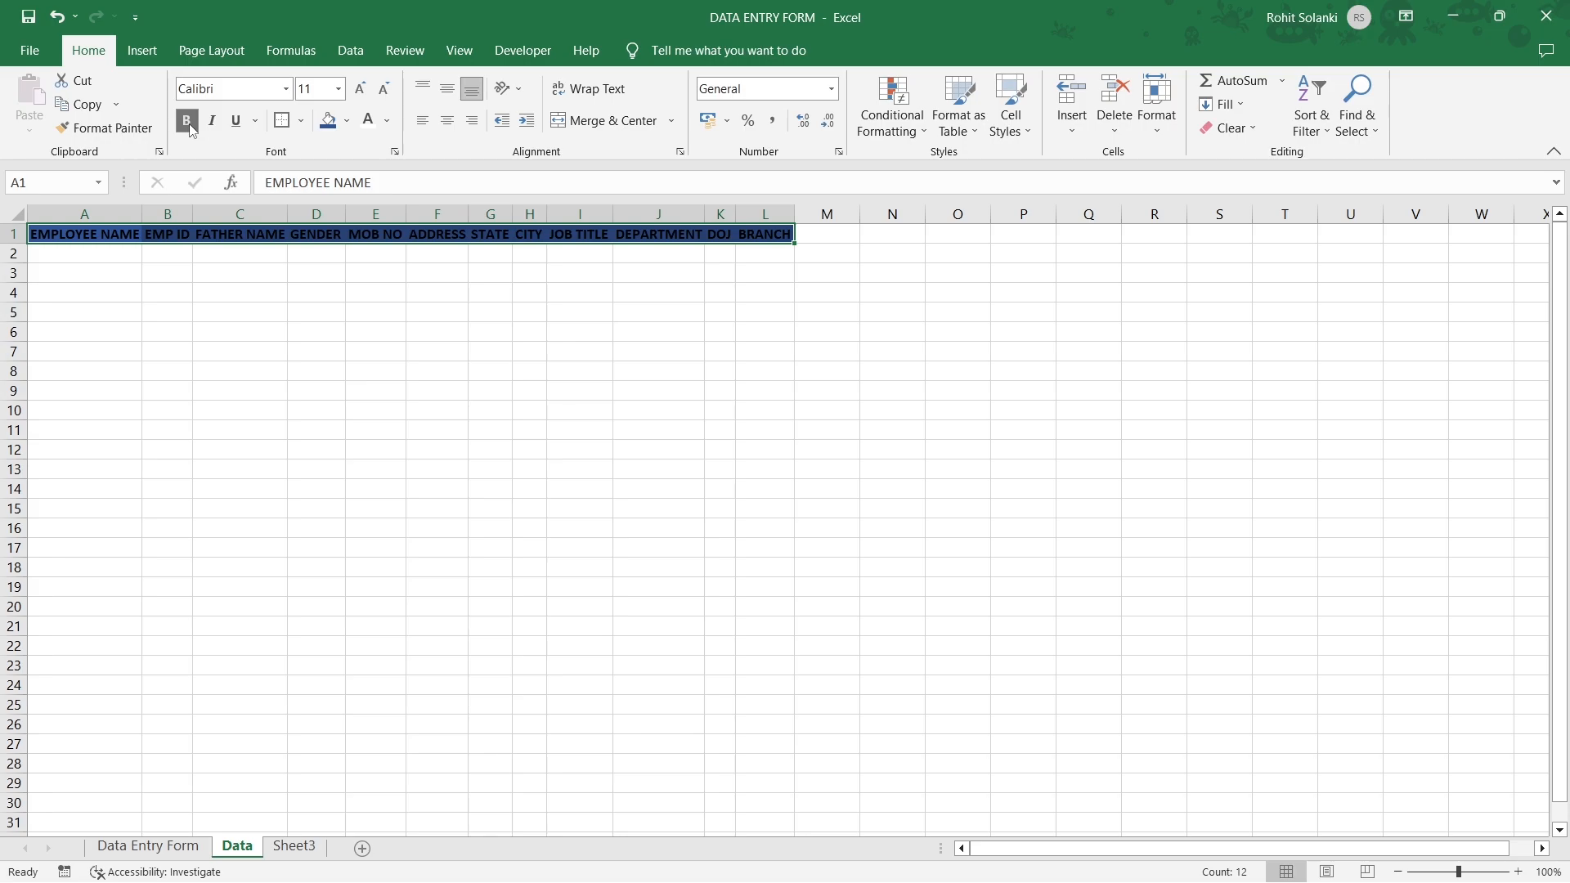
left_click(376, 127)
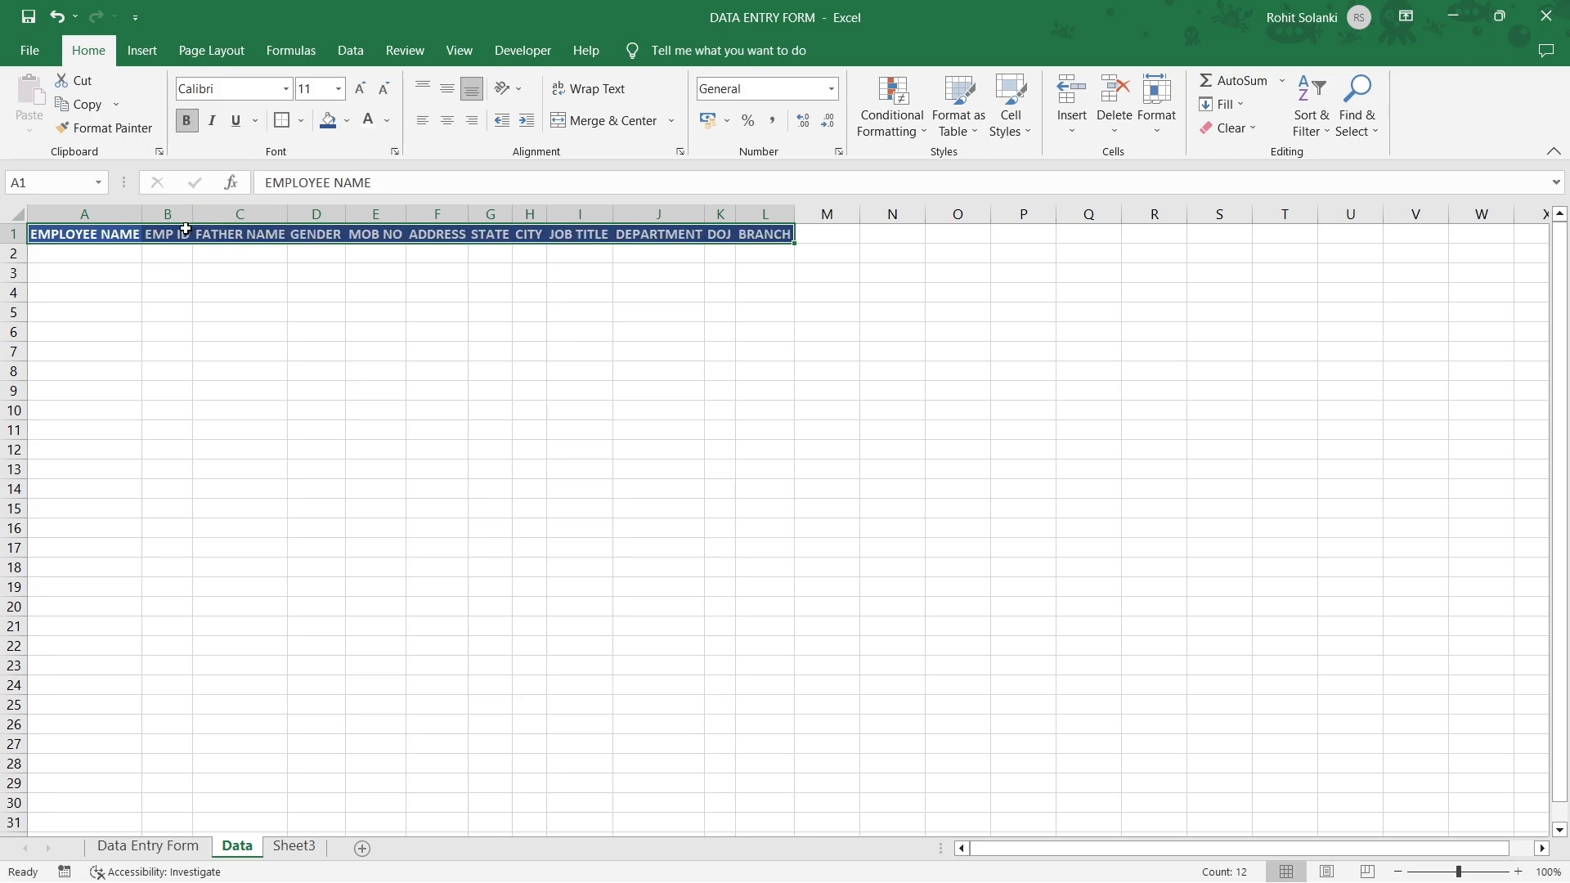
double_click(142, 214)
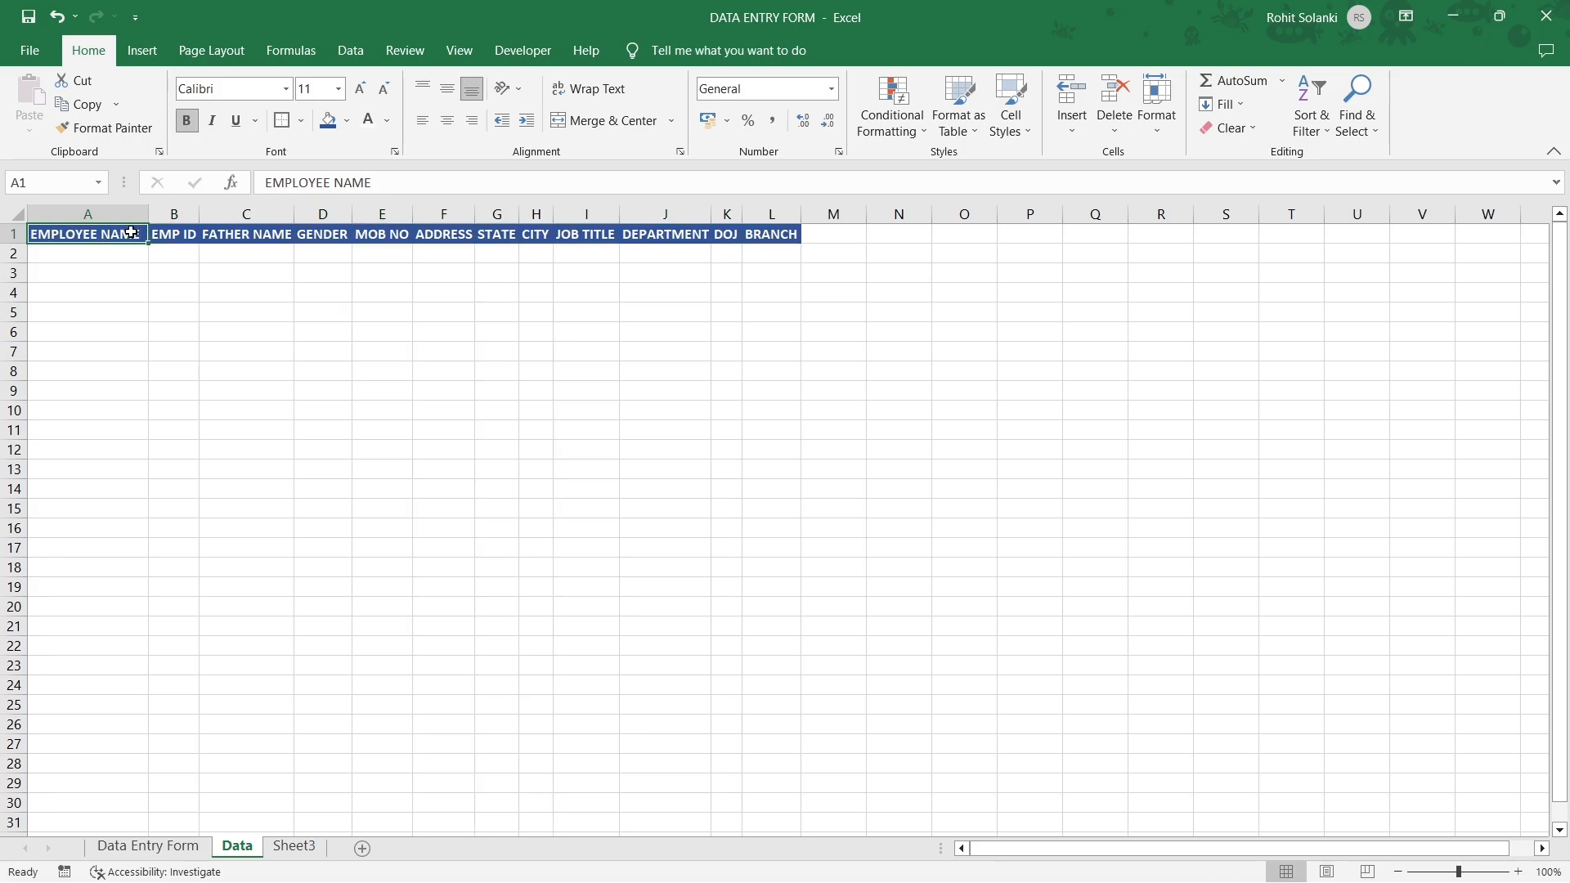
left_click(123, 849)
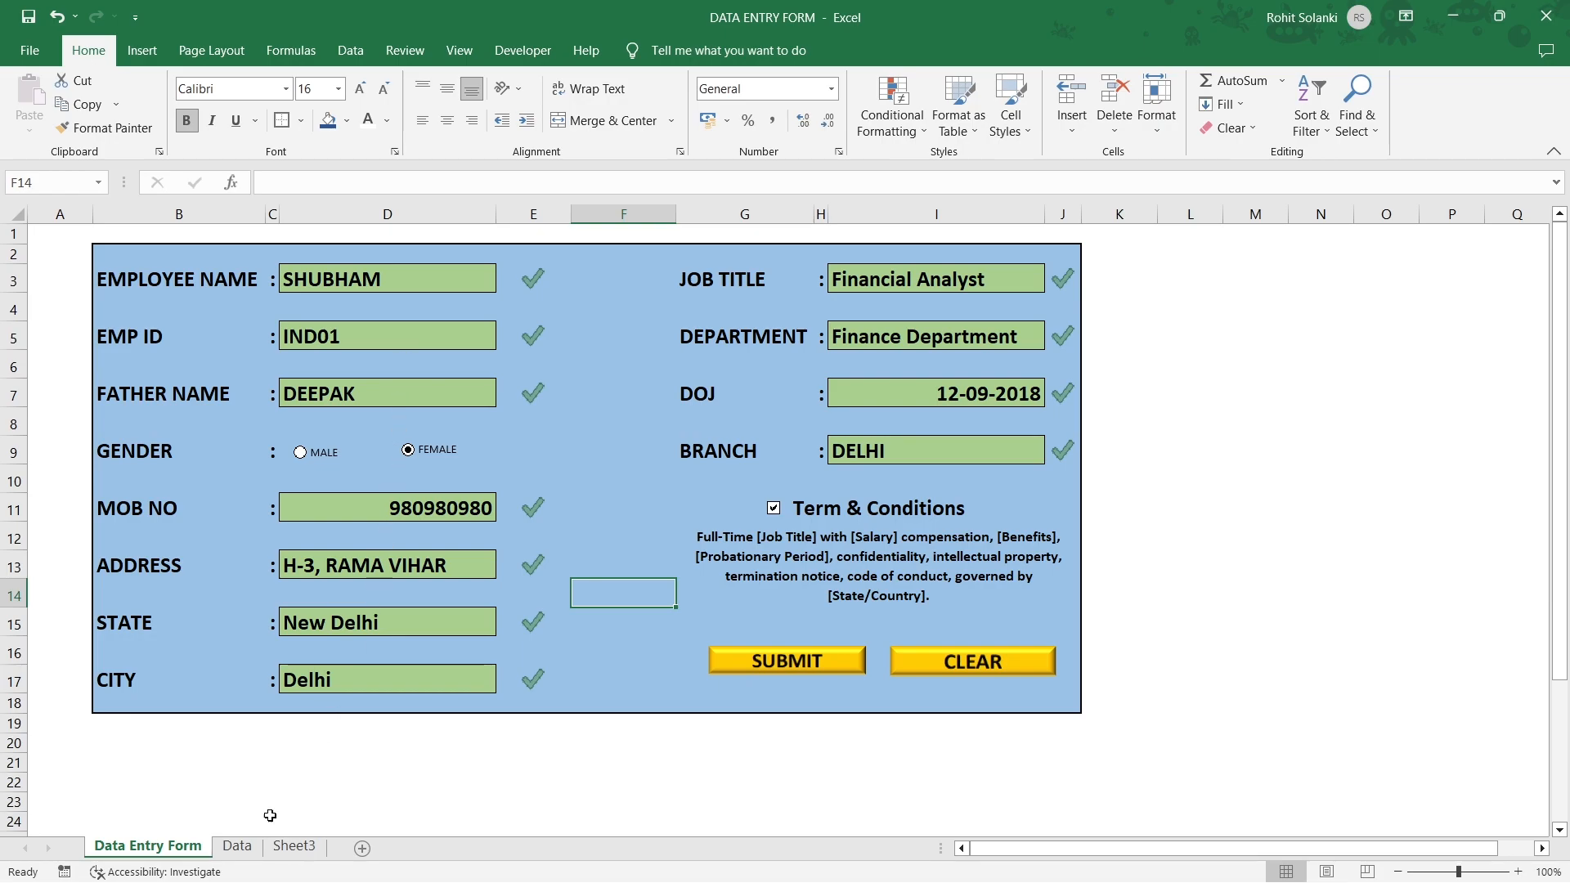
Check the Data sheet, then select A34 on Data Entry Form and show the Developer tab.
left_click(237, 847)
left_click(109, 257)
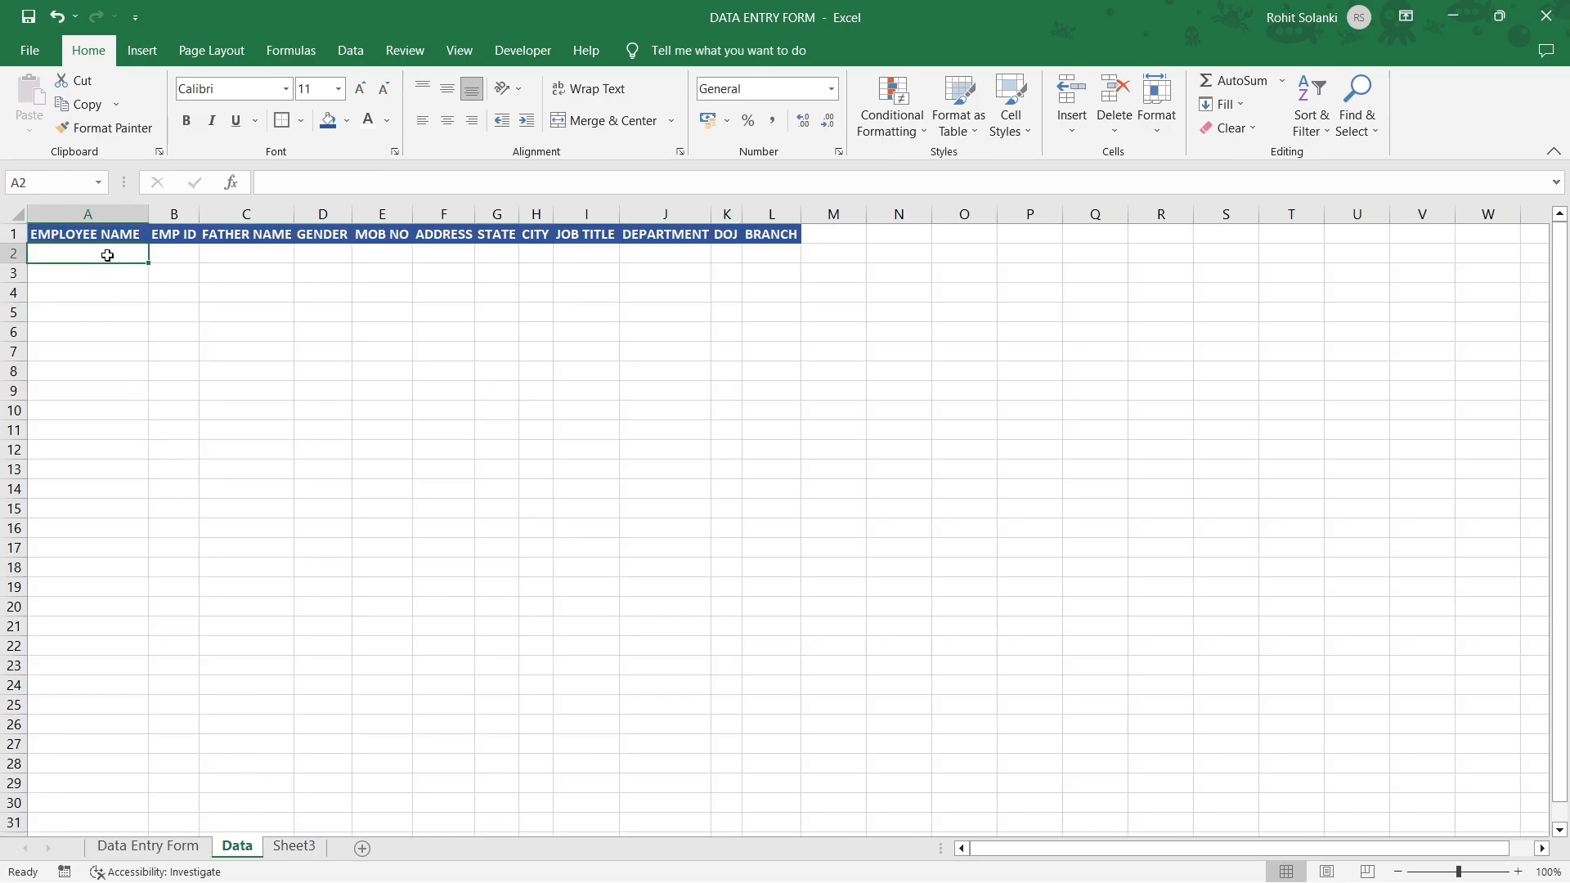
left_click(151, 847)
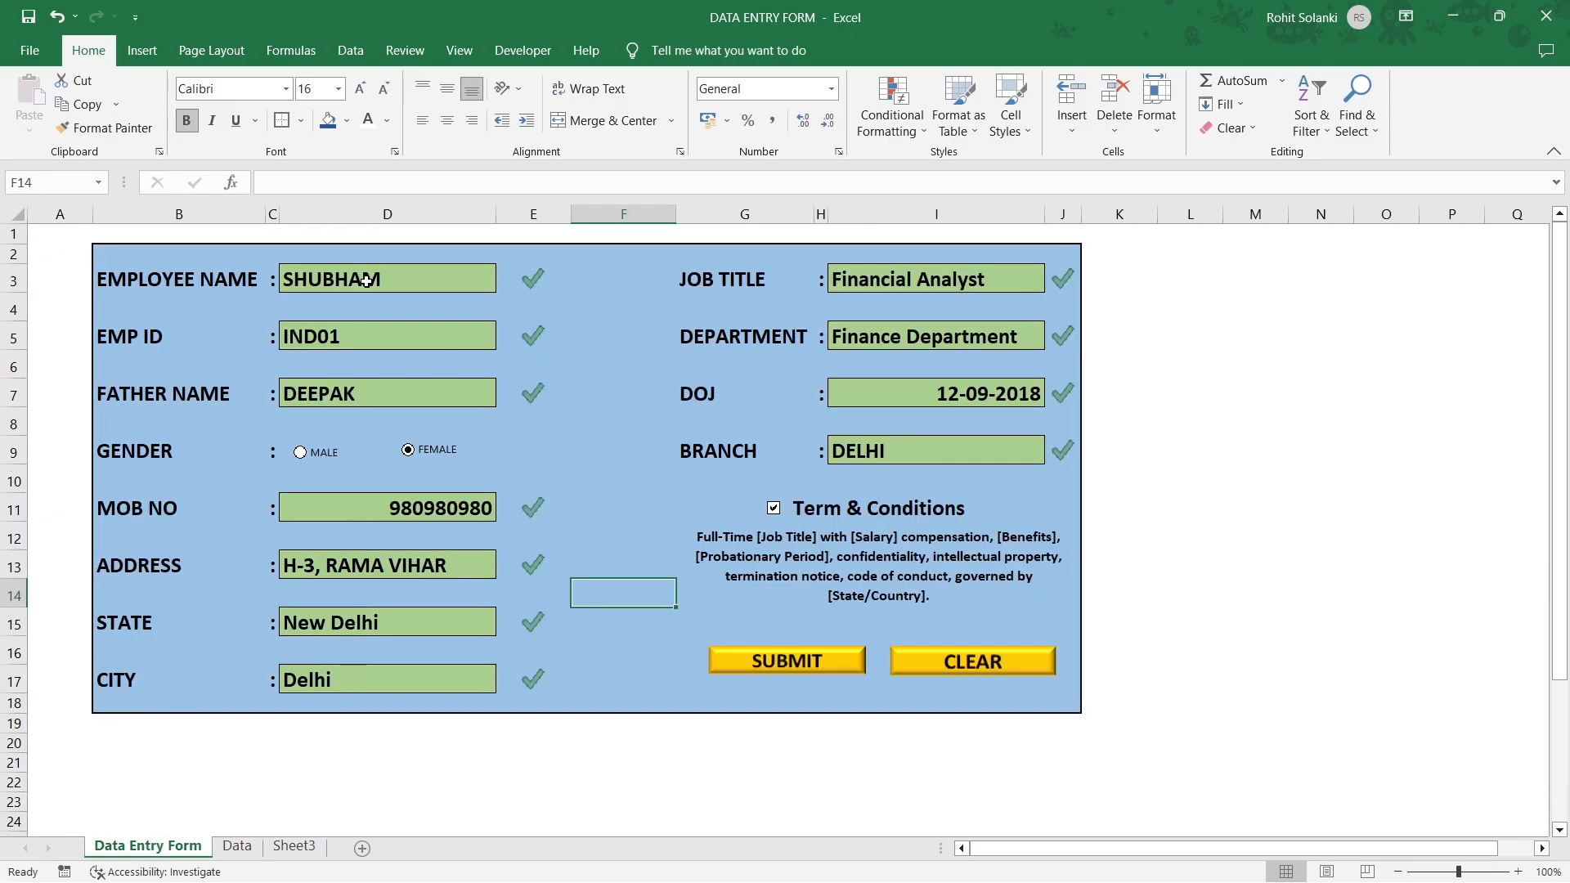
scroll(365, 280, "down", 5)
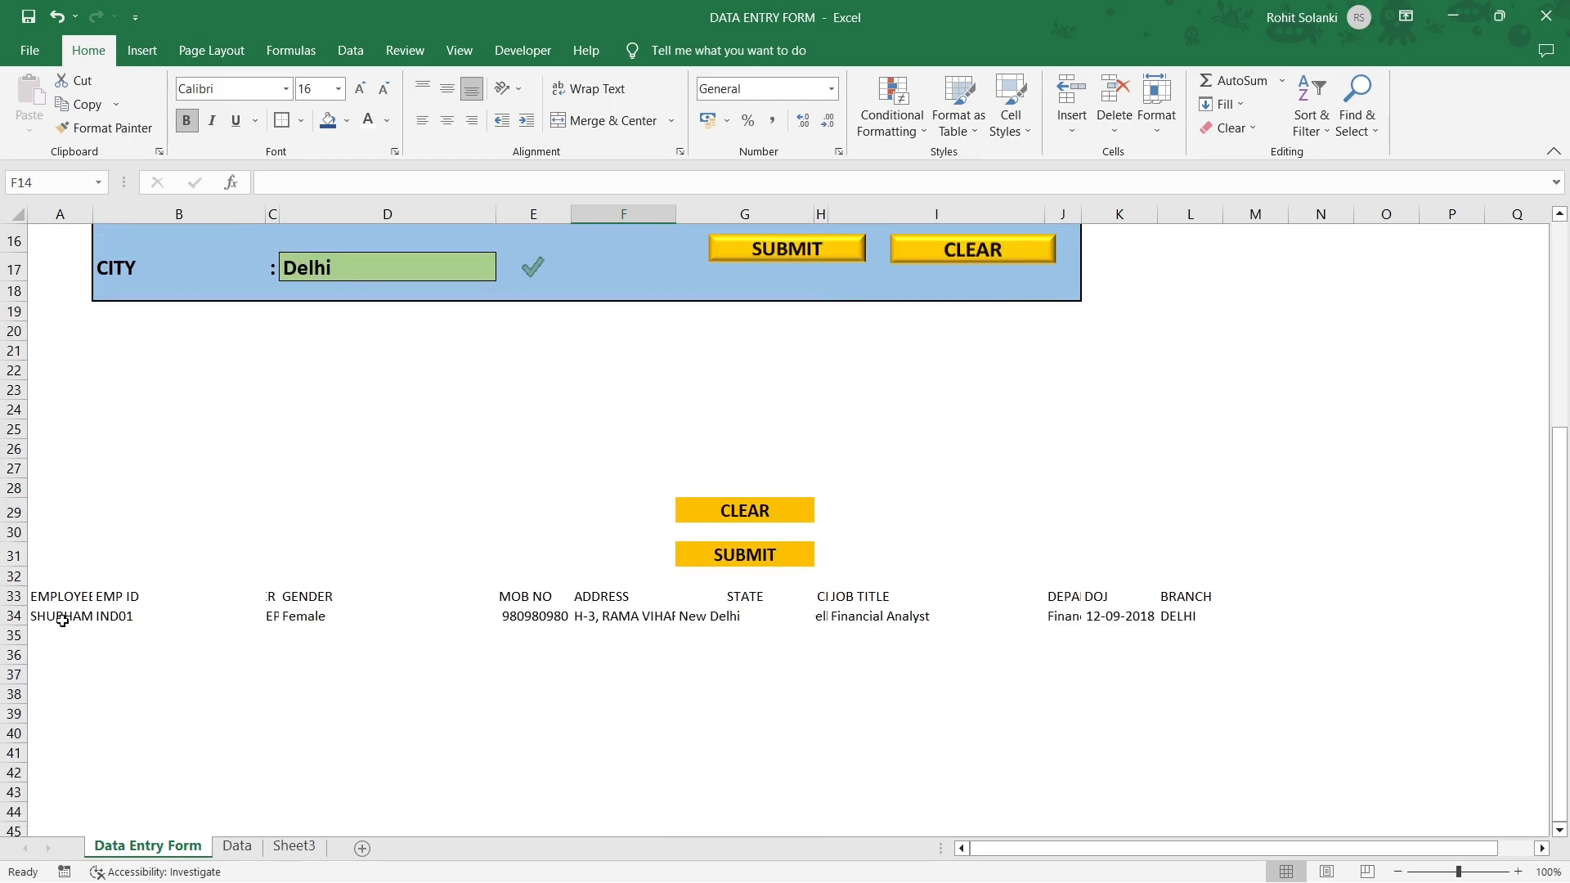
left_click(14, 616)
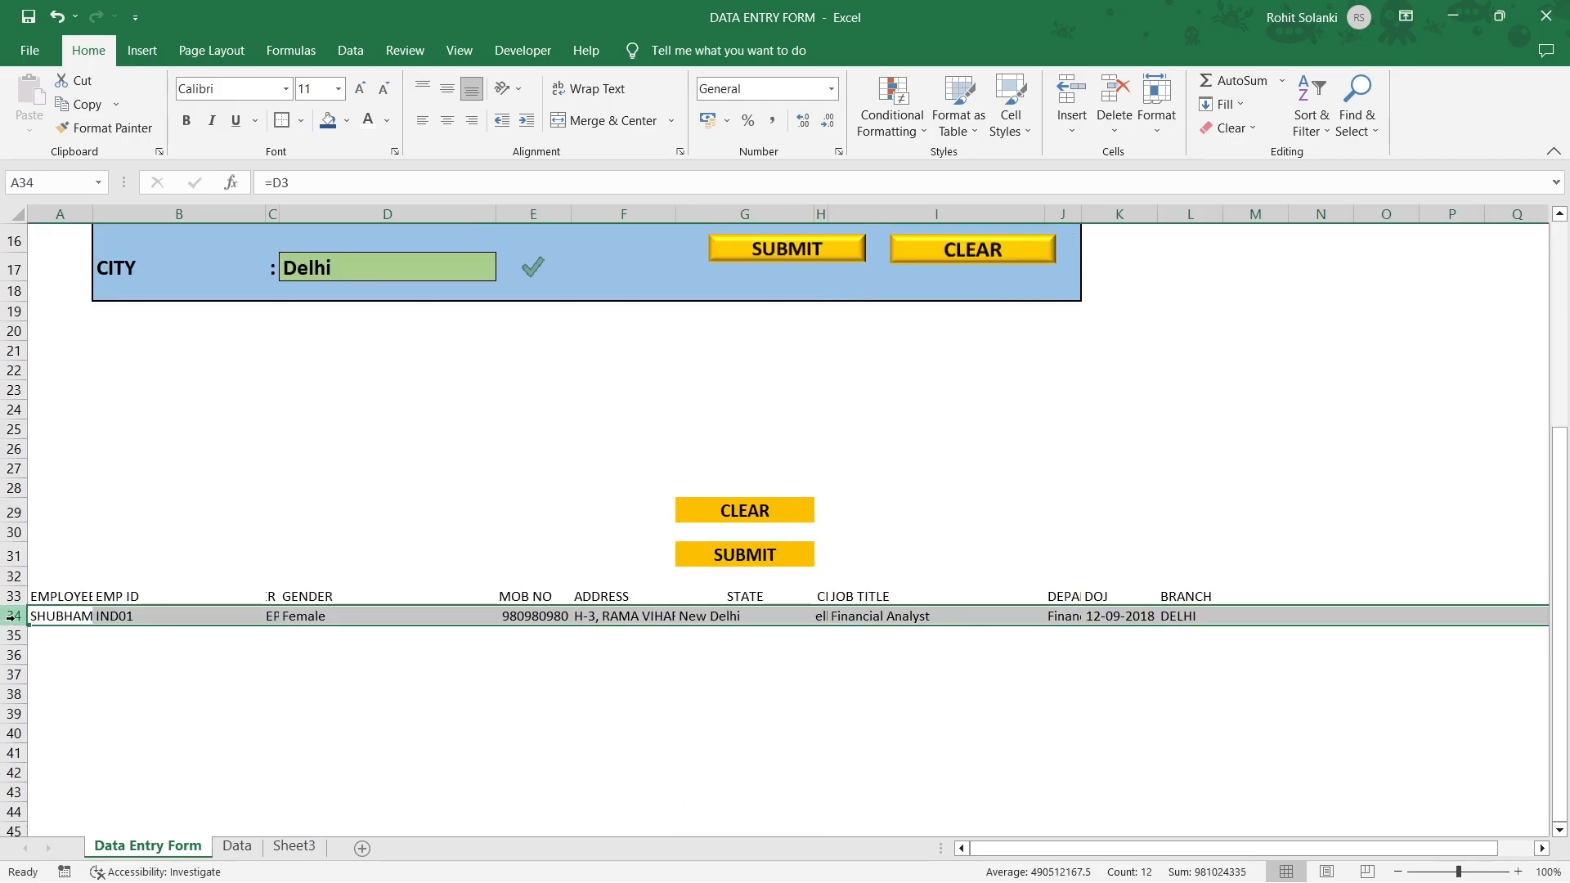
left_click(79, 619)
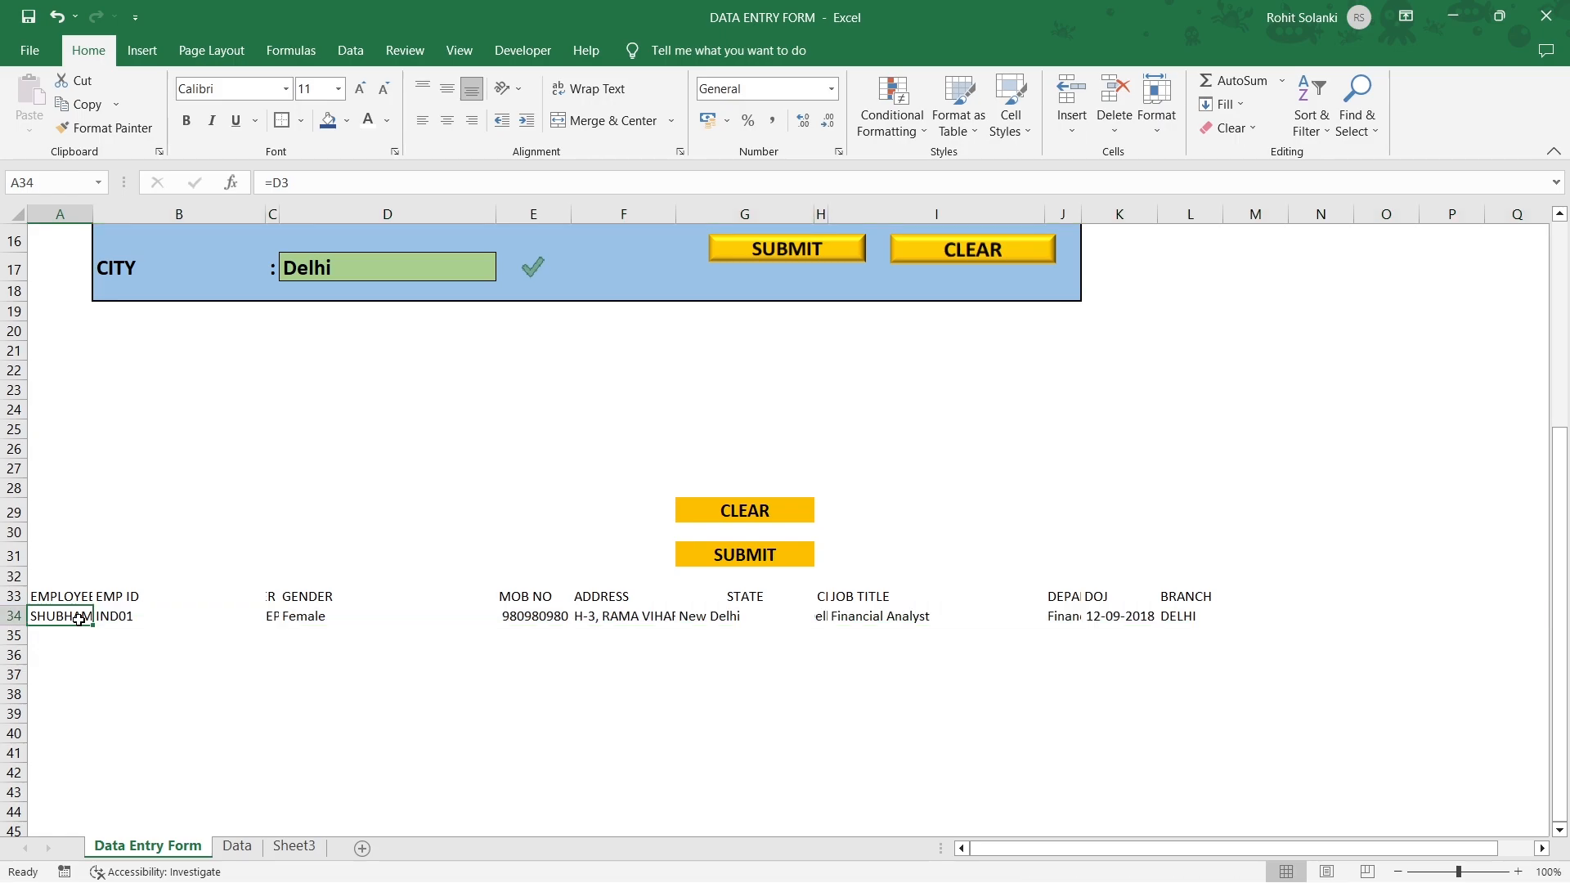
left_click(521, 52)
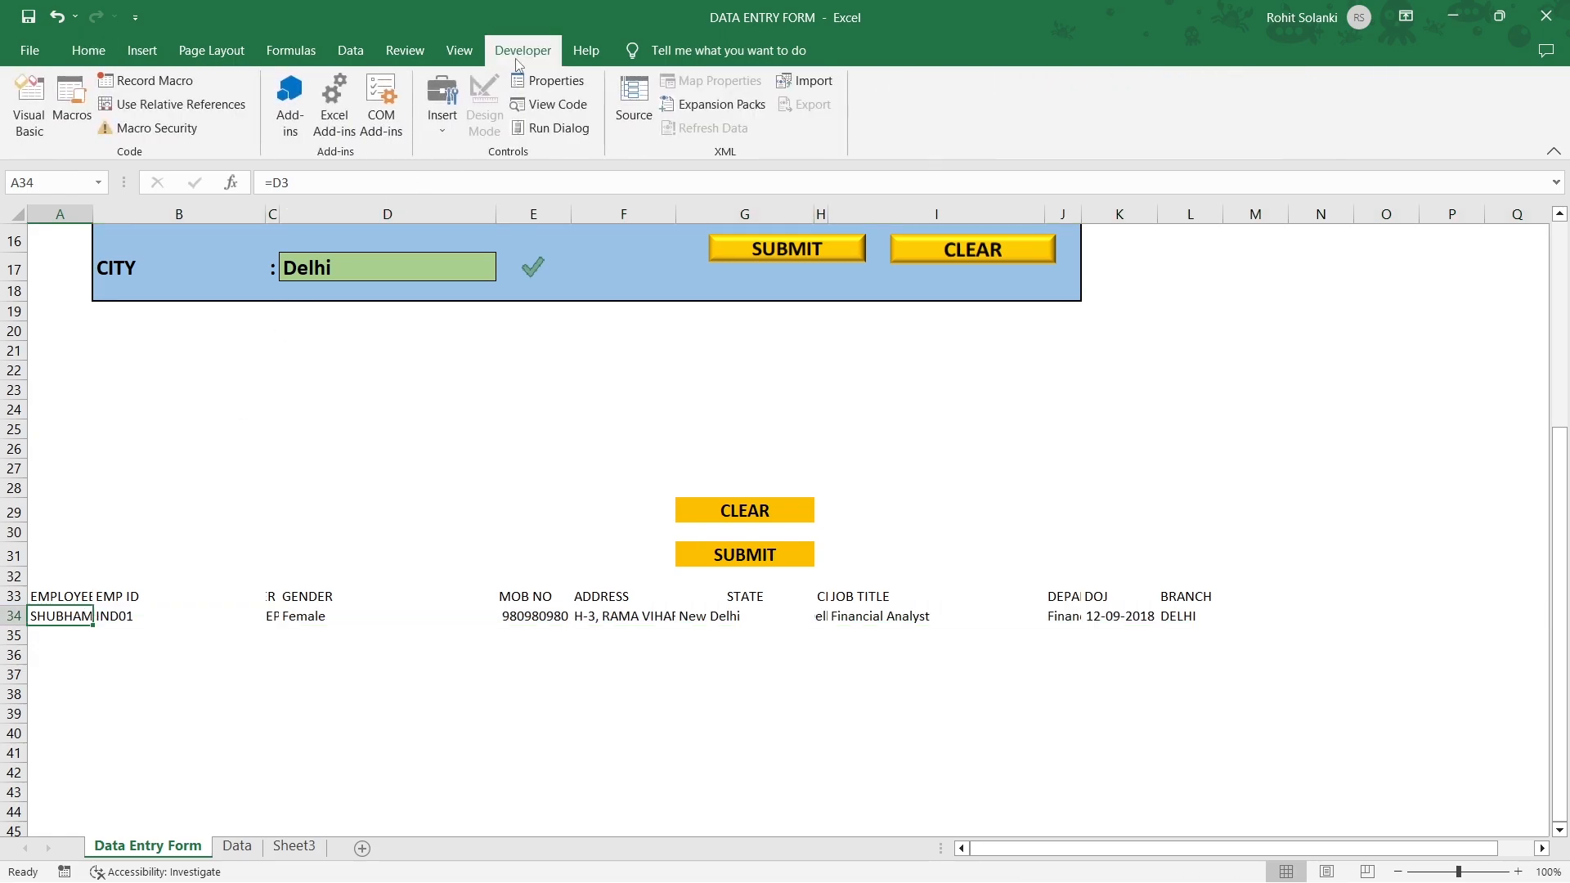
Start recording Macro1, copy the A34:L34 record and switch to the Data sheet.
left_click(189, 81)
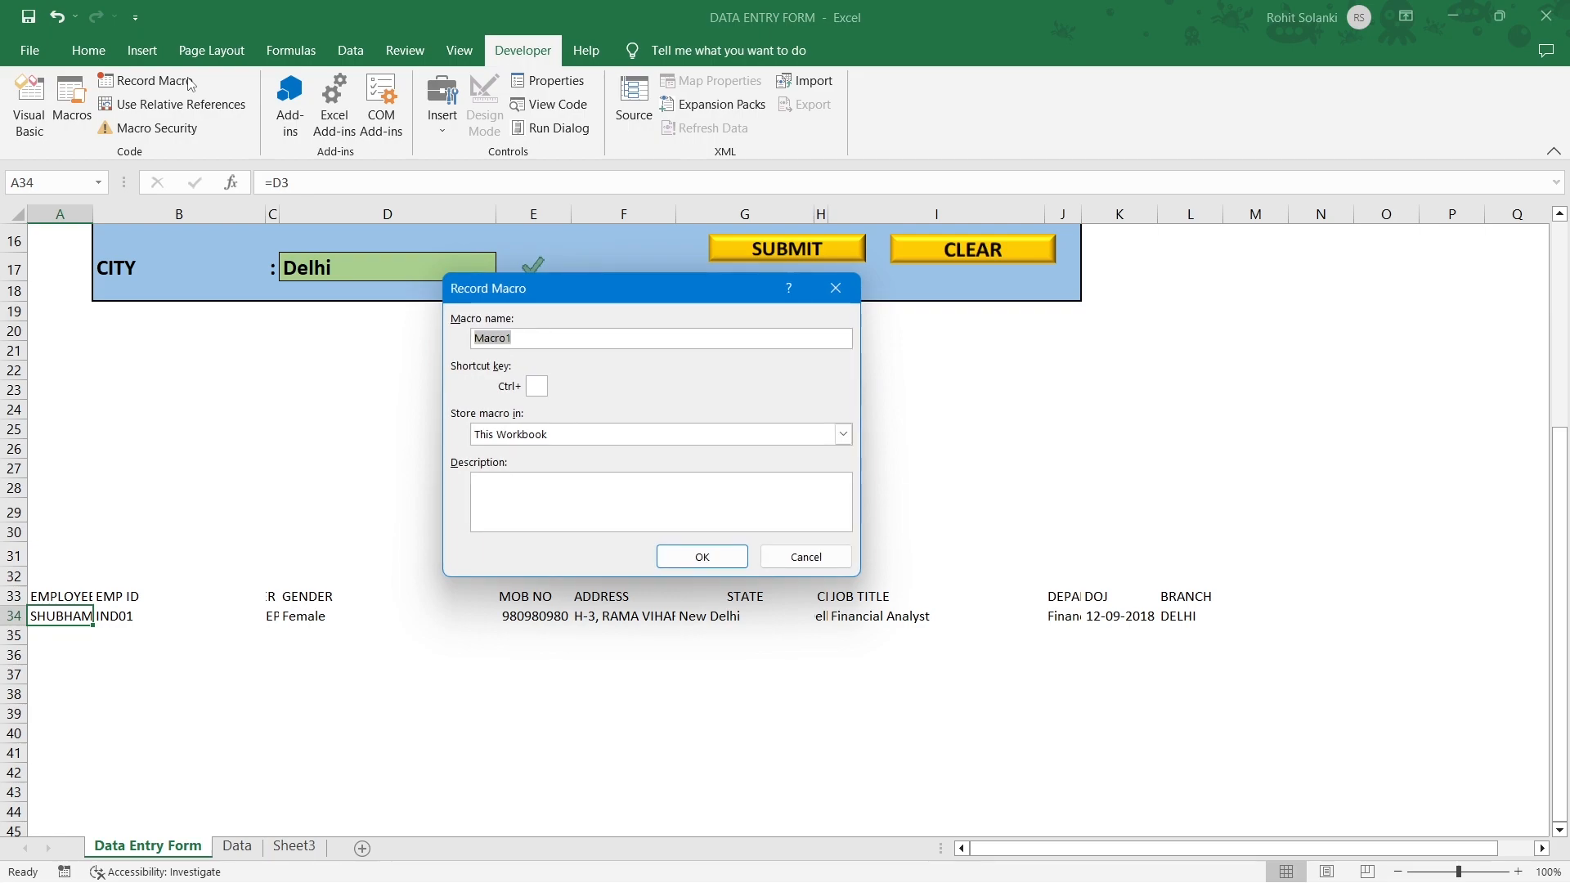
left_click(672, 557)
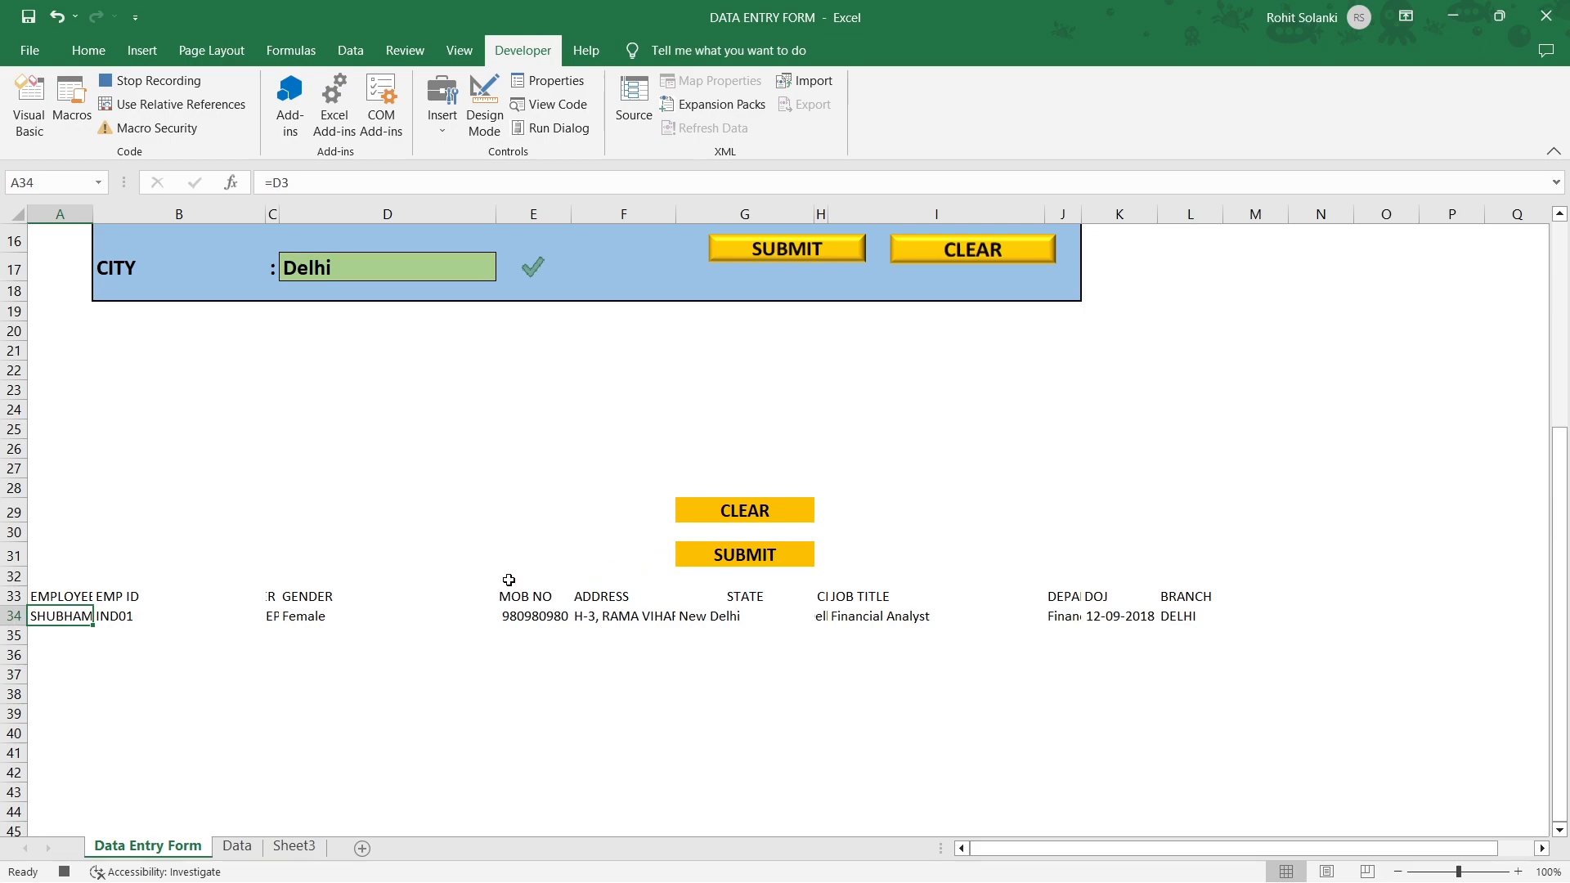
left_click_drag(71, 618, 1188, 625)
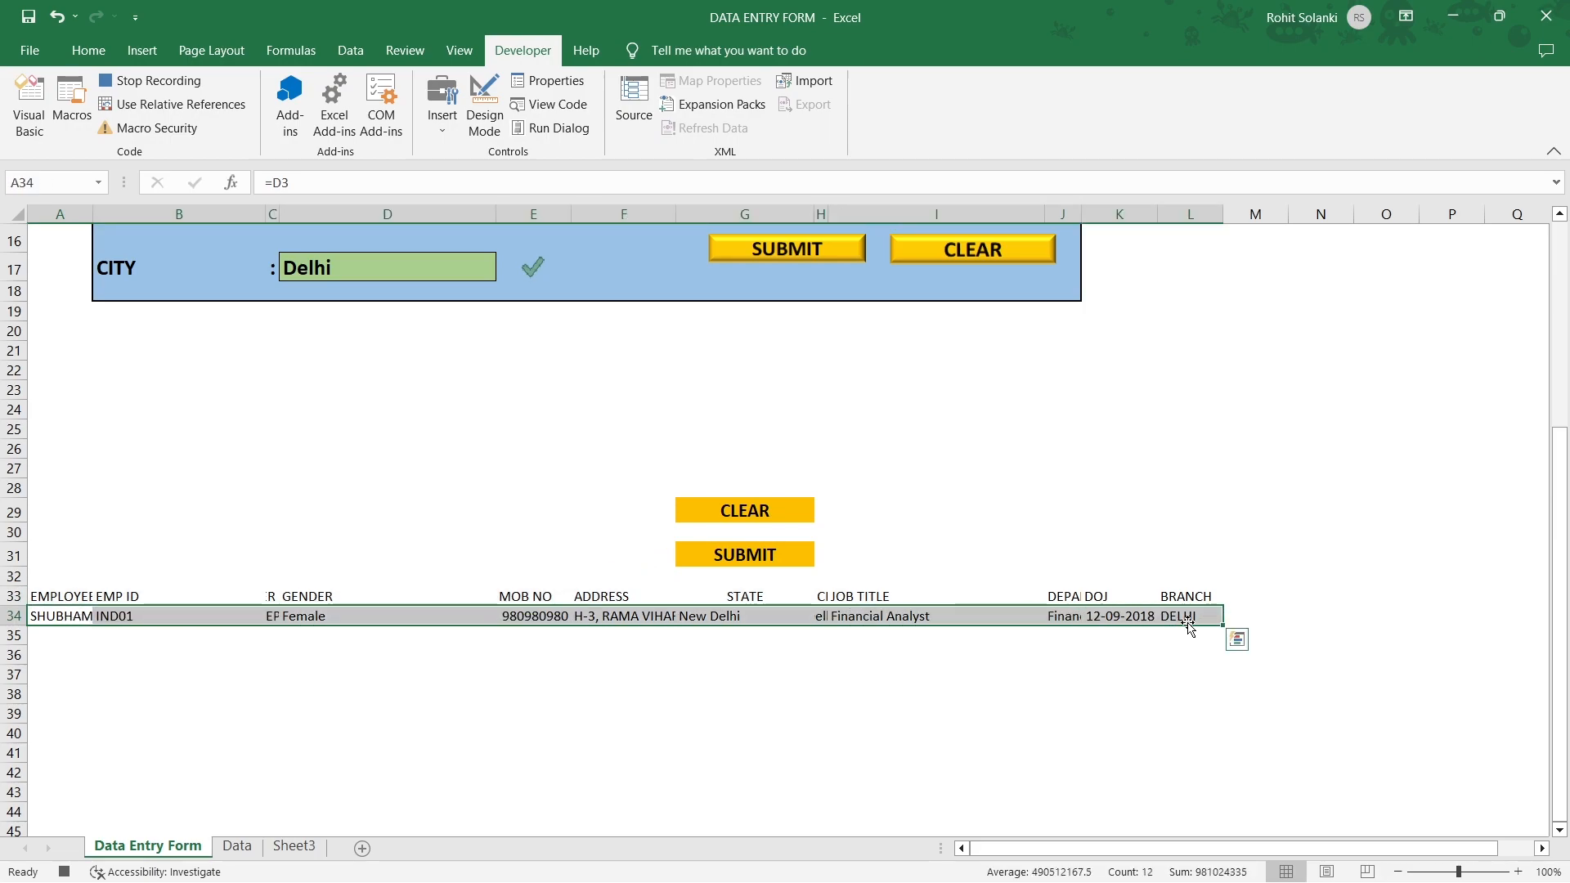
key("ctrl+c")
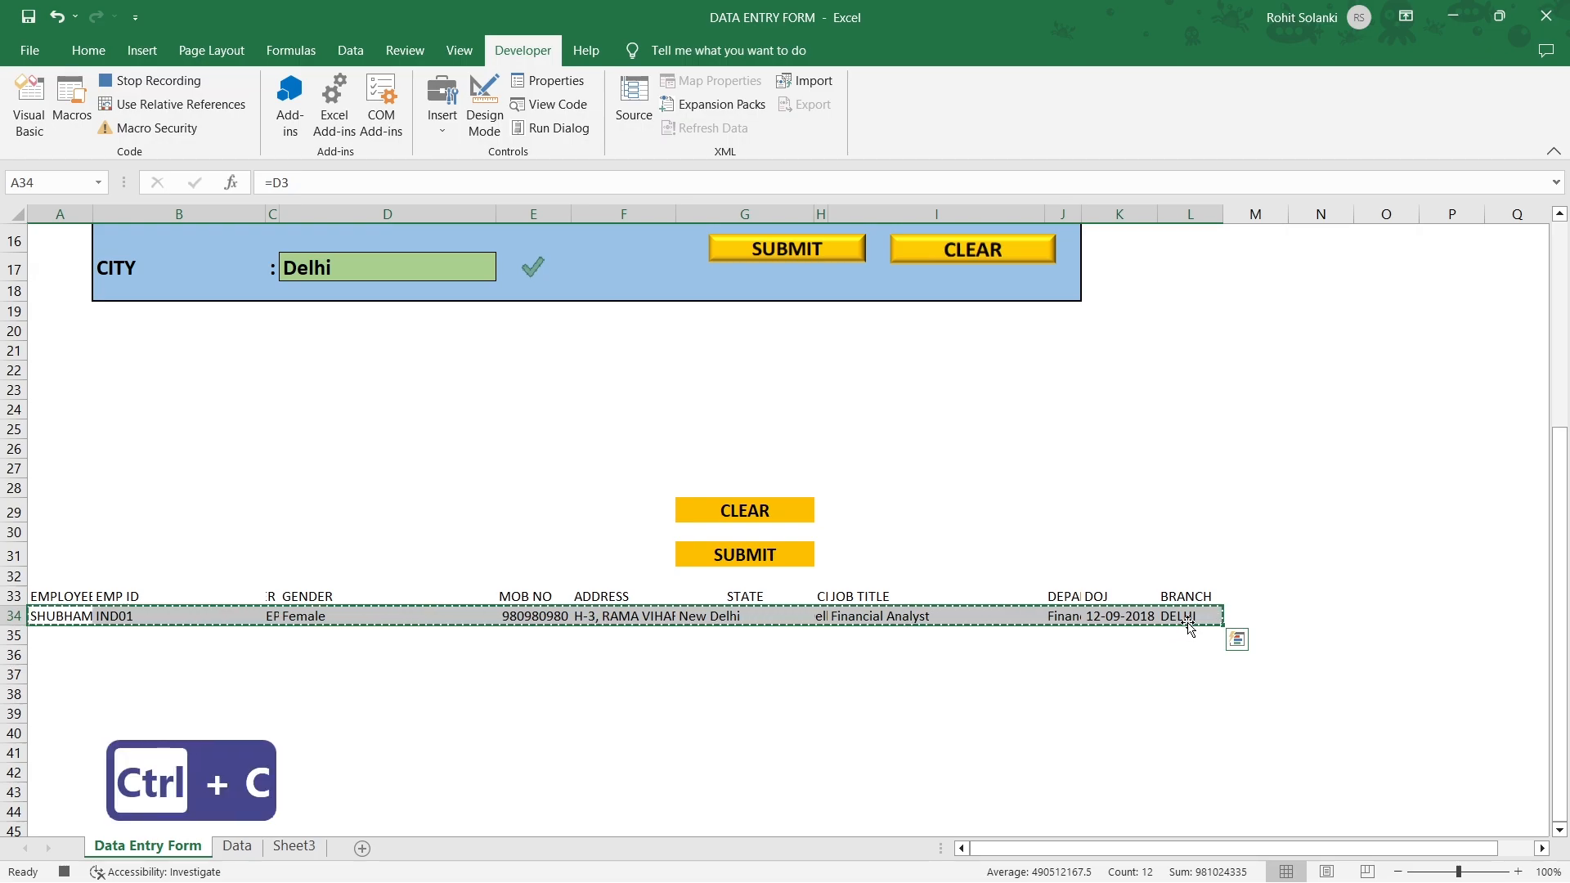
left_click_drag(1557, 666, 1553, 385)
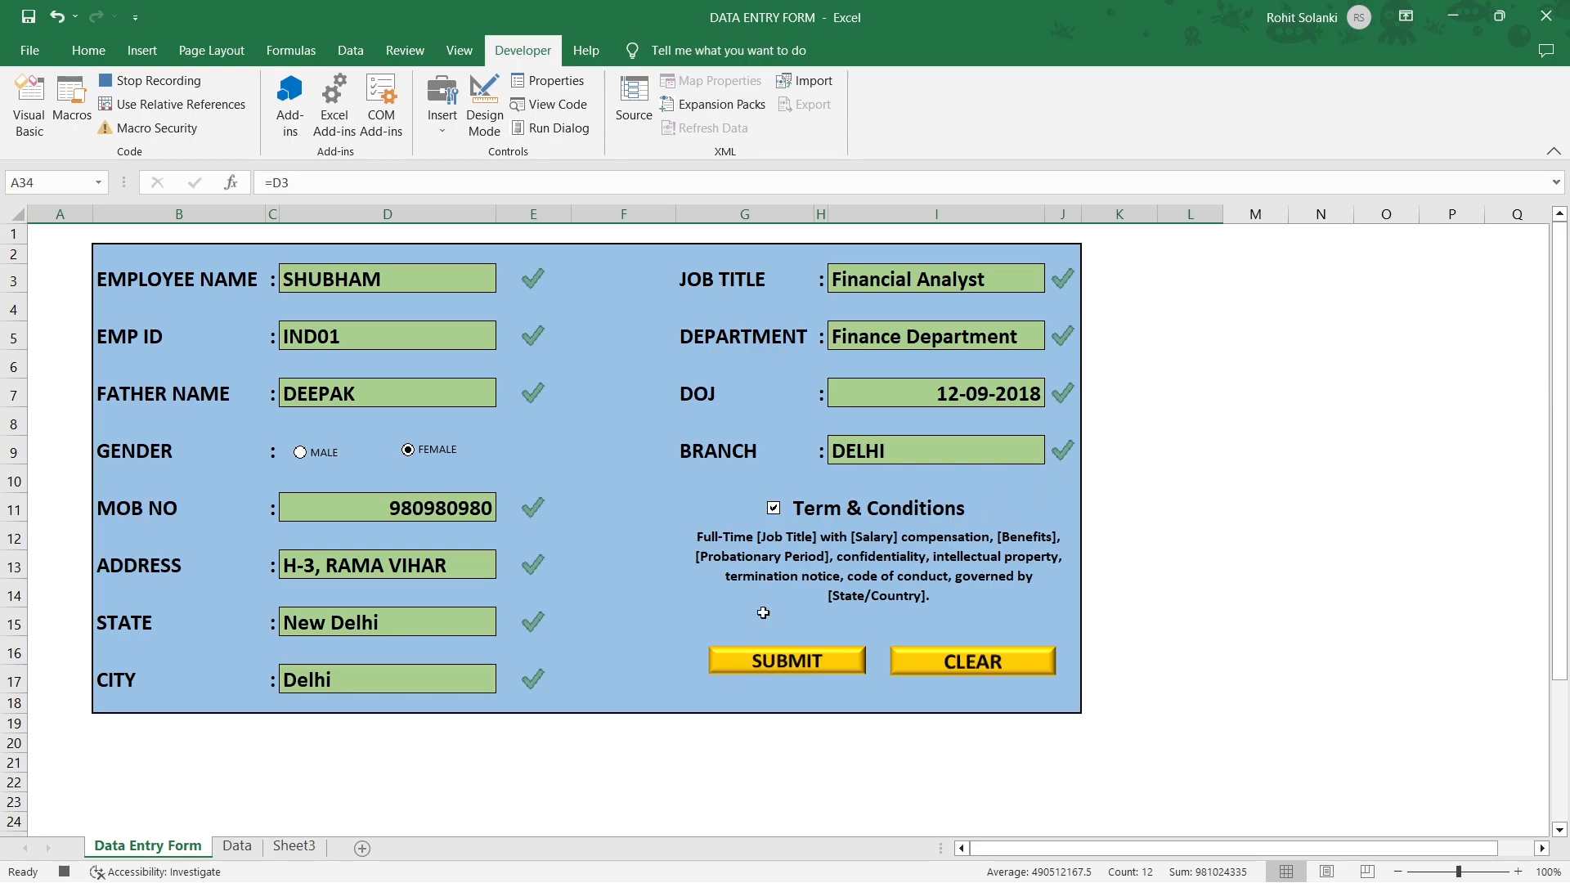
left_click(236, 854)
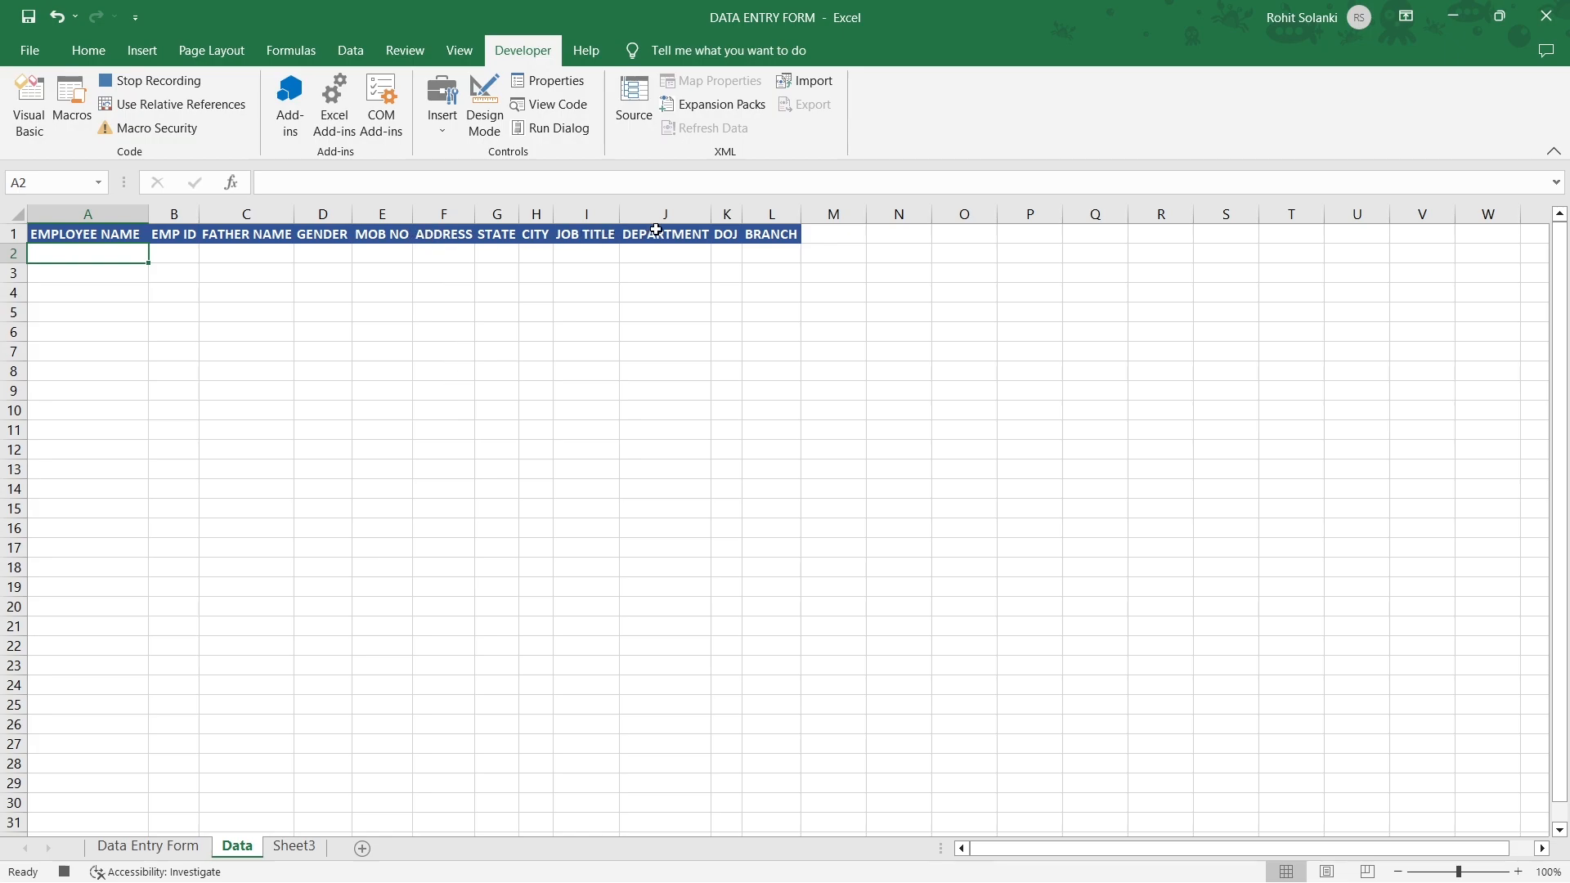
left_click(921, 236)
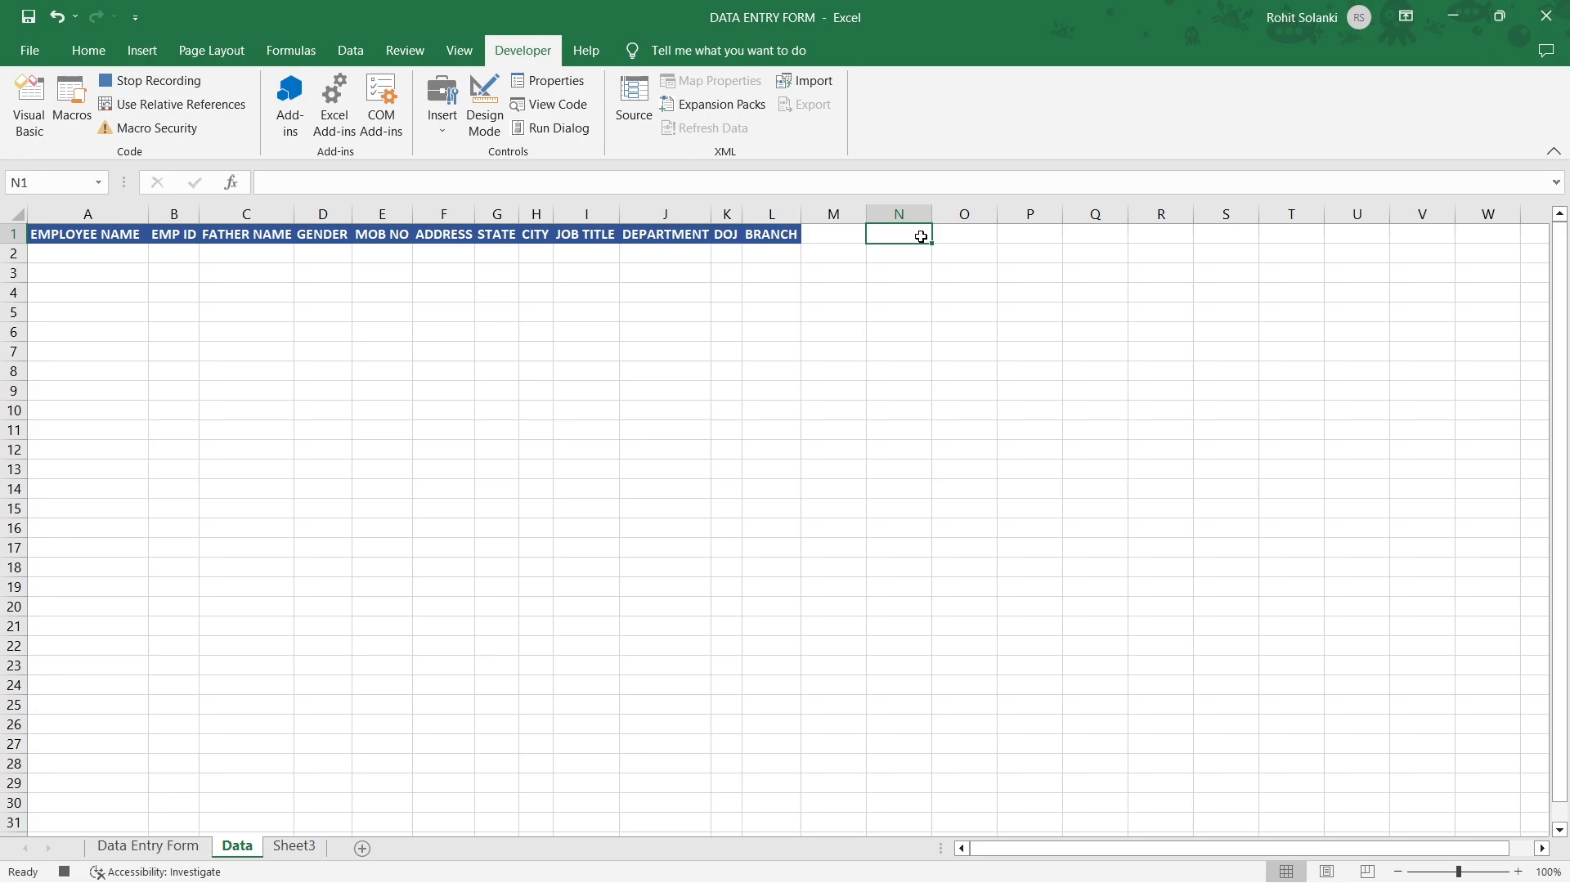
With relative references on, move to A2 and paste the record as values only.
key("ctrl+Down")
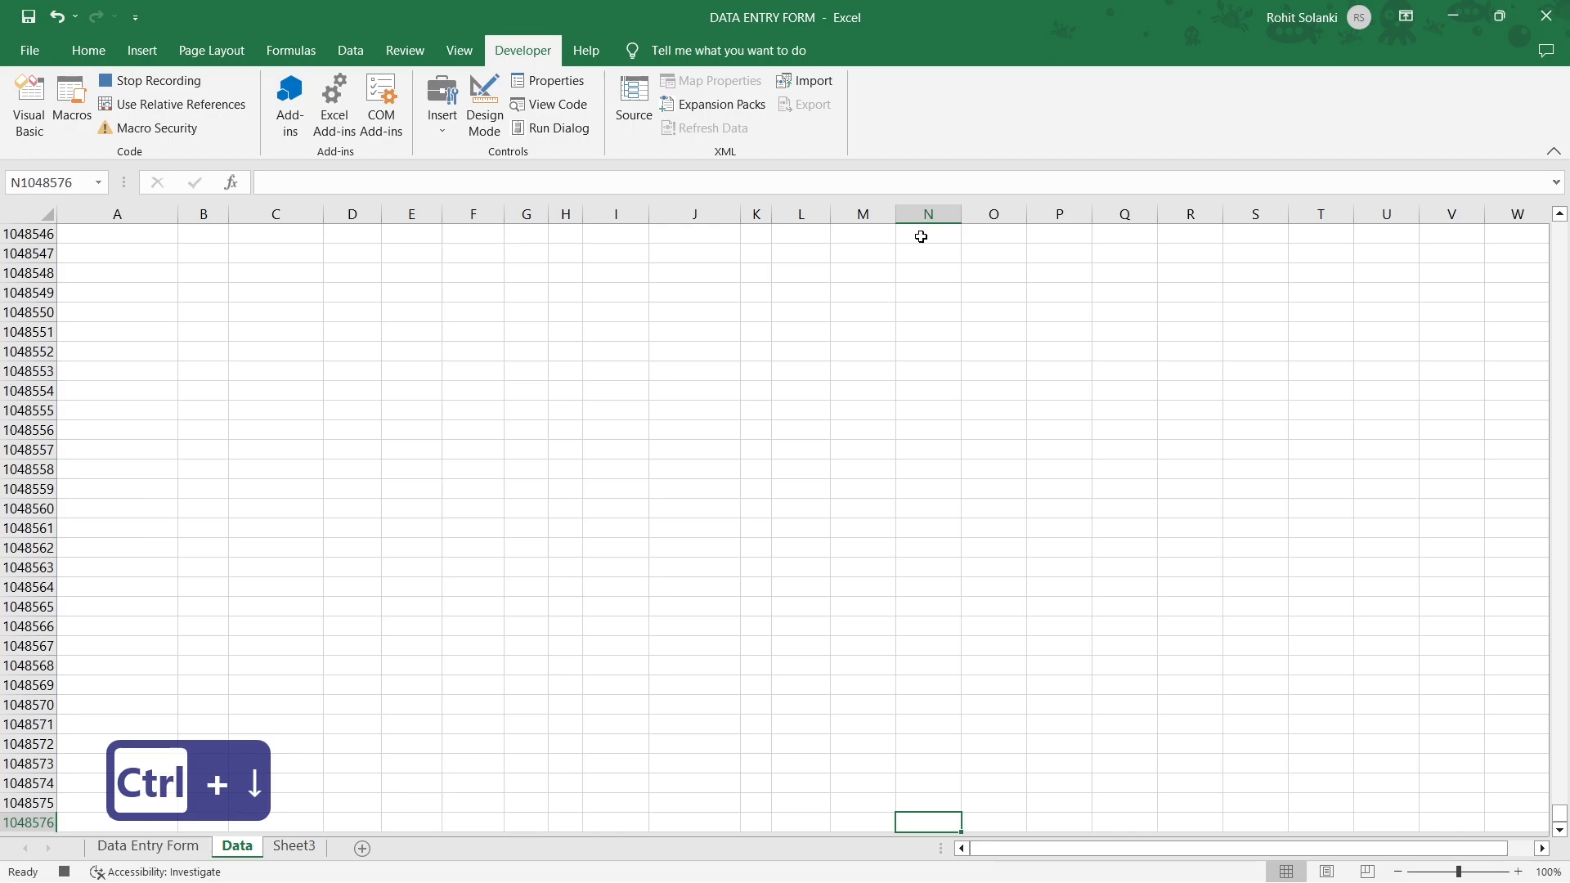
key("ctrl+Left")
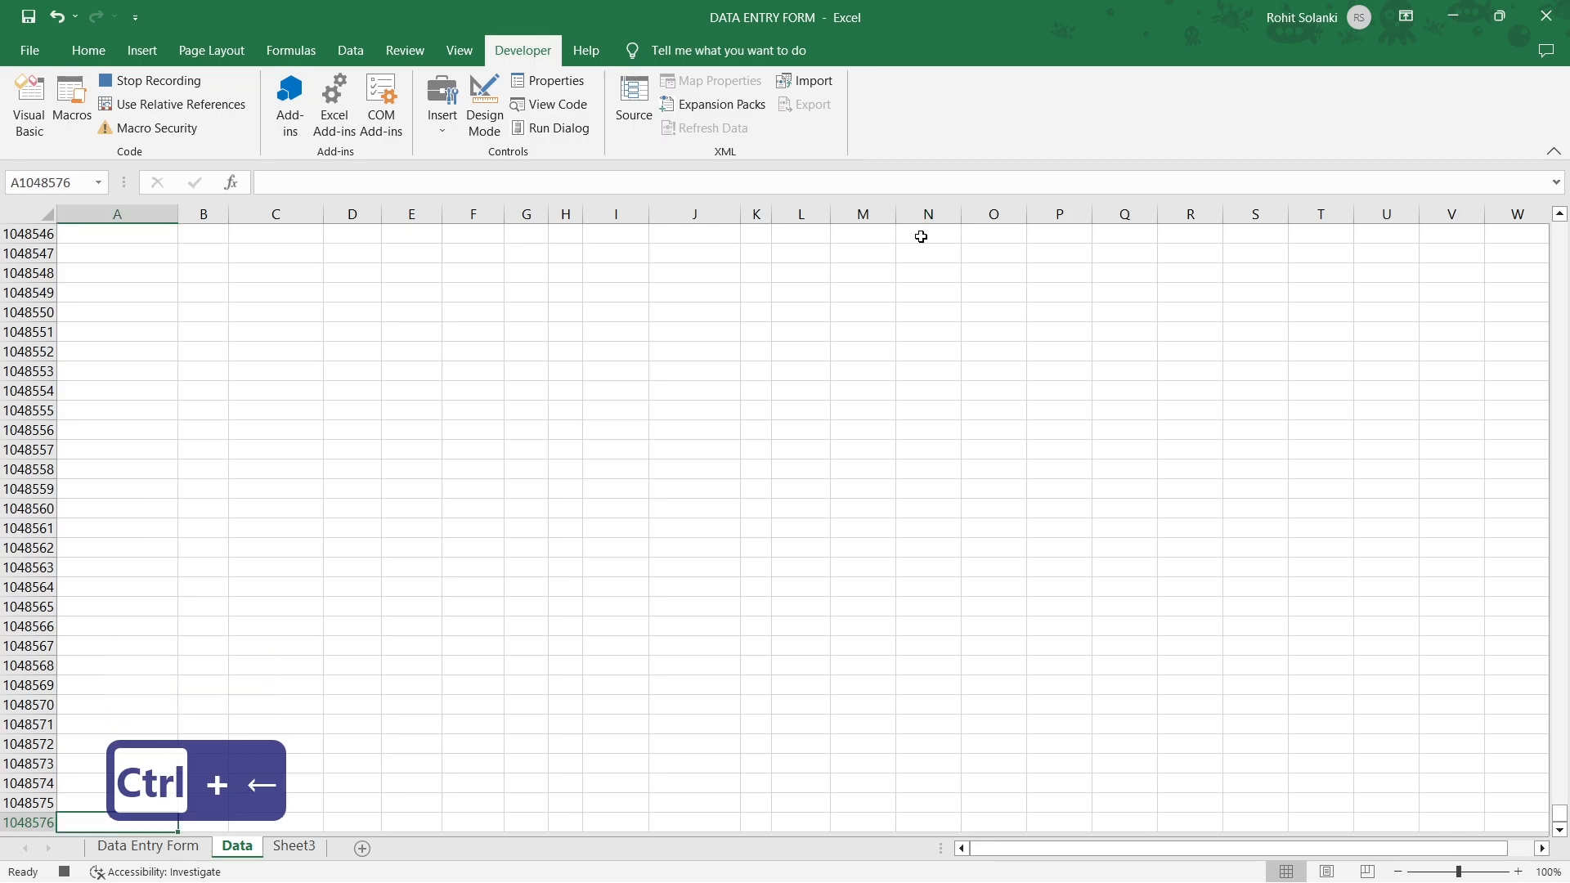
key("ctrl+Up")
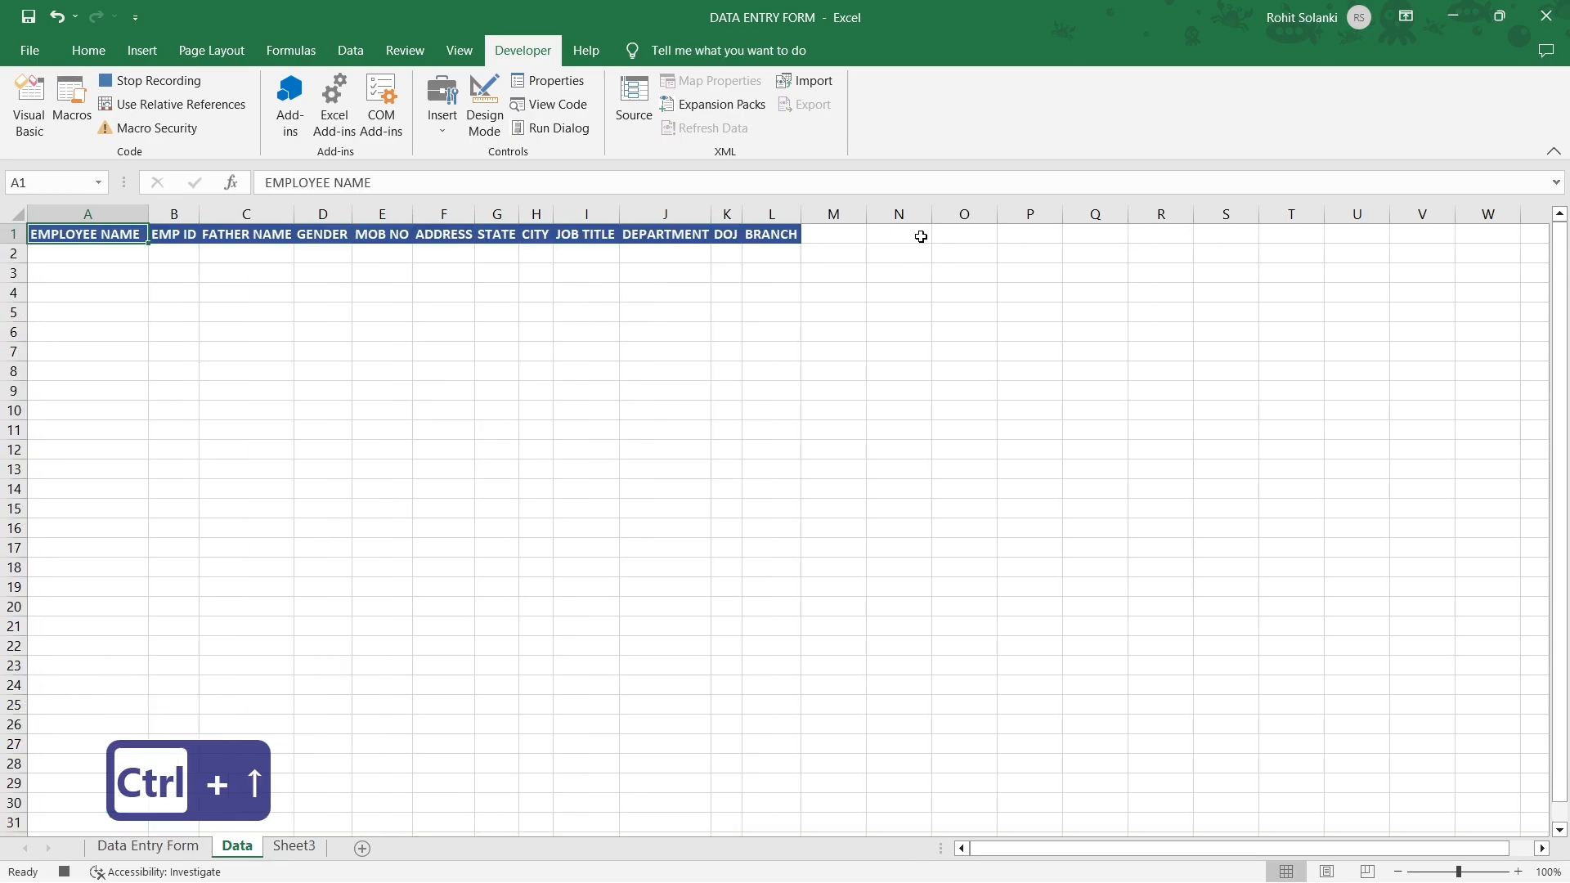
left_click(243, 115)
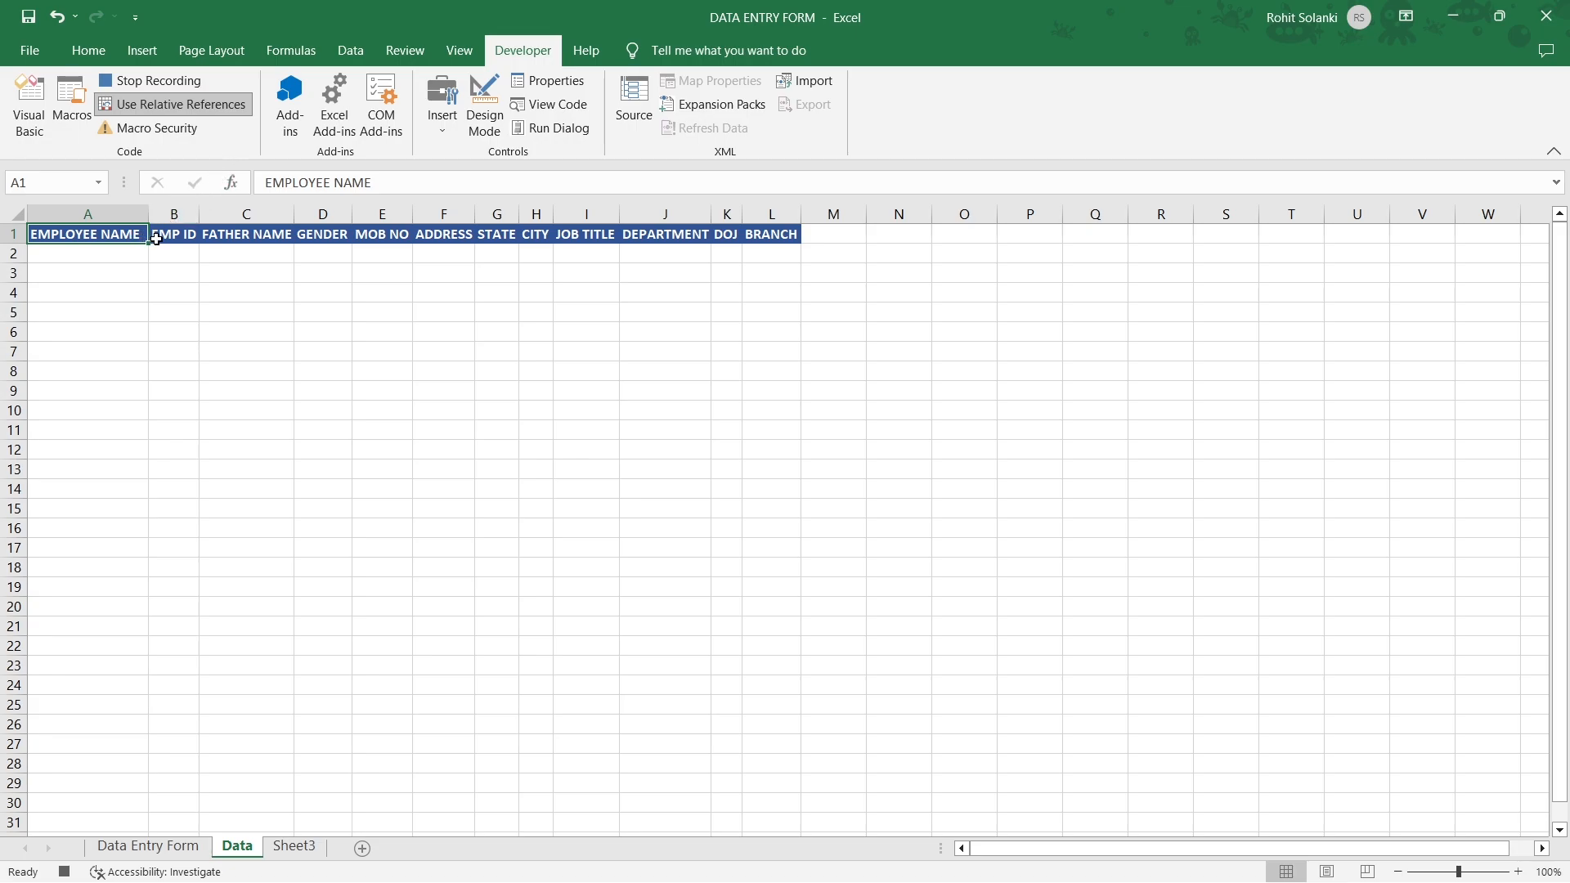
key("Down")
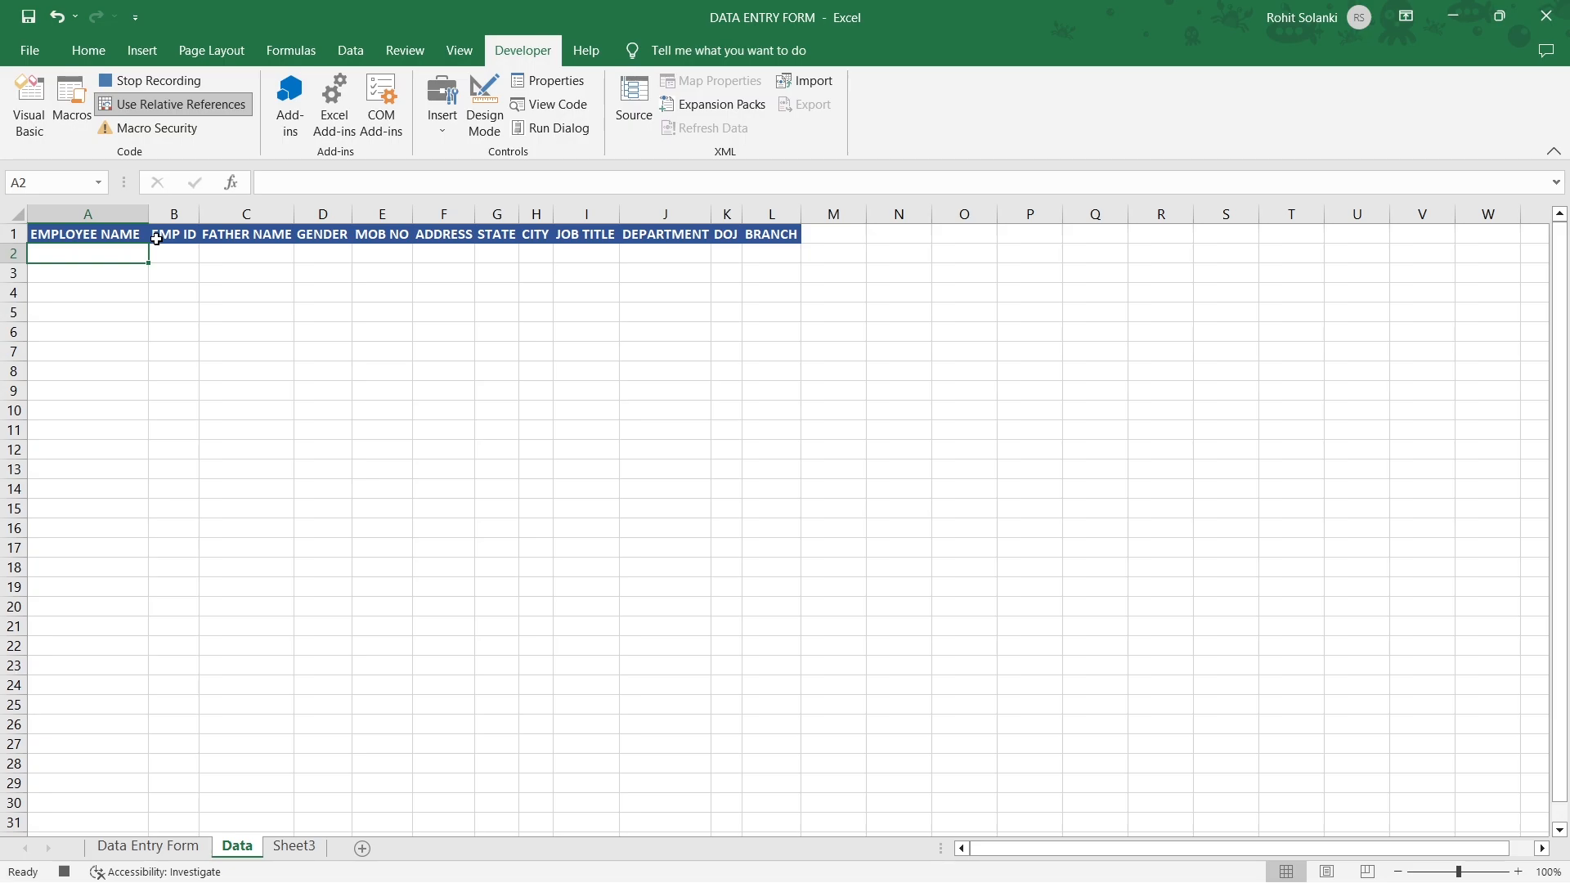
key("ctrl+alt+v")
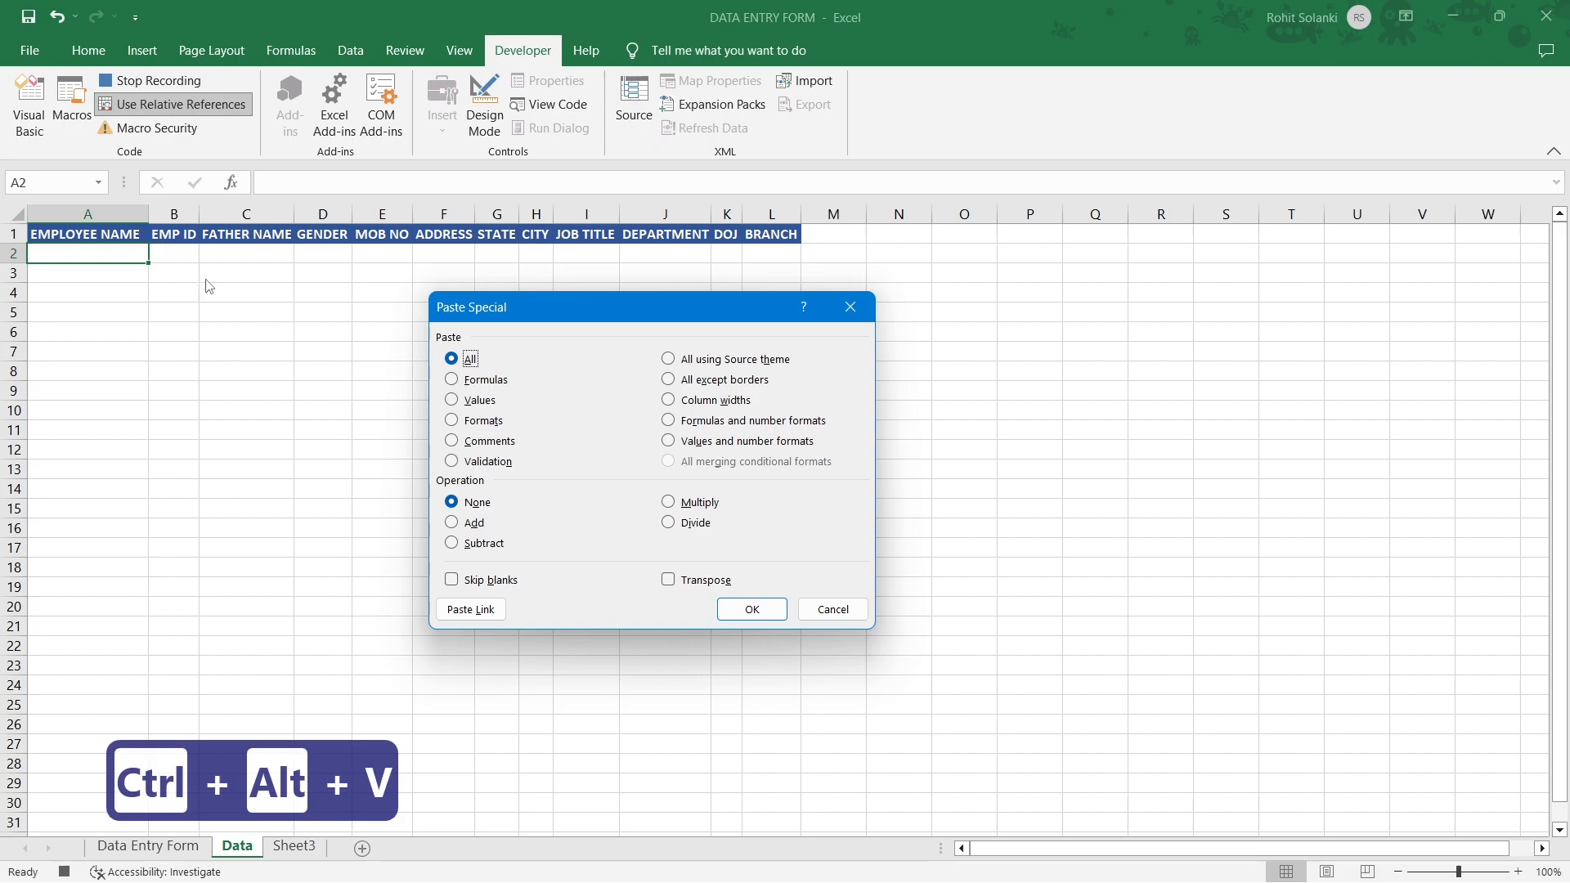
left_click(451, 401)
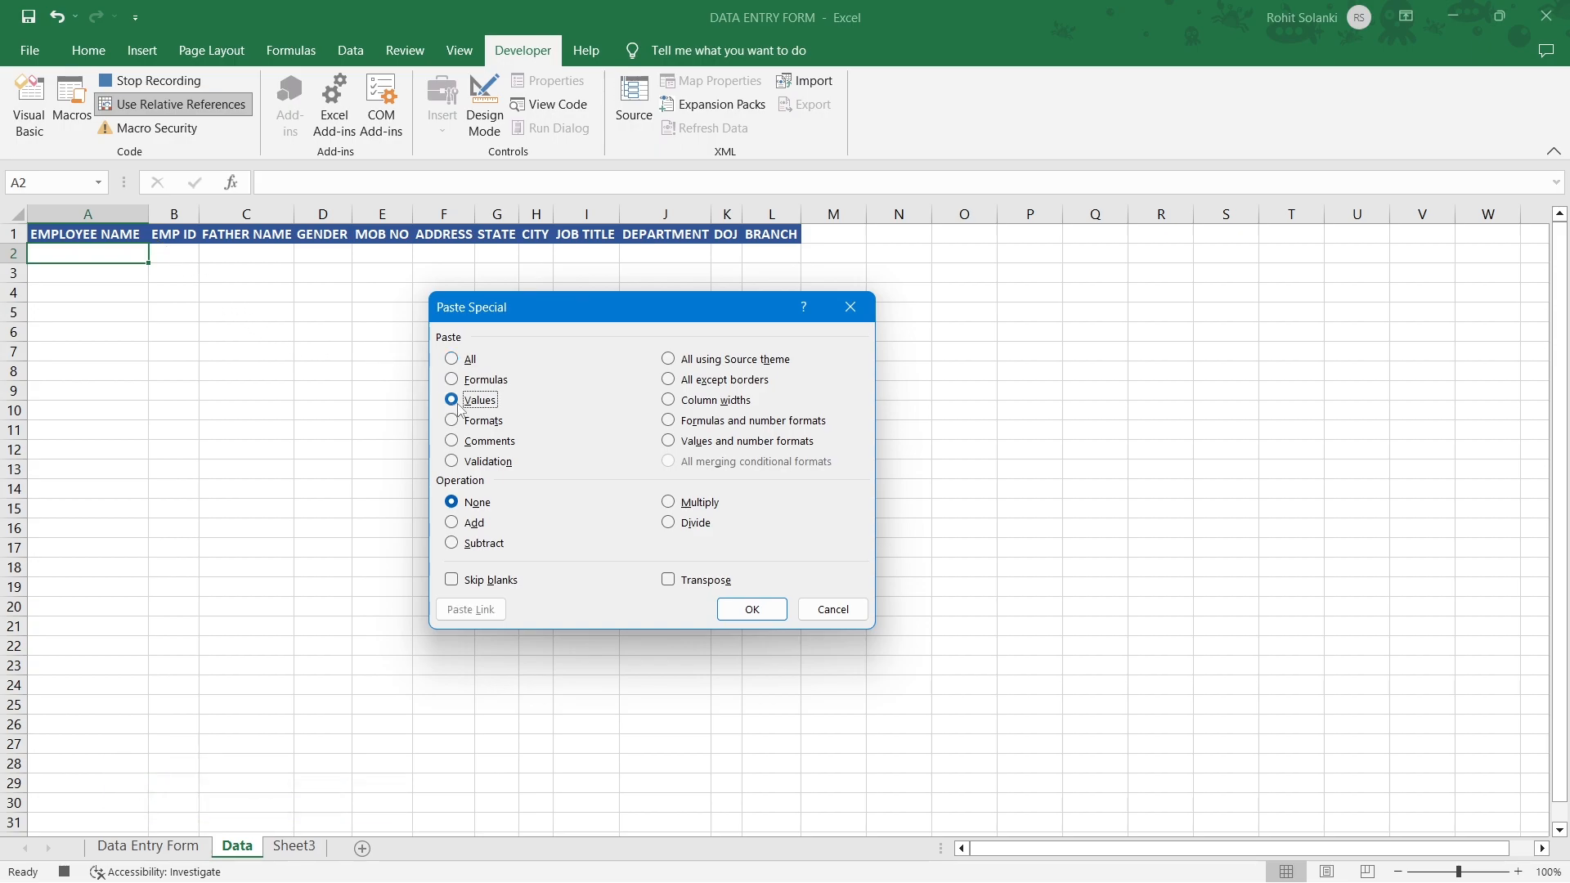
left_click(732, 610)
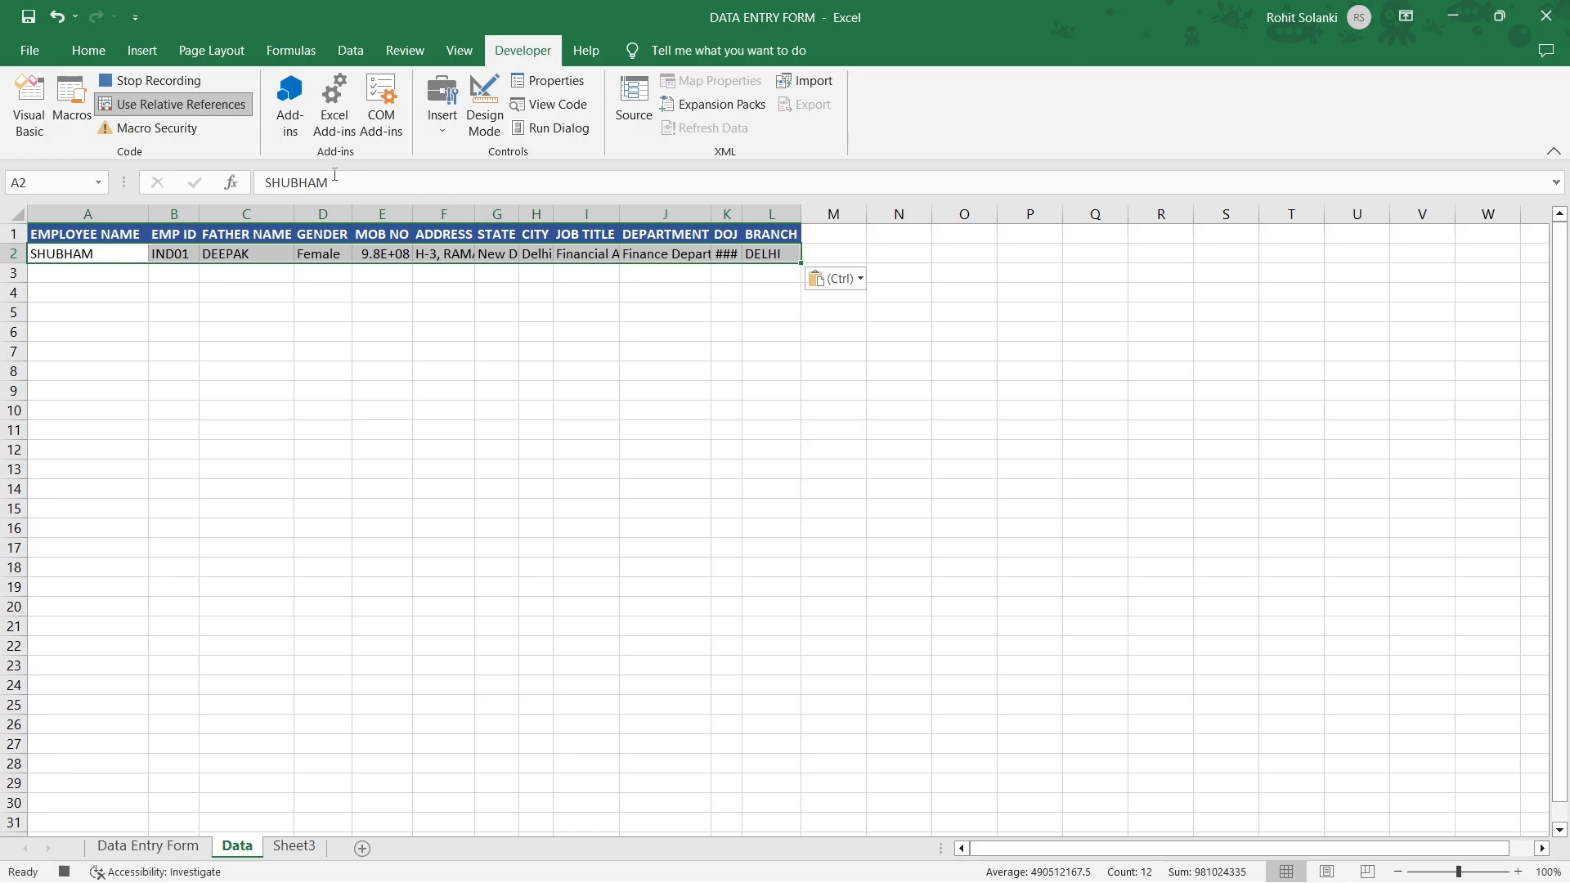
left_click(90, 56)
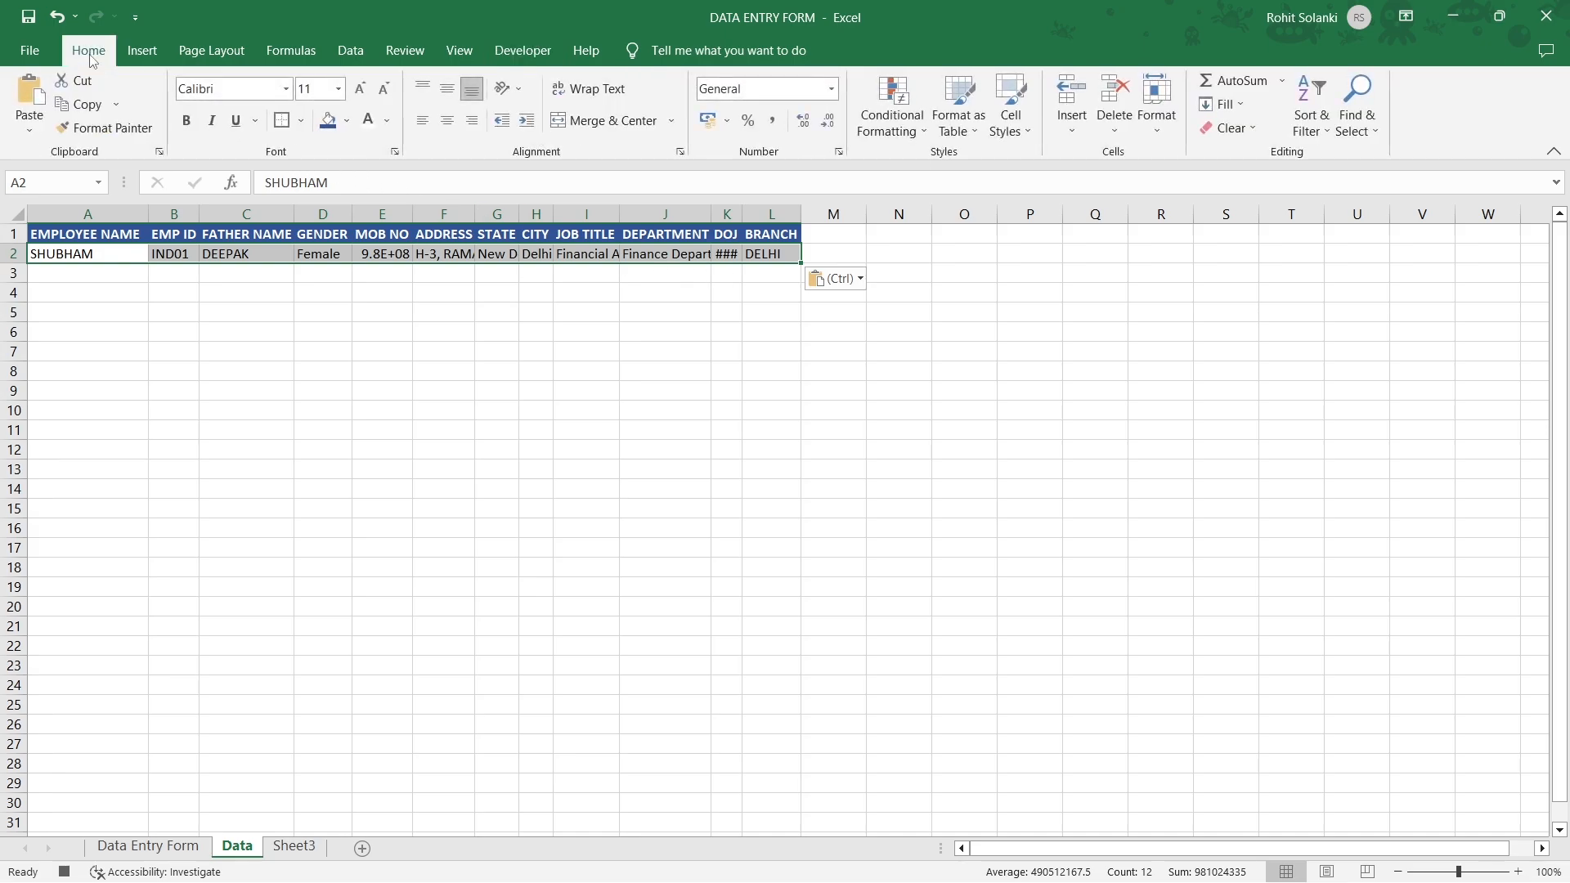
Centre the row 2 record, give it All Borders, and turn off Use Relative References.
left_click(445, 122)
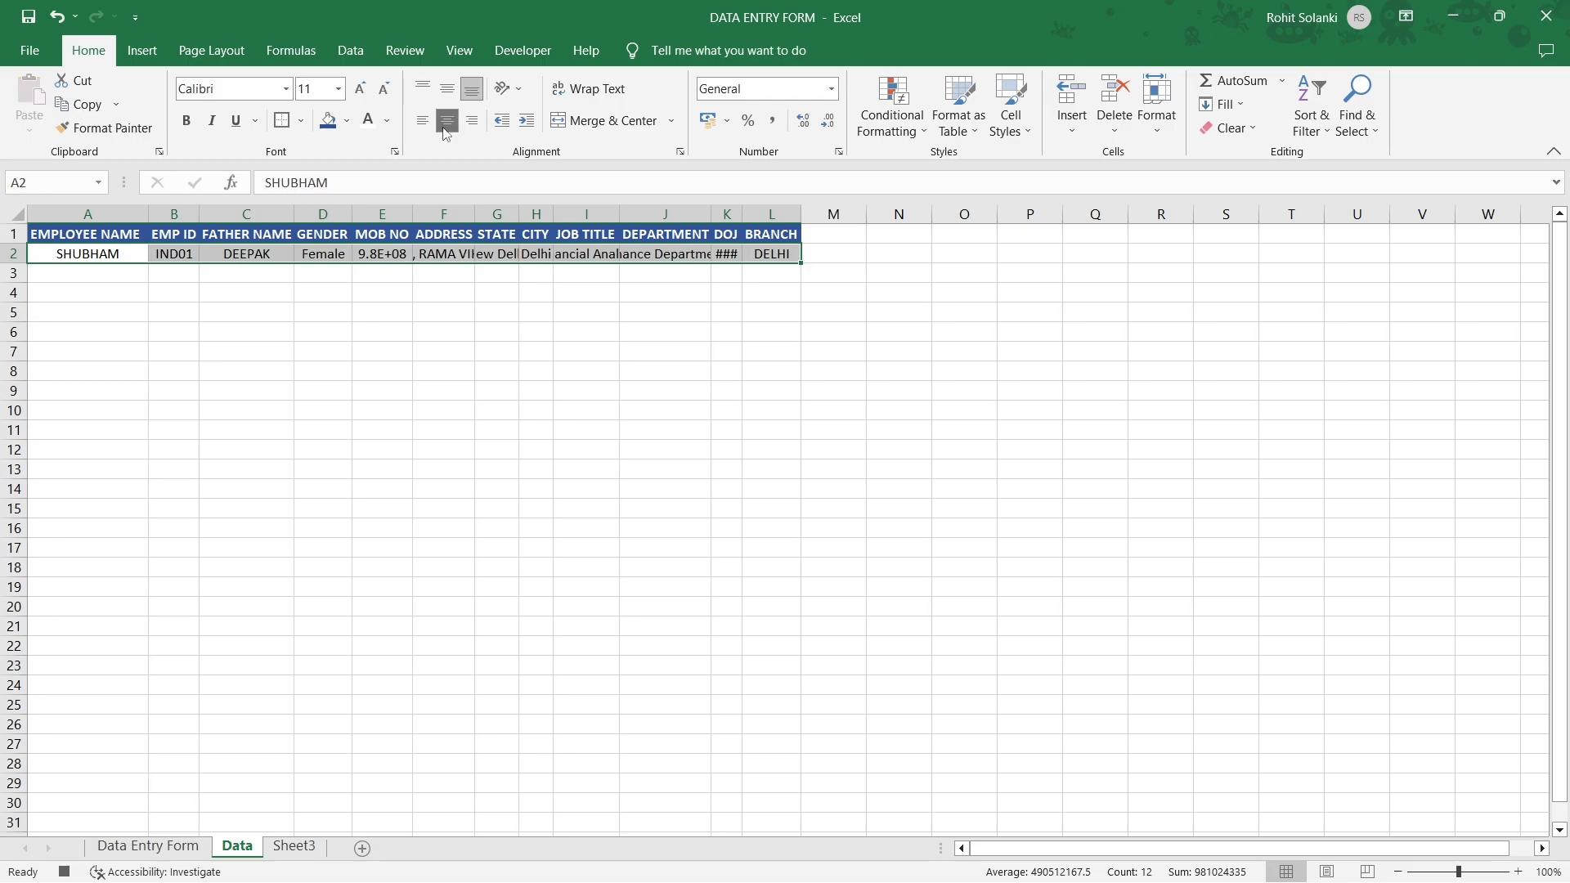
left_click(302, 125)
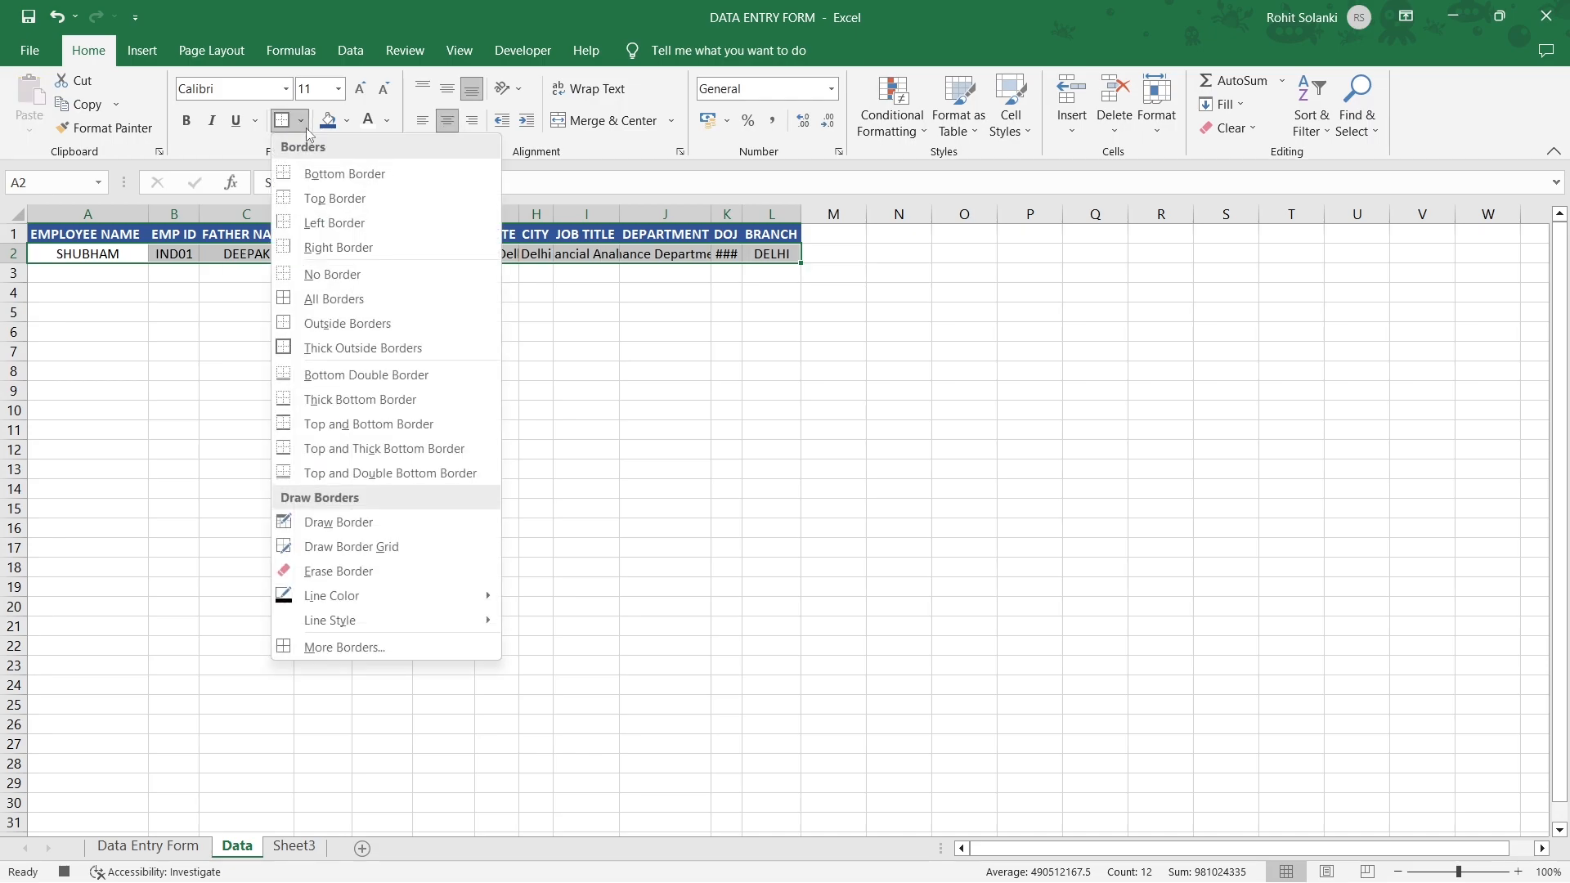
left_click(332, 300)
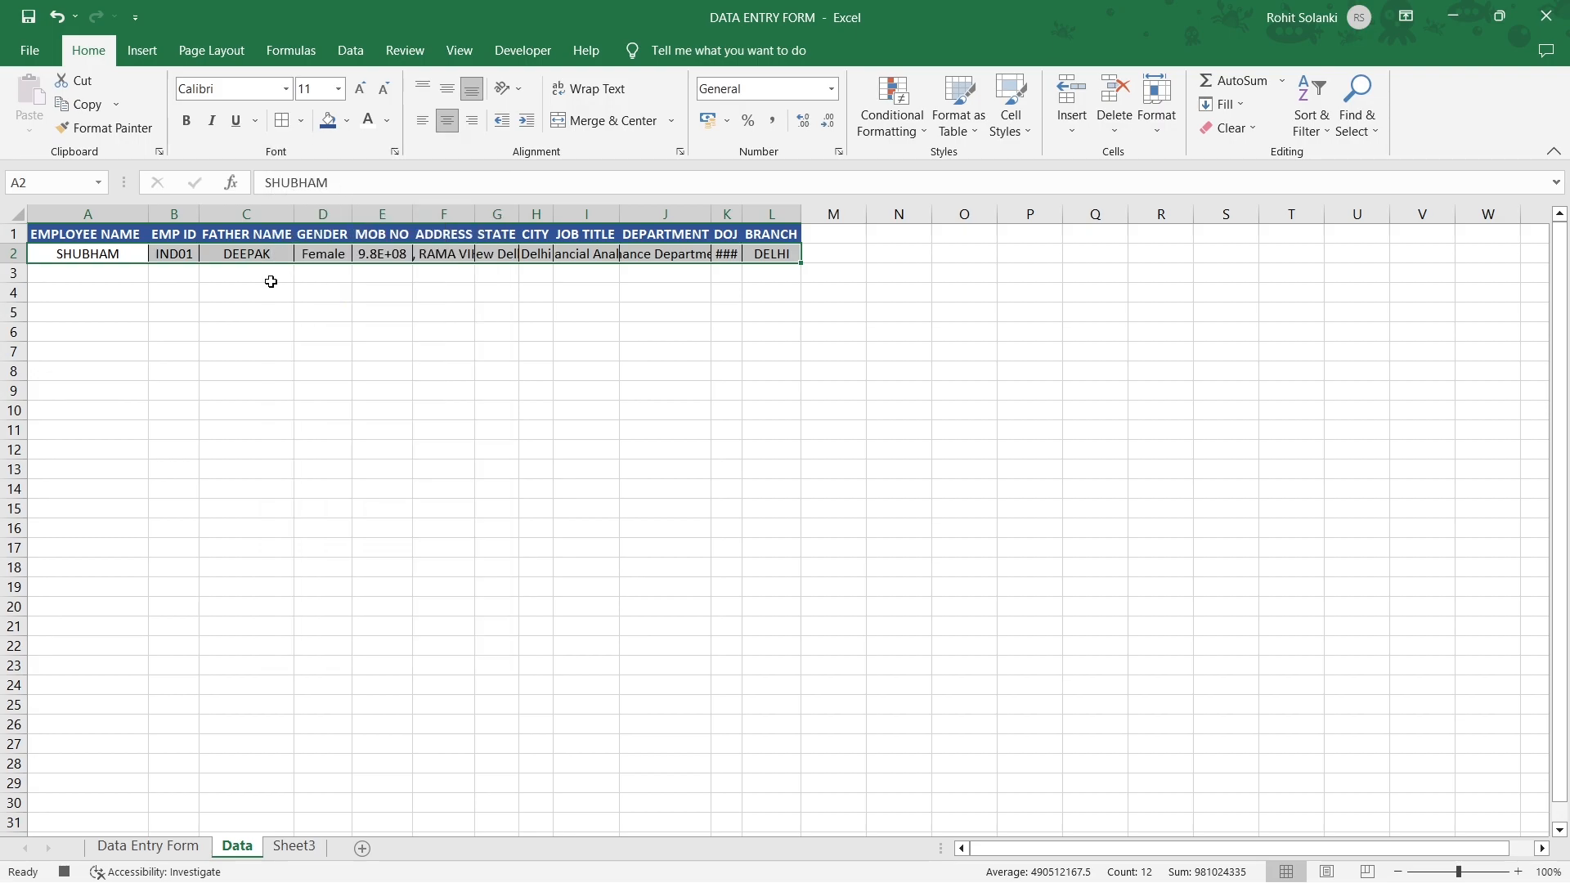
left_click(753, 256)
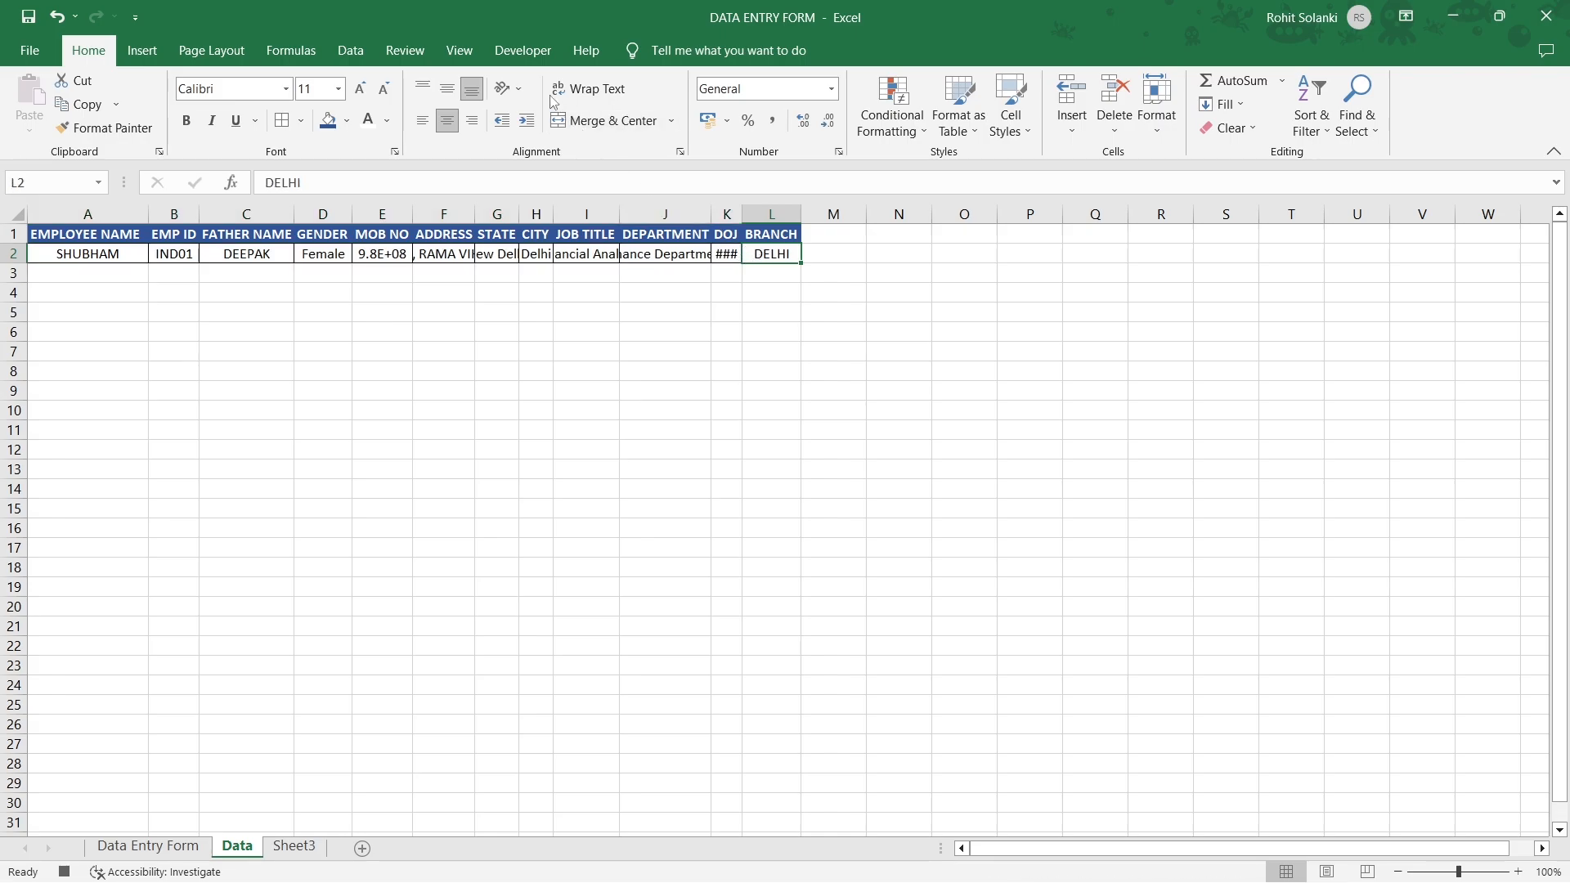
left_click(525, 54)
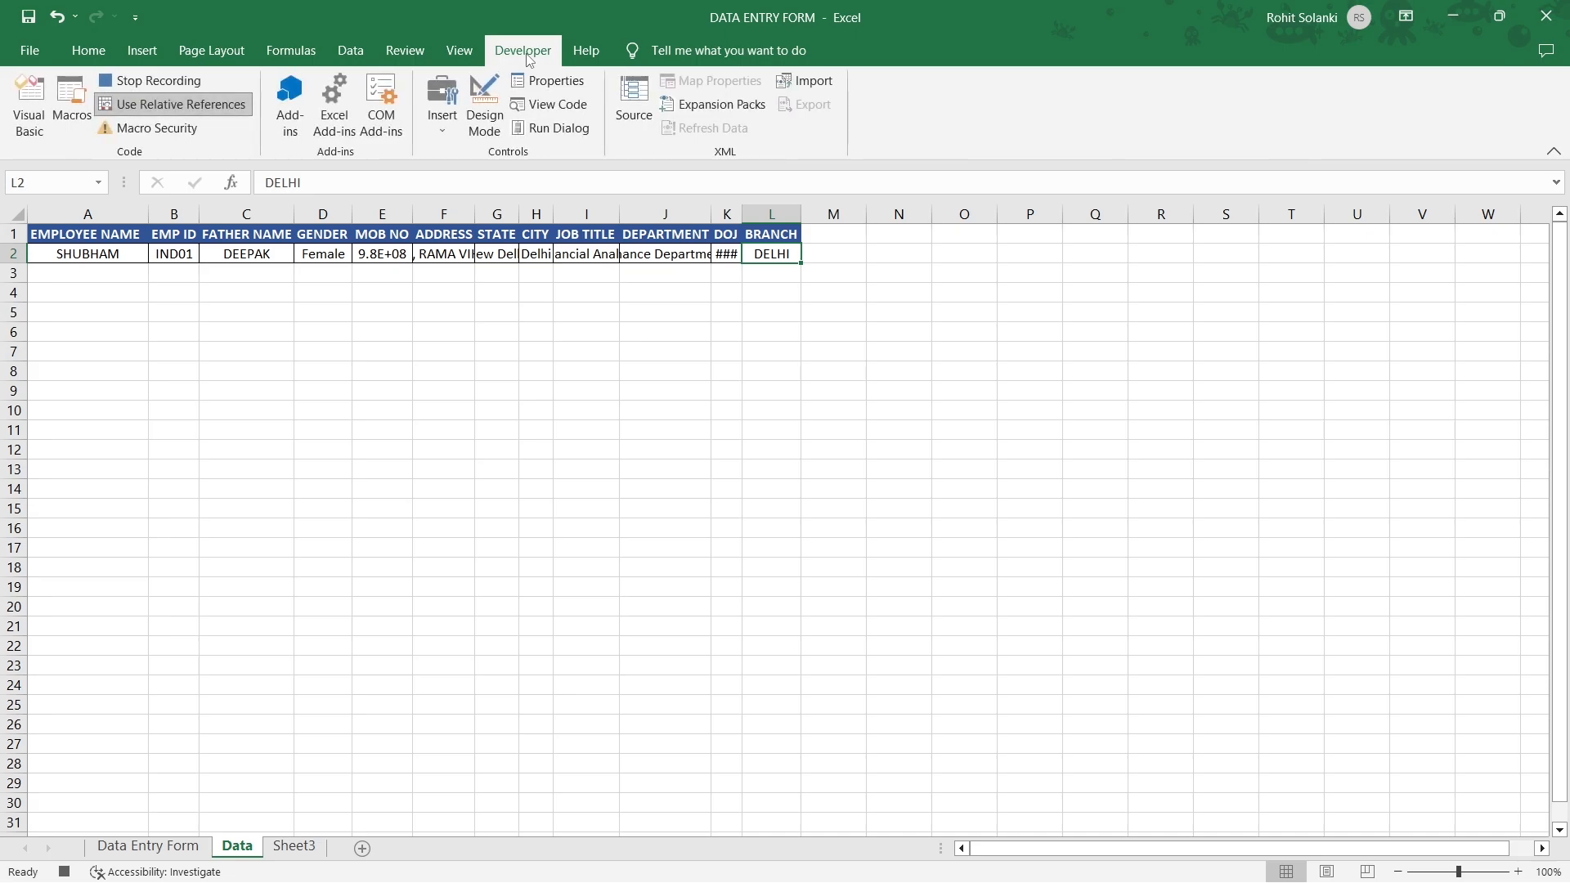
left_click(246, 112)
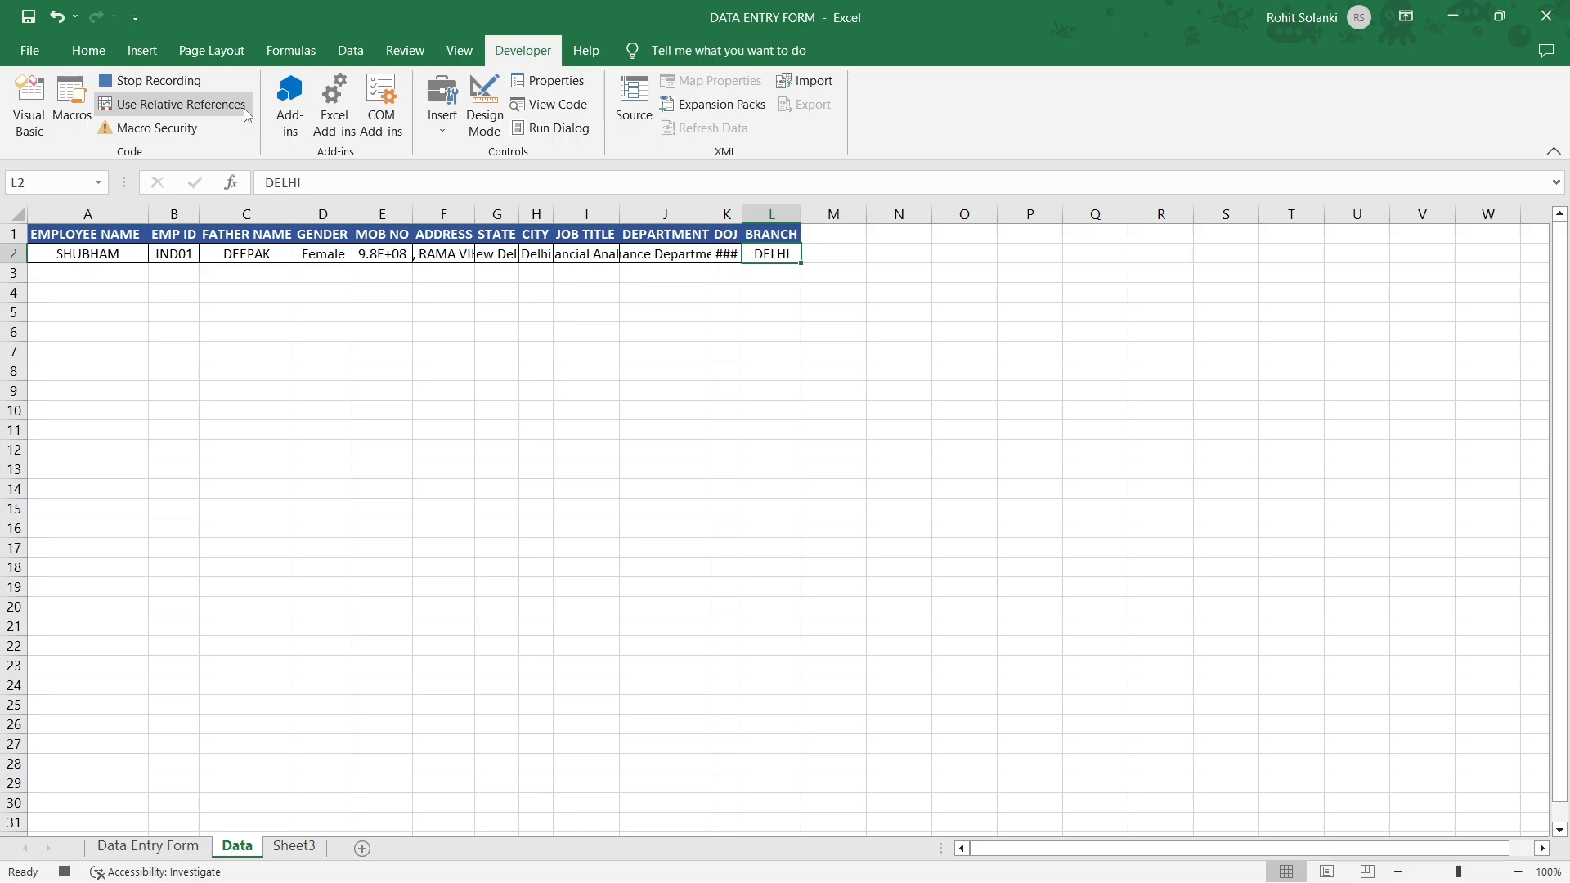
Clear the employee name, EMP ID, father name, mobile, address, state and city fields.
left_click(156, 851)
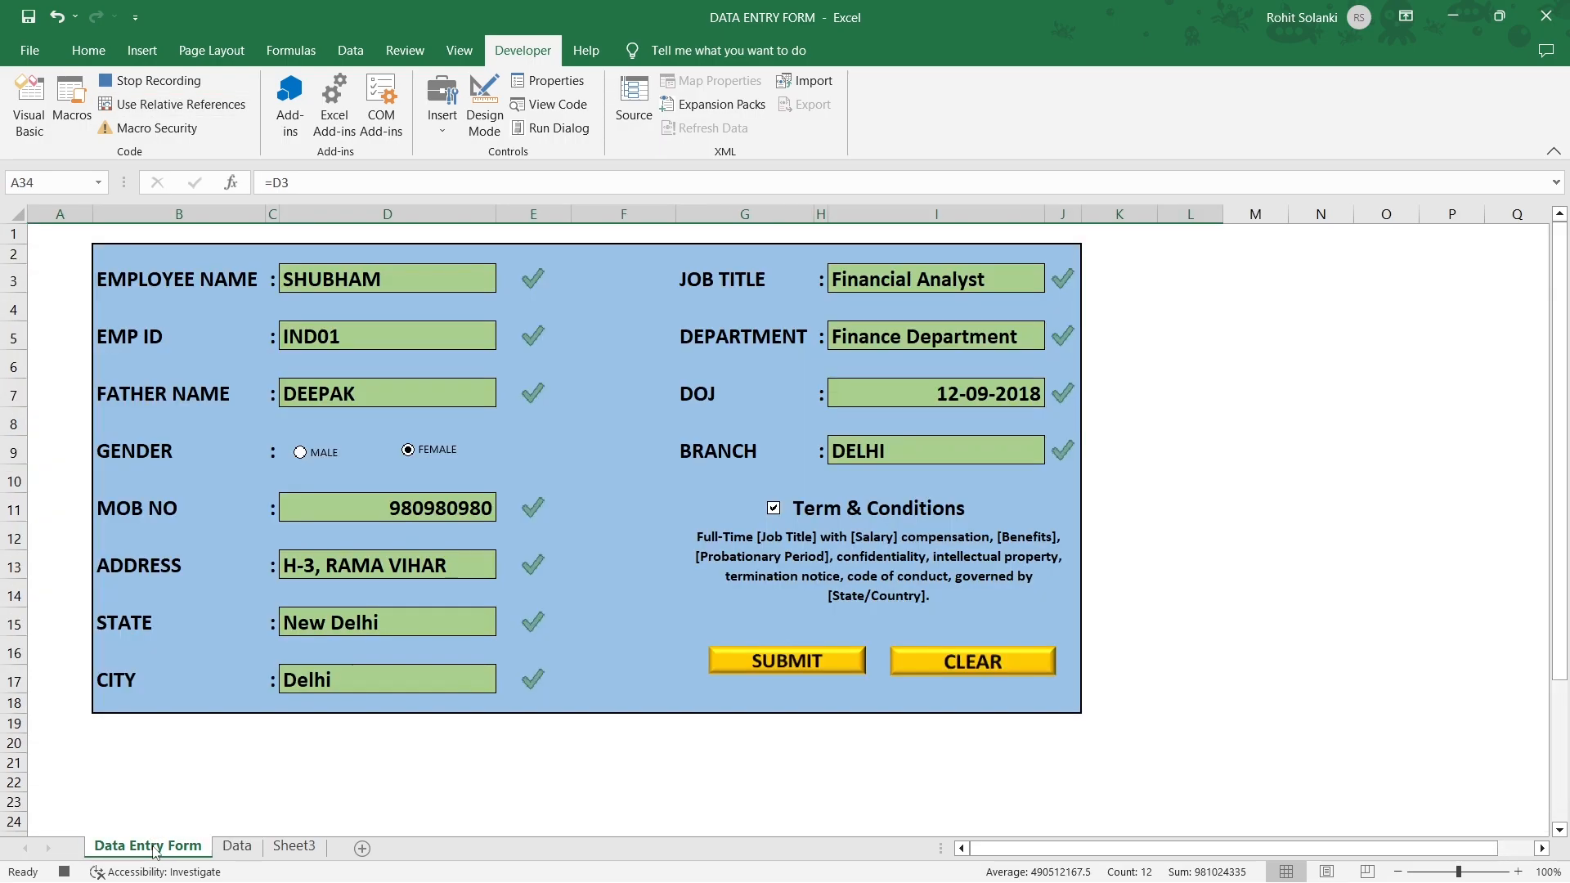
left_click(387, 280)
key("Delete")
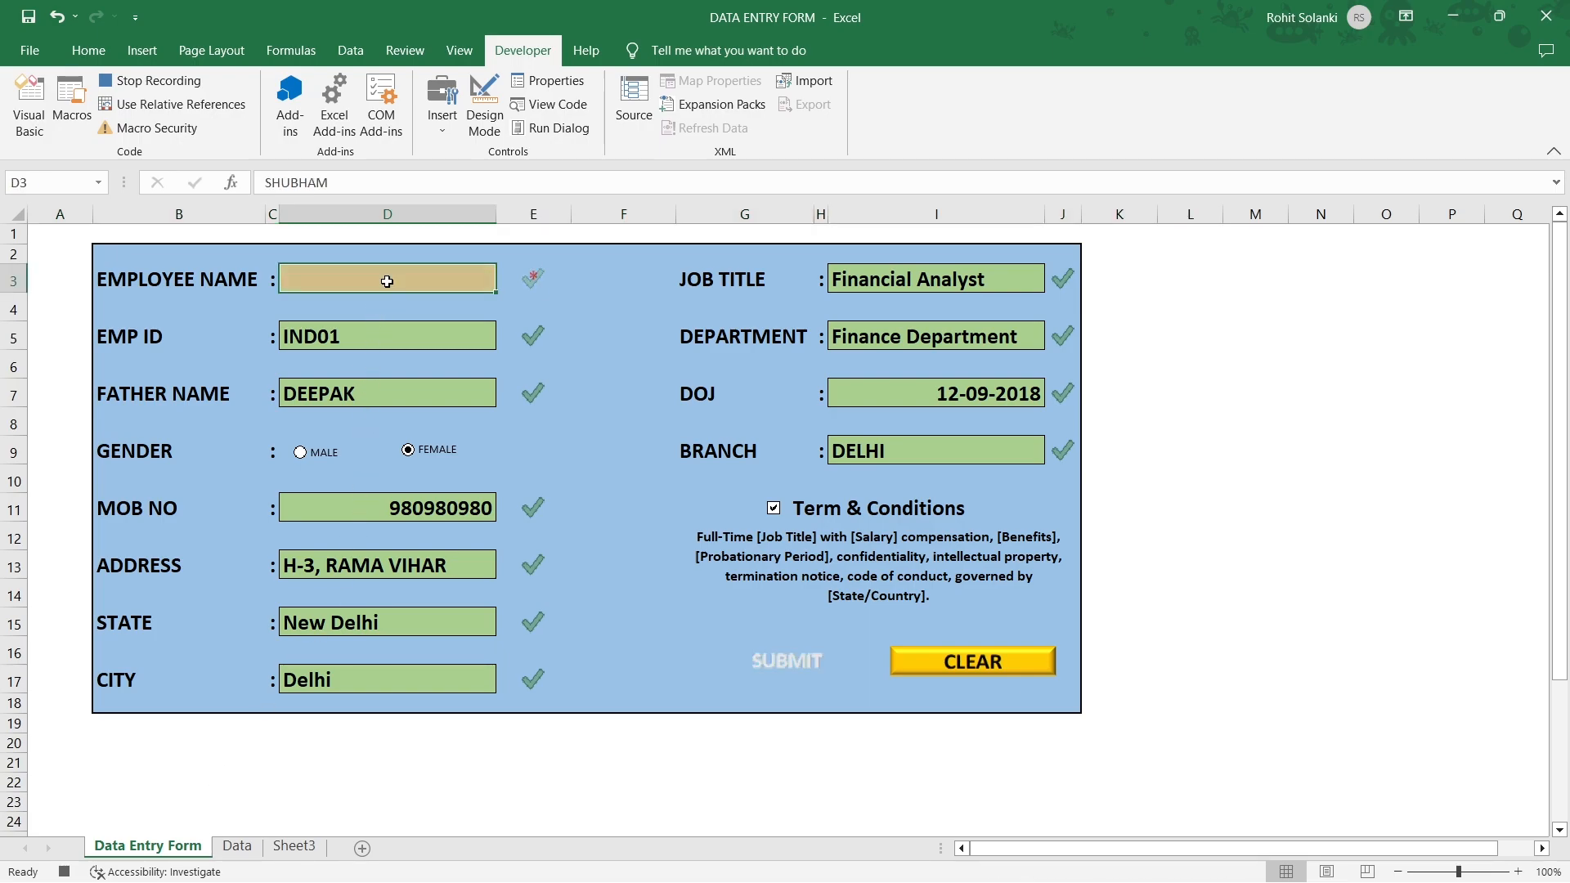
left_click(386, 337)
key("Delete")
left_click(384, 392)
key("Delete")
left_click(388, 510)
key("Delete")
left_click(387, 566)
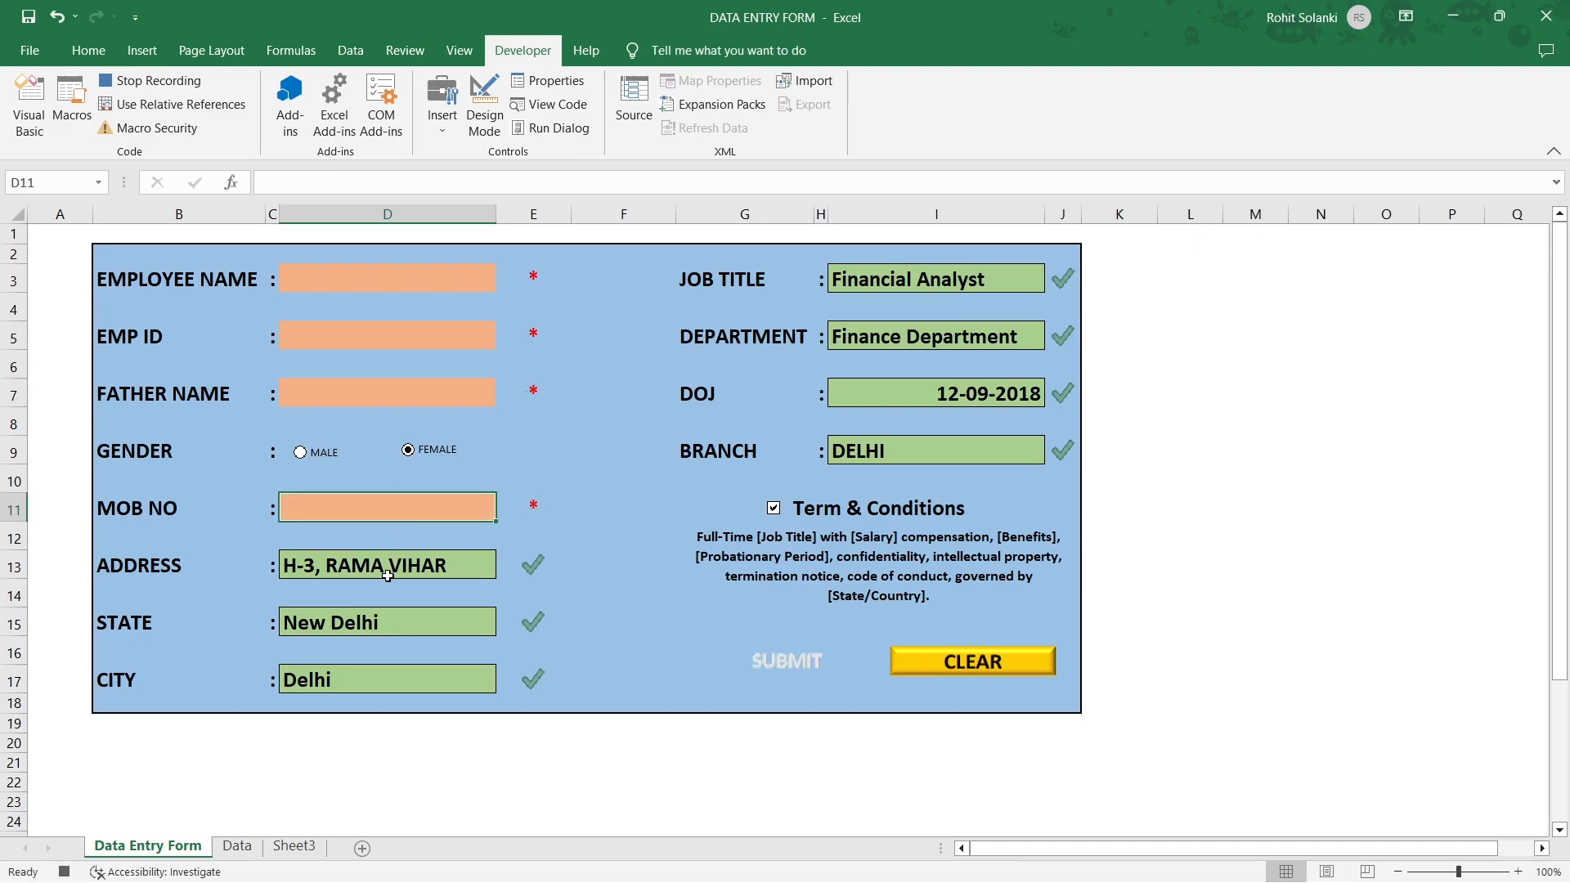
key("Delete")
left_click(385, 619)
key("Delete")
left_click(390, 672)
key("Delete")
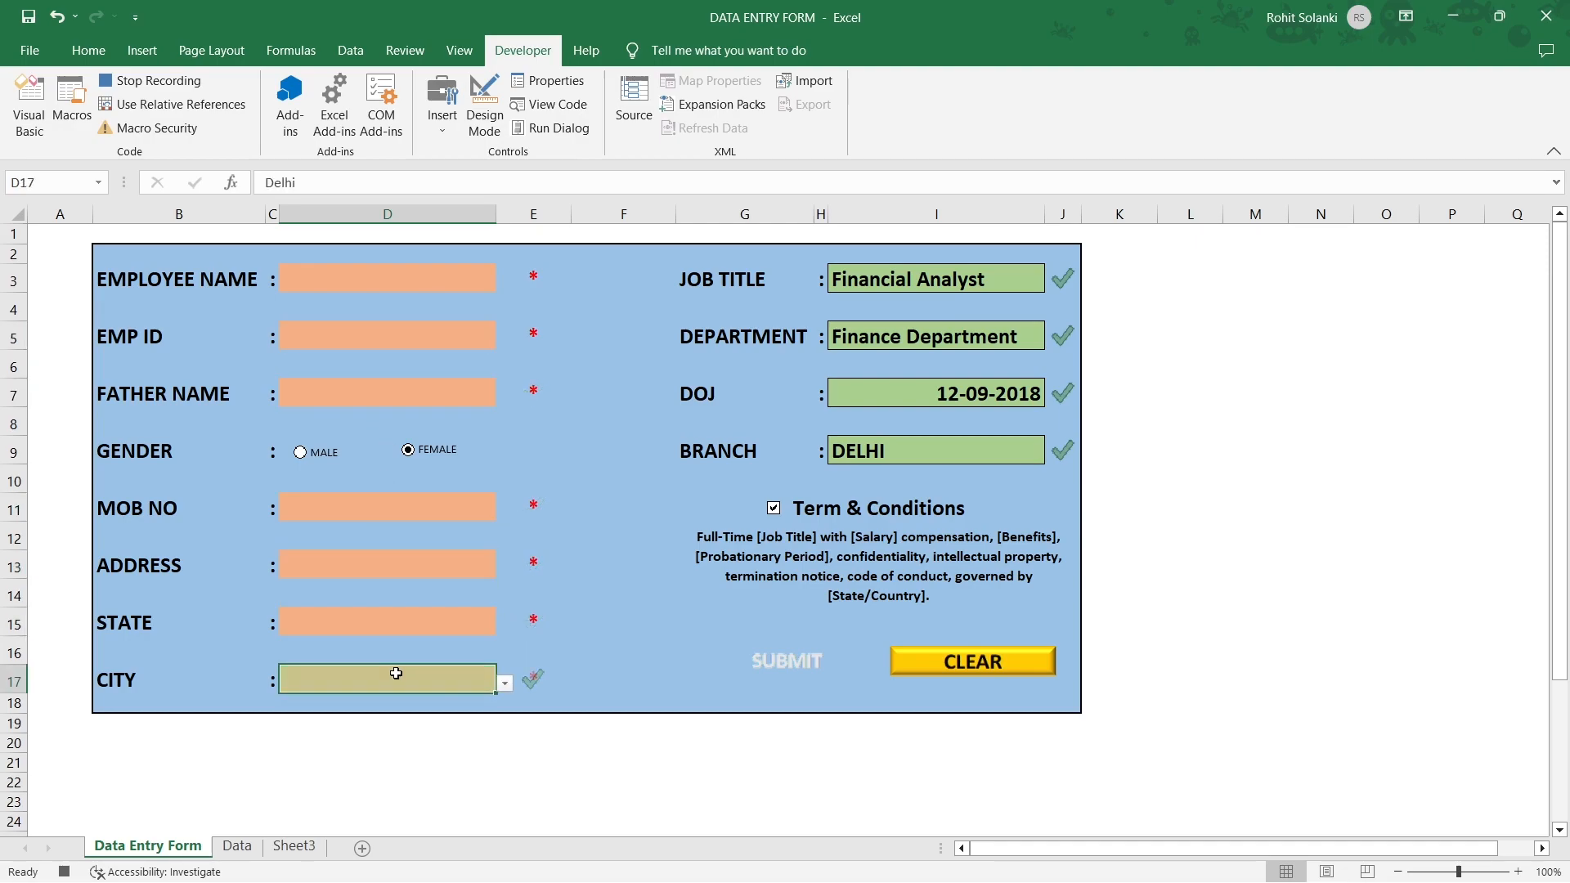
Clear the job title, department, DOJ and branch fields, then stop the macro recording.
left_click(887, 279)
key("Delete")
left_click(881, 336)
key("Delete")
left_click(874, 390)
key("Delete")
left_click(883, 451)
key("Delete")
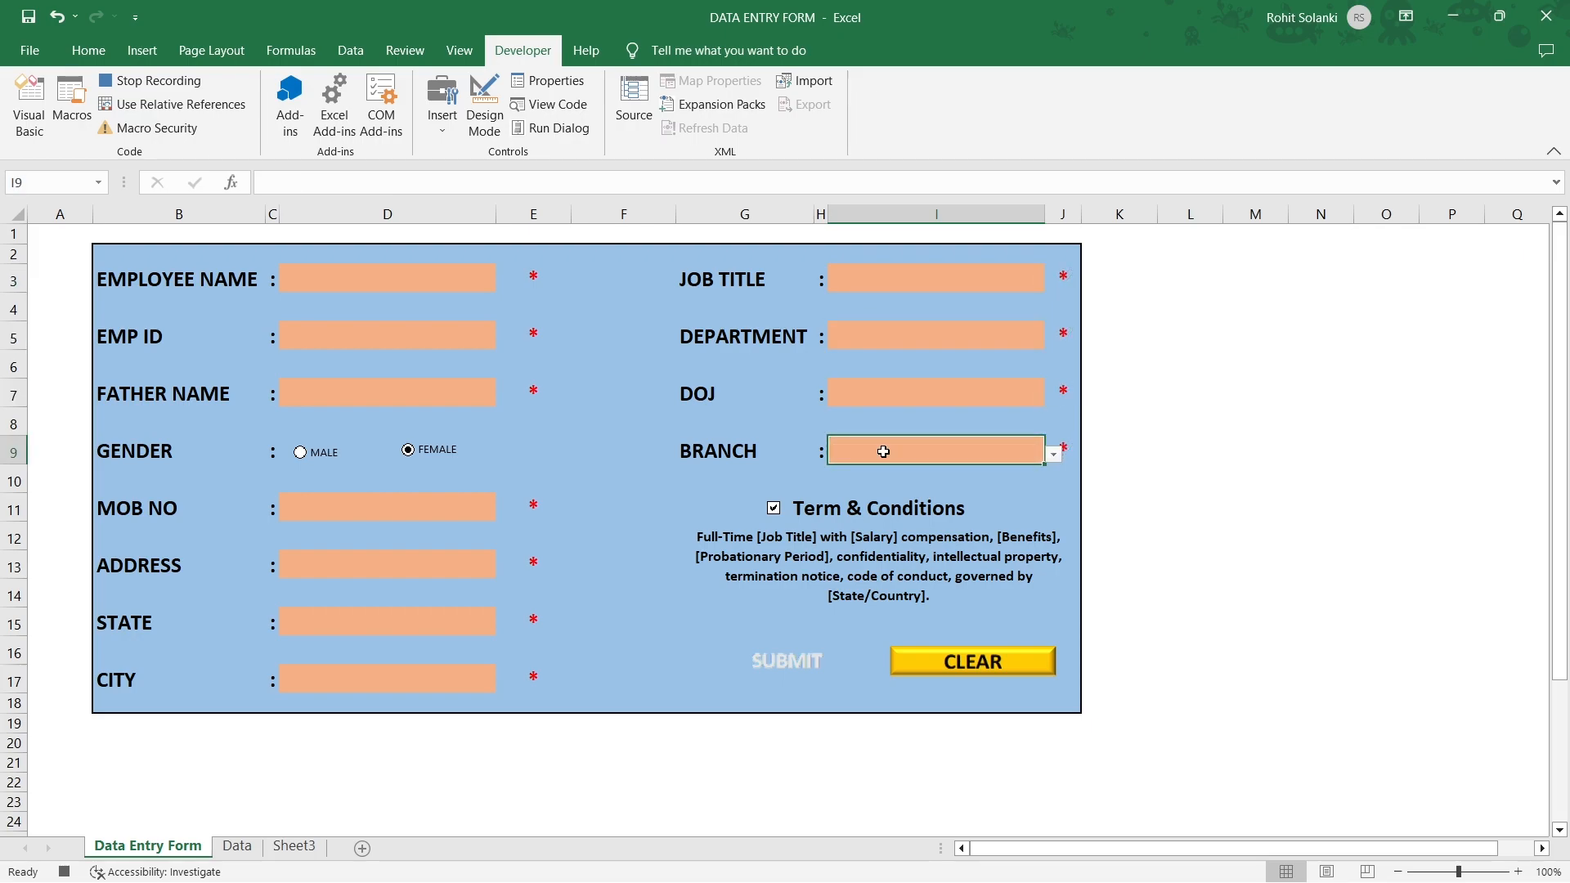
left_click(192, 85)
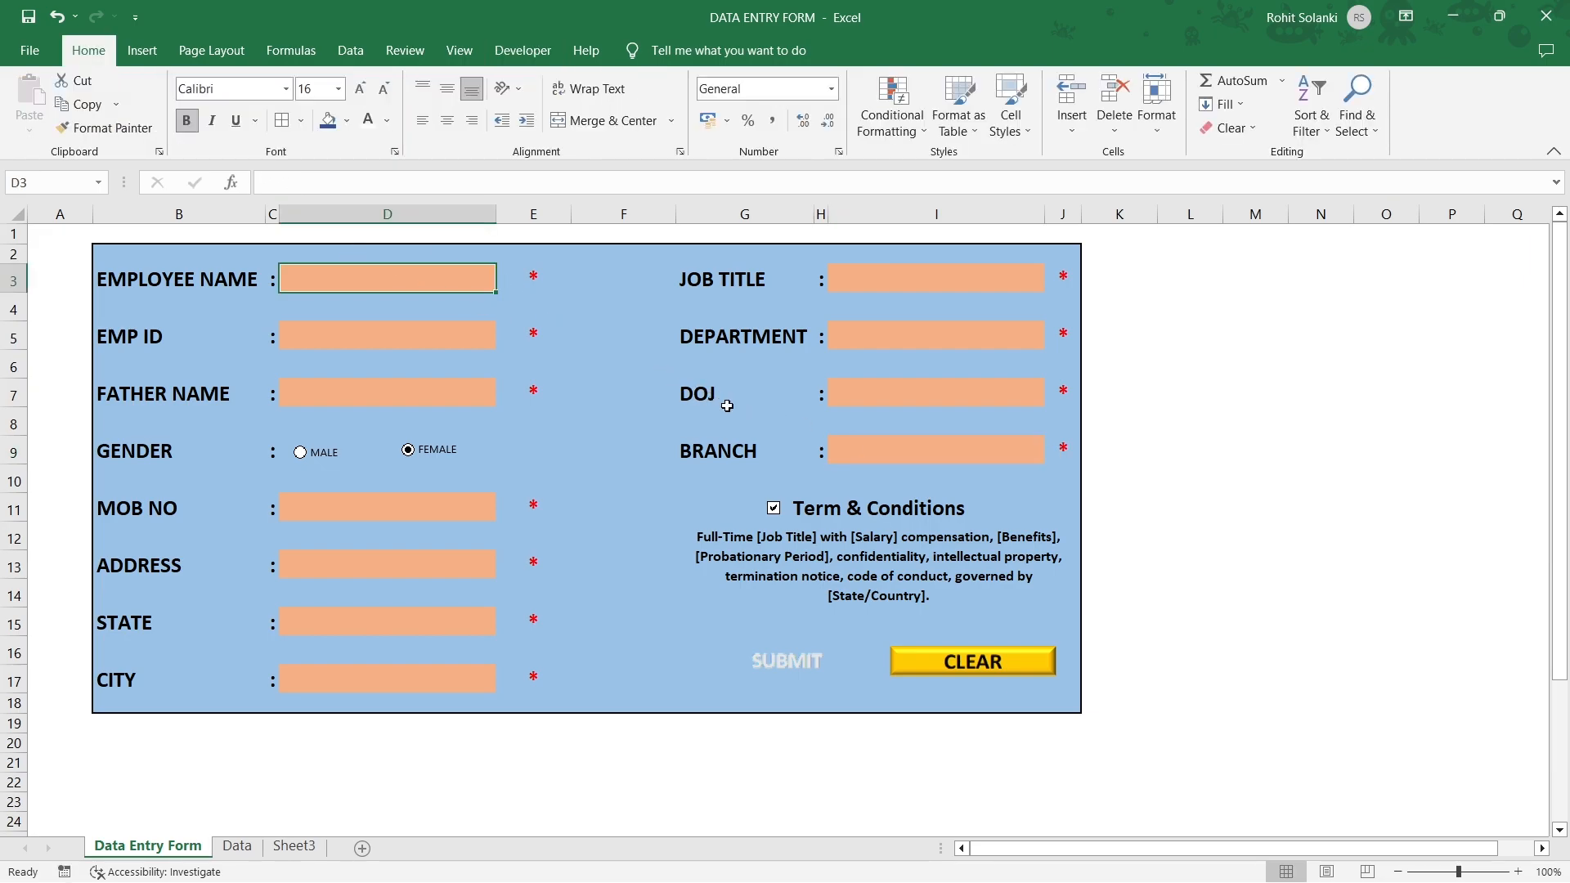
Assign Macro1 to the SUBMIT picture.
right_click(761, 669)
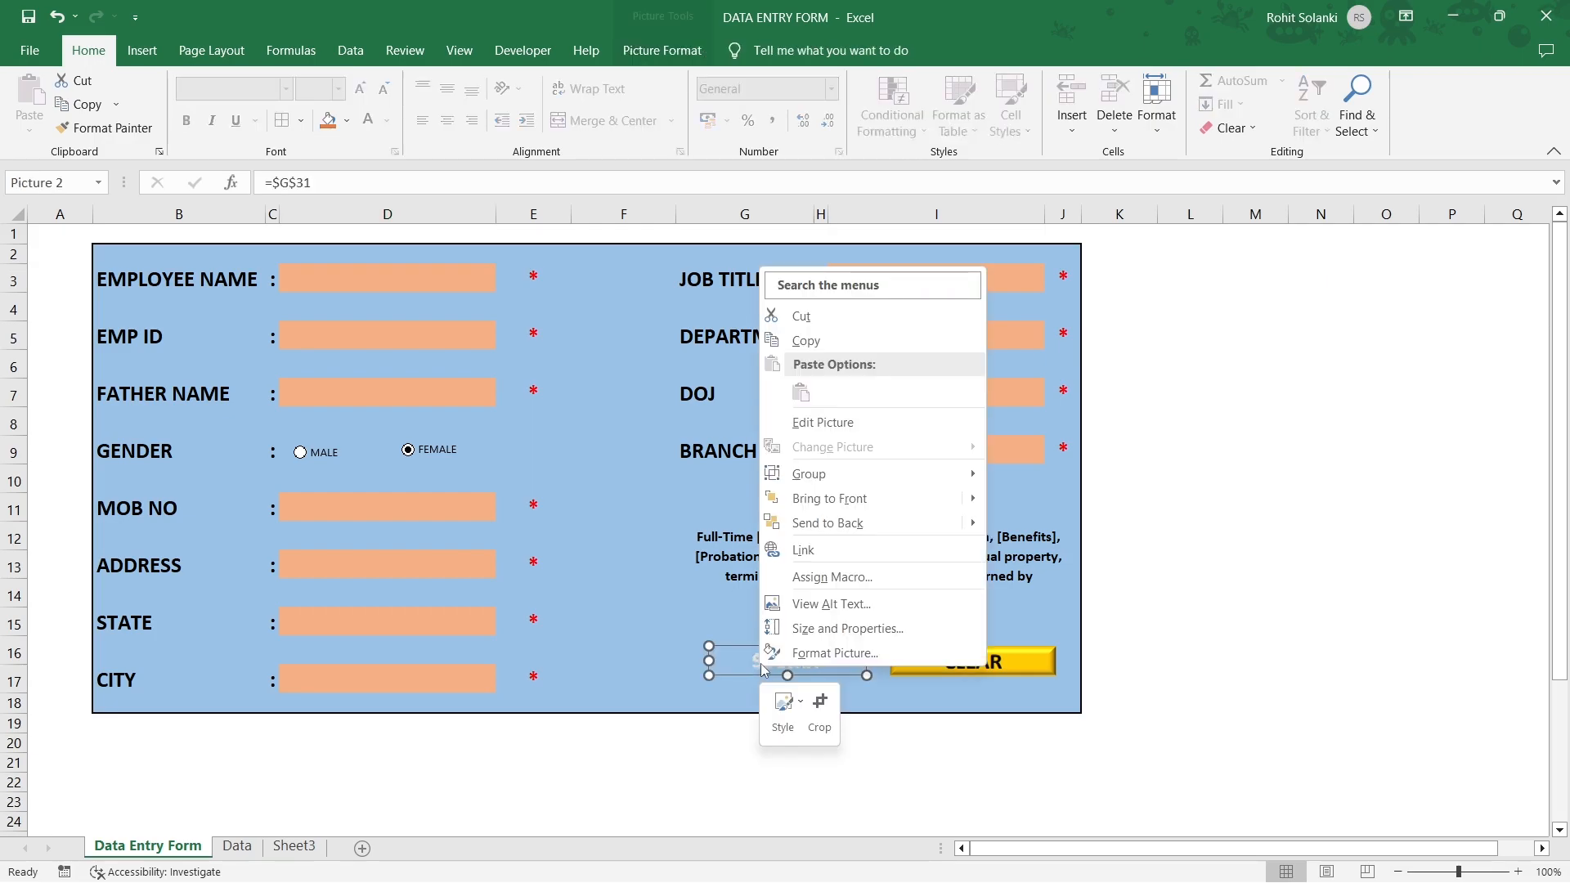
left_click(894, 590)
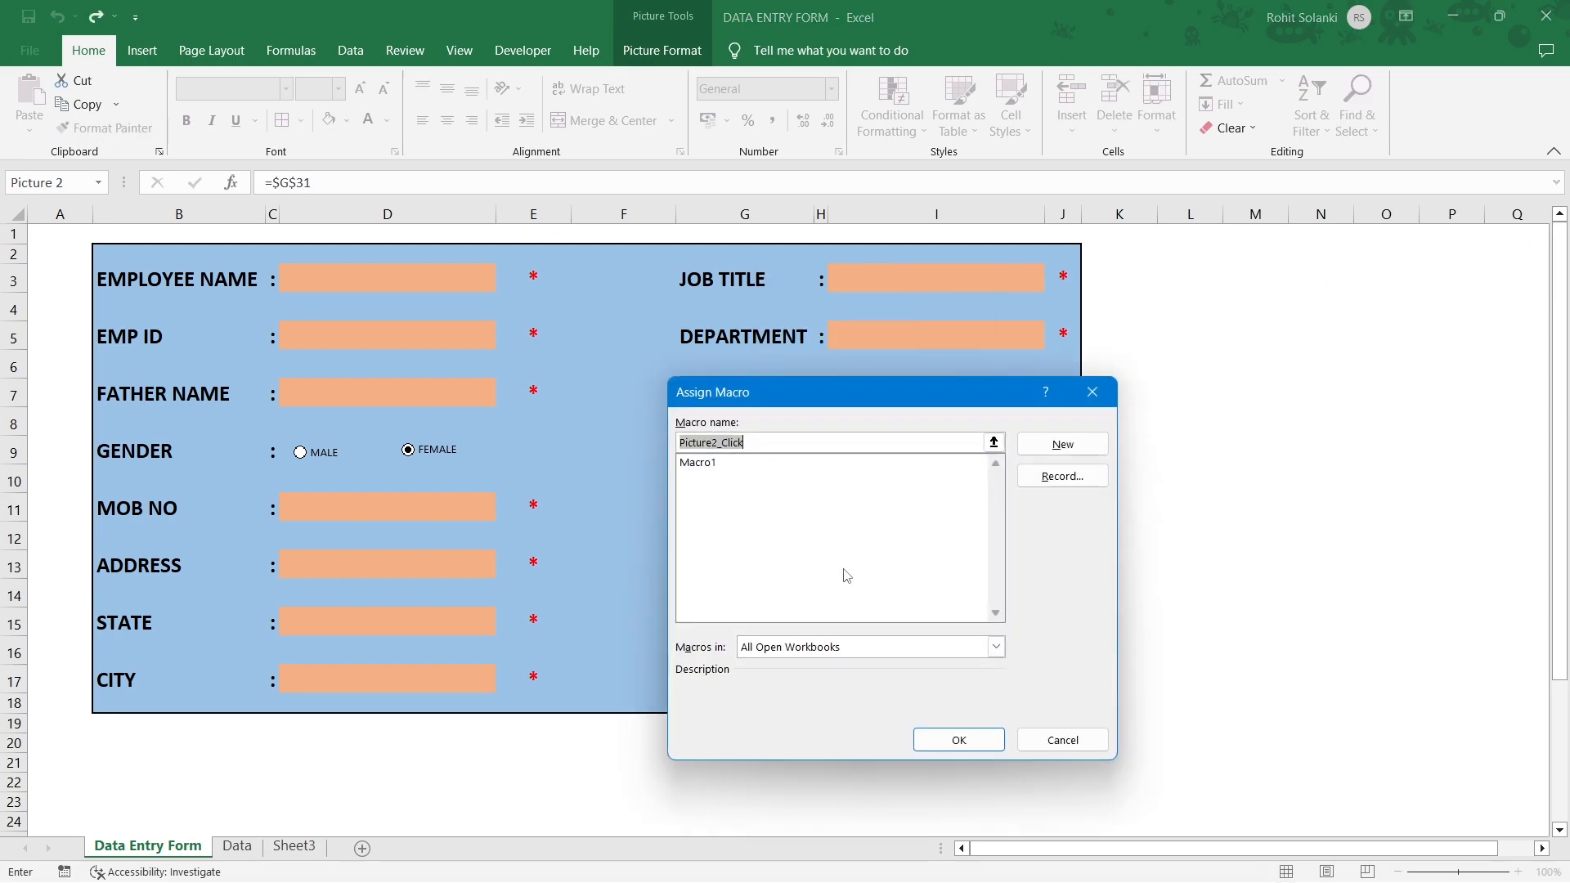
left_click(731, 462)
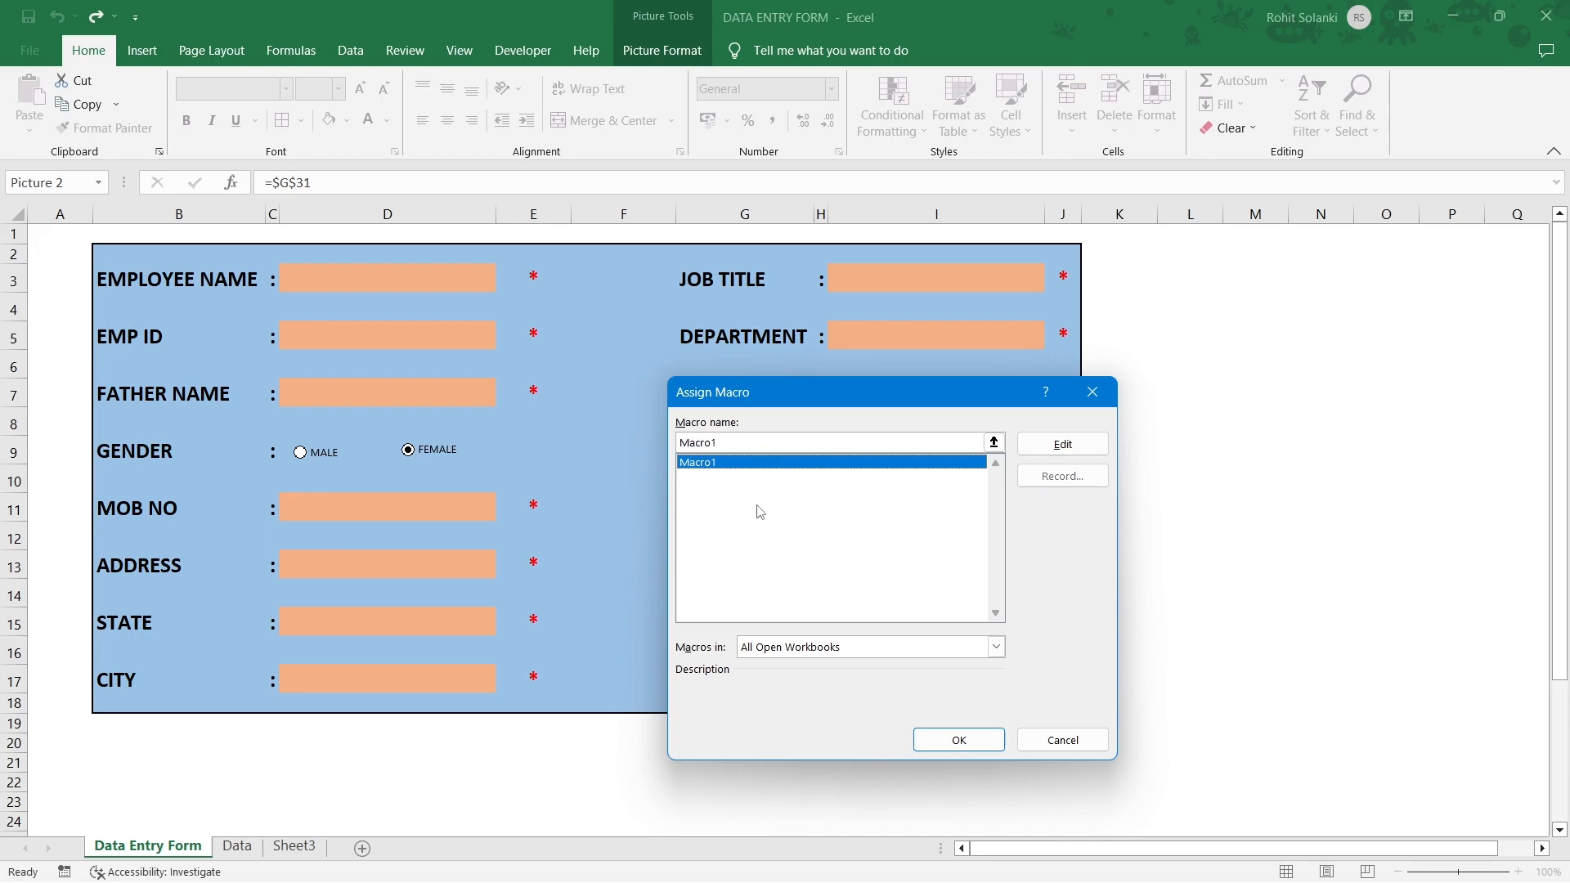
left_click(932, 750)
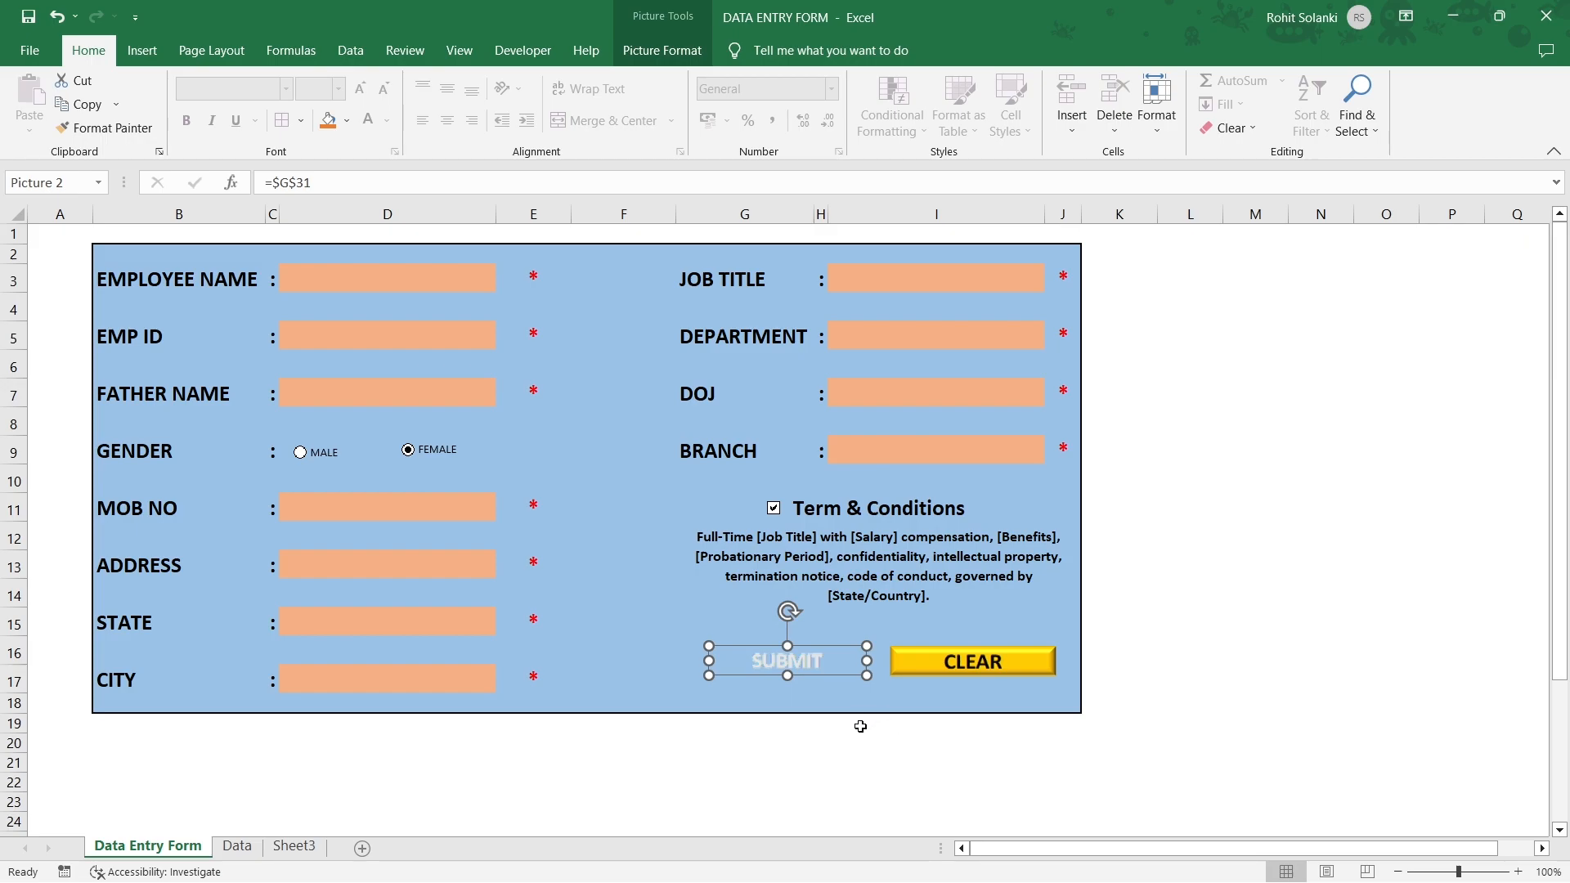
Enter test values a through e in the name, EMP ID, father name, mobile and address fields.
left_click(346, 267)
type("a")
left_click(356, 337)
type("b")
left_click(341, 391)
type("c")
left_click(339, 508)
type("d")
left_click(343, 564)
type("e")
left_click(346, 612)
Choose New Delhi as the state and Delhi as the city from the dropdowns.
left_click(505, 625)
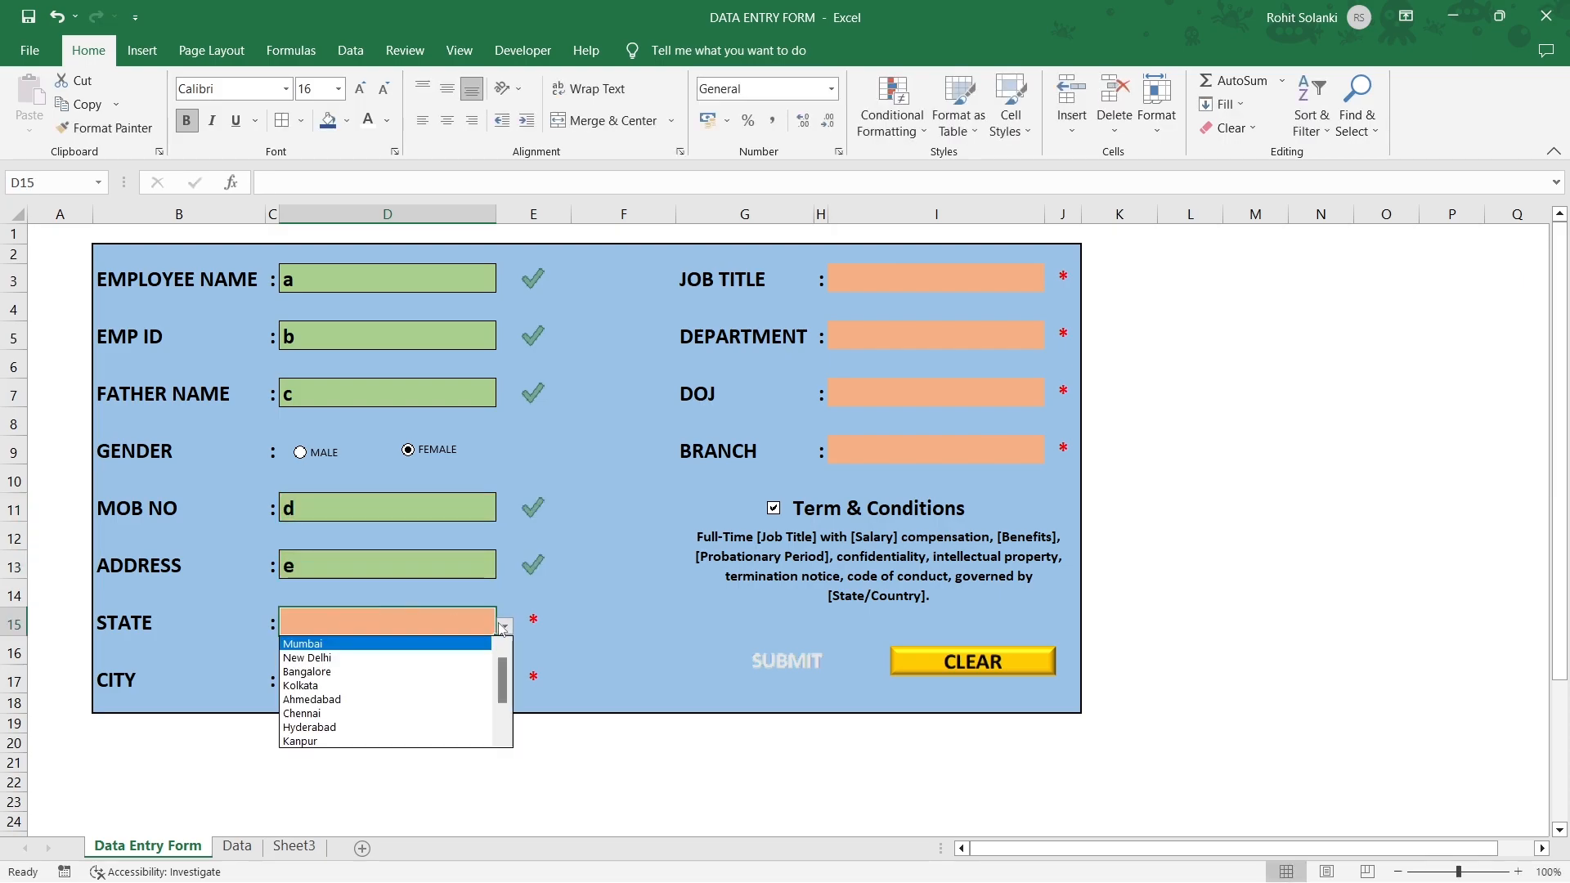
left_click(347, 653)
left_click(343, 678)
left_click(505, 684)
left_click(351, 713)
left_click(885, 286)
Pick Data Analyst, Research and Development Department, DOJ 4 and BANGALORE branch.
left_click(1053, 282)
left_click(940, 300)
left_click(973, 336)
left_click(1053, 338)
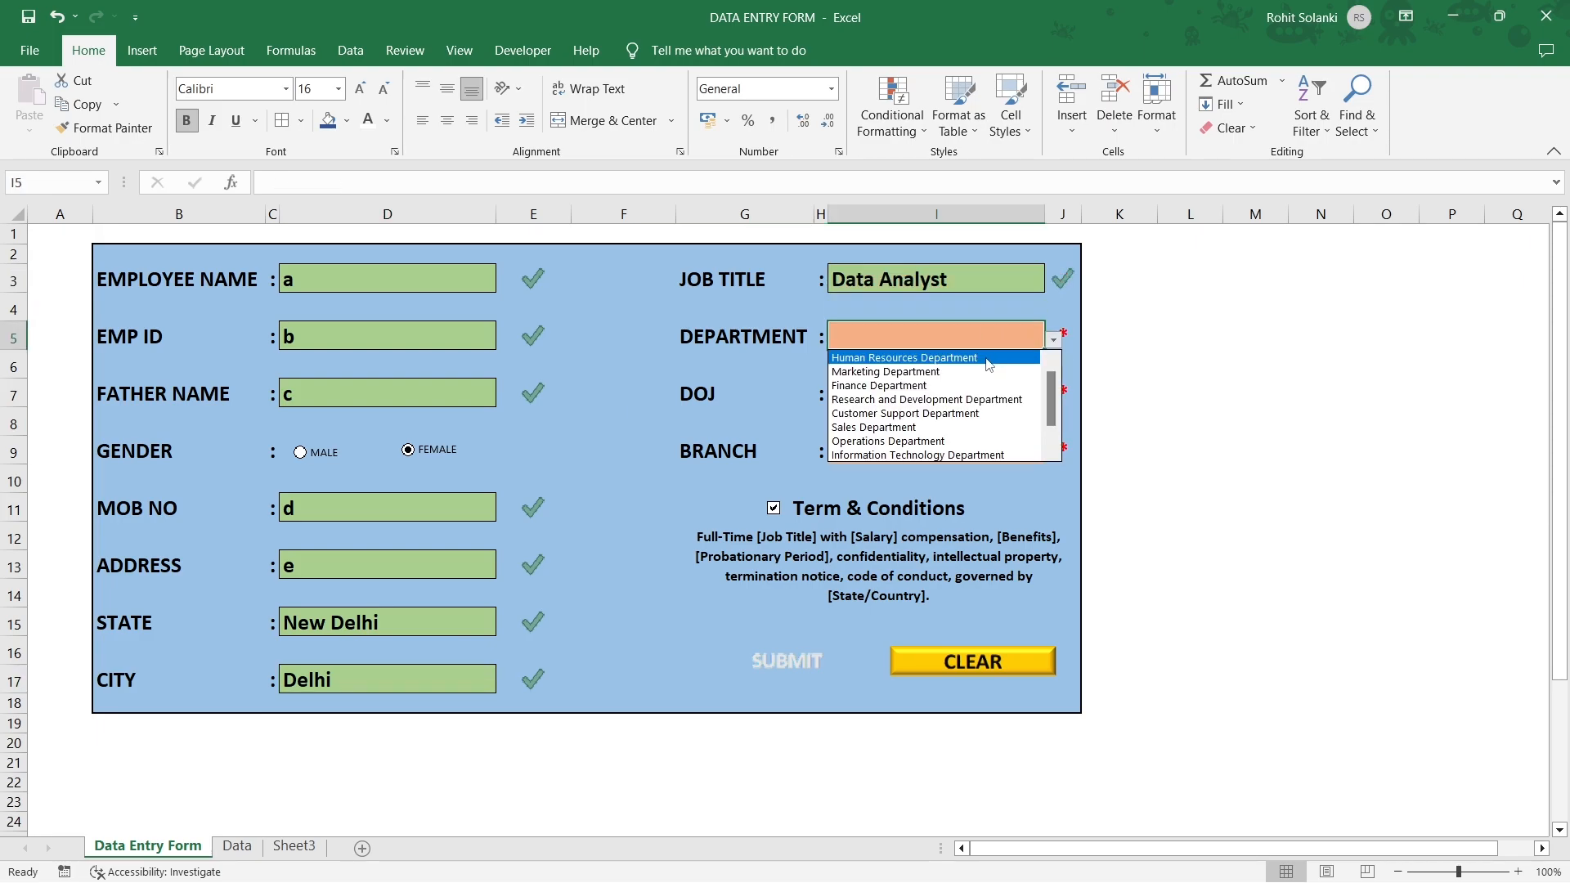
left_click(940, 400)
left_click(1026, 392)
type("4")
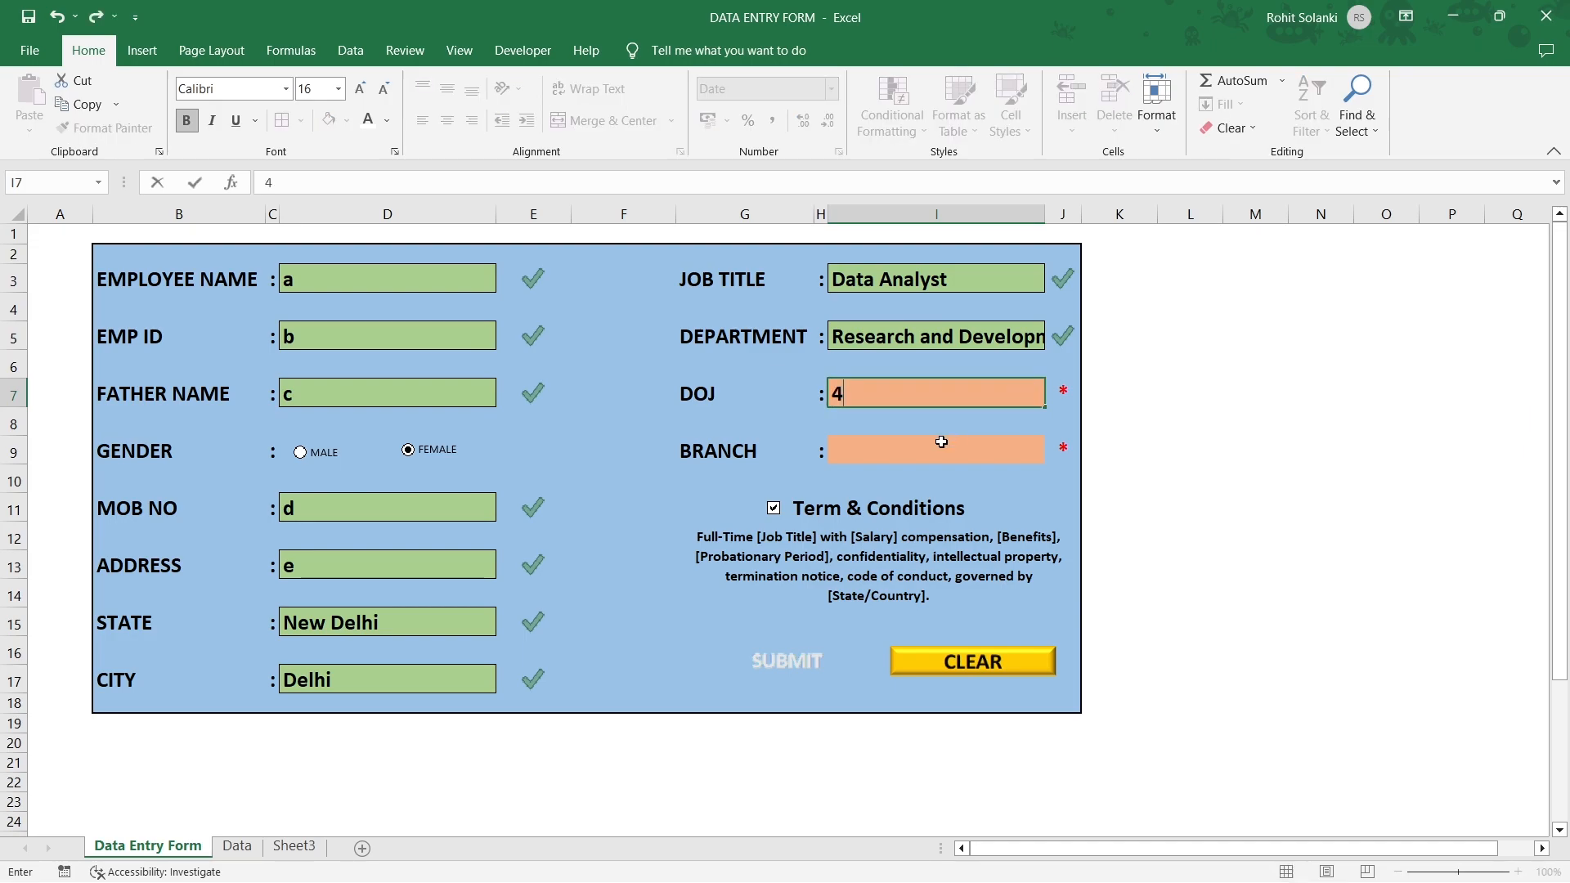
left_click(932, 449)
left_click(1053, 452)
left_click(894, 489)
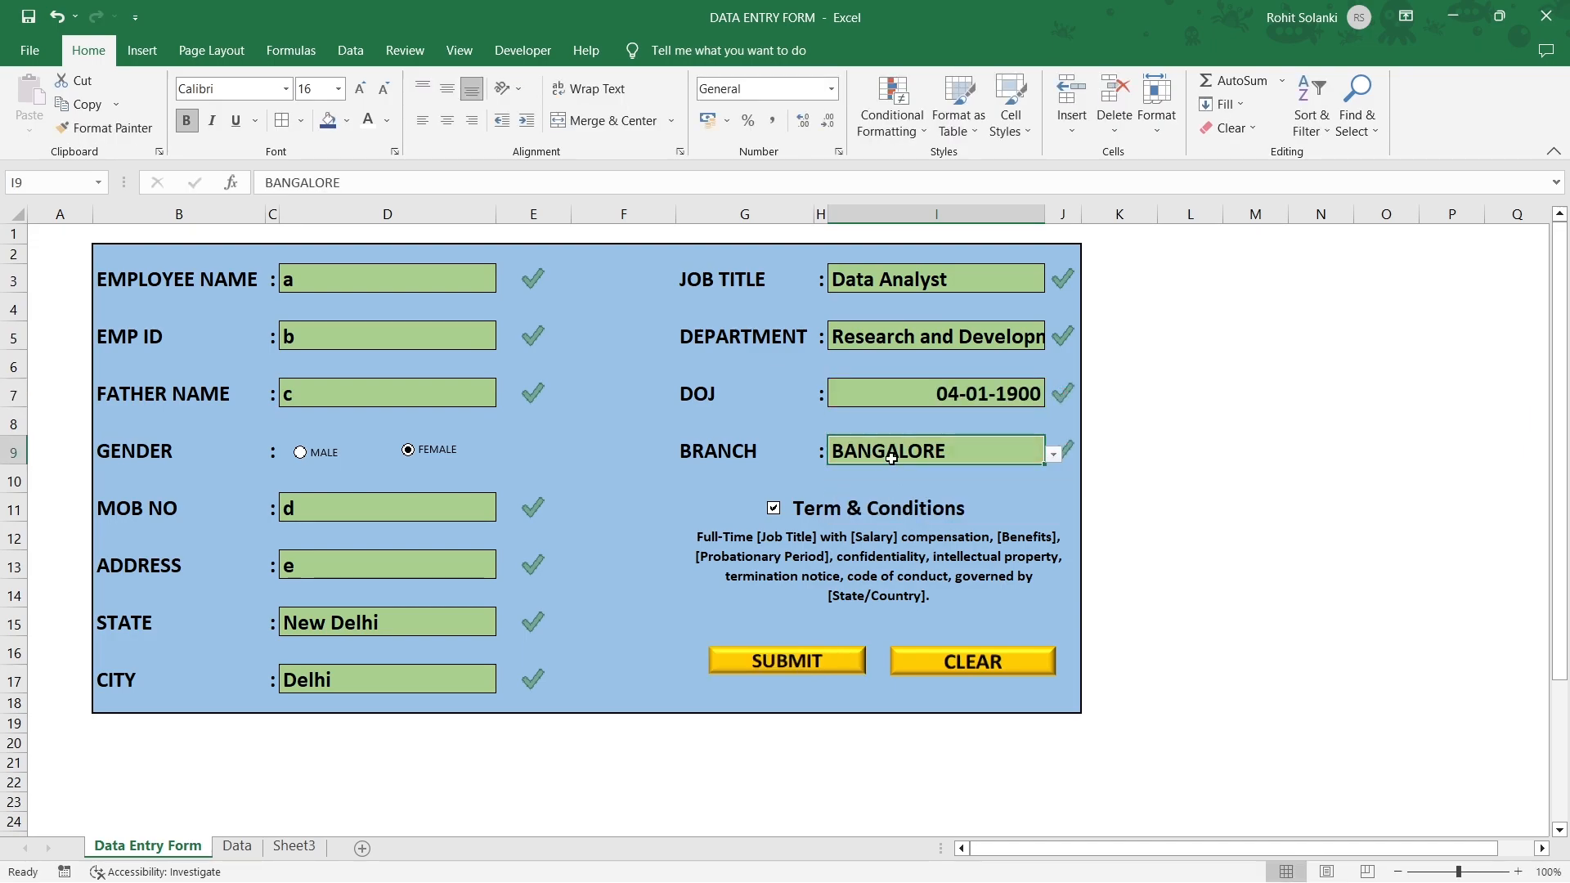
Submit the record, confirm it appears in row 3 of the Data sheet, then return to the form.
left_click(787, 661)
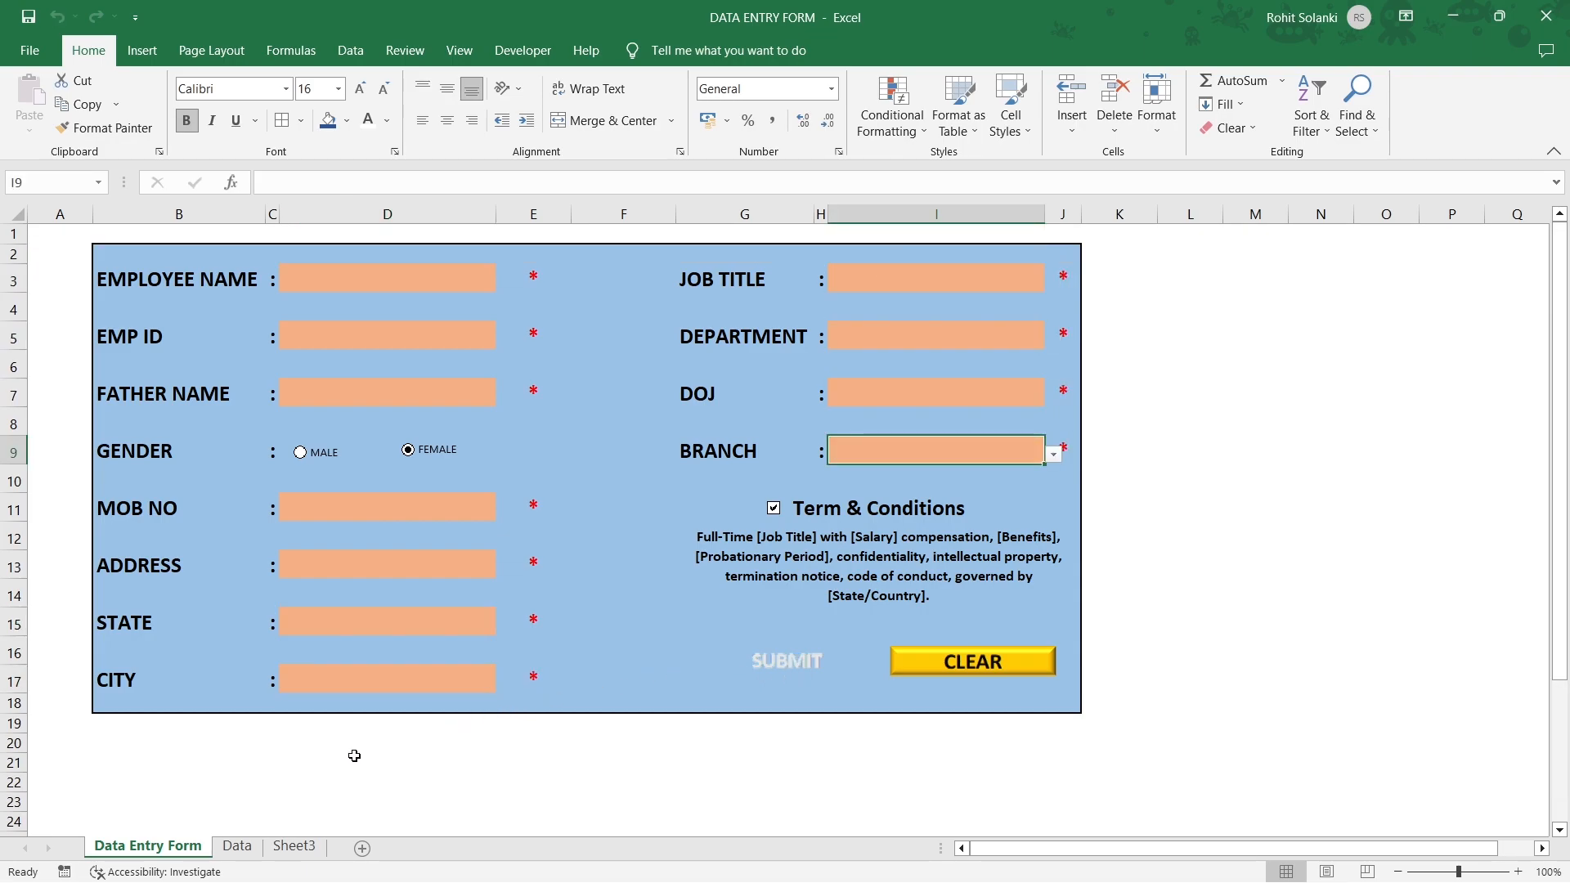
left_click(247, 848)
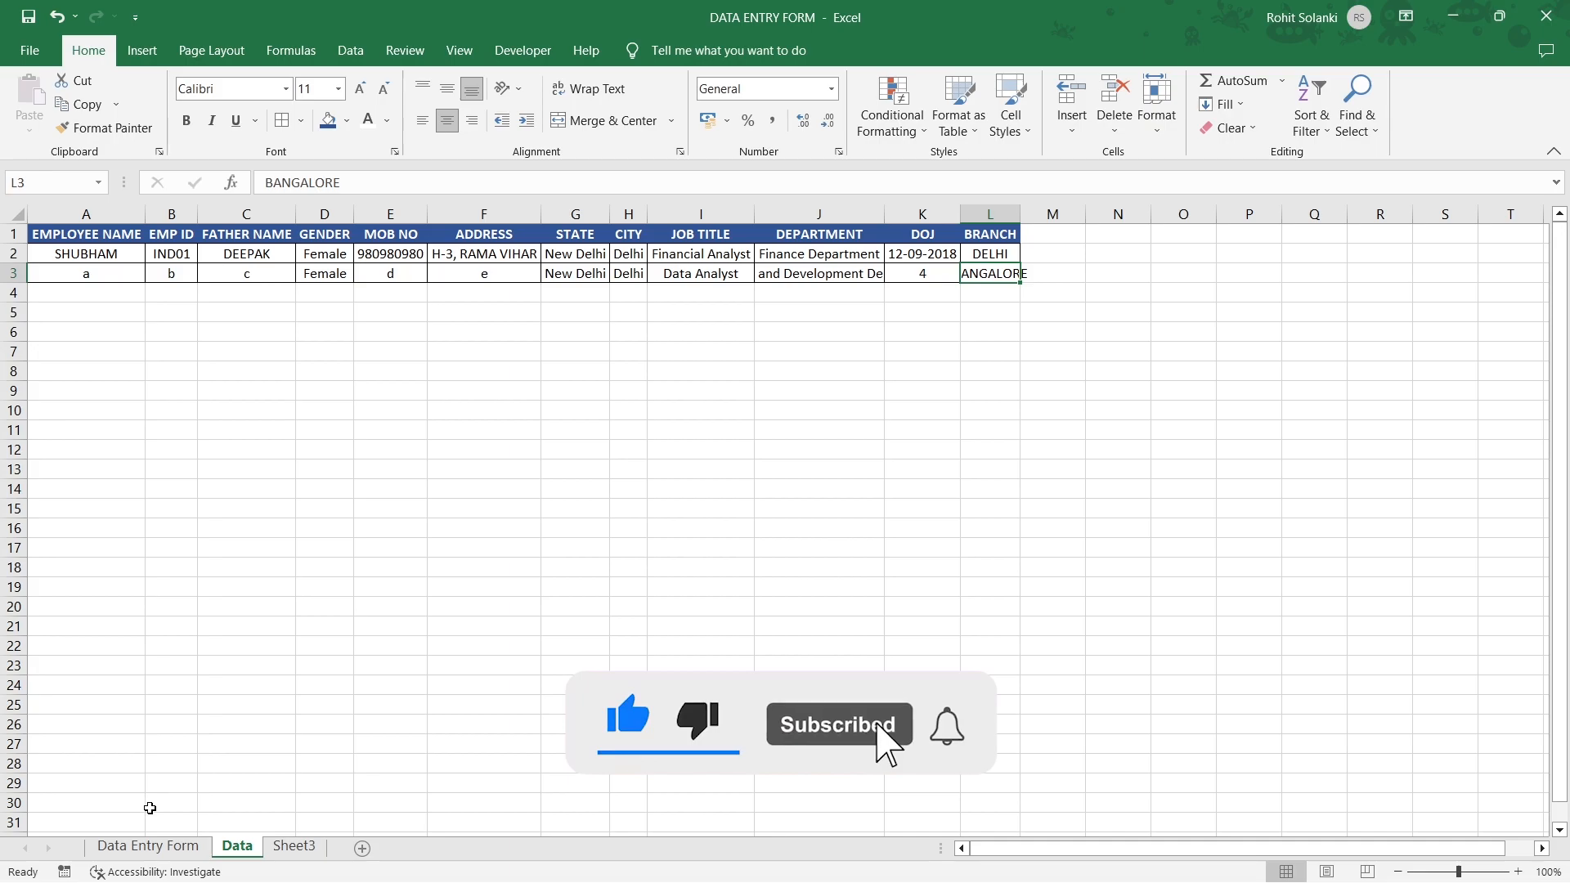
left_click(147, 845)
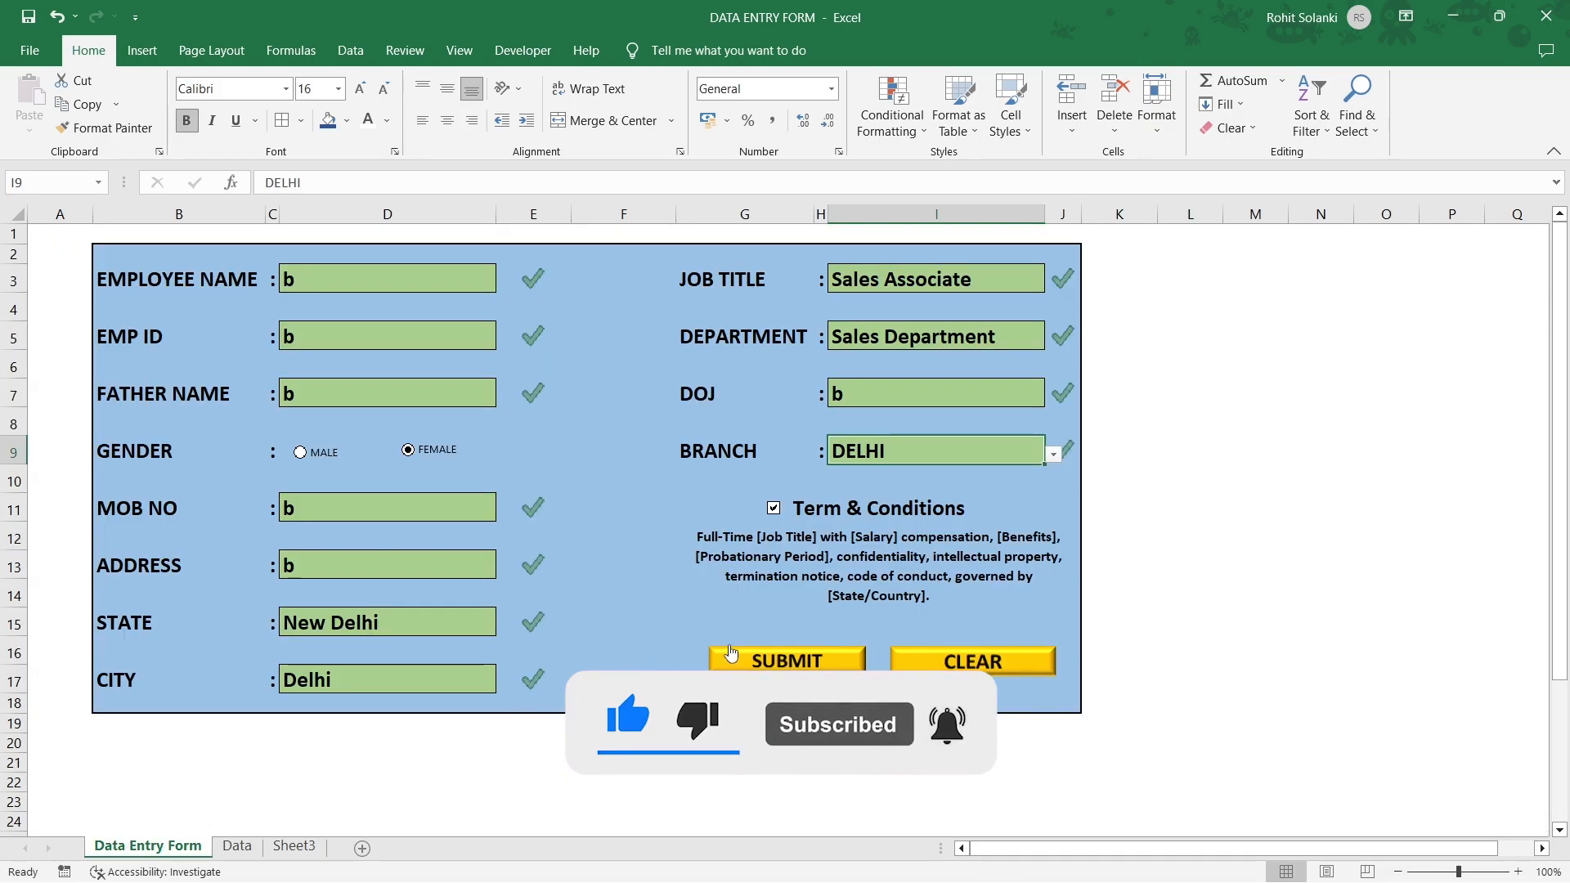
Start recording a new macro from the Developer tab.
left_click(523, 50)
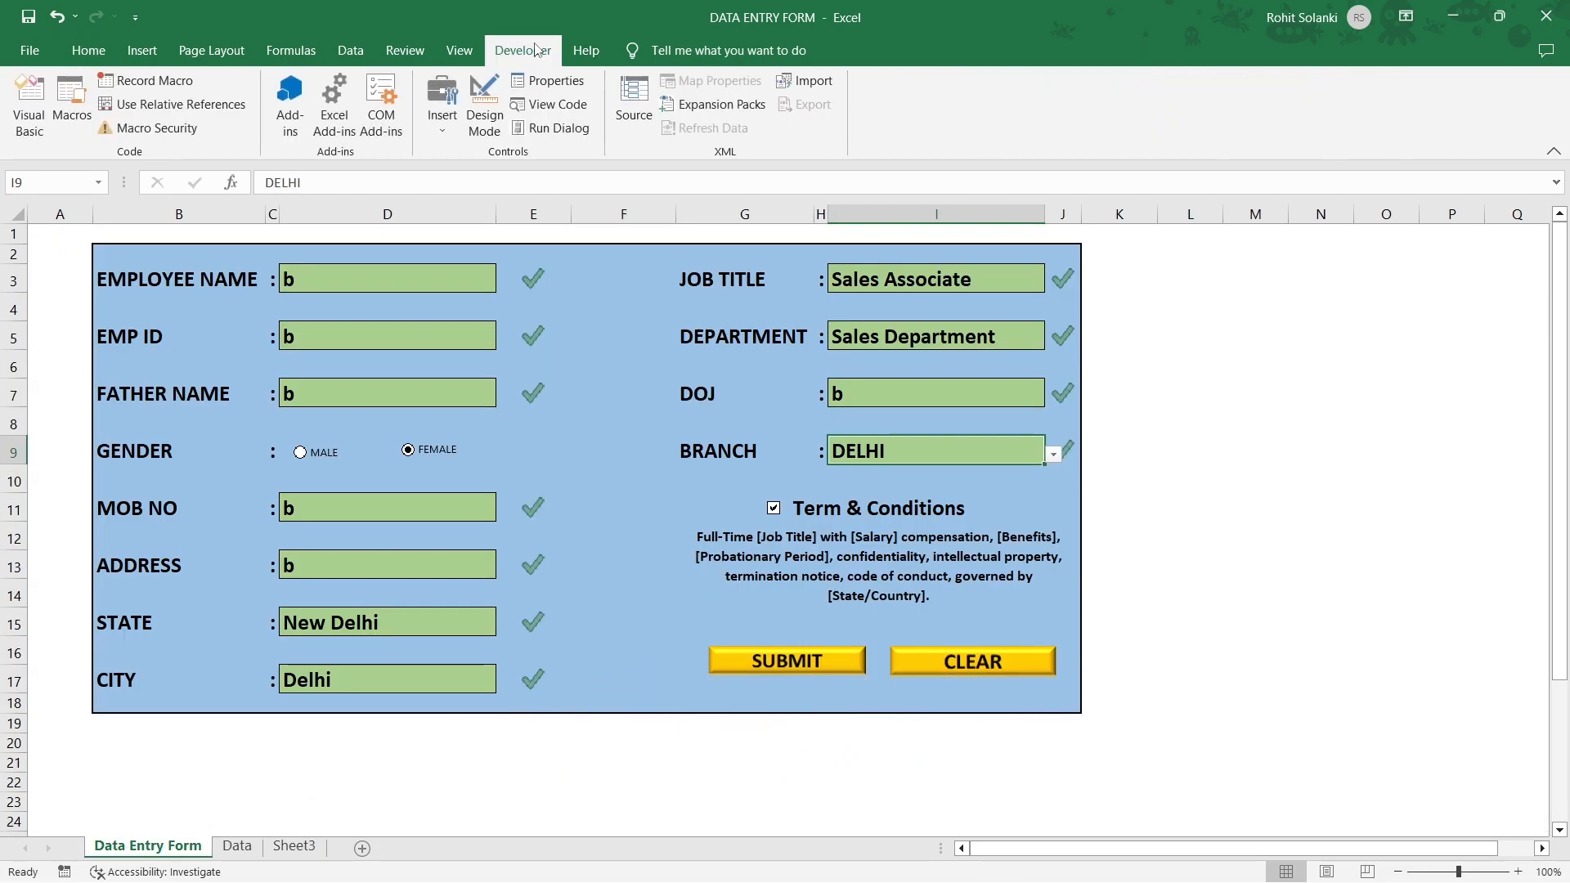
left_click(193, 80)
left_click(702, 555)
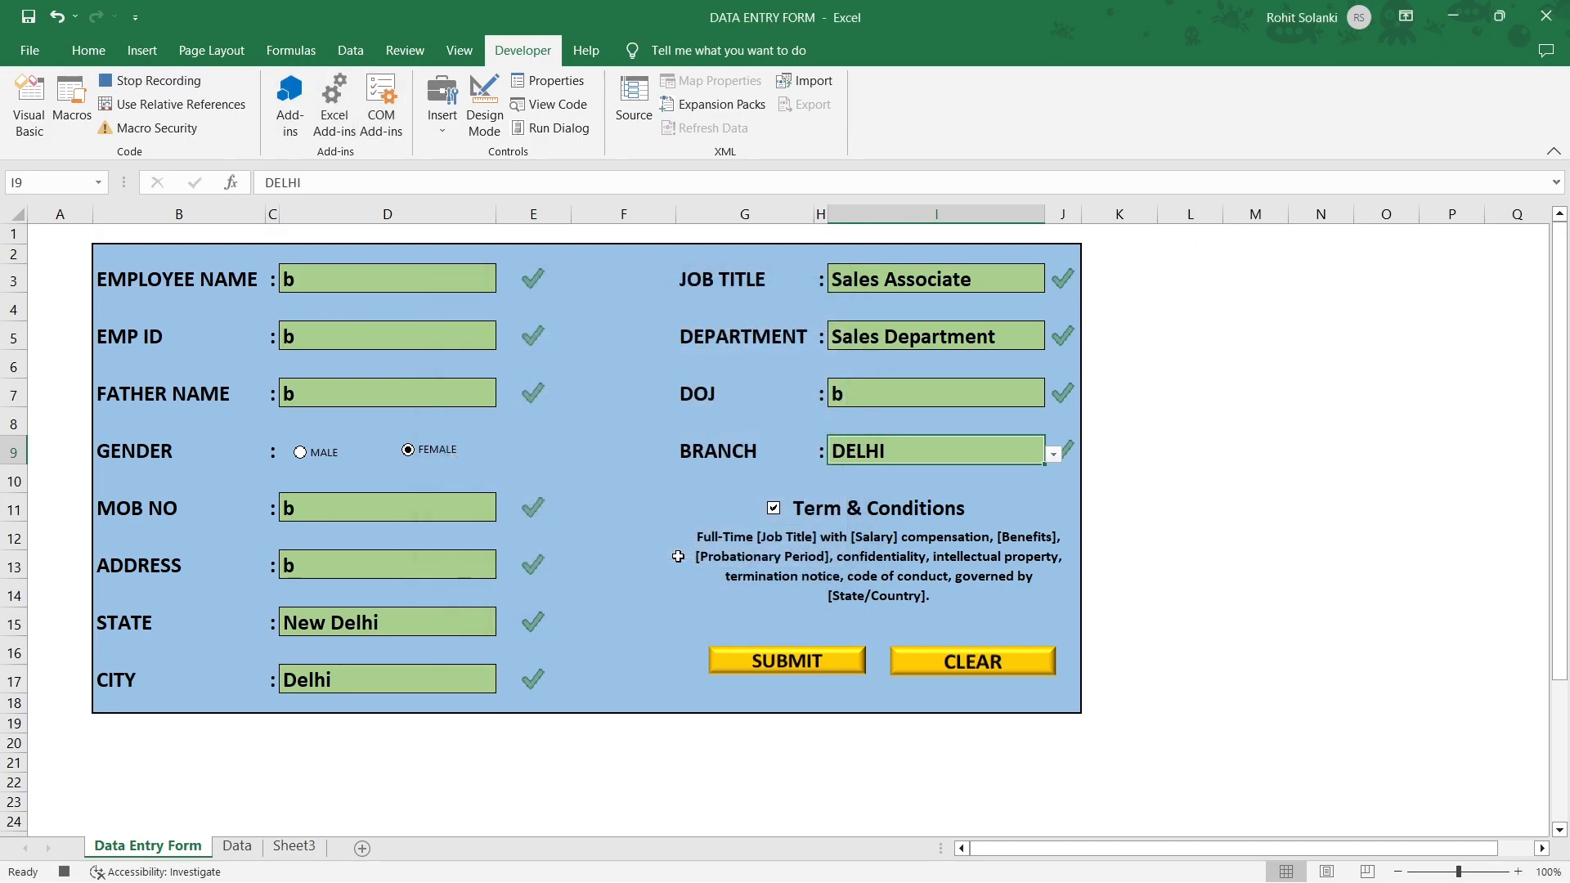
Delete the employee name, EMP ID, father name, mobile, address and state entries.
left_click(351, 281)
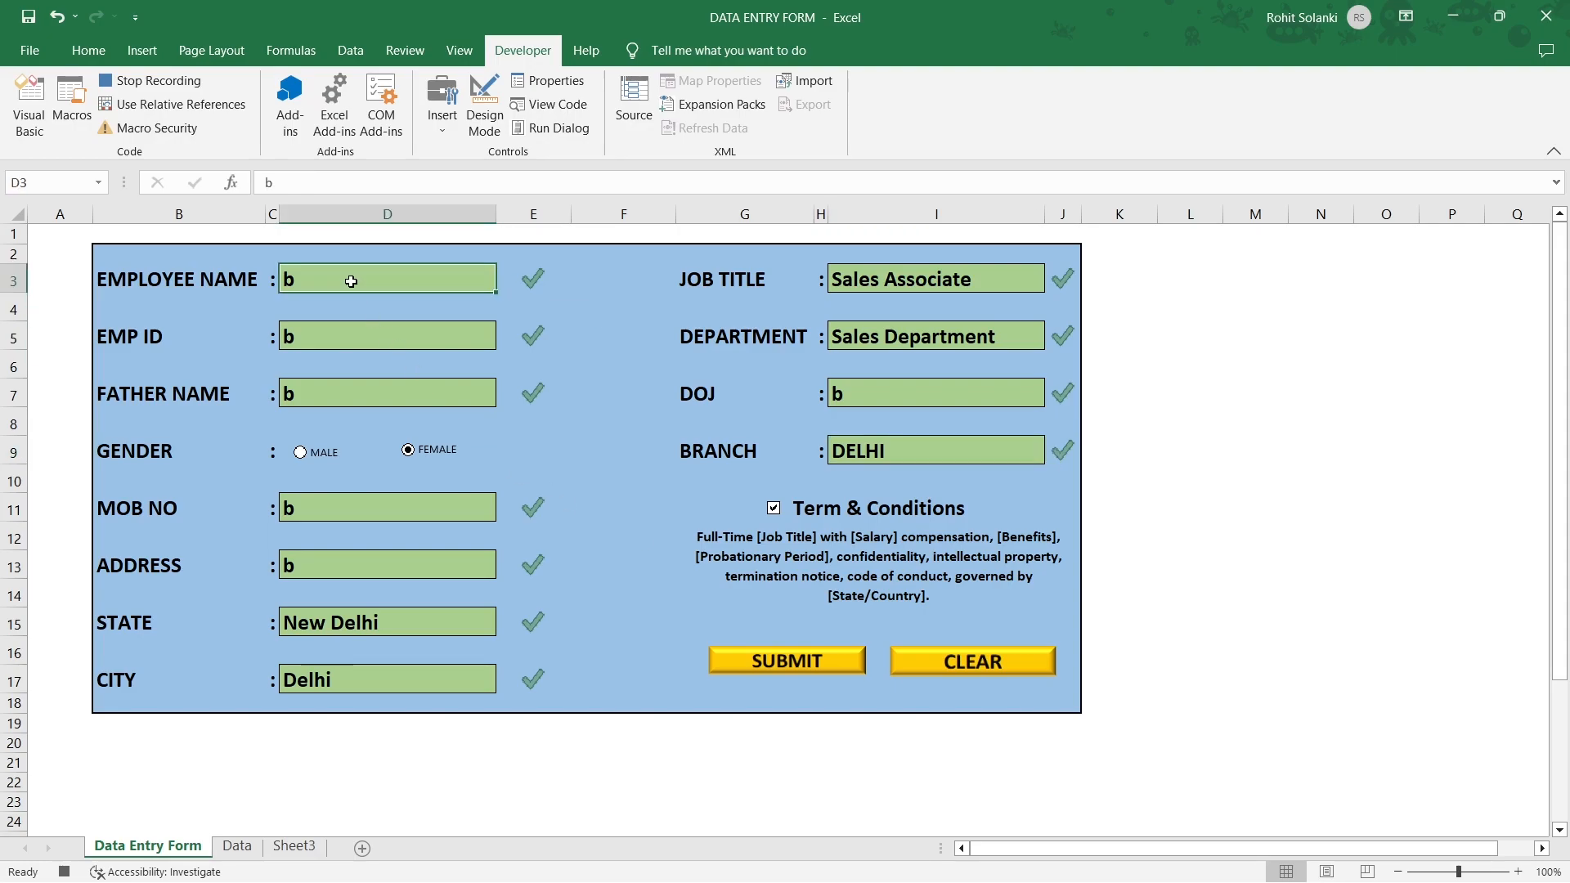
key("Delete")
left_click(343, 336)
key("Delete")
left_click(343, 393)
key("Delete")
left_click(329, 504)
key("Delete")
left_click(335, 564)
key("Delete")
left_click(335, 621)
key("Delete")
Delete the city, job title, department, DOJ and branch entries, then stop recording.
left_click(335, 672)
key("Delete")
left_click(949, 282)
key("Delete")
left_click(924, 336)
key("Delete")
left_click(908, 391)
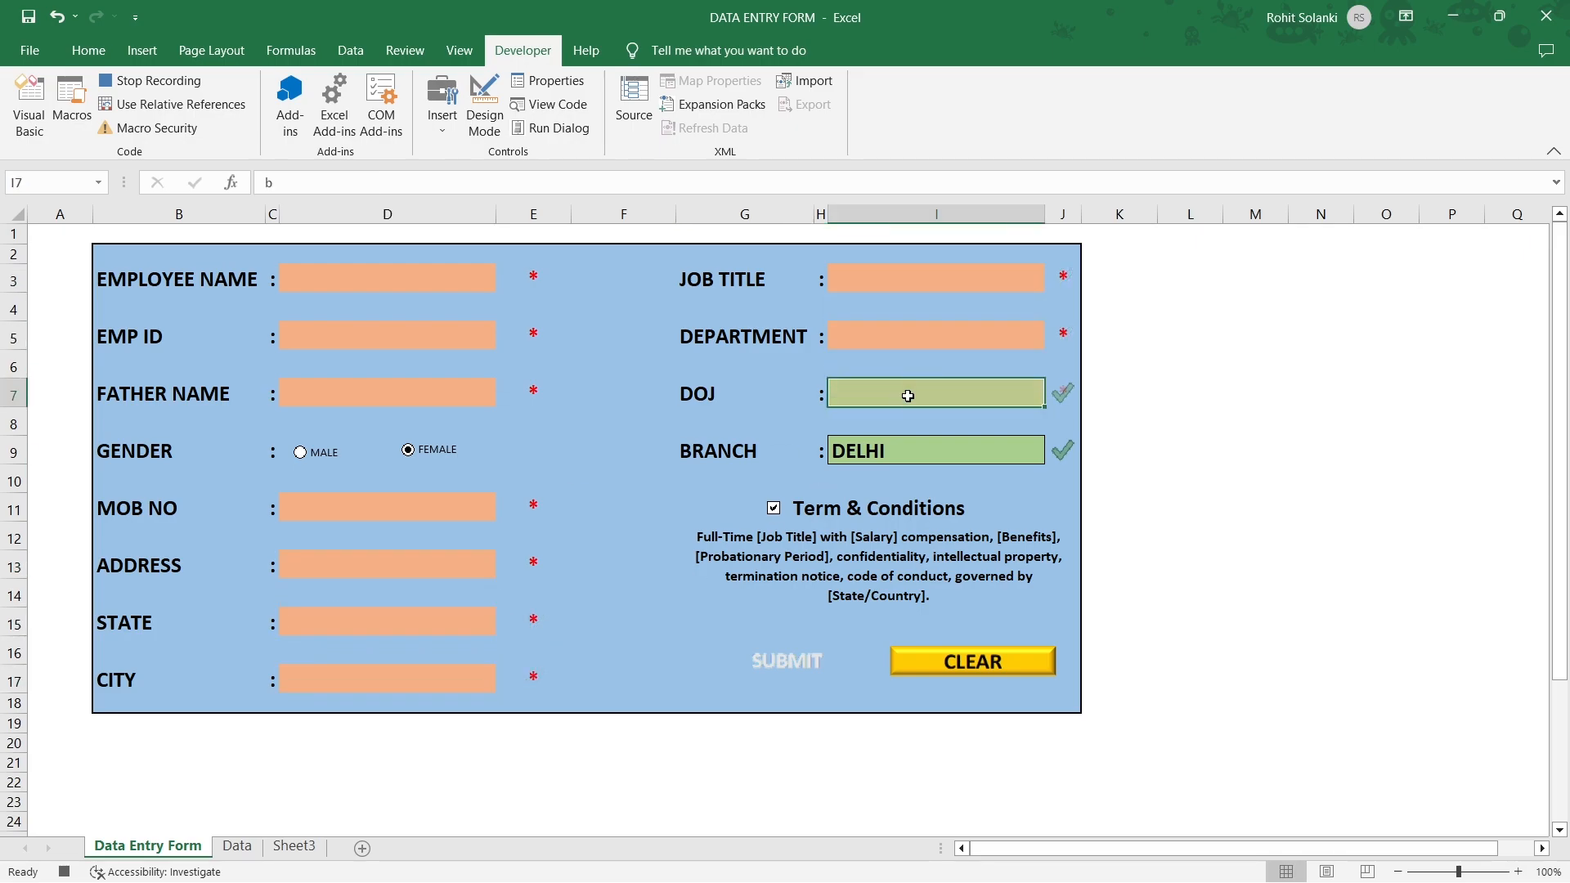
key("Delete")
left_click(883, 451)
key("Delete")
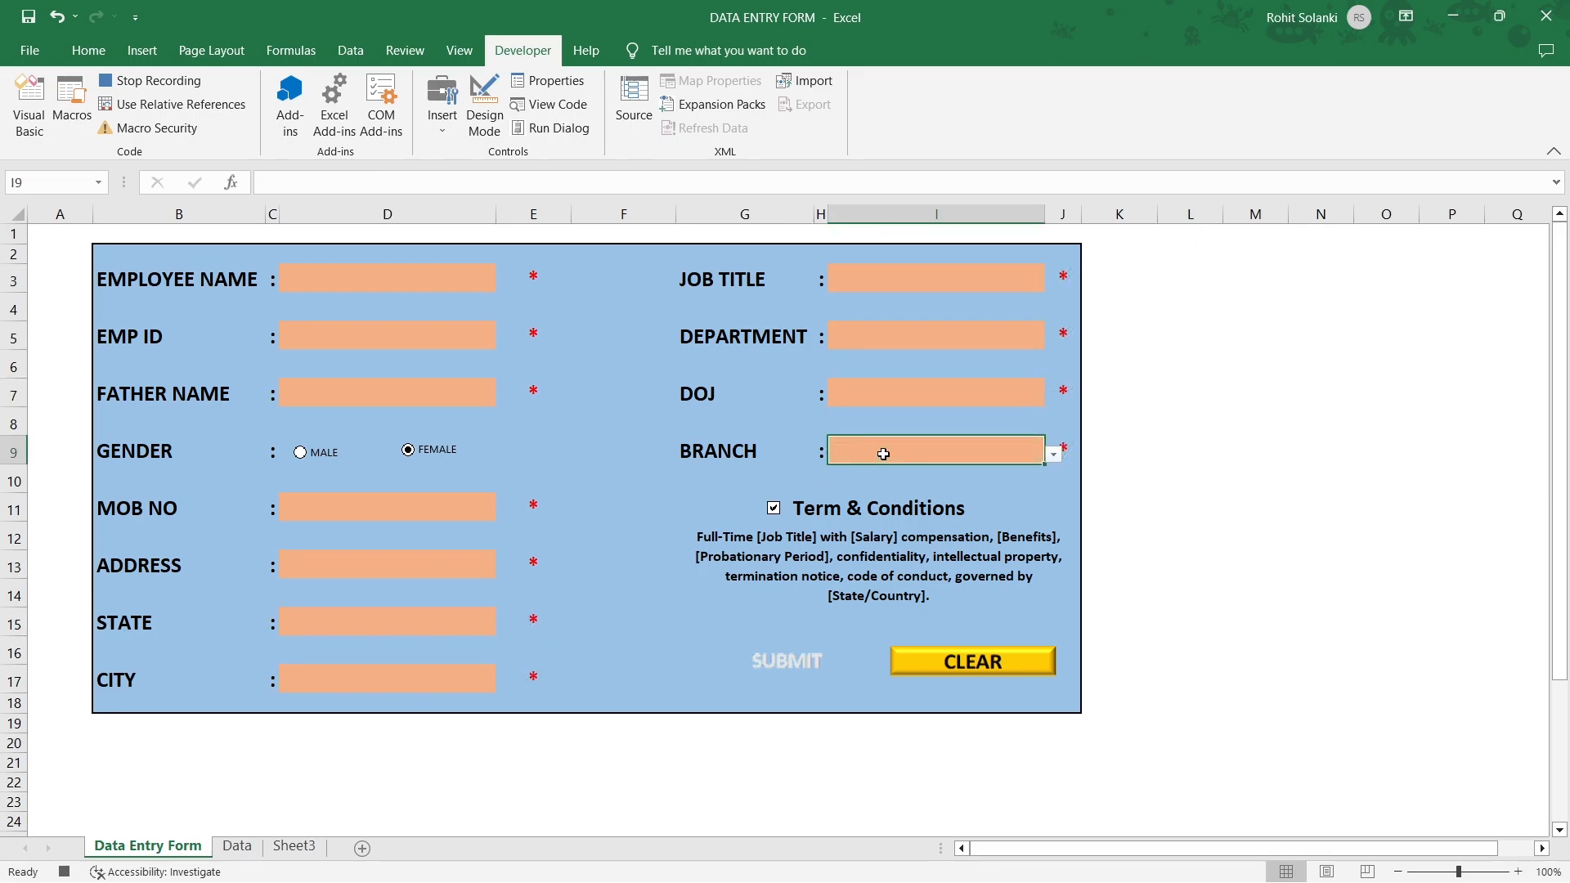
left_click(173, 82)
Assign Macro2 to the CLEAR picture on the form.
right_click(948, 664)
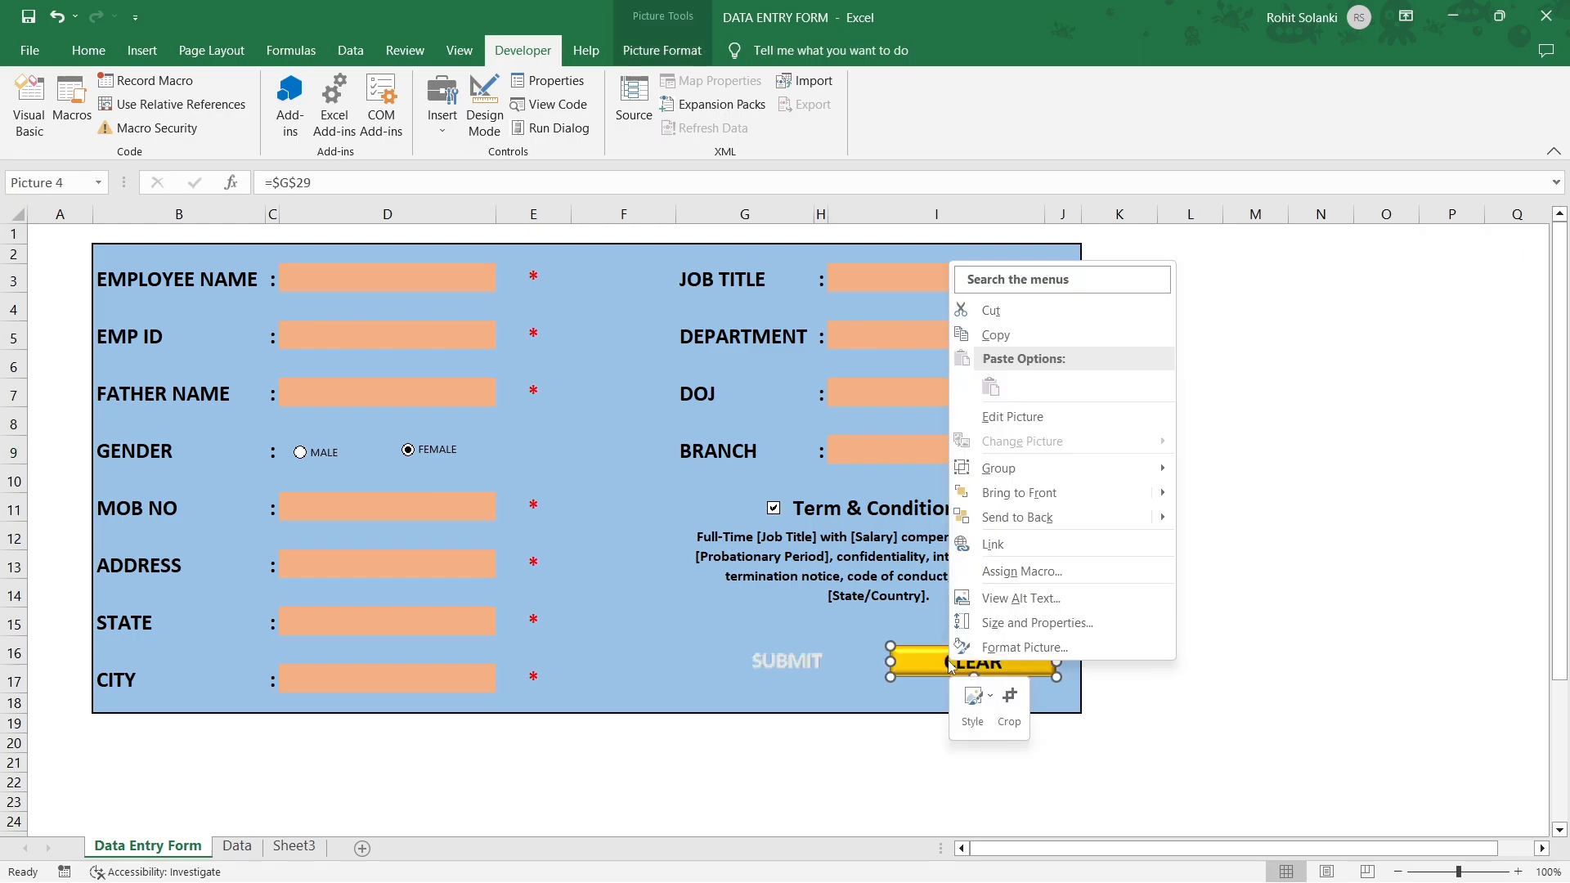
left_click(1009, 577)
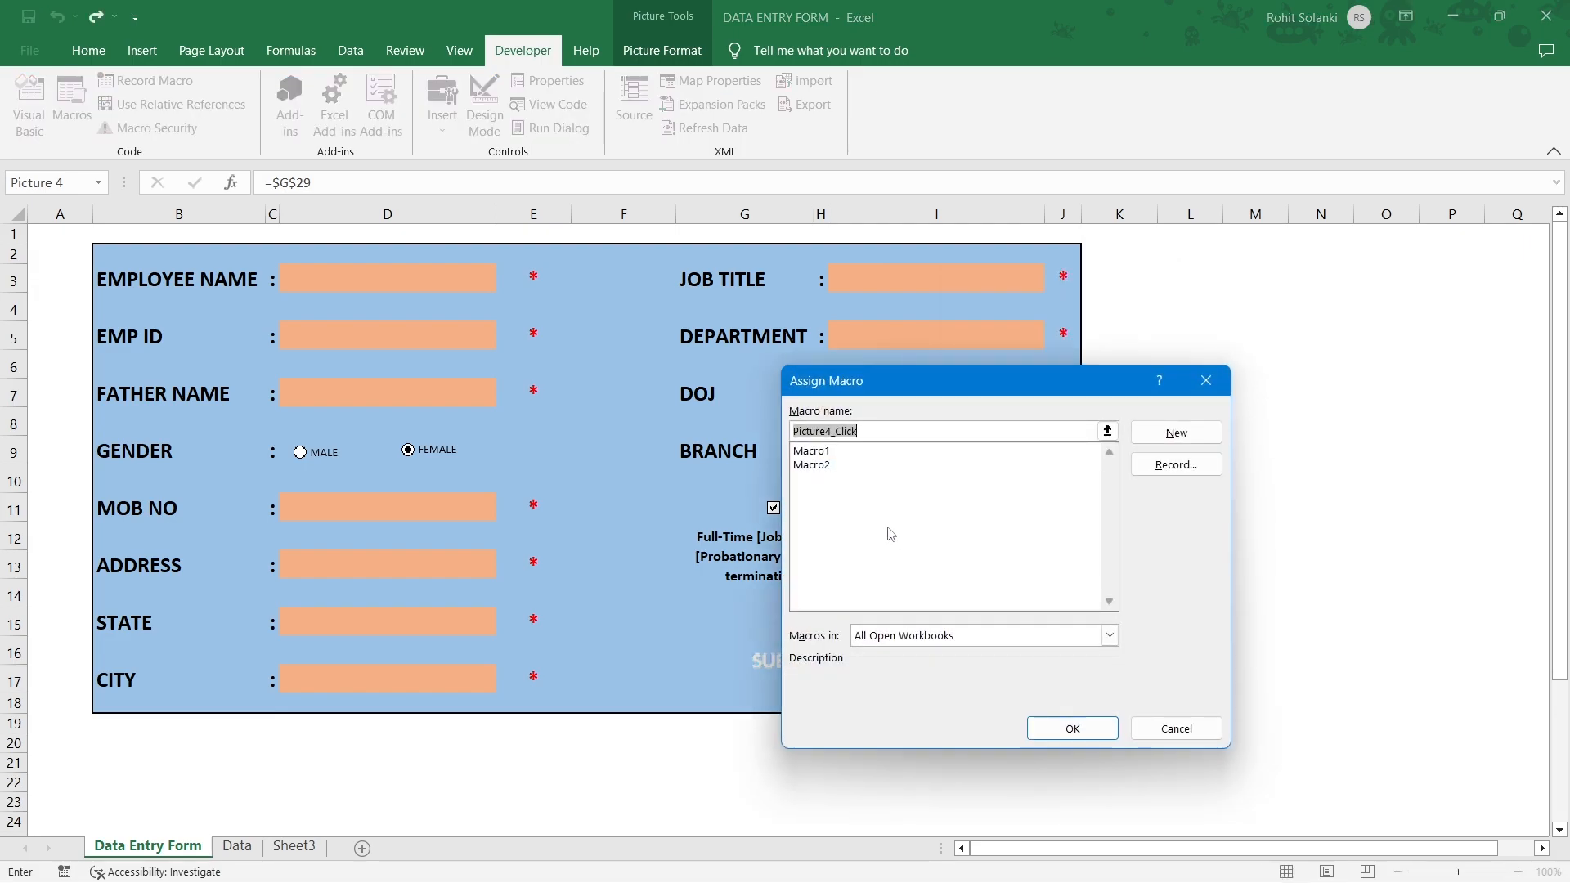
left_click(818, 465)
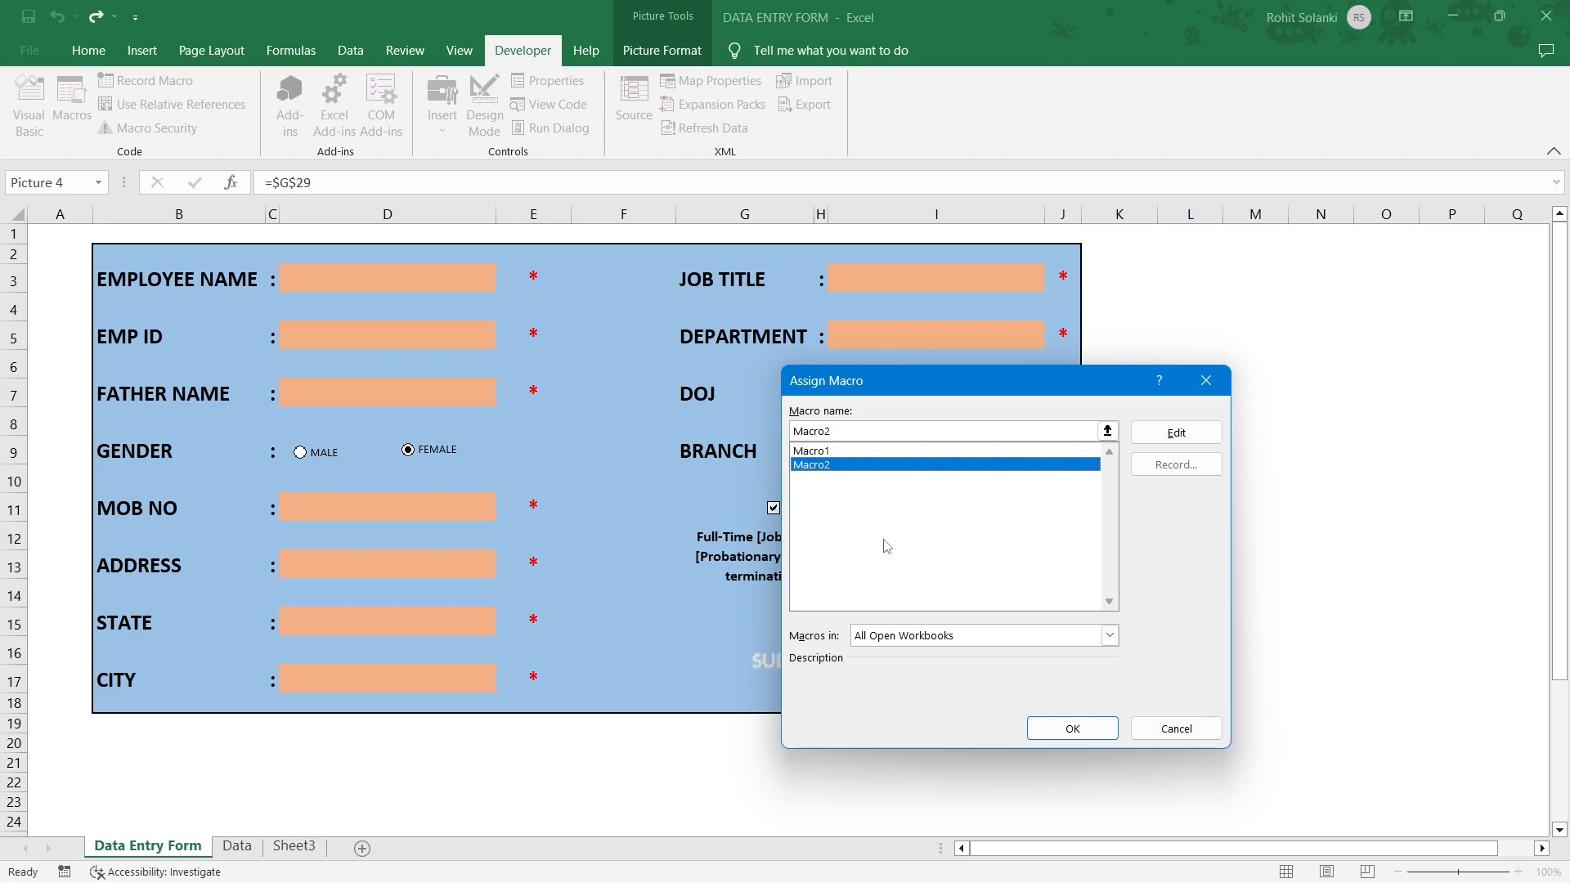
left_click(1031, 728)
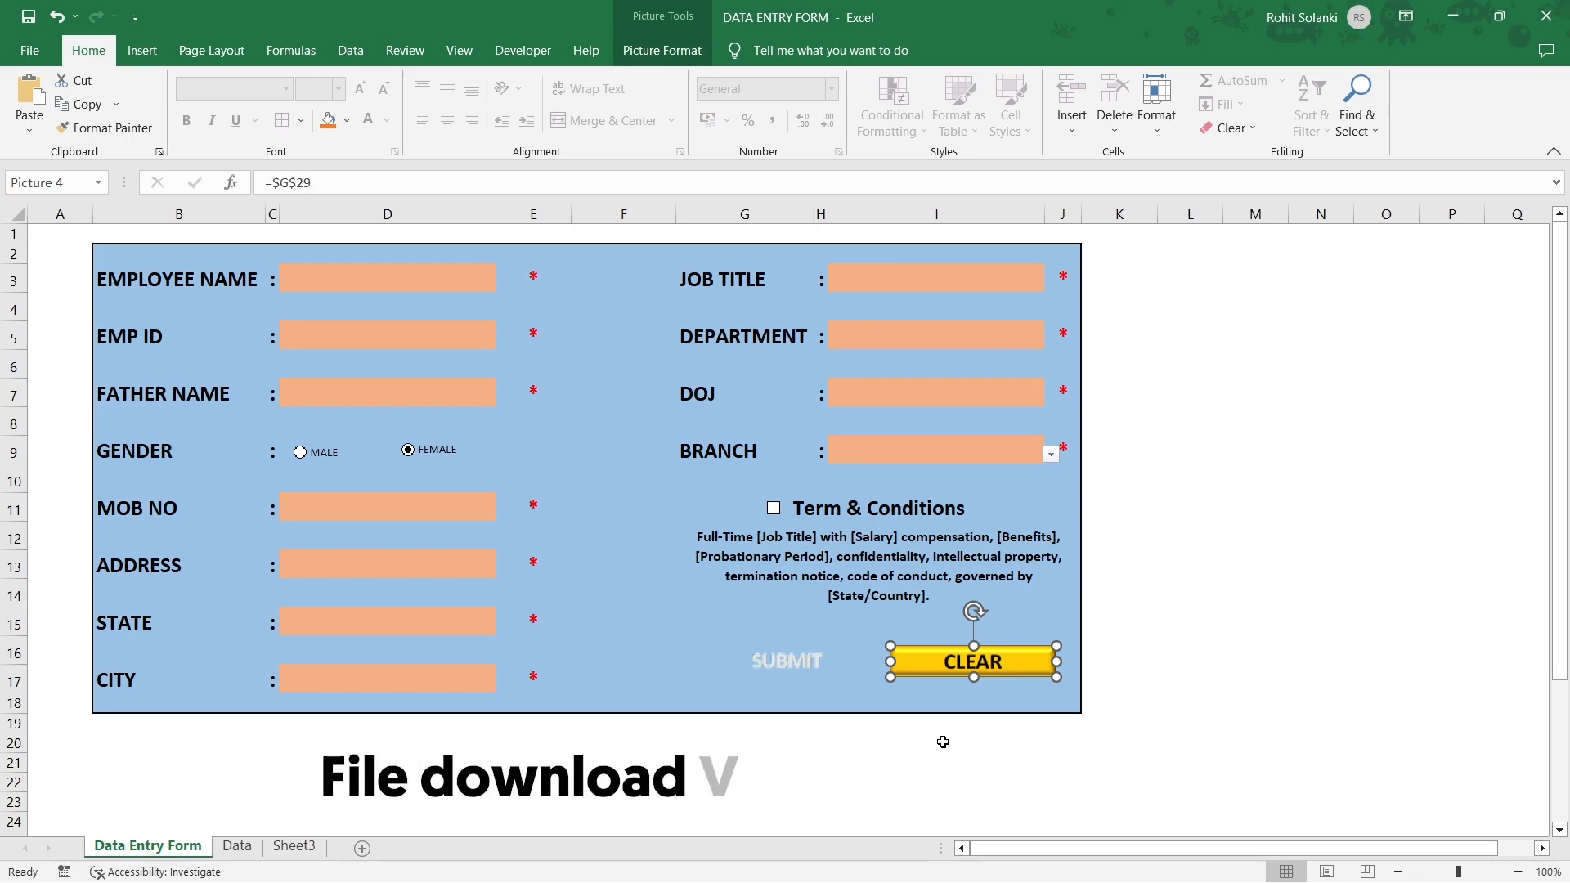
Save the workbook as 'DATA ENTRY FORM MACRO' in Excel Macro-Enabled Workbook format.
left_click(37, 46)
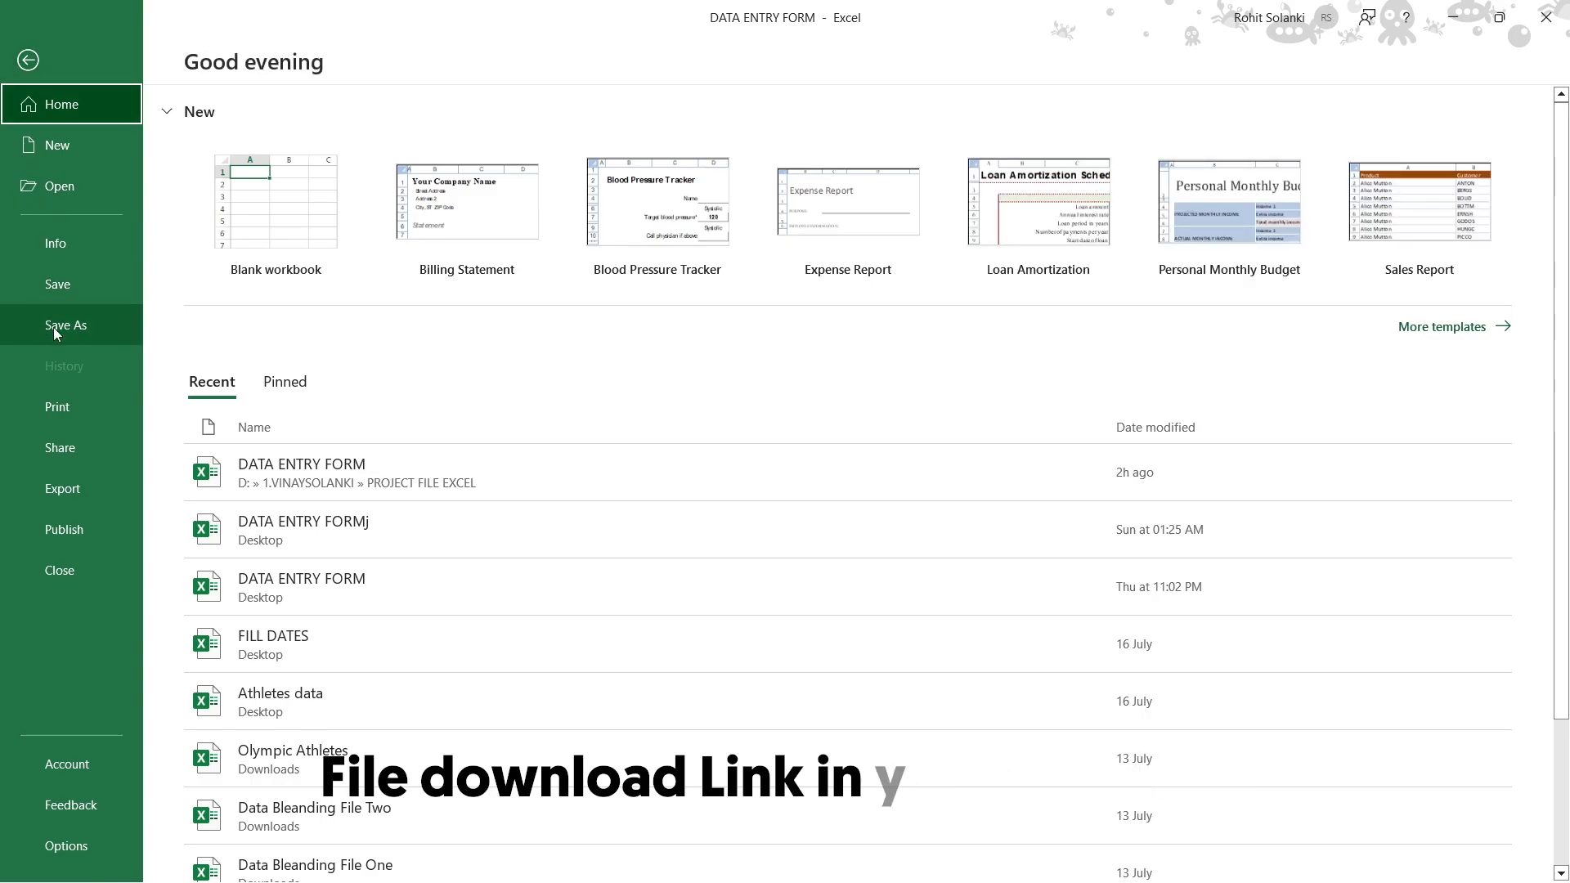
left_click(53, 327)
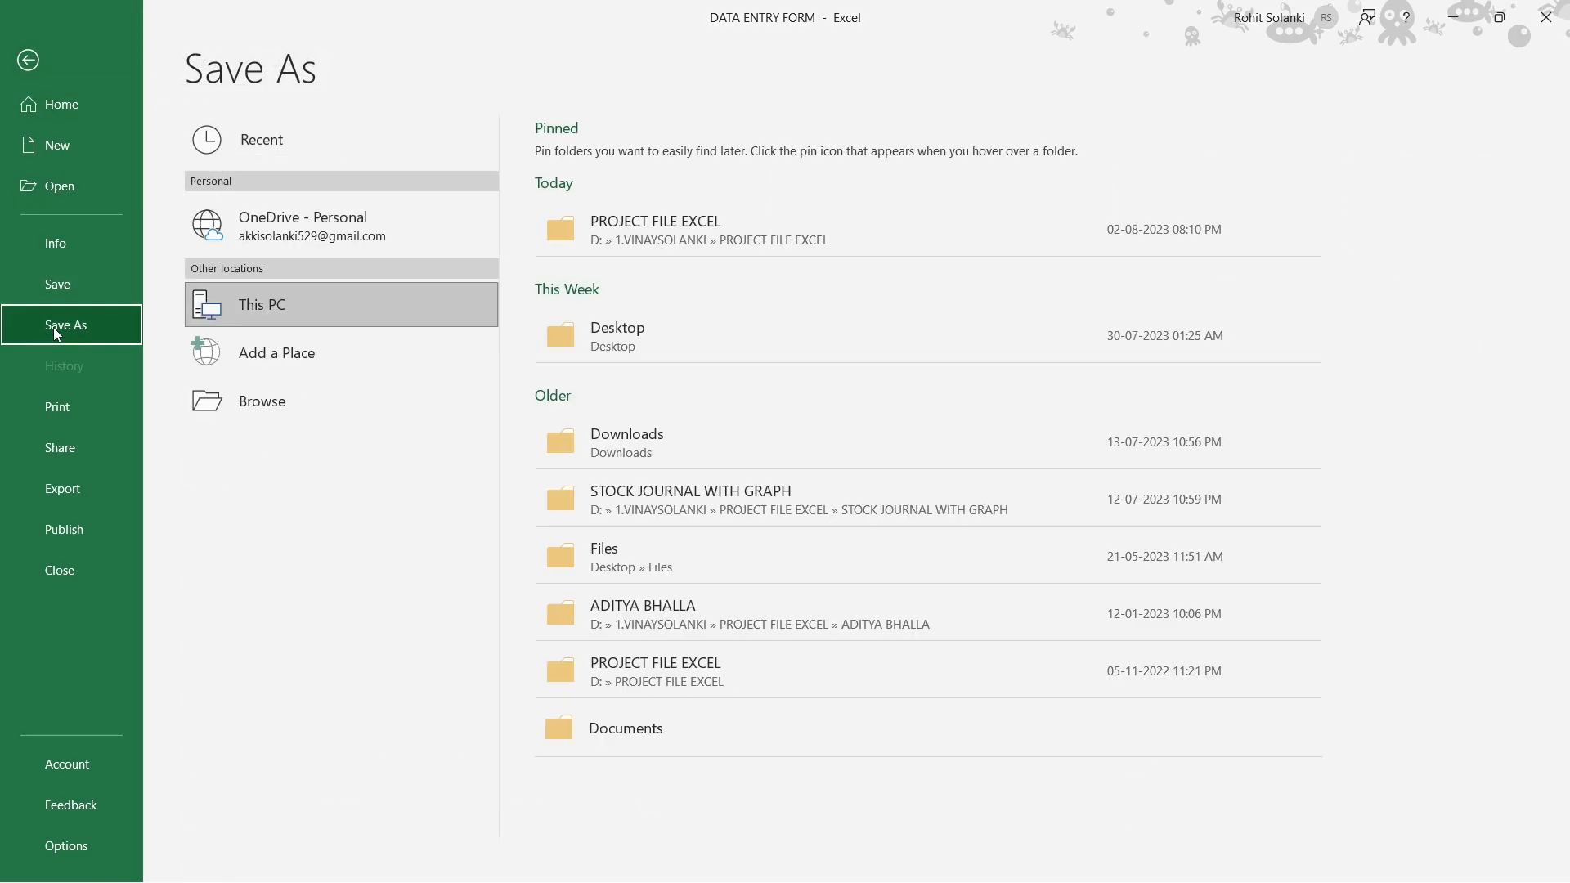
left_click(644, 336)
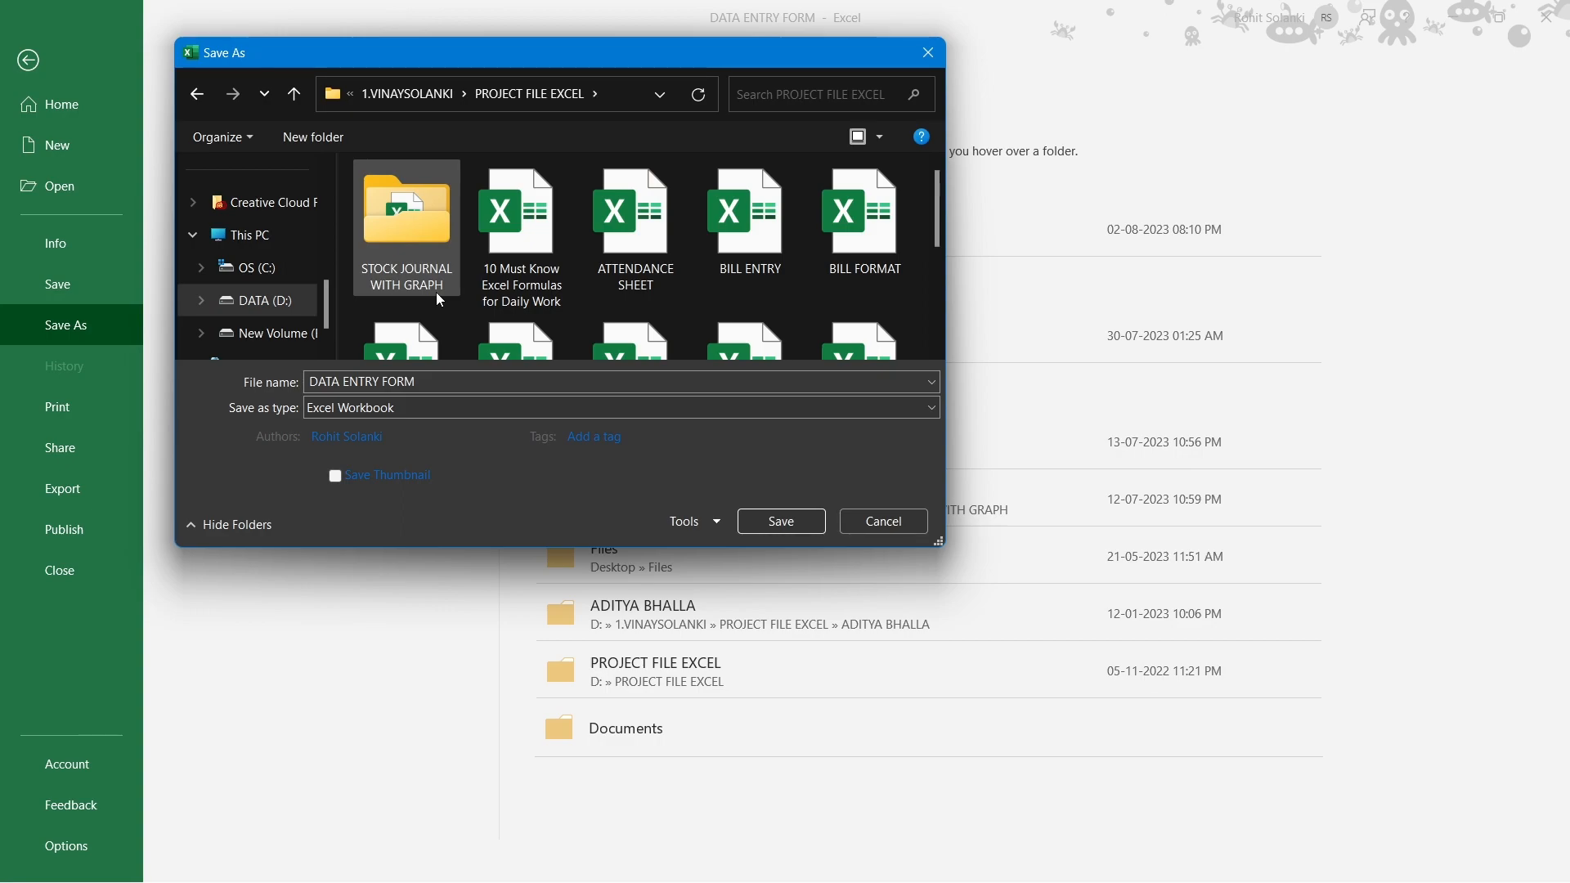
left_click(443, 382)
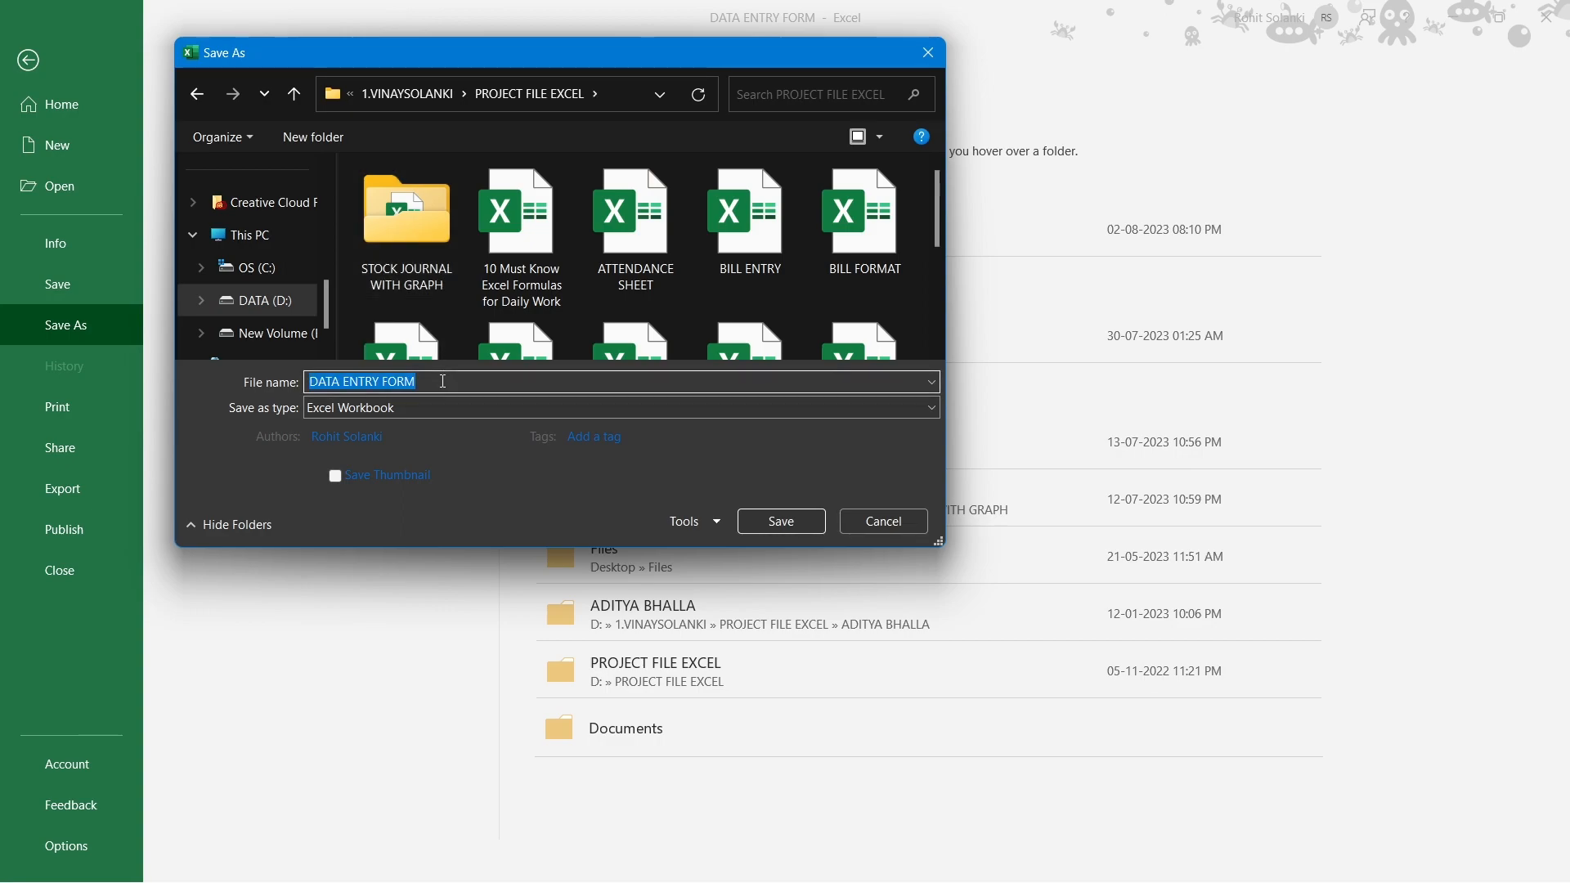
left_click(443, 382)
type("MACRO")
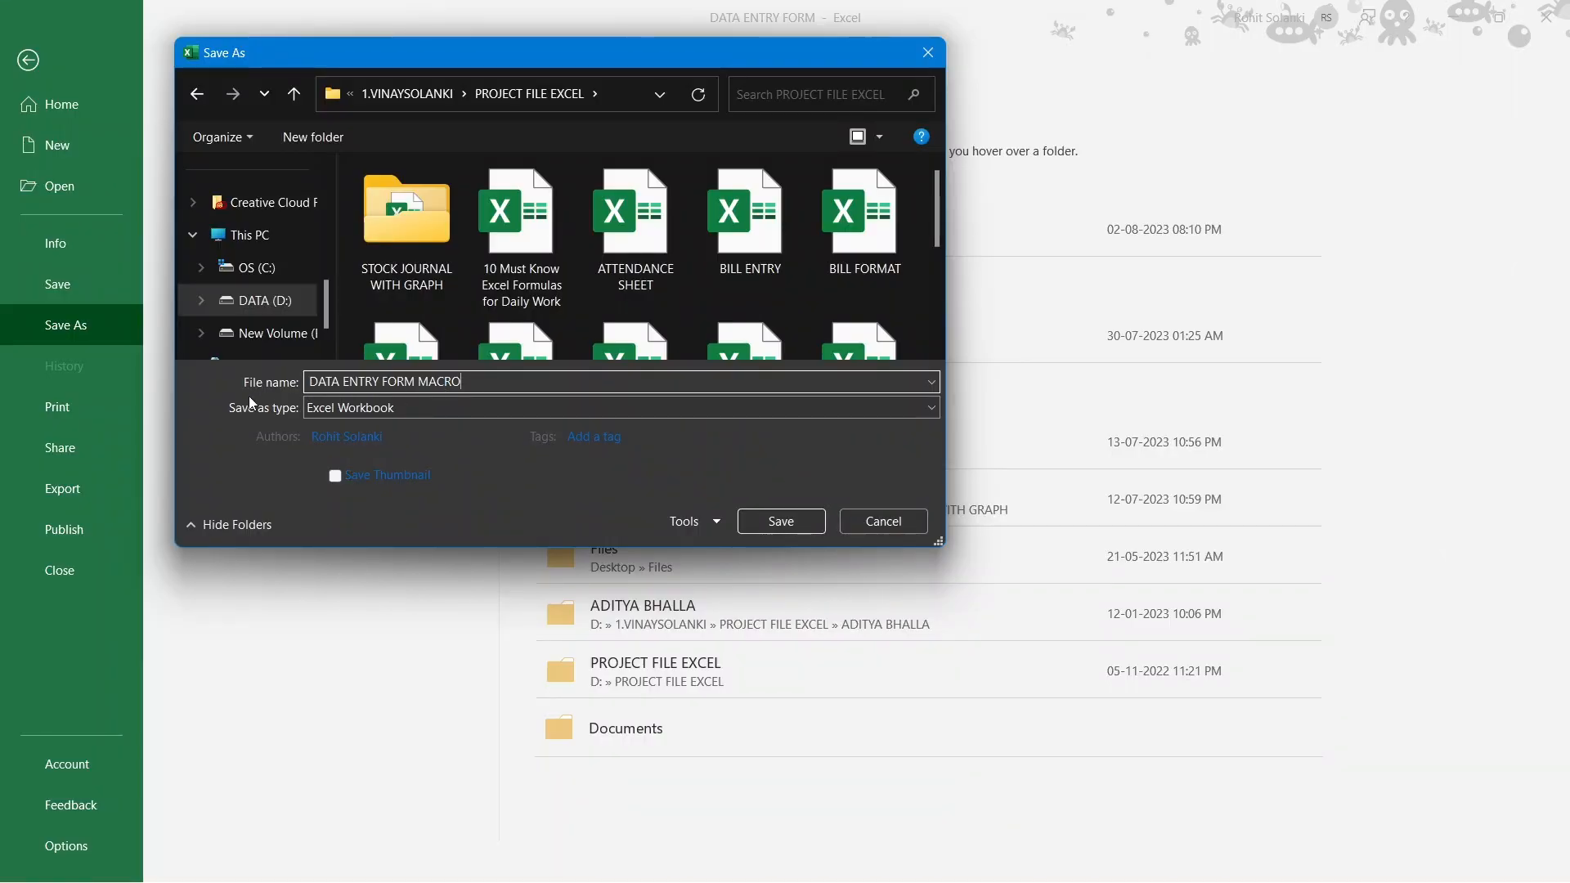
left_click(381, 410)
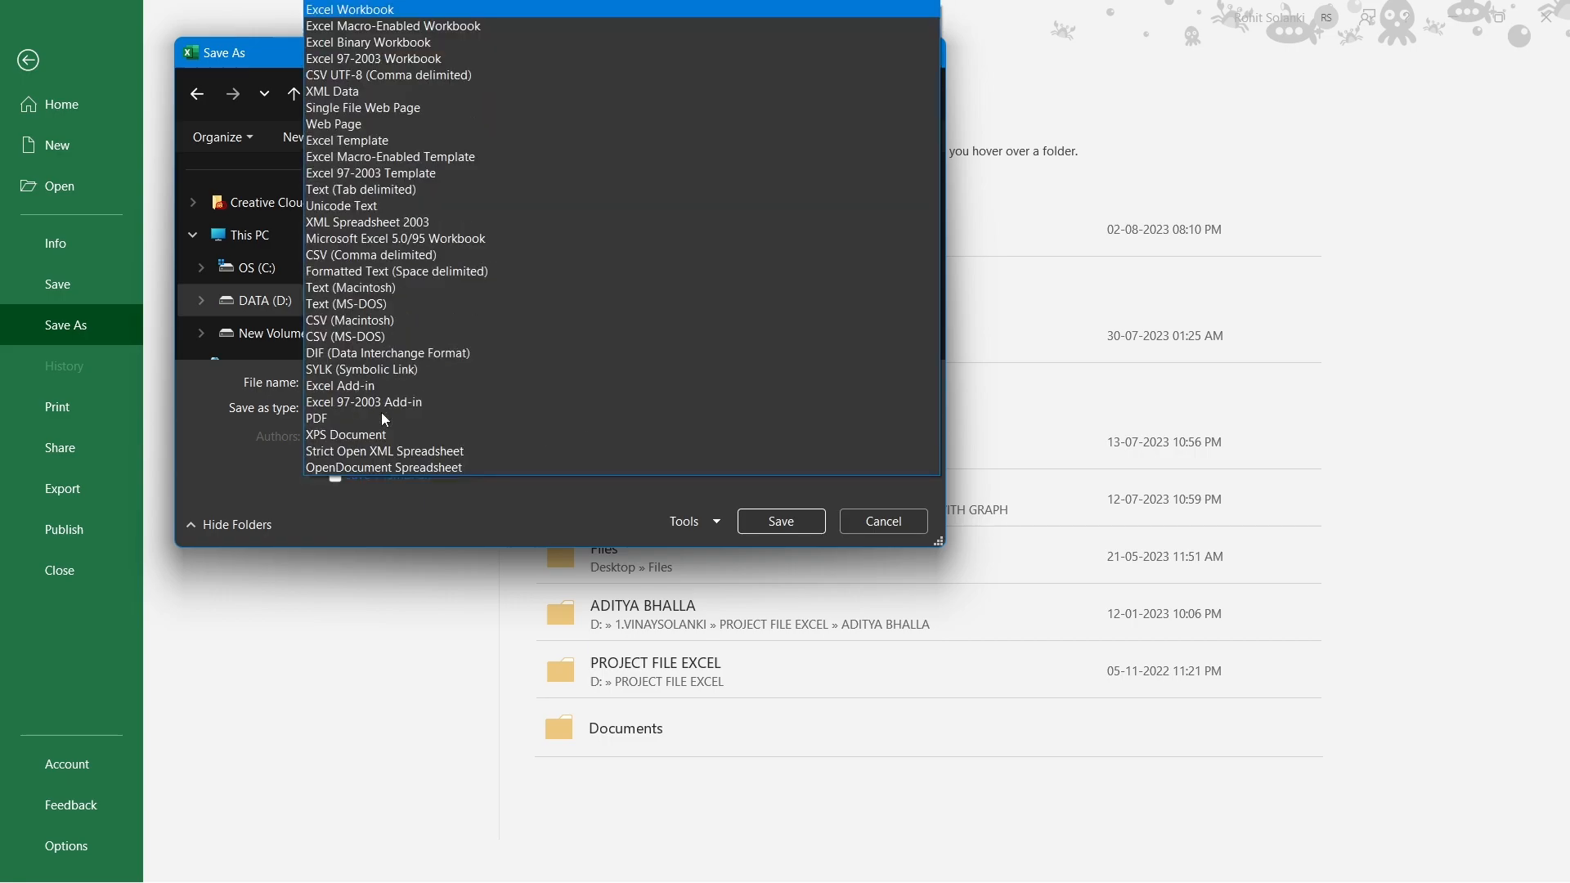
left_click(399, 27)
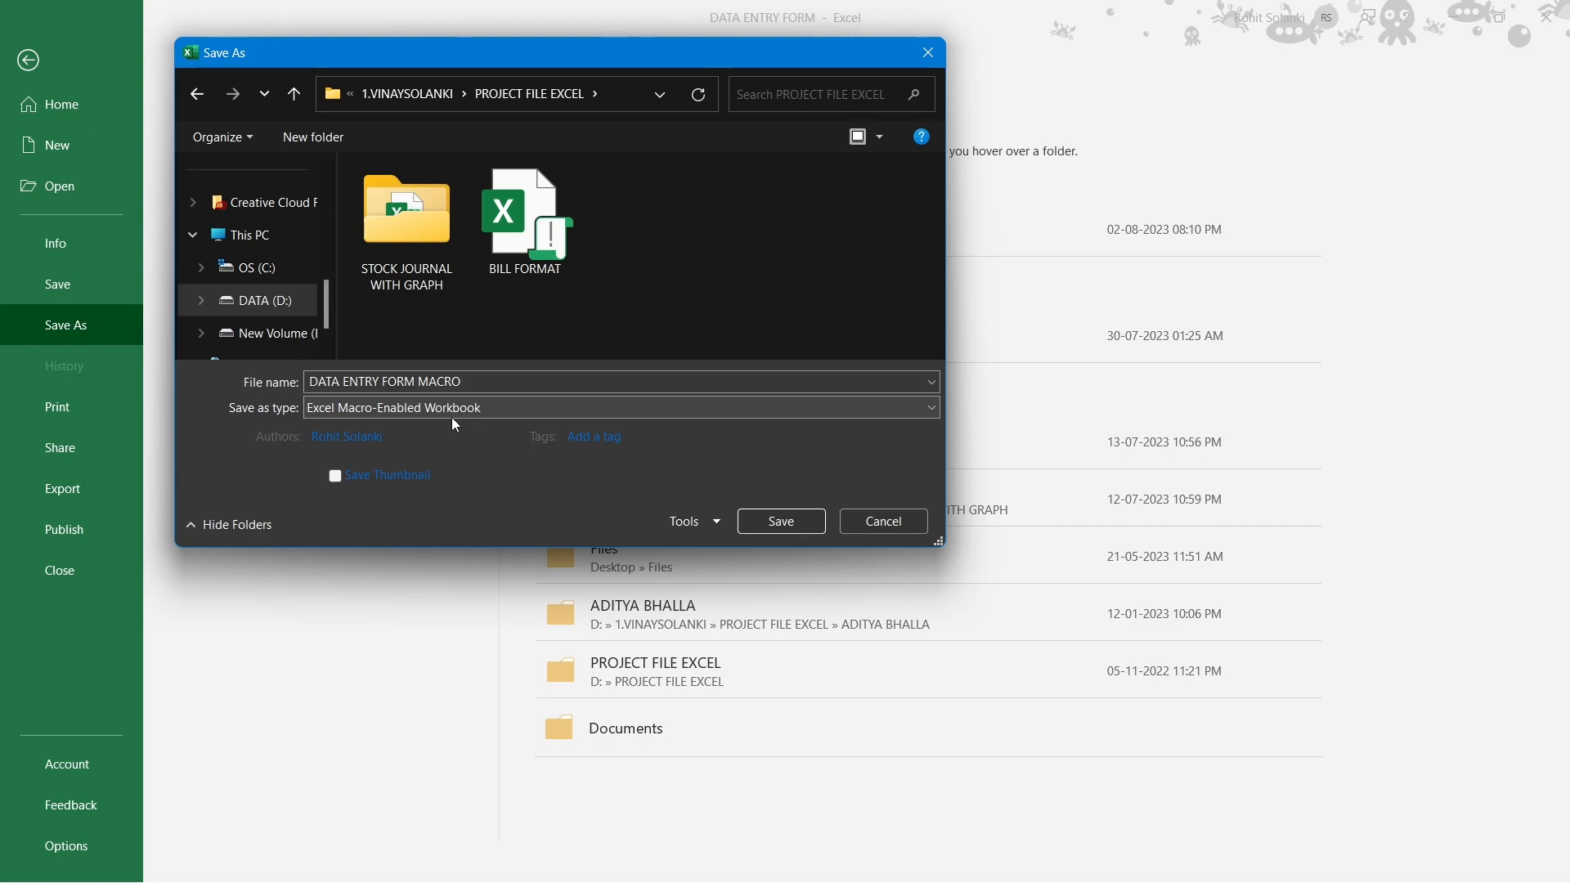
left_click(791, 529)
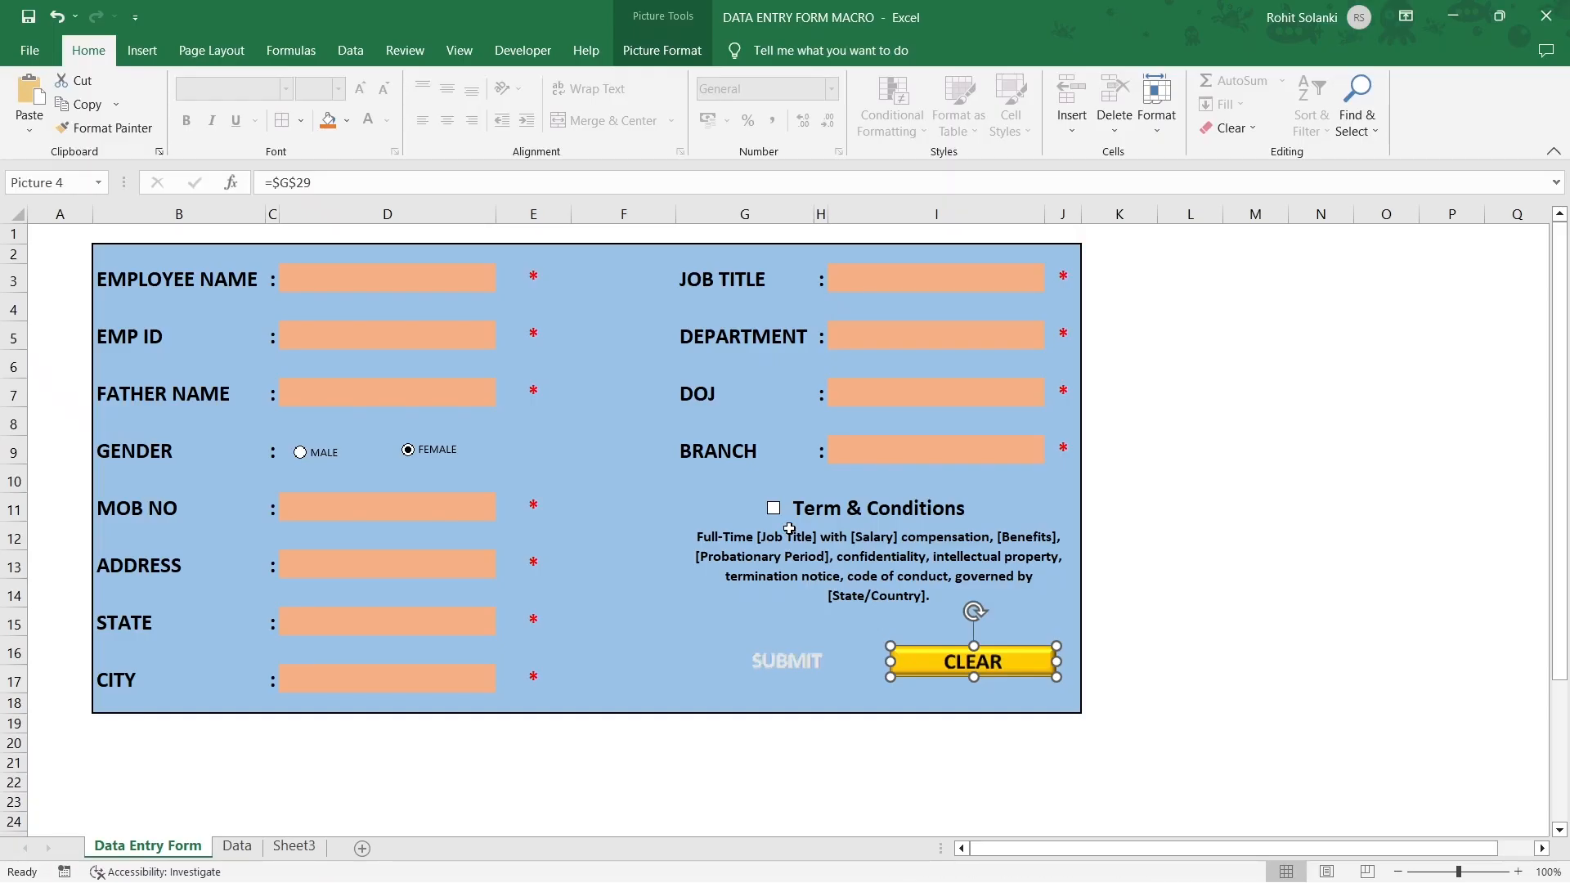